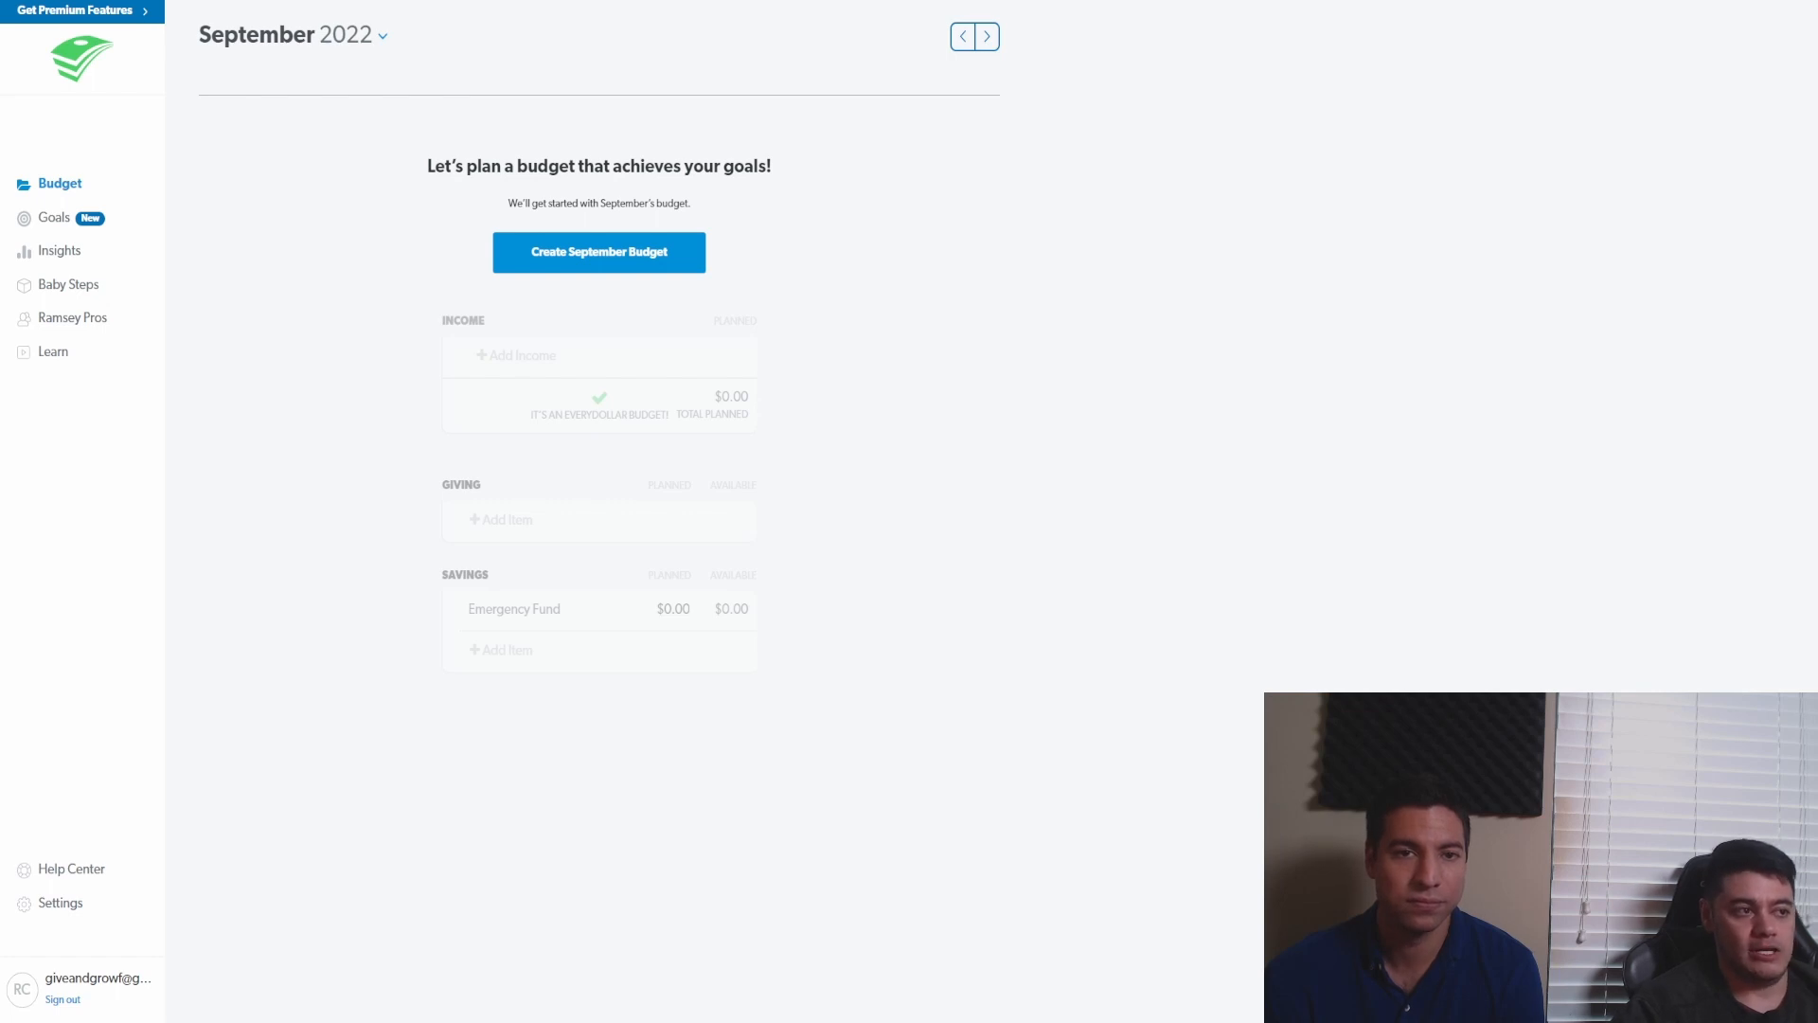
# - Create the September 2022 budget
pyautogui.click(653, 268)
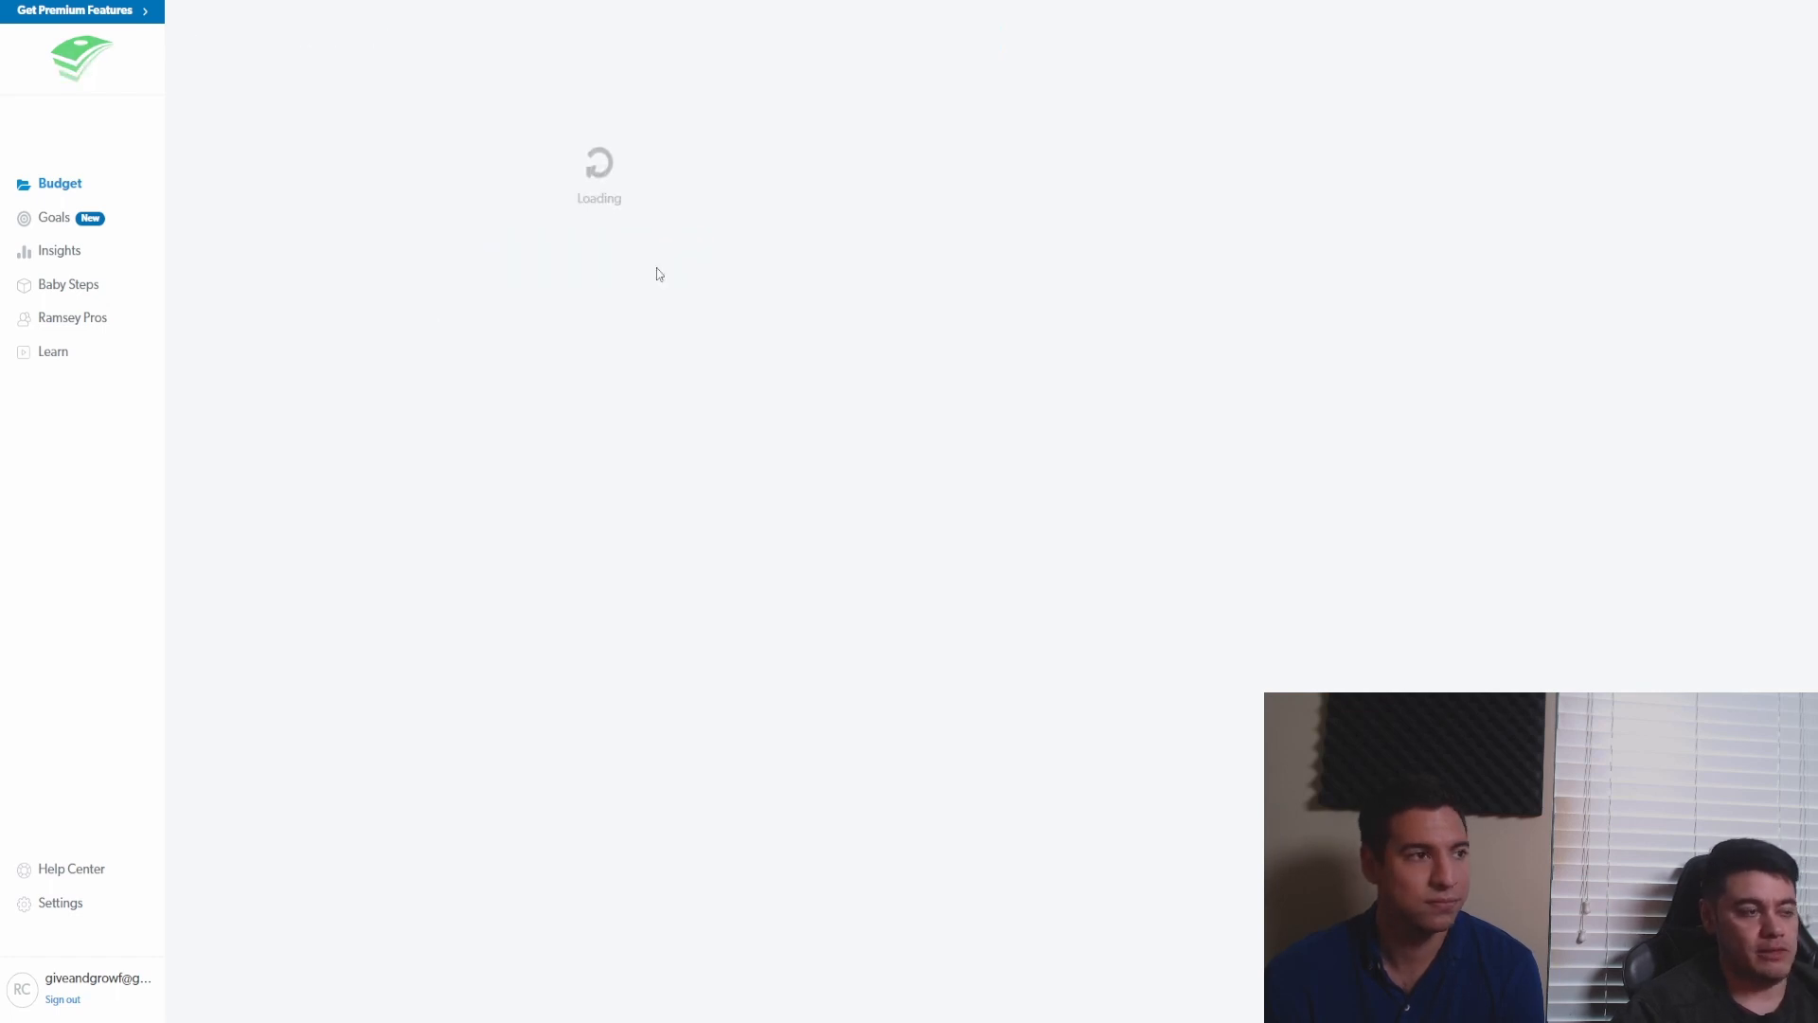
pyautogui.click(287, 386)
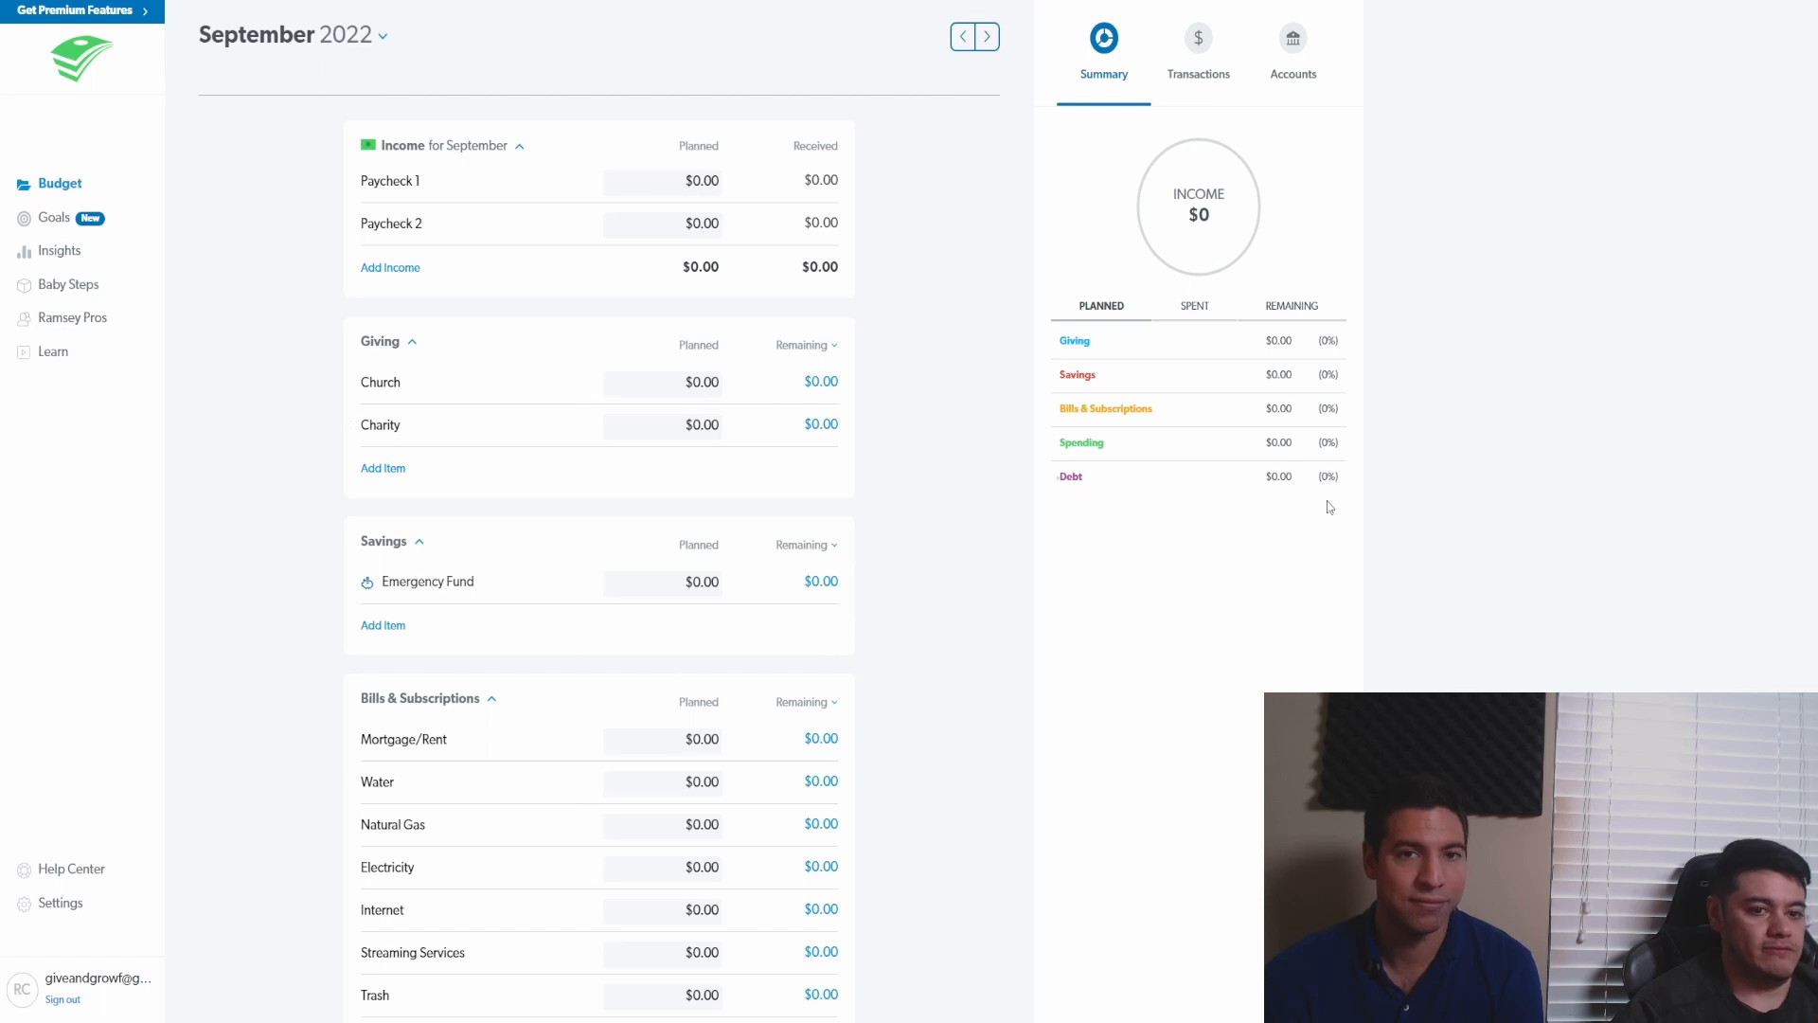
# - Examine the new budget's income, giving, savings and bills categories and their default line items
pyautogui.click(58, 250)
pyautogui.click(60, 182)
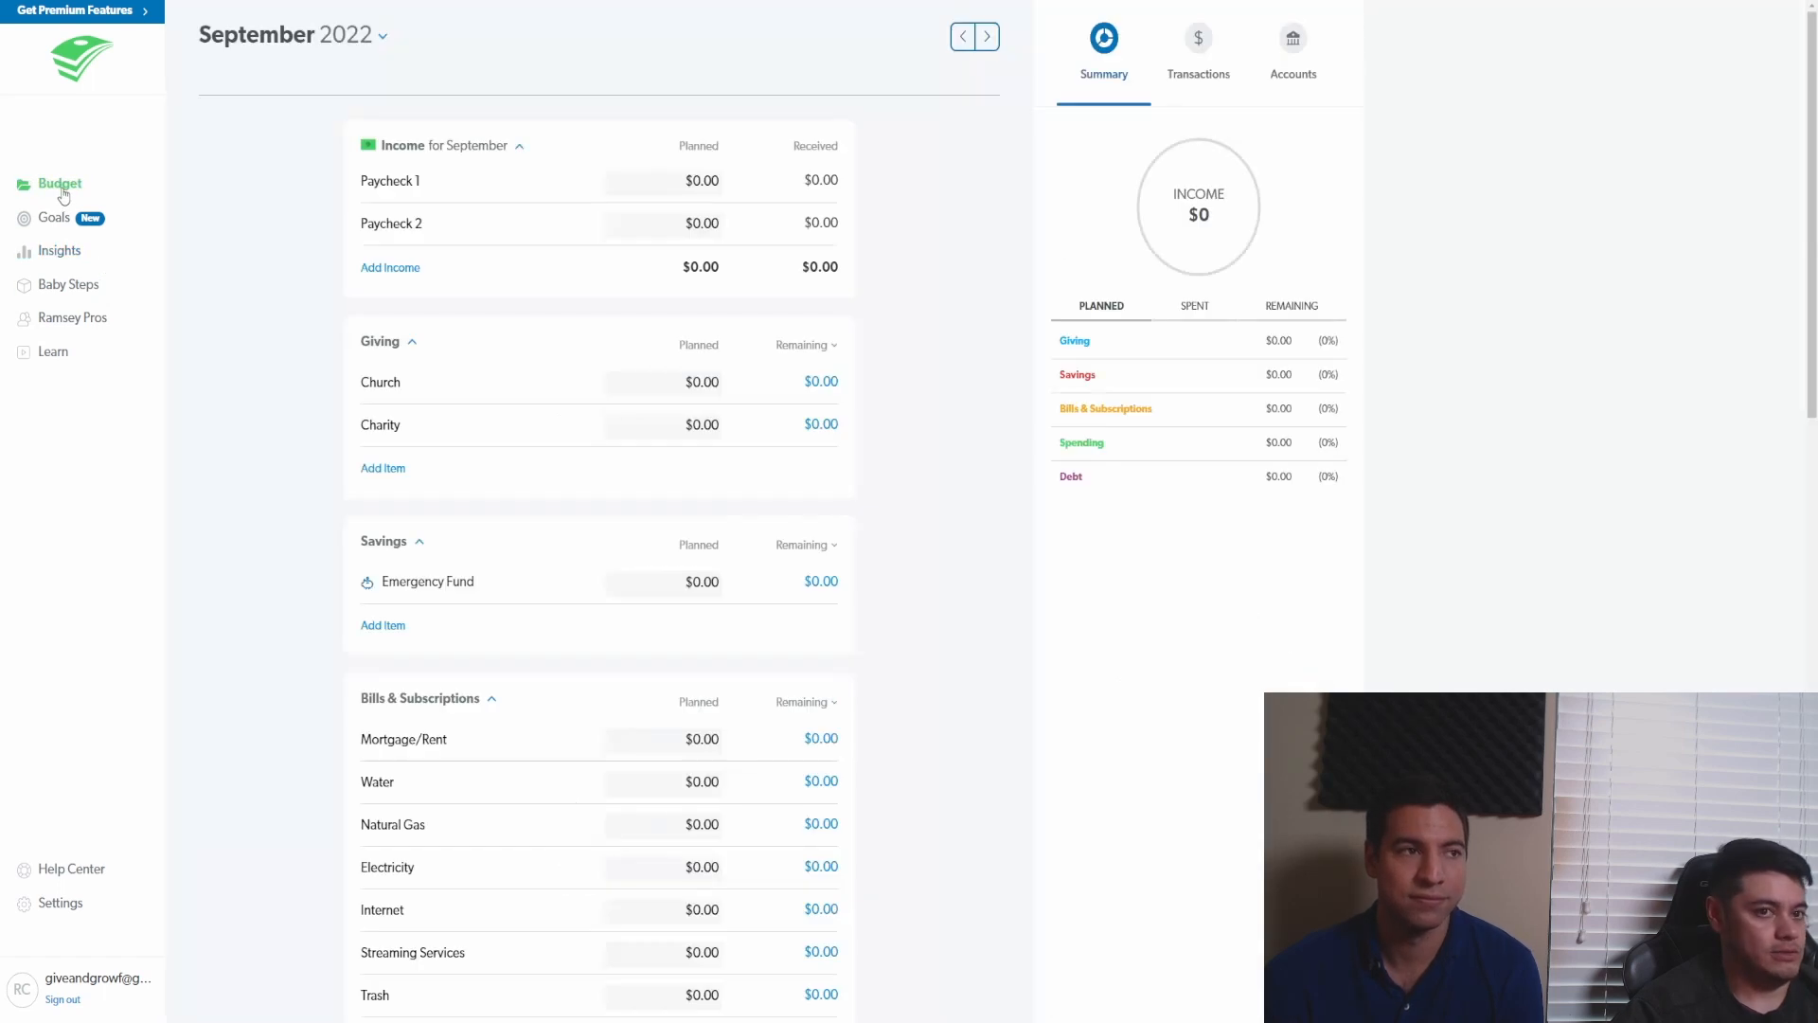
pyautogui.scroll(-3, 1315, 437)
pyautogui.scroll(-1, 1315, 437)
pyautogui.scroll(4, 1298, 422)
pyautogui.scroll(-3, 871, 417)
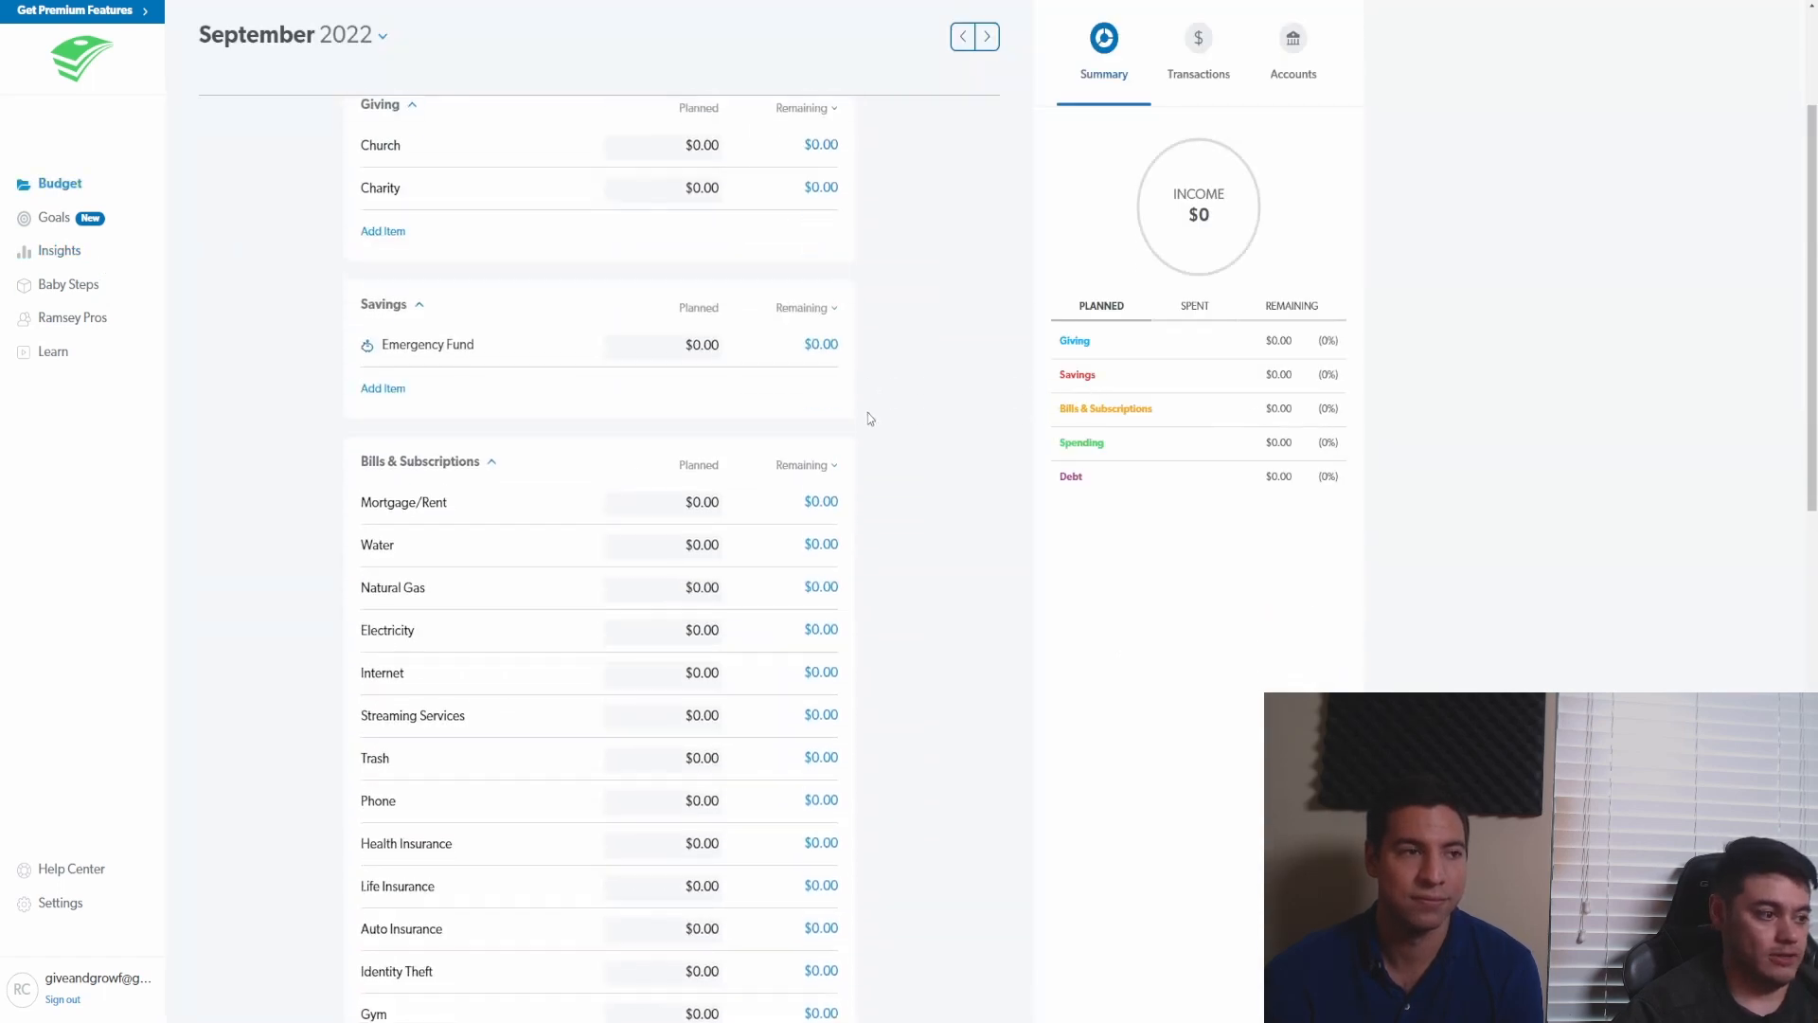
pyautogui.scroll(3, 862, 413)
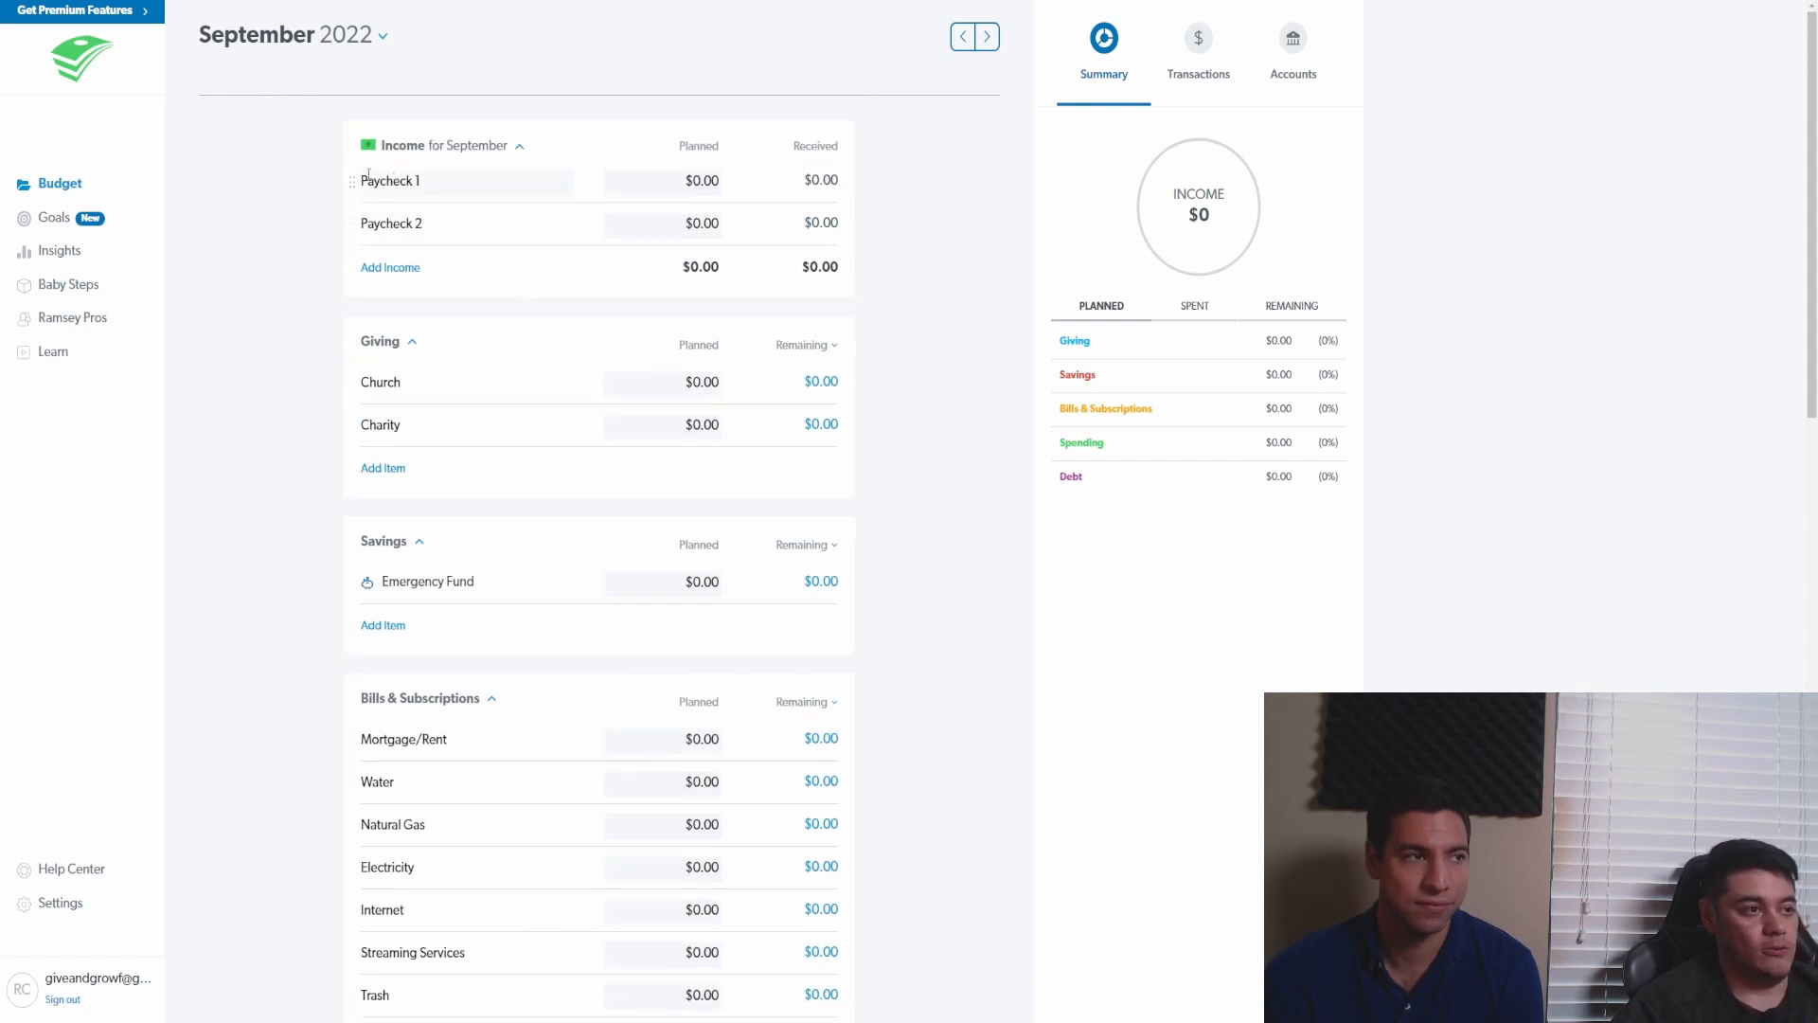
pyautogui.scroll(-4, 615, 294)
pyautogui.scroll(4, 618, 312)
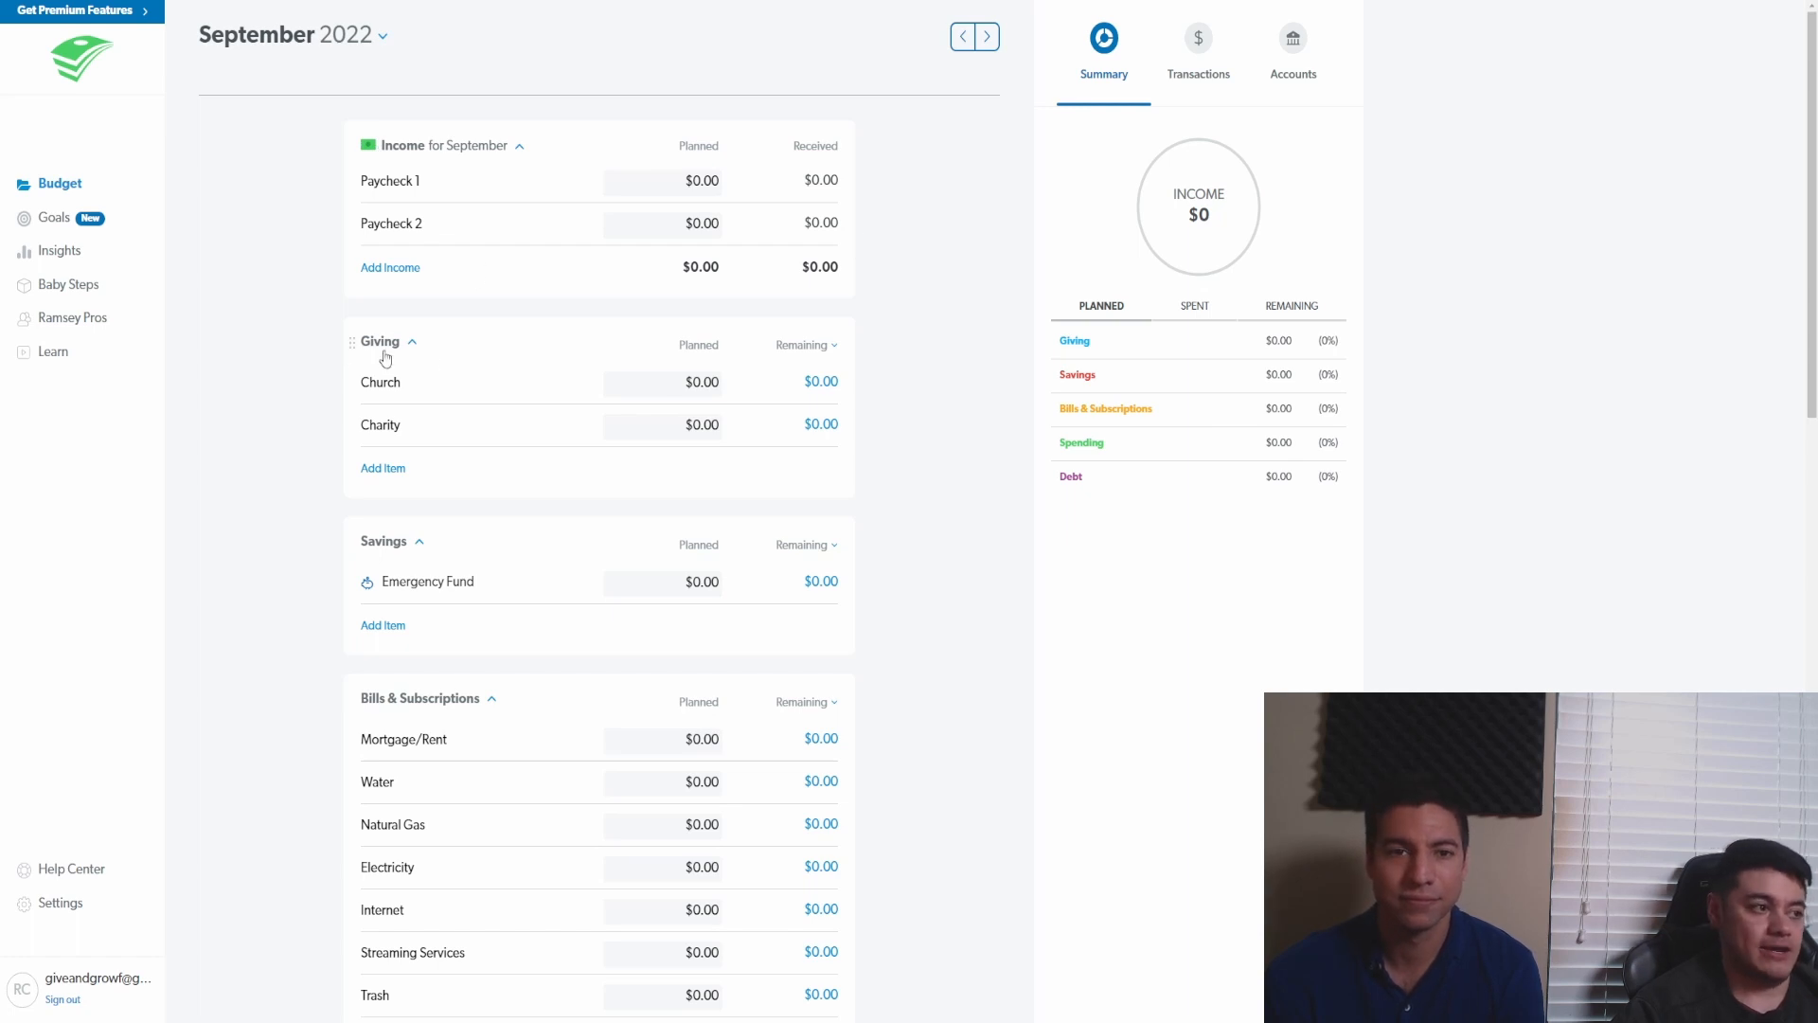
pyautogui.scroll(-2, 237, 550)
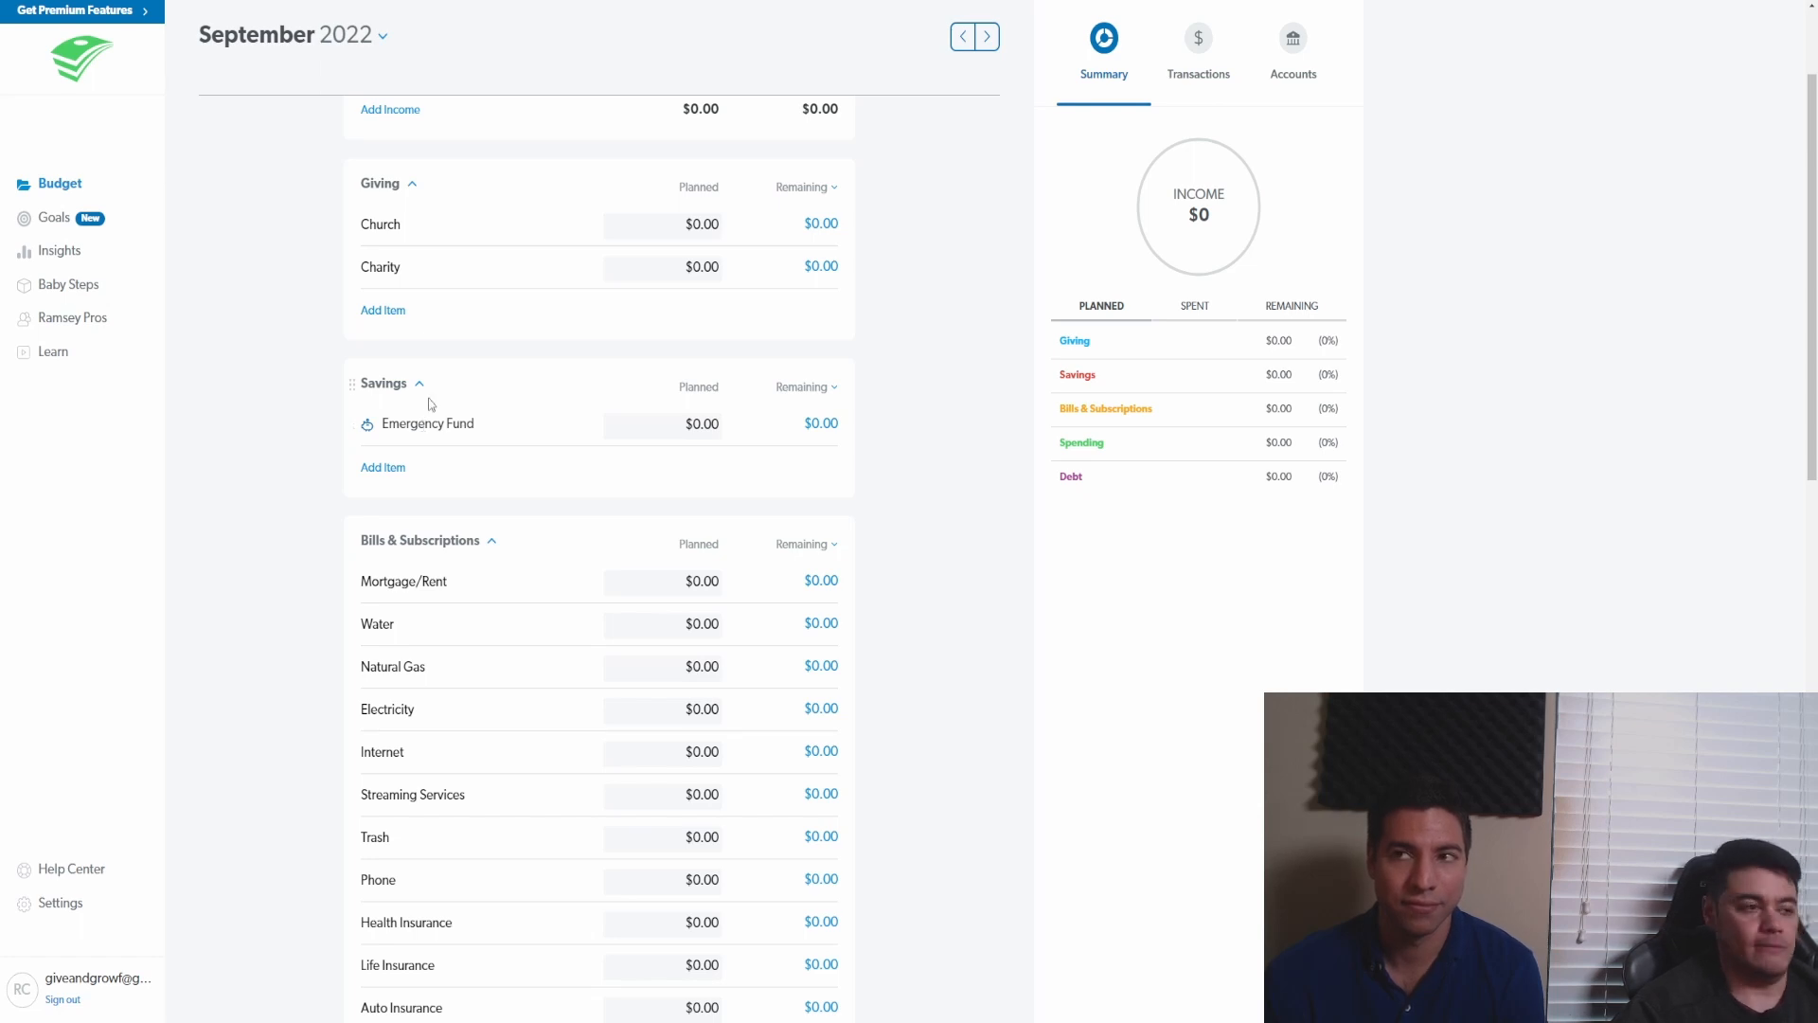
pyautogui.scroll(-3, 434, 467)
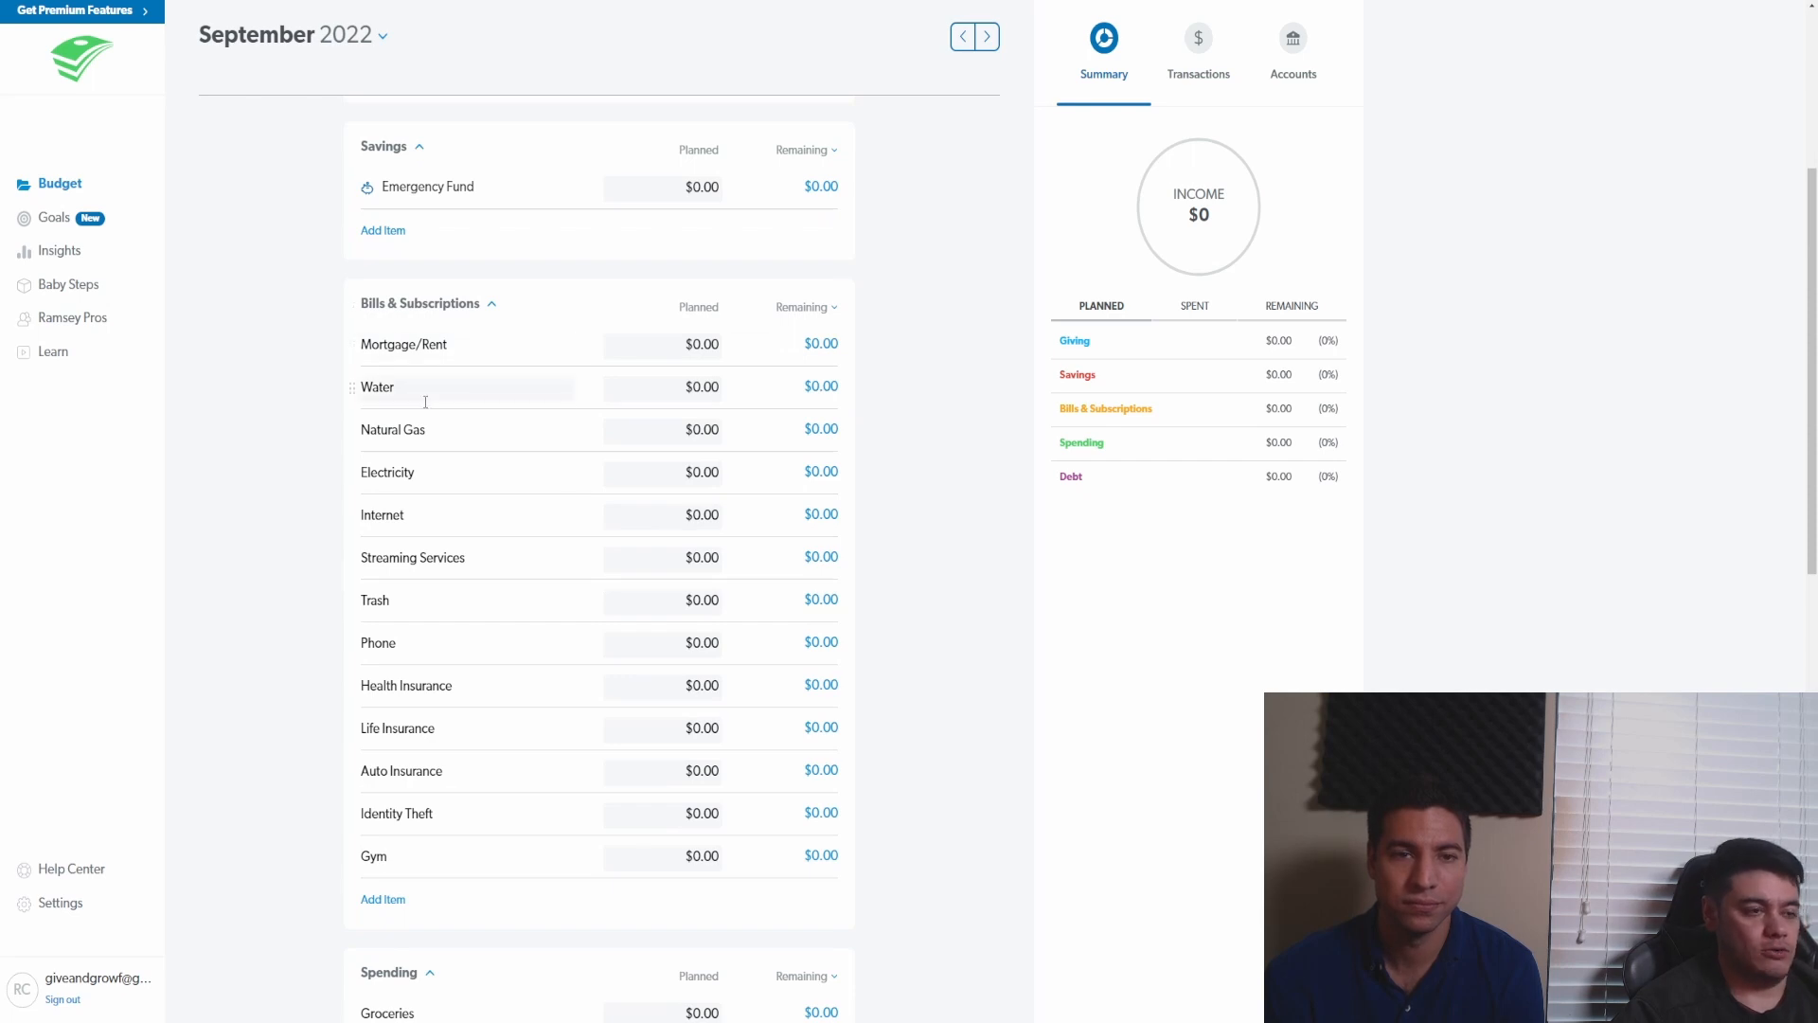
pyautogui.scroll(4, 568, 417)
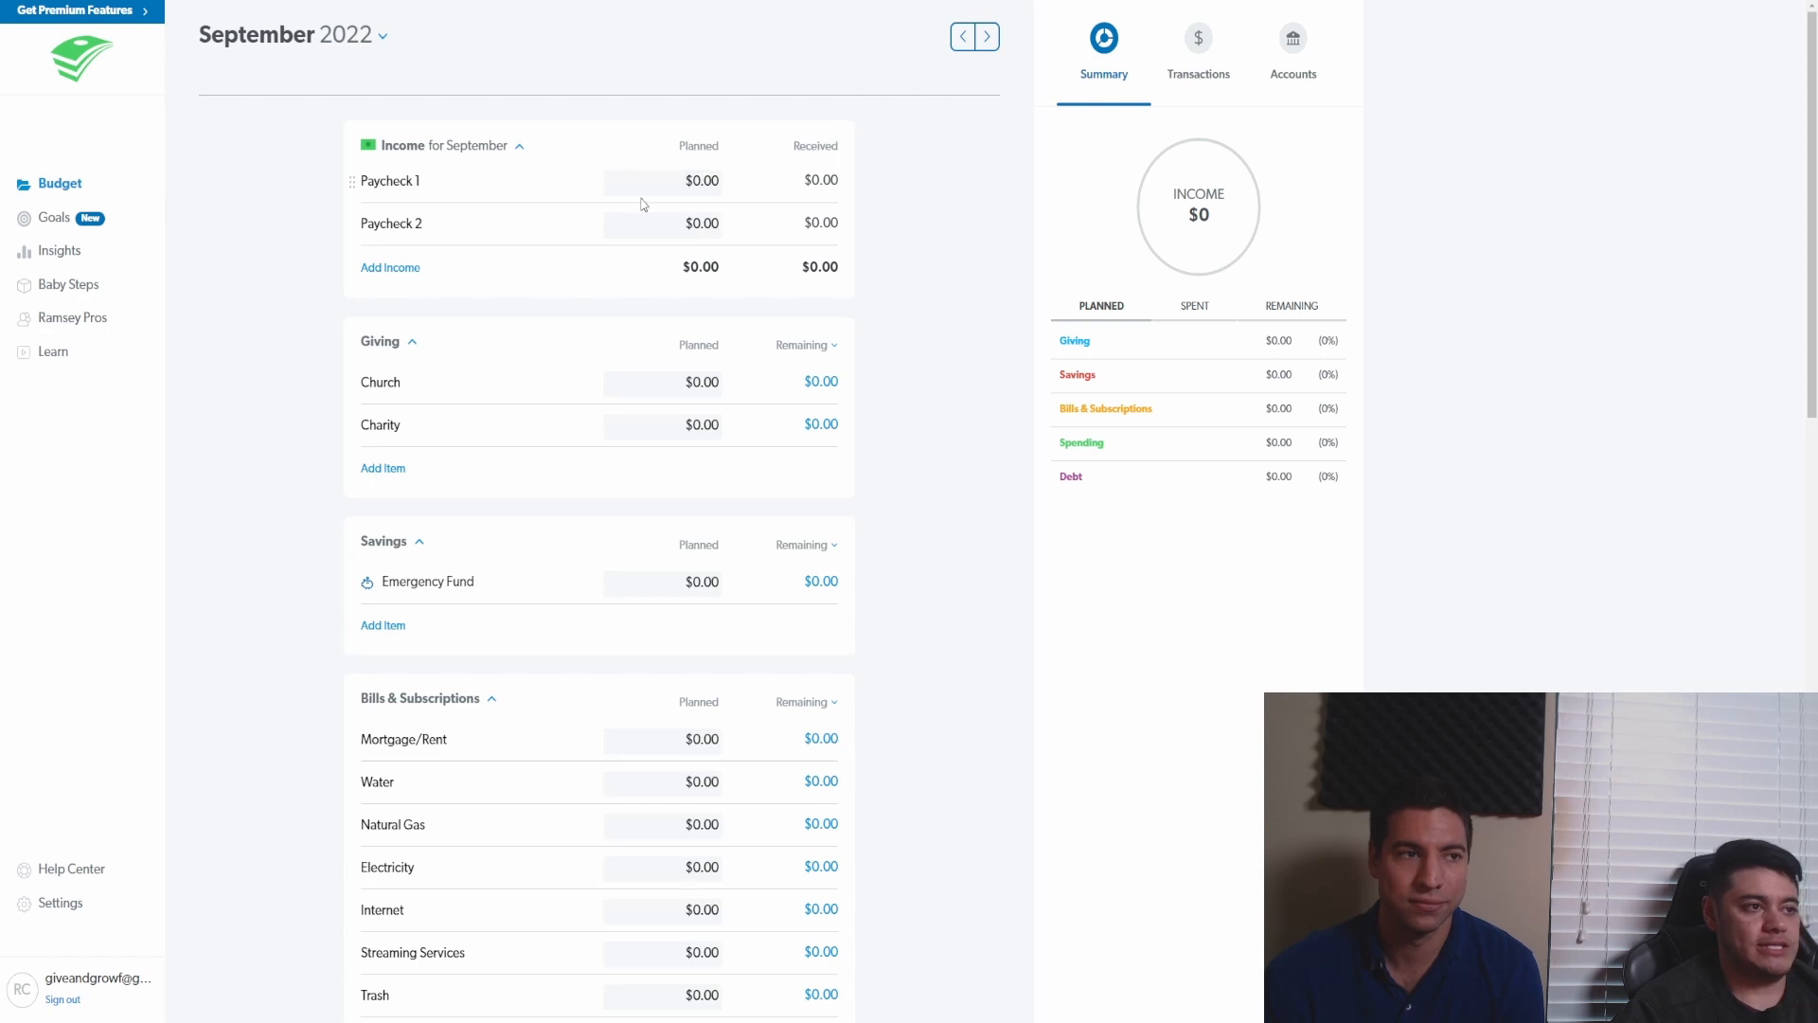
# - Set the planned income for Paycheck 1 and Paycheck 2 to $2,000 each
pyautogui.click(707, 181)
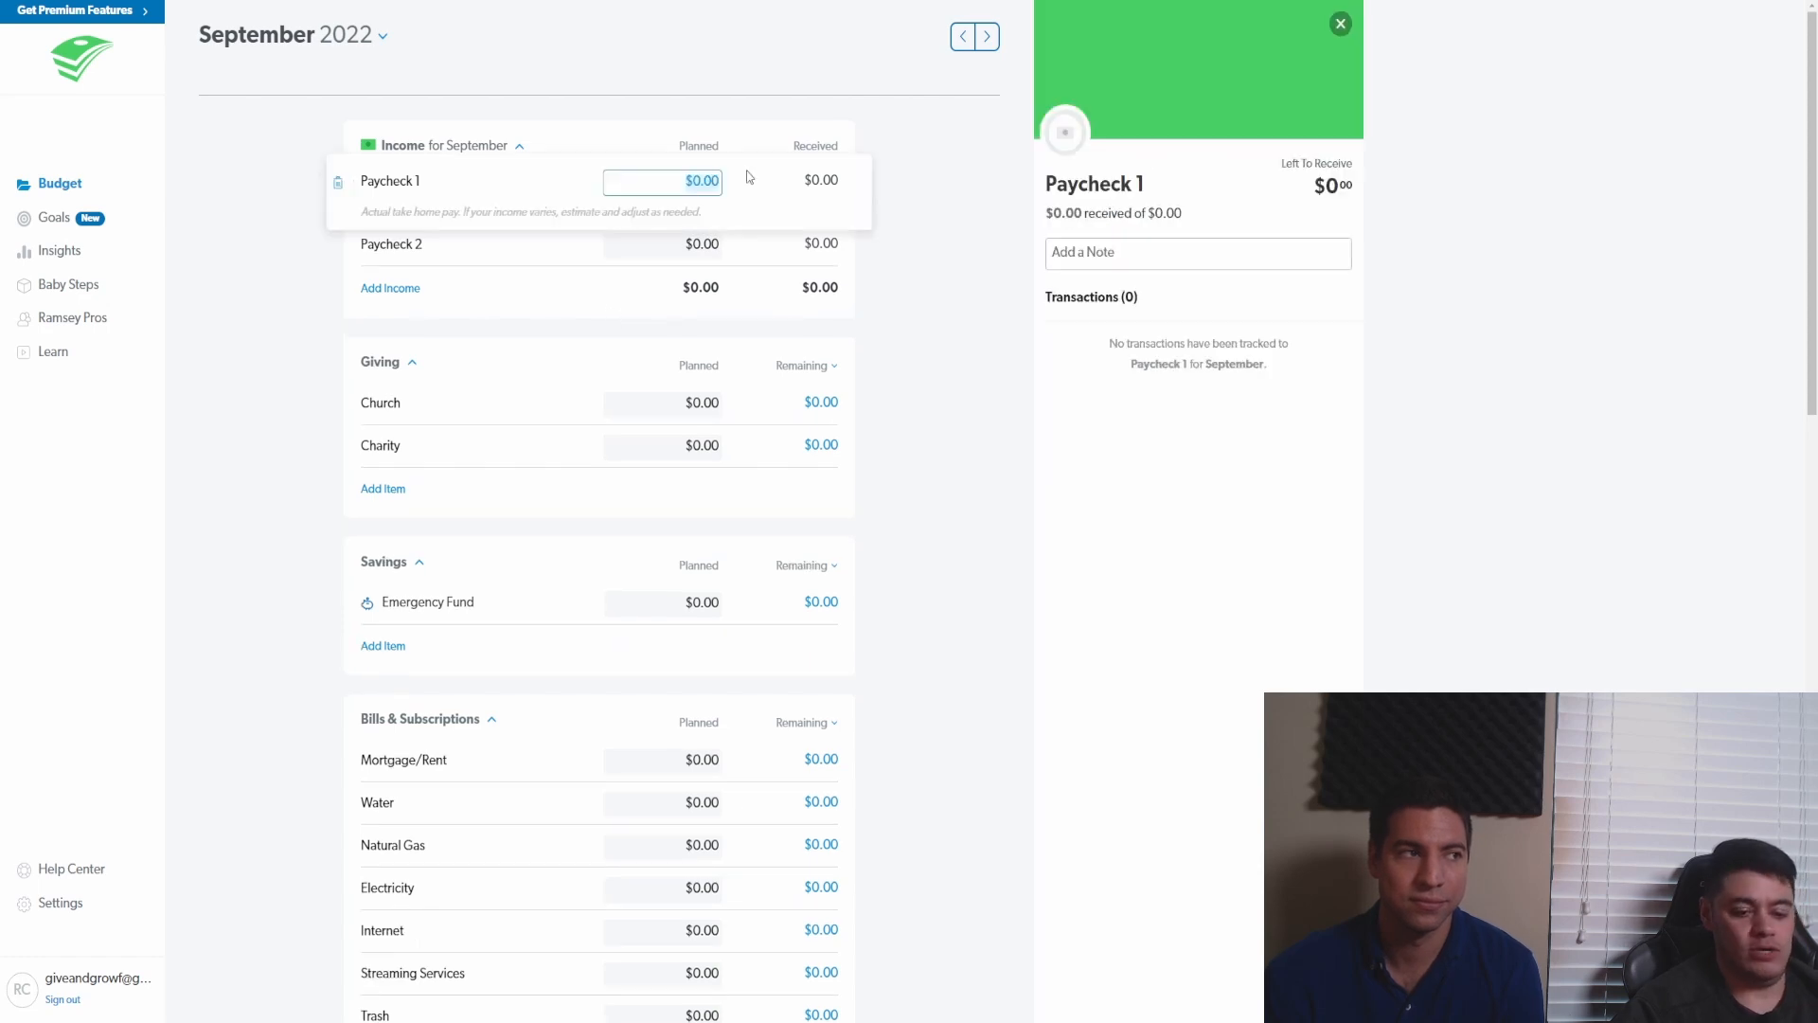
pyautogui.write('2,000')
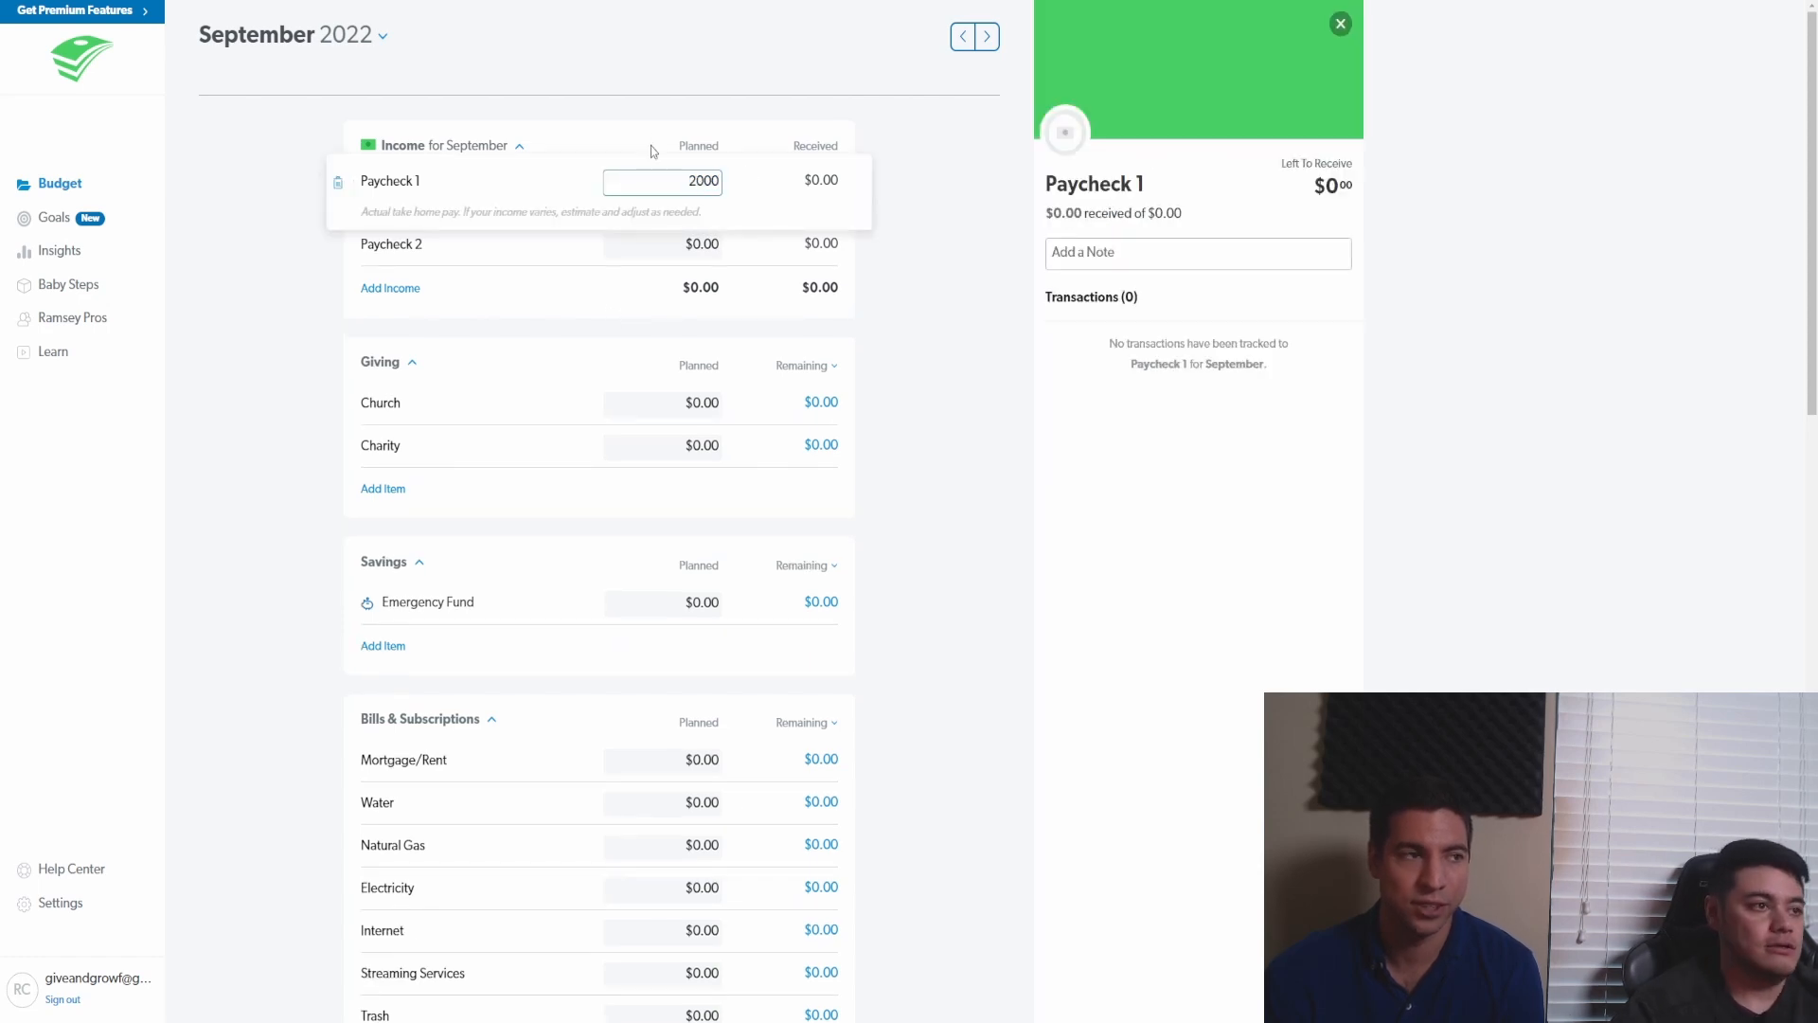
pyautogui.click(711, 261)
pyautogui.write('2000')
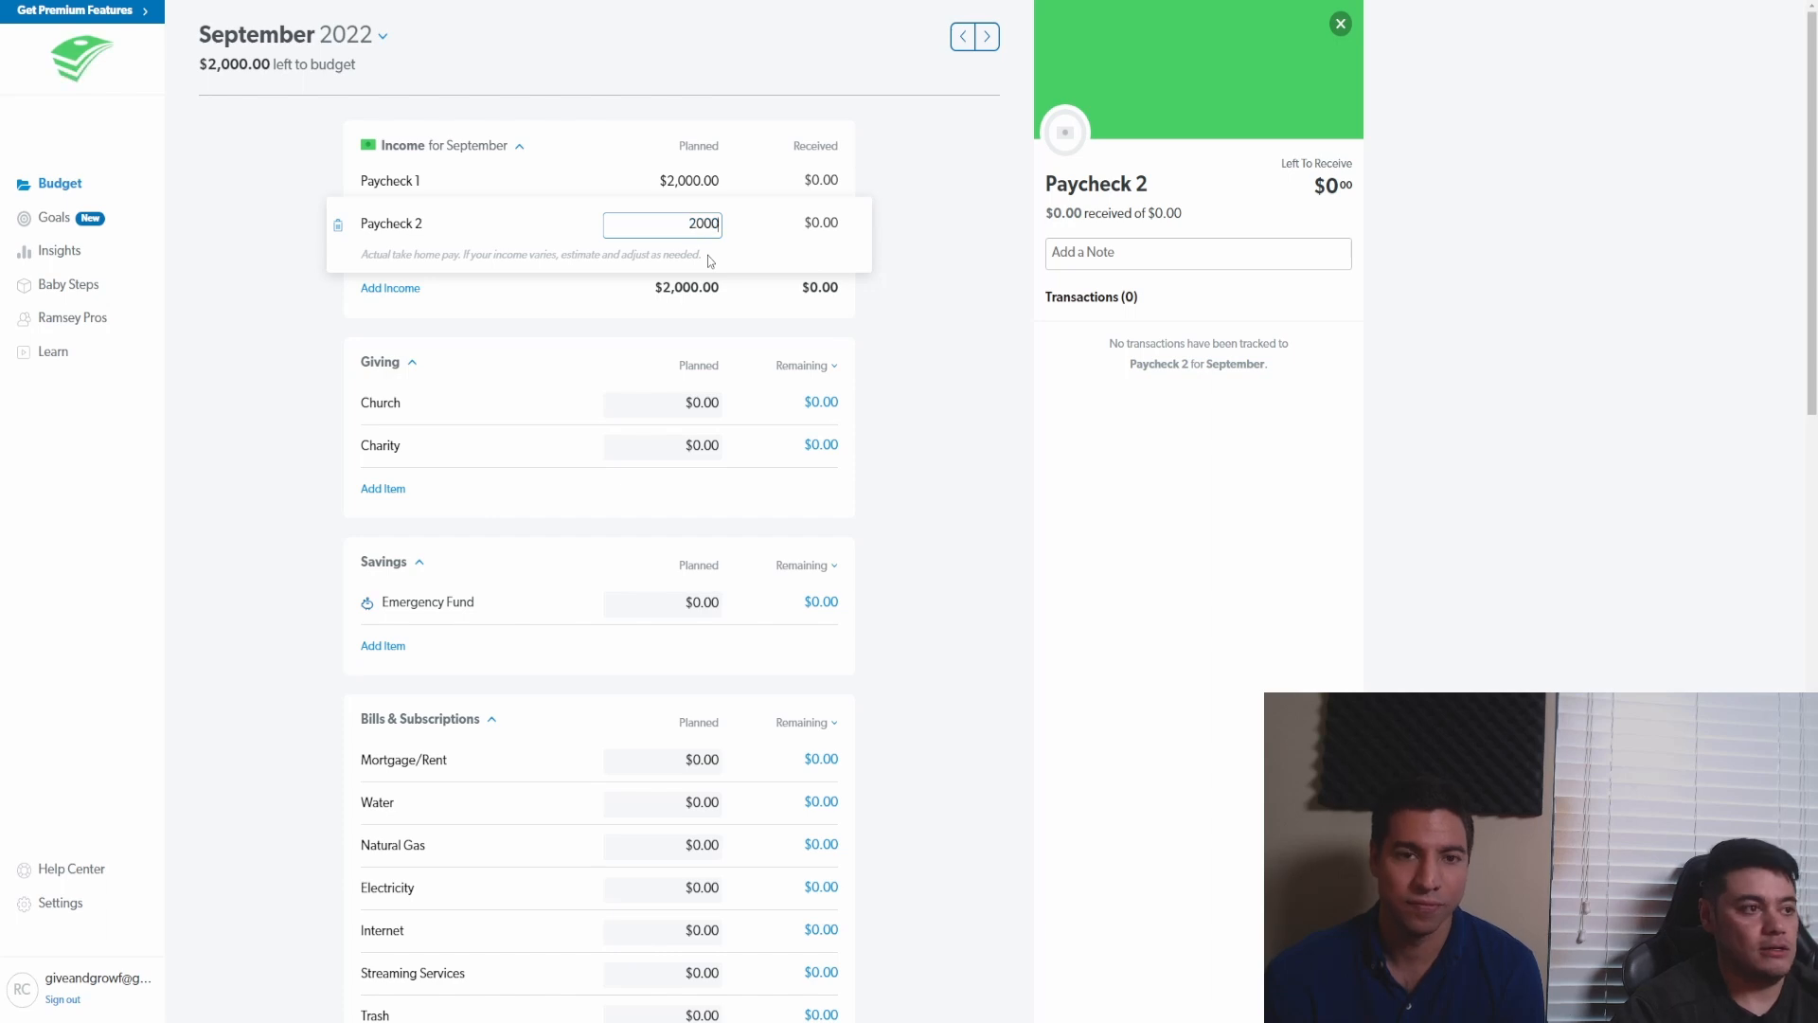
pyautogui.click(328, 367)
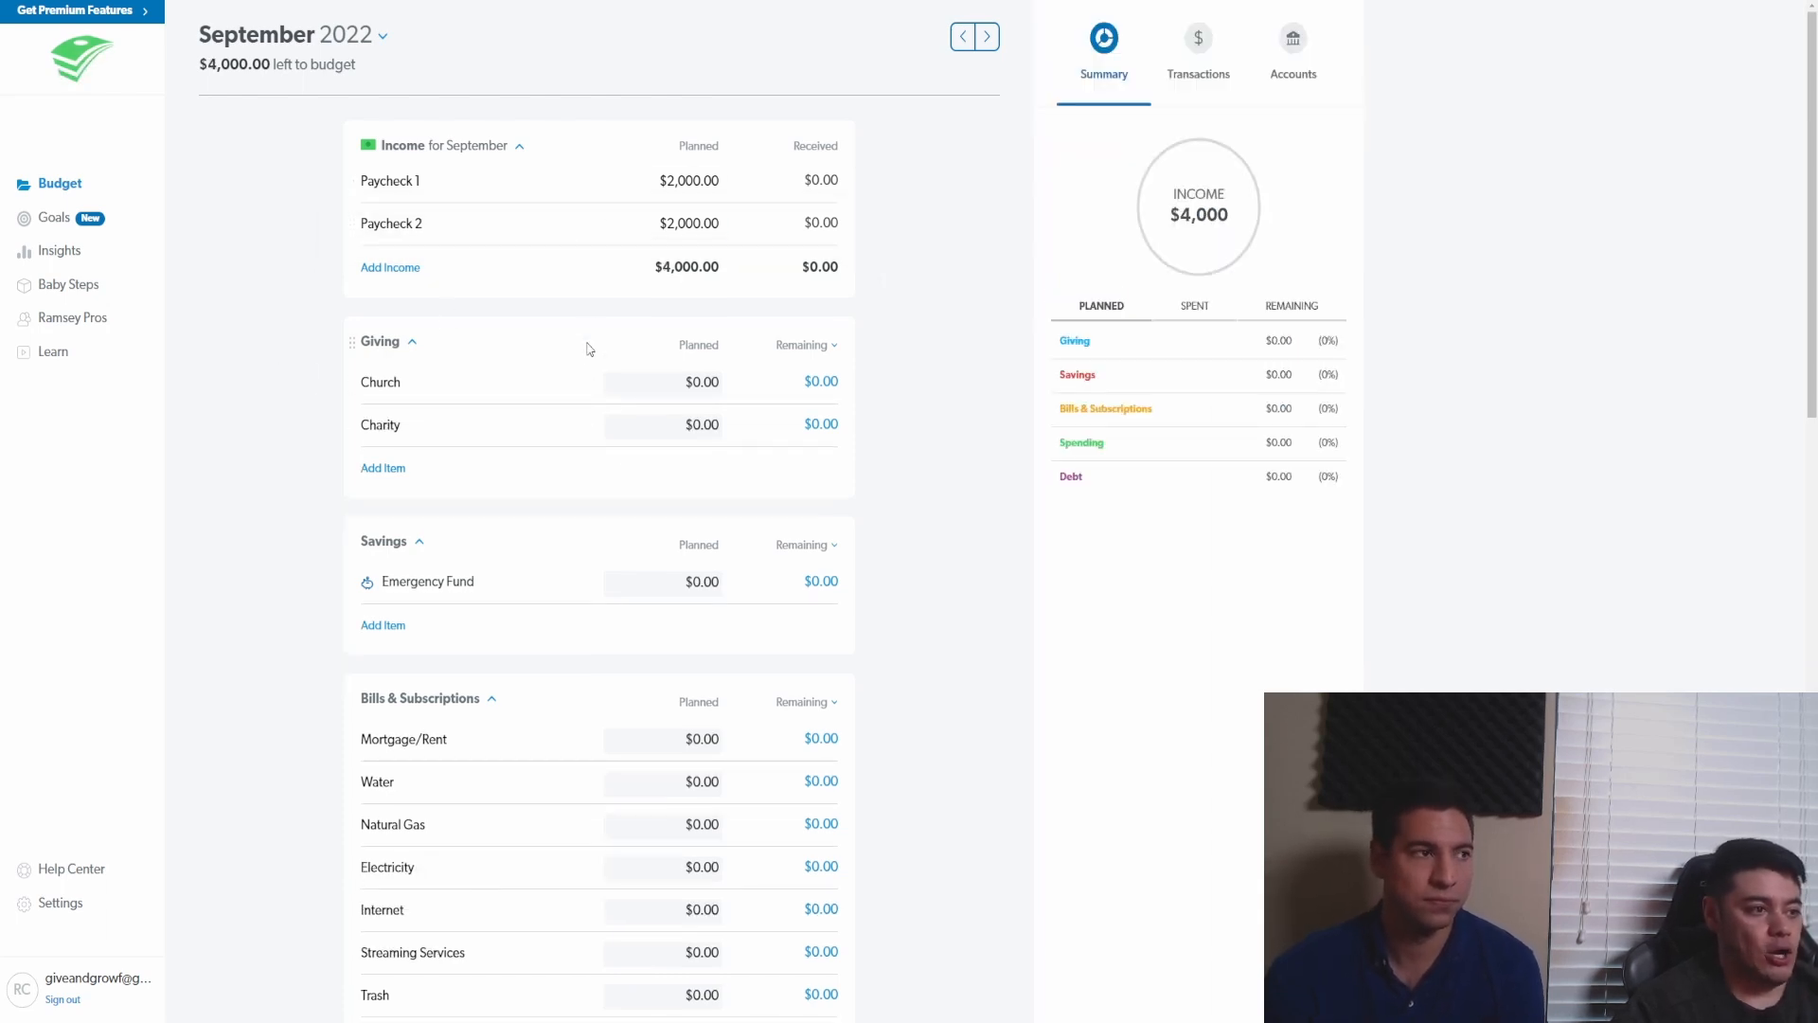
# - Set the planned amount for Mortgage/Rent under Bills & Subscriptions to $1,000
pyautogui.scroll(-3, 522, 418)
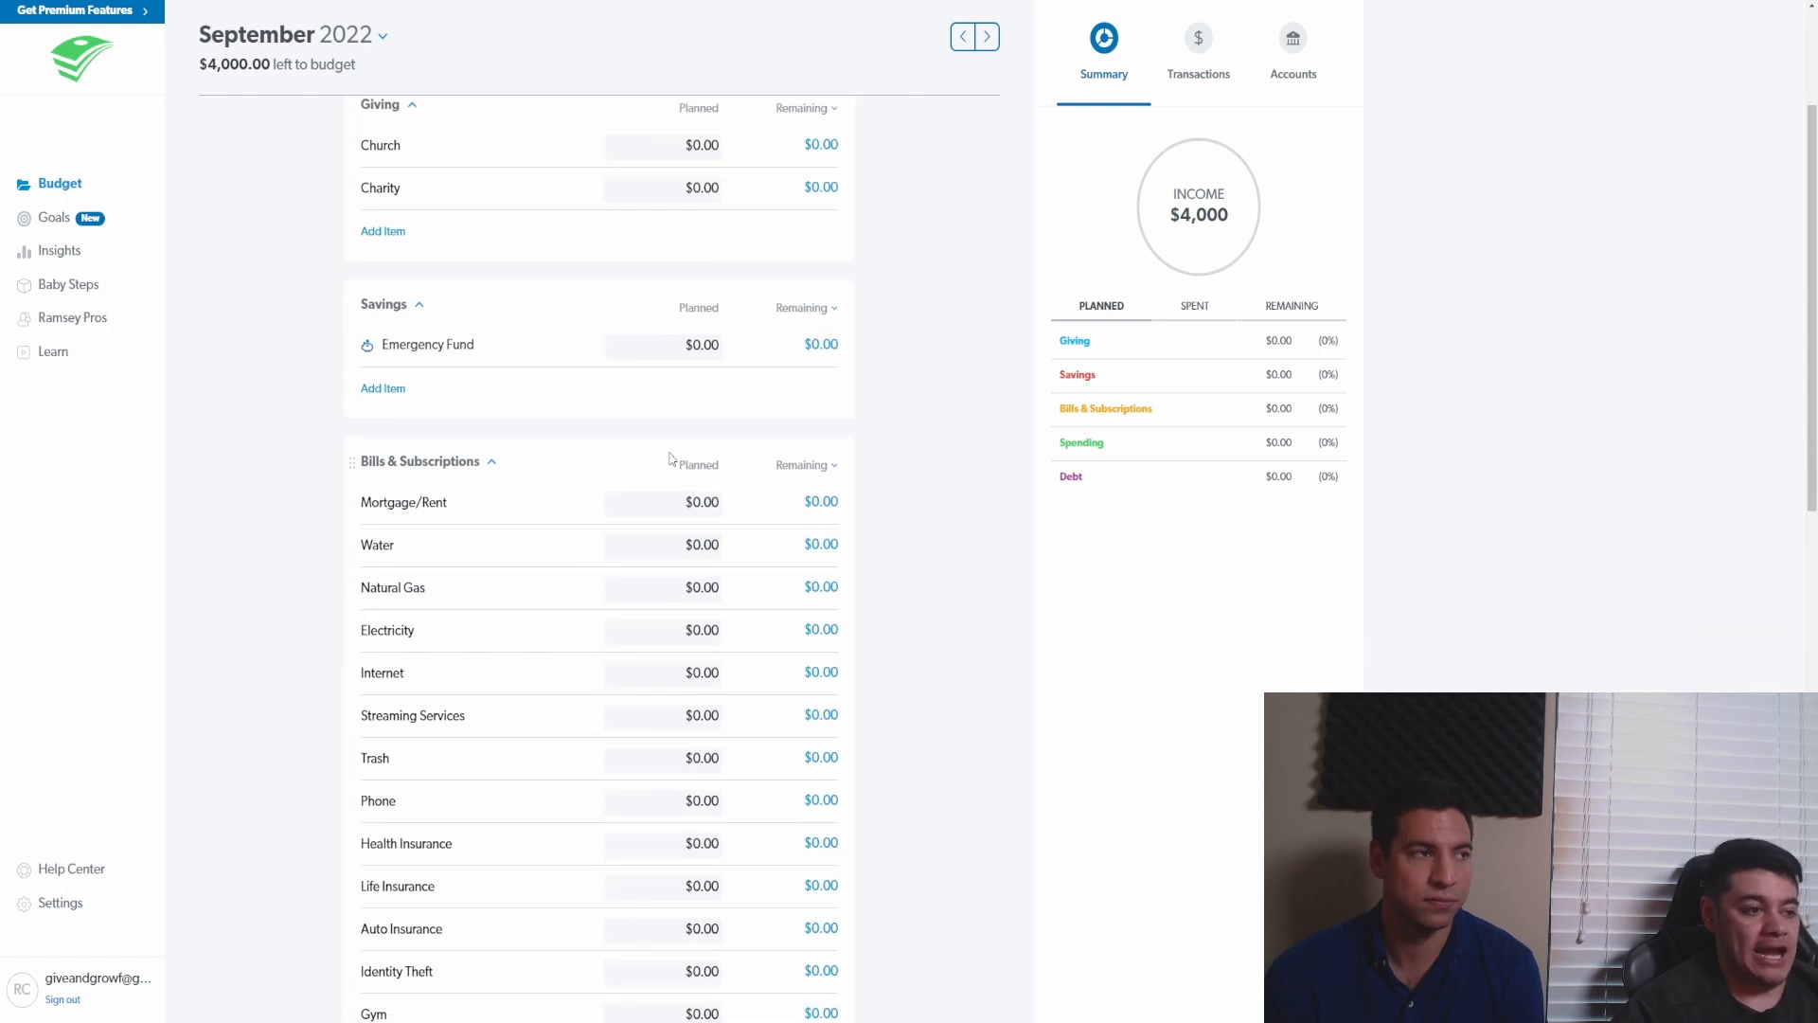
pyautogui.scroll(2, 722, 227)
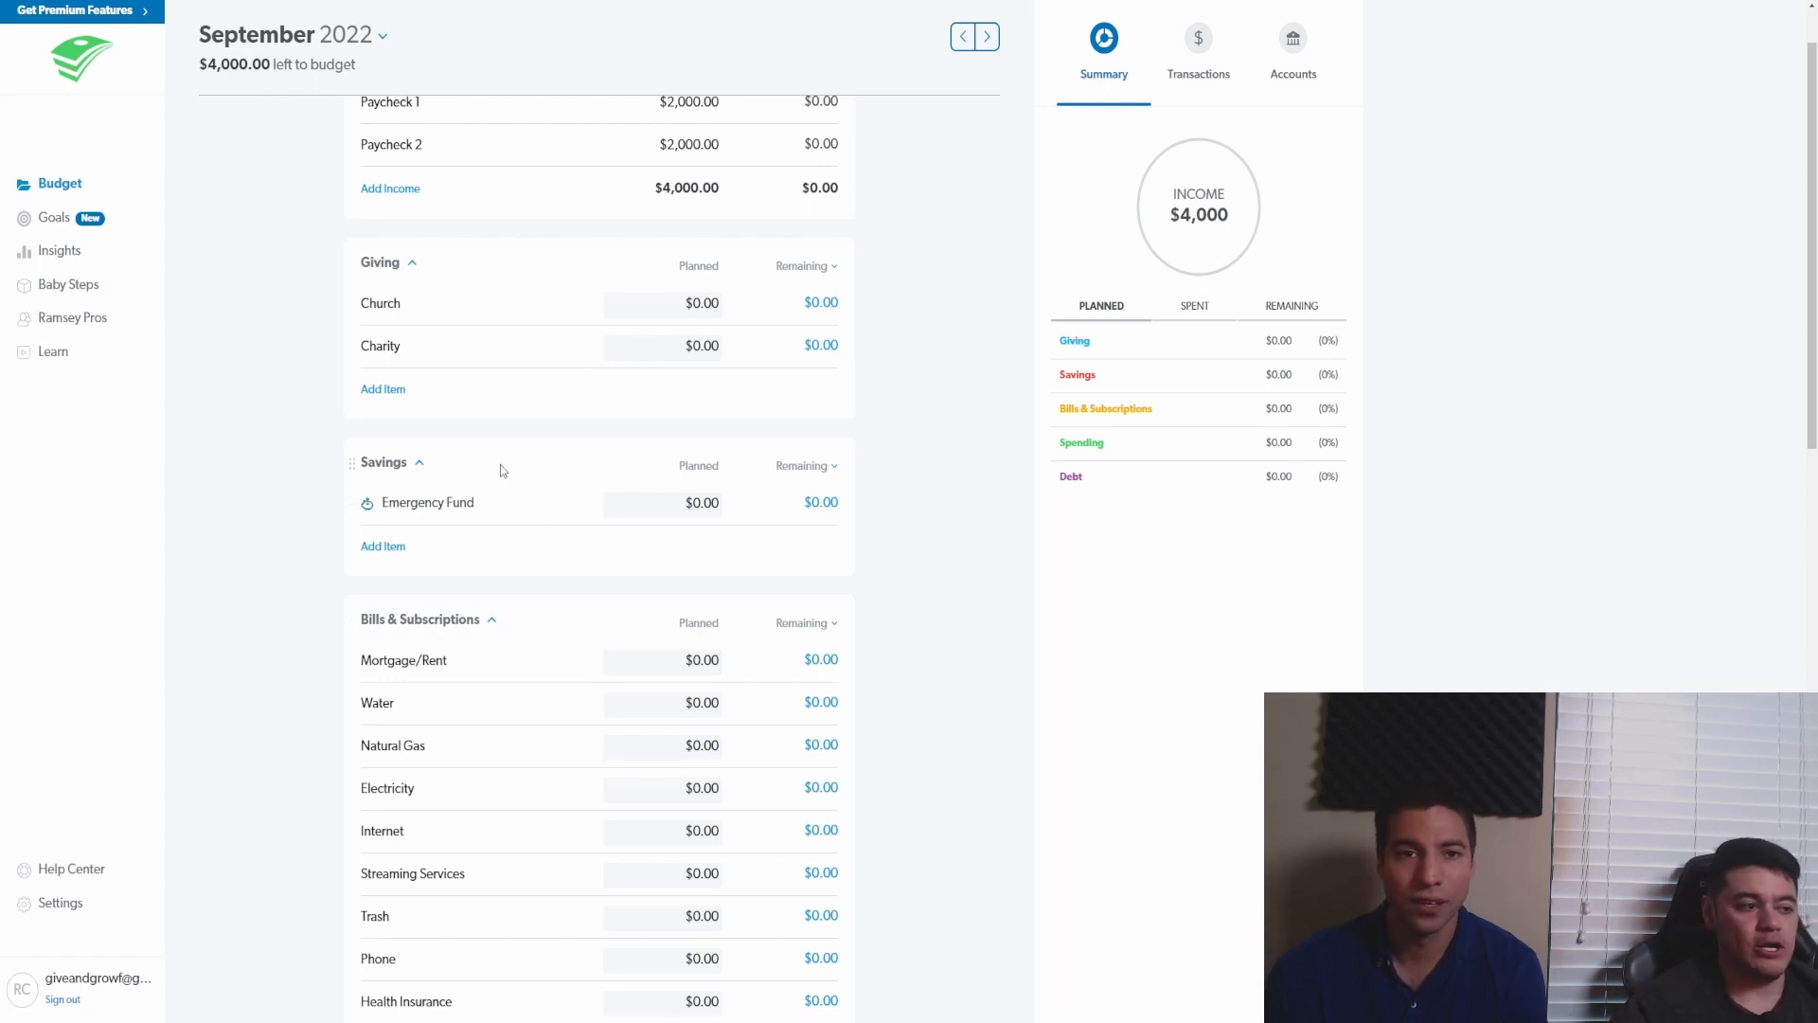
pyautogui.scroll(-2, 502, 471)
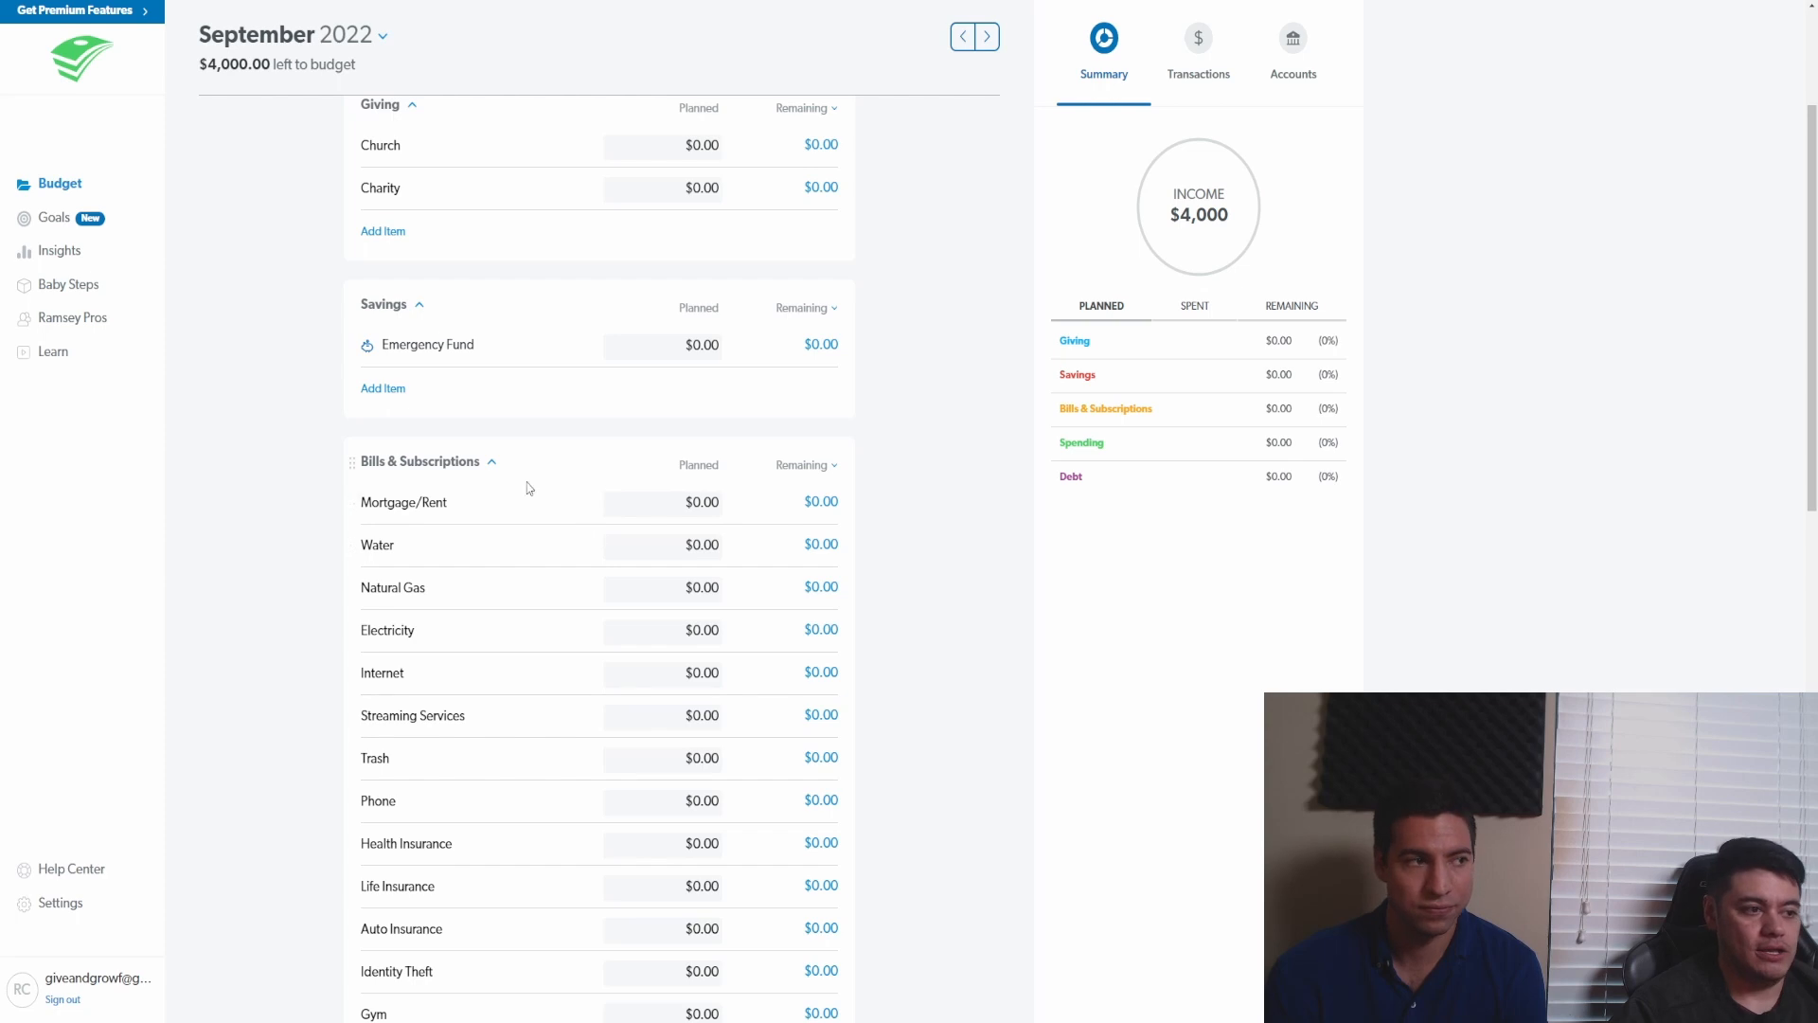
pyautogui.click(694, 508)
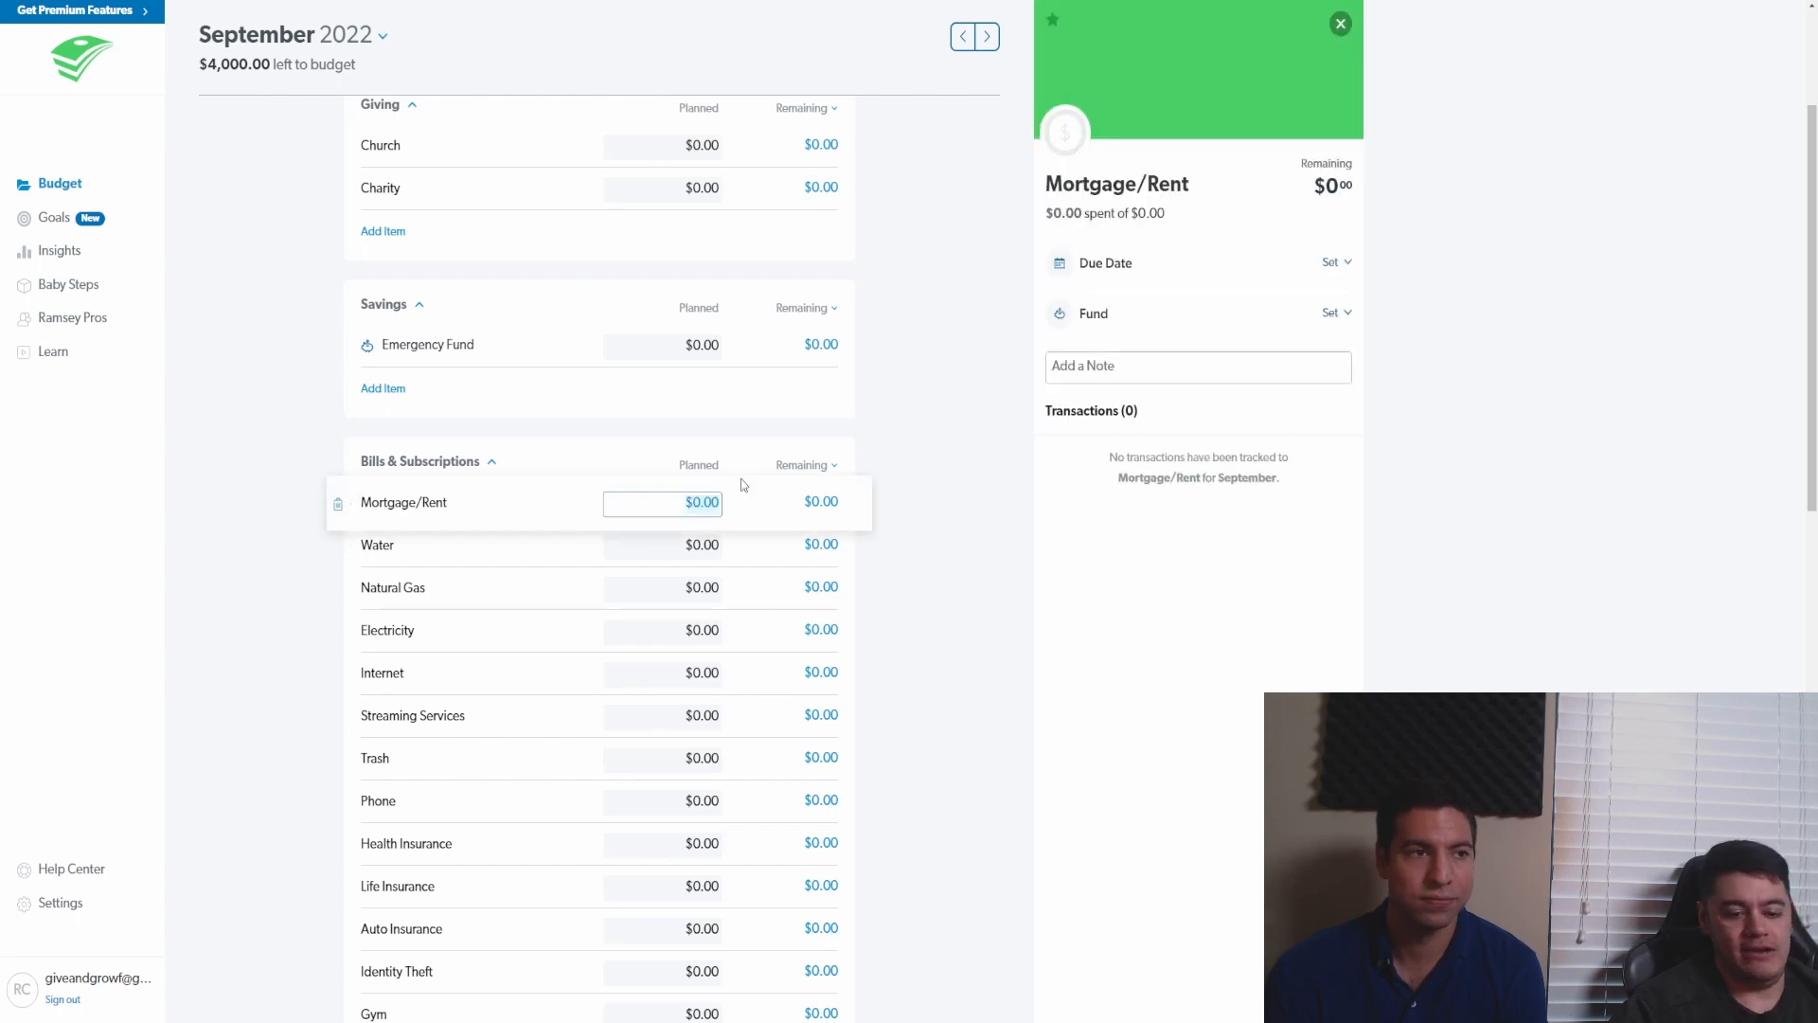
pyautogui.write('1000')
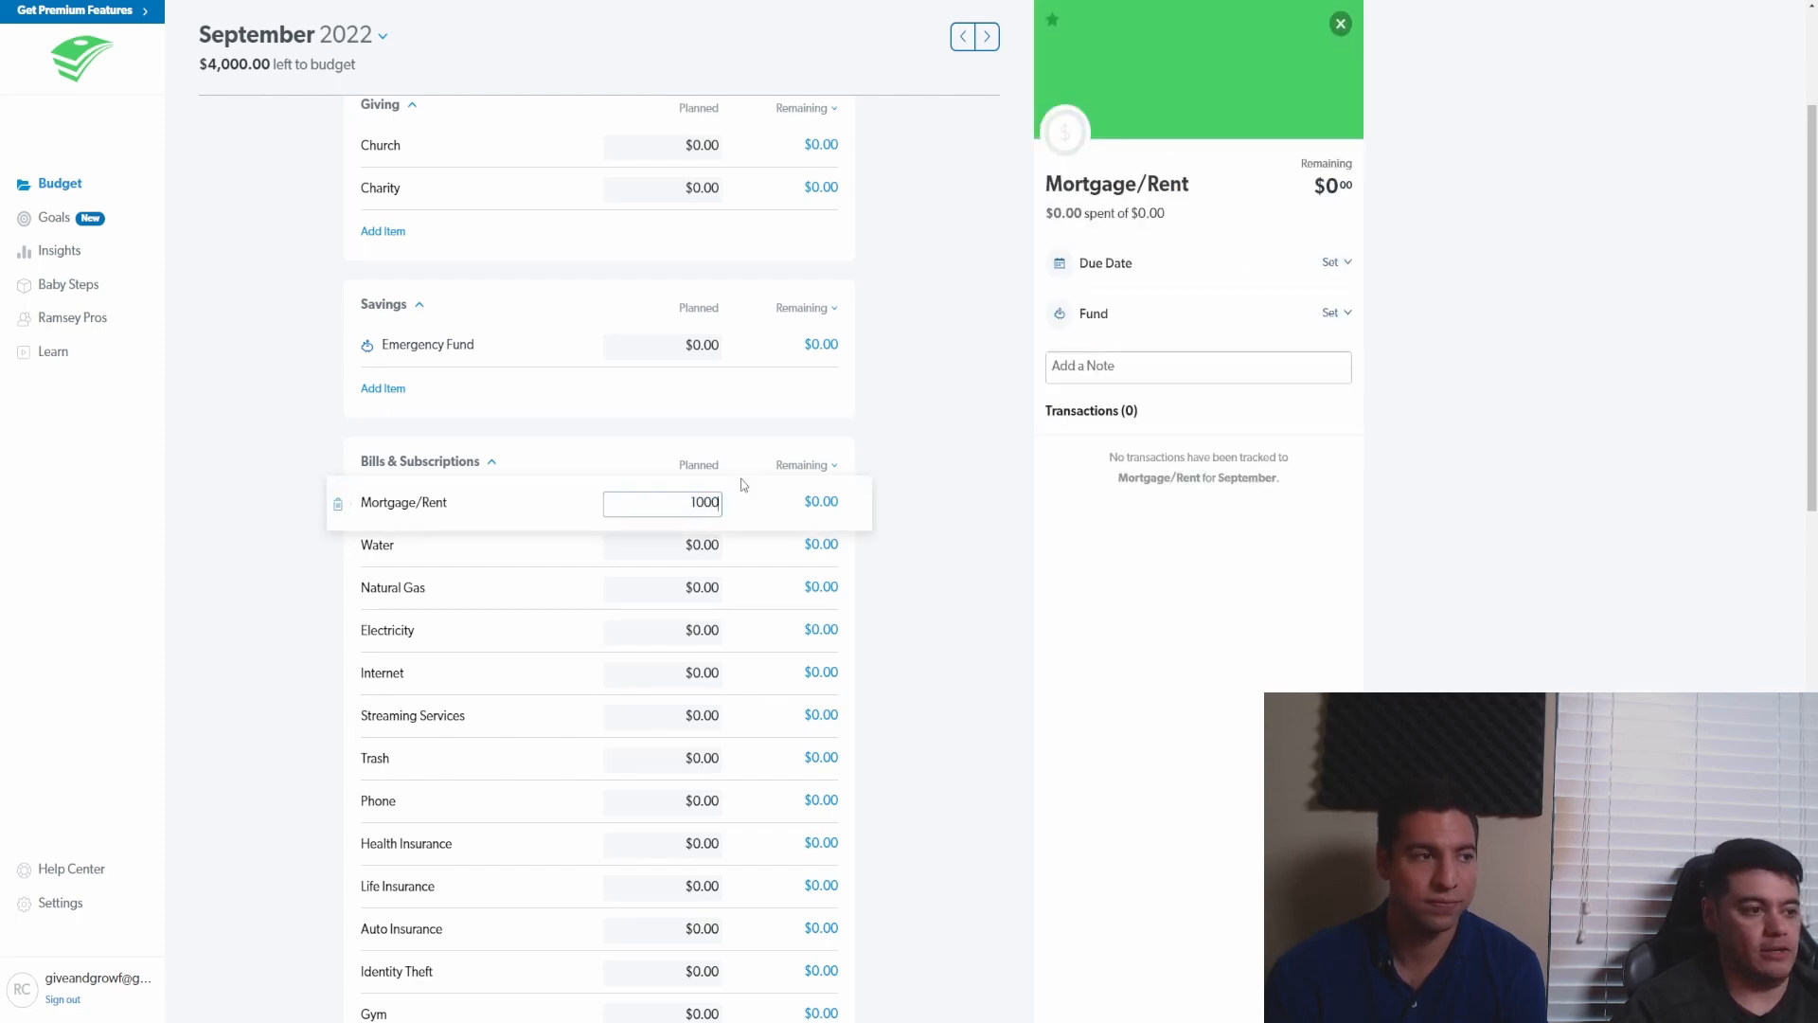
pyautogui.click(937, 471)
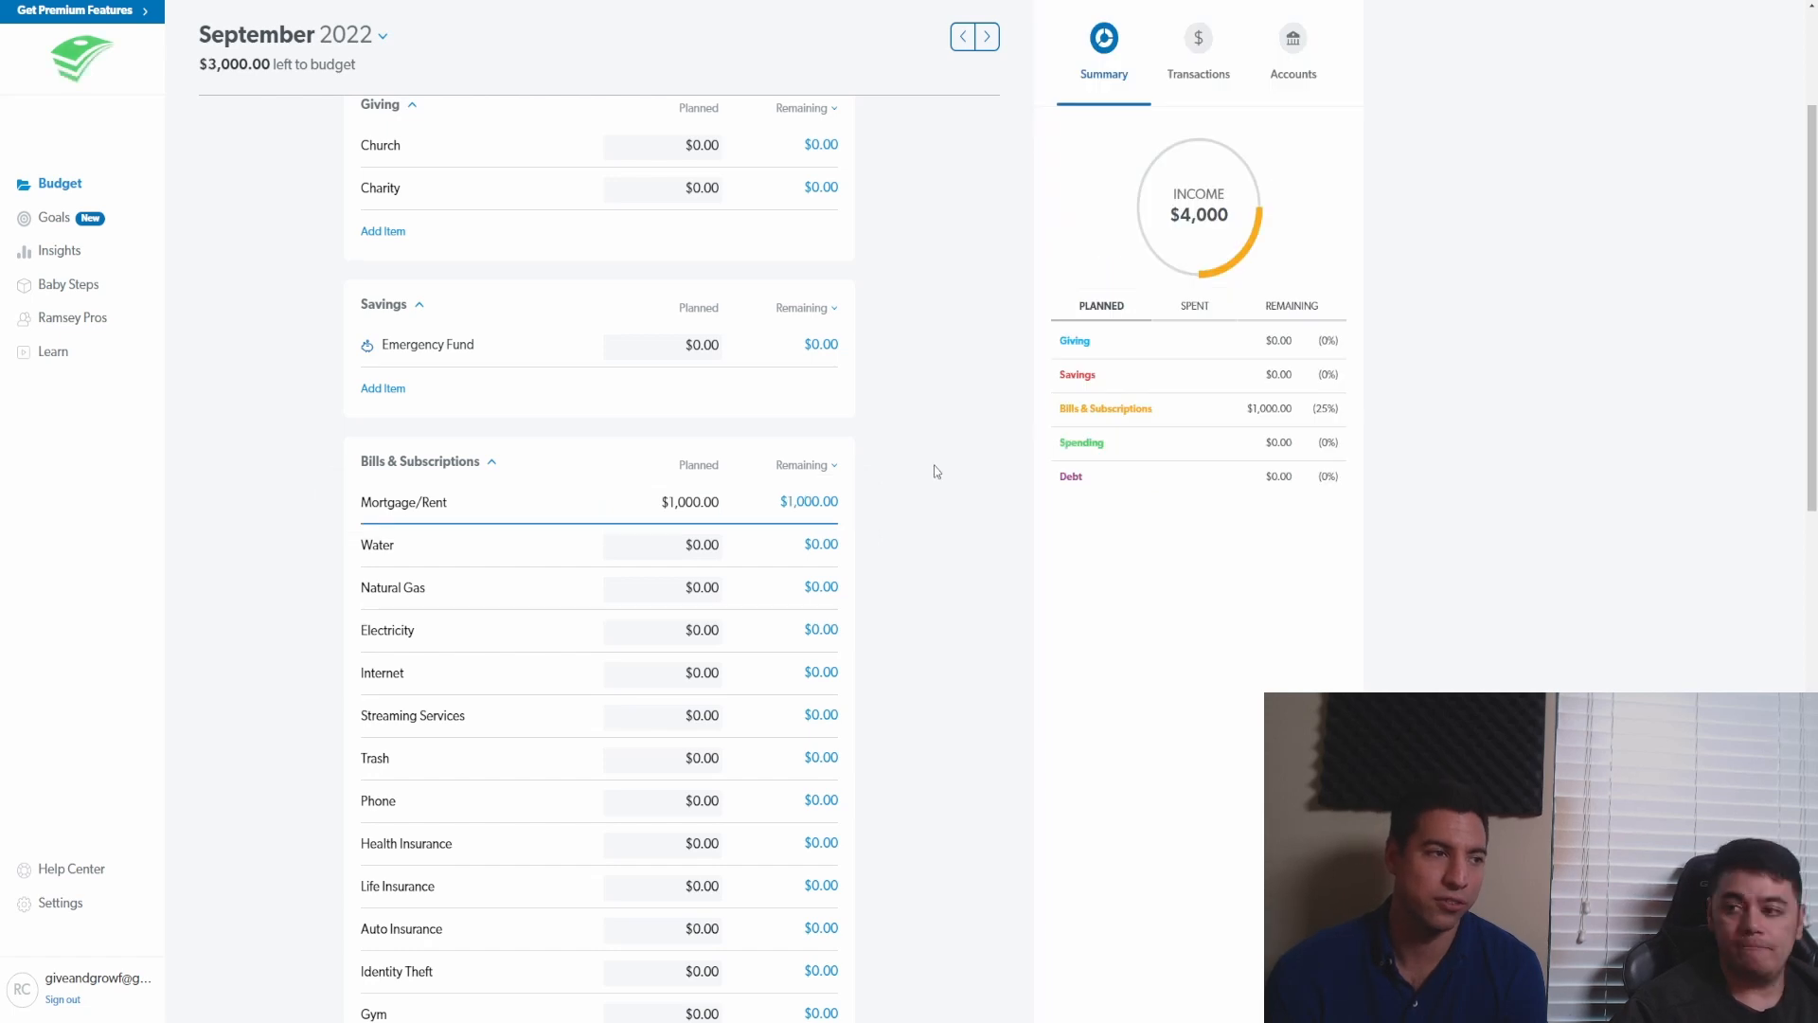
pyautogui.click(717, 494)
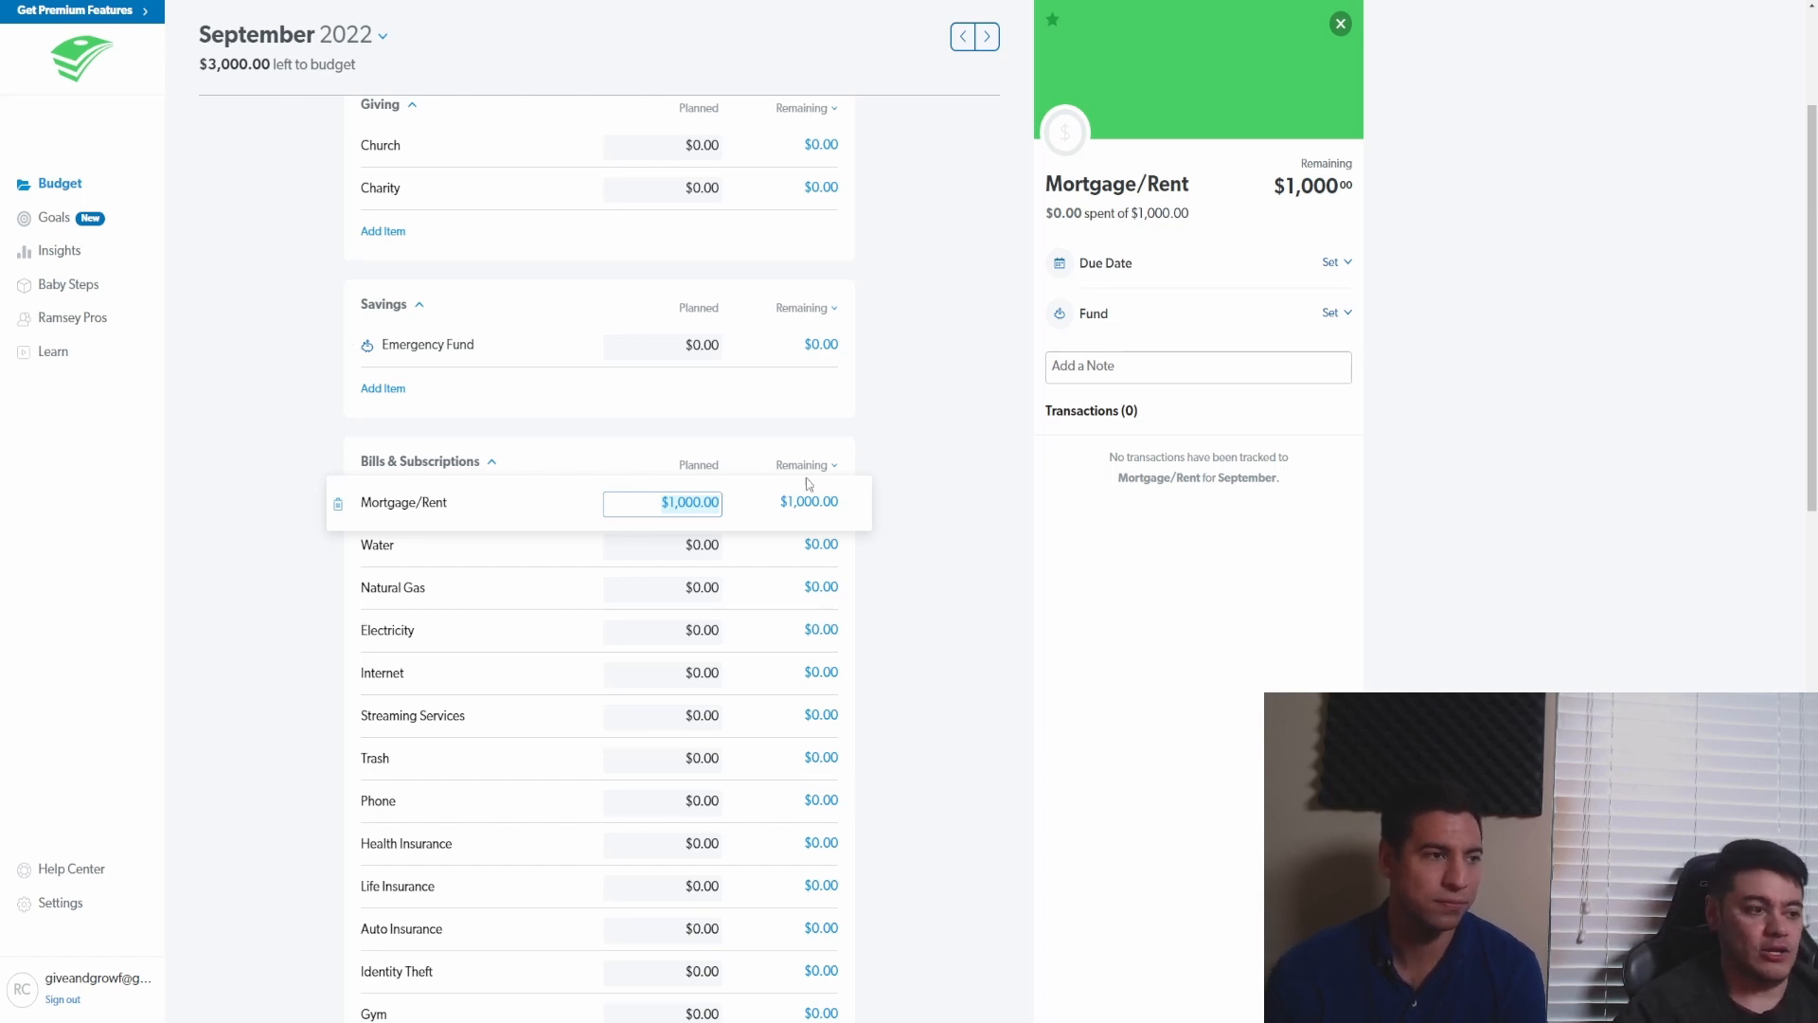
pyautogui.click(890, 508)
pyautogui.scroll(-1, 435, 533)
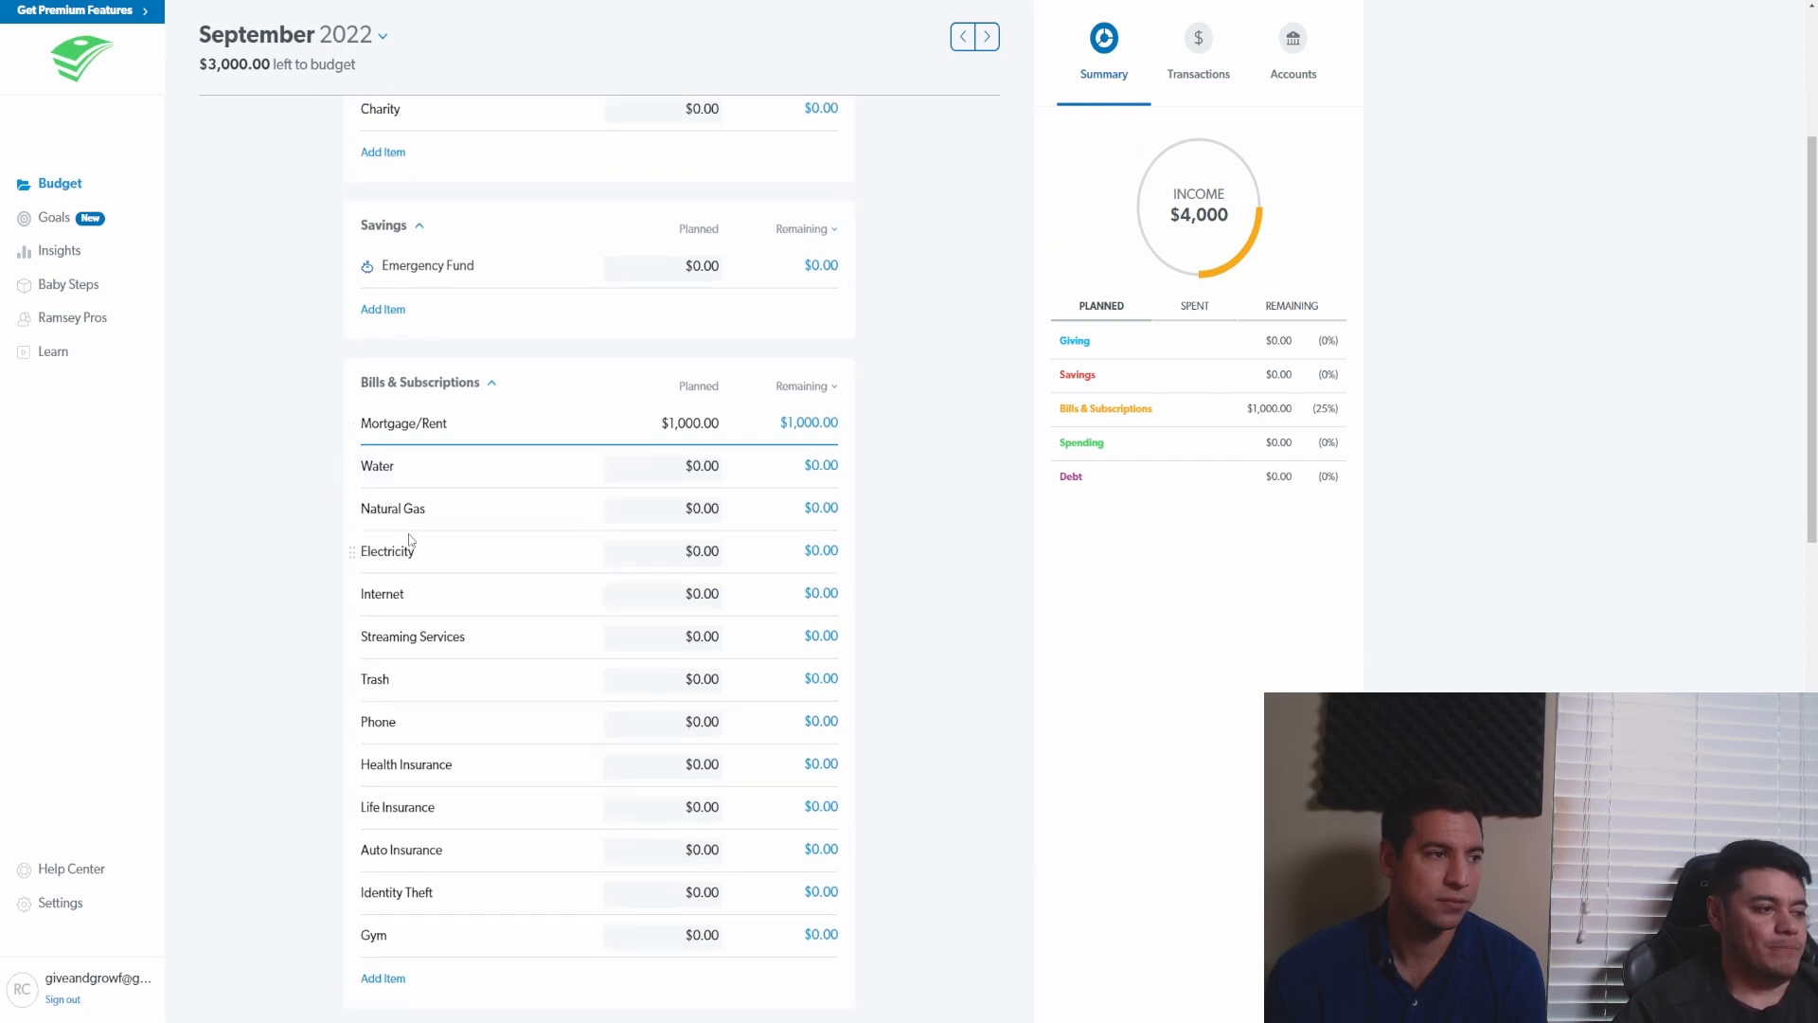
pyautogui.scroll(-1, 412, 538)
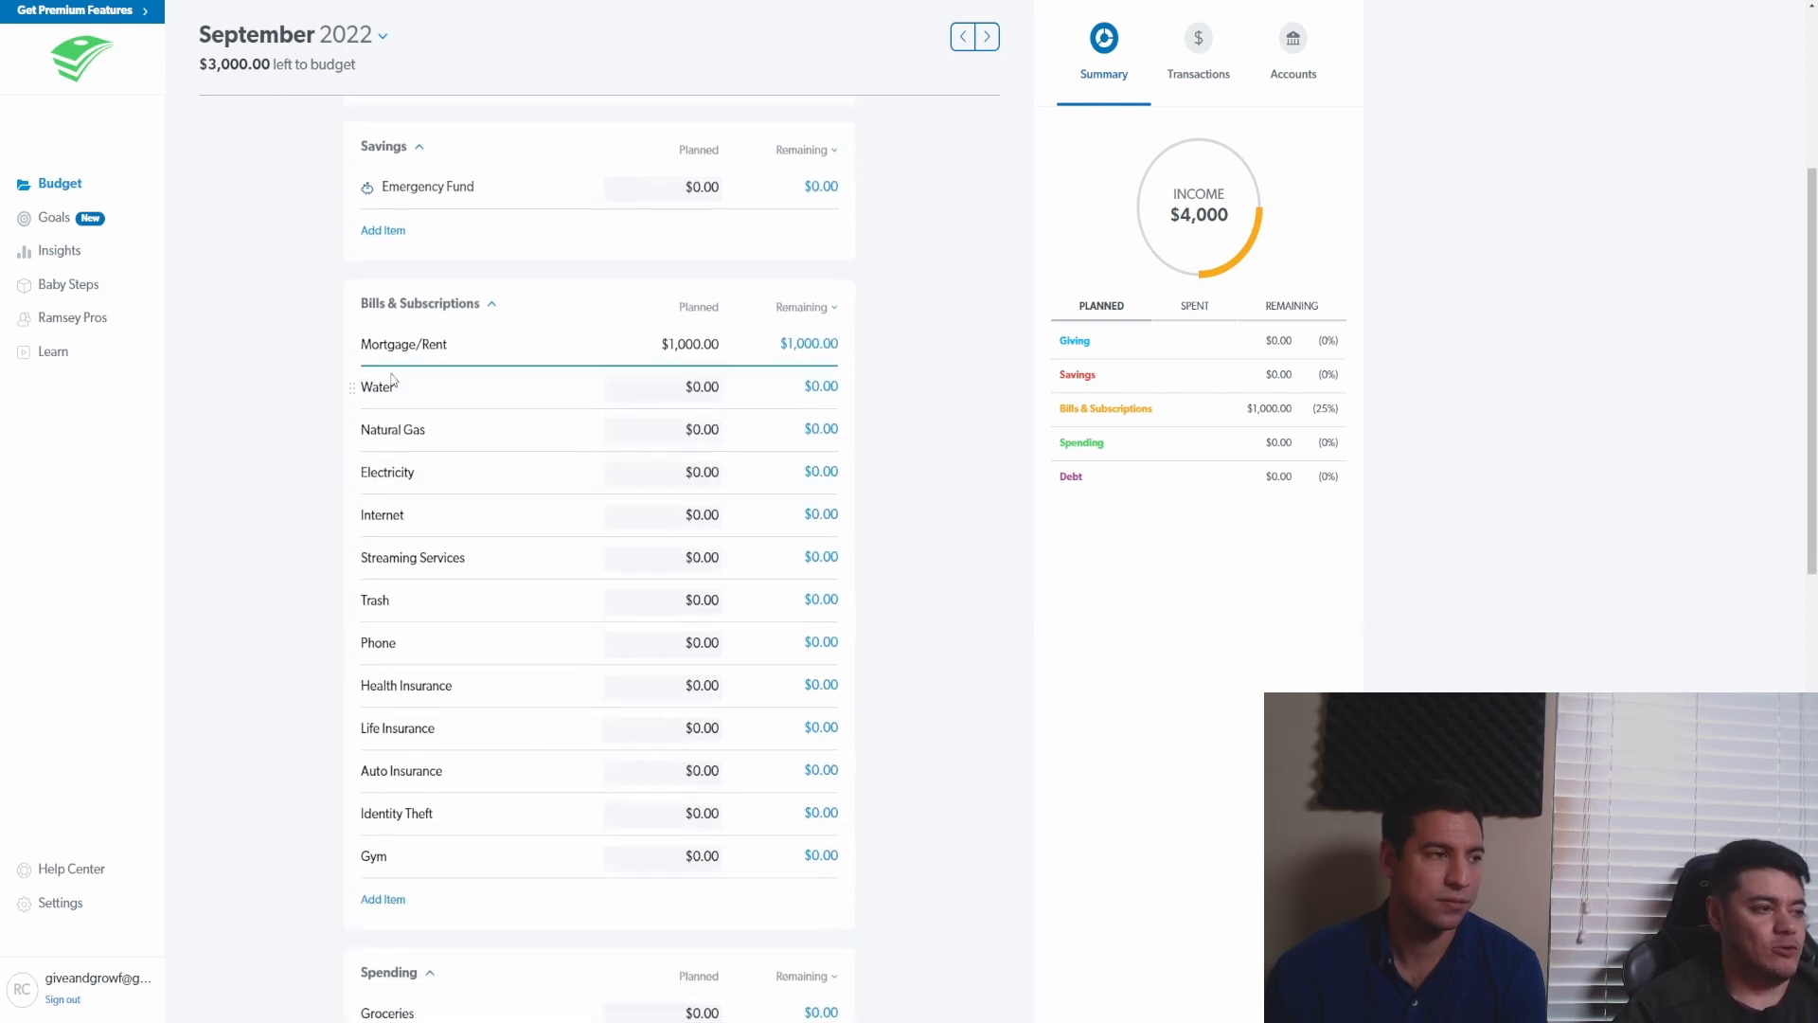
pyautogui.click(552, 397)
pyautogui.click(280, 441)
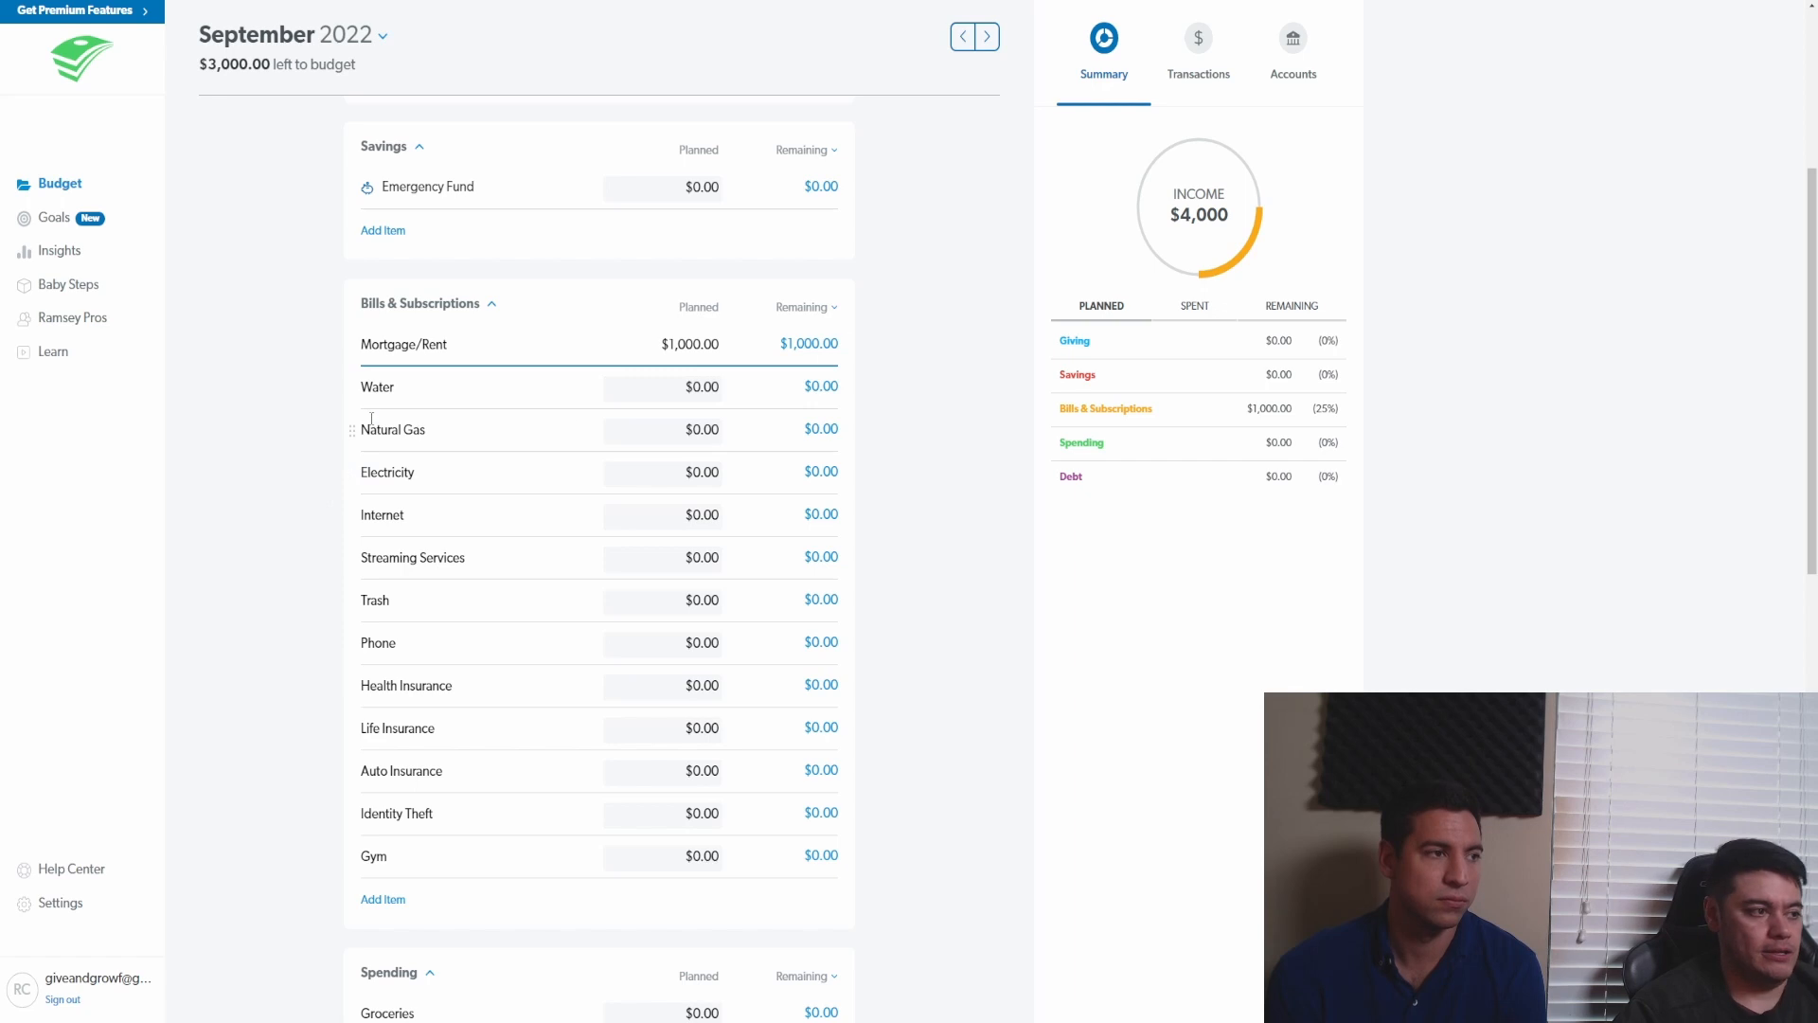
pyautogui.click(432, 389)
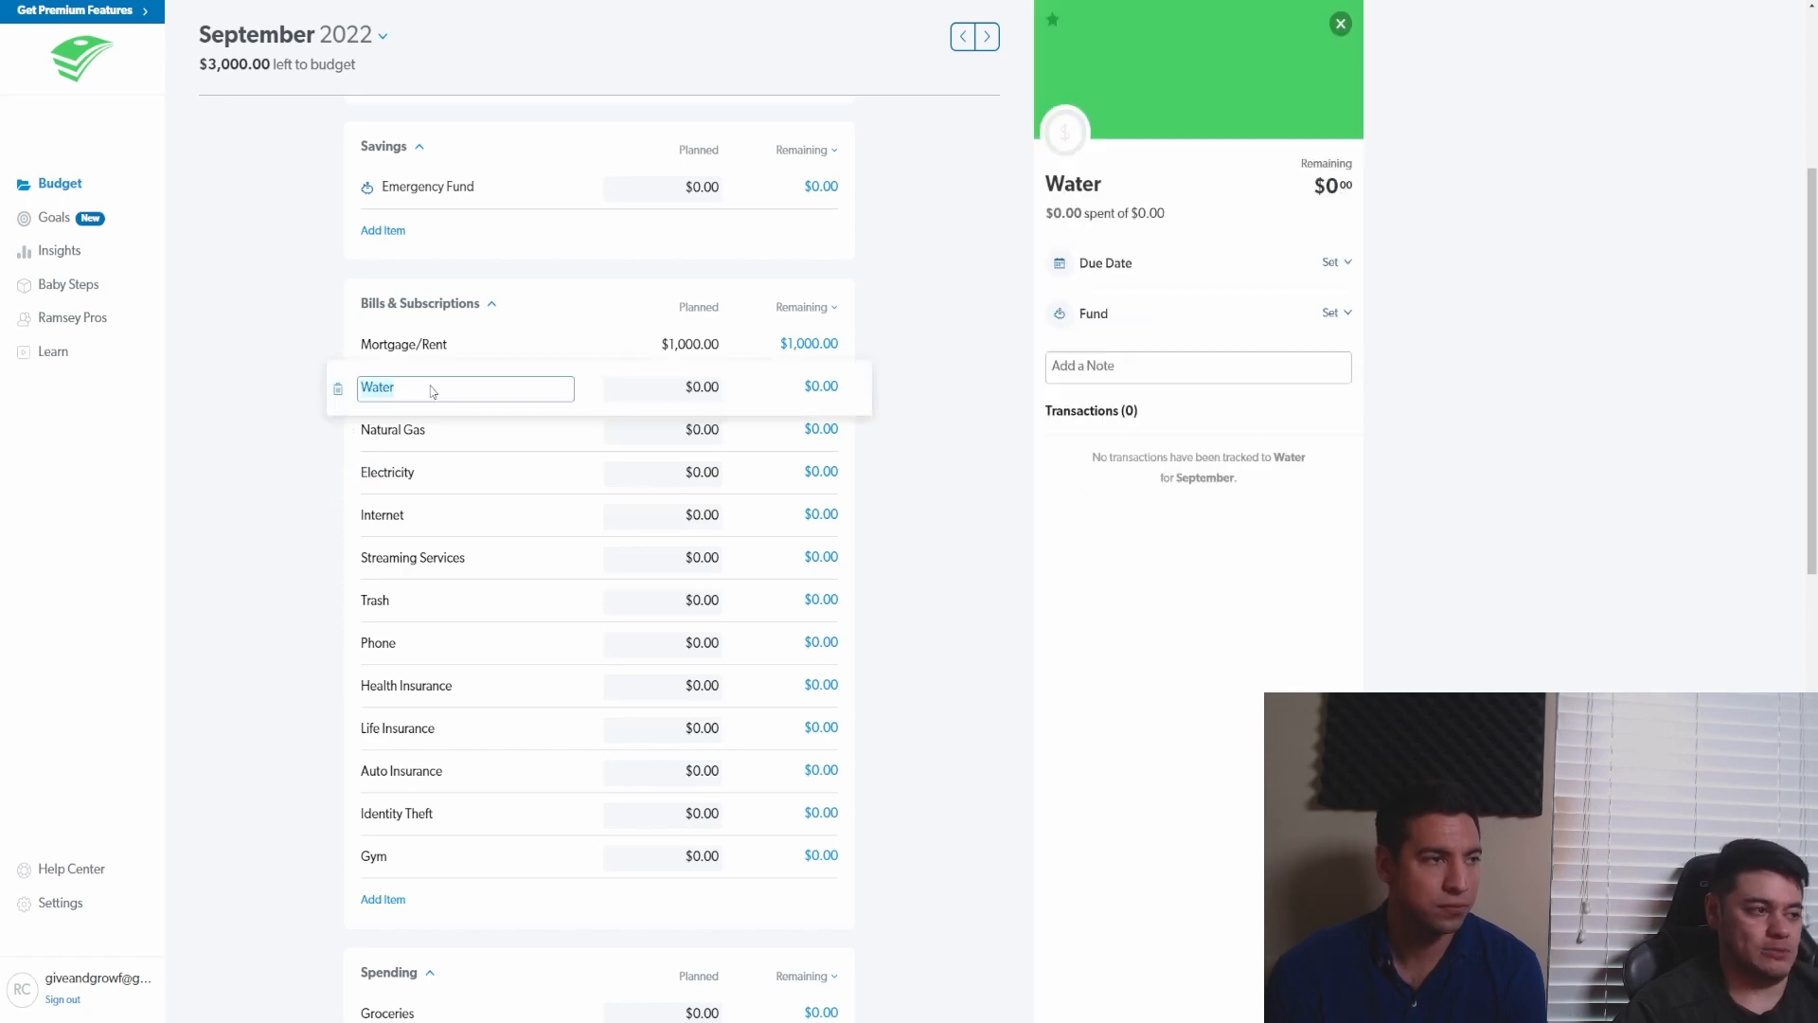
pyautogui.click(338, 390)
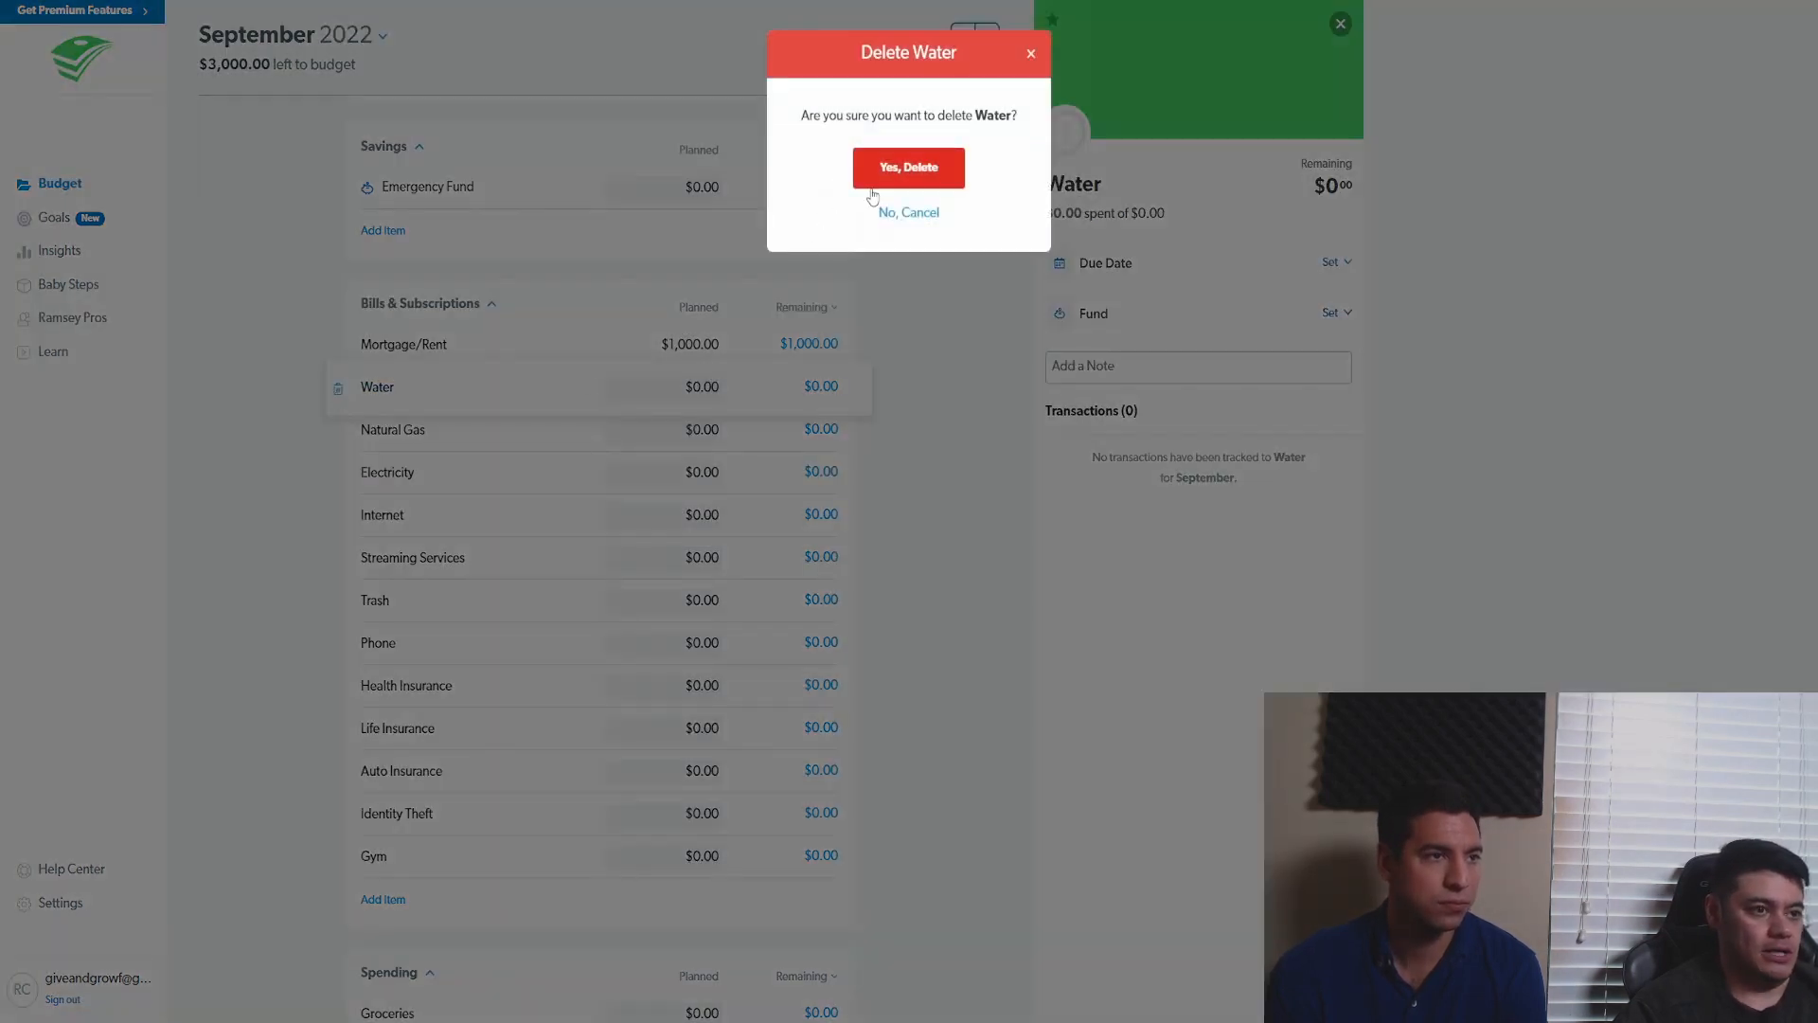
pyautogui.click(896, 212)
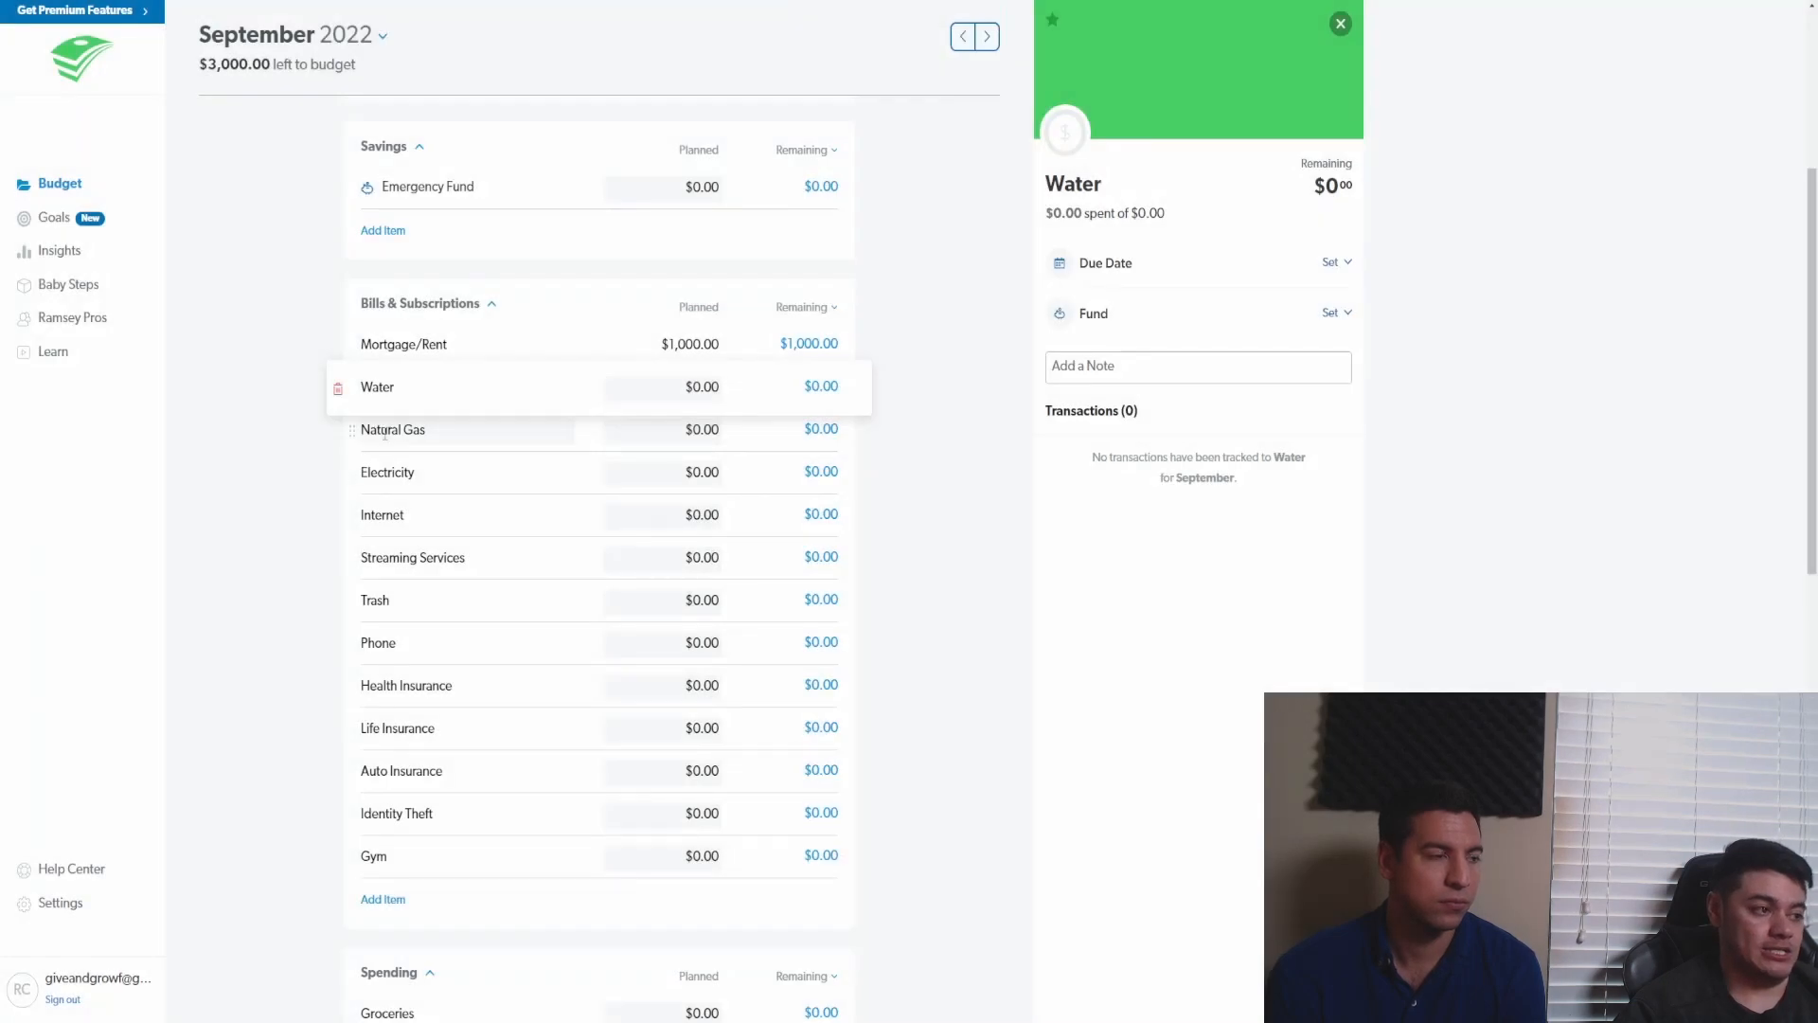
# - Rename the Water item under Bills & Subscriptions as MLGW
pyautogui.click(406, 389)
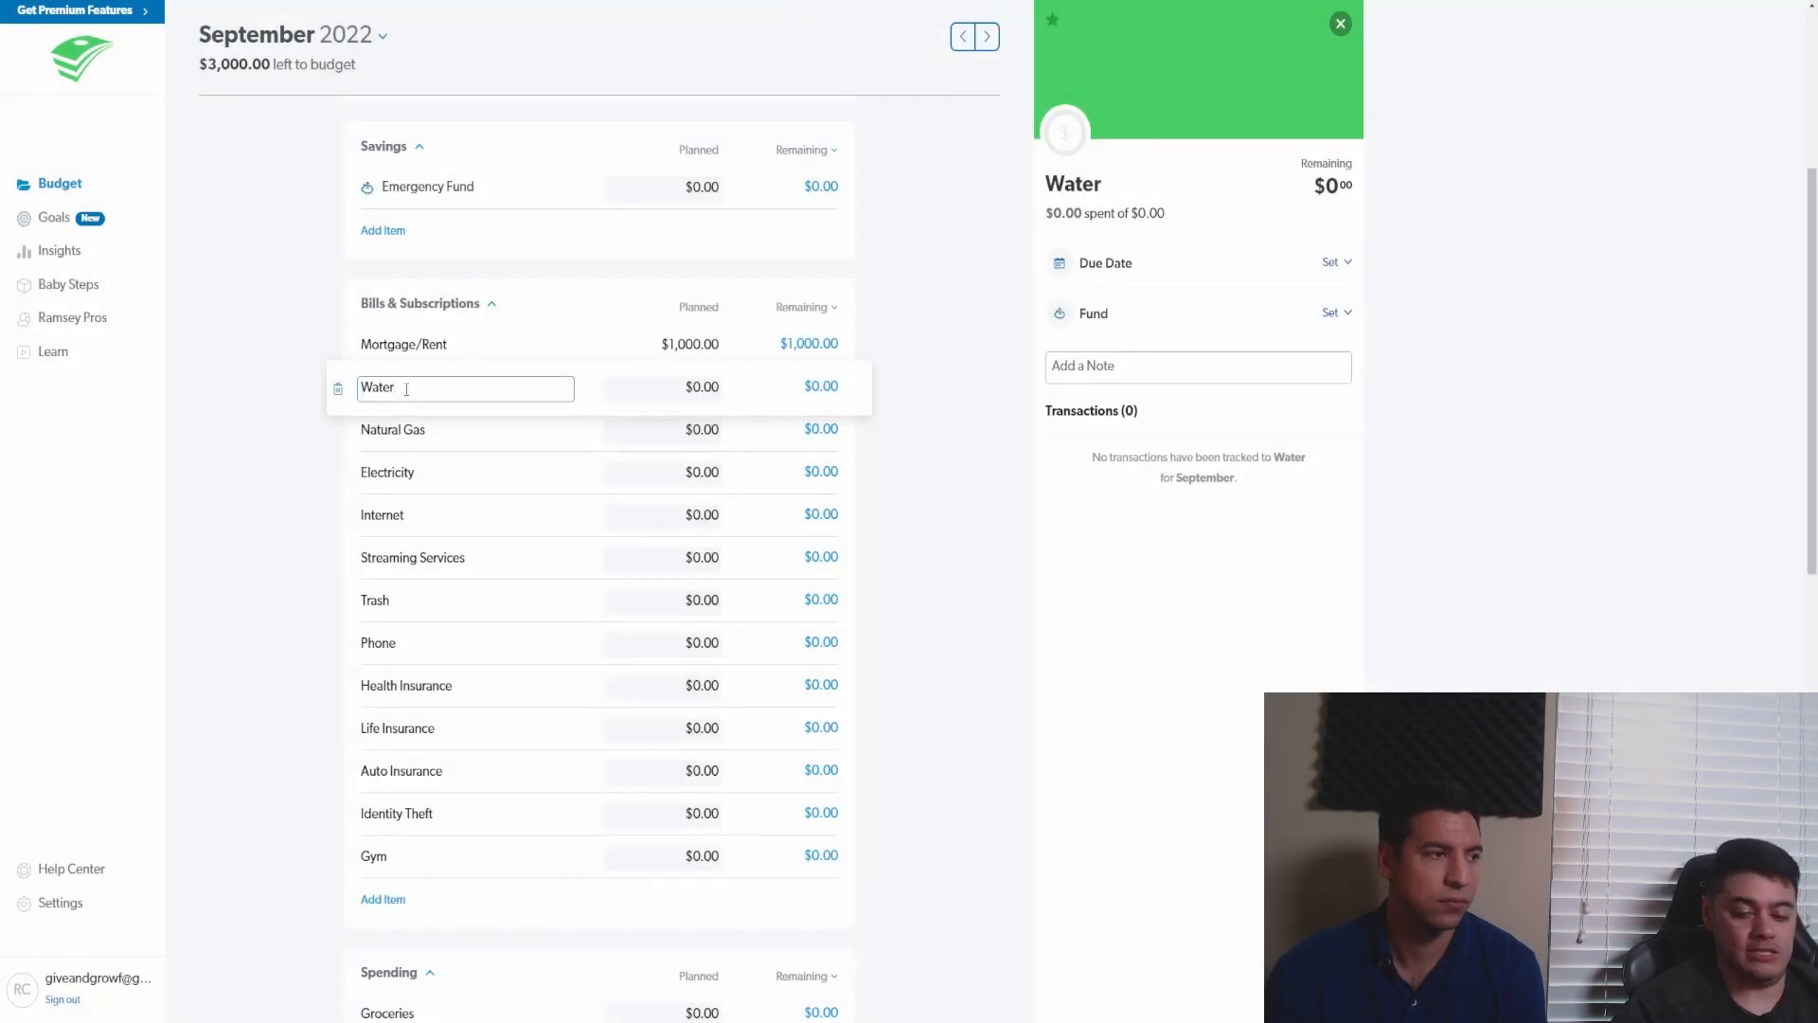
pyautogui.press('BackSpace')
pyautogui.write('MLGW')
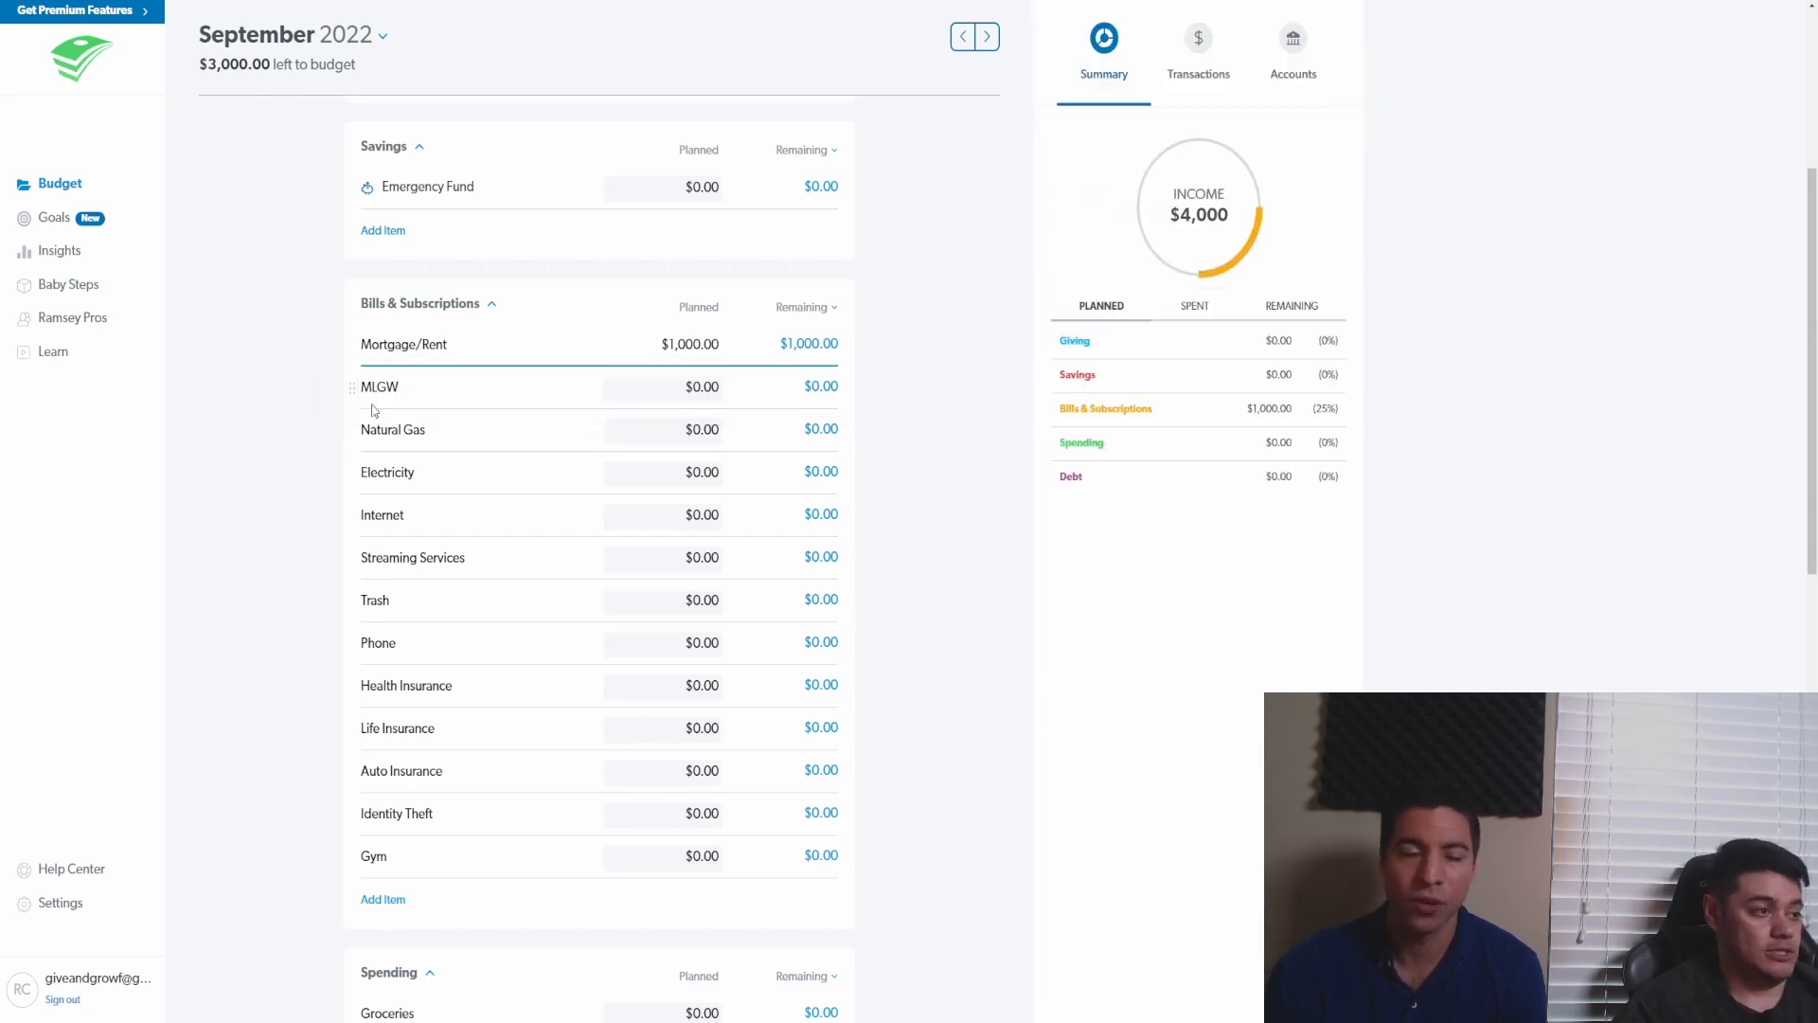
pyautogui.press('Return')
# - Delete the Natural Gas and Electricity items from Bills & Subscriptions
pyautogui.click(464, 431)
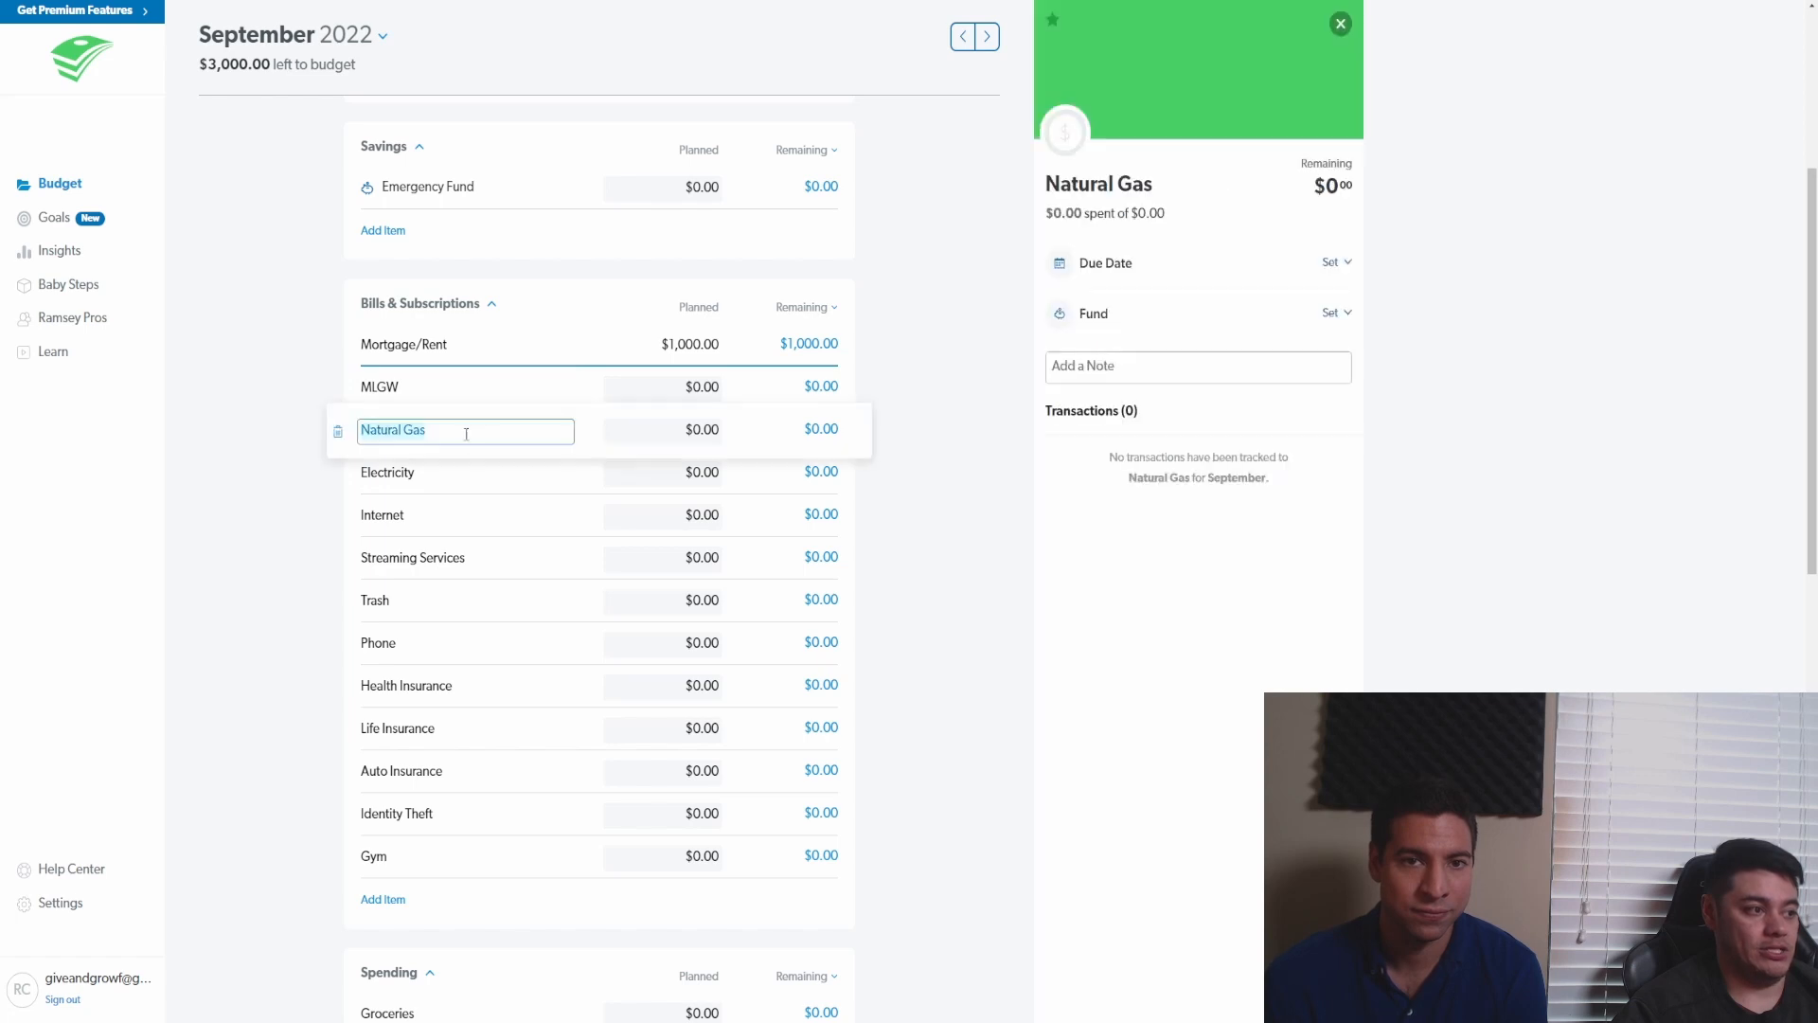
pyautogui.click(338, 431)
pyautogui.click(908, 187)
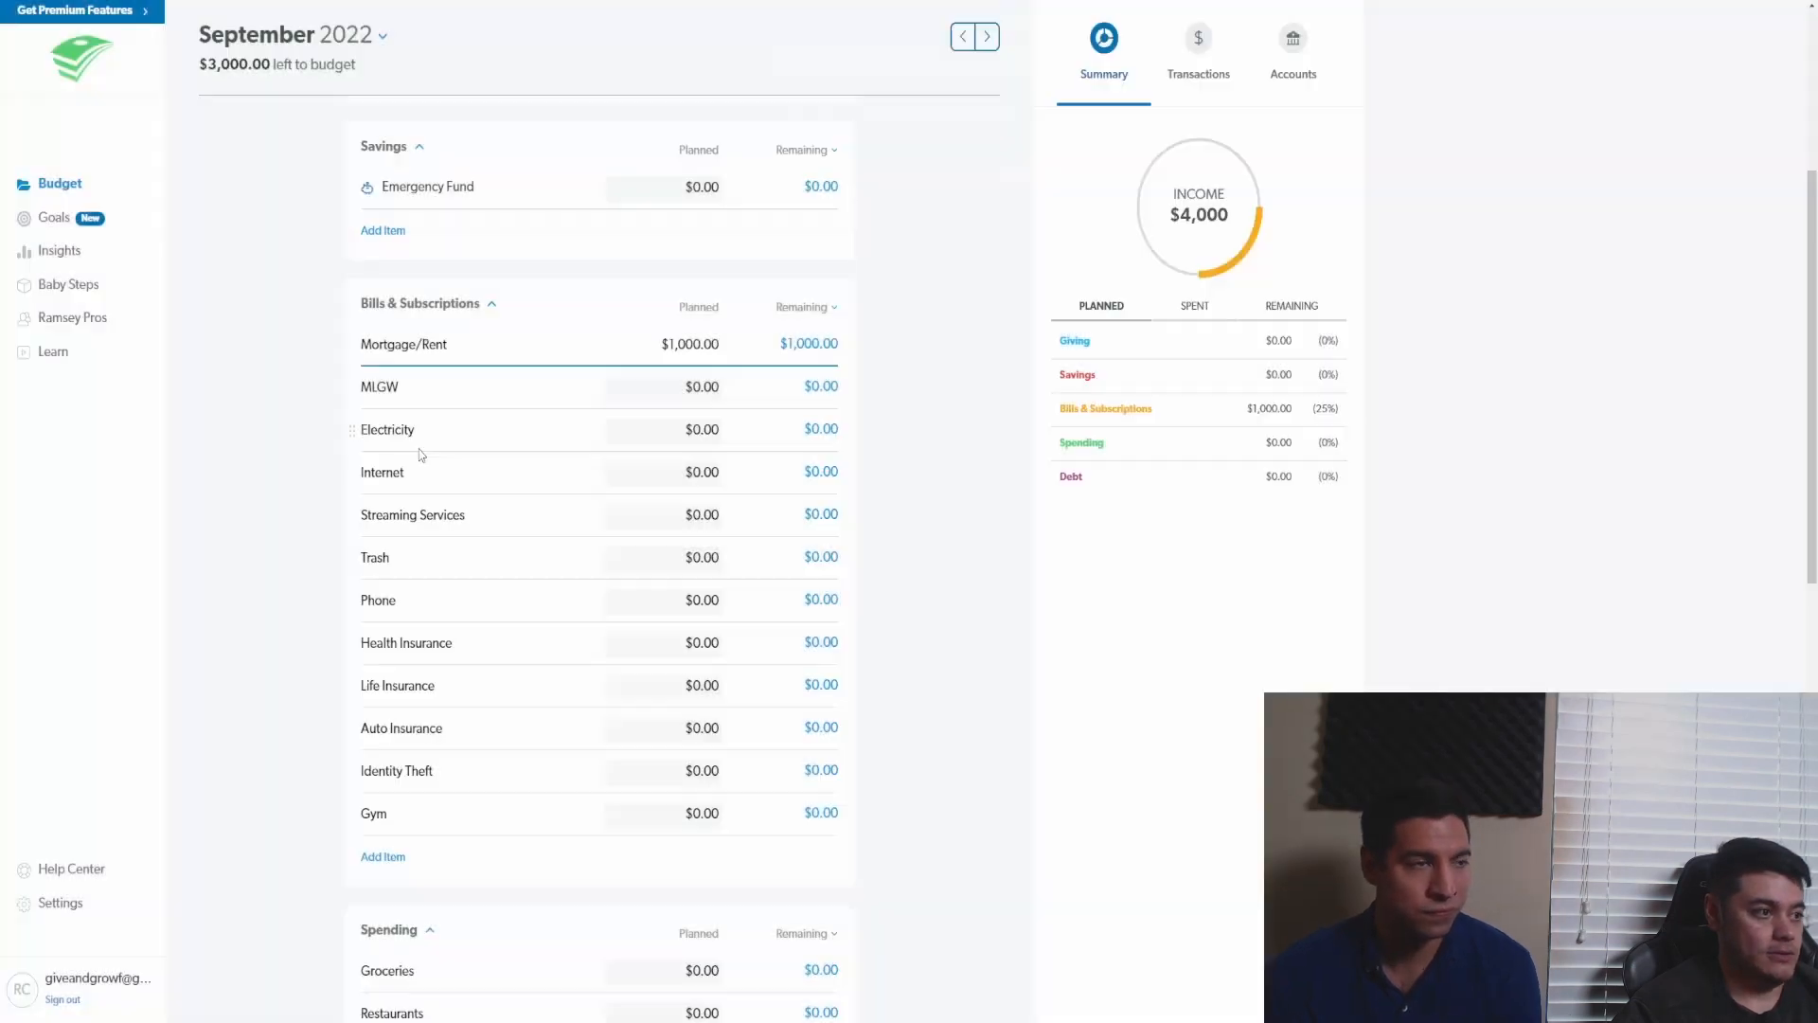
pyautogui.click(370, 429)
pyautogui.click(338, 431)
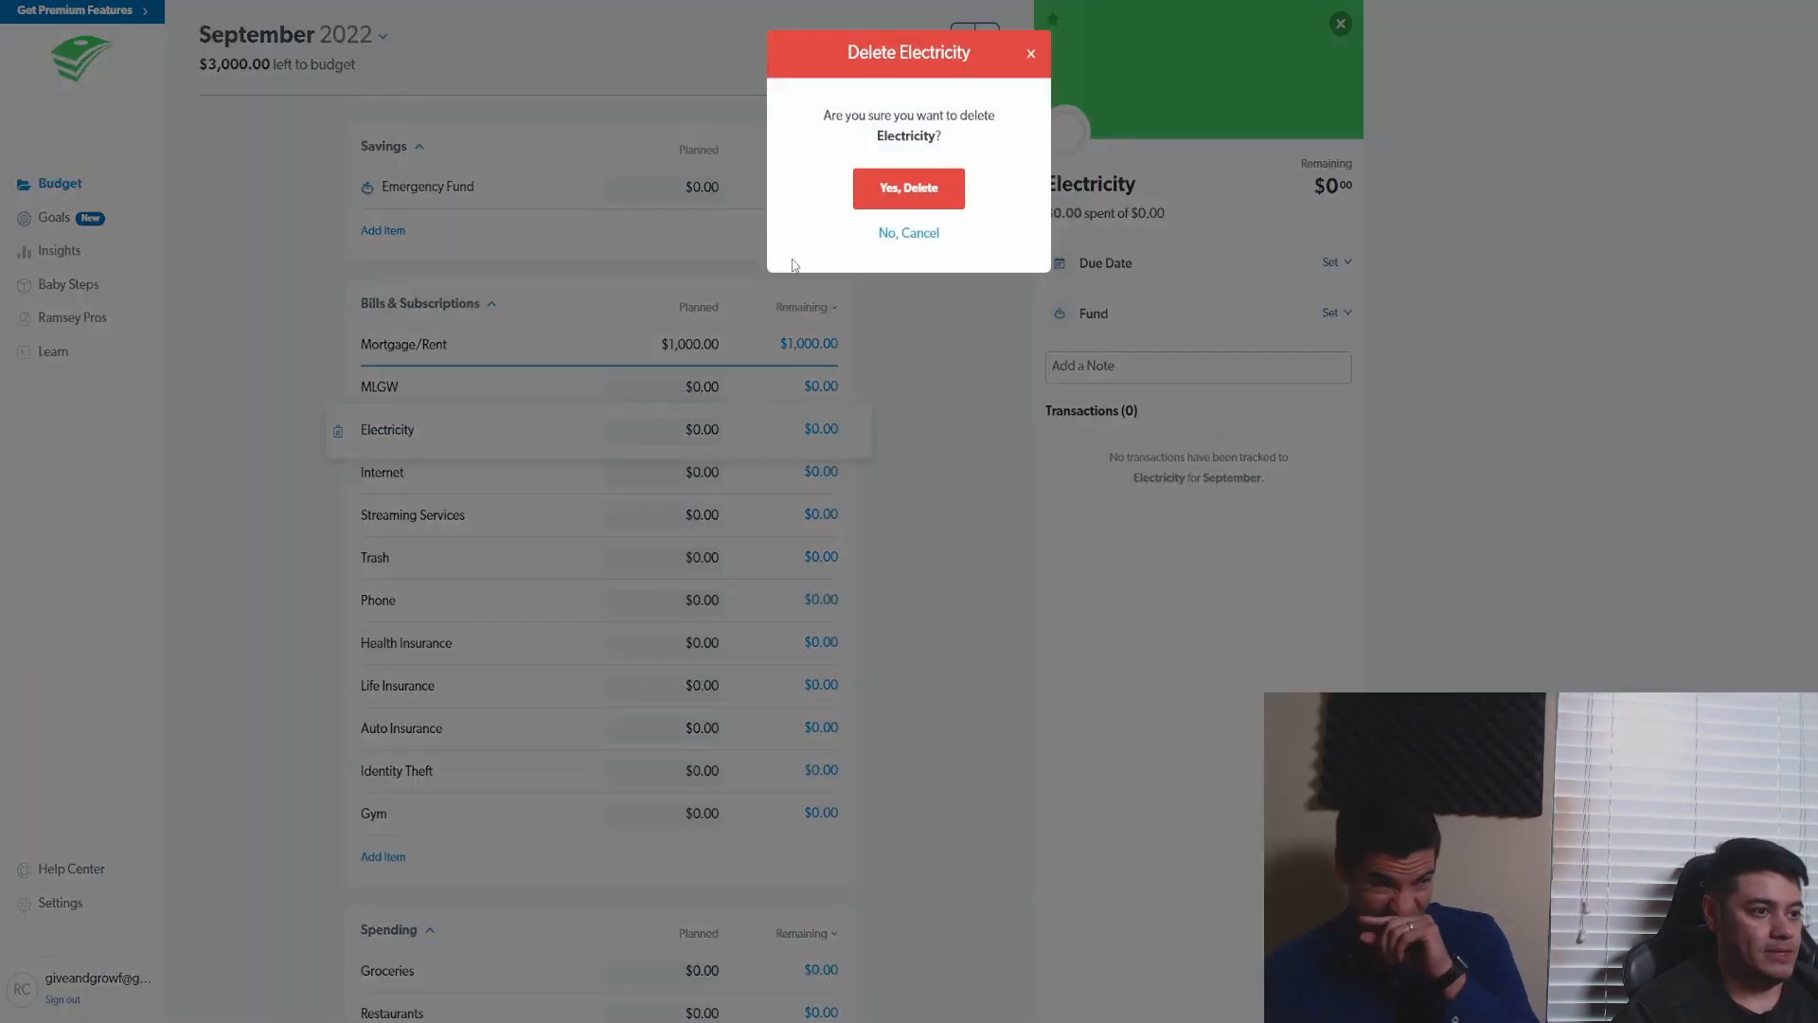
pyautogui.click(908, 189)
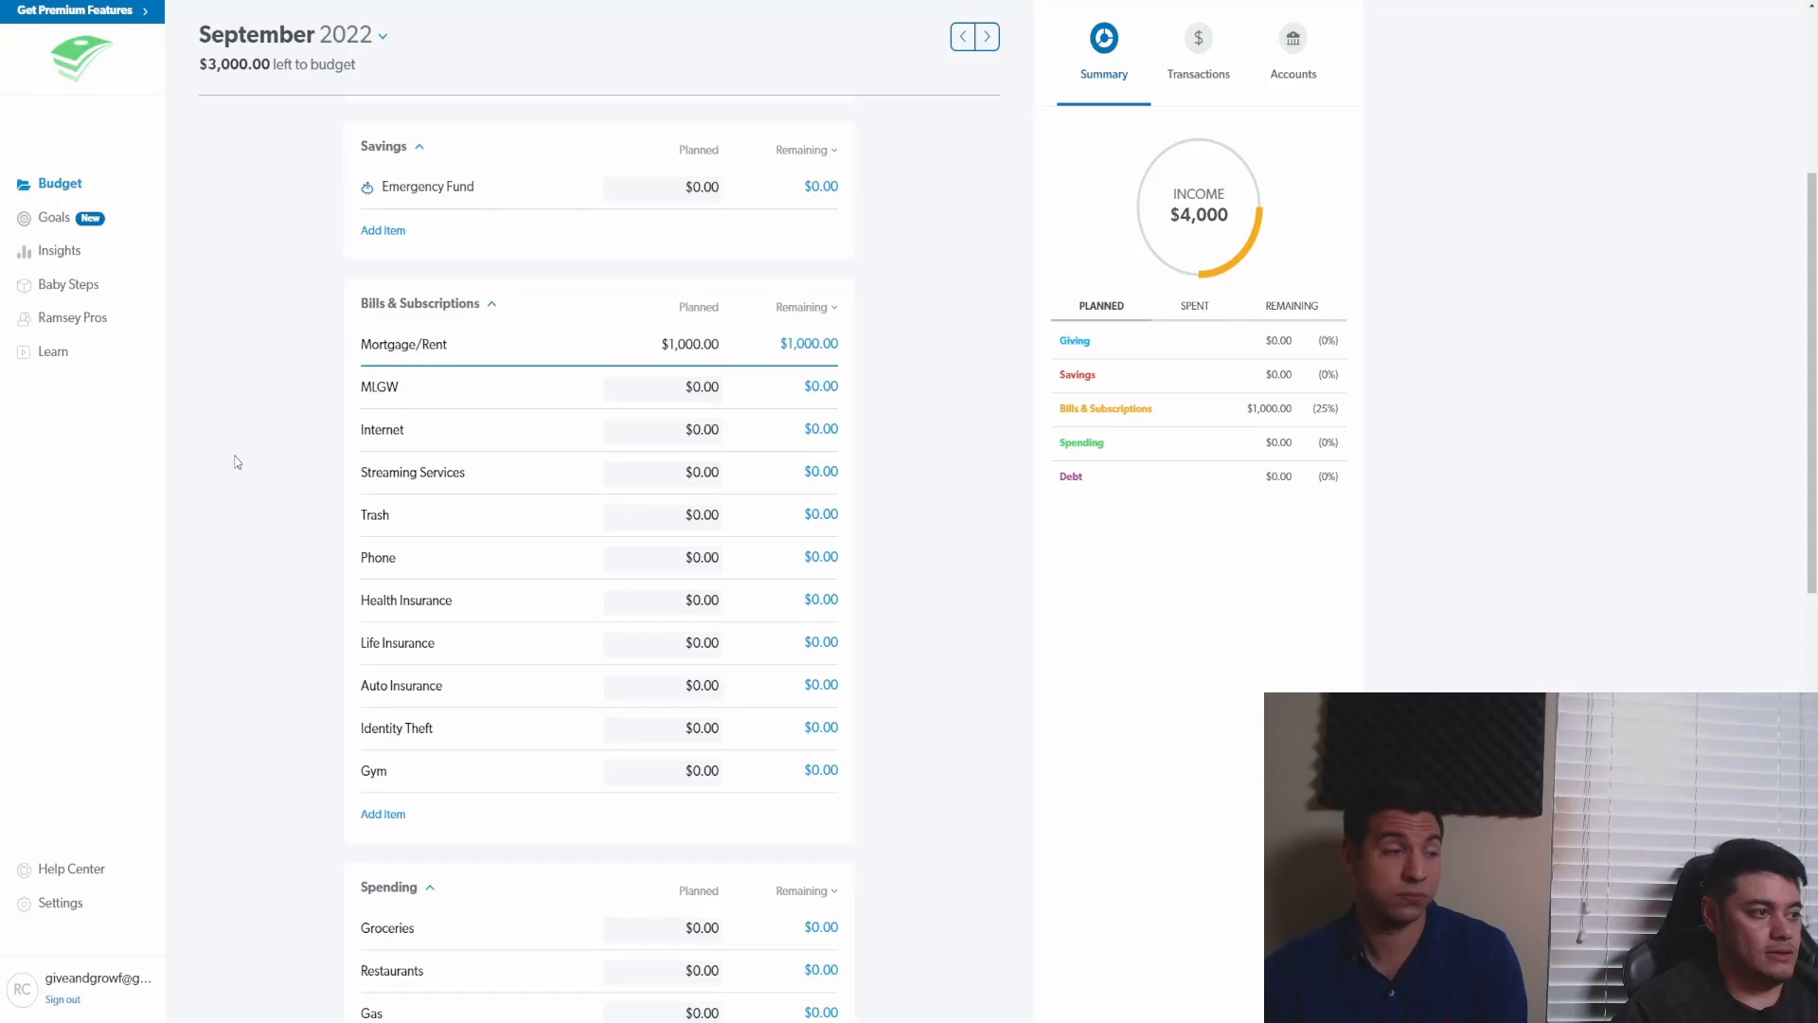
# - Set the planned amount for the MLGW bill to $150
pyautogui.click(708, 389)
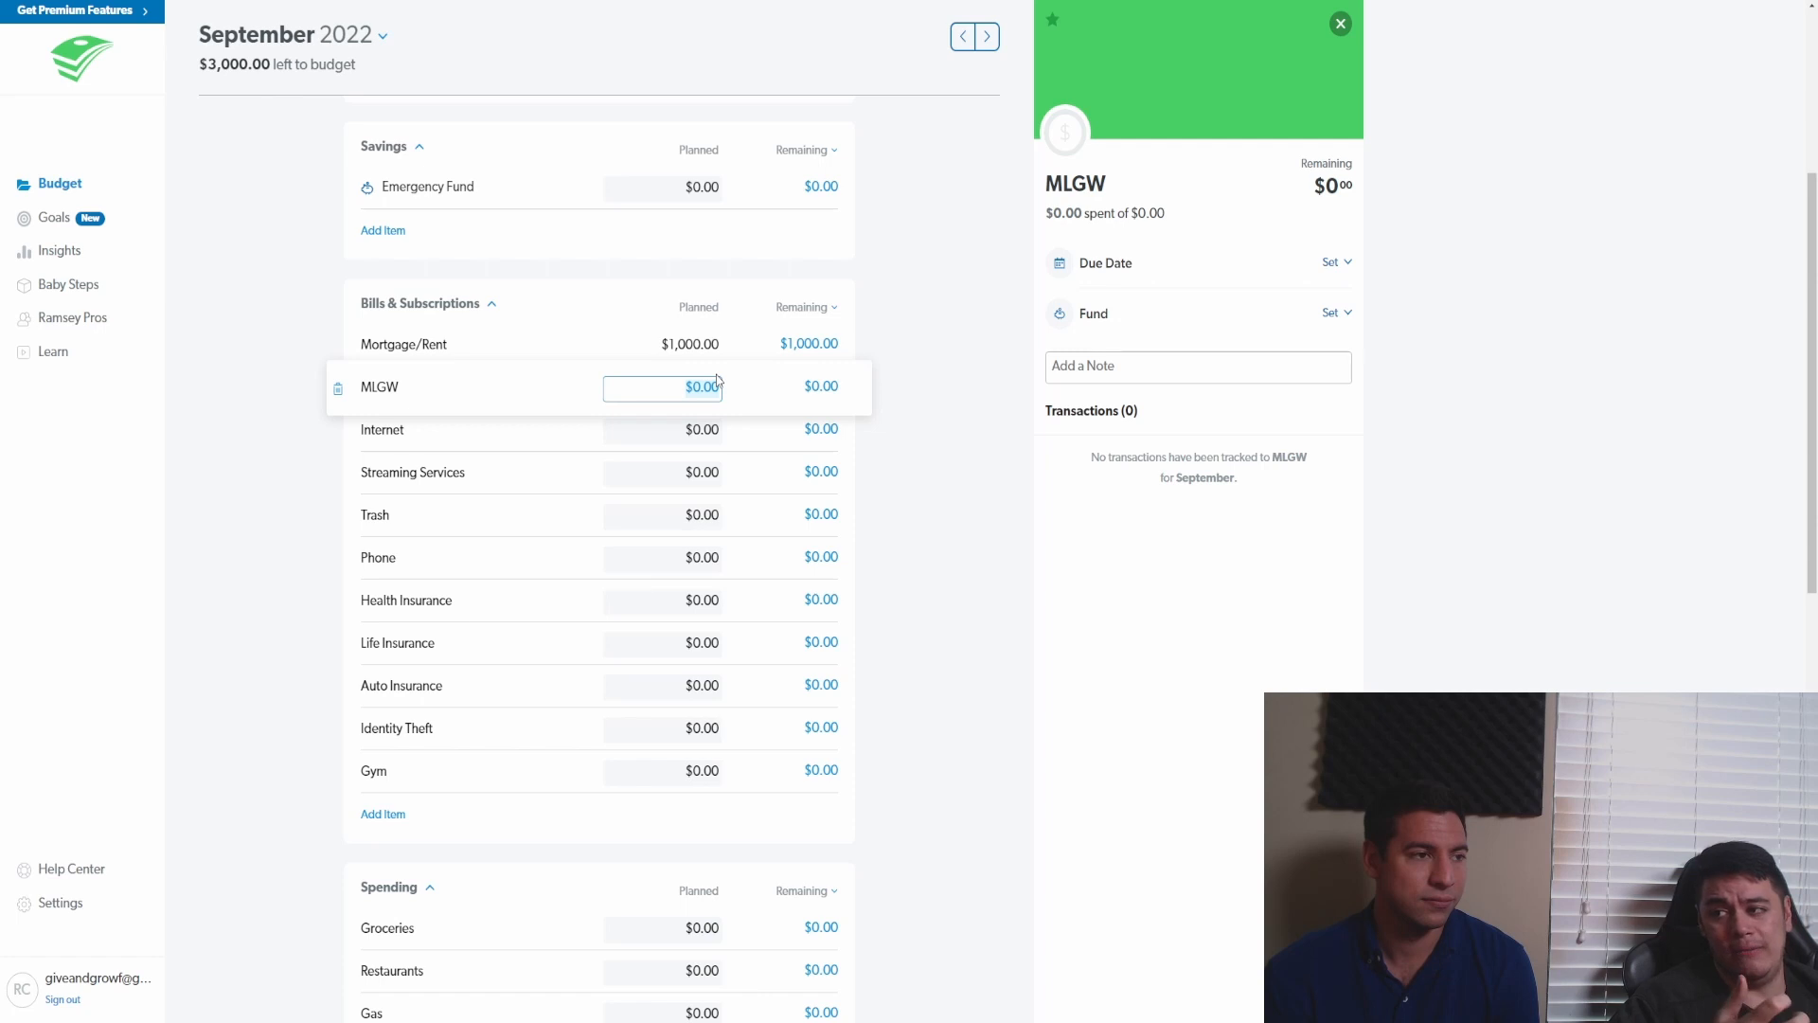
pyautogui.write('150')
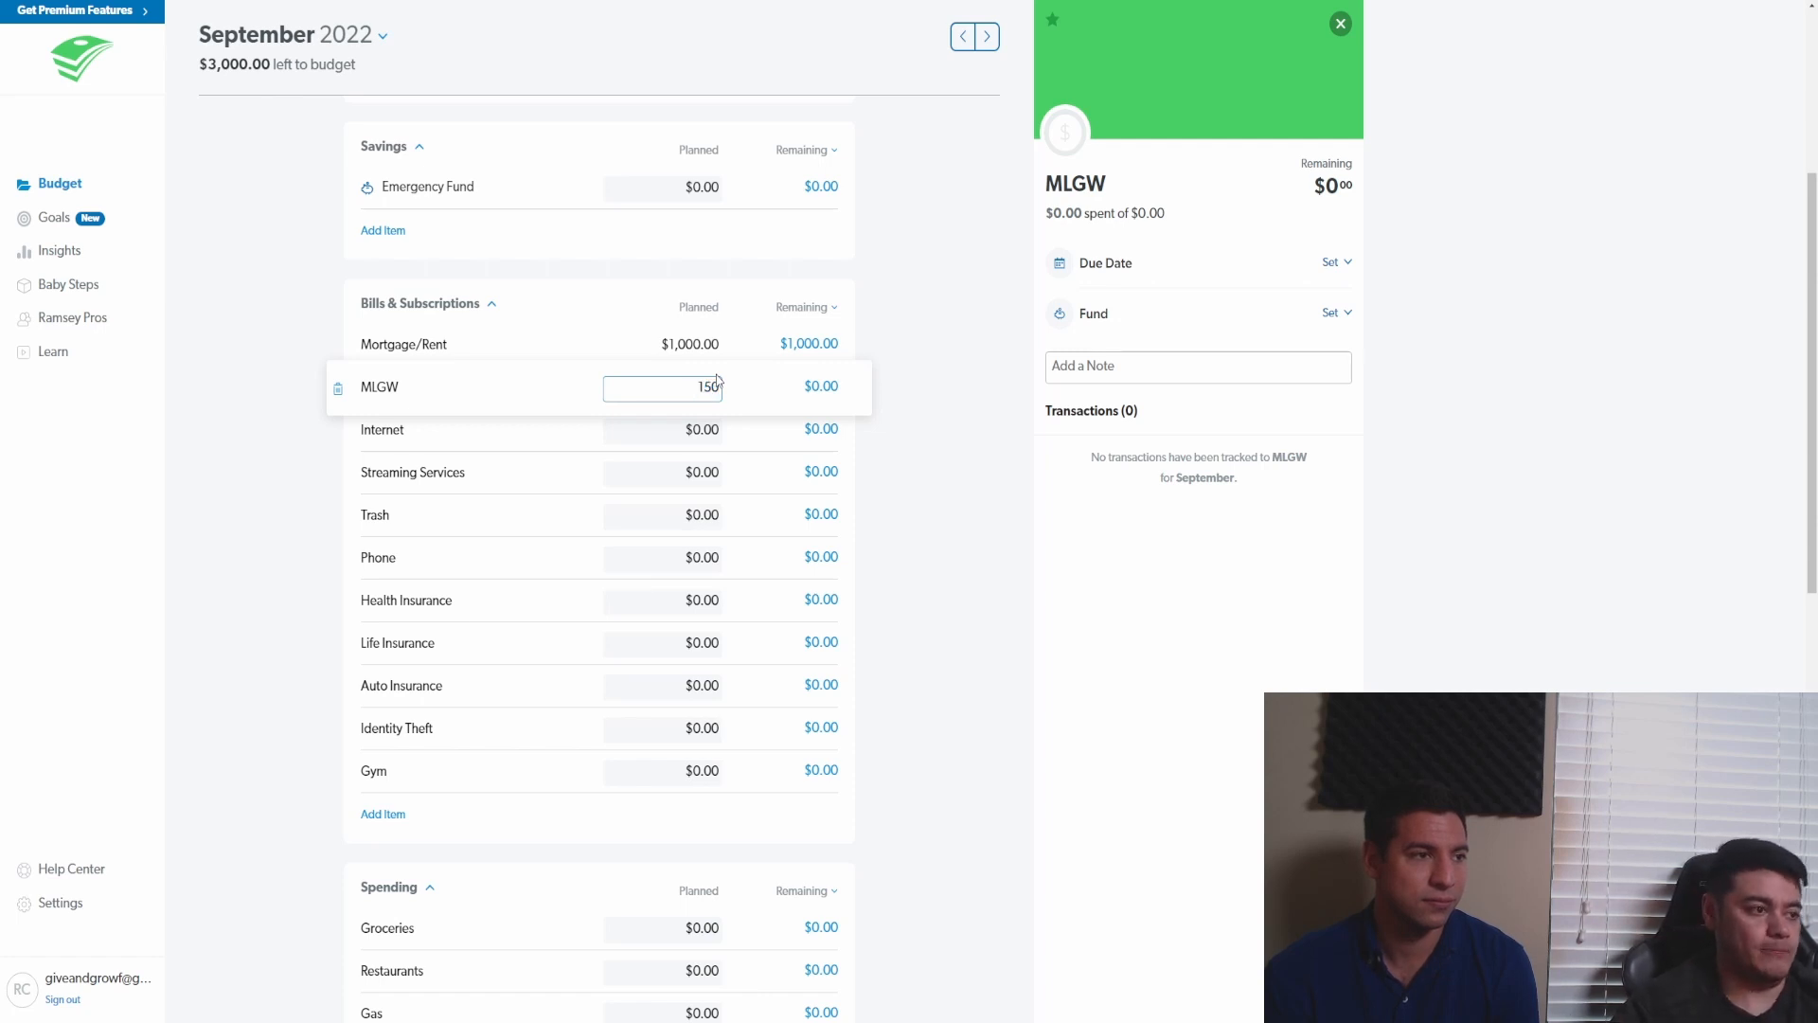
pyautogui.click(252, 464)
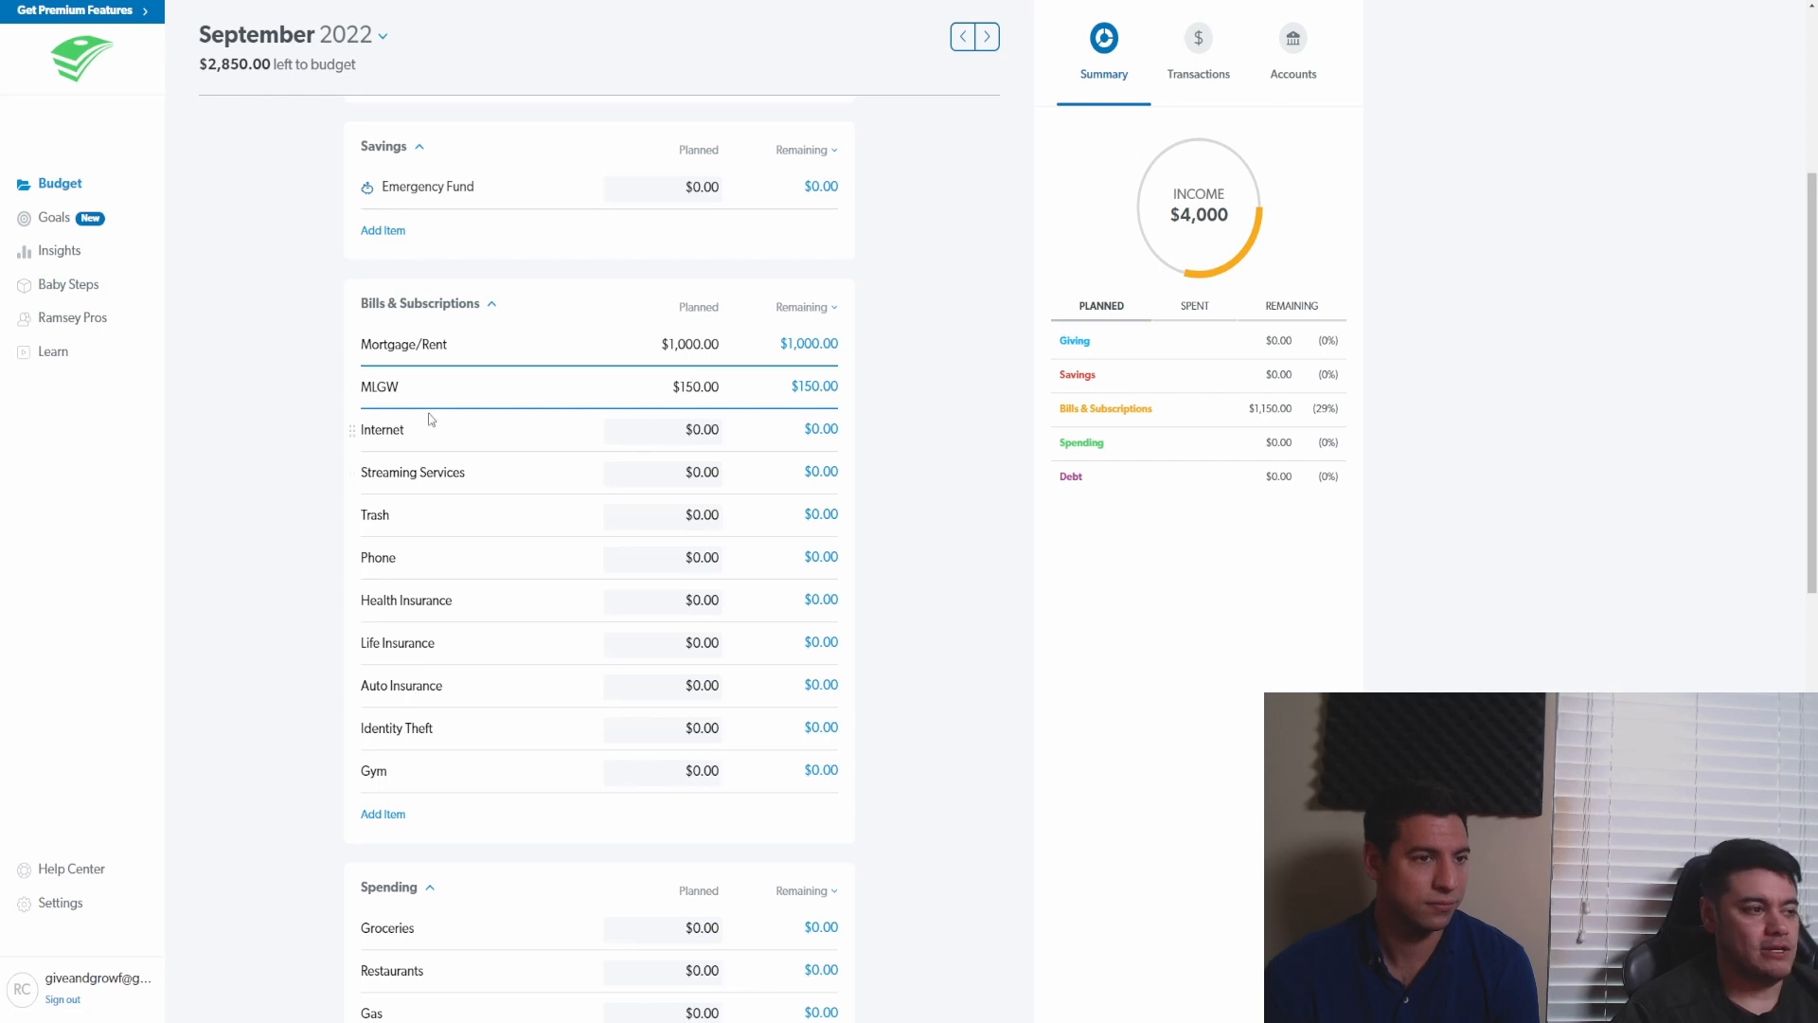
# - Set the planned amounts under Bills & Subscriptions to $70 for Internet and $25 for Streaming Services
pyautogui.click(705, 429)
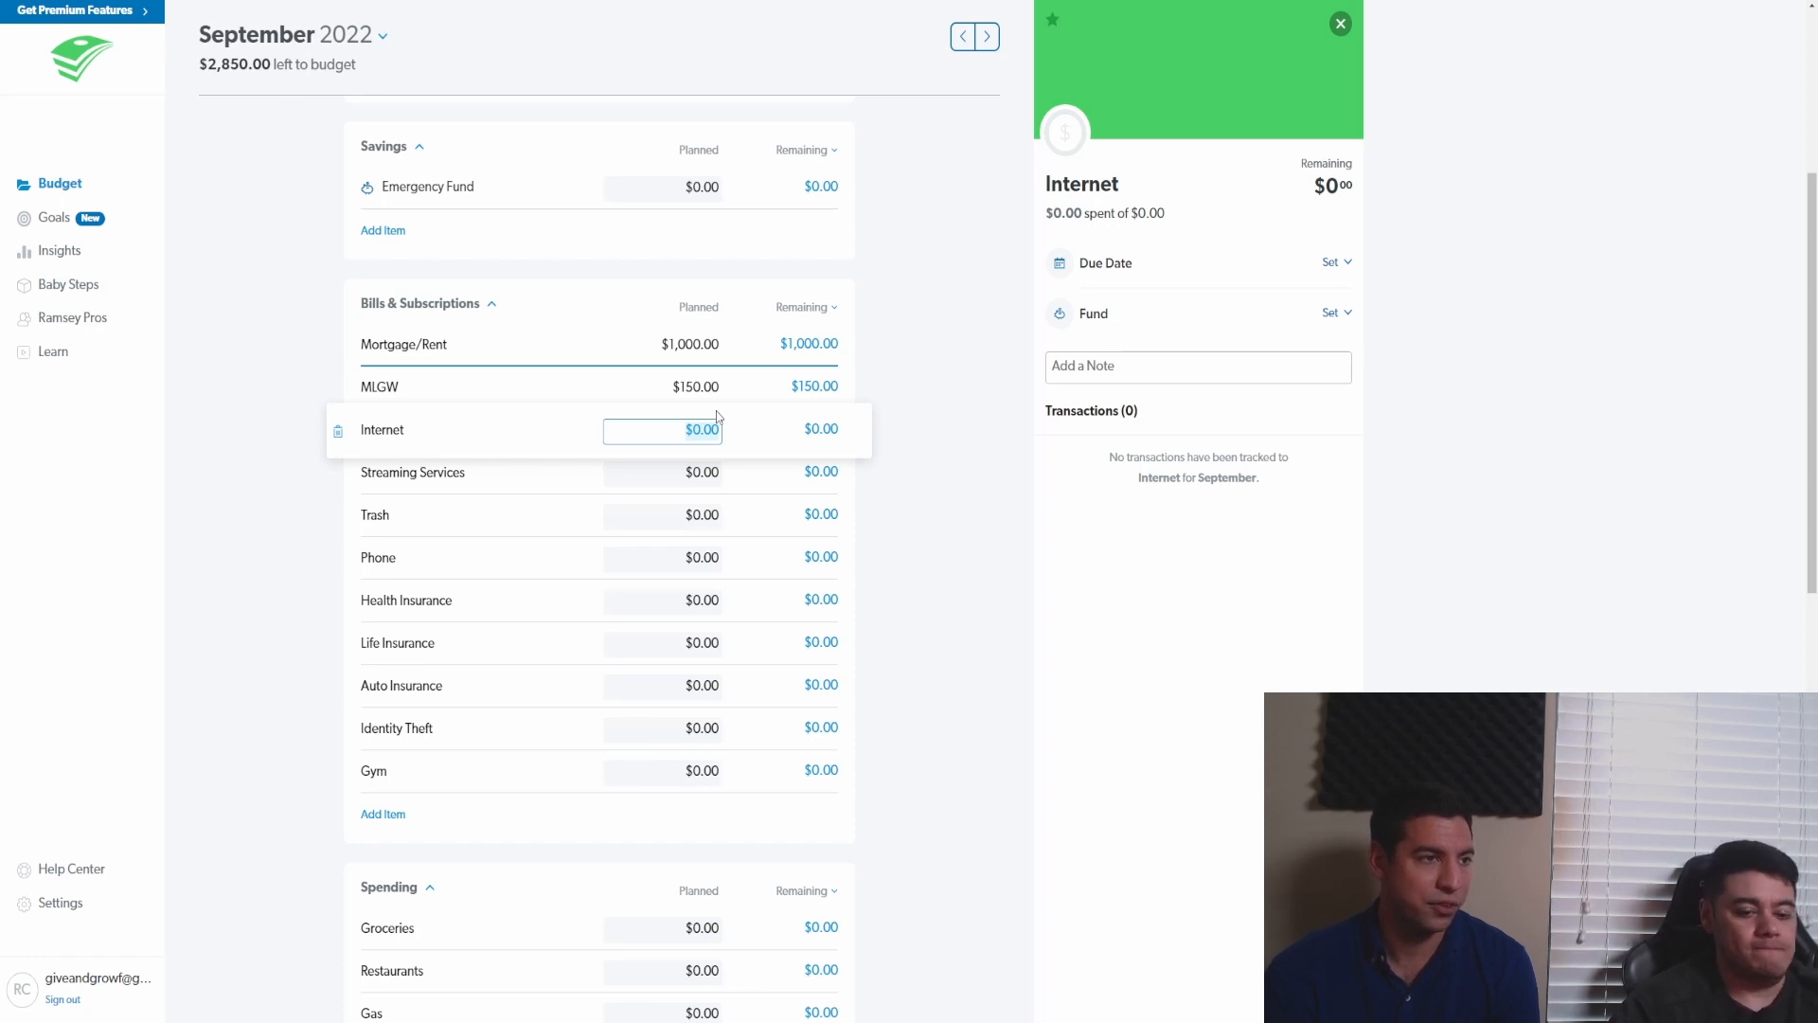
pyautogui.write('70')
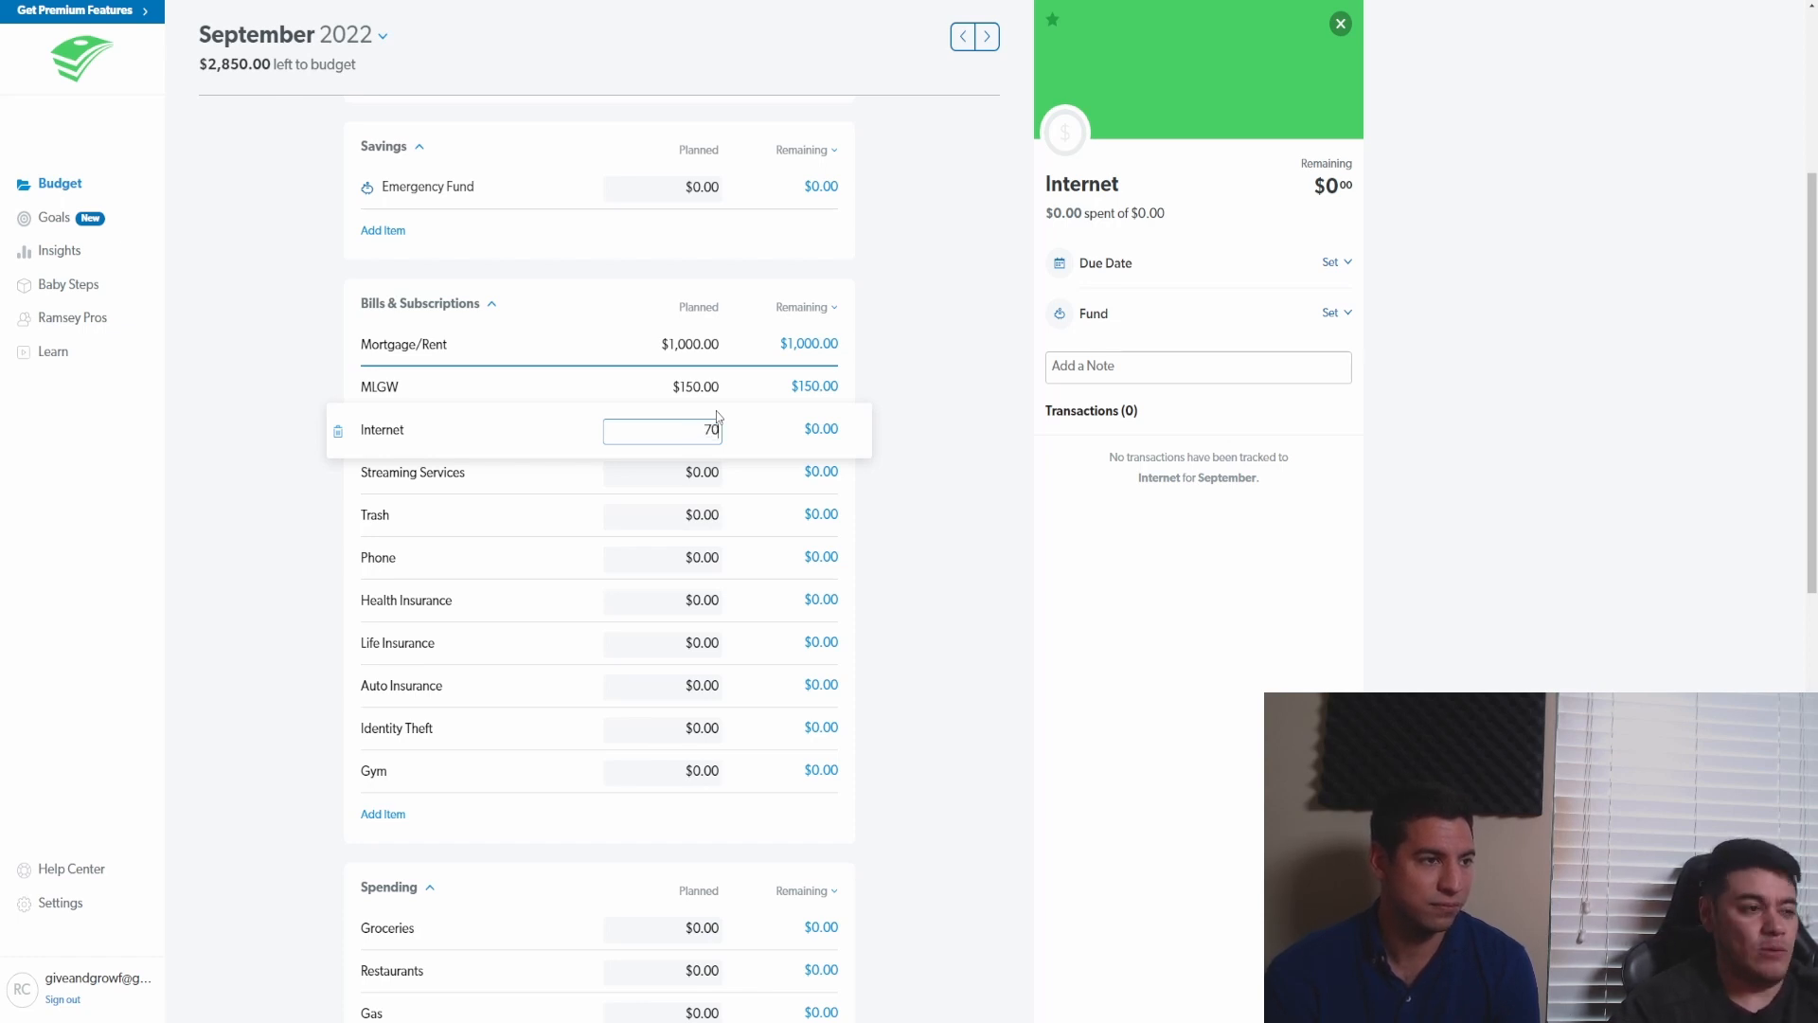
pyautogui.click(243, 495)
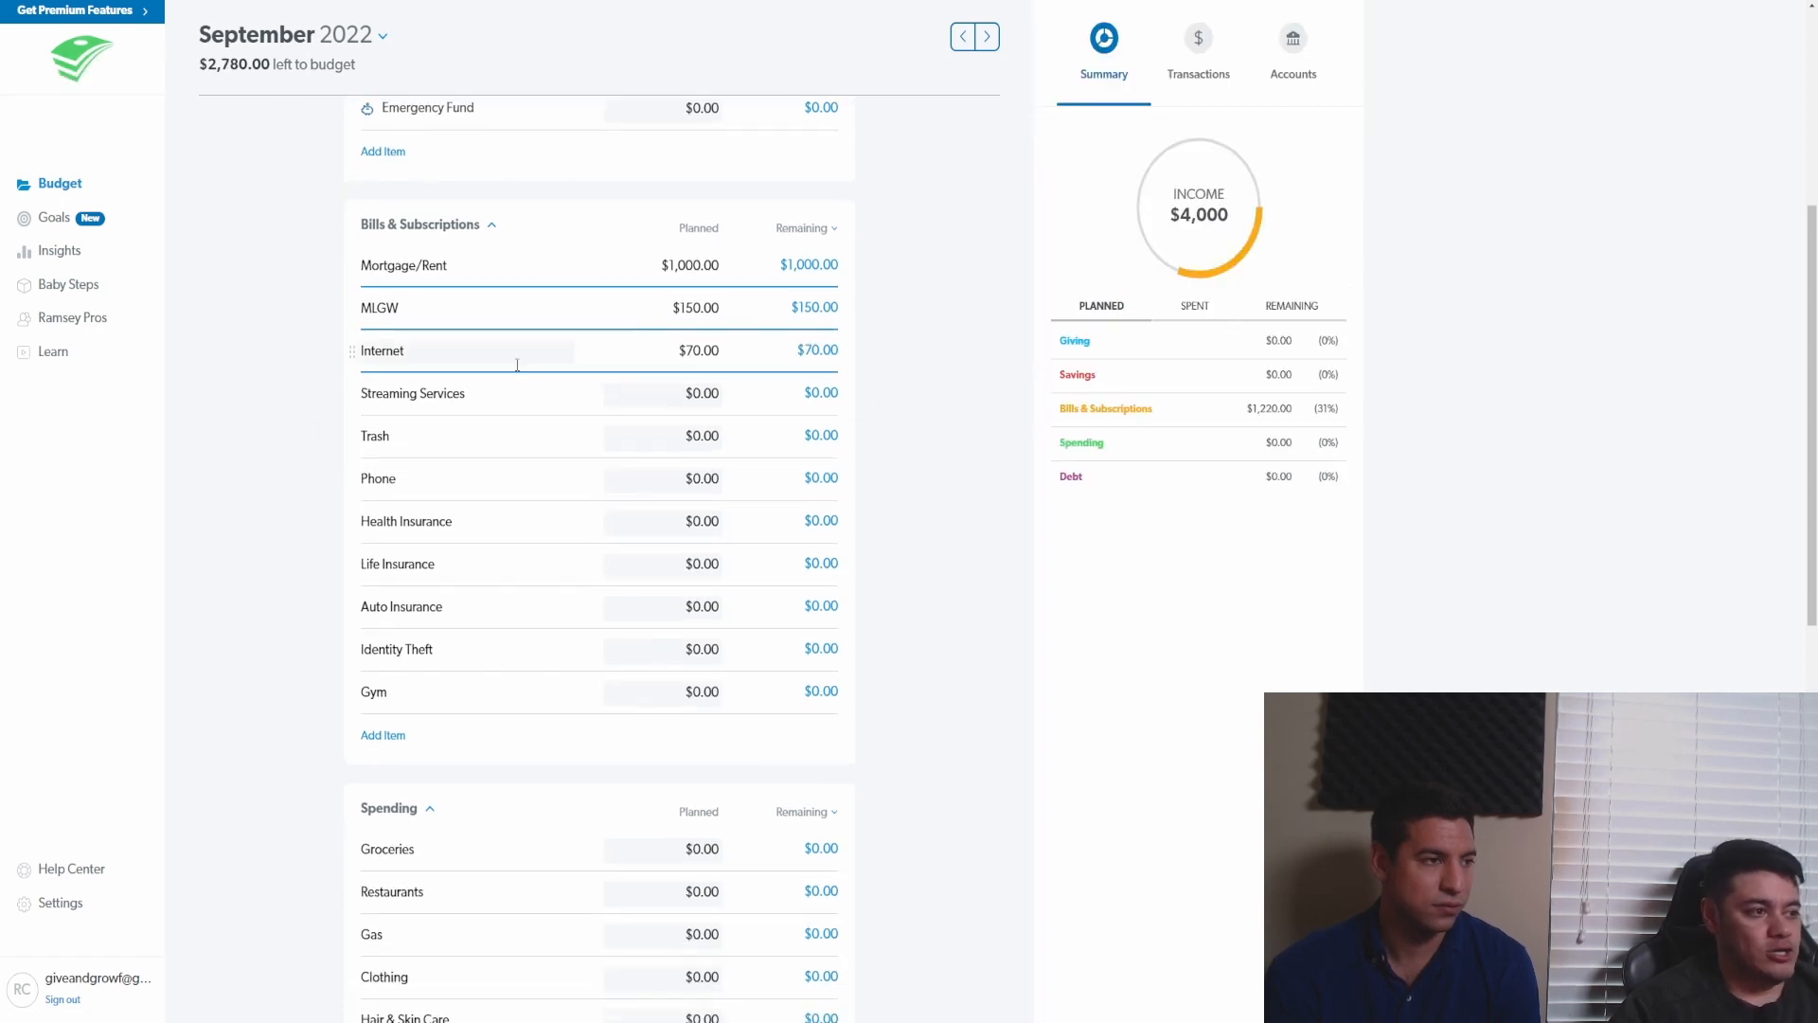
pyautogui.click(697, 472)
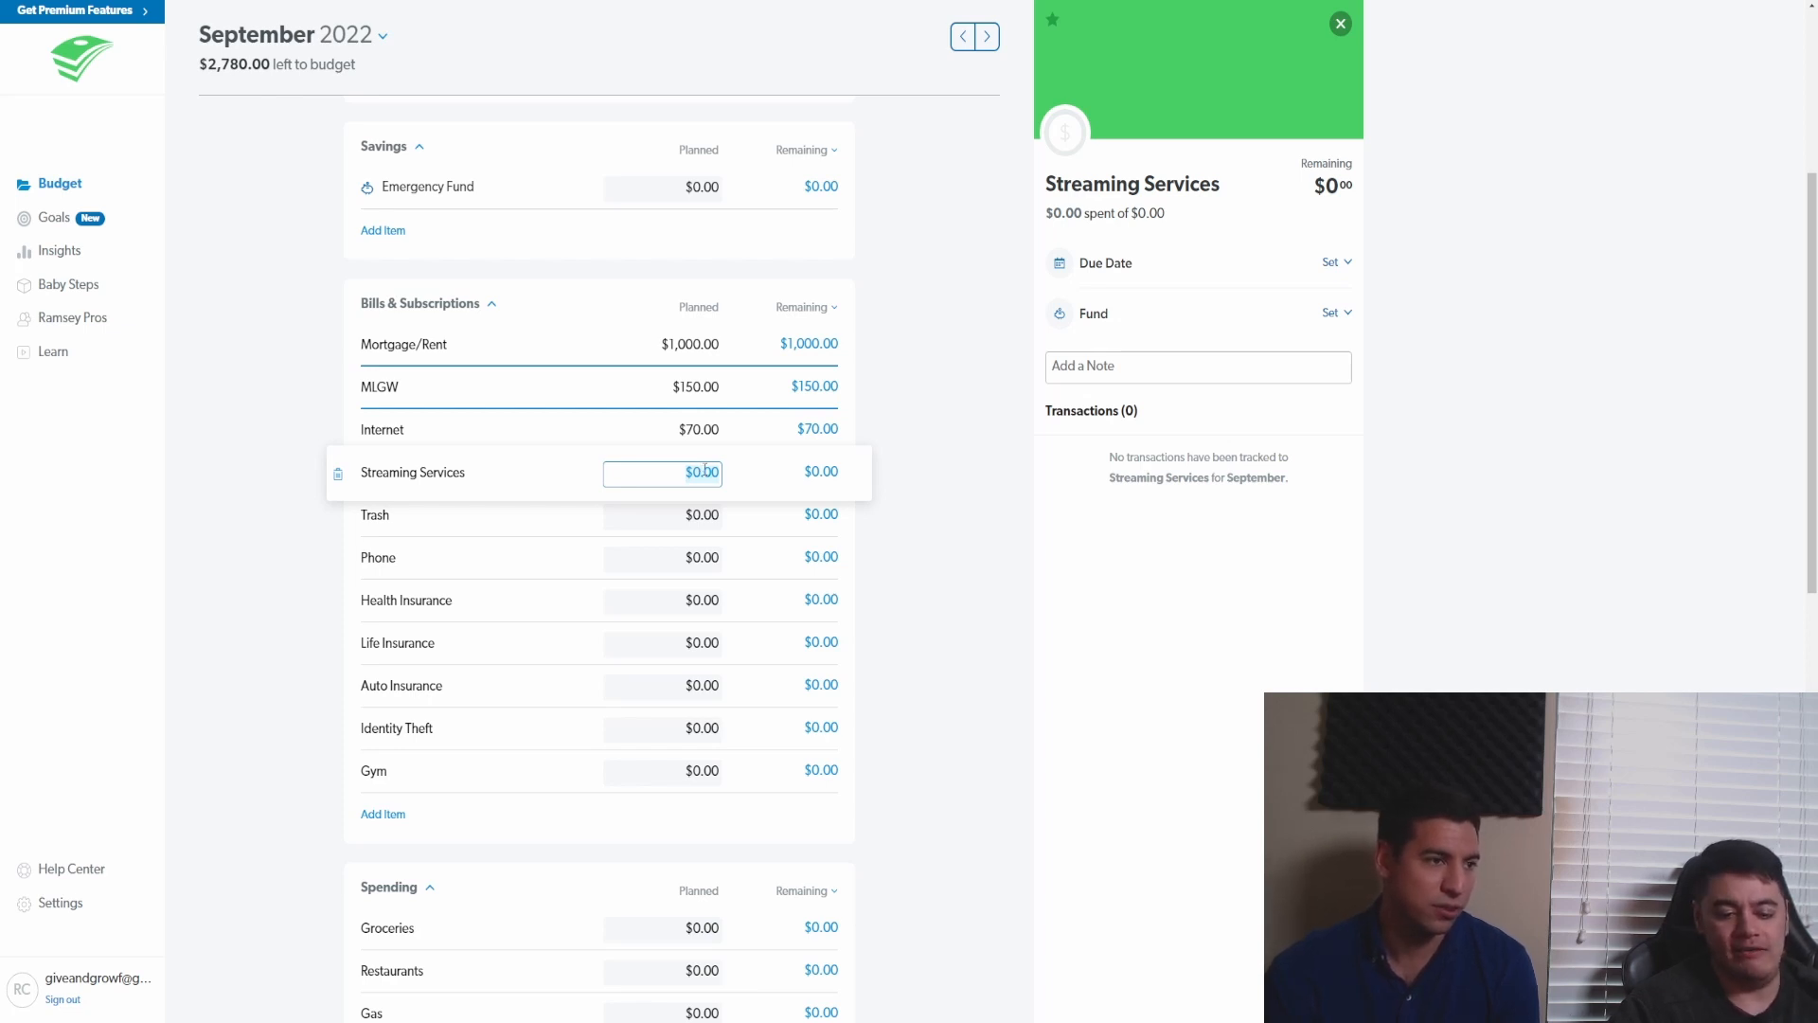
pyautogui.write('25')
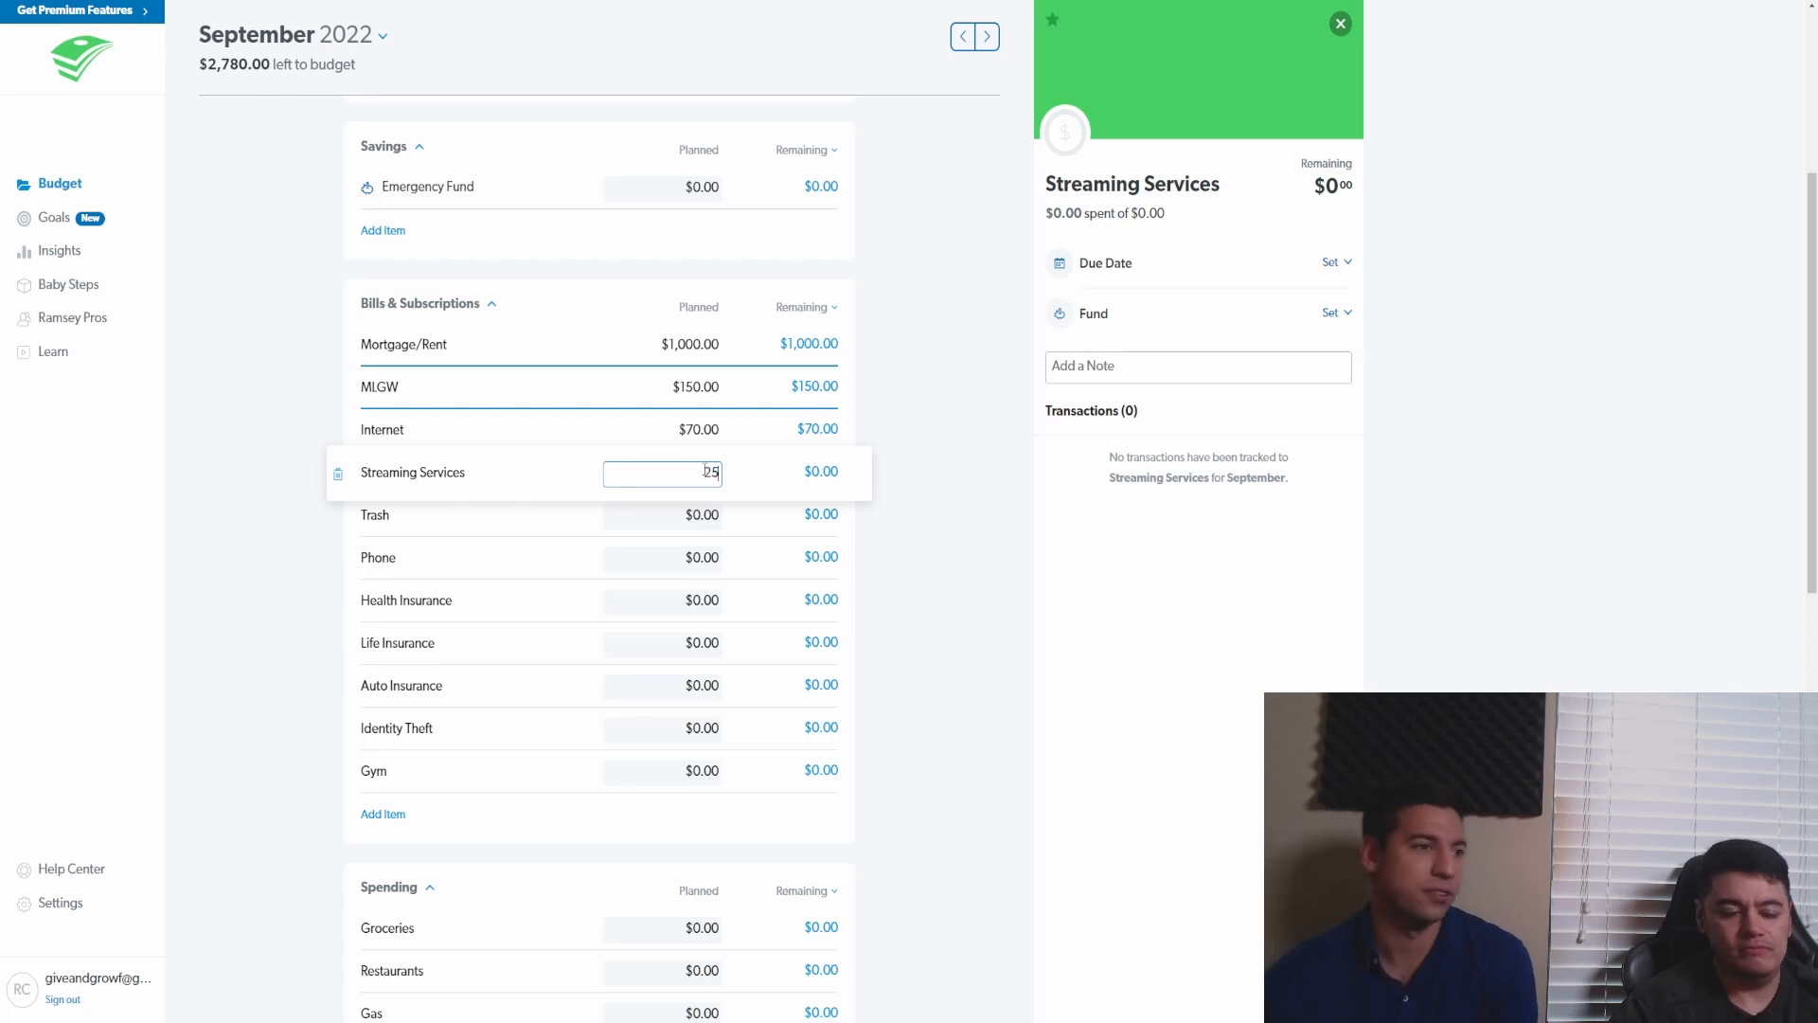
pyautogui.click(215, 593)
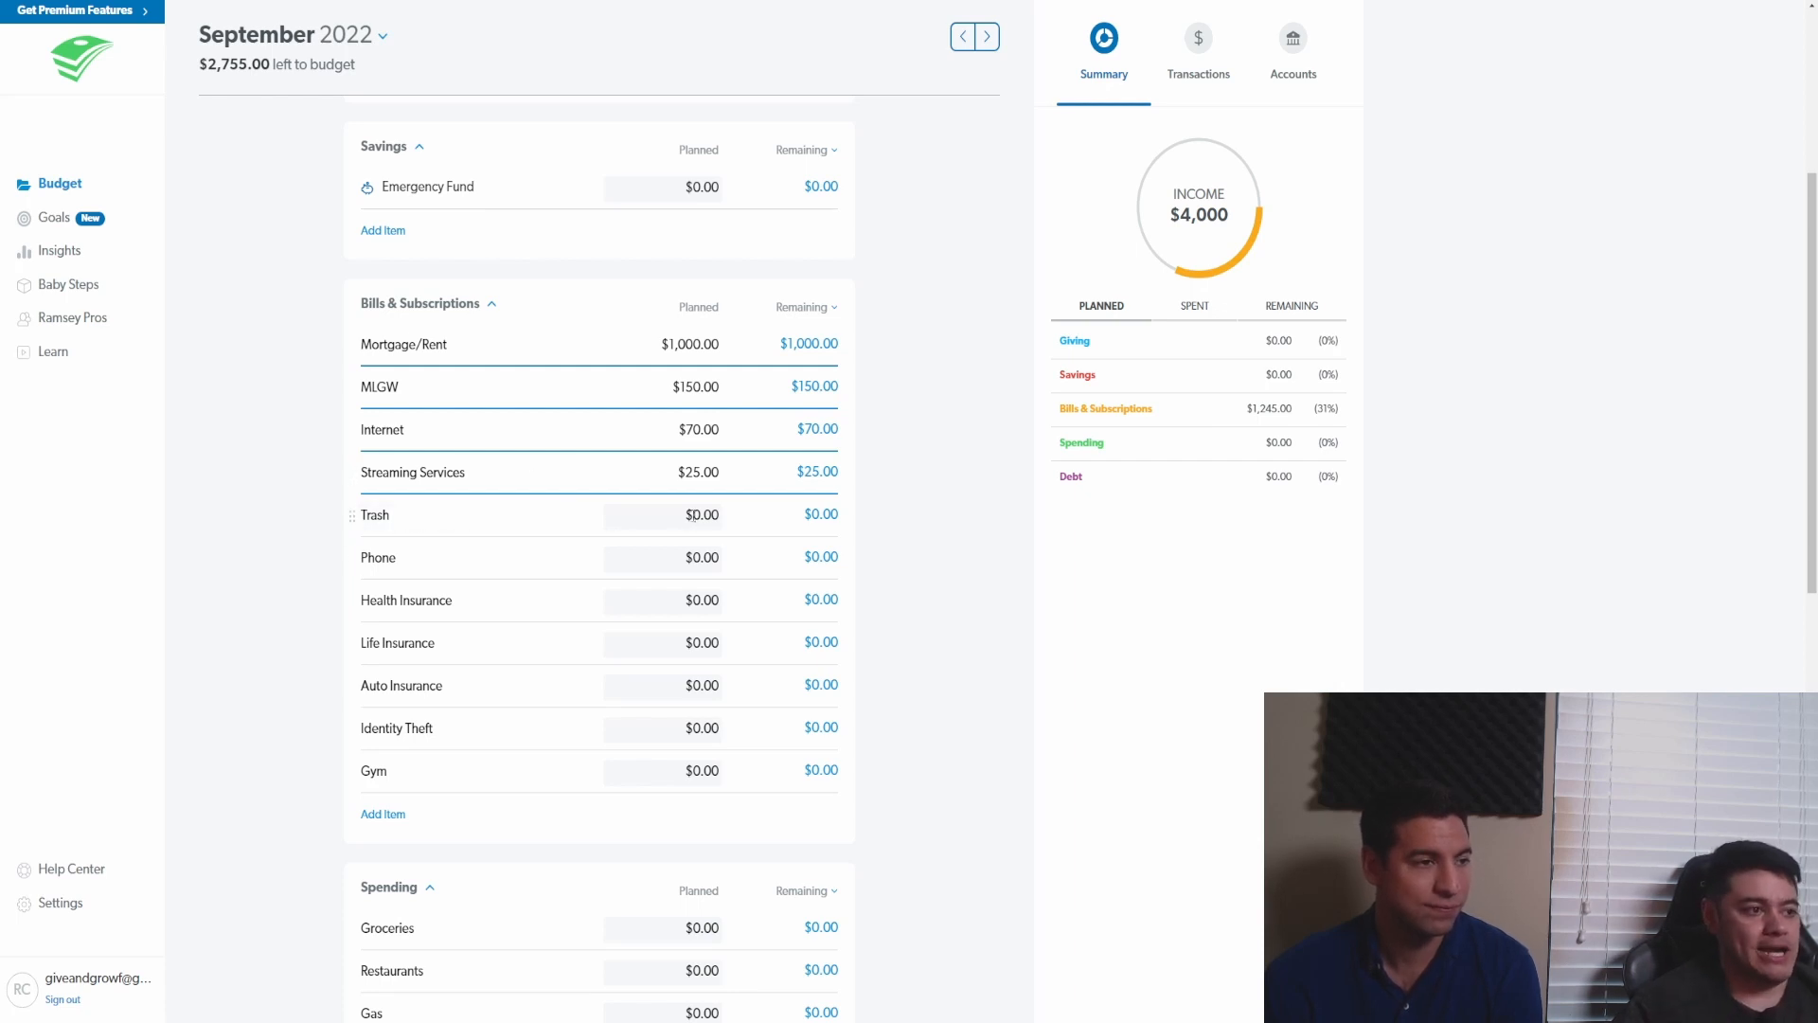
# - Turn the Trash item under Bills & Subscriptions into a fund, leaving its balance and goal amount unset
pyautogui.click(593, 513)
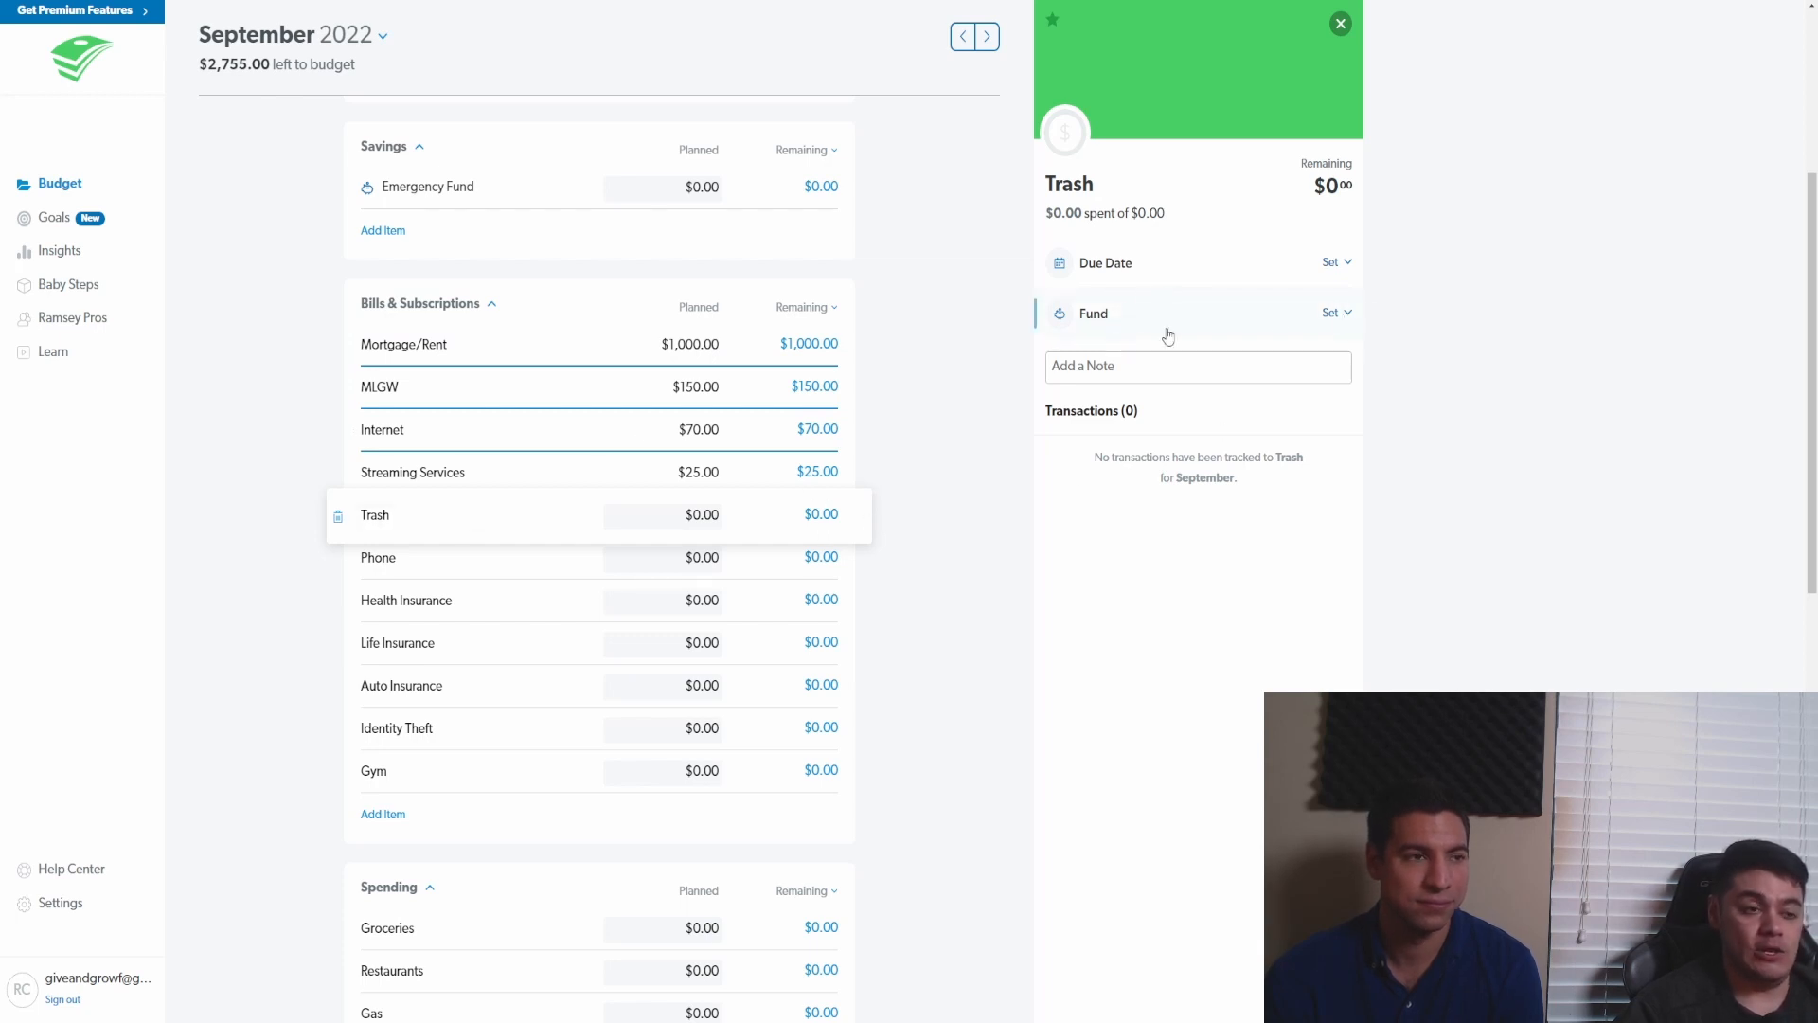
pyautogui.click(1341, 318)
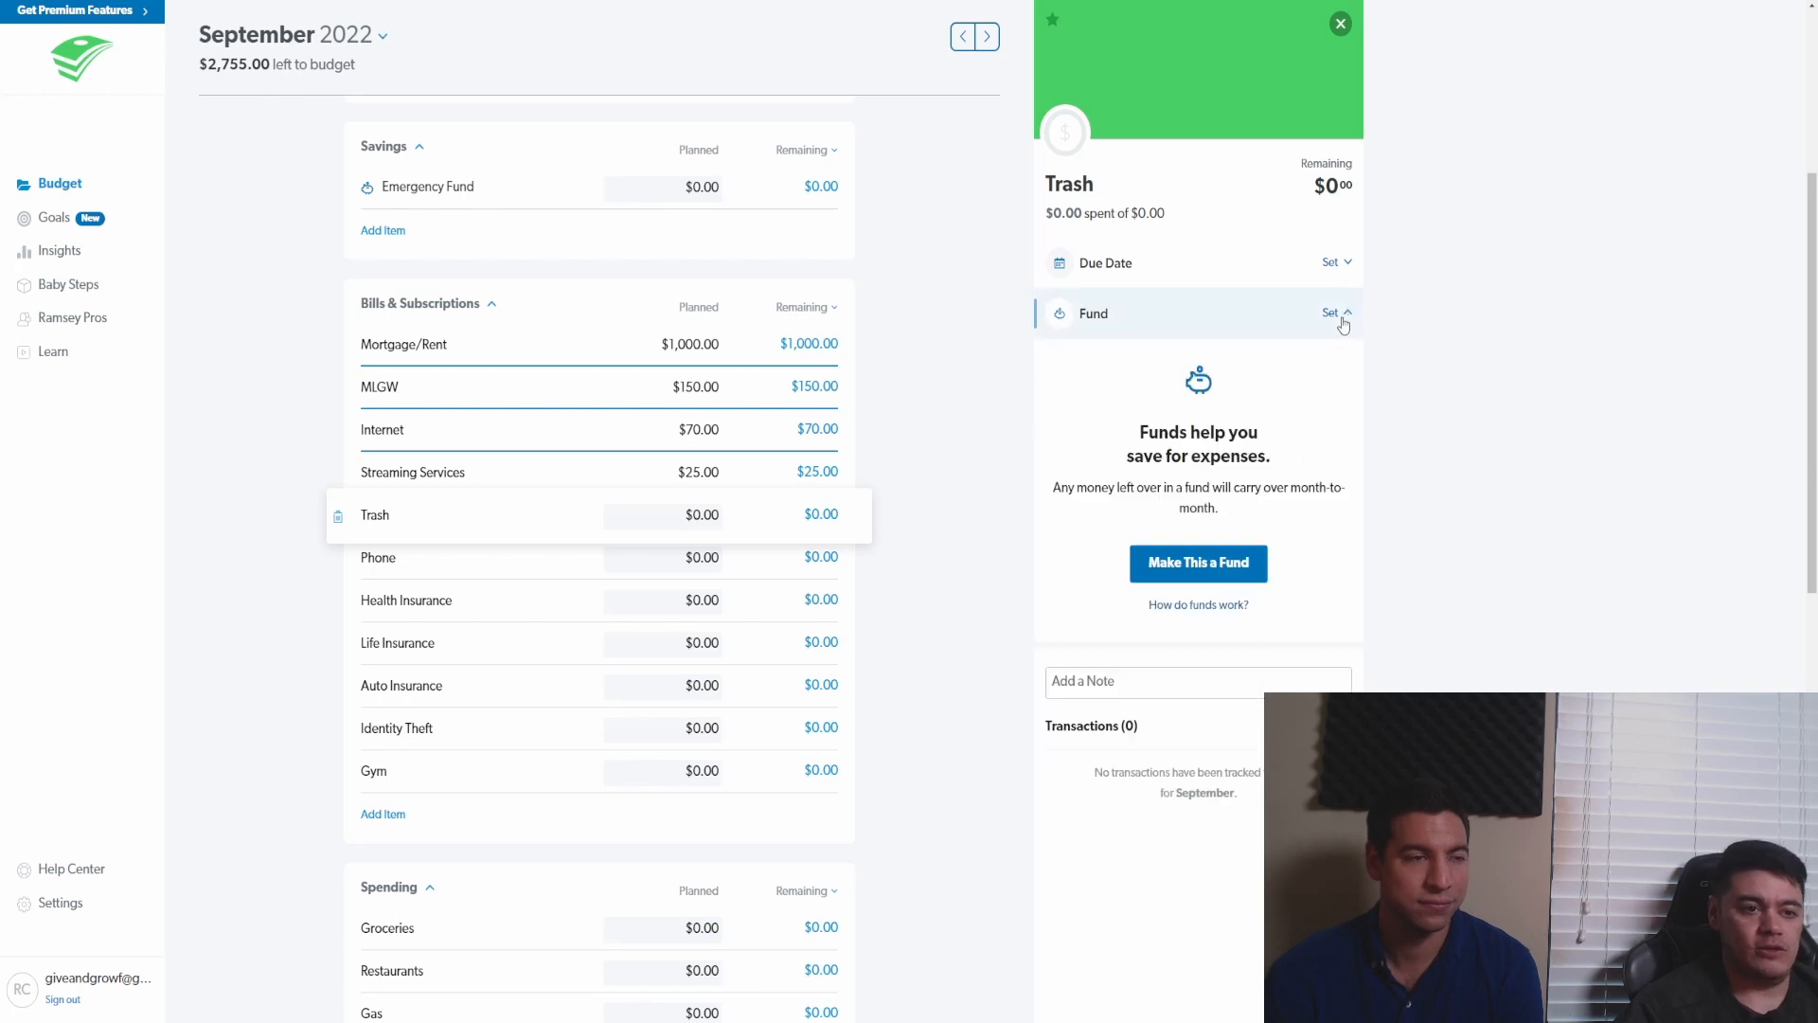
pyautogui.click(1213, 565)
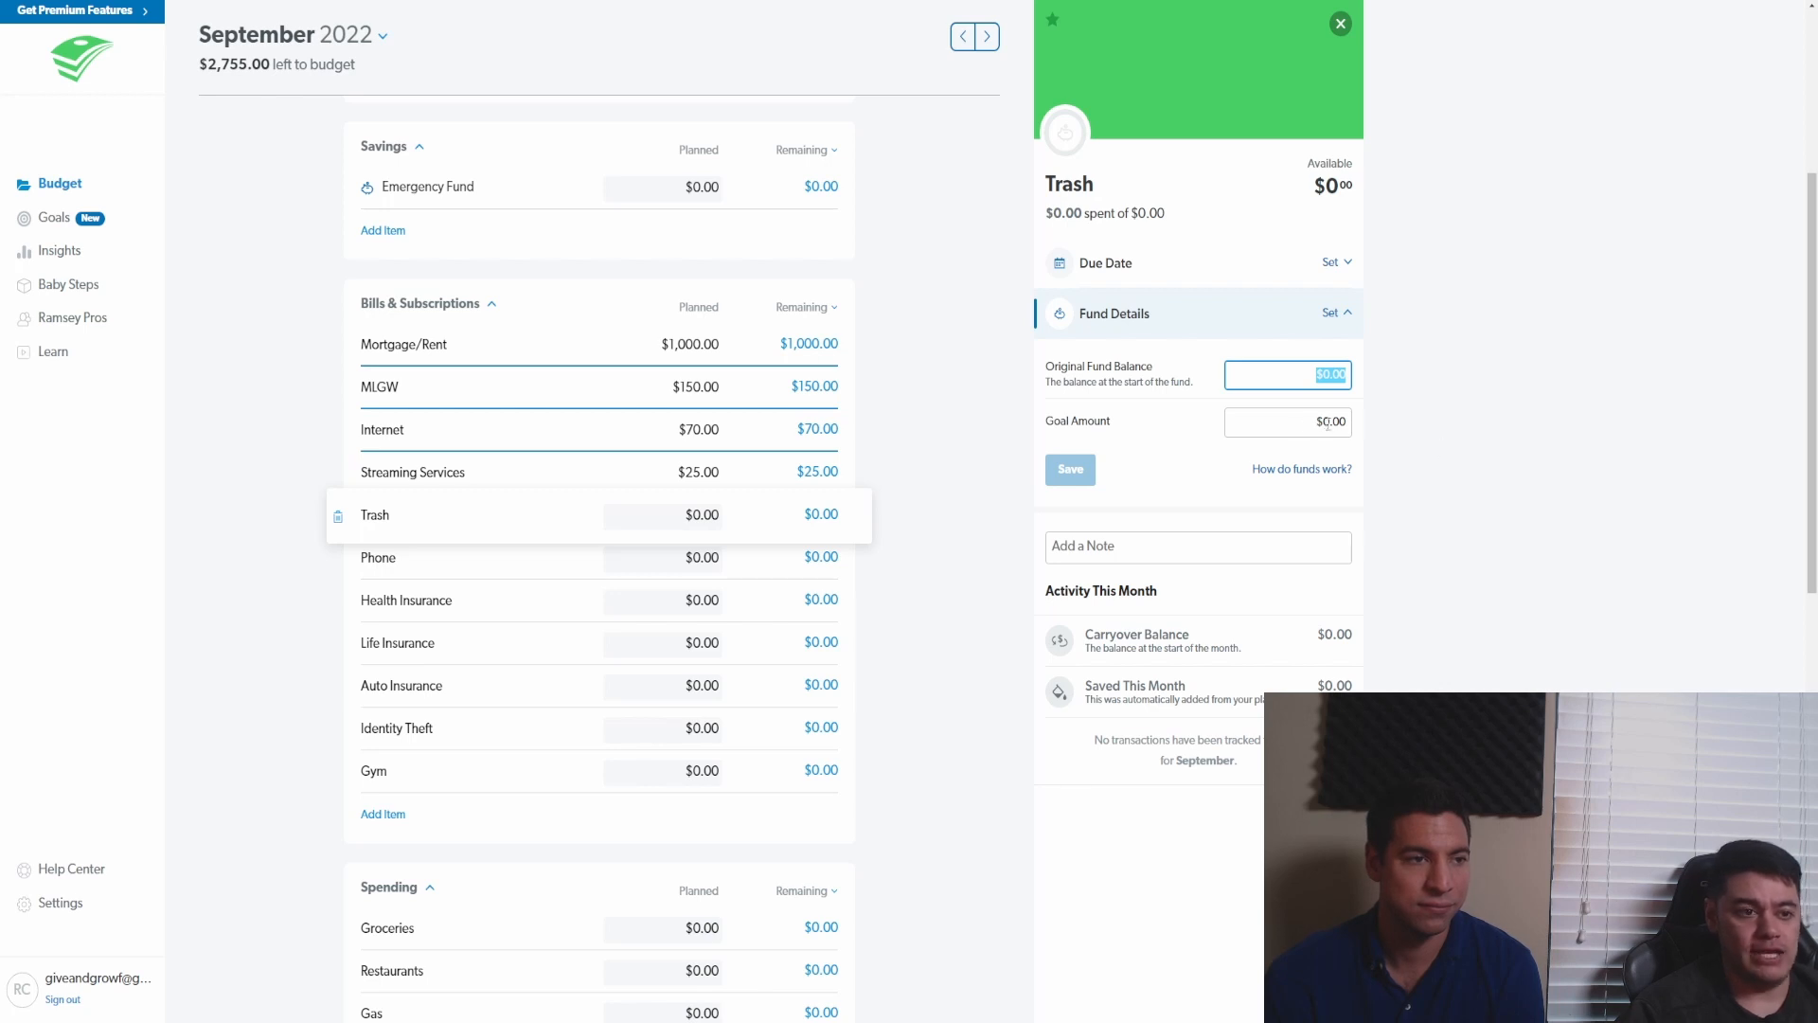
pyautogui.click(1446, 435)
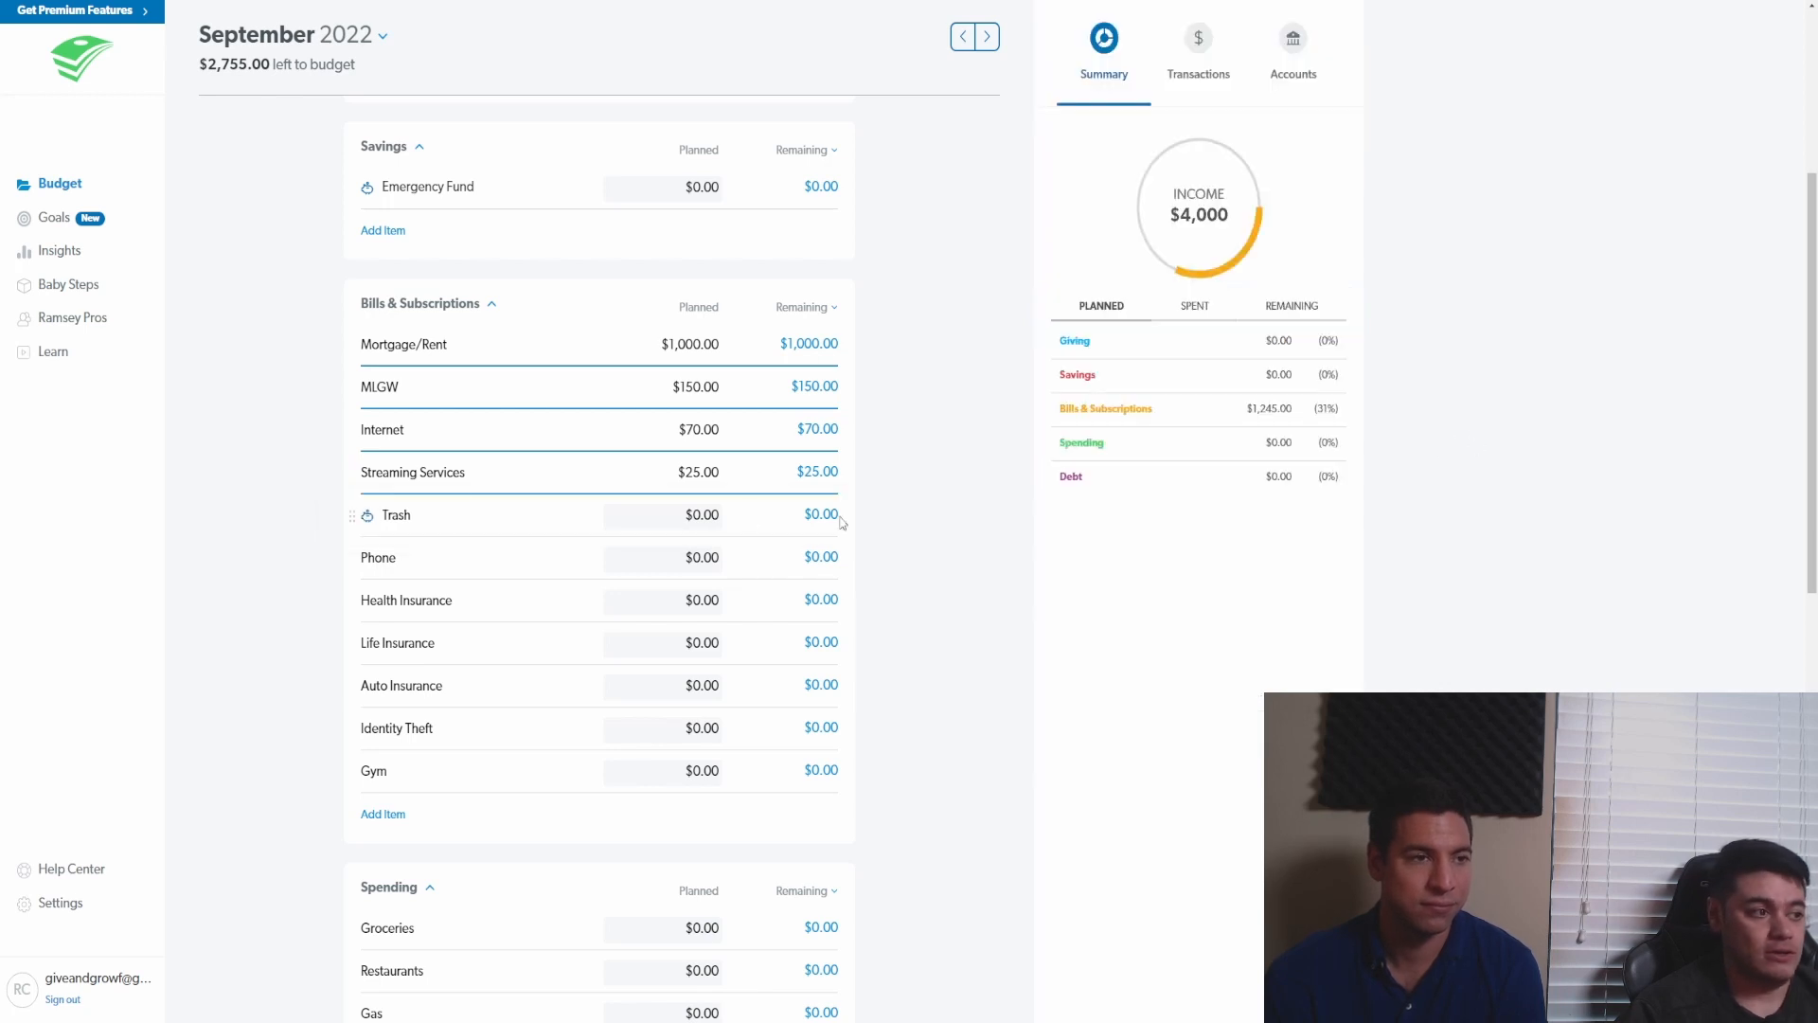
# - Set the planned amount for the Trash fund under Bills & Subscriptions to $50
pyautogui.click(697, 514)
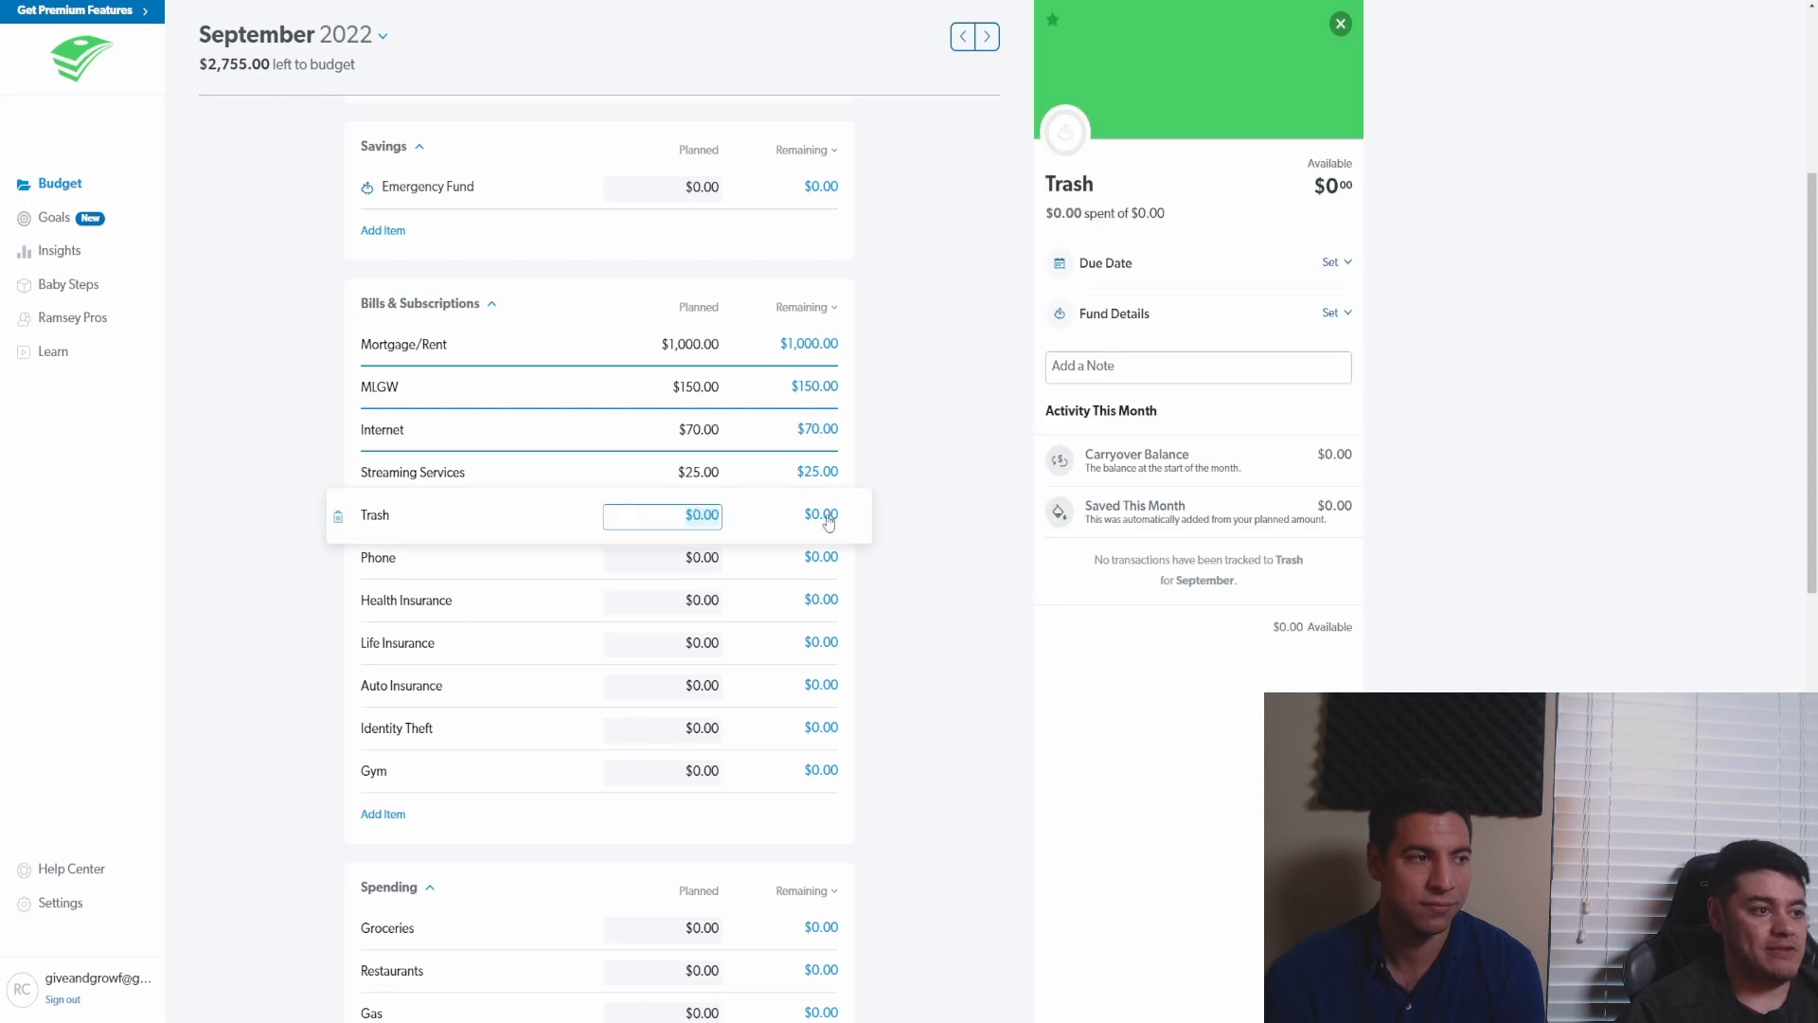
pyautogui.write('50')
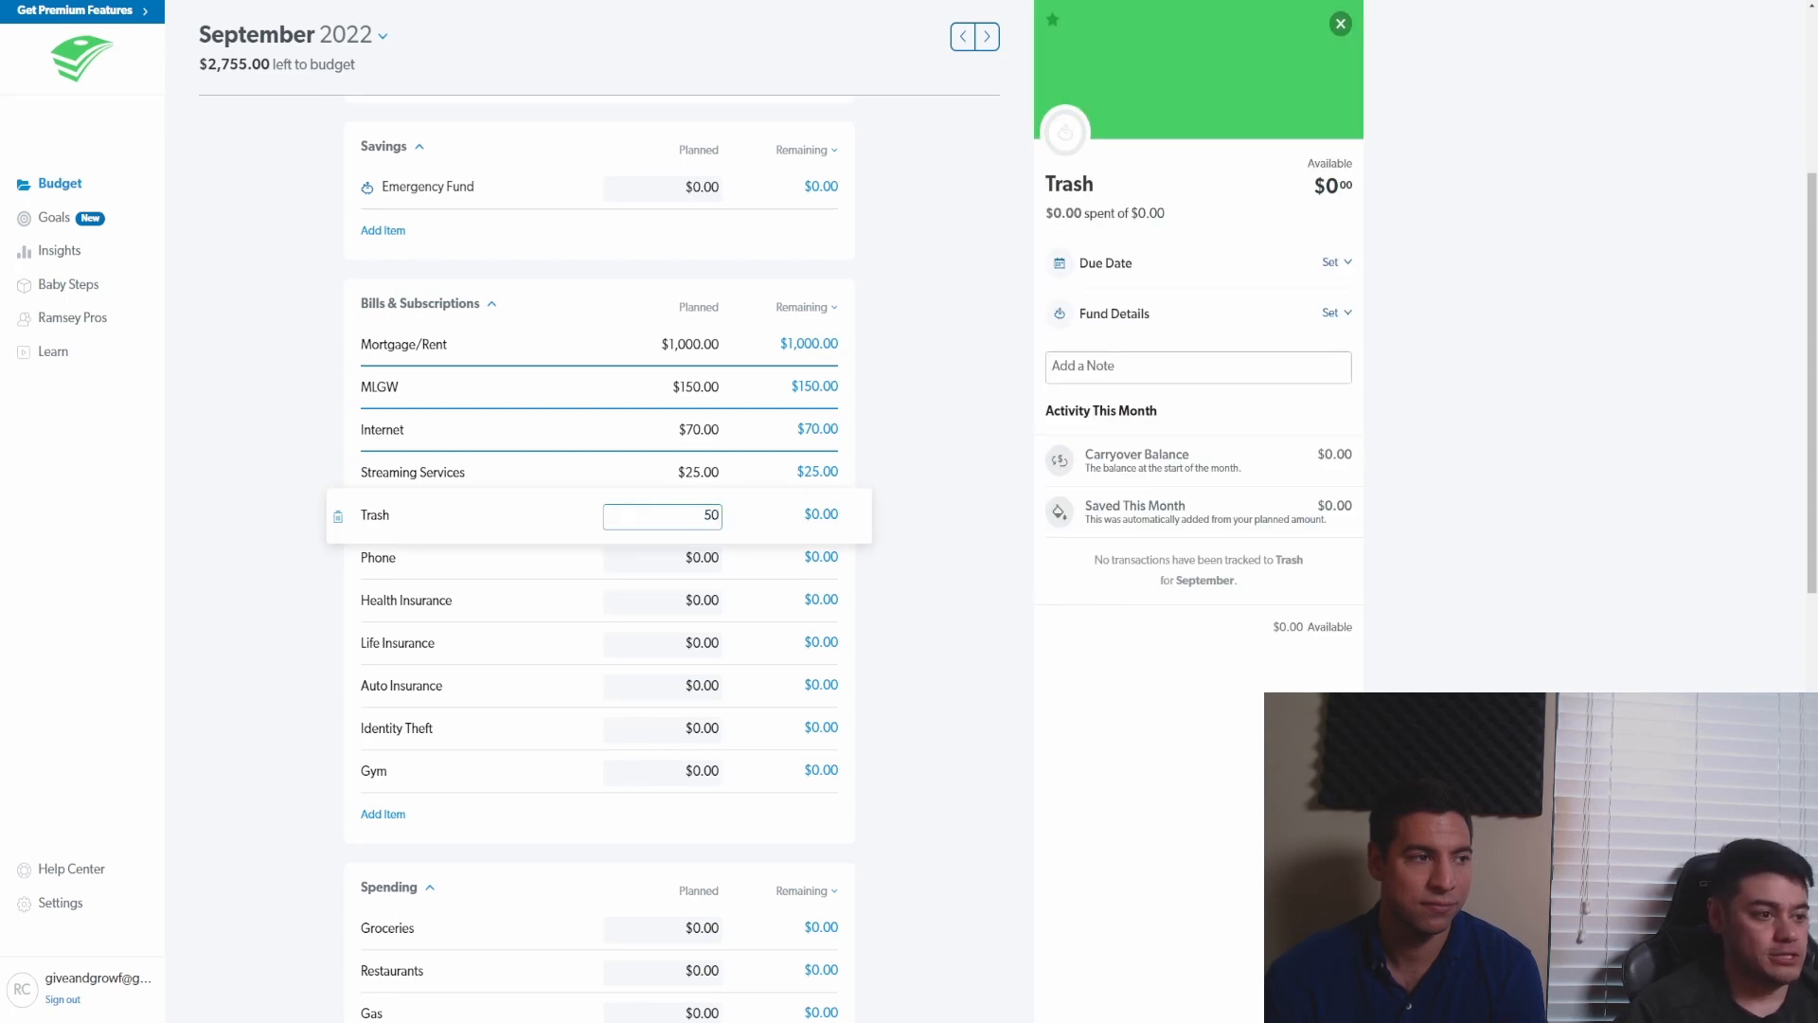
pyautogui.click(976, 547)
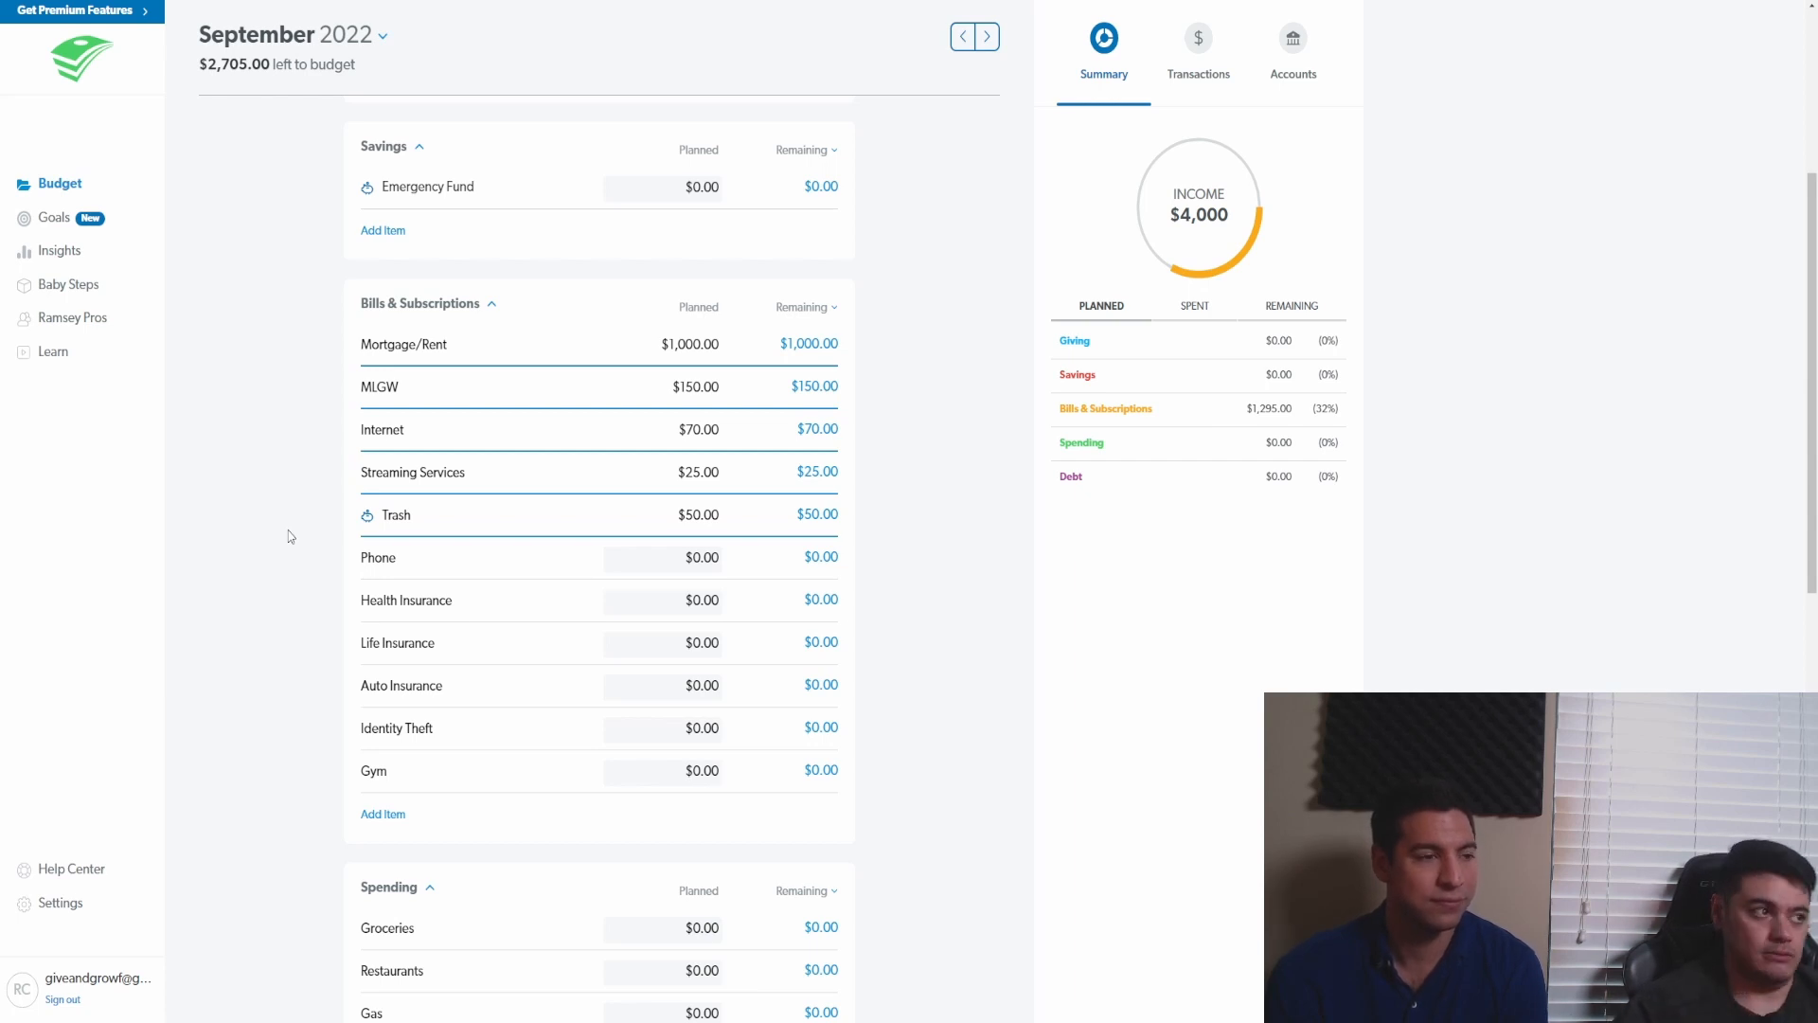
# - Set the planned amount for Phone under Bills & Subscriptions to $100
pyautogui.scroll(-1, 281, 560)
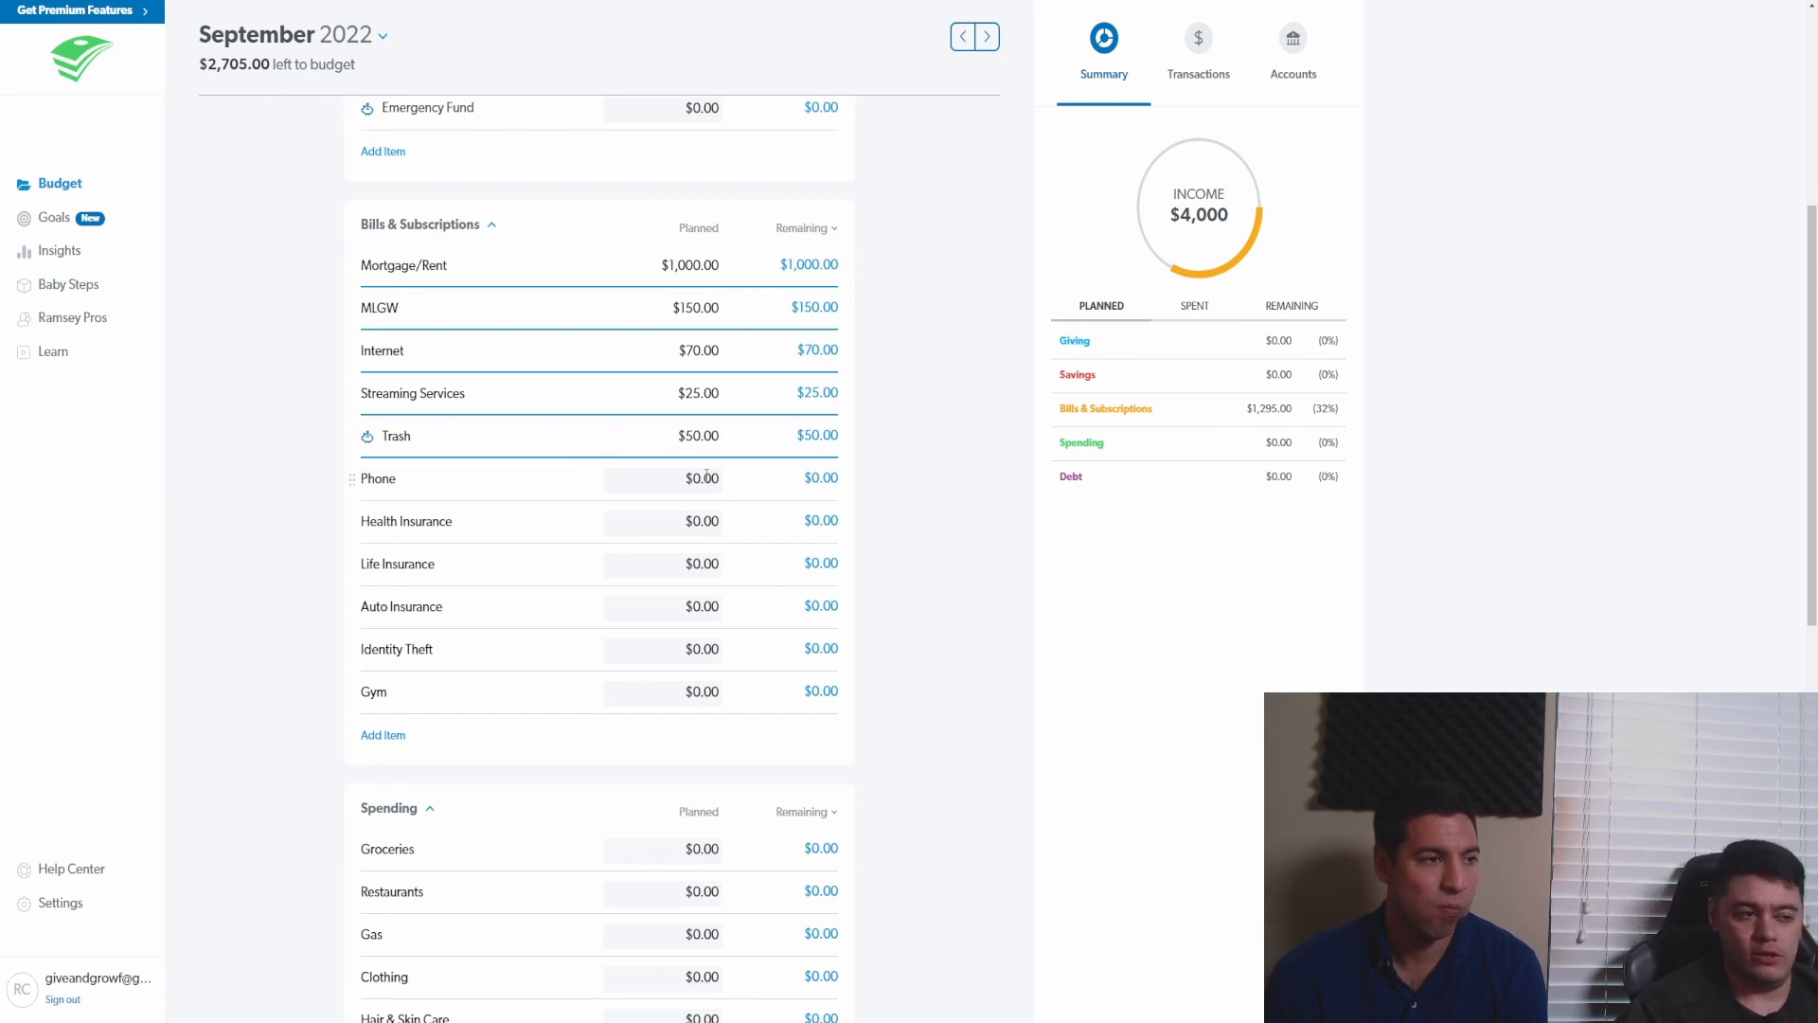
pyautogui.click(692, 476)
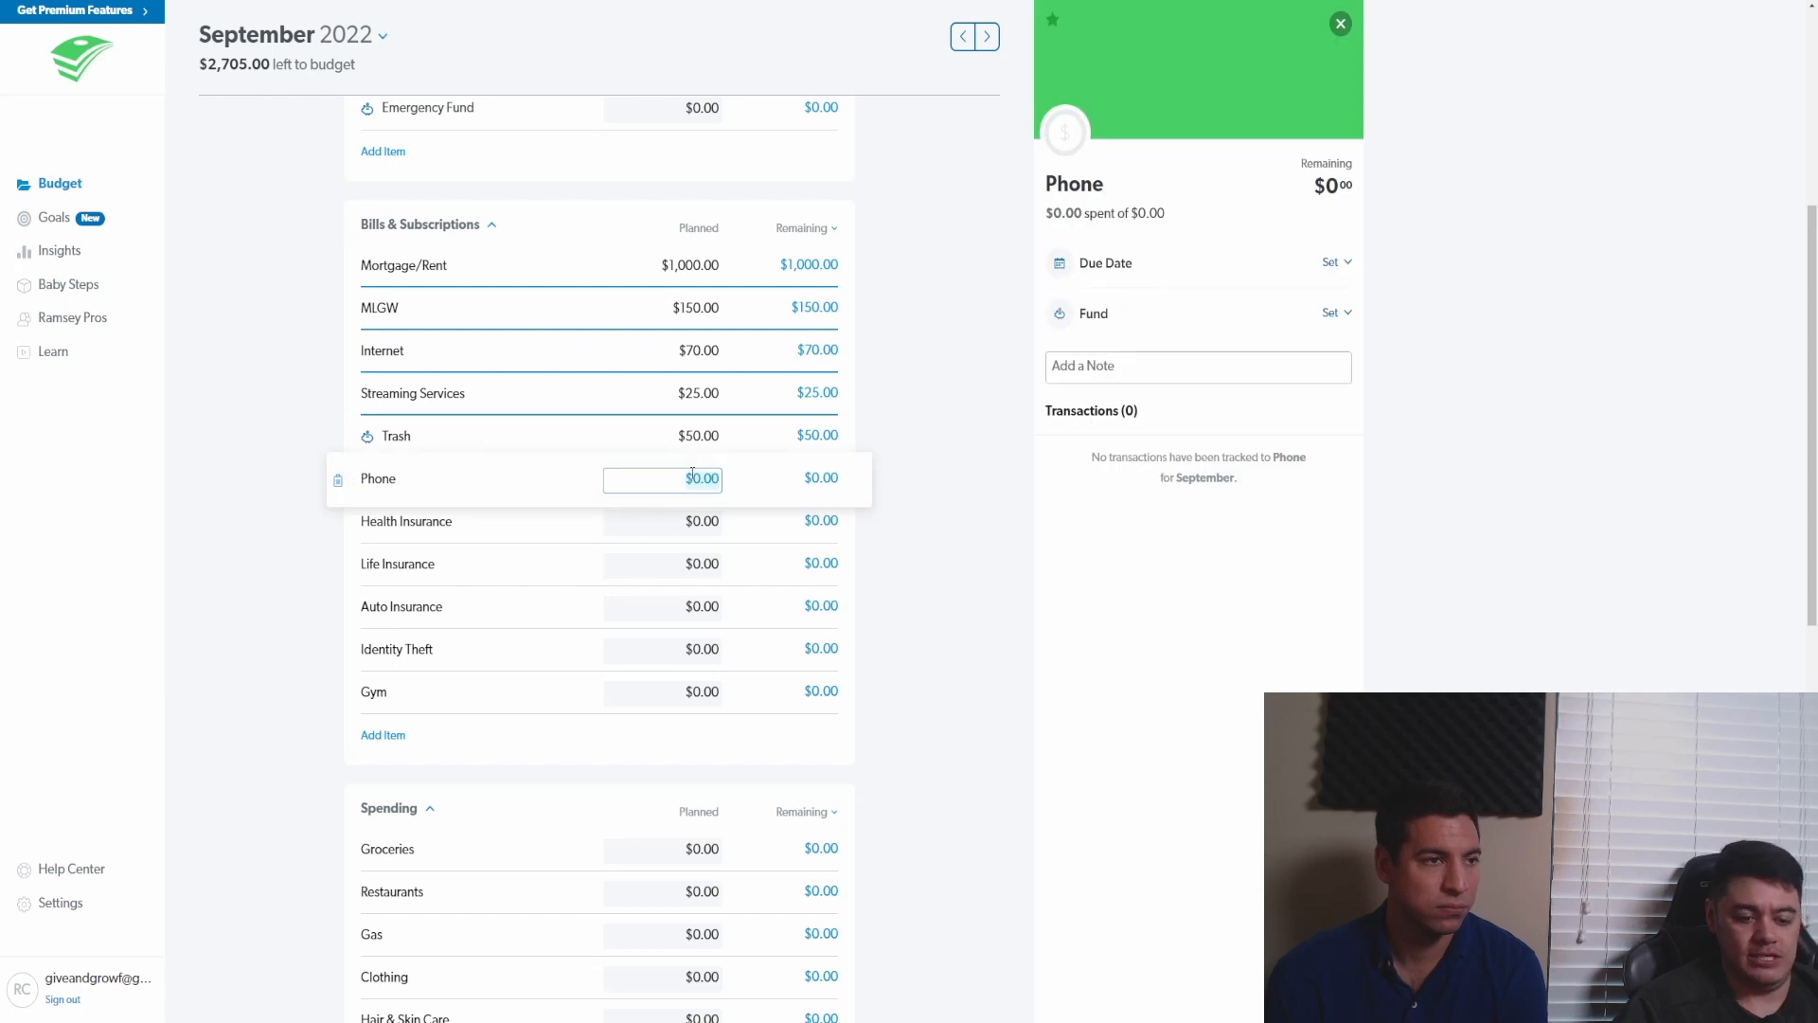
pyautogui.write('100')
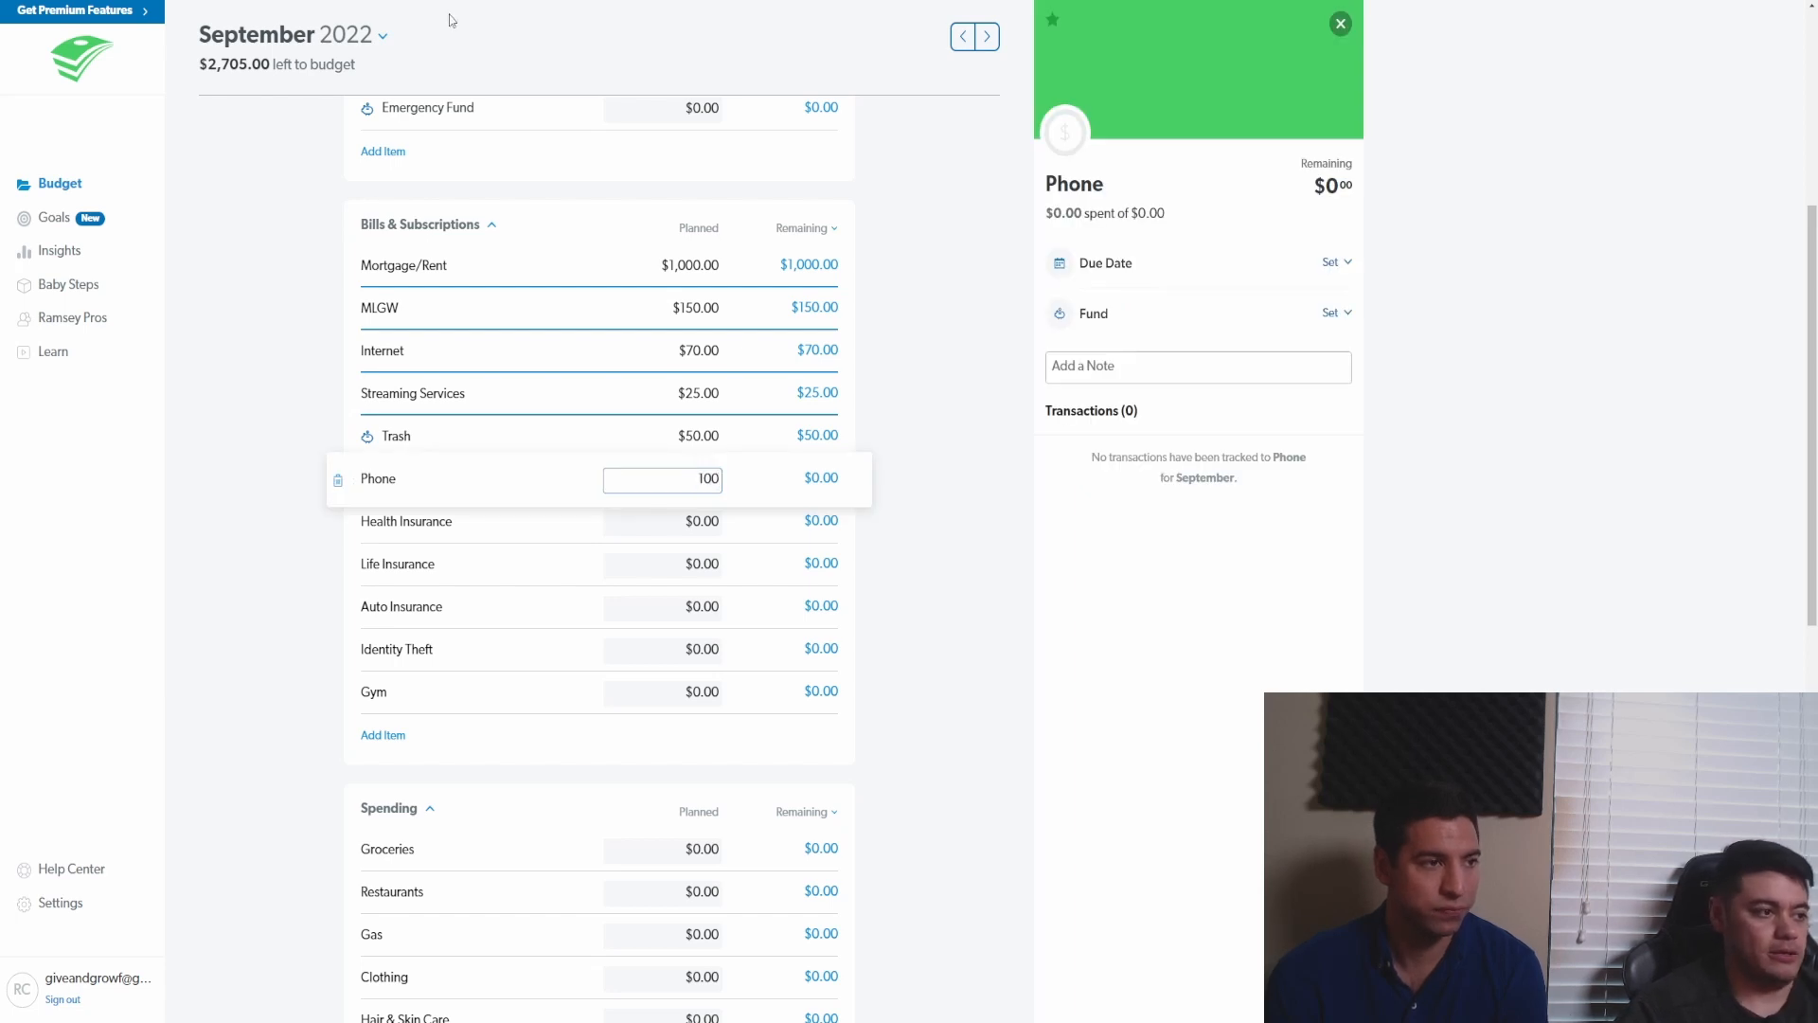
pyautogui.click(257, 402)
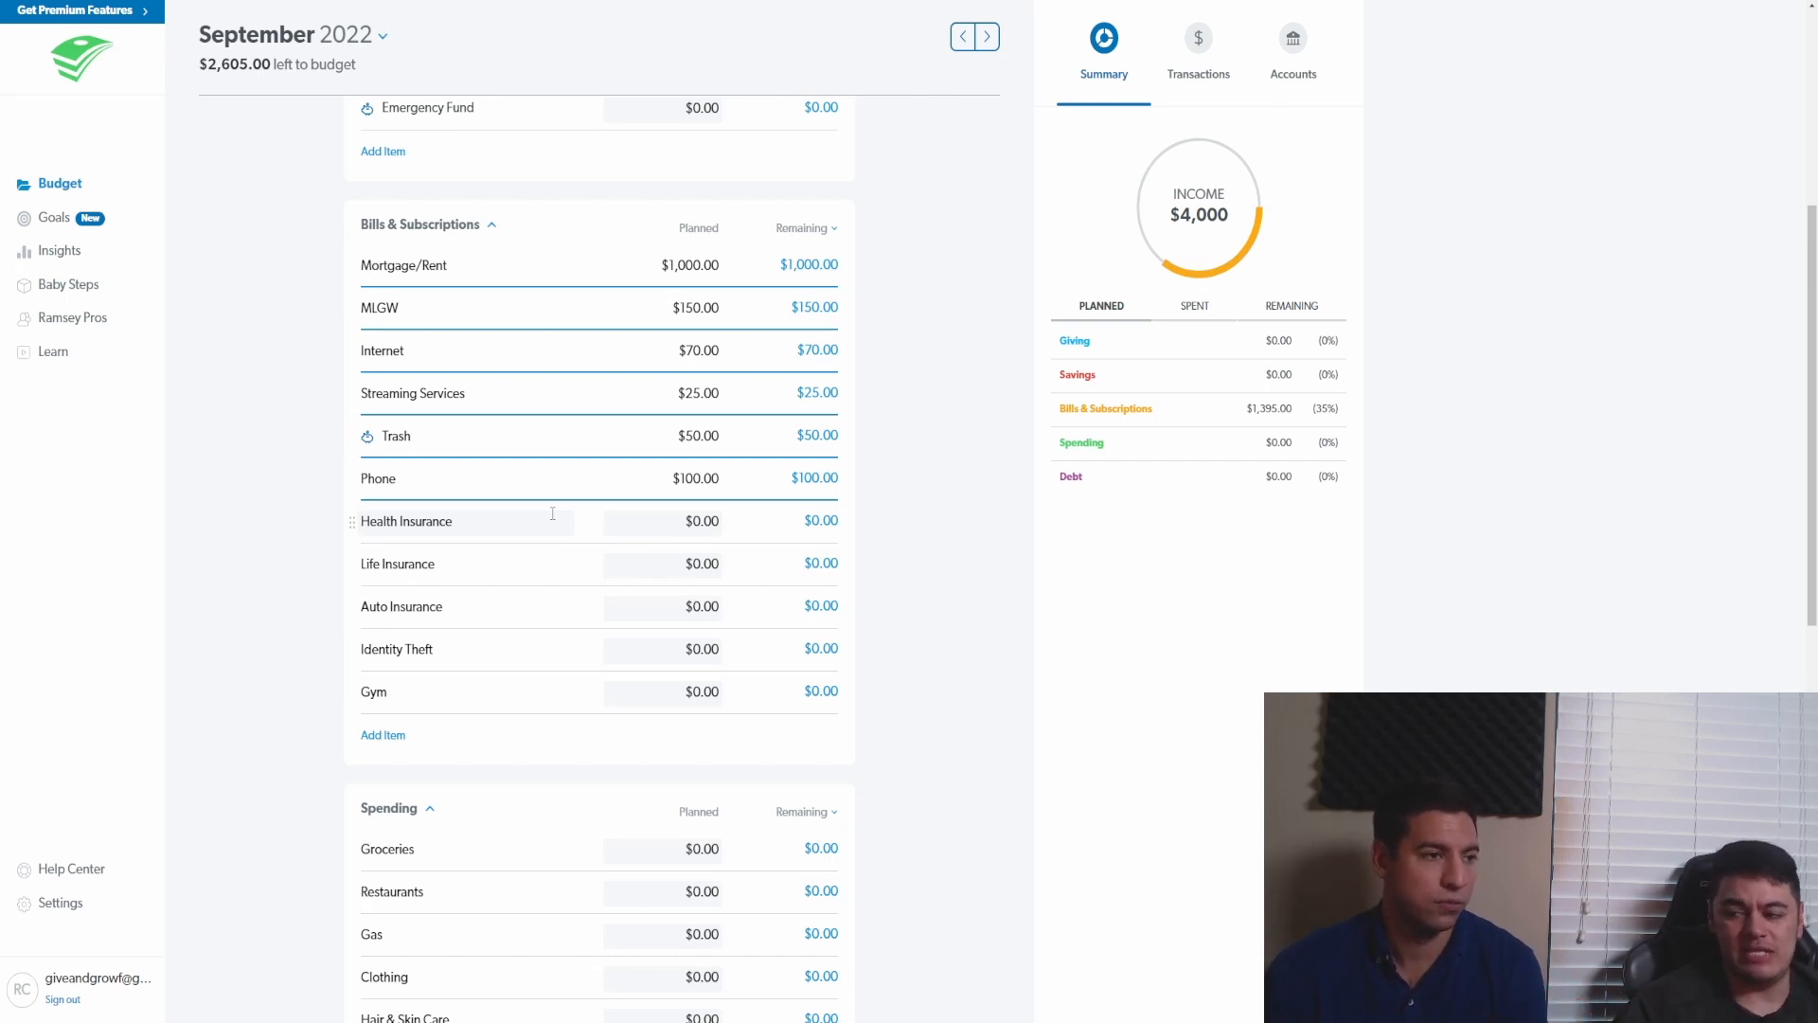
# - Delete the Health Insurance and Life Insurance items from Bills & Subscriptions
pyautogui.click(384, 519)
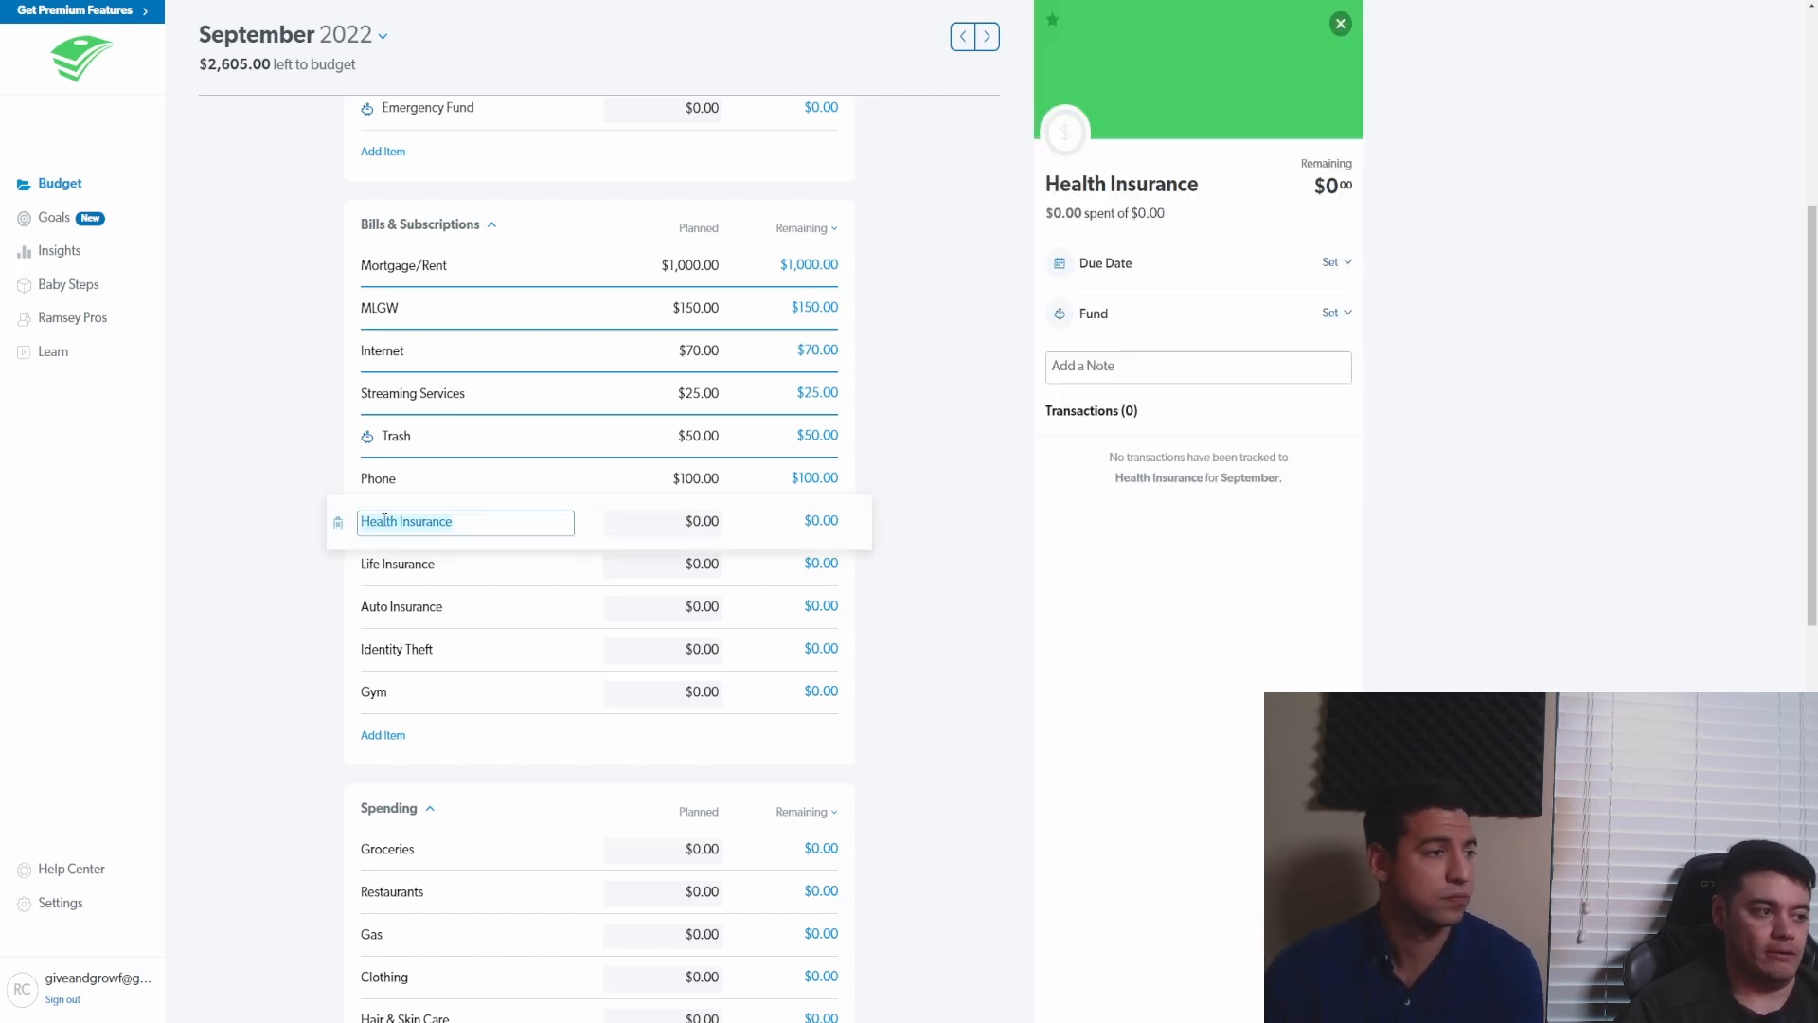
pyautogui.click(336, 527)
pyautogui.click(872, 193)
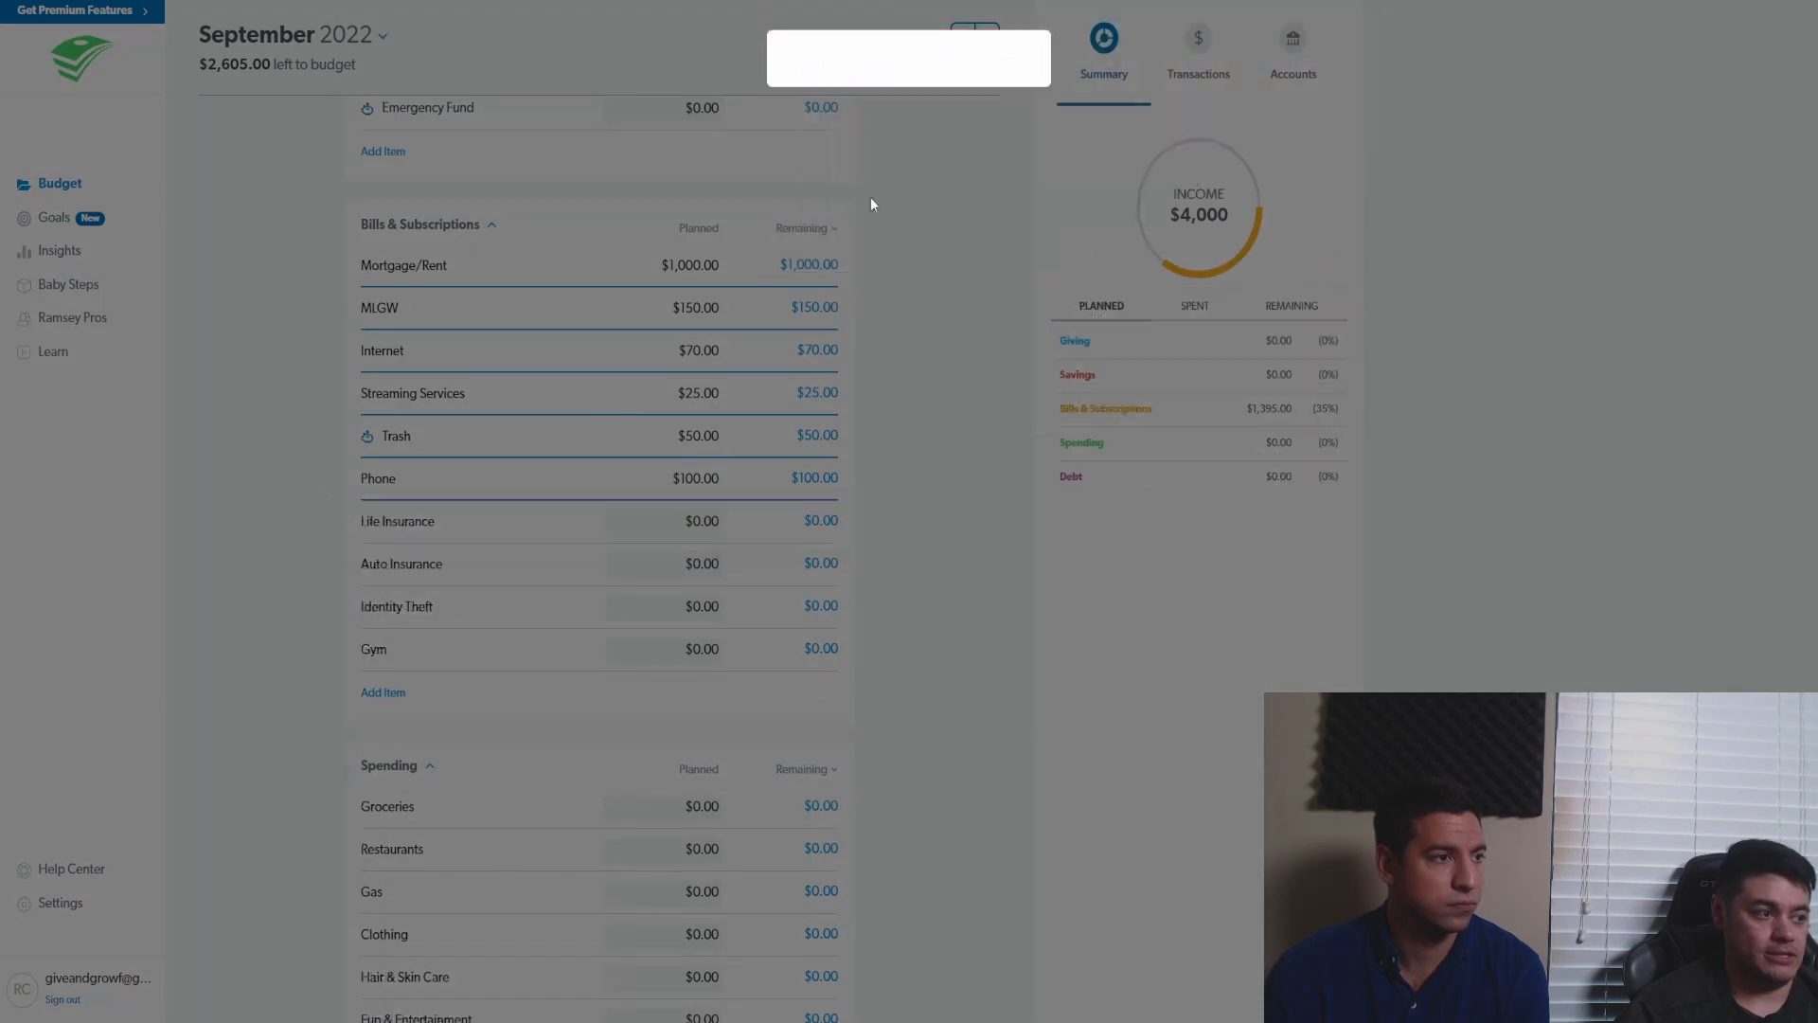
pyautogui.click(359, 527)
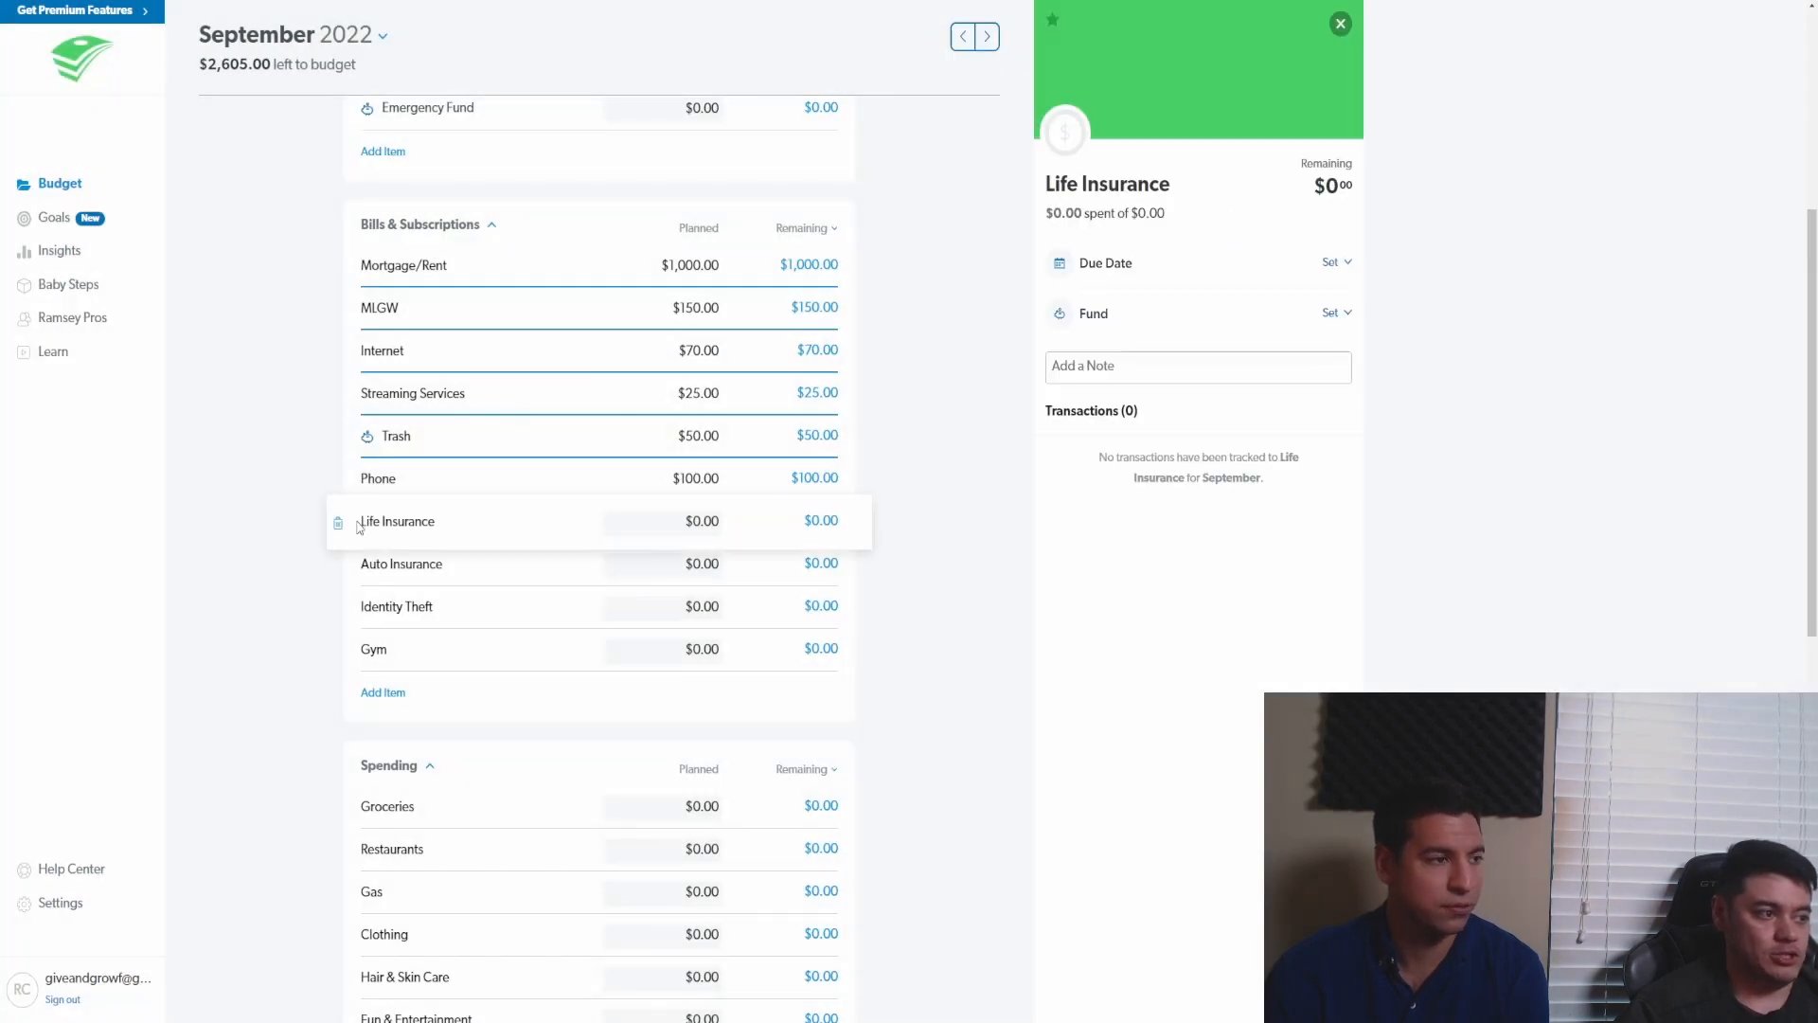
pyautogui.click(338, 523)
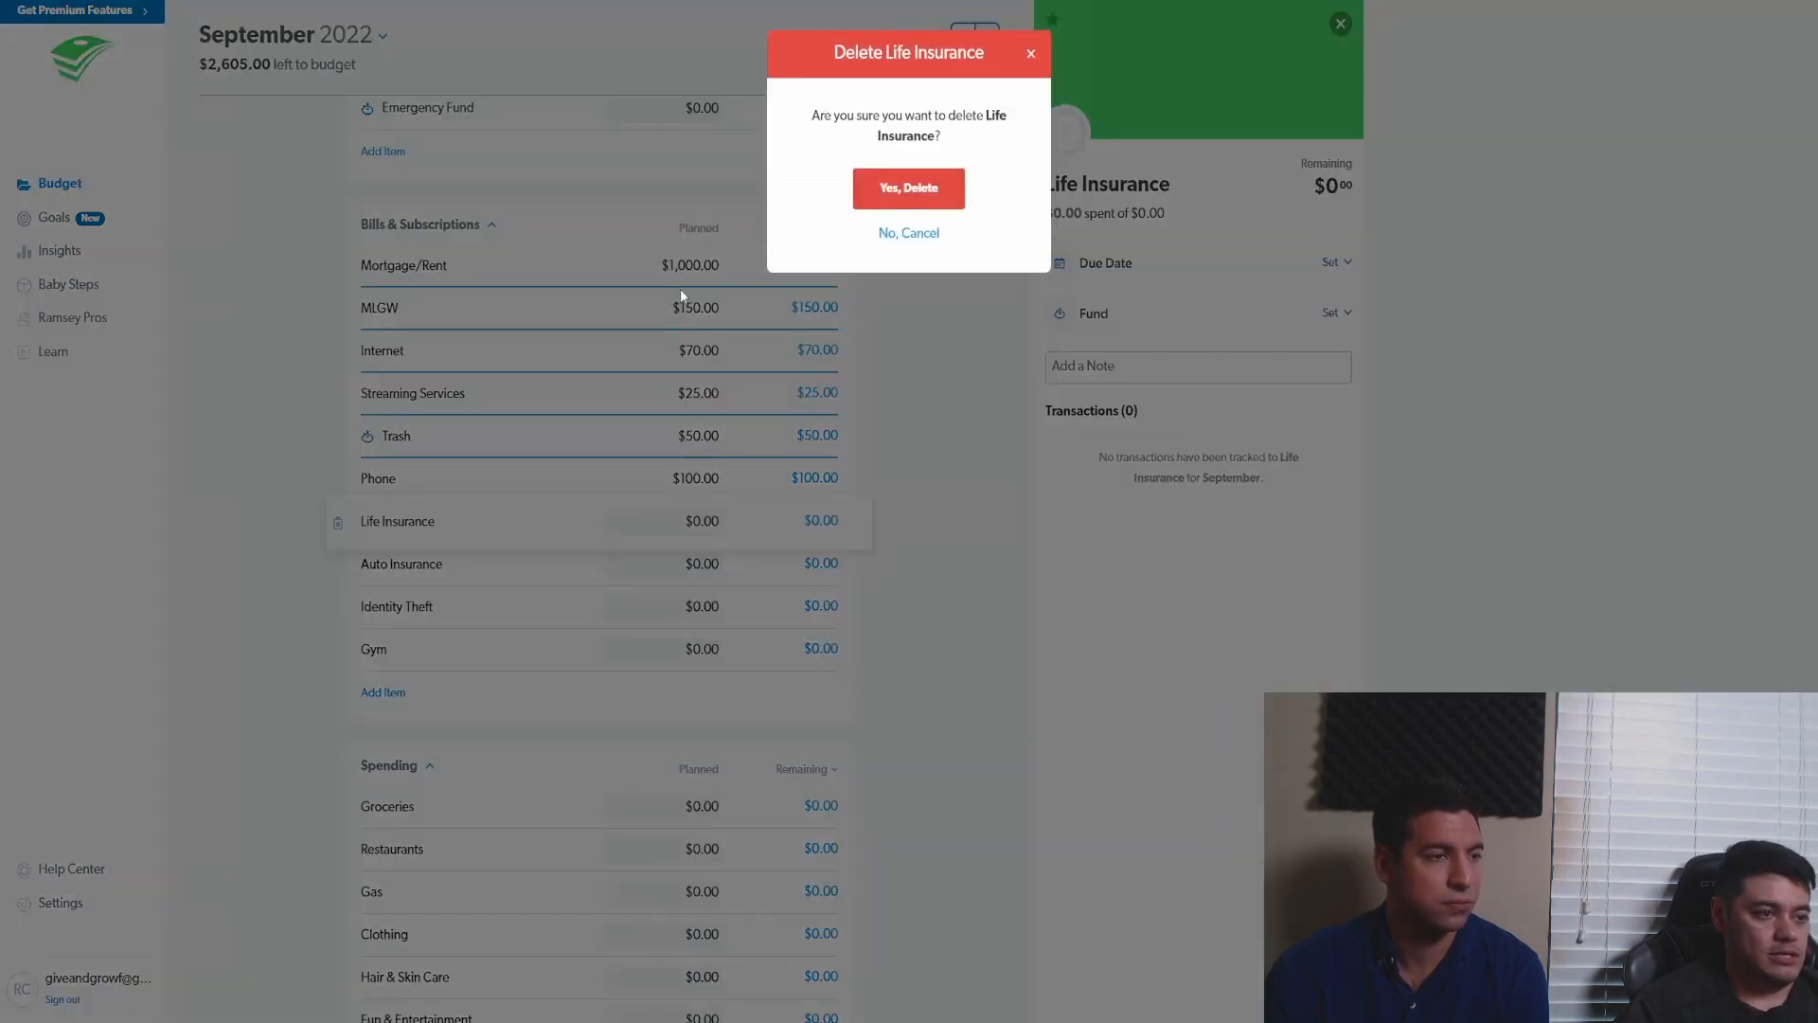
pyautogui.click(923, 193)
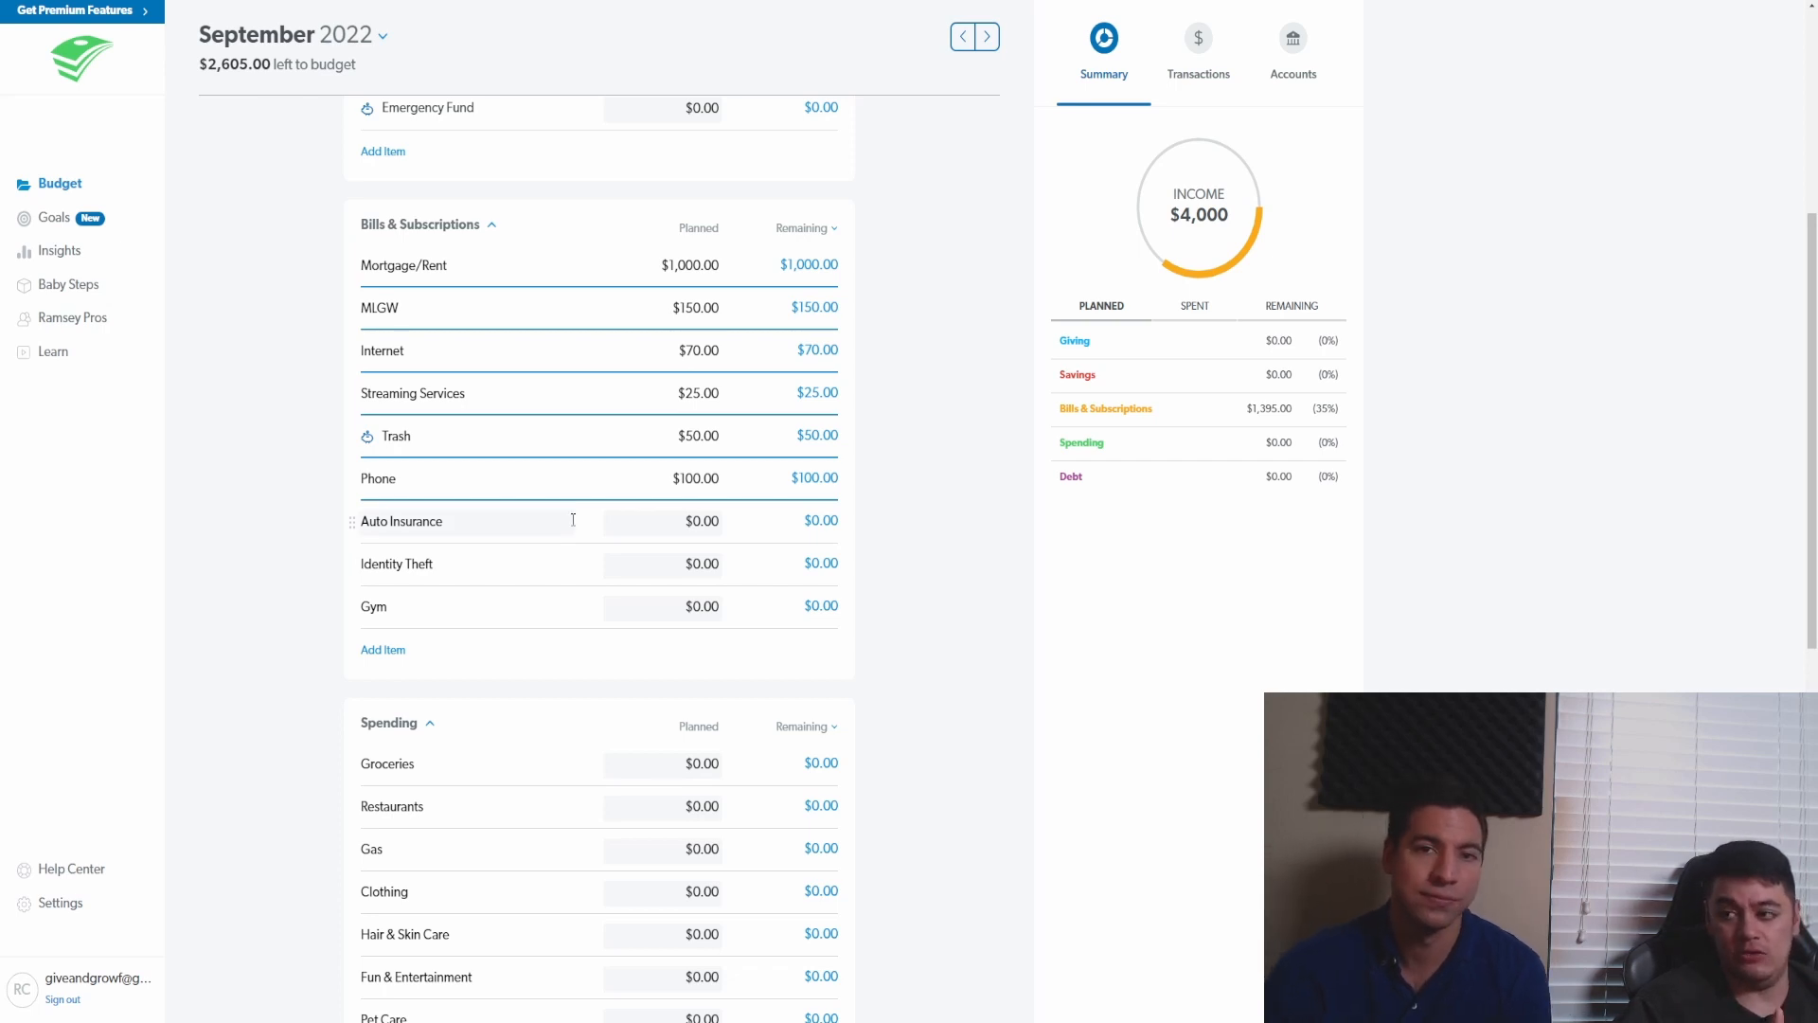
# - Set the planned amount for Auto Insurance under Bills & Subscriptions to $200
pyautogui.click(687, 516)
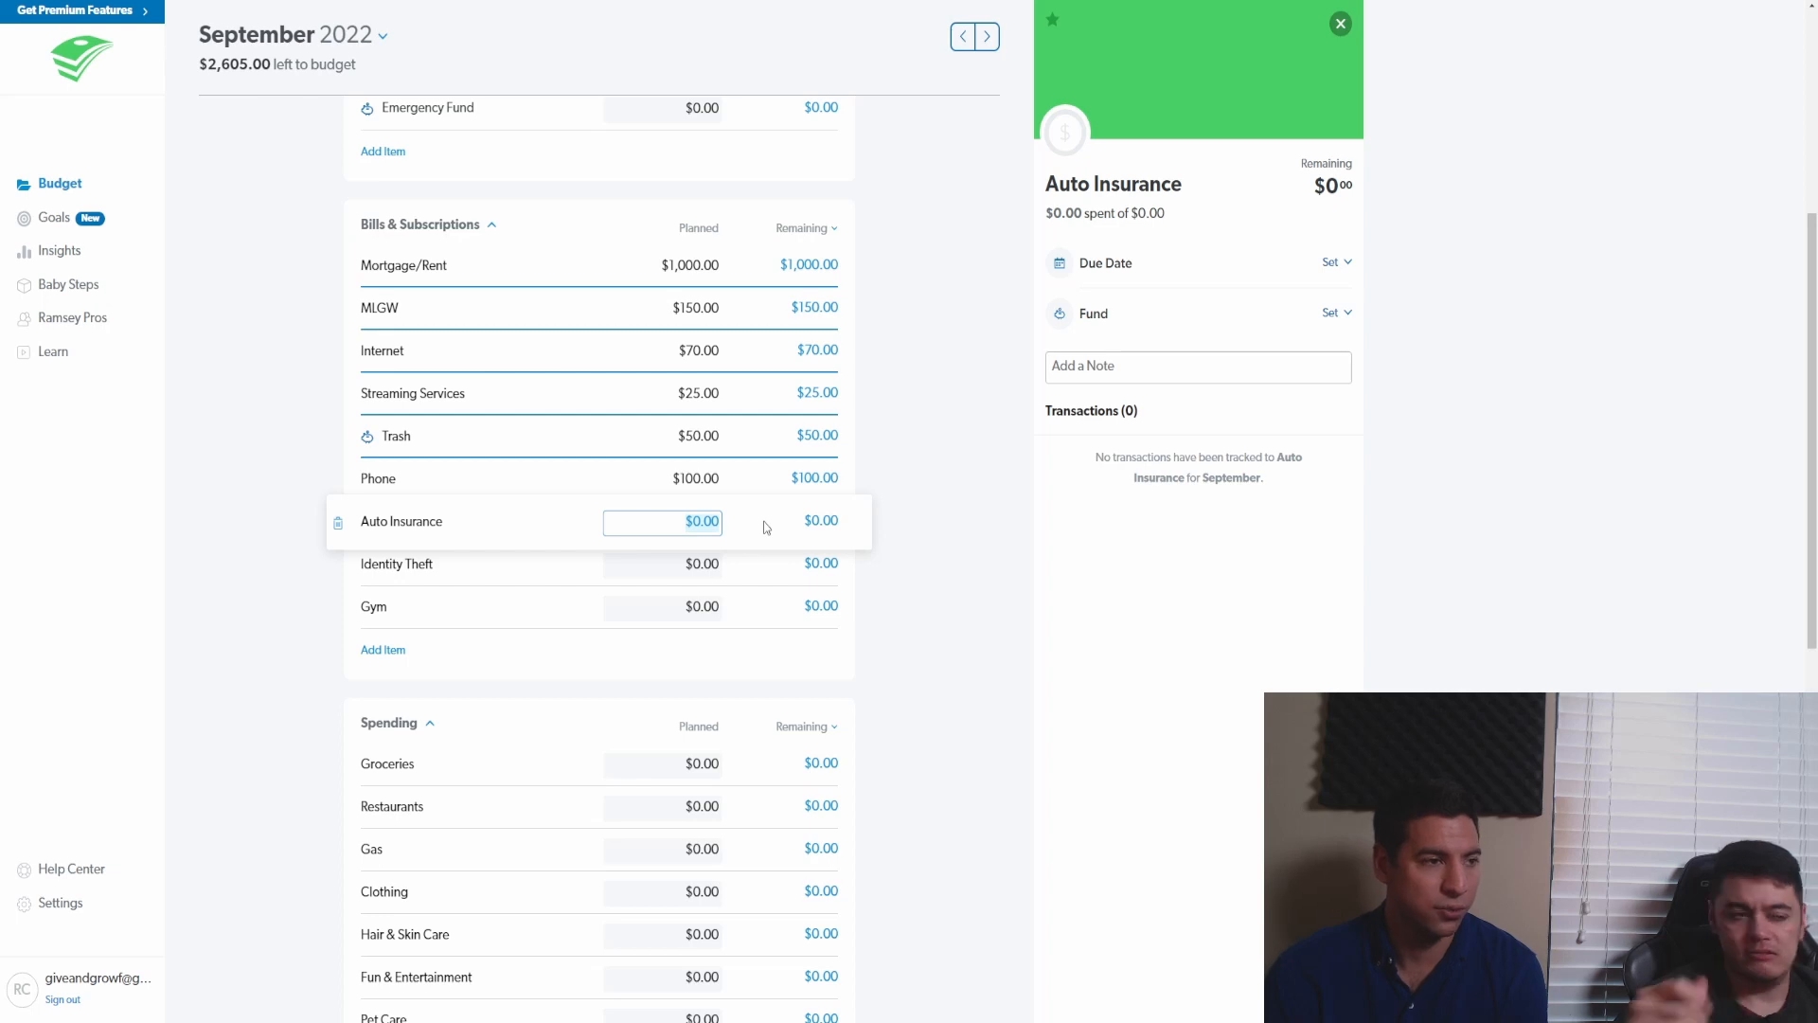
pyautogui.write('200')
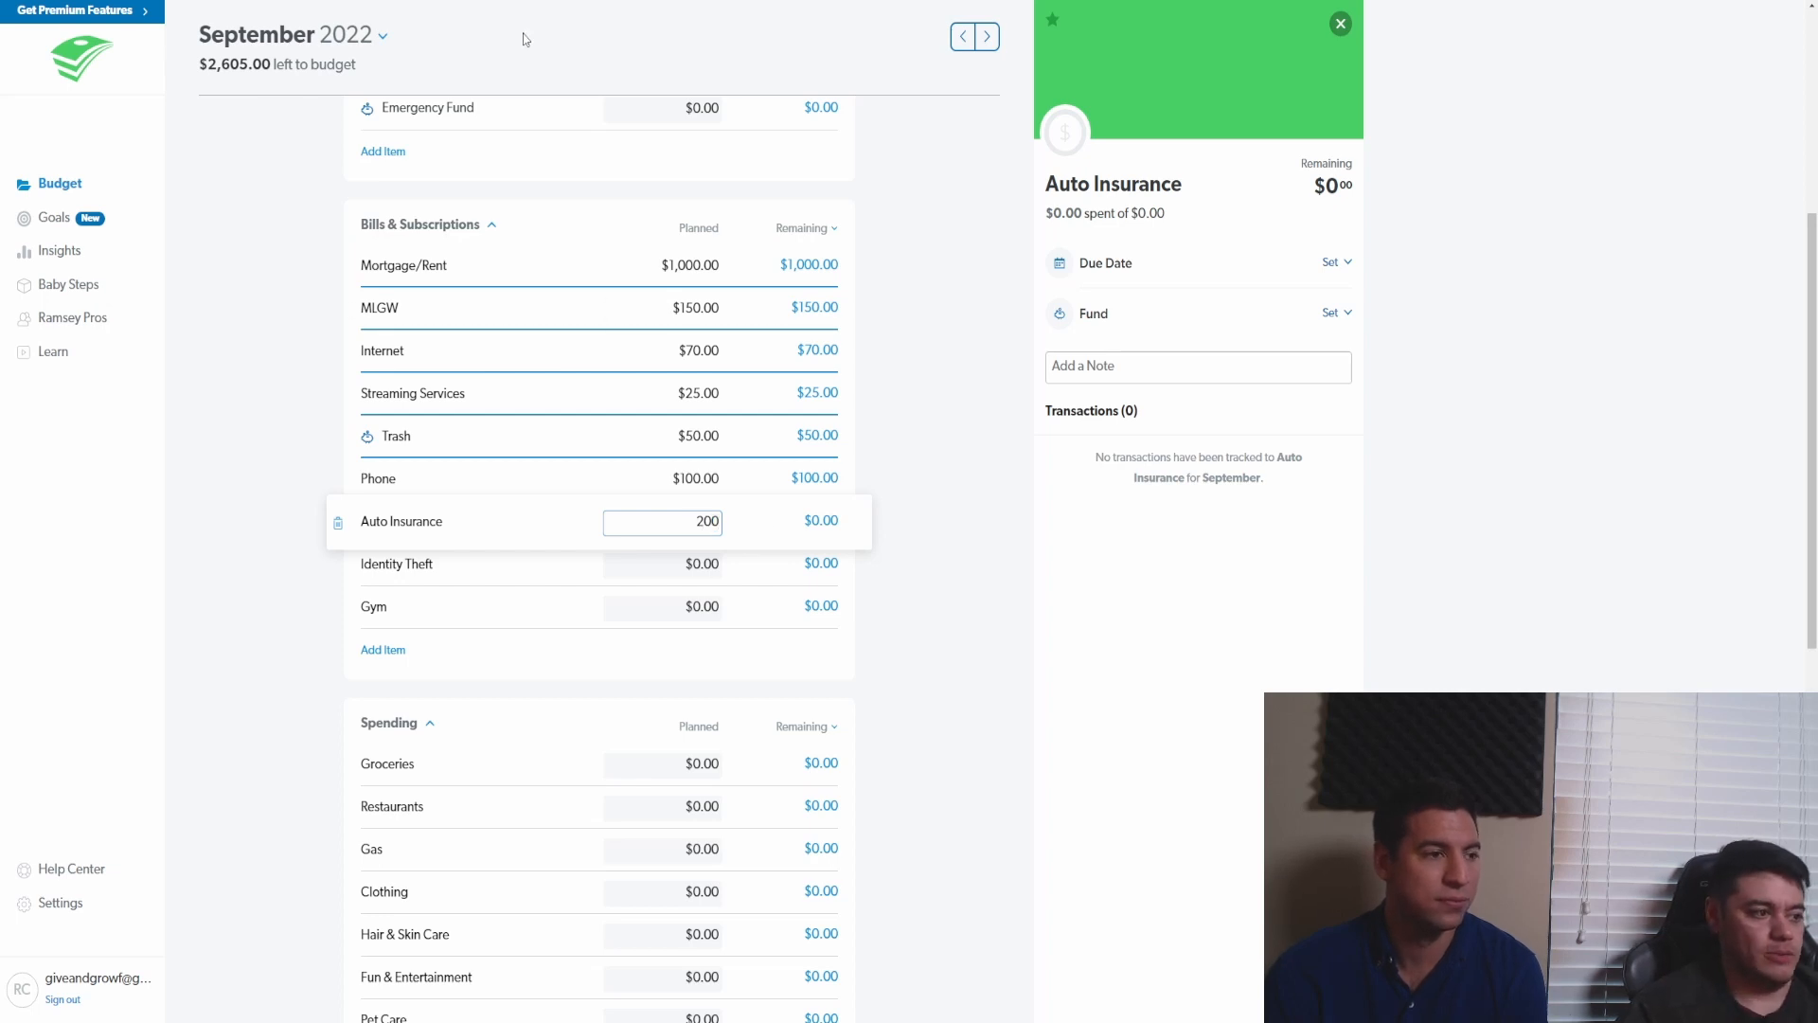
pyautogui.click(276, 560)
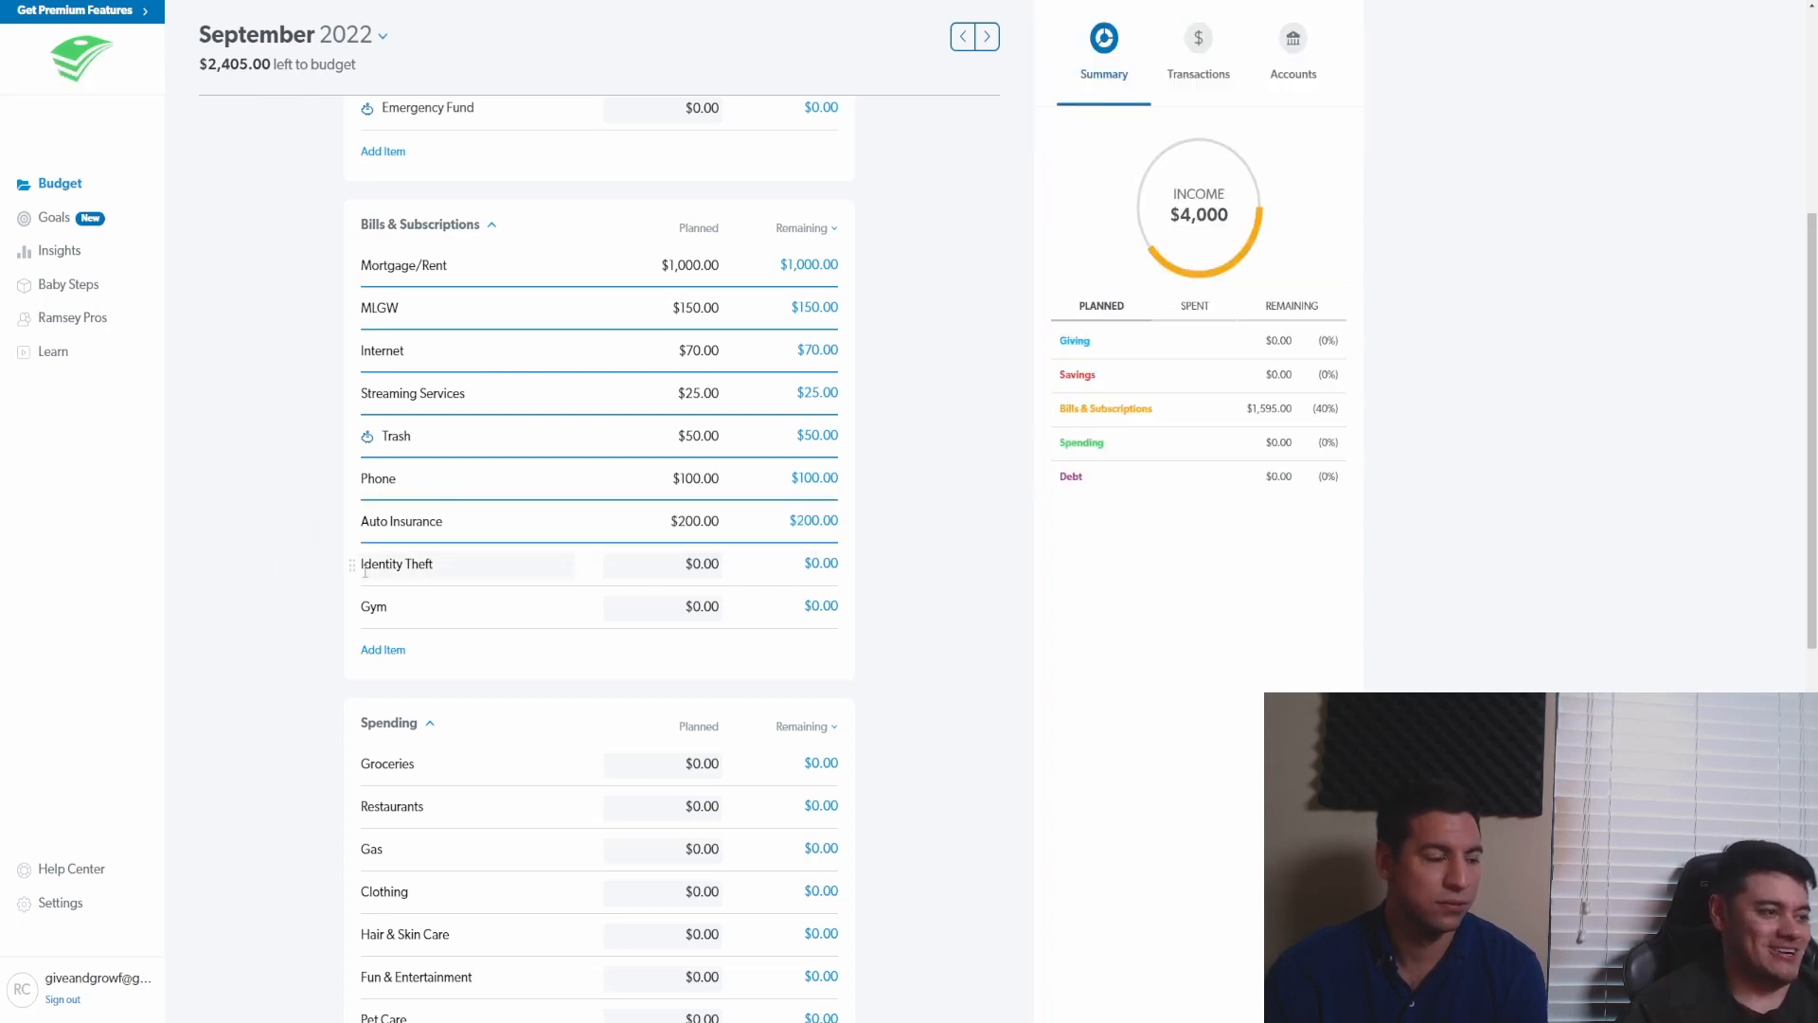
# - Delete the Identity Theft item from Bills & Subscriptions
pyautogui.click(408, 566)
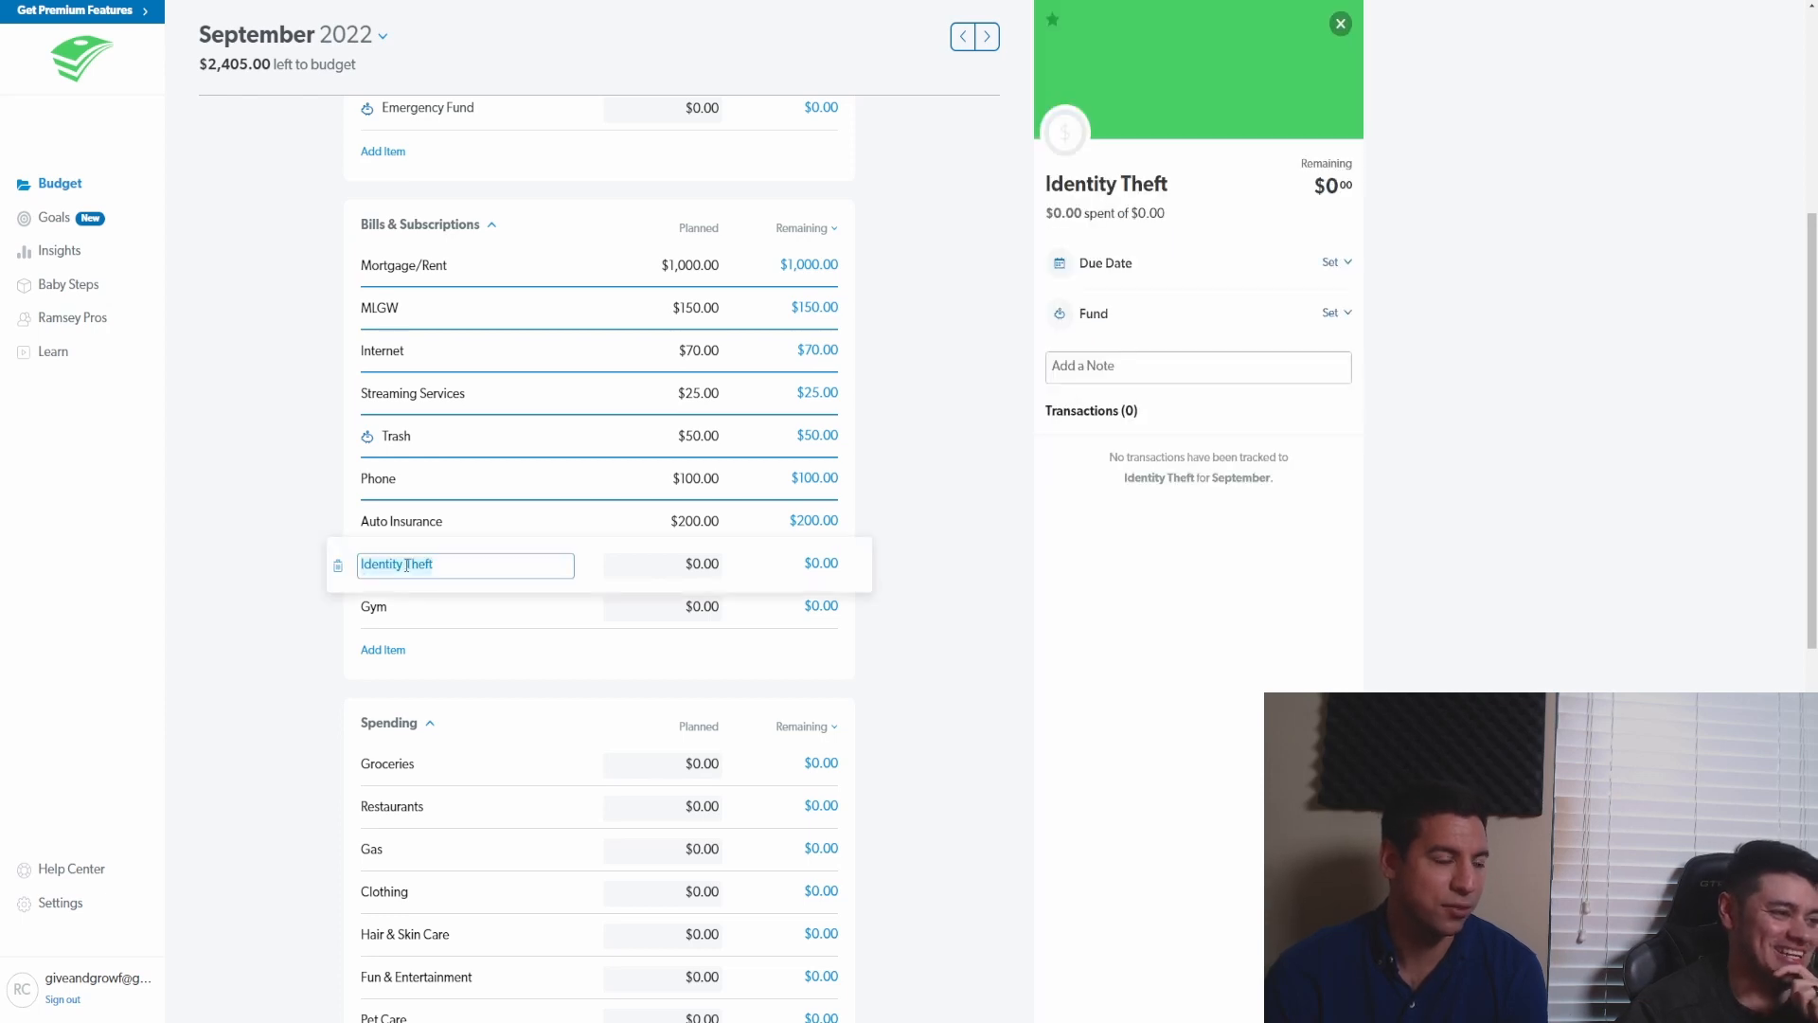
pyautogui.click(339, 570)
pyautogui.click(905, 186)
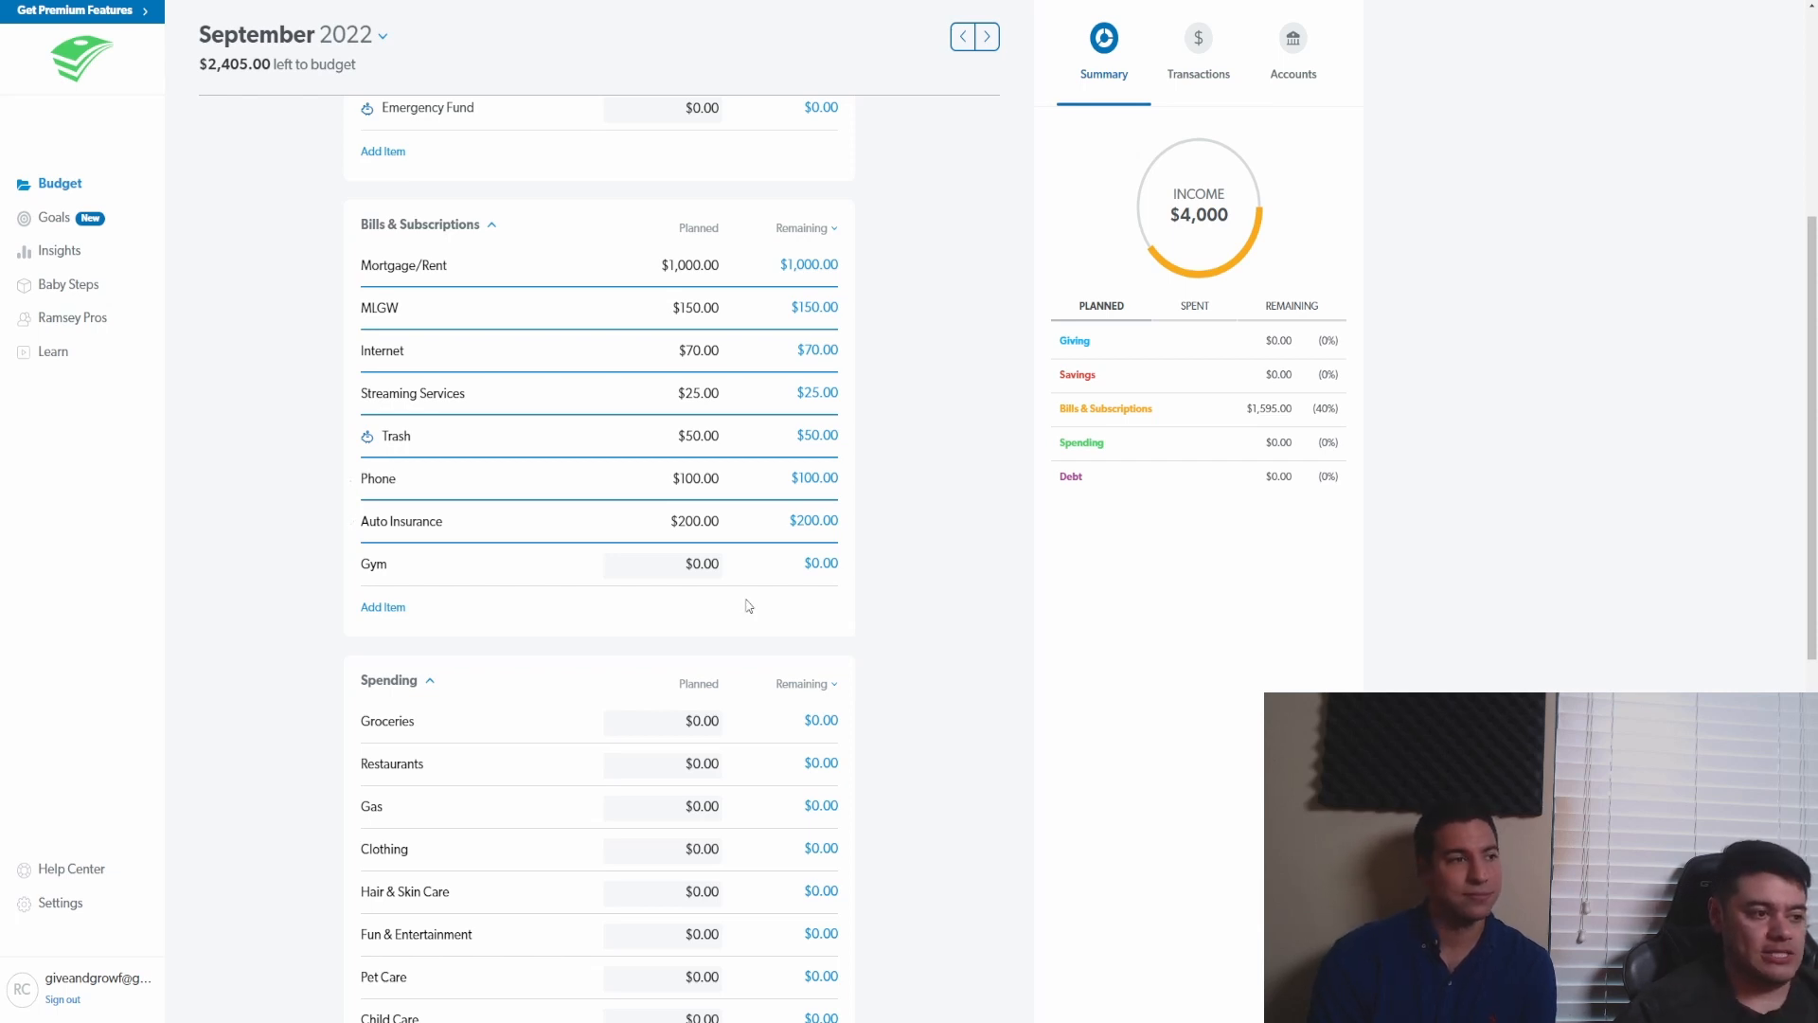
# - Set the planned amount for Gym under Bills & Subscriptions to $15
pyautogui.click(705, 566)
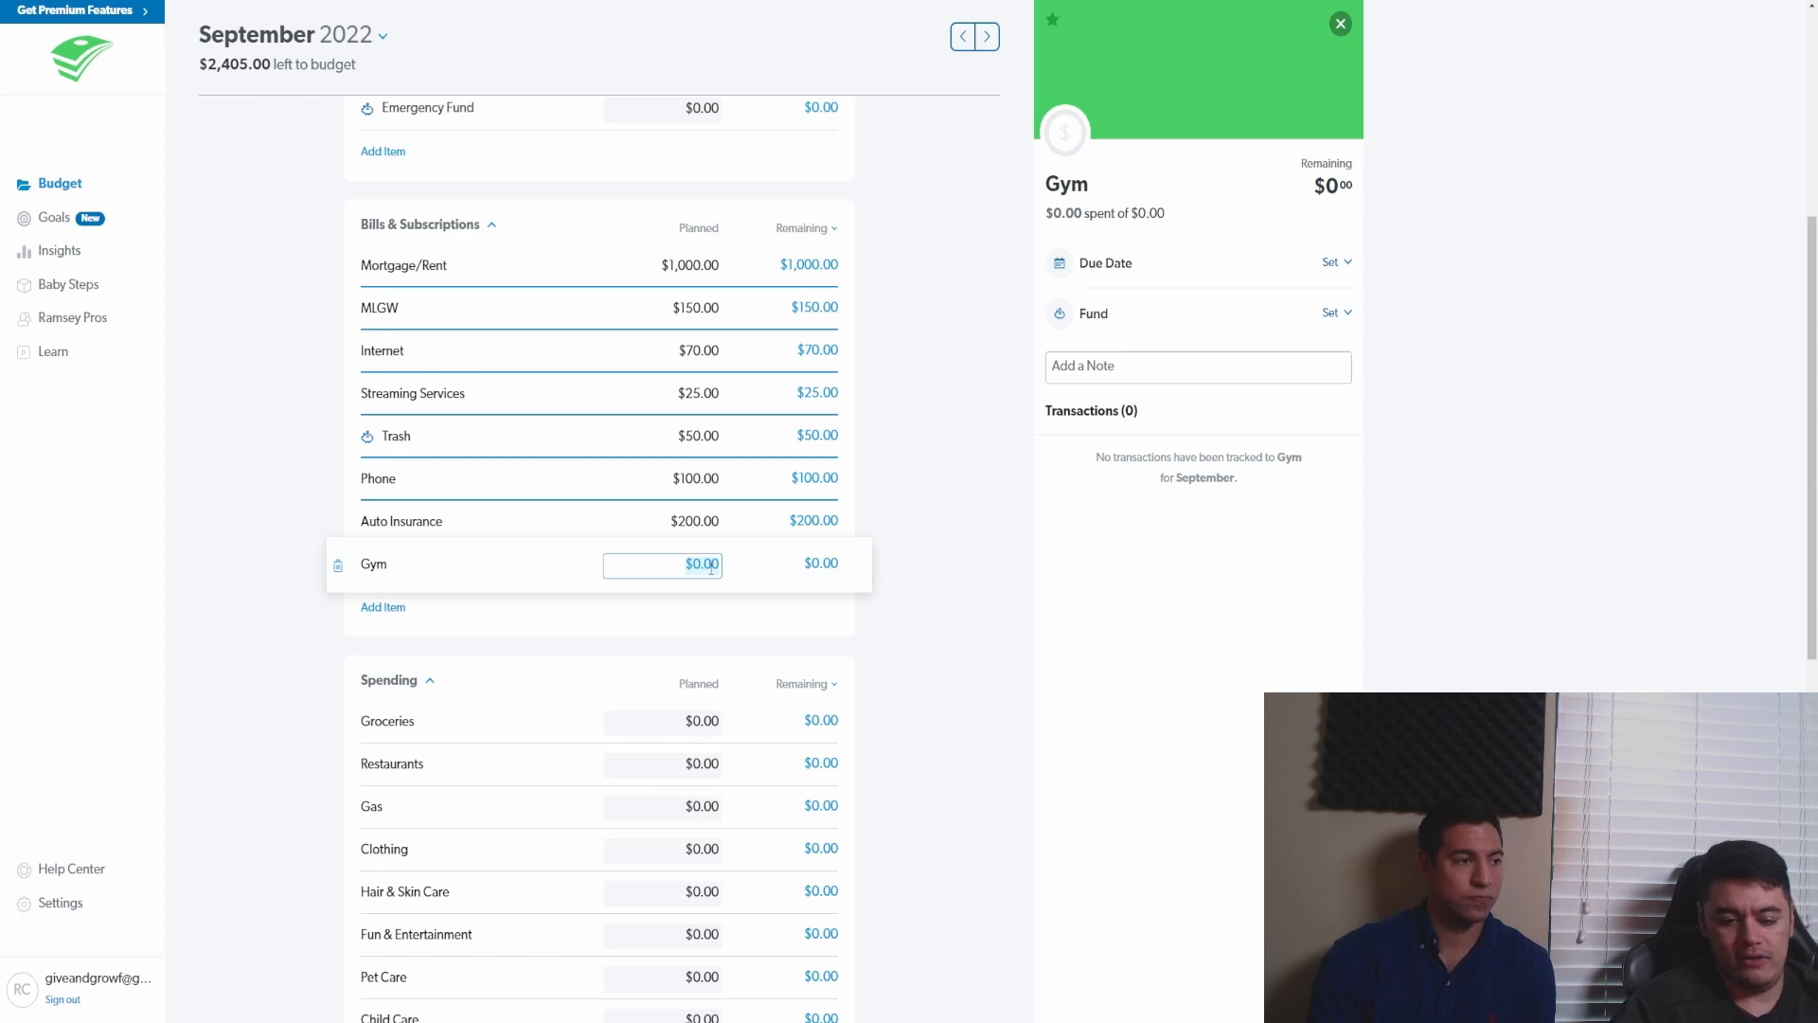
pyautogui.write('15')
pyautogui.click(270, 643)
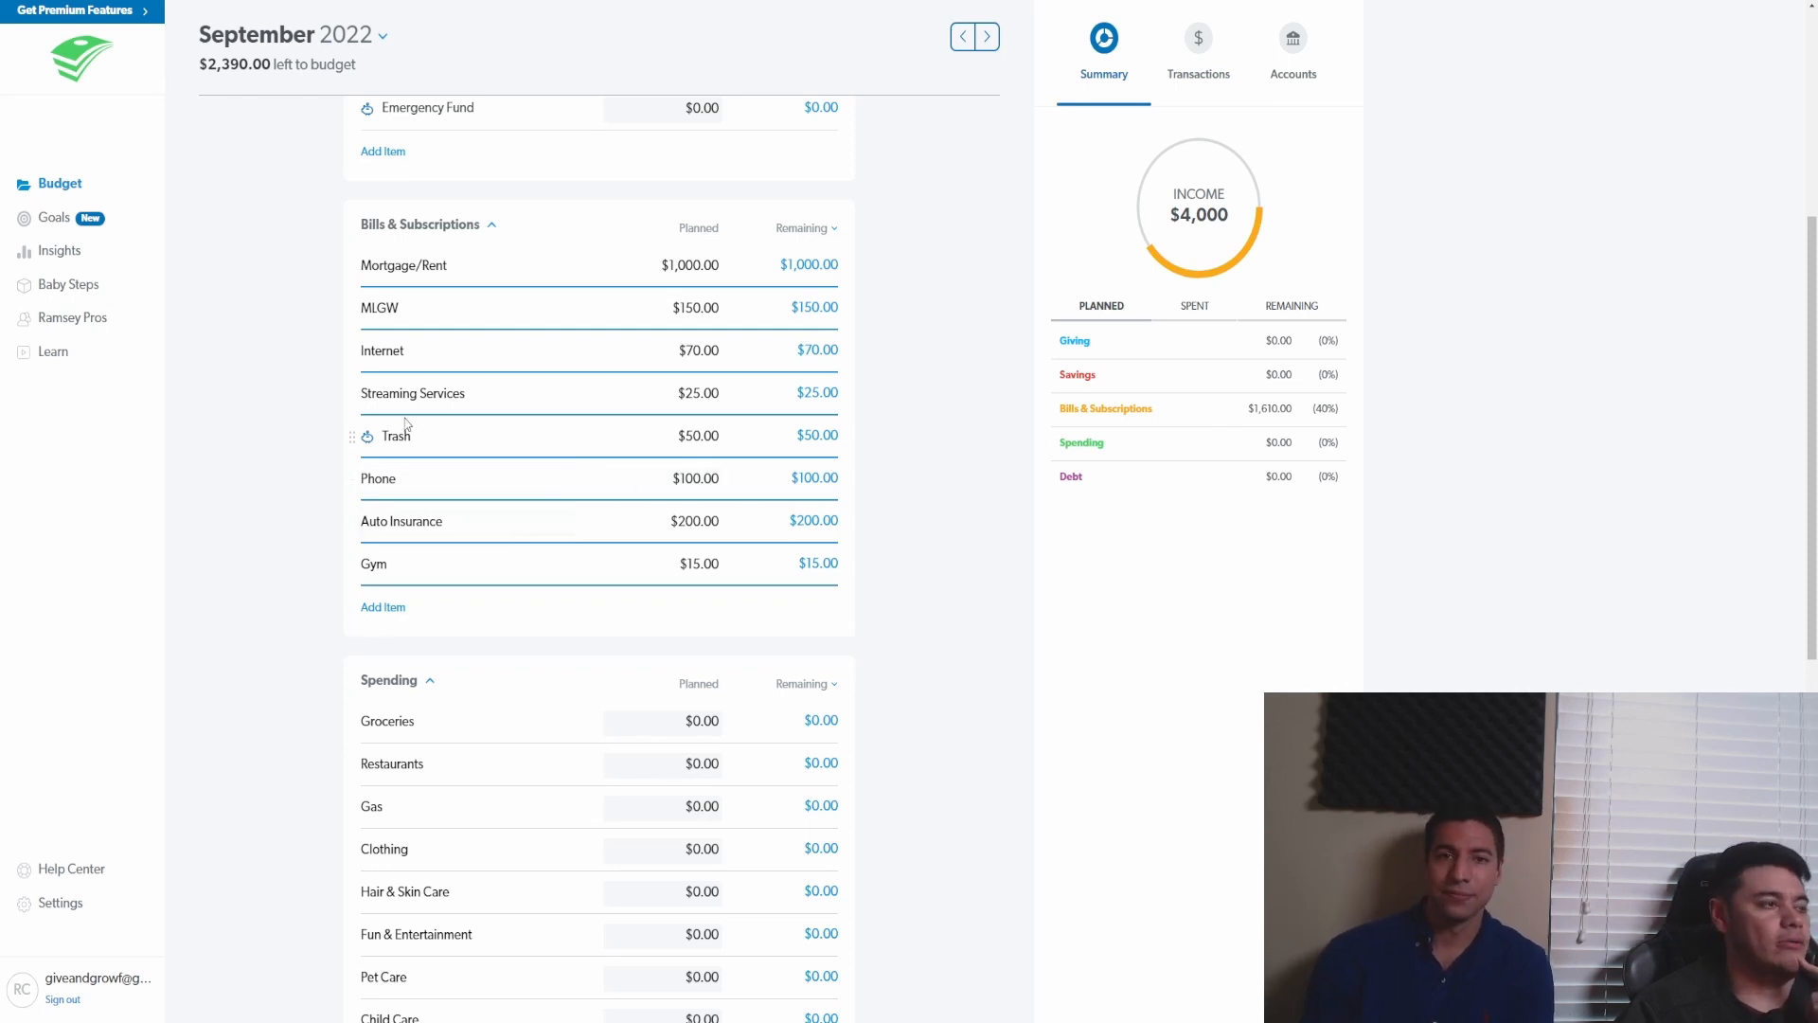
pyautogui.scroll(-3, 314, 521)
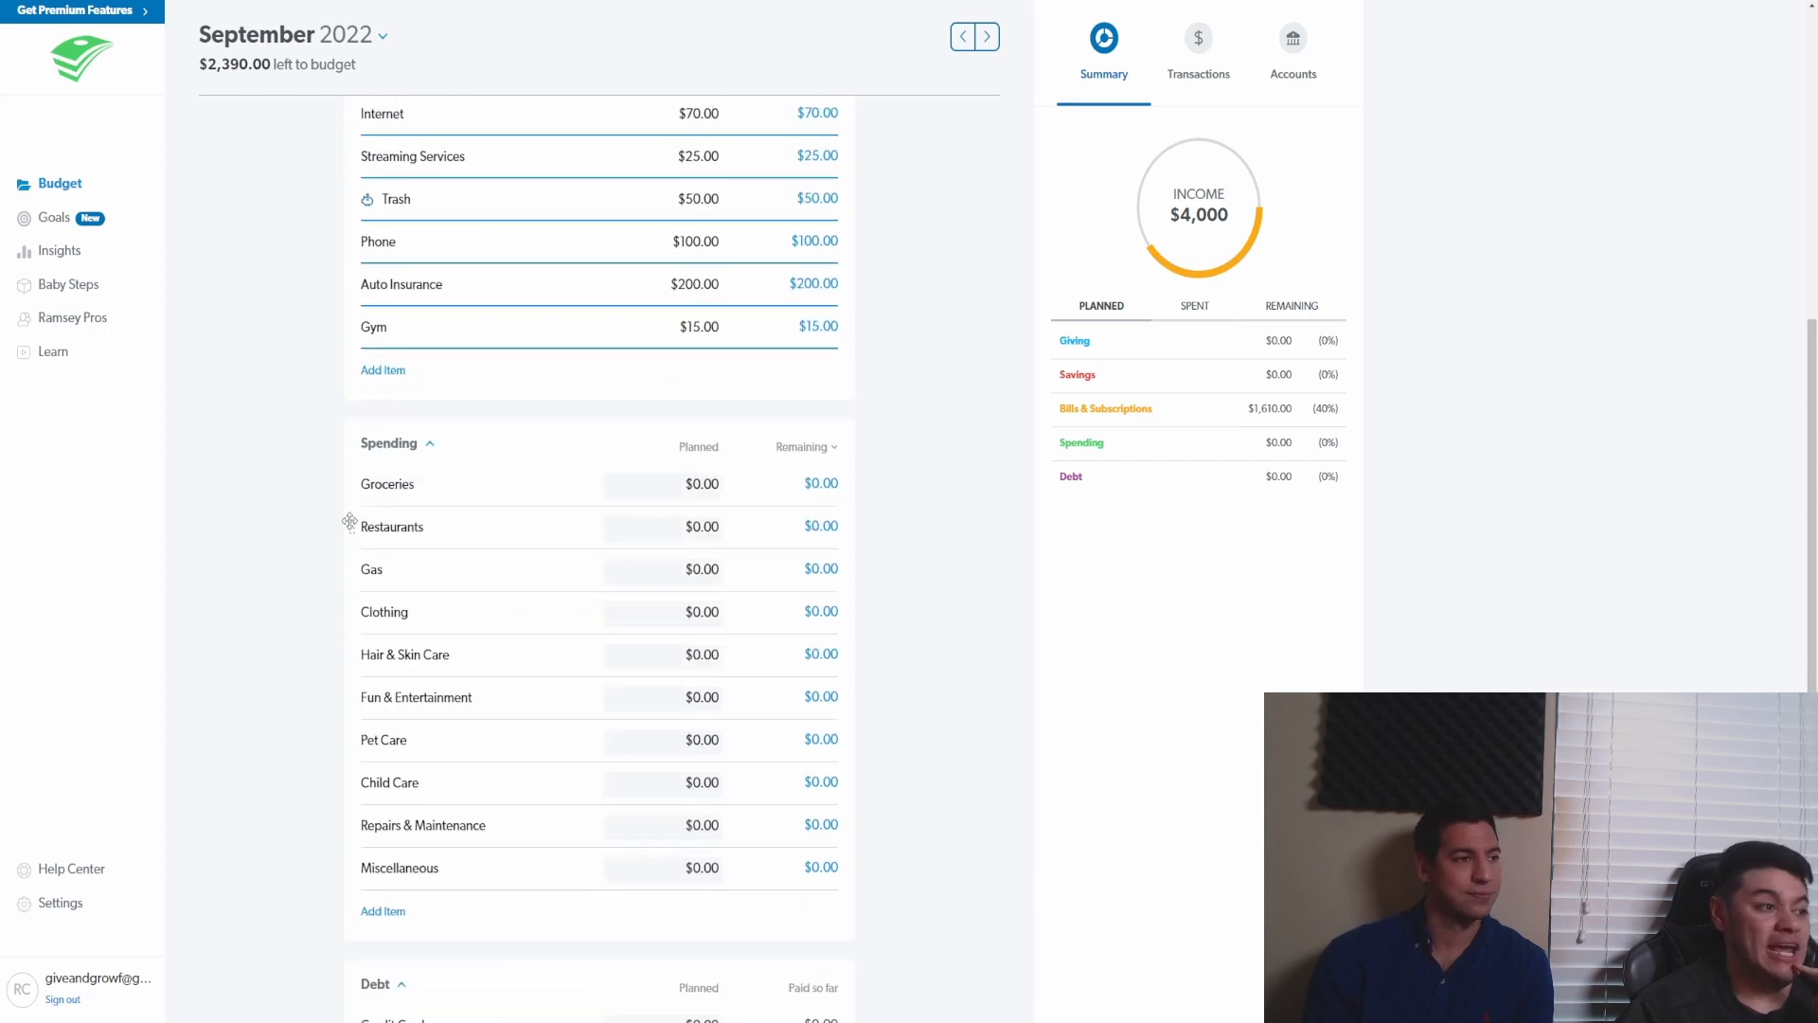
pyautogui.scroll(2, 350, 524)
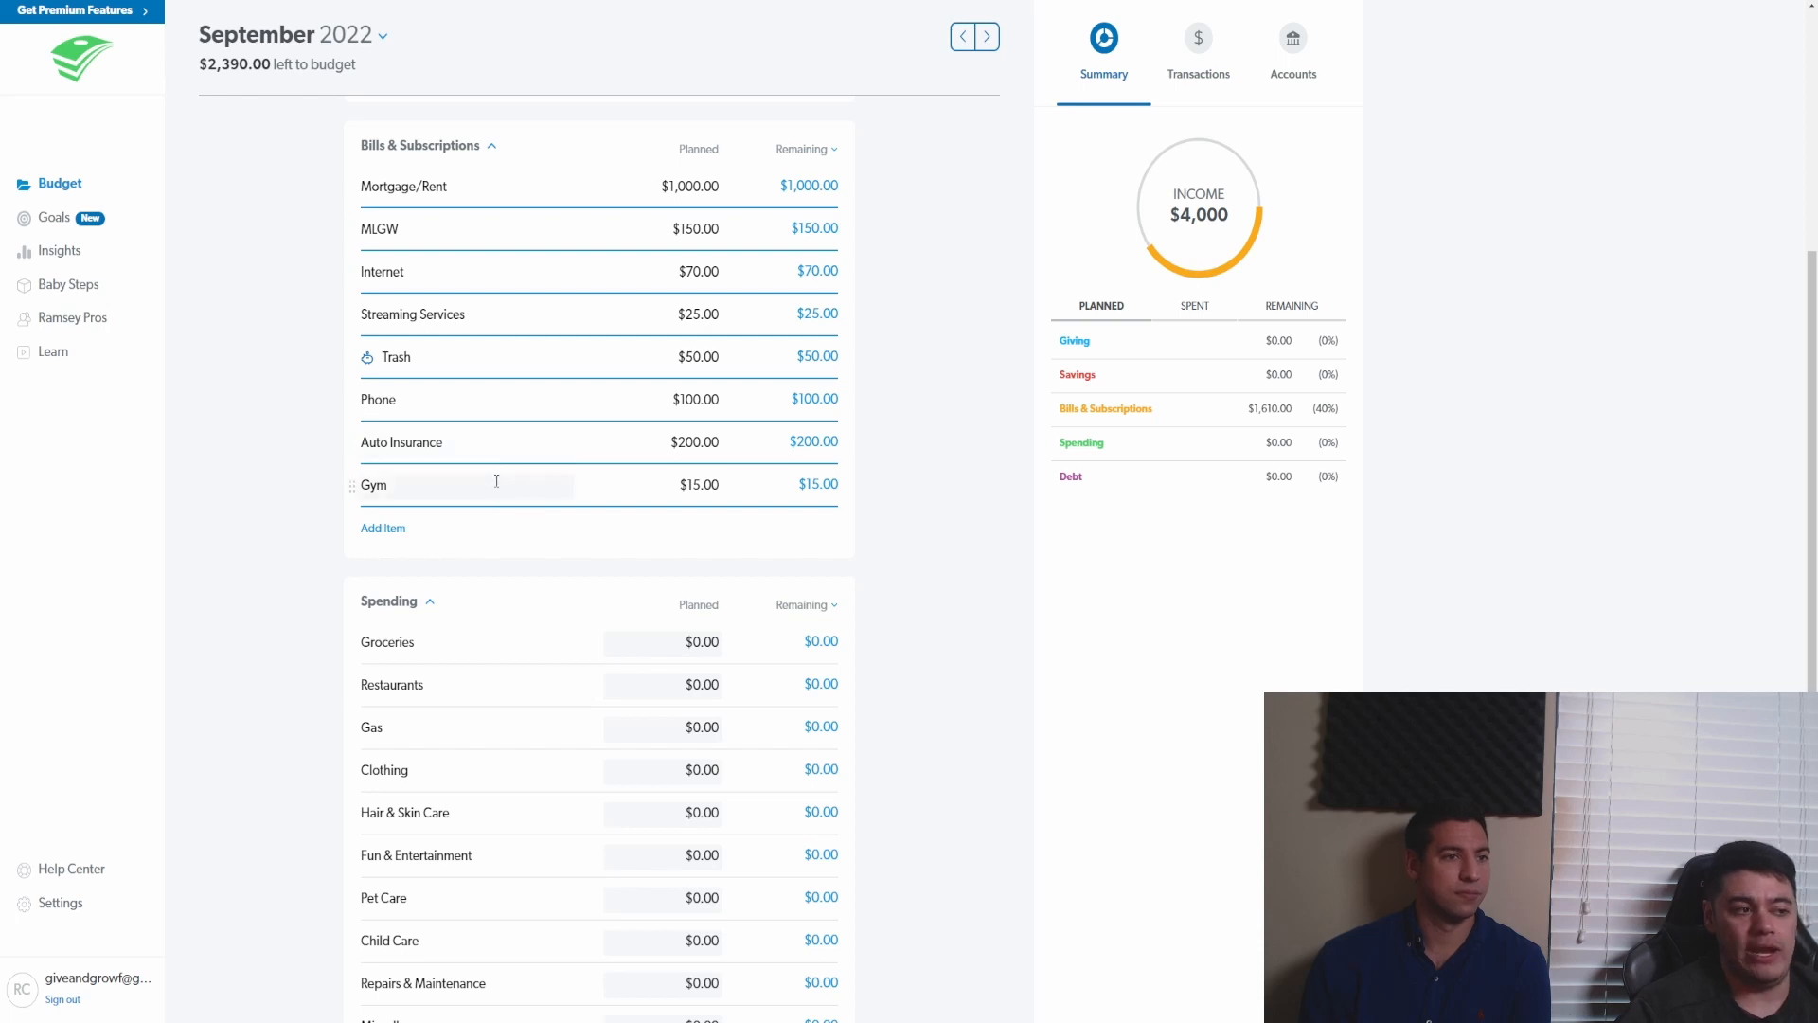
pyautogui.scroll(-2, 497, 481)
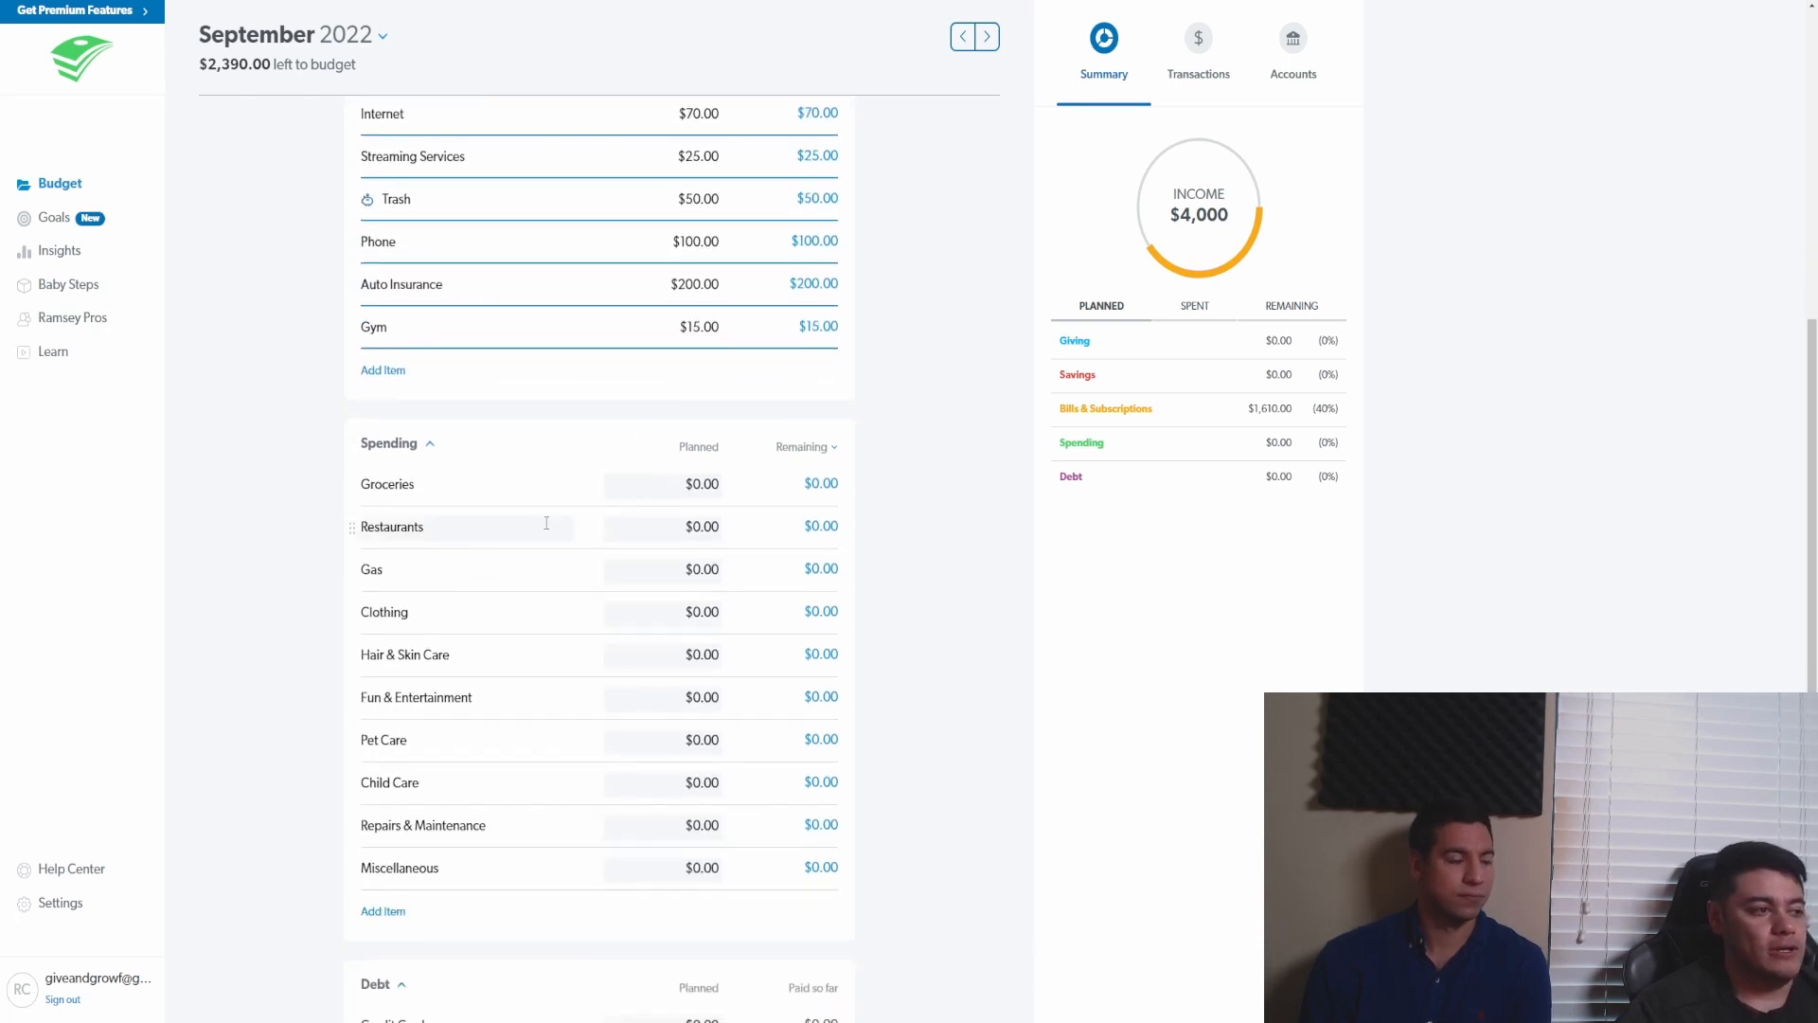
pyautogui.scroll(-1, 547, 523)
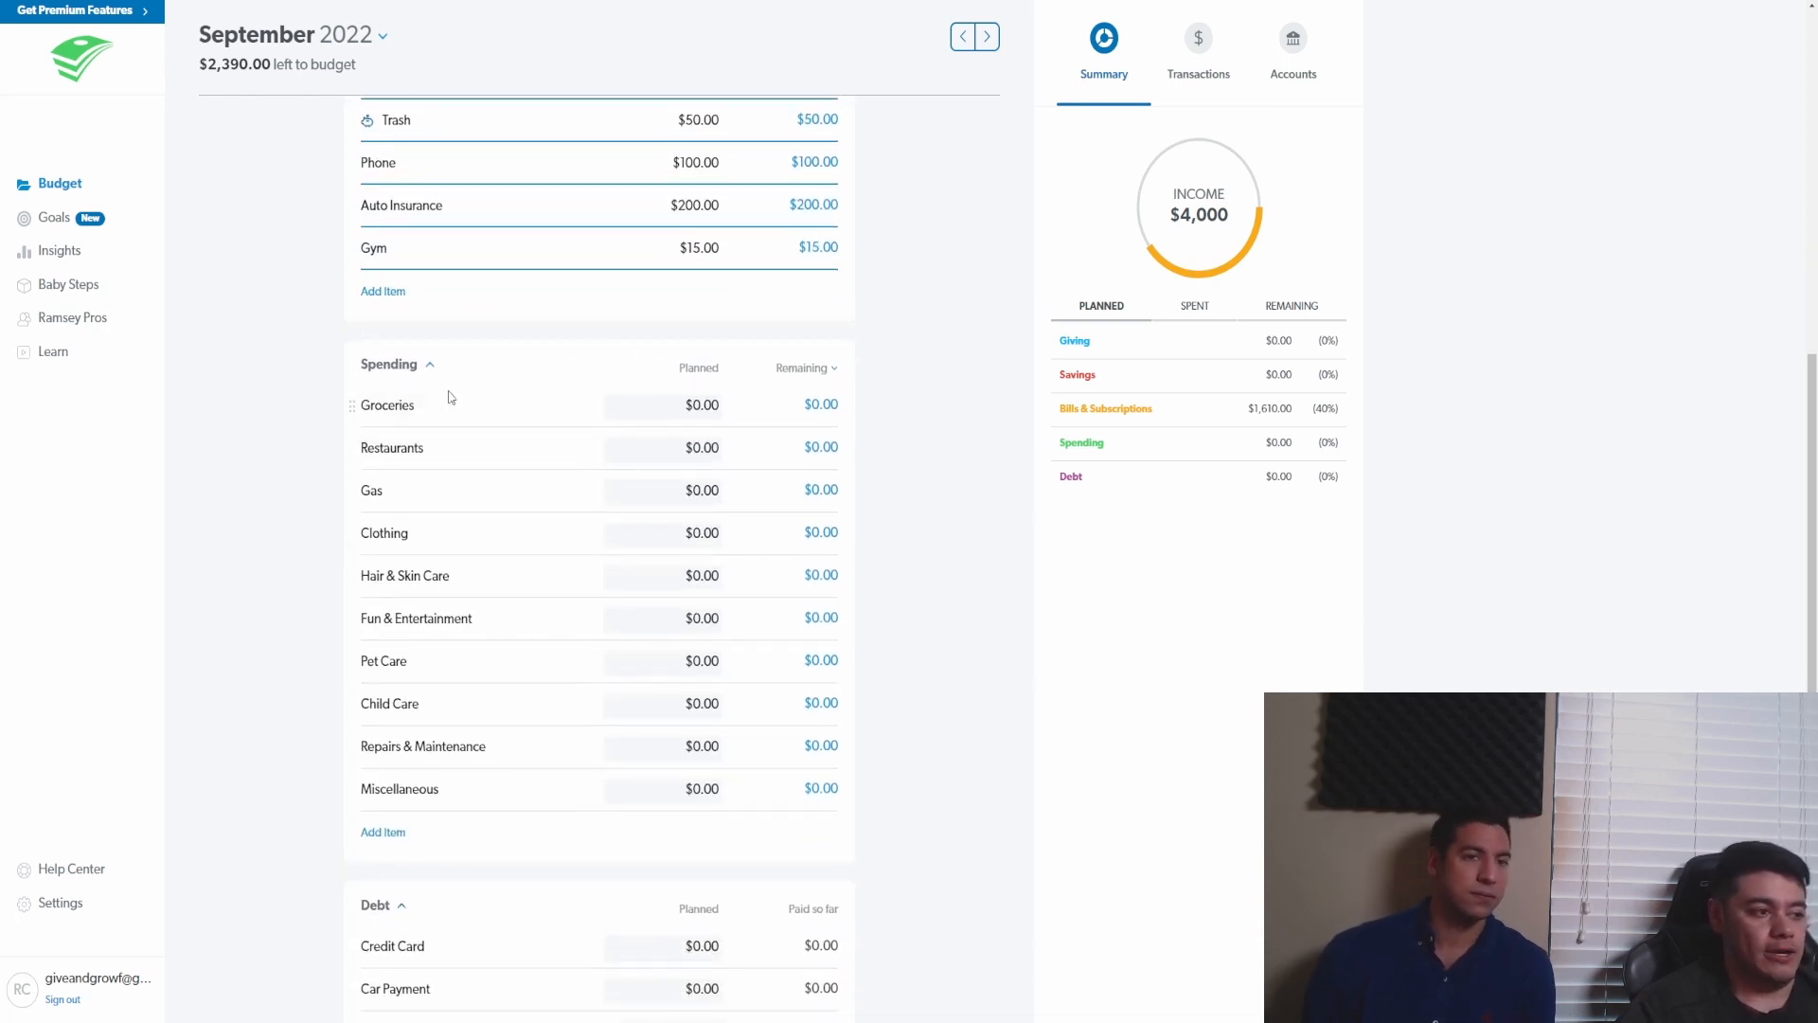
pyautogui.scroll(2, 414, 398)
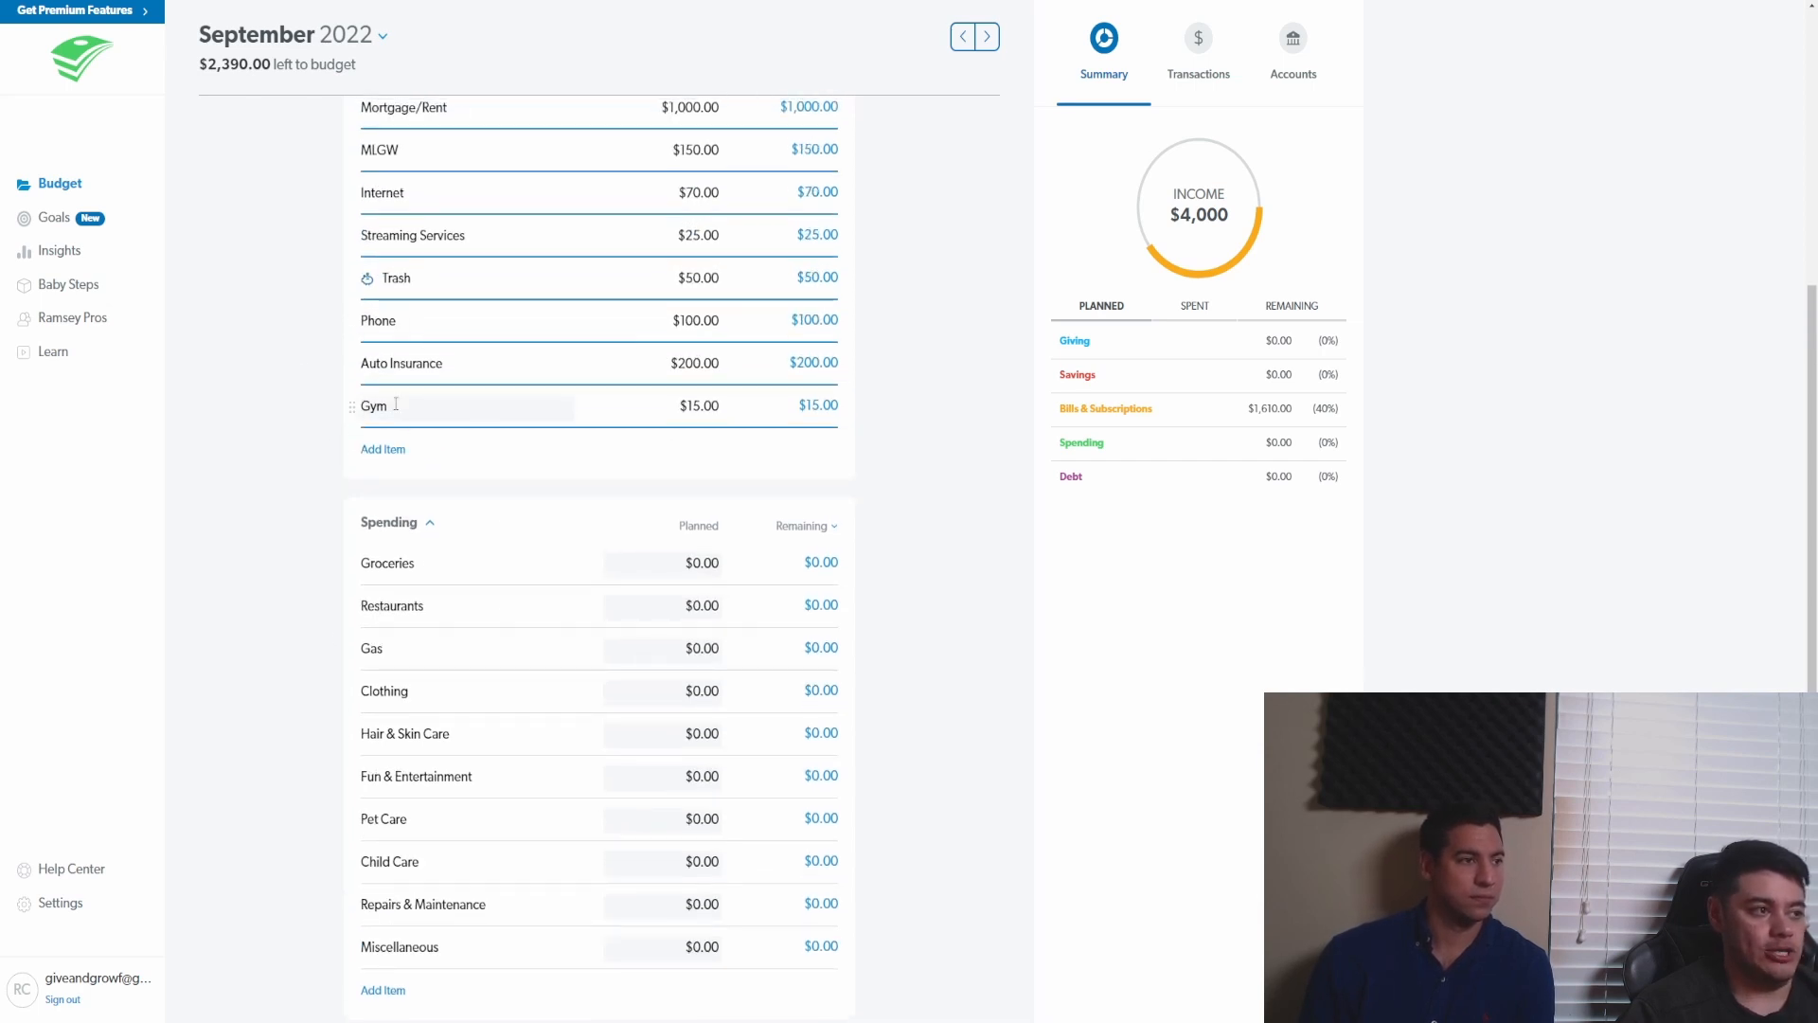
pyautogui.scroll(-1, 479, 564)
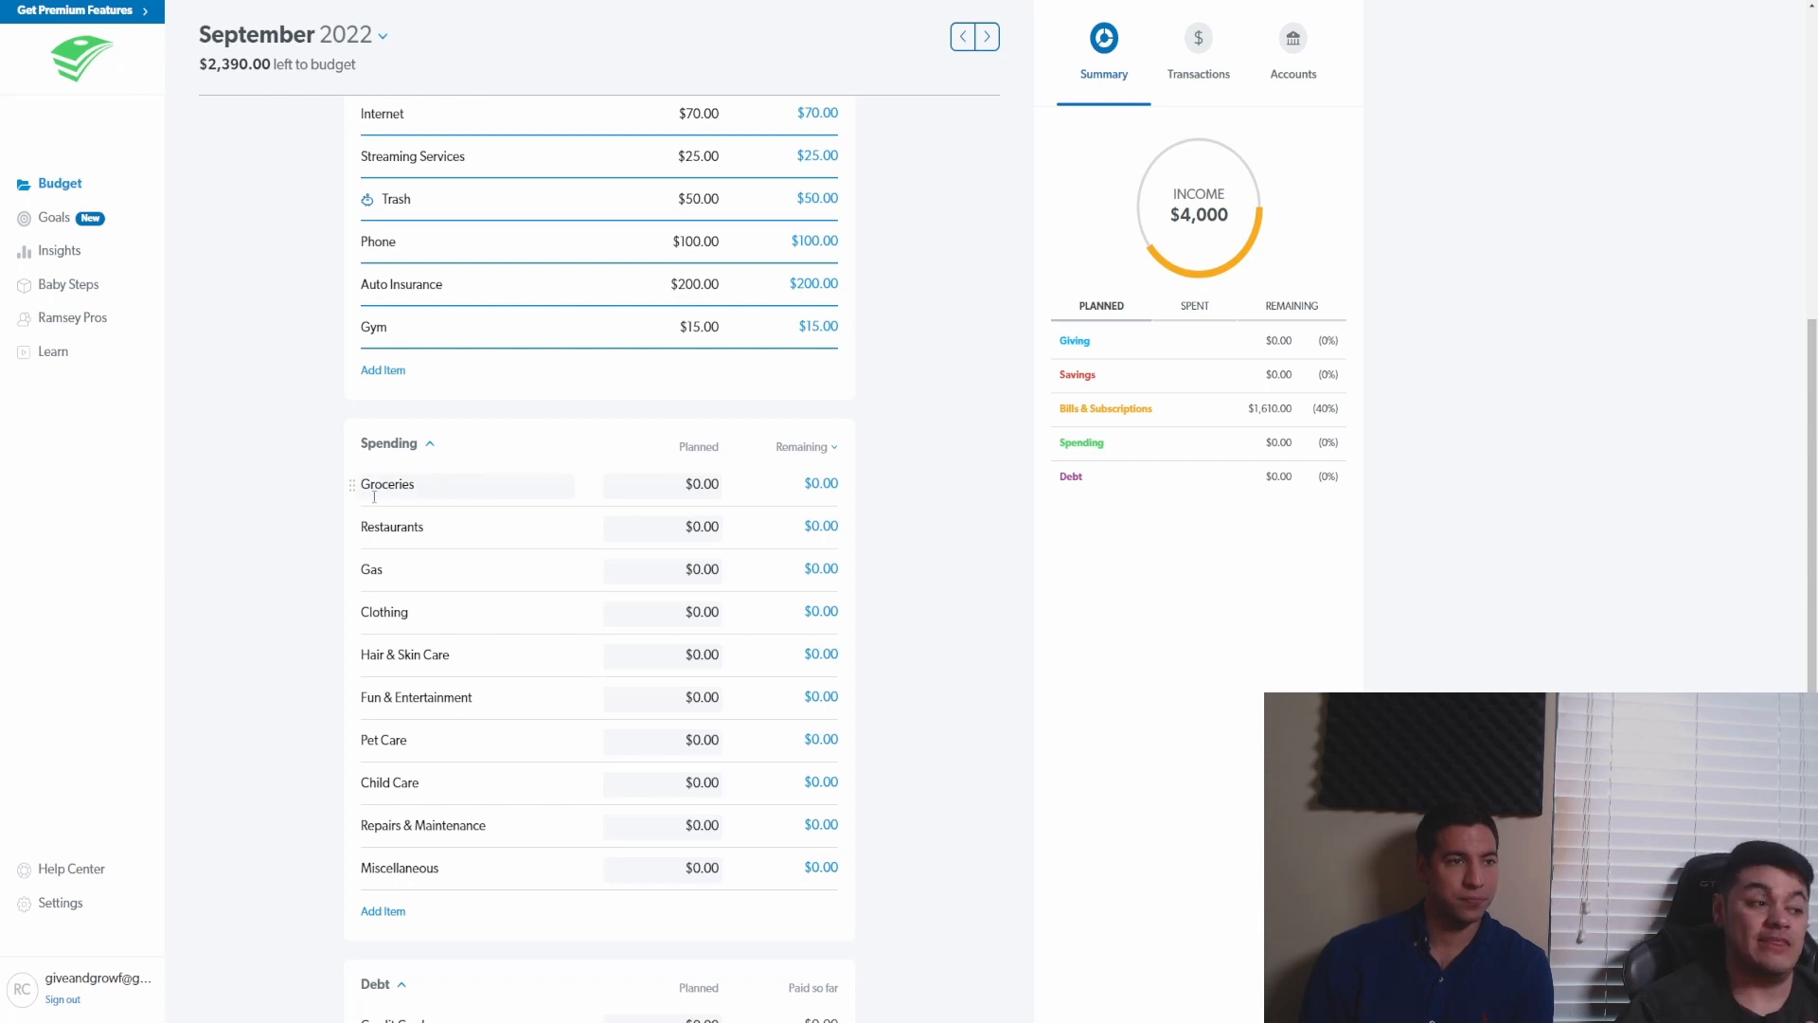
# - Set the planned amount for Groceries under Spending to $1,000
pyautogui.scroll(-1, 374, 497)
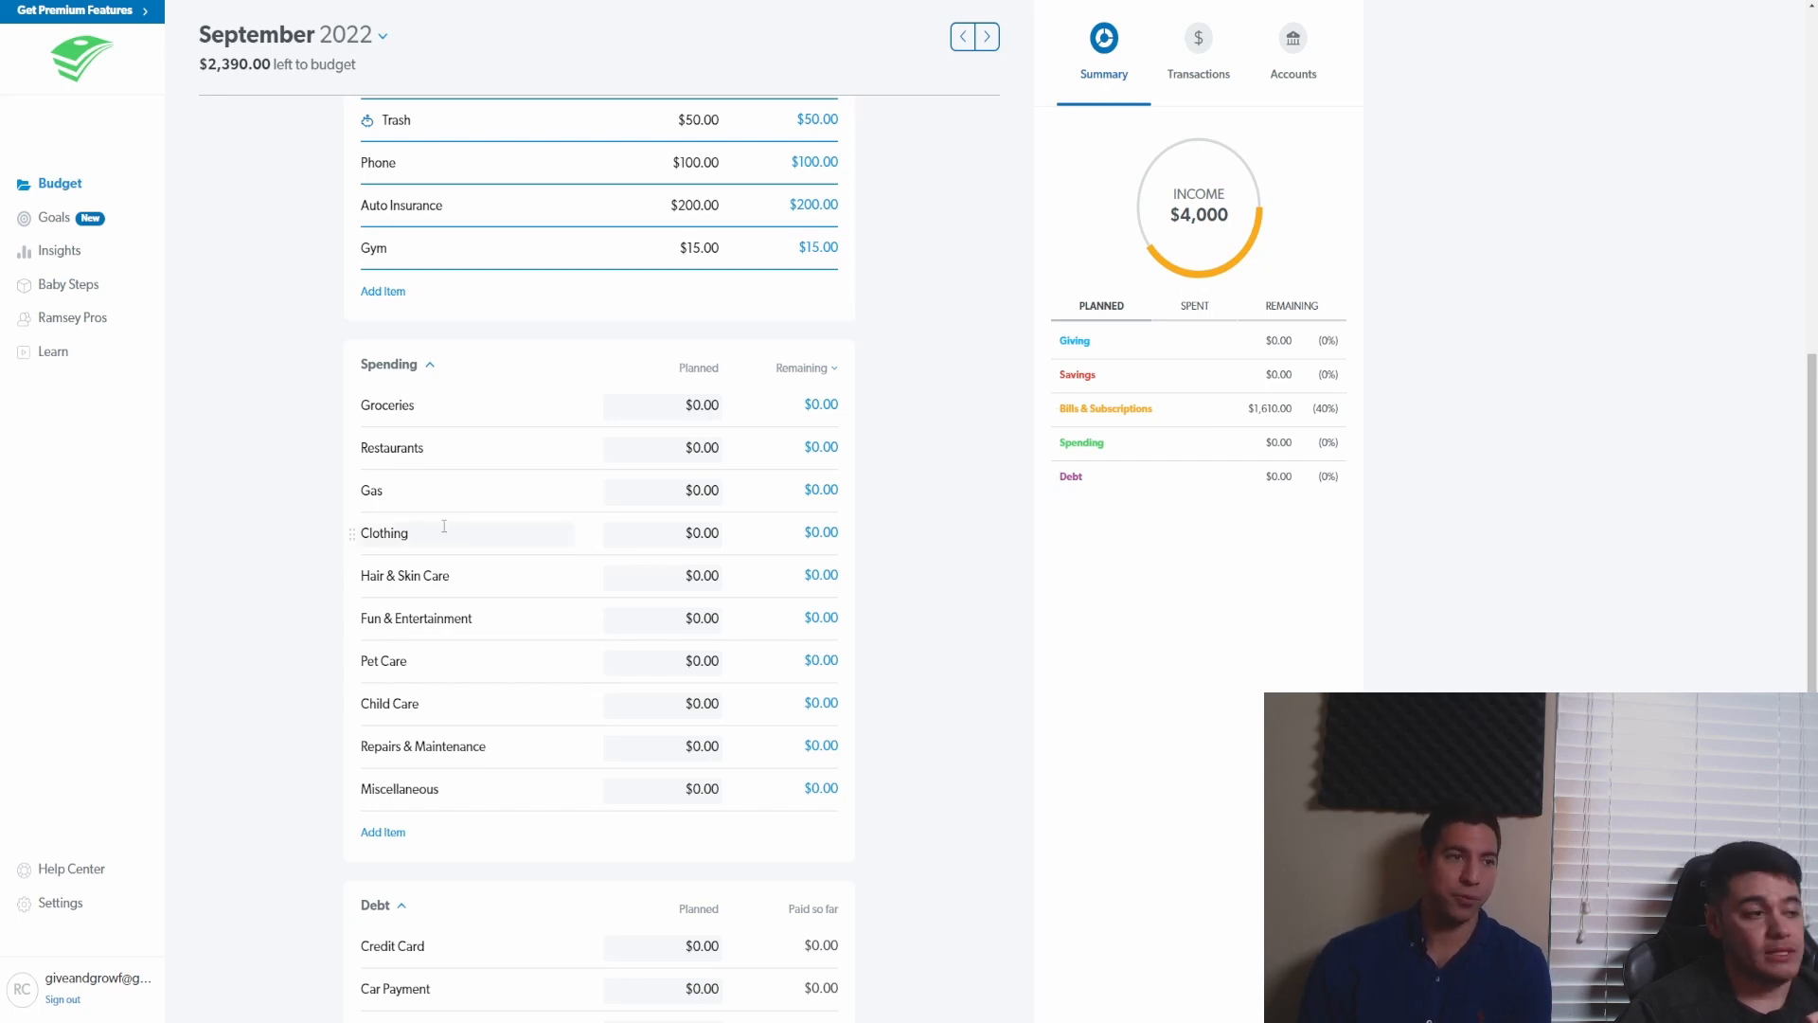
pyautogui.scroll(-1, 294, 422)
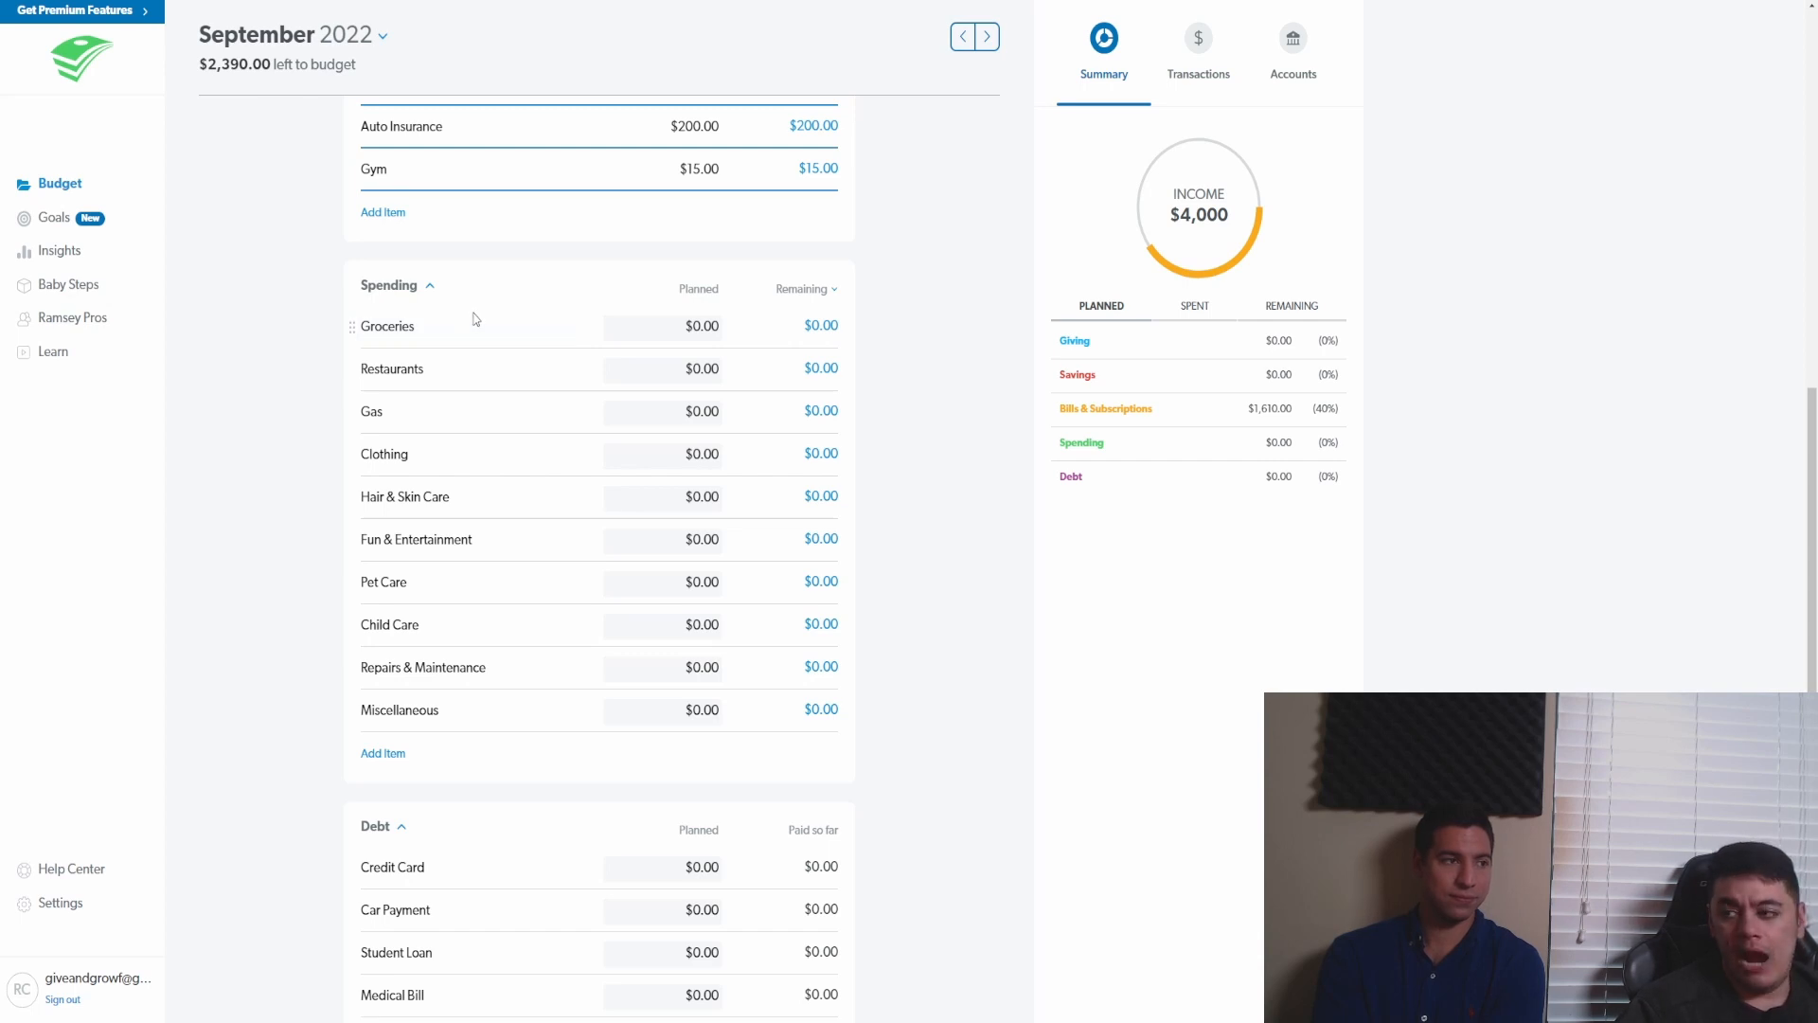
pyautogui.click(715, 325)
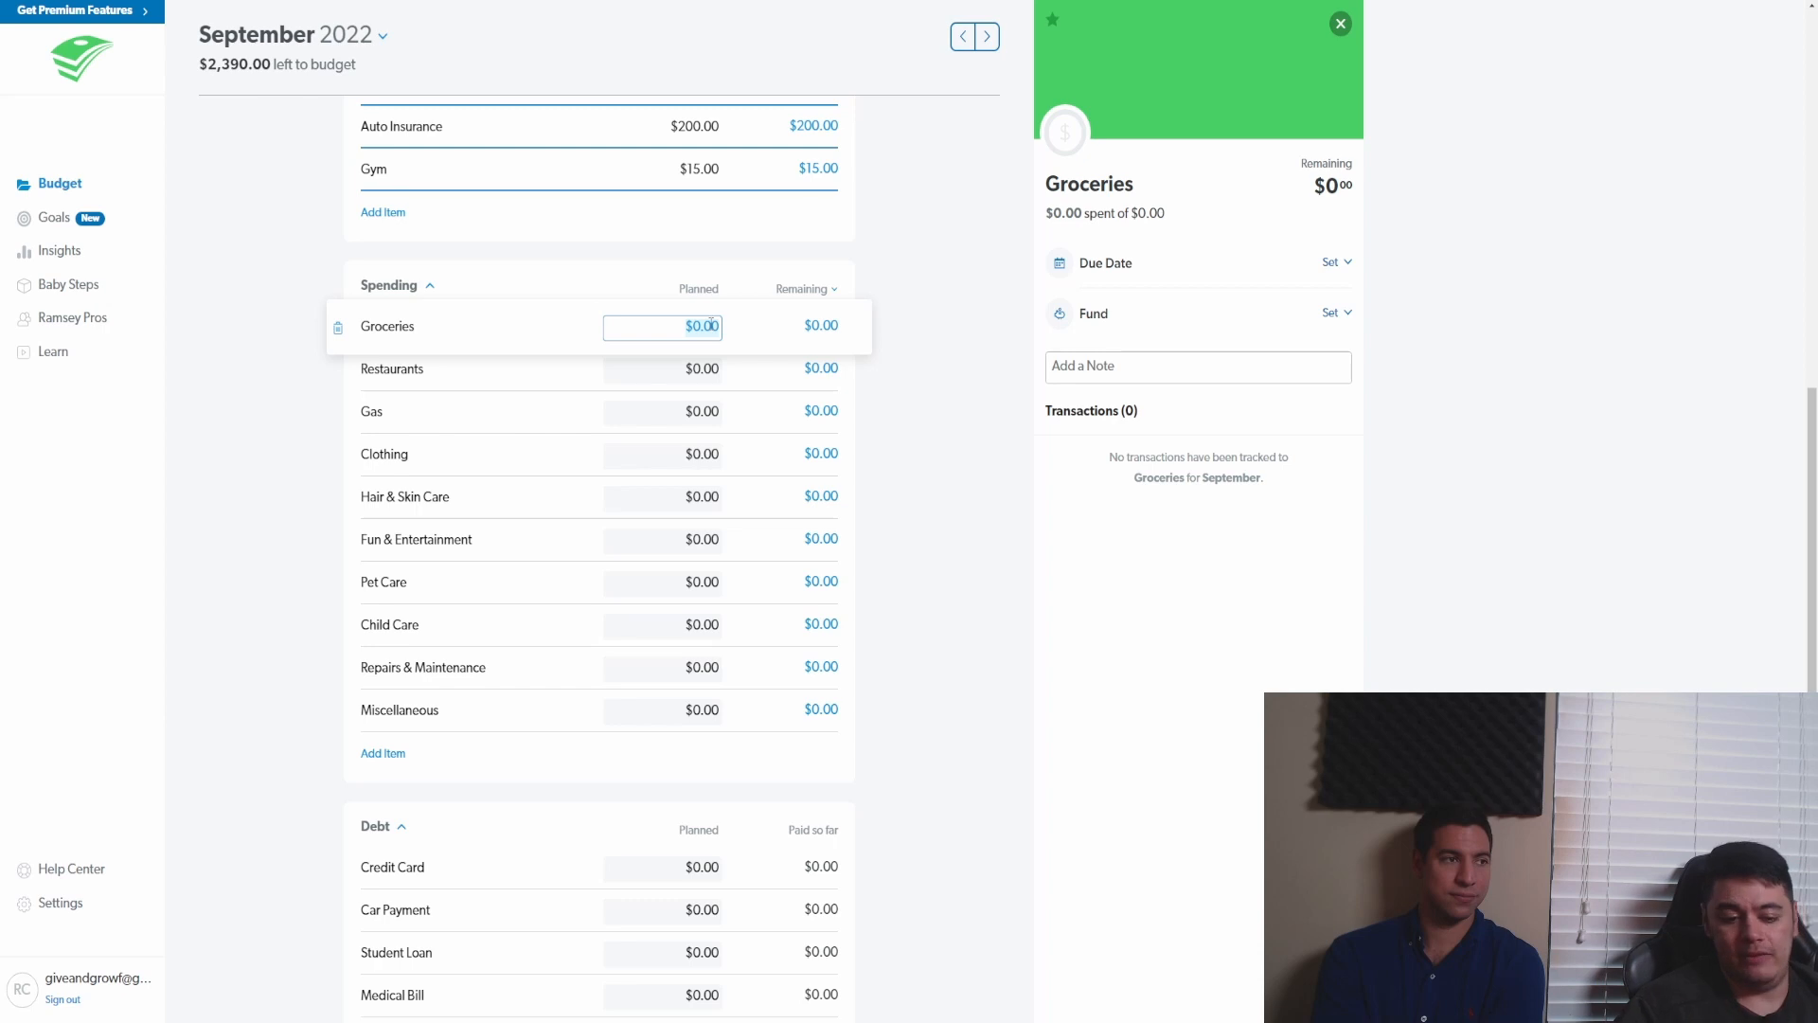
pyautogui.write('1000')
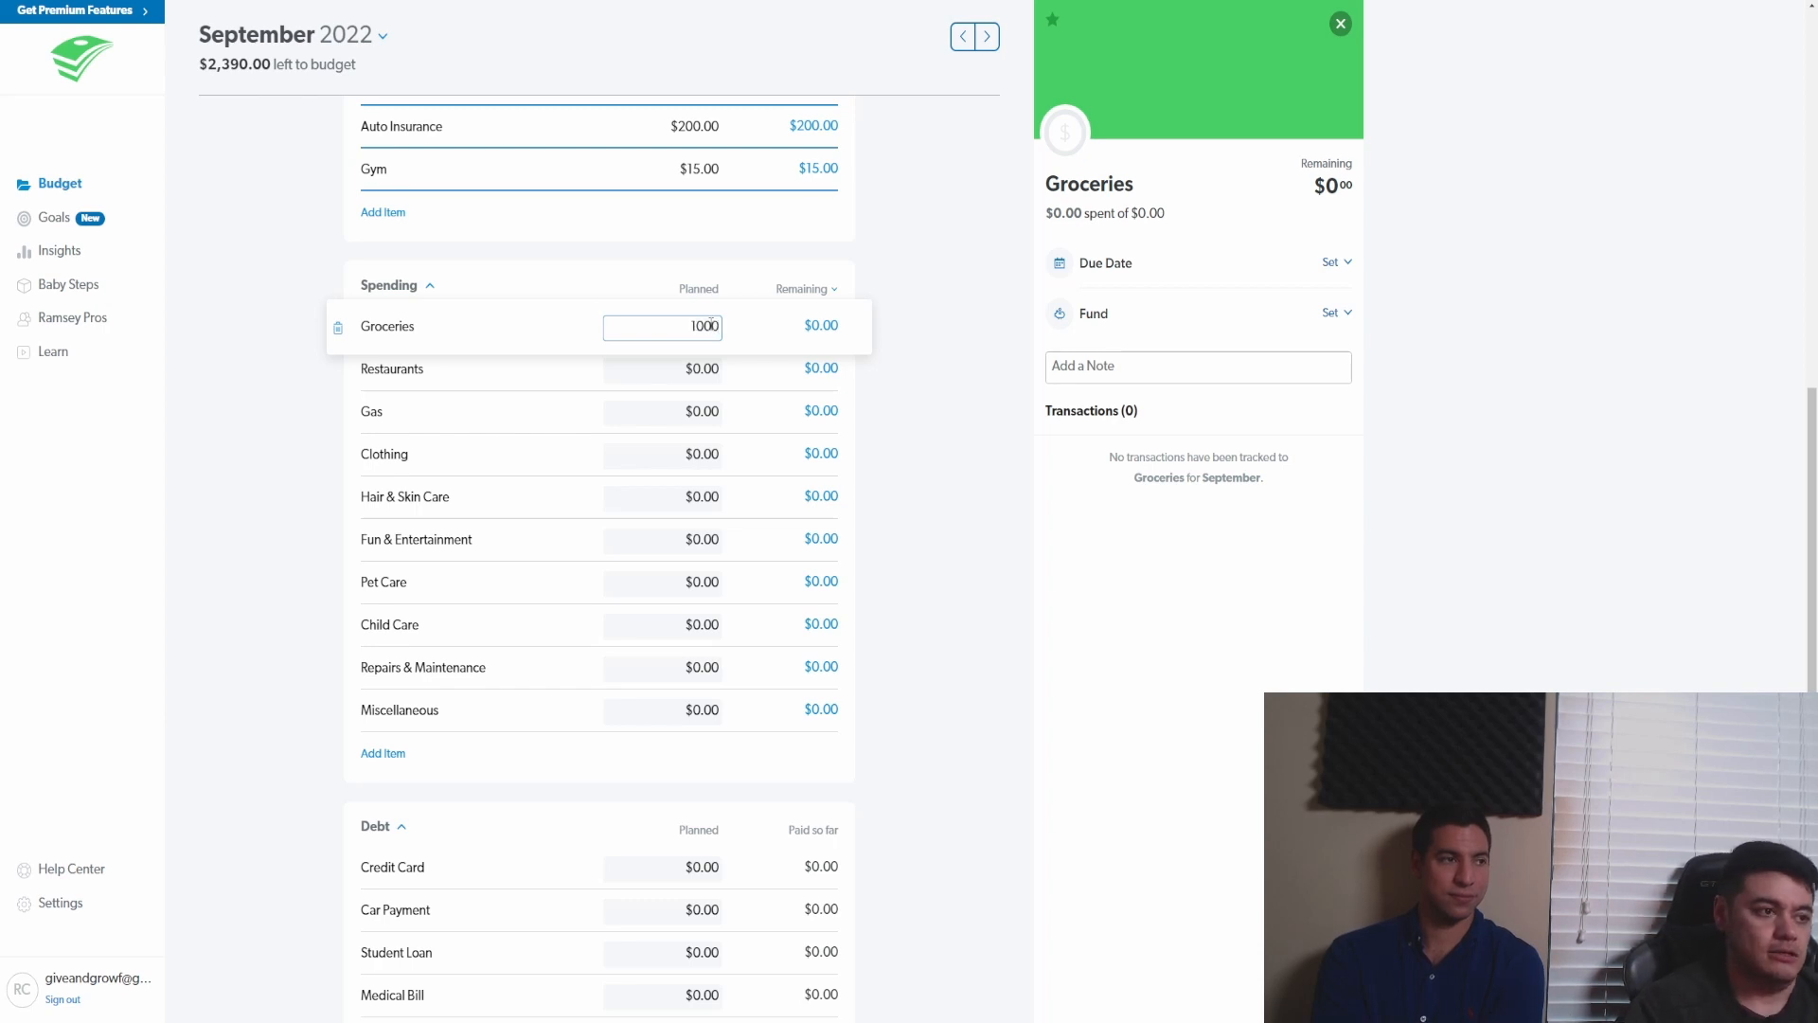
pyautogui.click(296, 479)
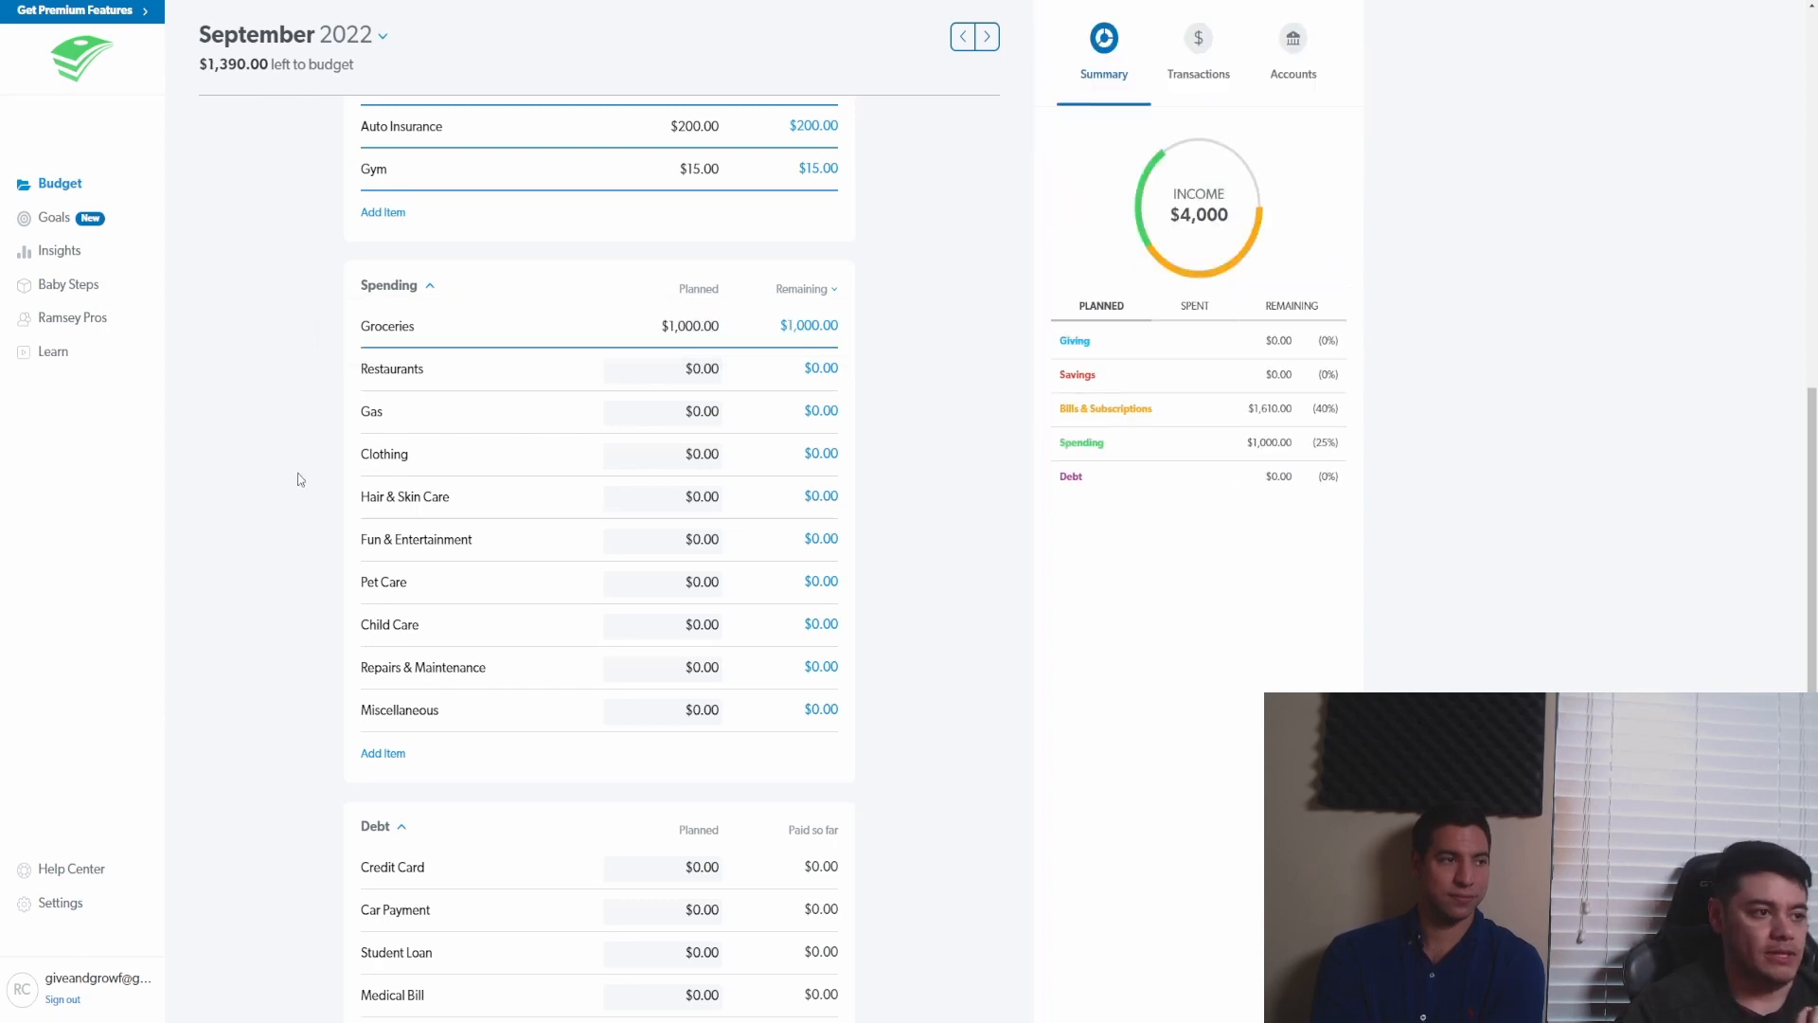
# - Set the planned amount for Restaurants under Spending to $300
pyautogui.click(714, 369)
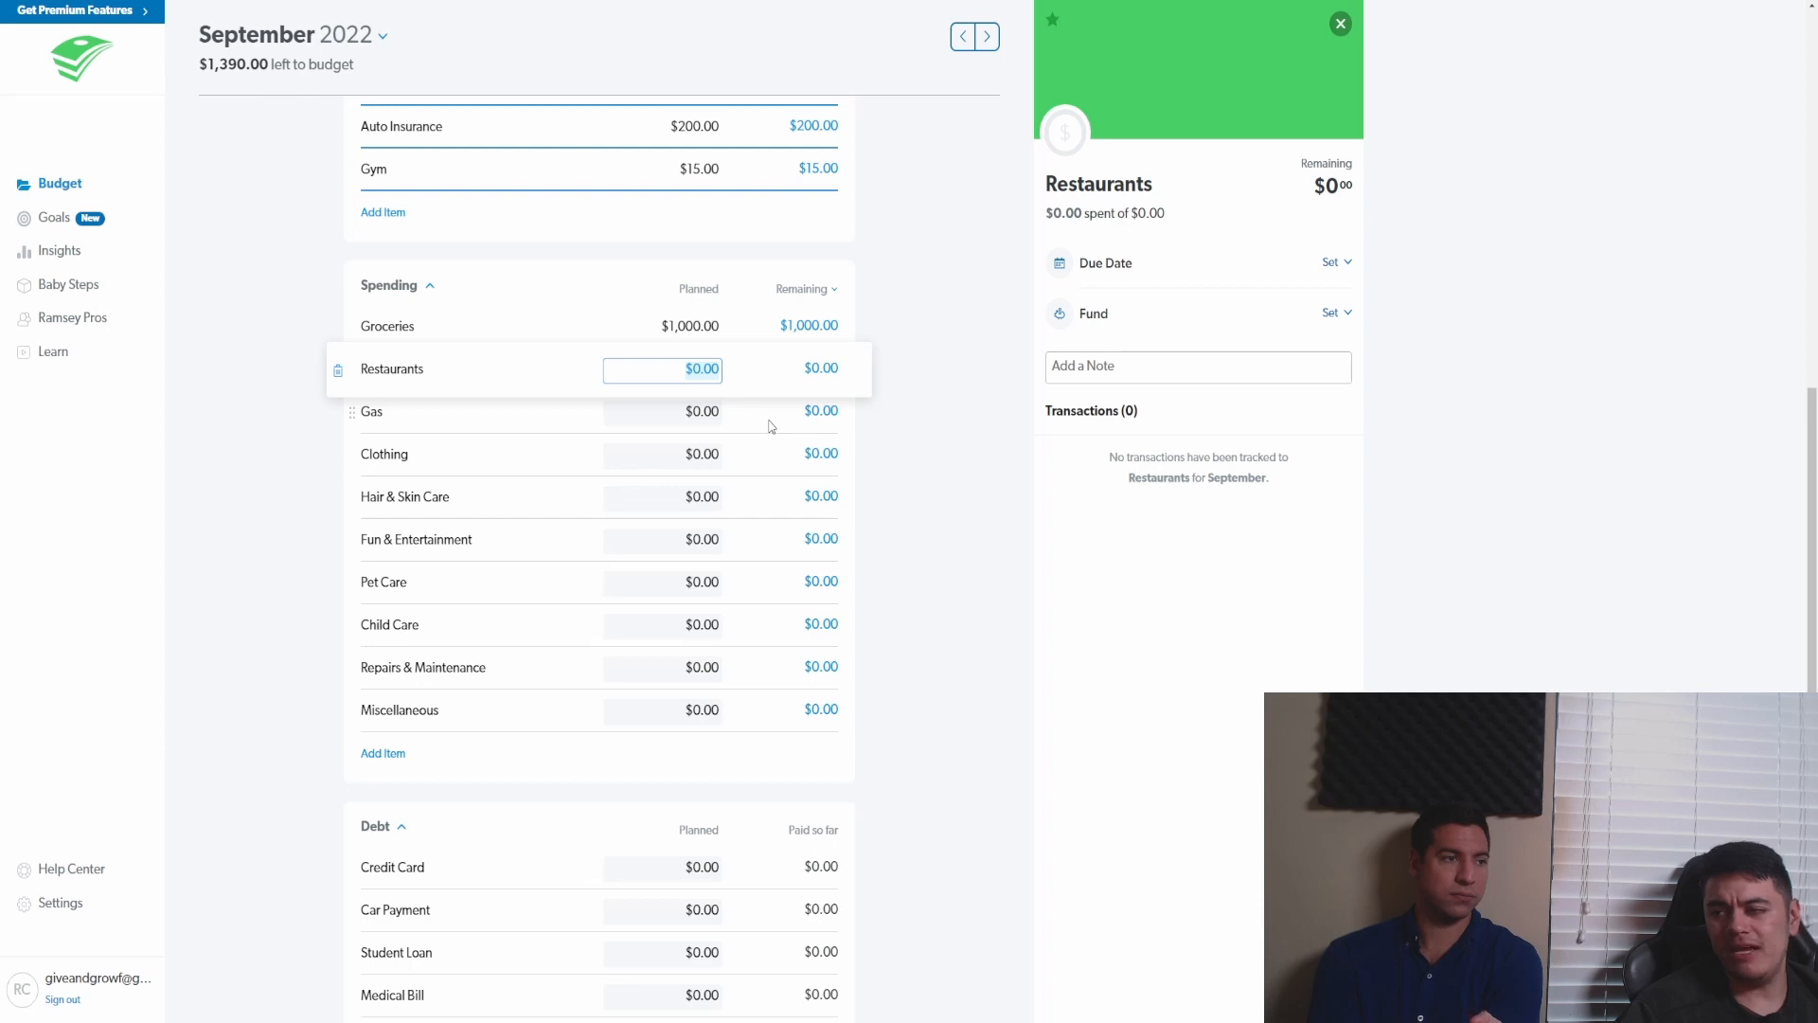
pyautogui.click(710, 378)
pyautogui.doubleClick(712, 369)
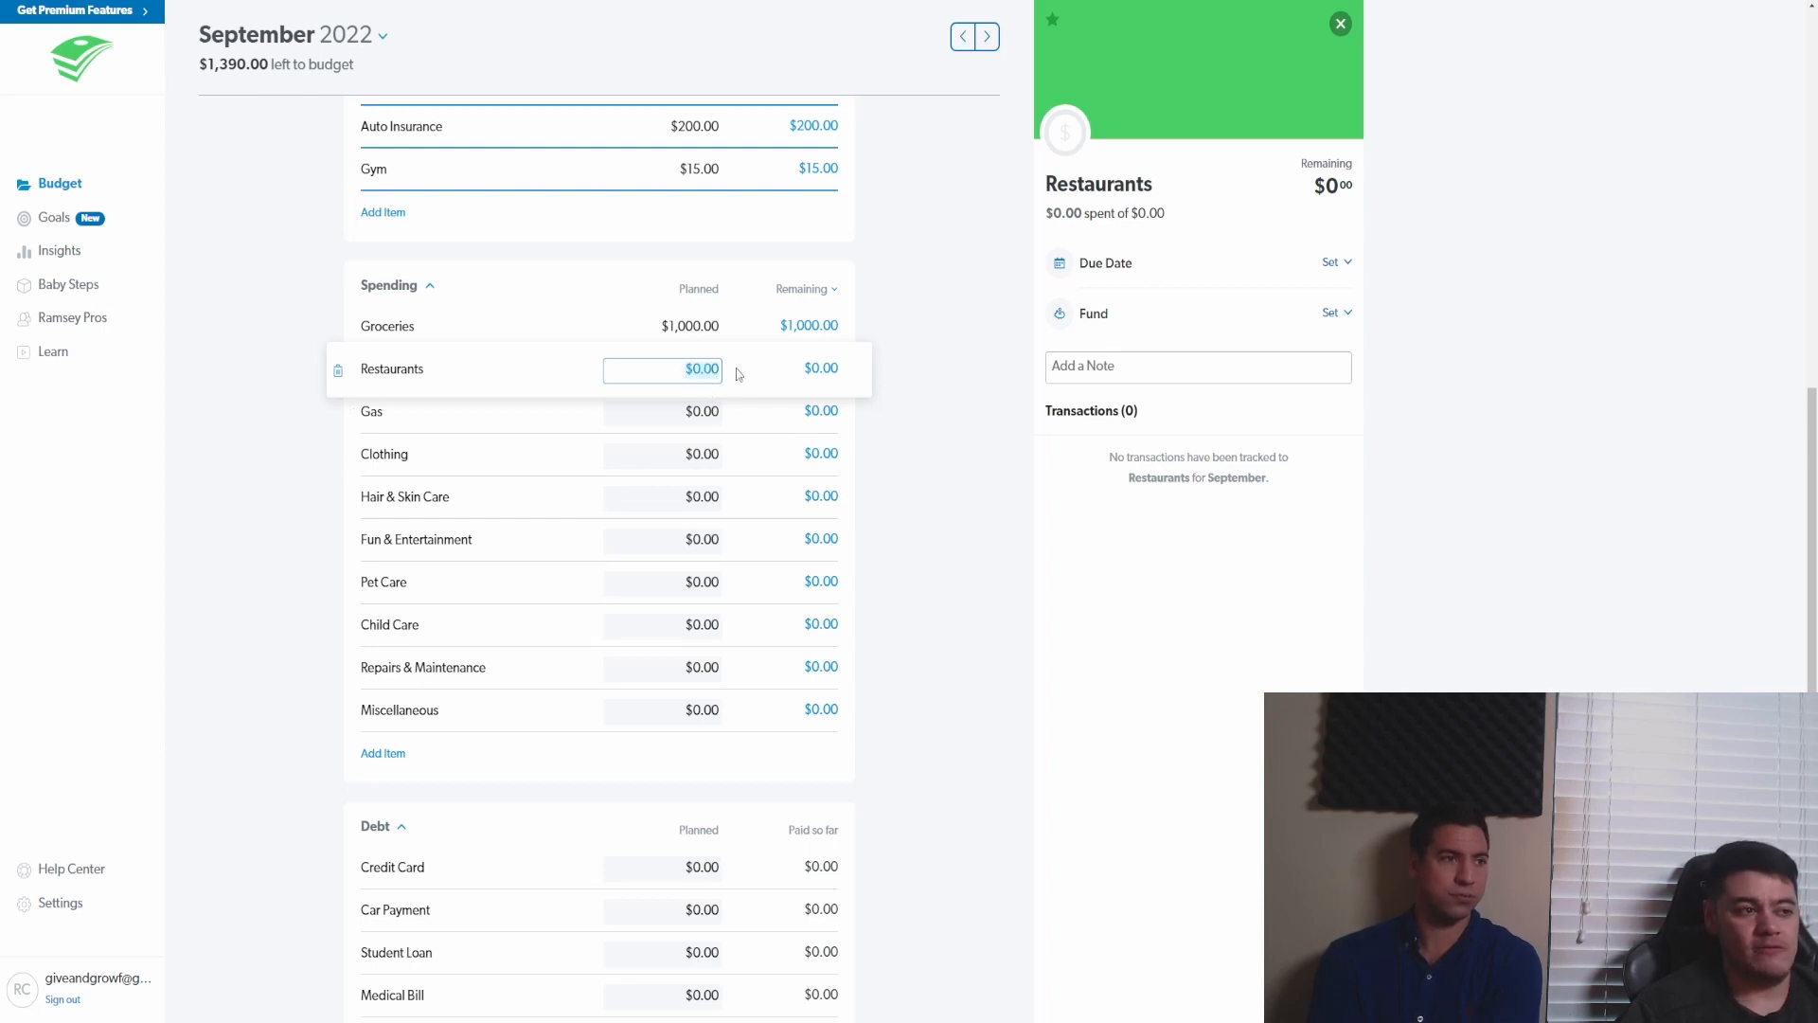
pyautogui.write('300')
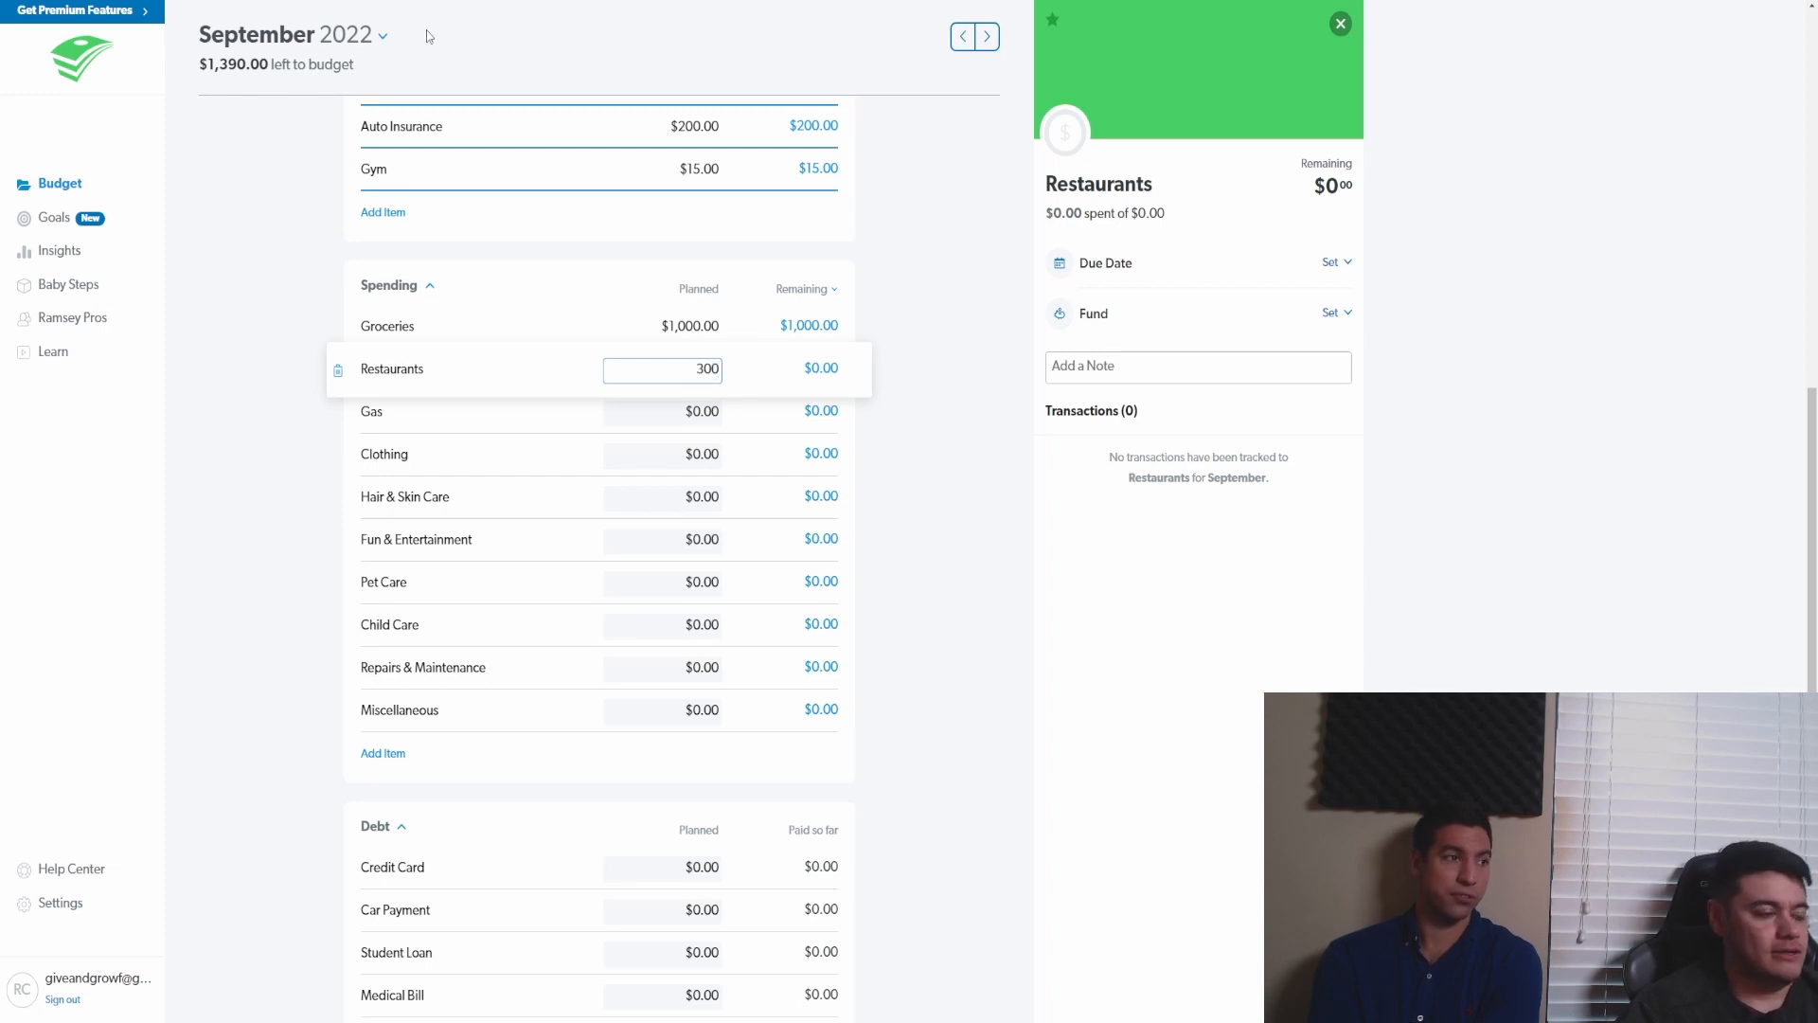
pyautogui.click(268, 386)
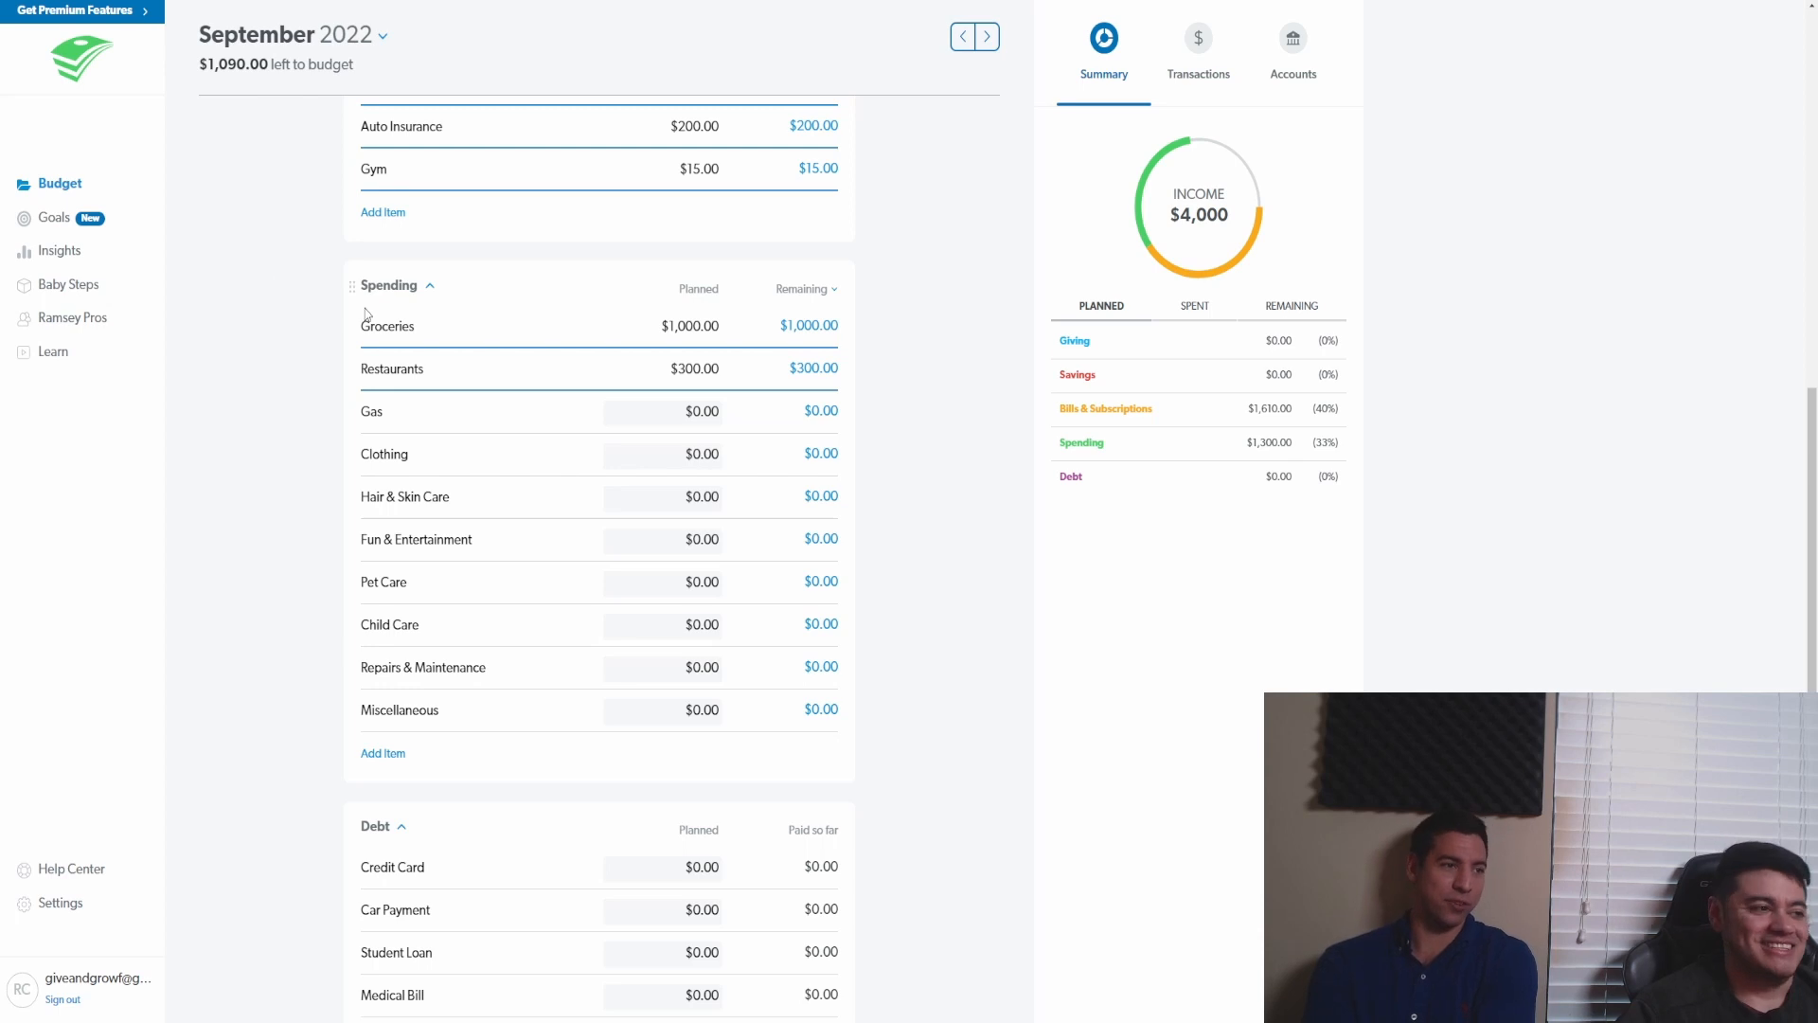
# - Set the planned amount for Gas under Spending to $200
pyautogui.click(713, 415)
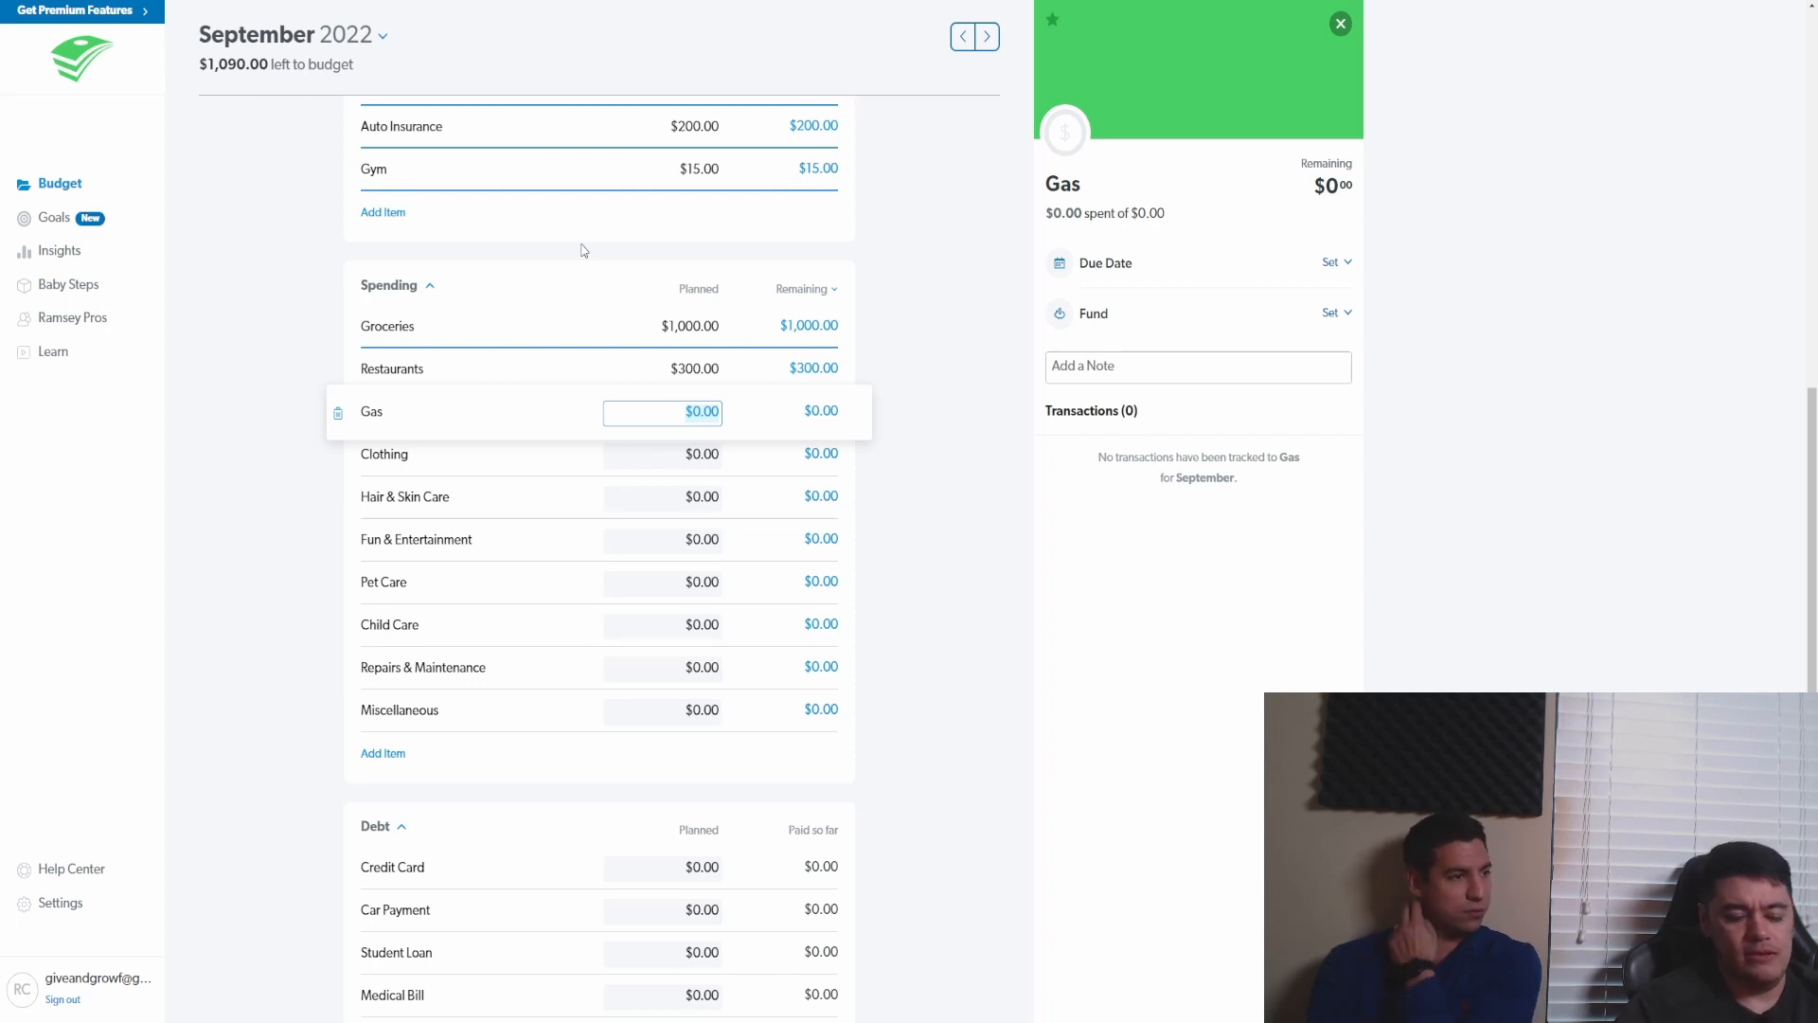
pyautogui.write('200')
pyautogui.click(297, 492)
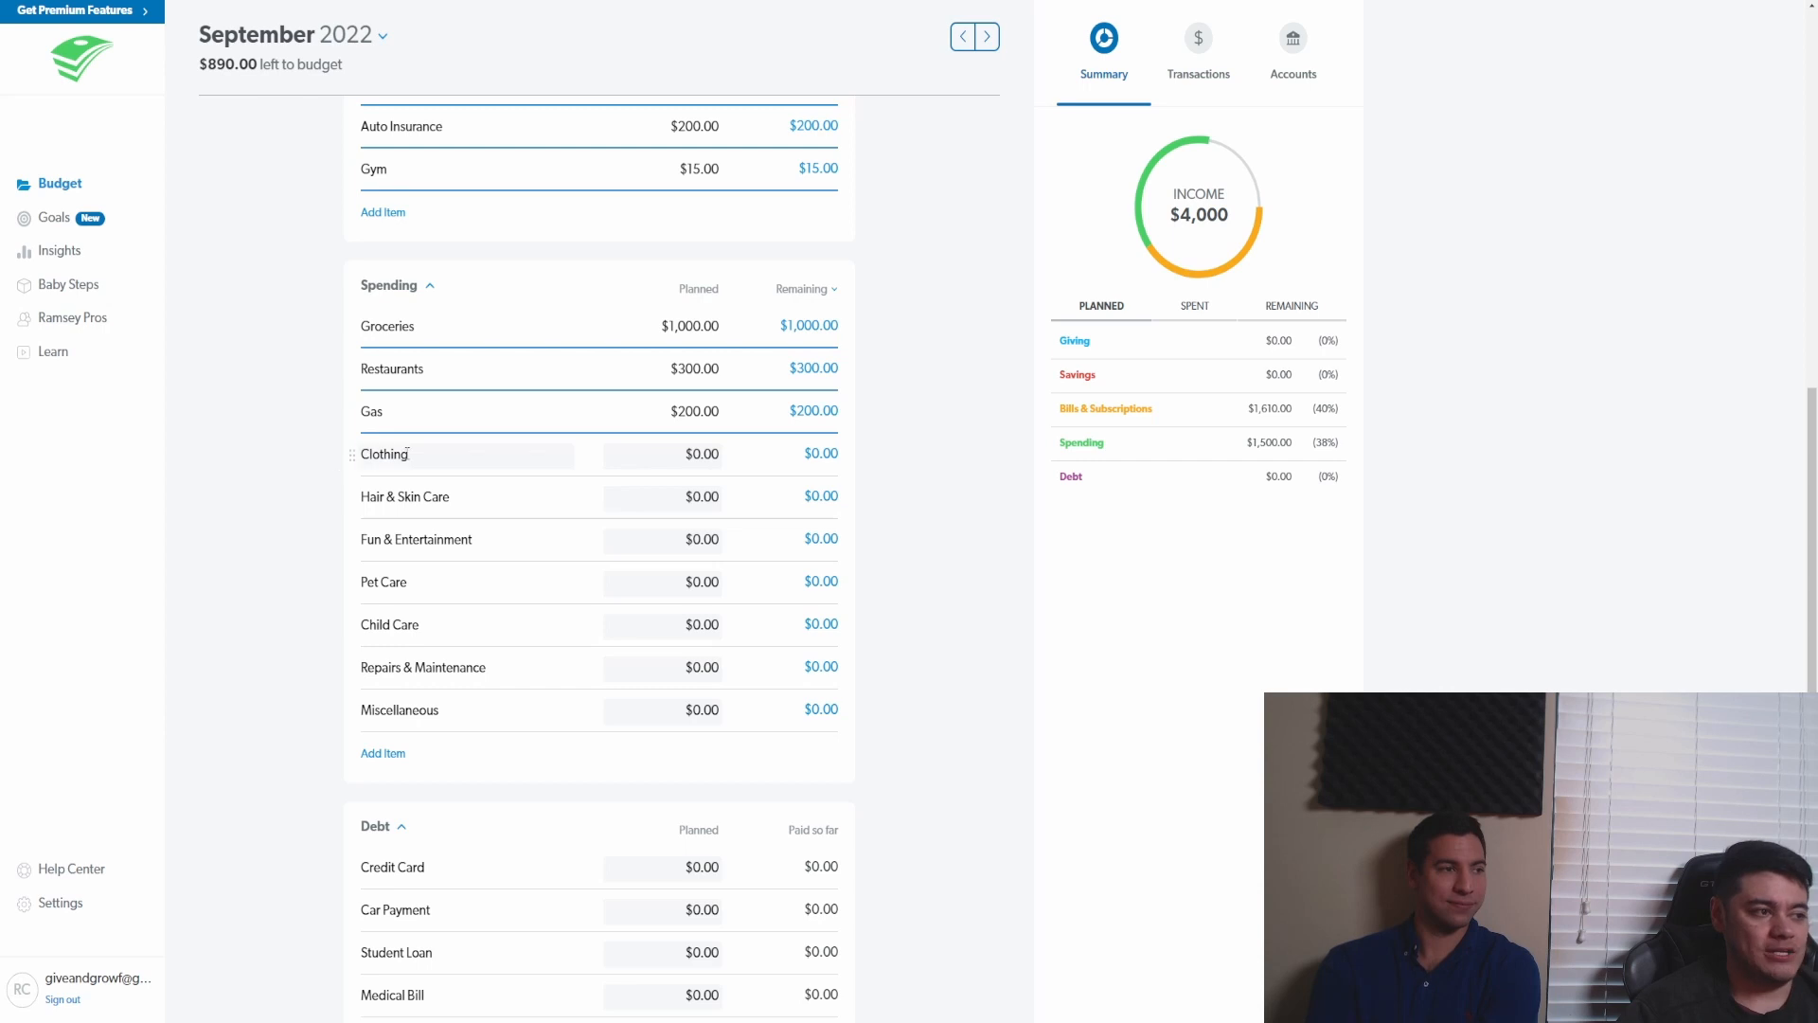
pyautogui.click(352, 458)
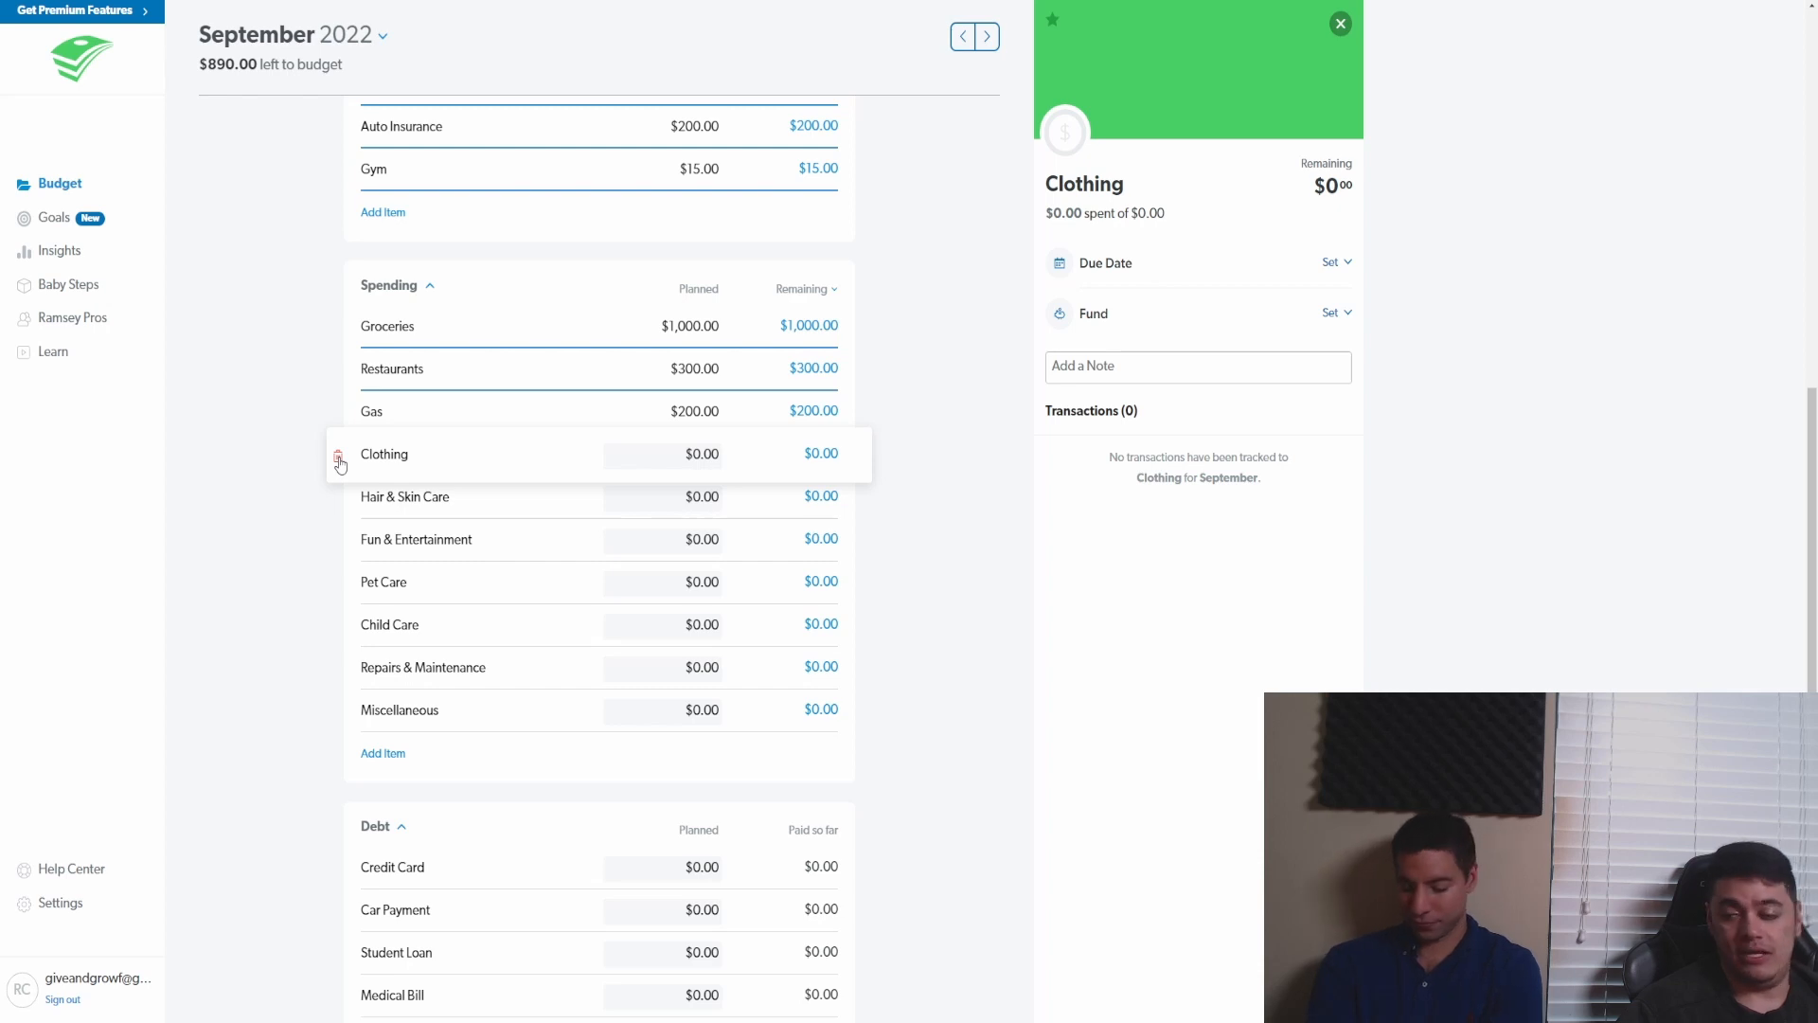
pyautogui.click(338, 458)
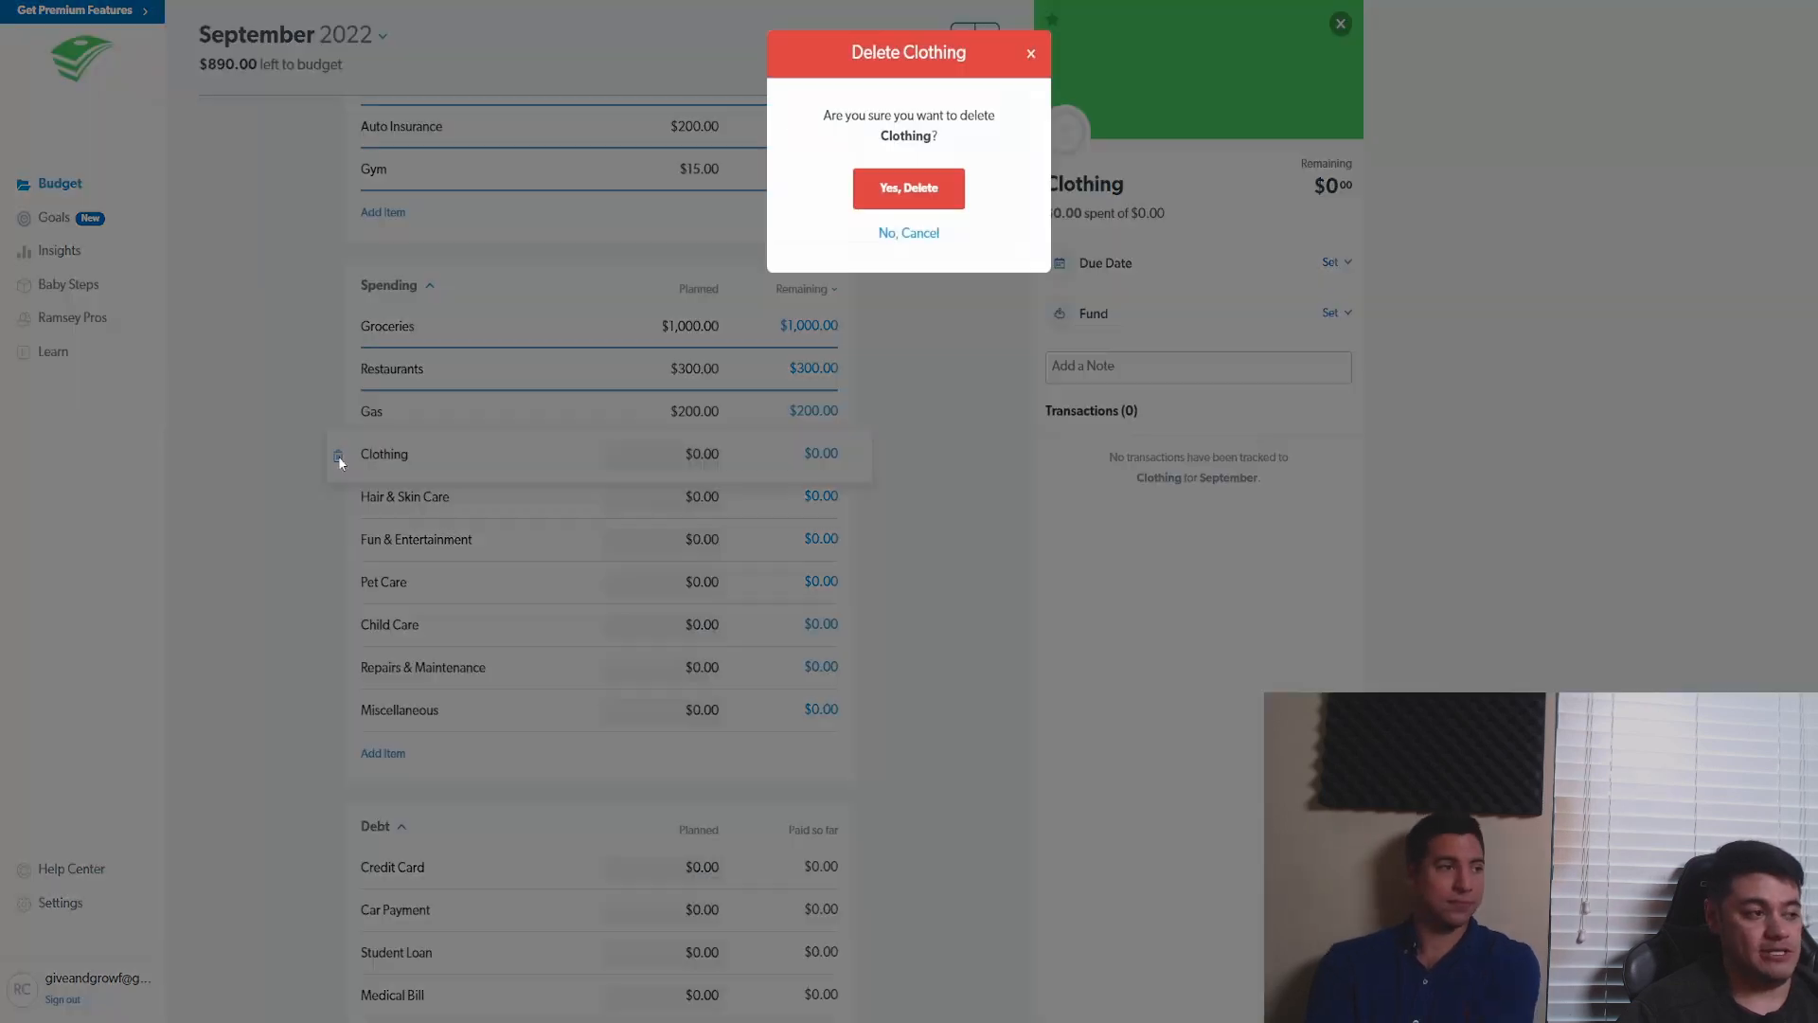
pyautogui.click(884, 236)
# - Rename the Clothing item under Spending to "Play"
pyautogui.click(436, 454)
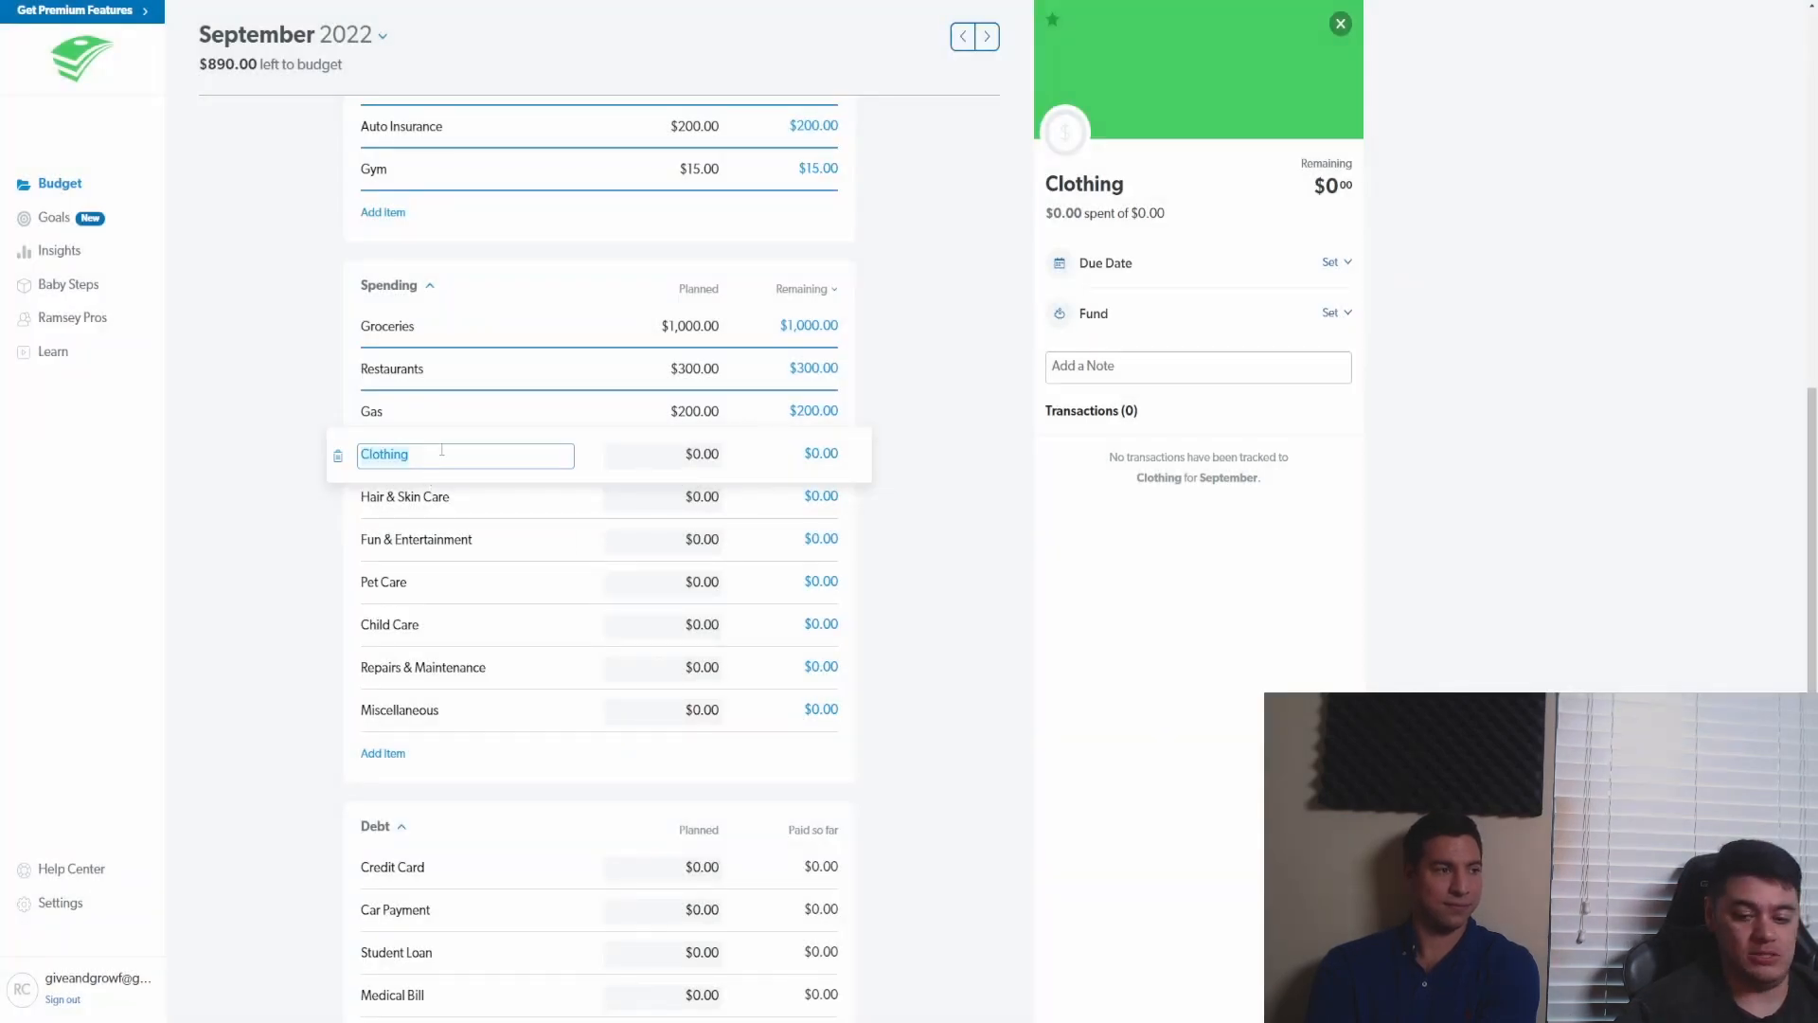
pyautogui.press('BackSpace')
pyautogui.write('P')
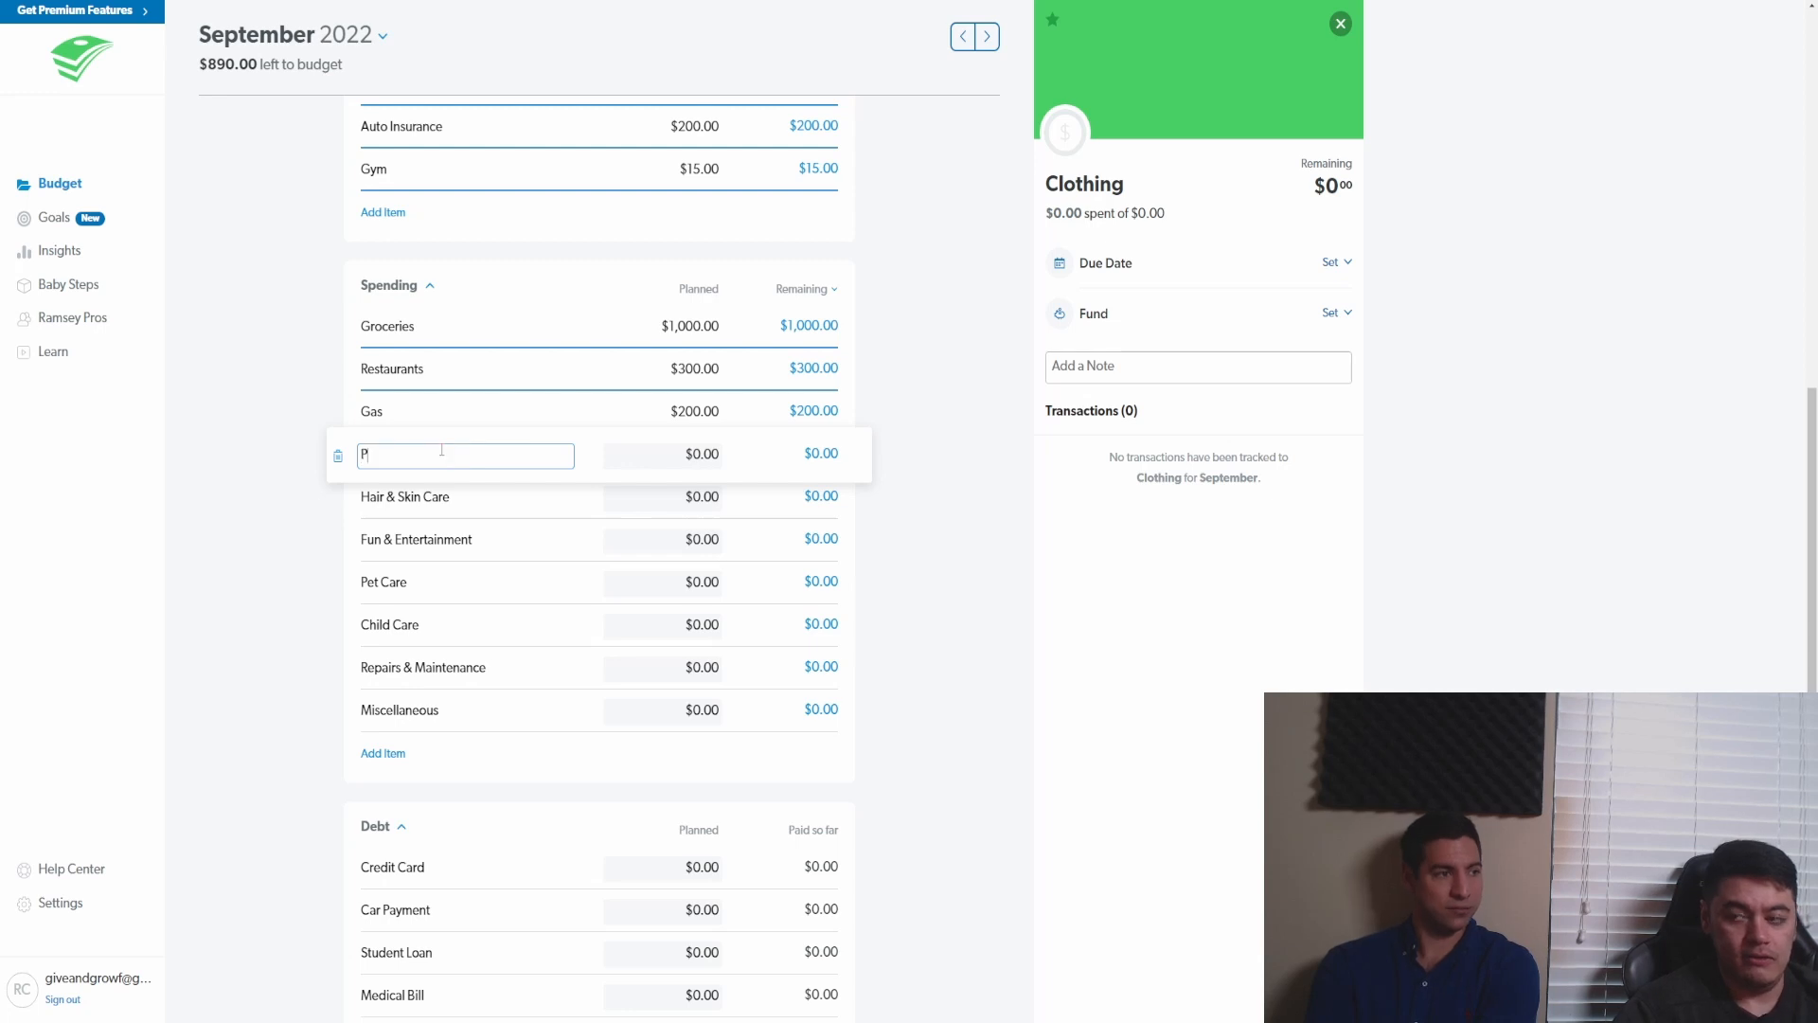
pyautogui.write('lay')
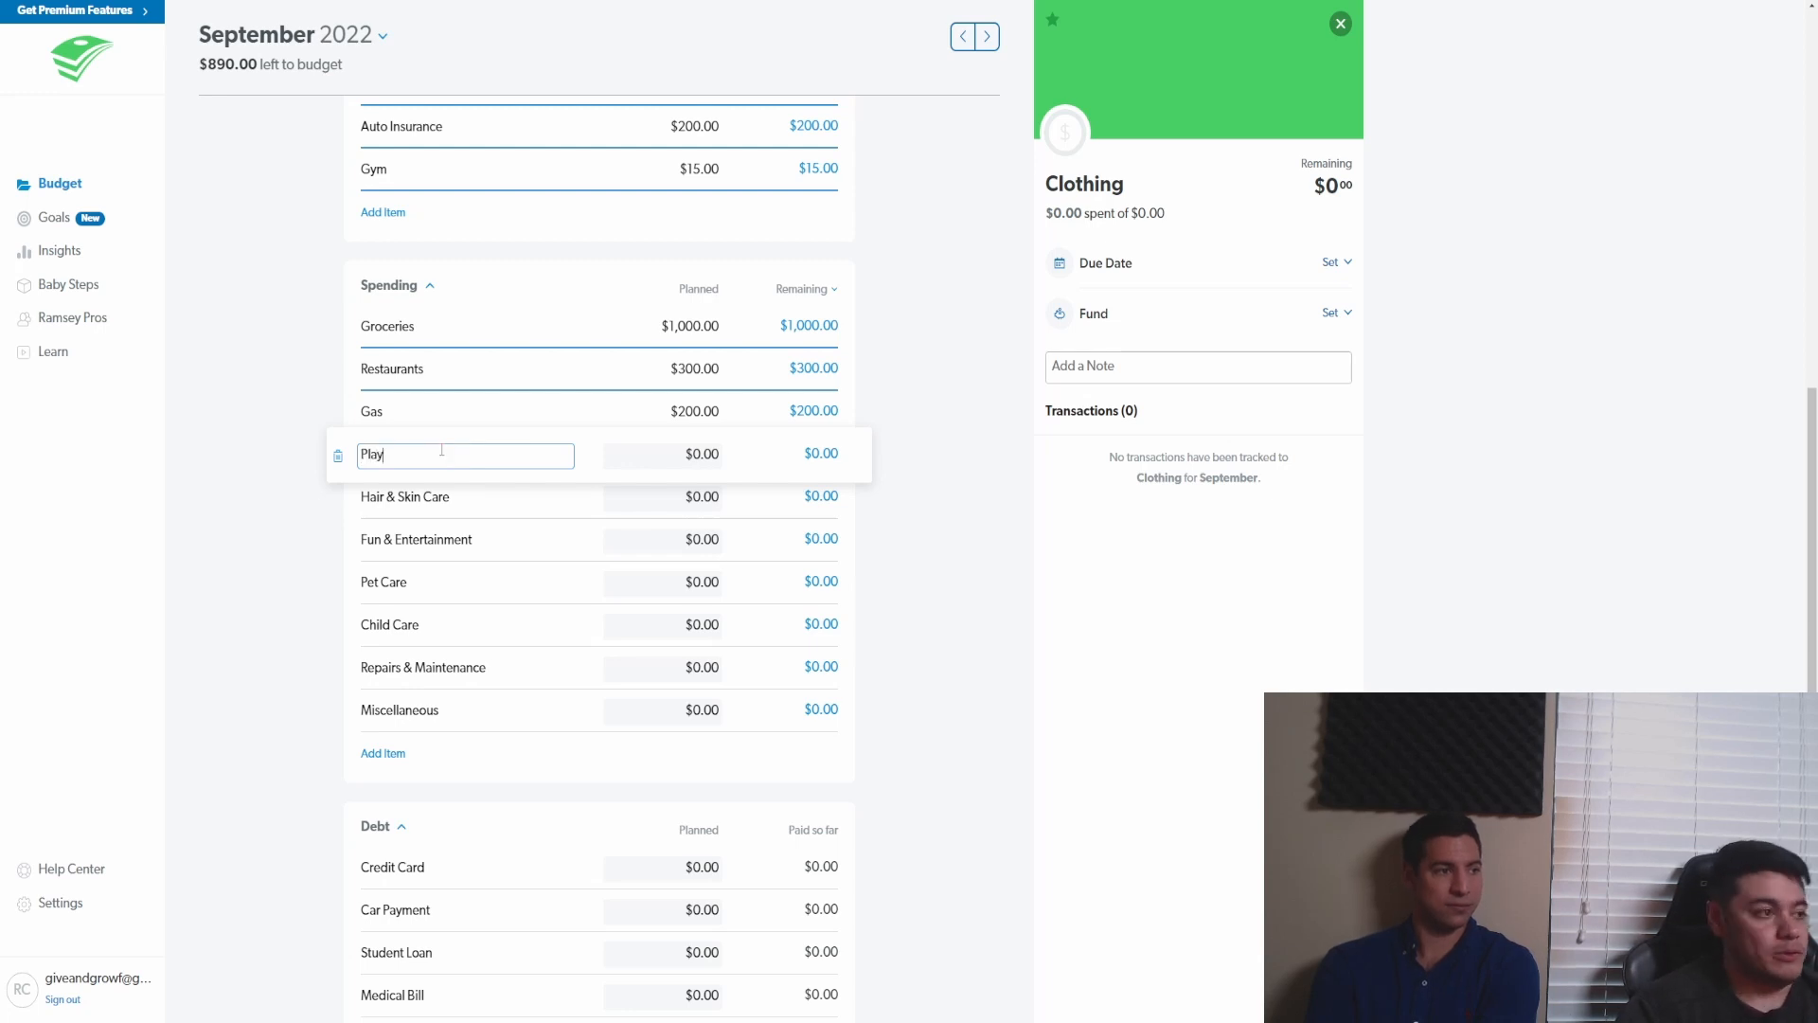
pyautogui.press('Return')
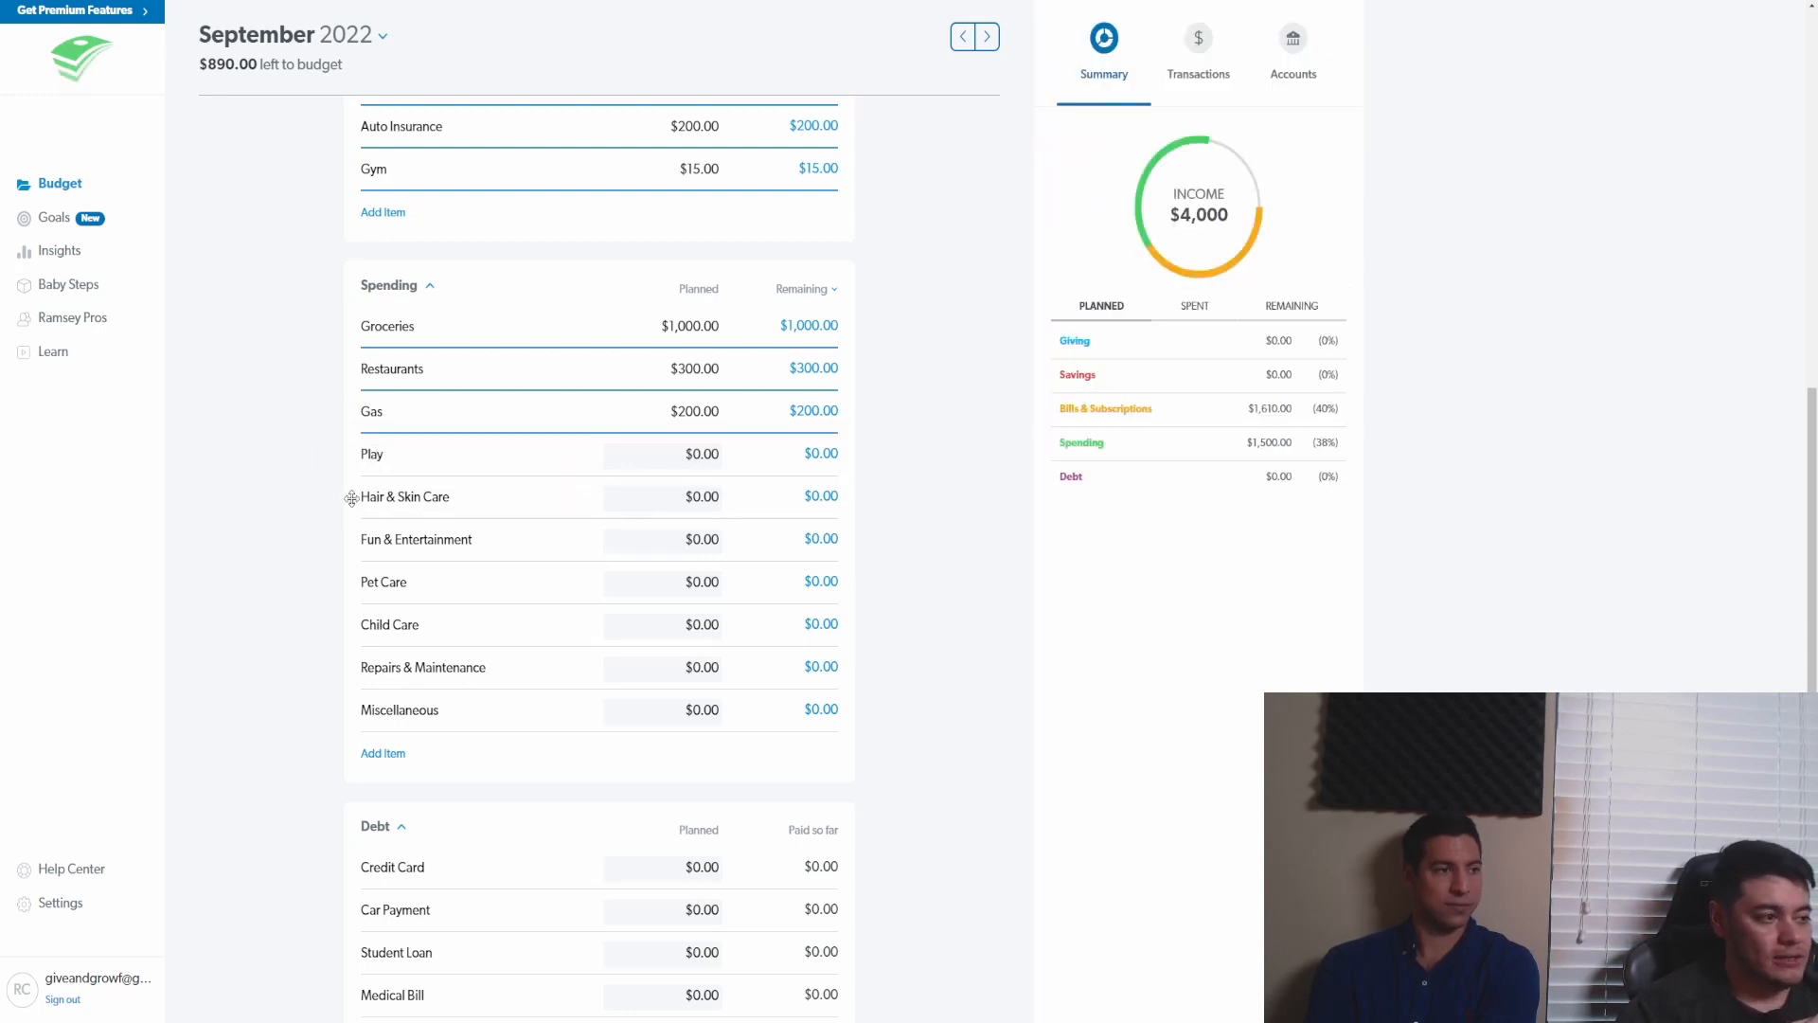
# - Delete the Hair & Skin Care item from Spending
pyautogui.click(354, 500)
pyautogui.click(339, 502)
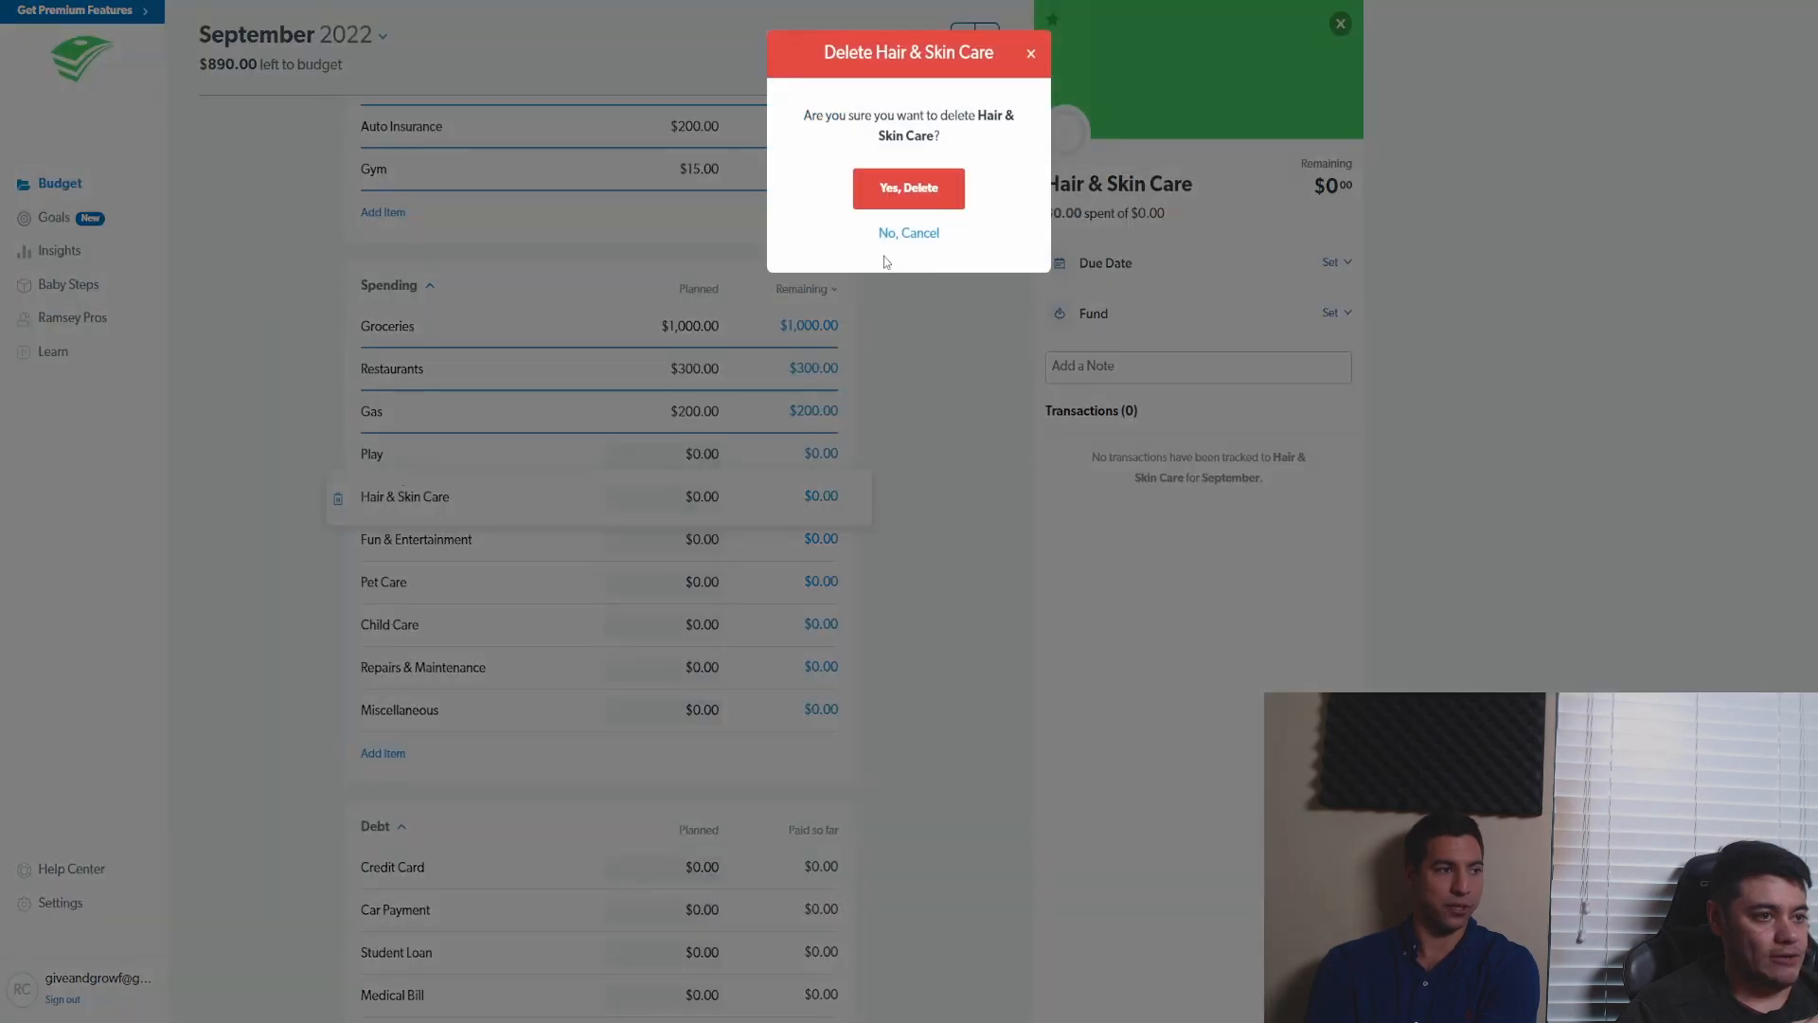
pyautogui.click(909, 189)
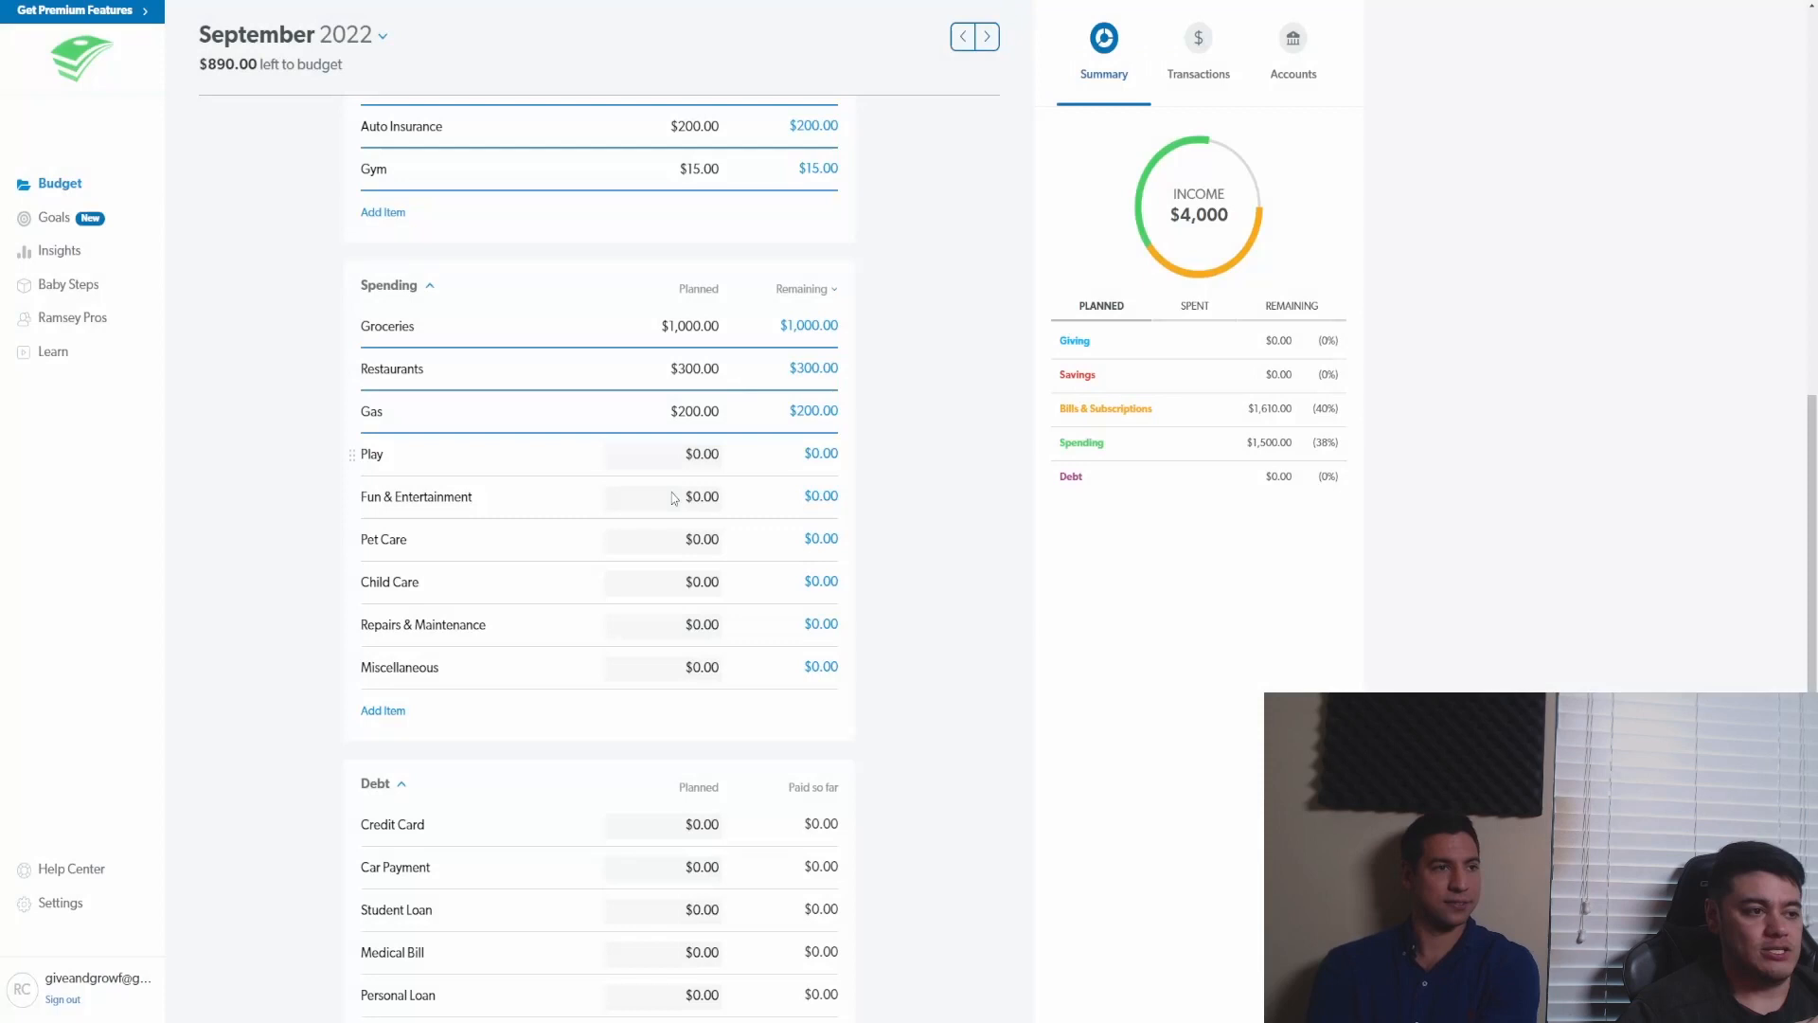
# - Extend the name of the Play item under Spending to "Play - husband"
pyautogui.click(706, 456)
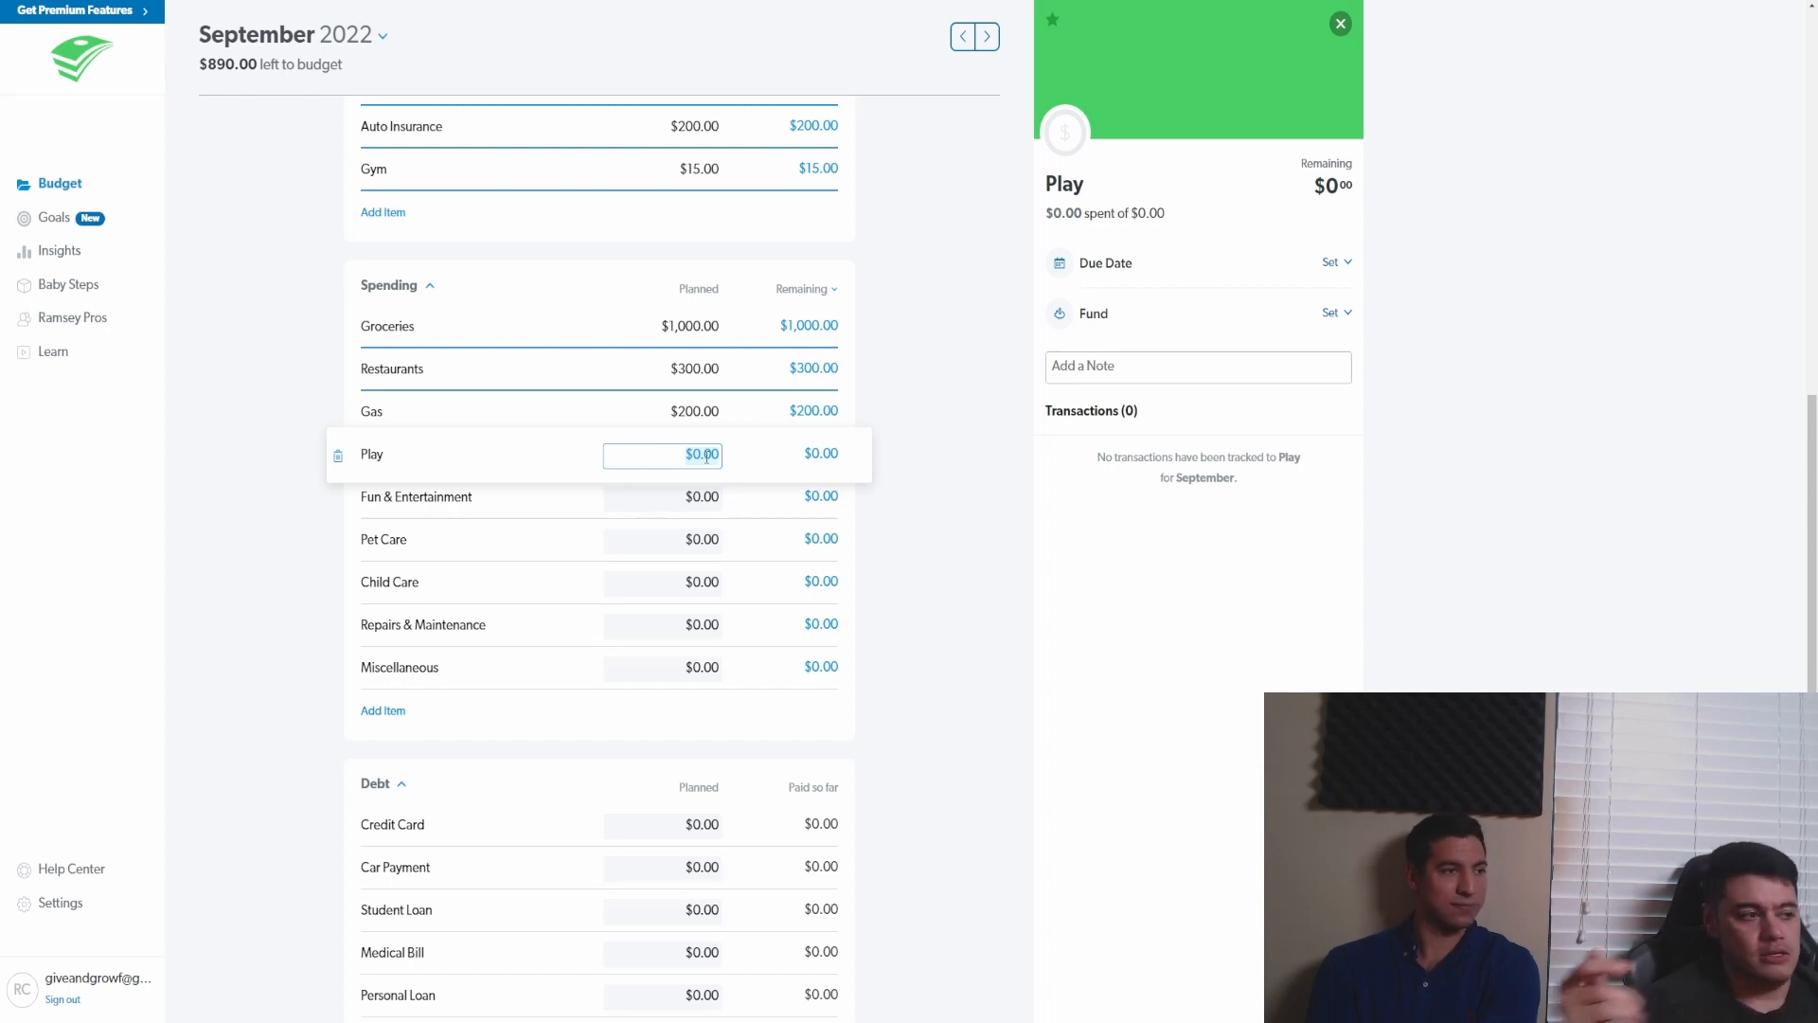
pyautogui.click(418, 461)
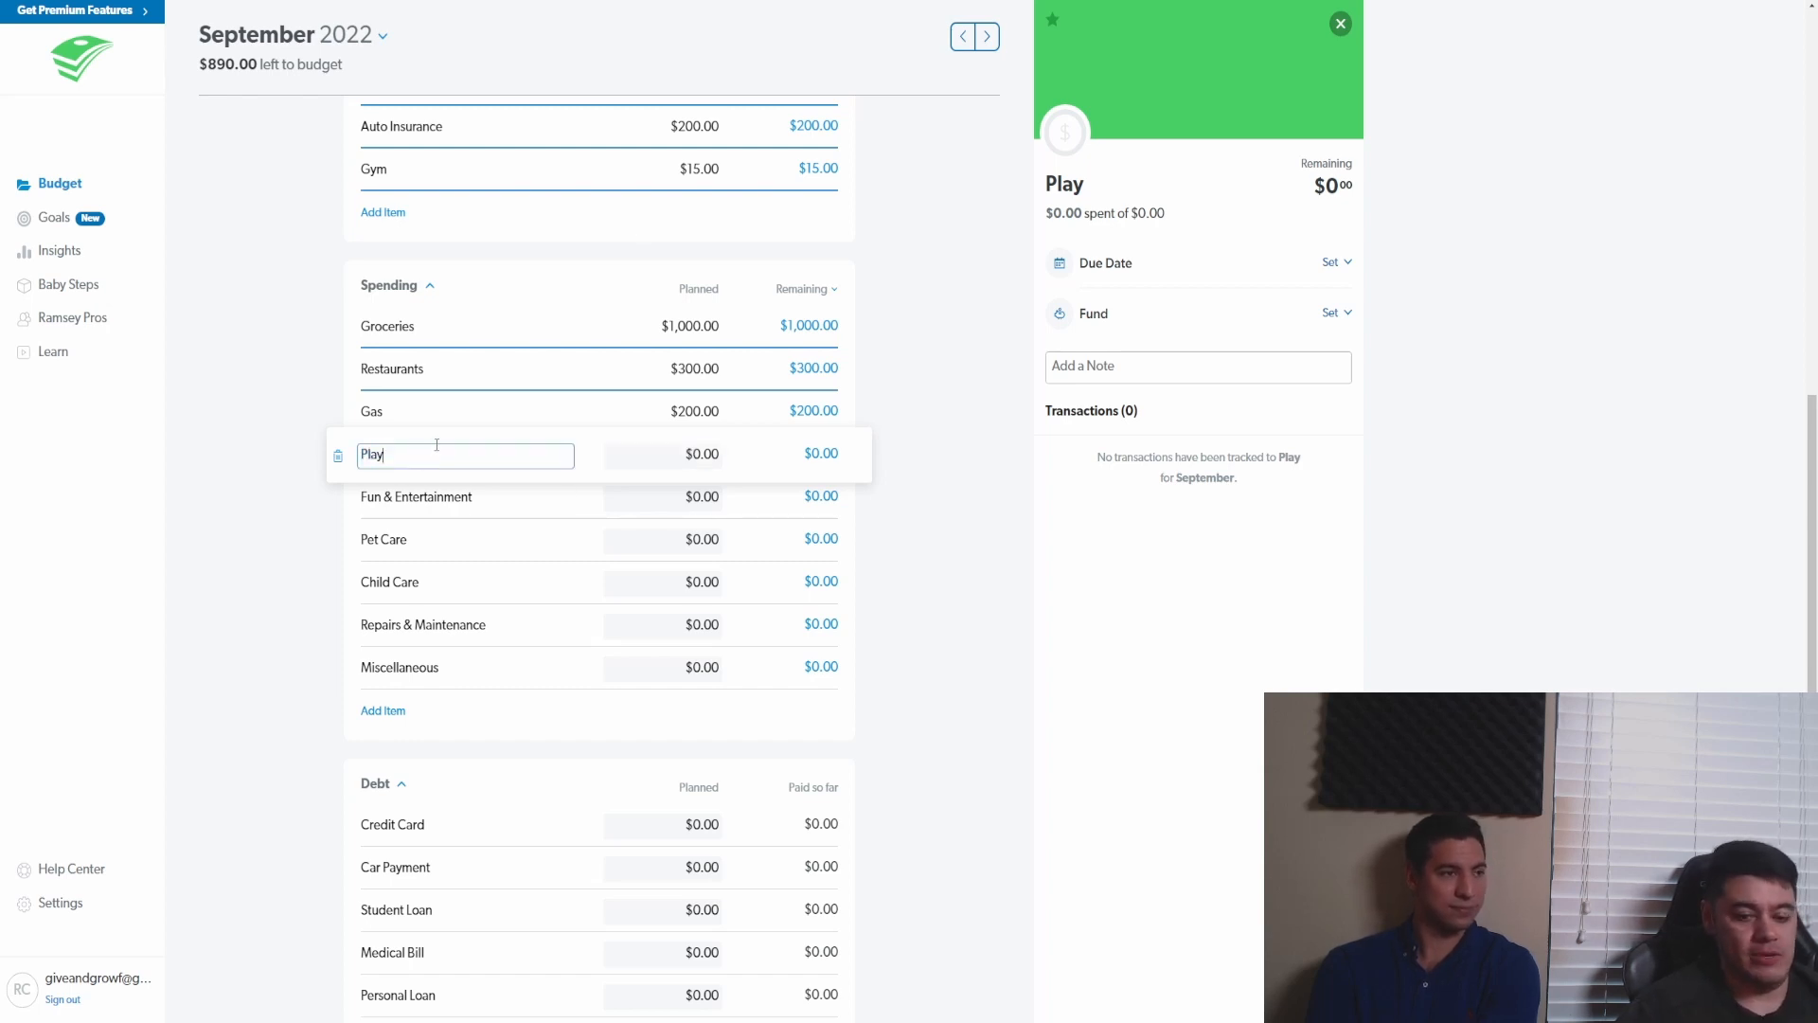
pyautogui.write('- husband')
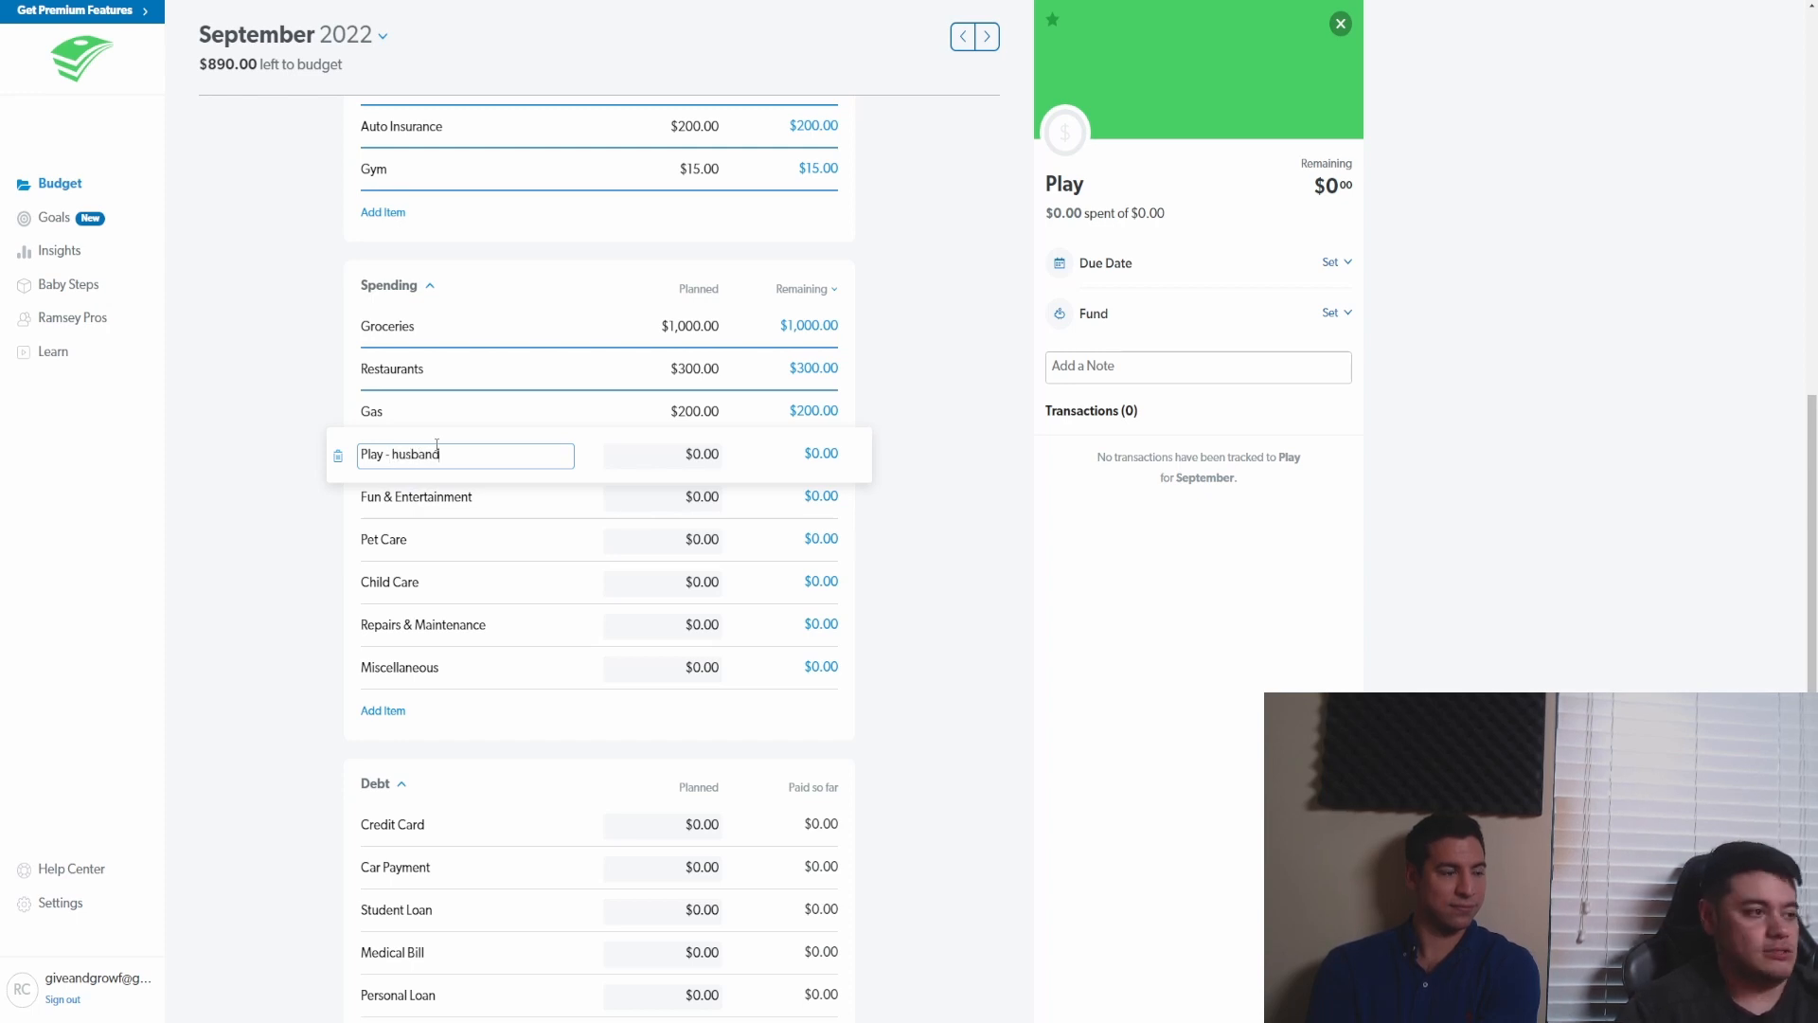
# - Rename the Fun & Entertainment item under Spending to "Play - wife"
pyautogui.click(493, 495)
pyautogui.moveTo(495, 495); pyautogui.dragTo(339, 511)
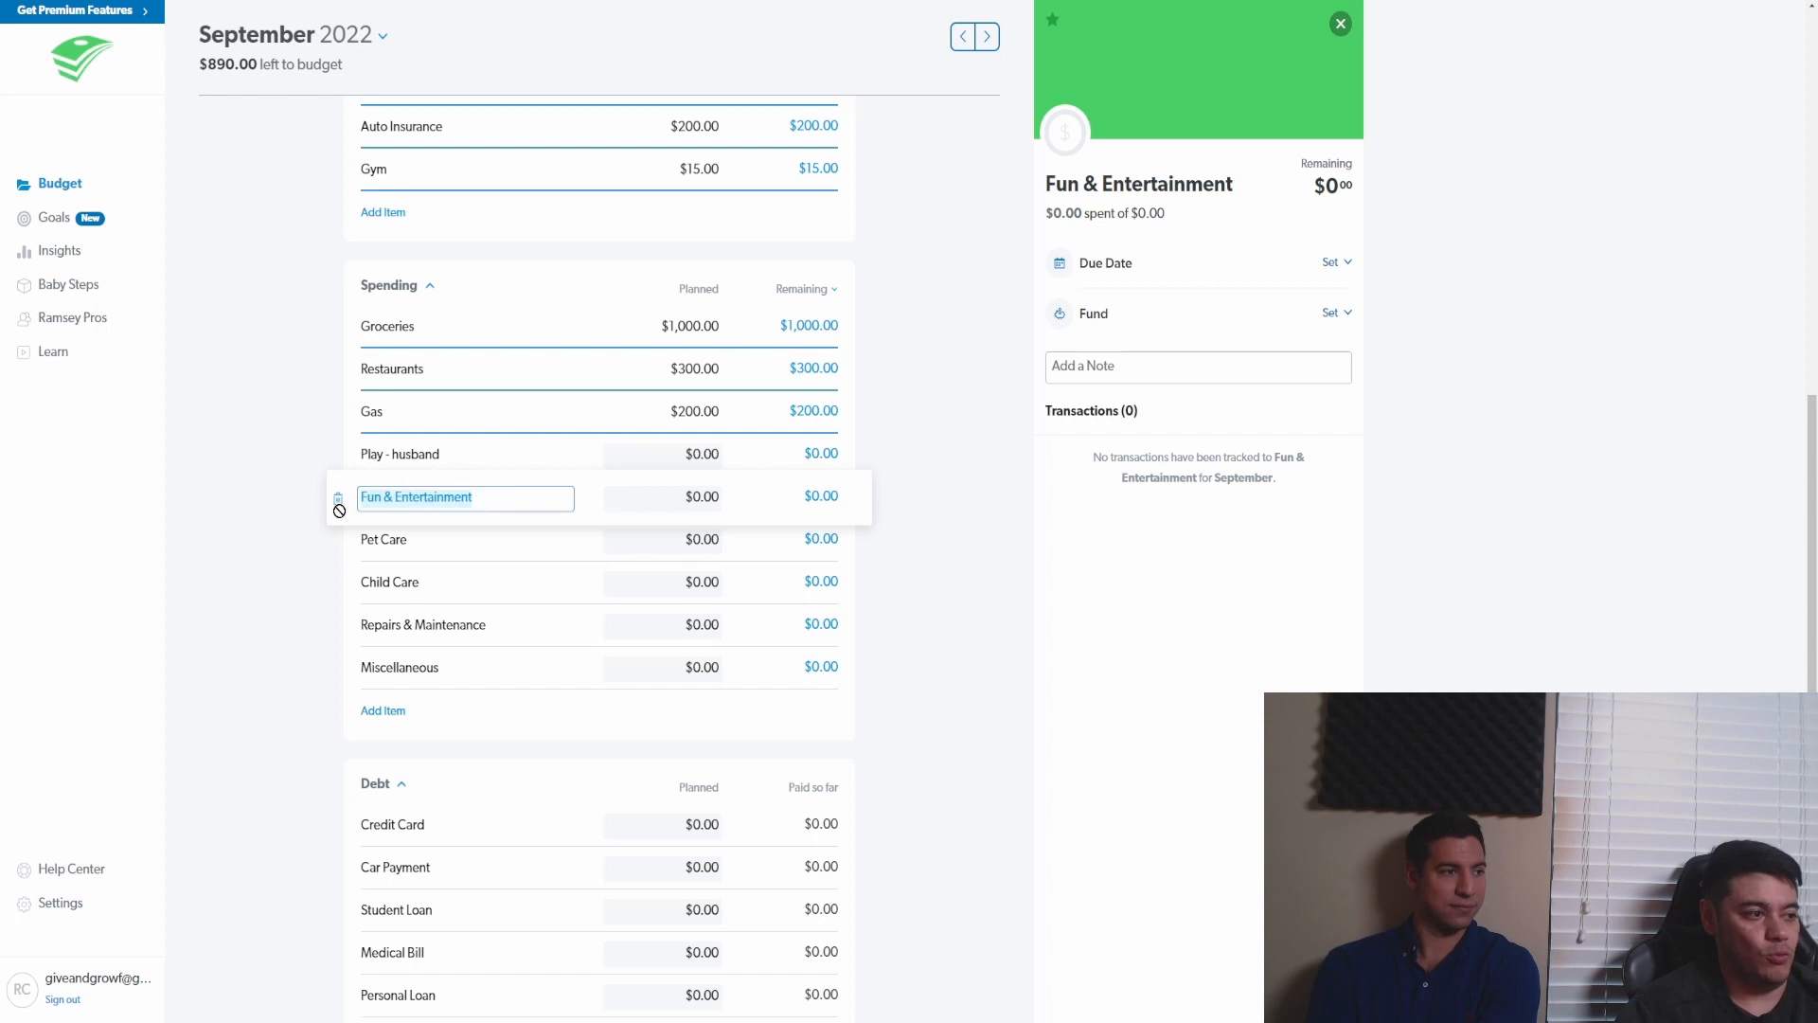
pyautogui.press('BackSpace')
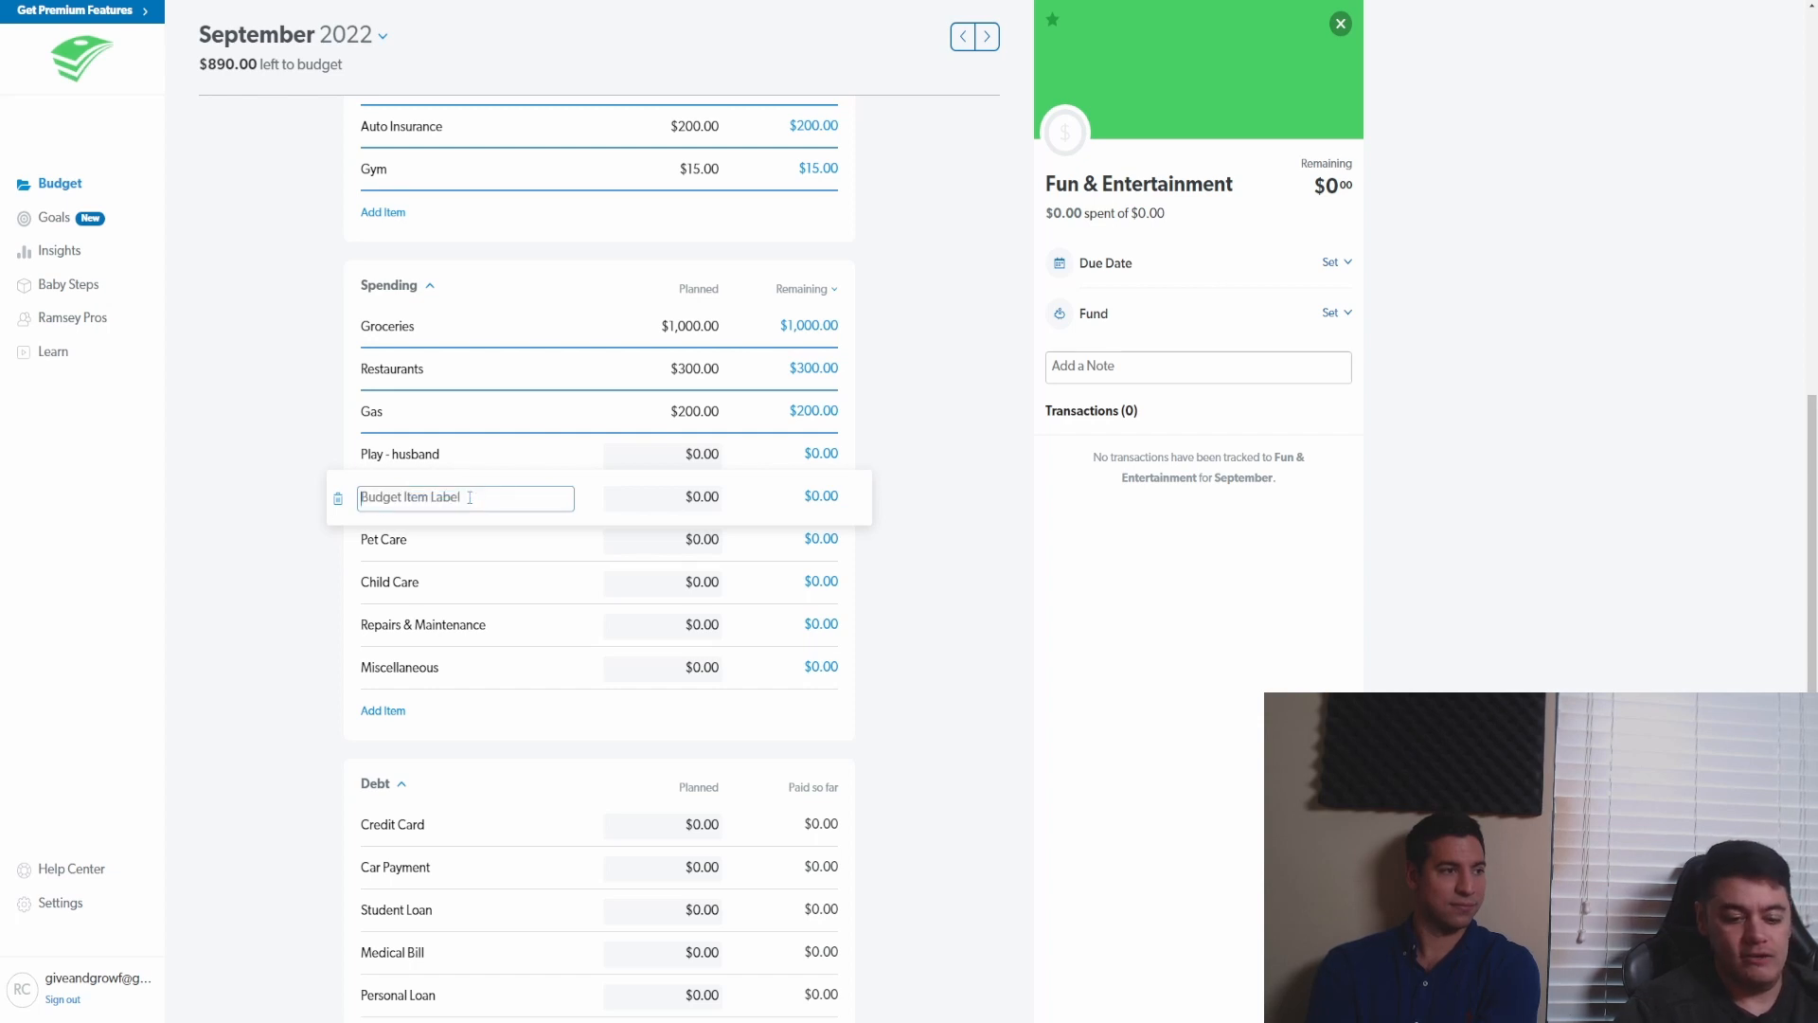
pyautogui.write('Play')
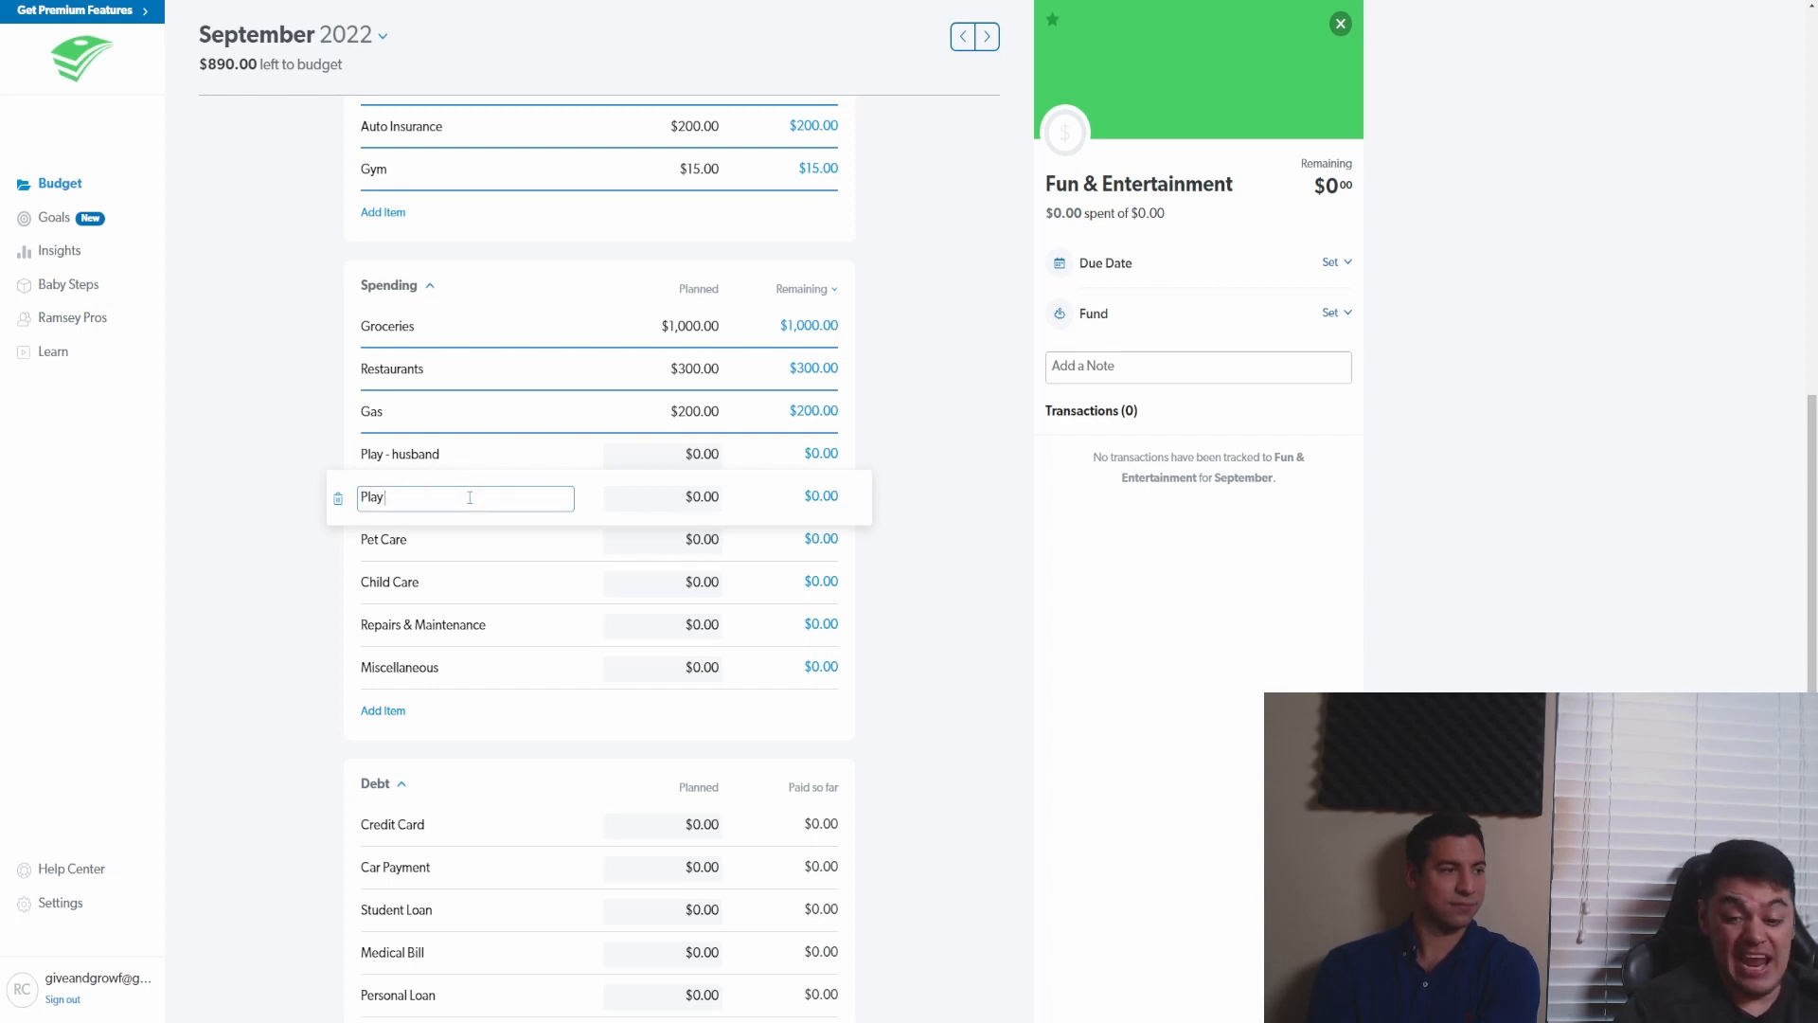
pyautogui.write(' - wife')
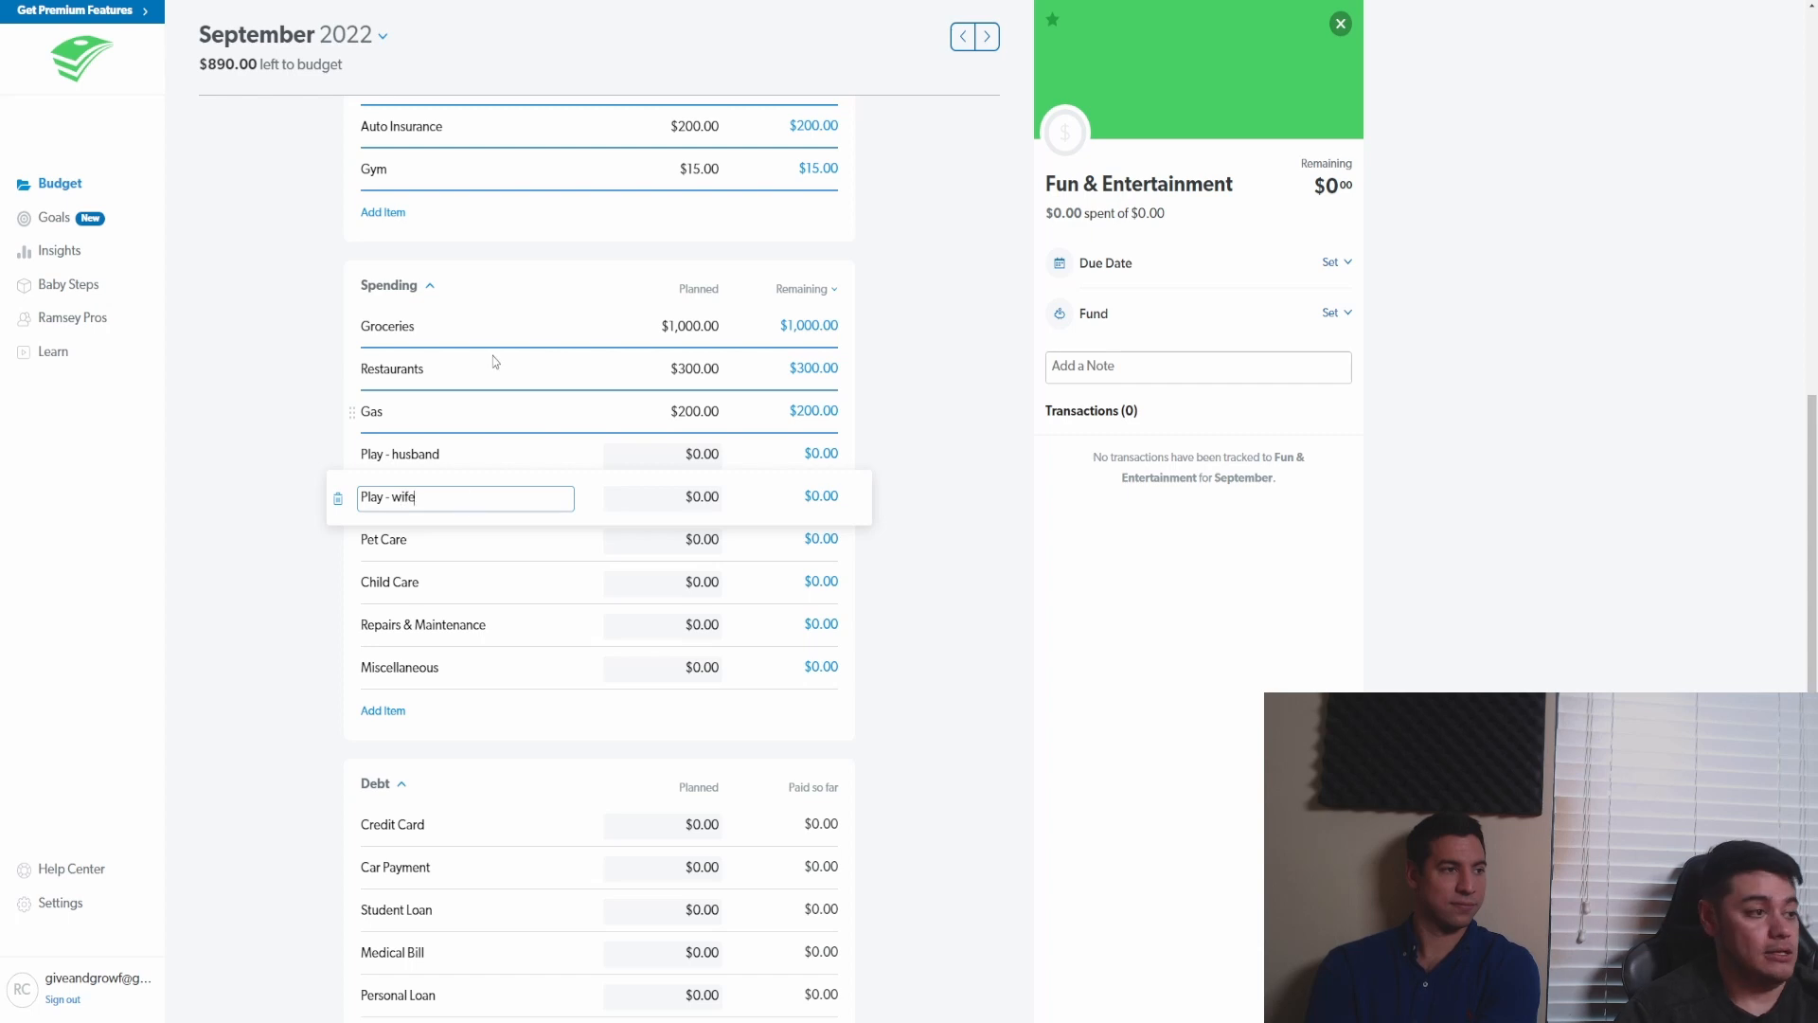
pyautogui.click(265, 406)
# - Set the planned amounts for both Play - husband and Play - wife under Spending to $50 each
pyautogui.click(720, 446)
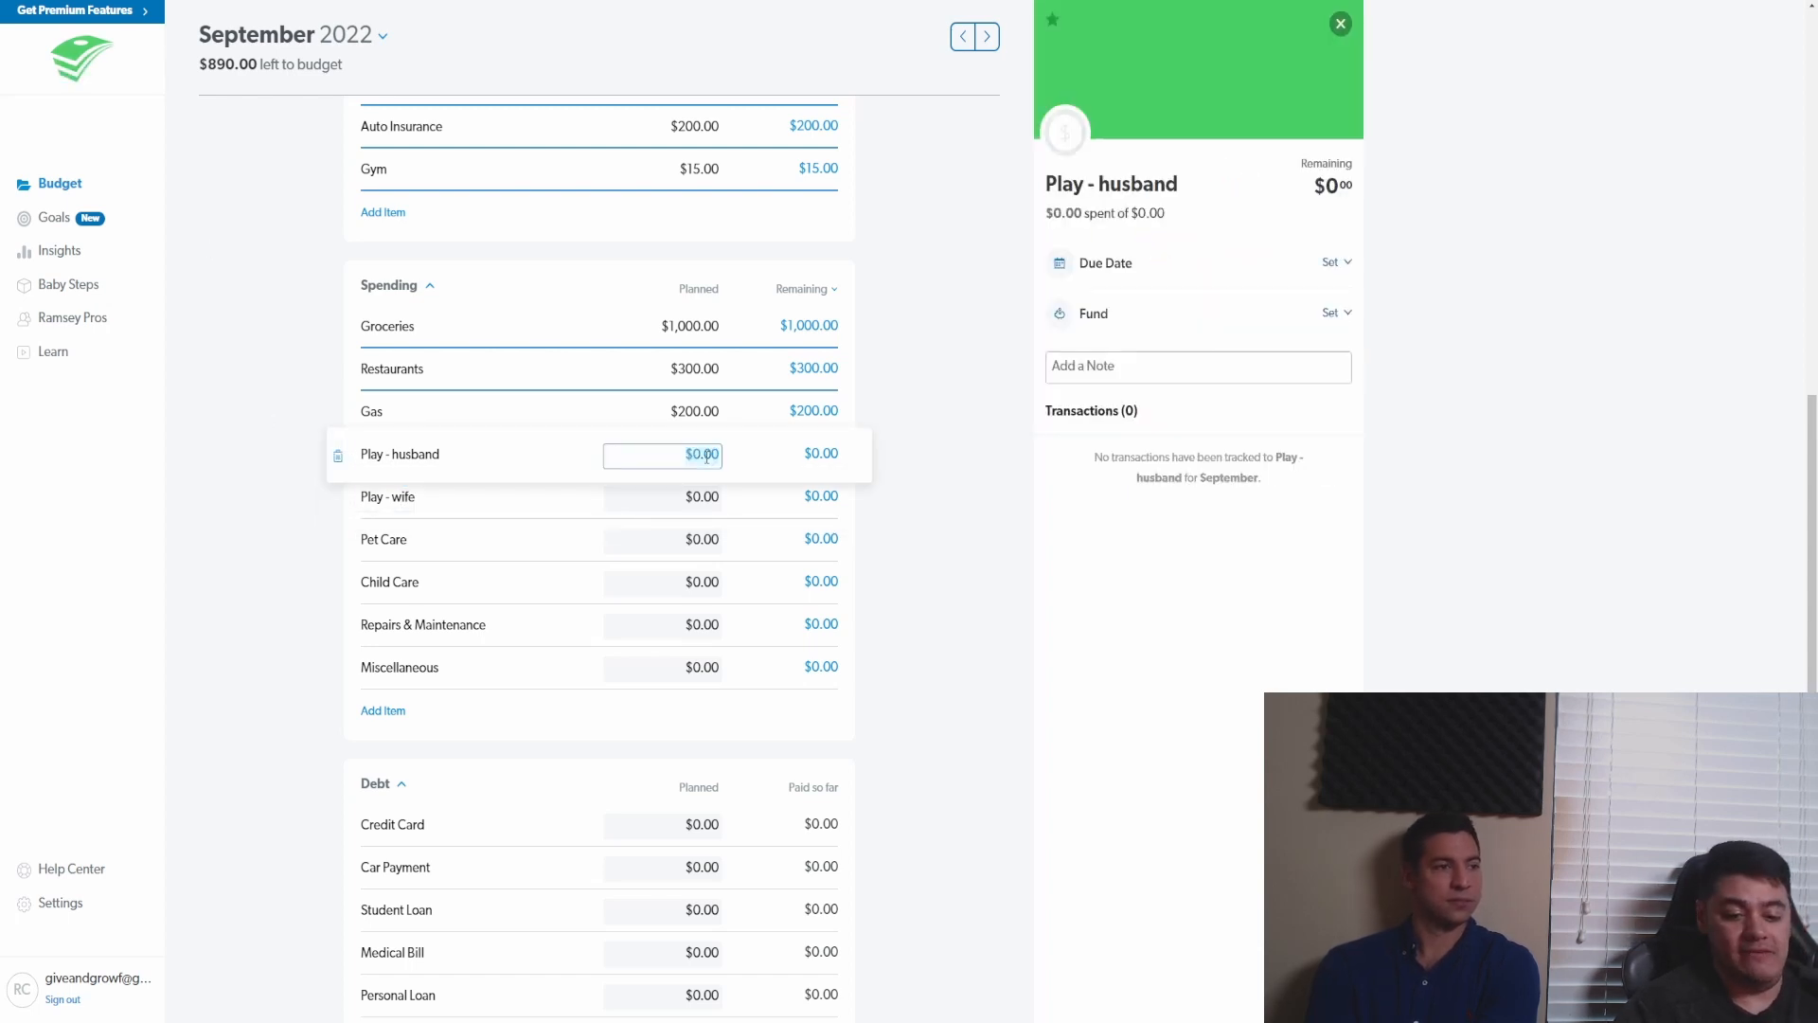
pyautogui.write('50')
pyautogui.press('Tab')
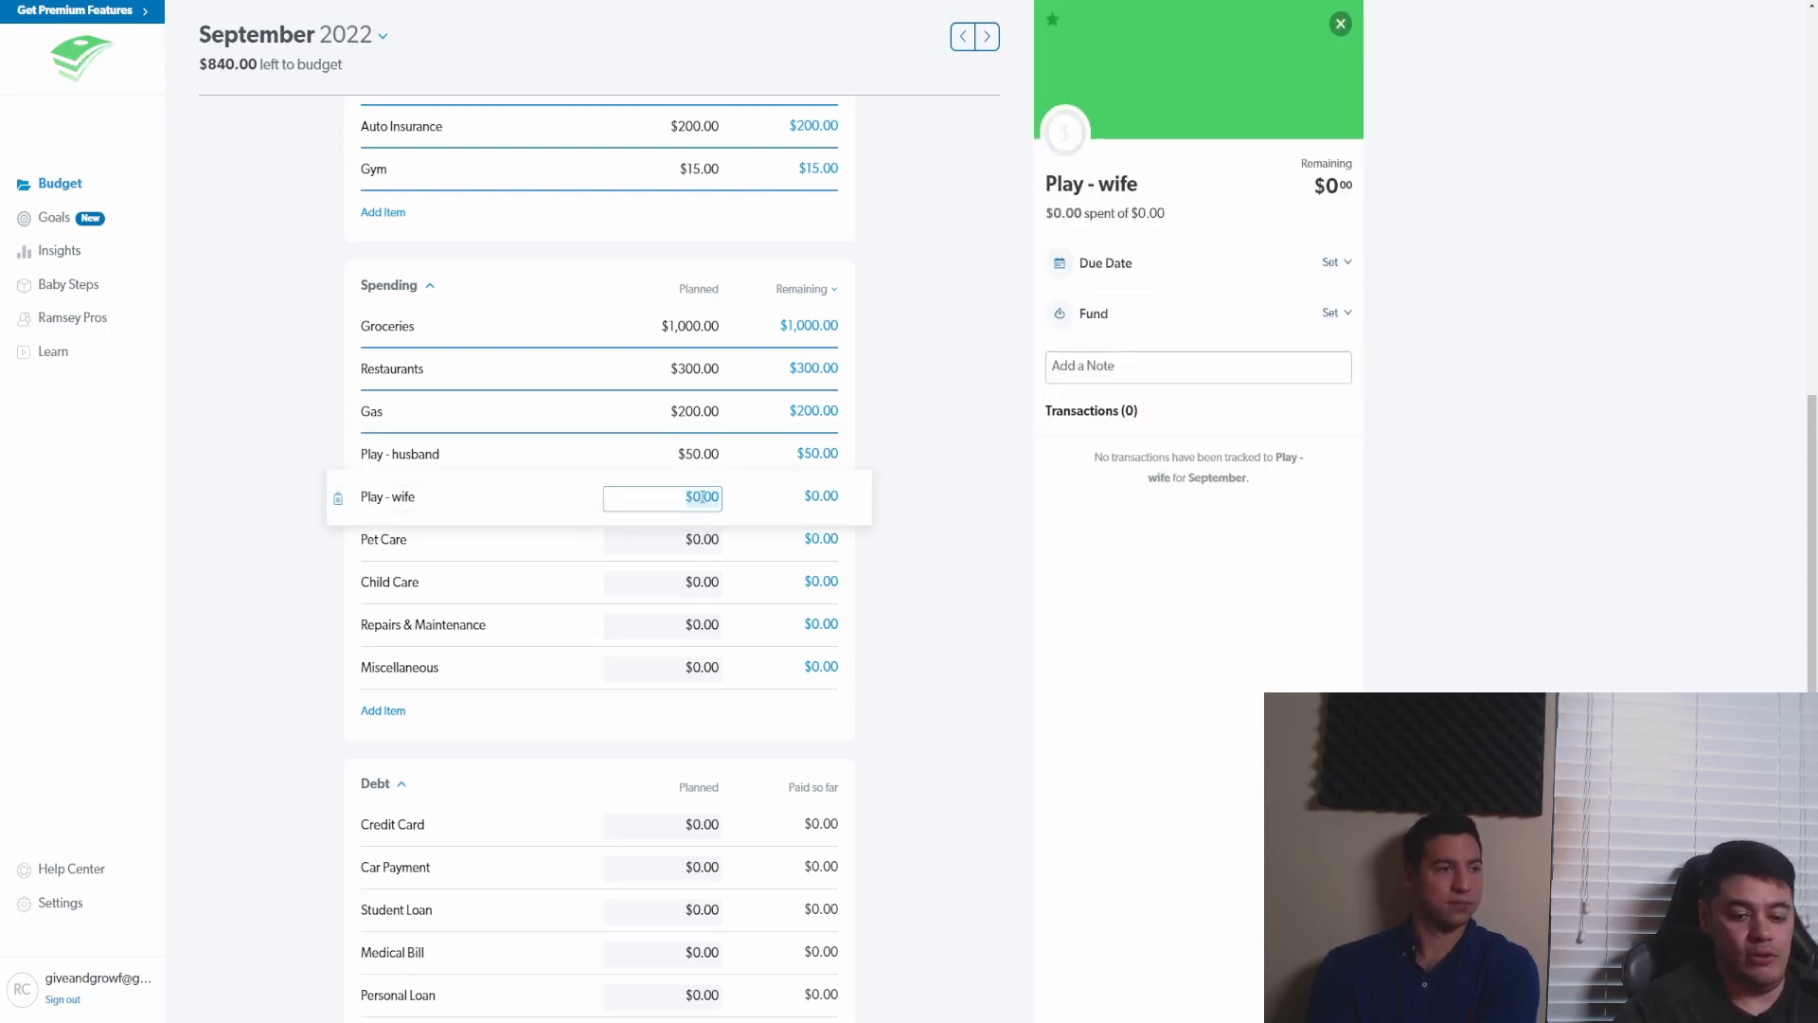
pyautogui.write('50')
pyautogui.click(293, 548)
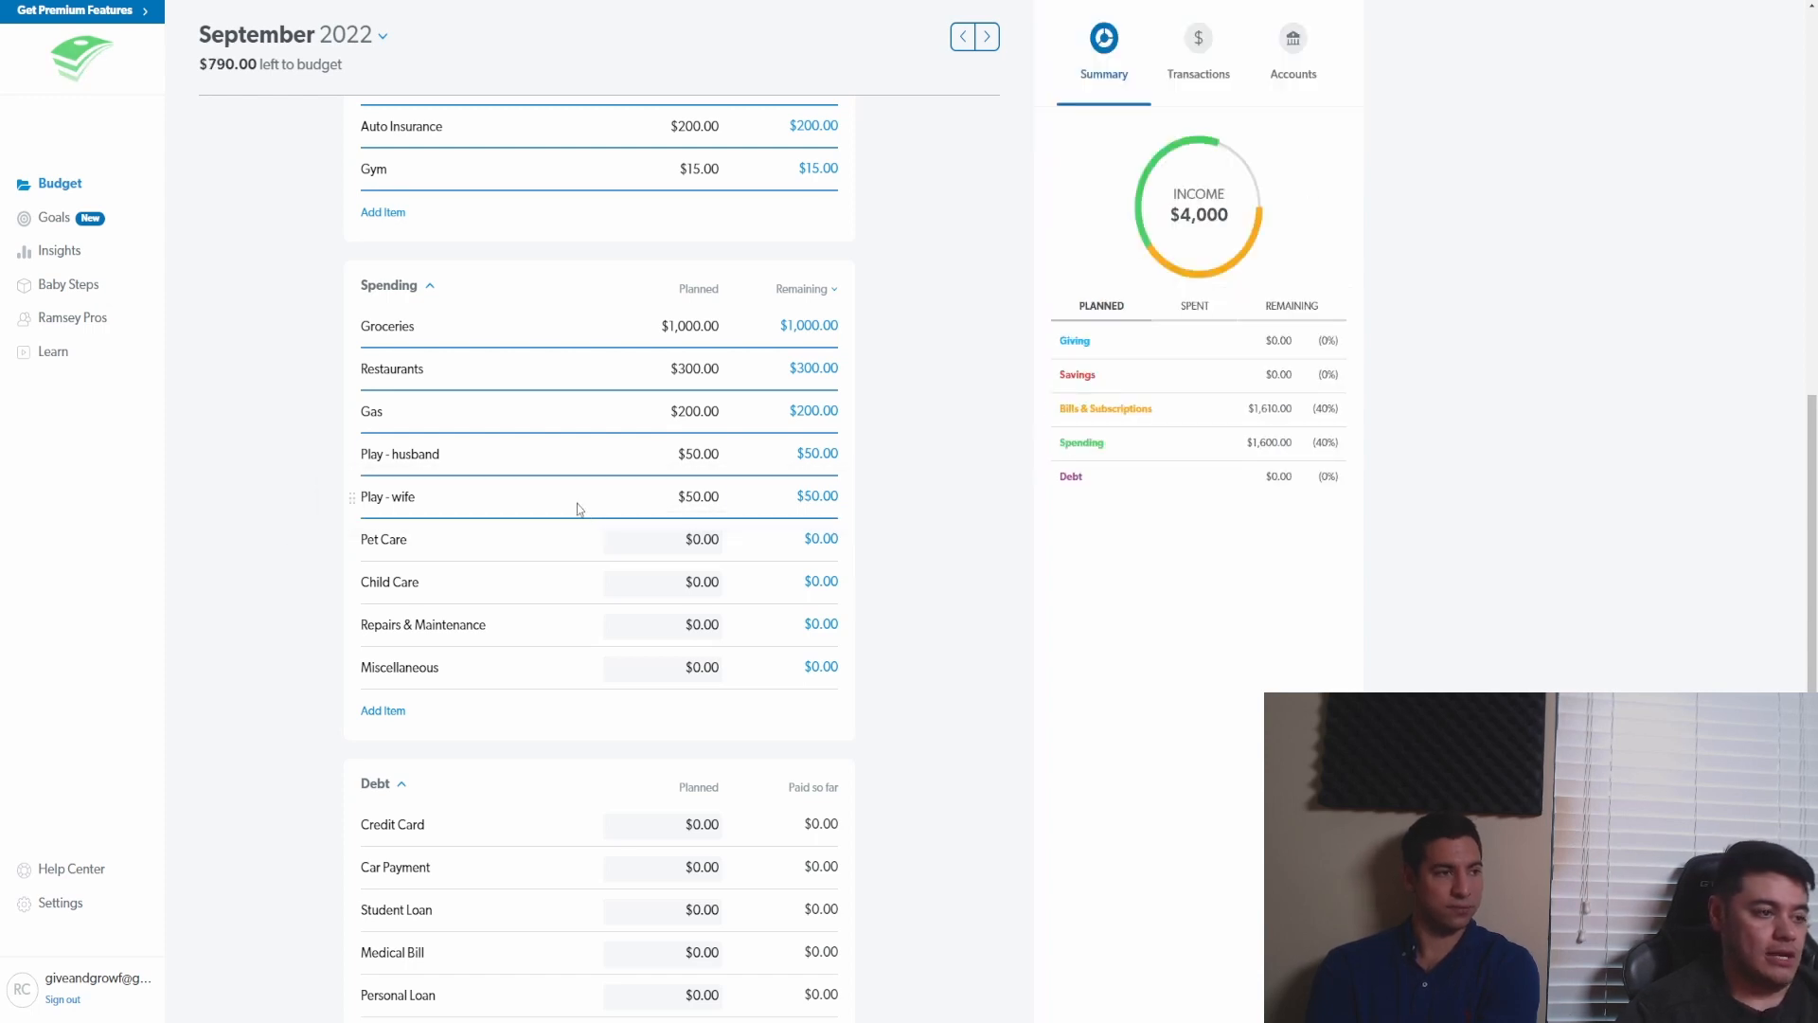
# - Delete the Pet Care and Child Care items from Spending
pyautogui.click(352, 547)
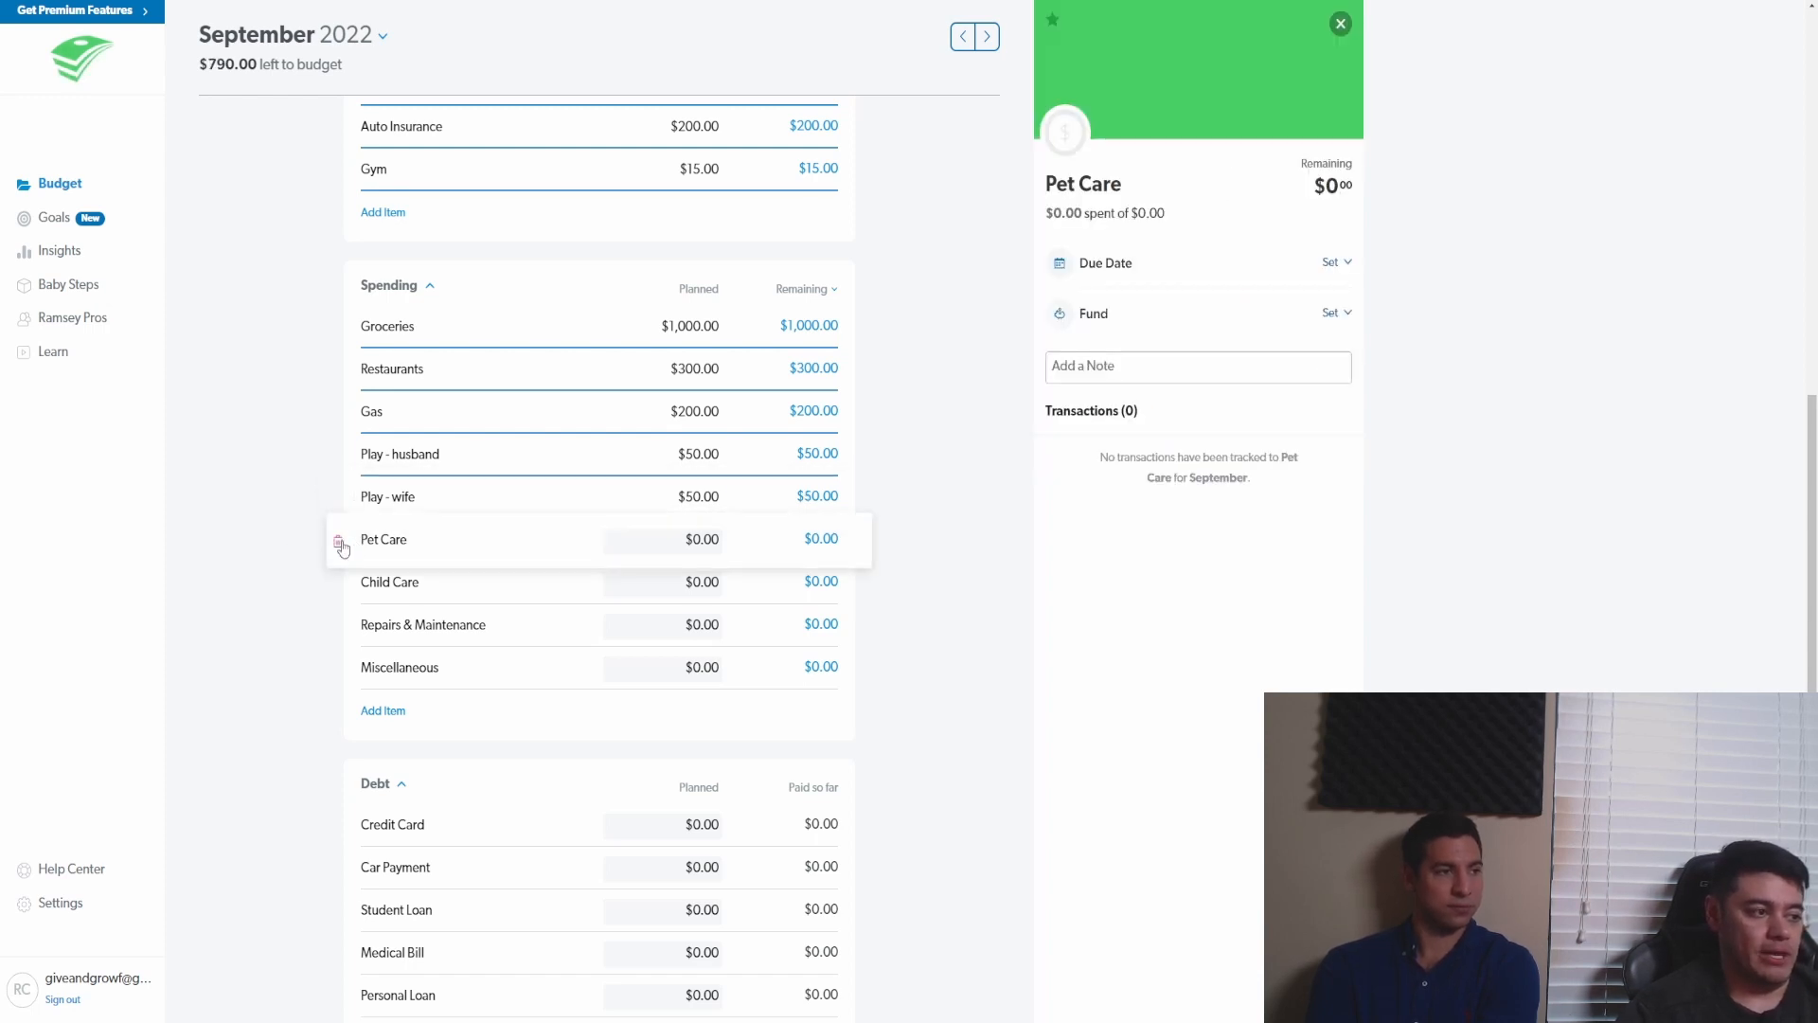
pyautogui.click(338, 545)
pyautogui.click(909, 188)
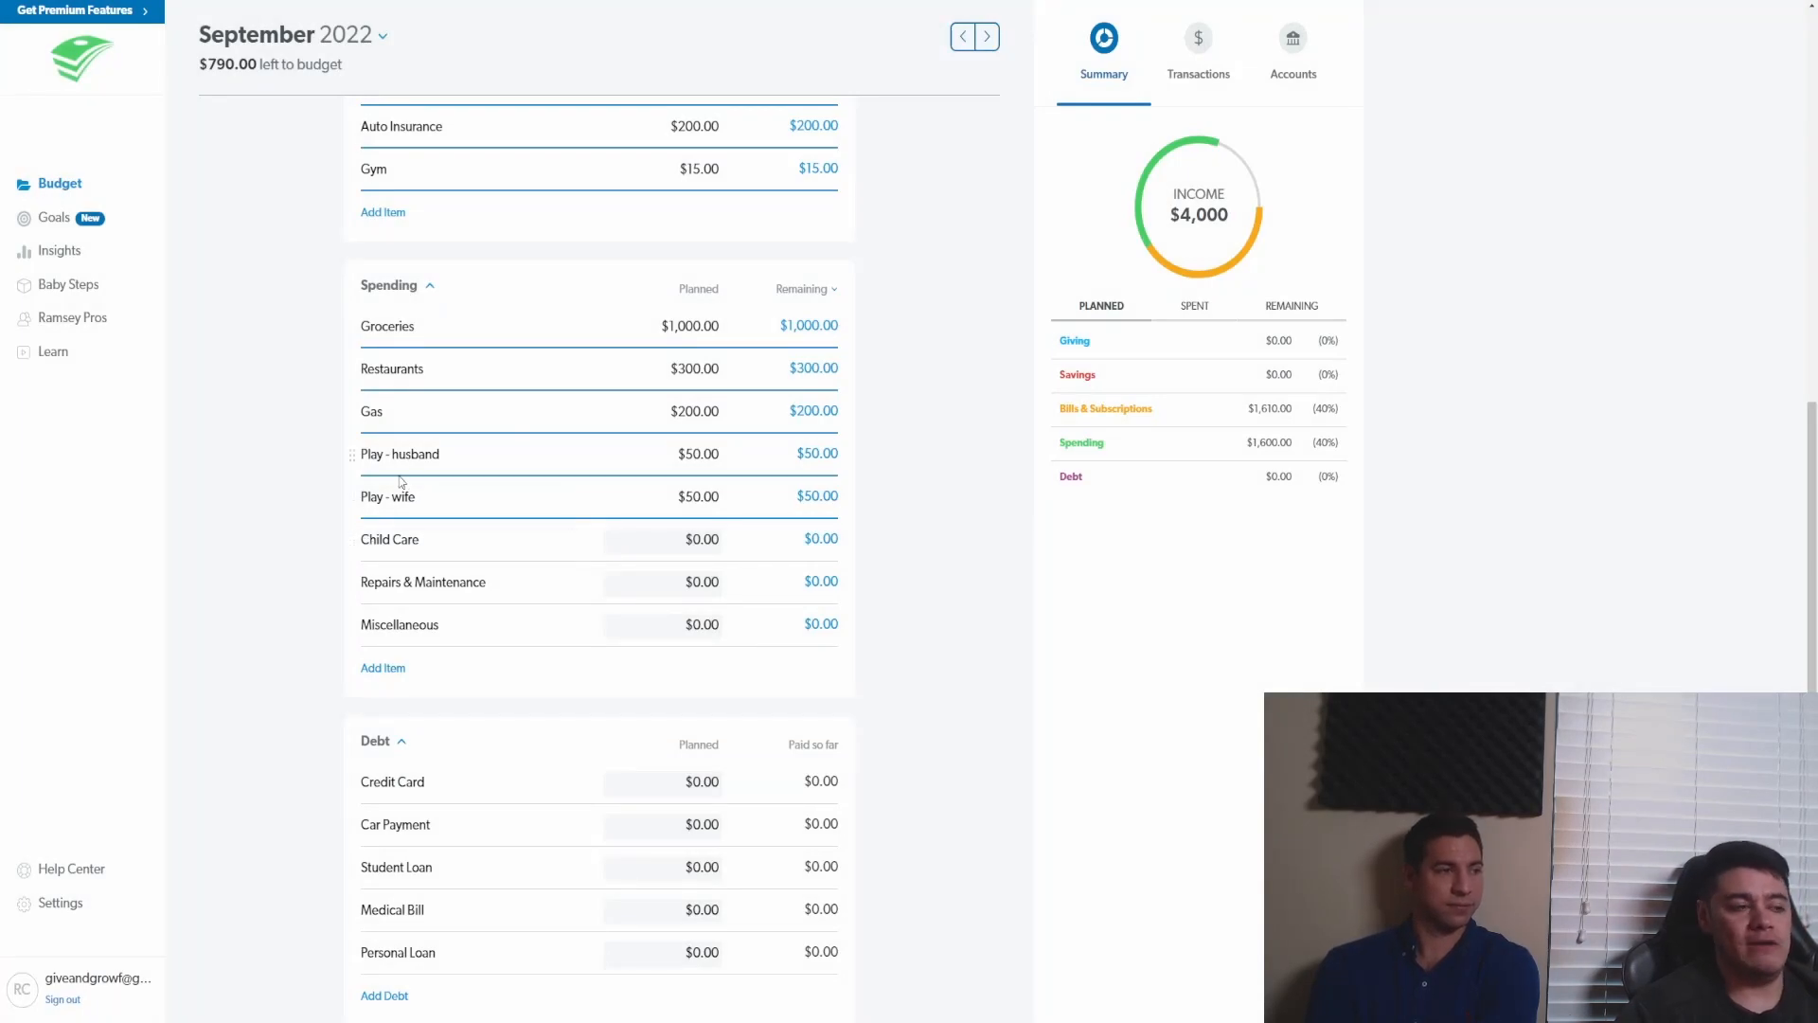
pyautogui.click(352, 540)
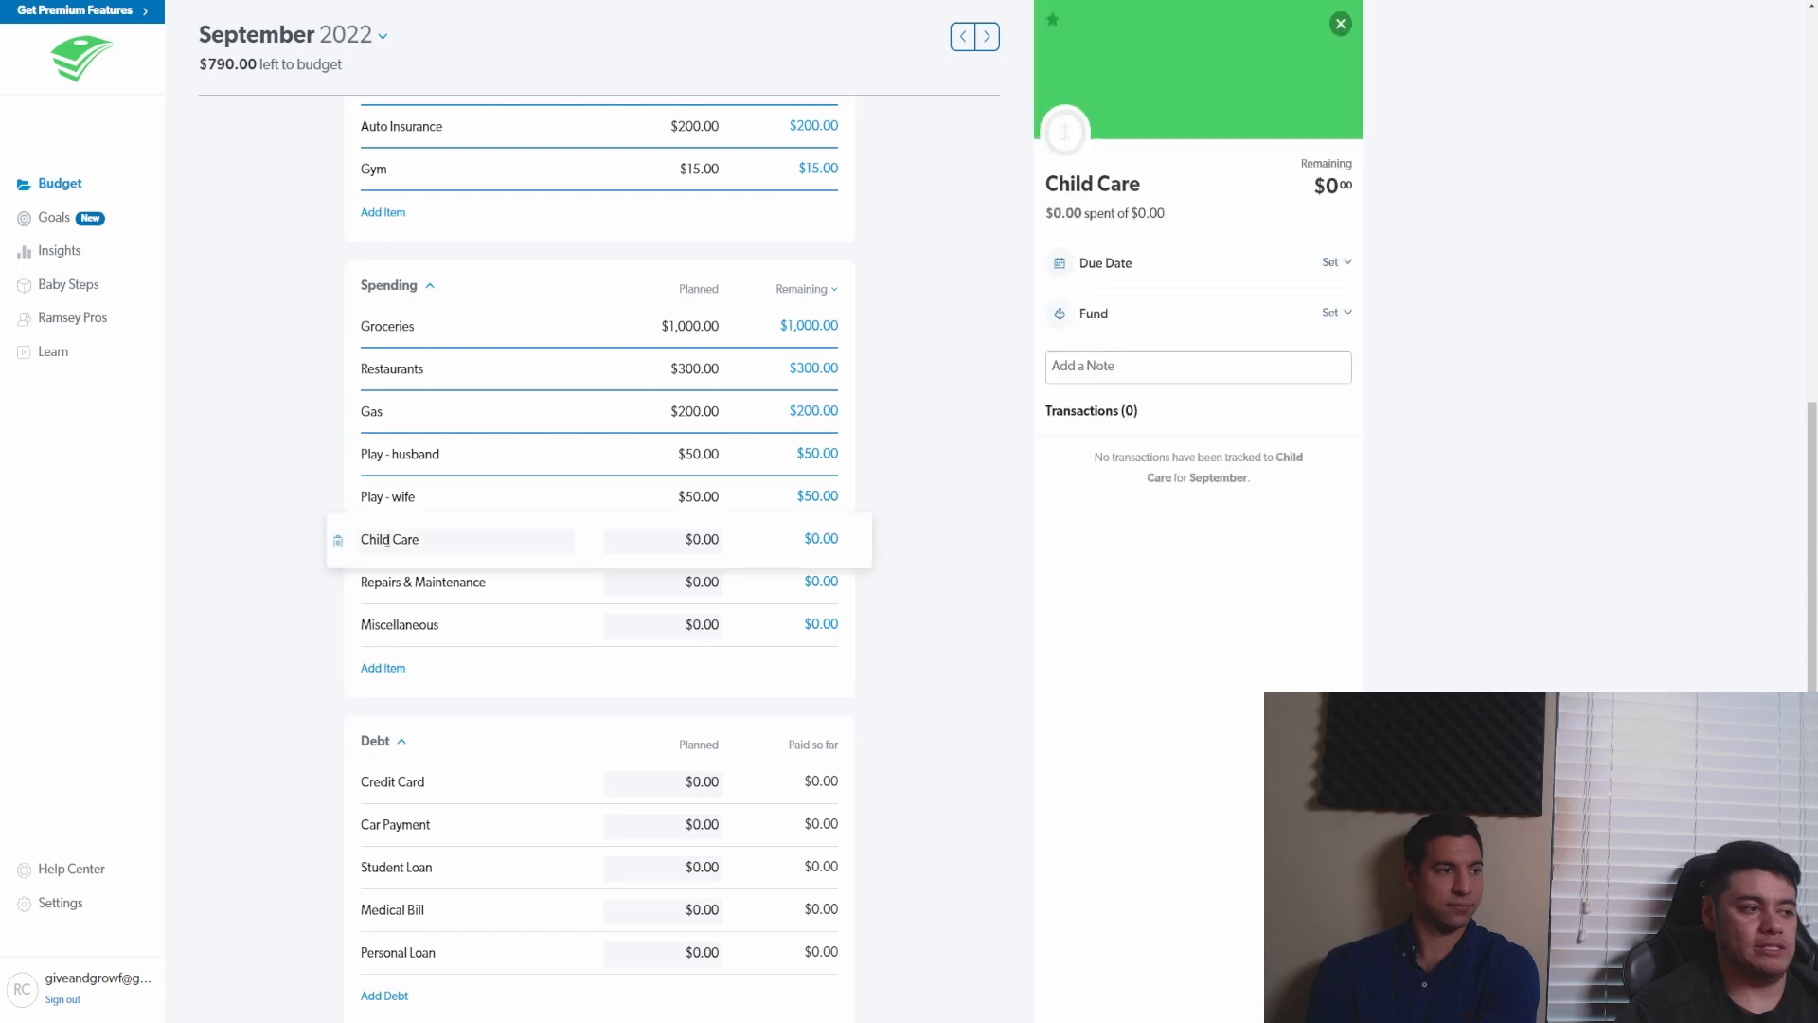
pyautogui.click(338, 549)
pyautogui.click(945, 193)
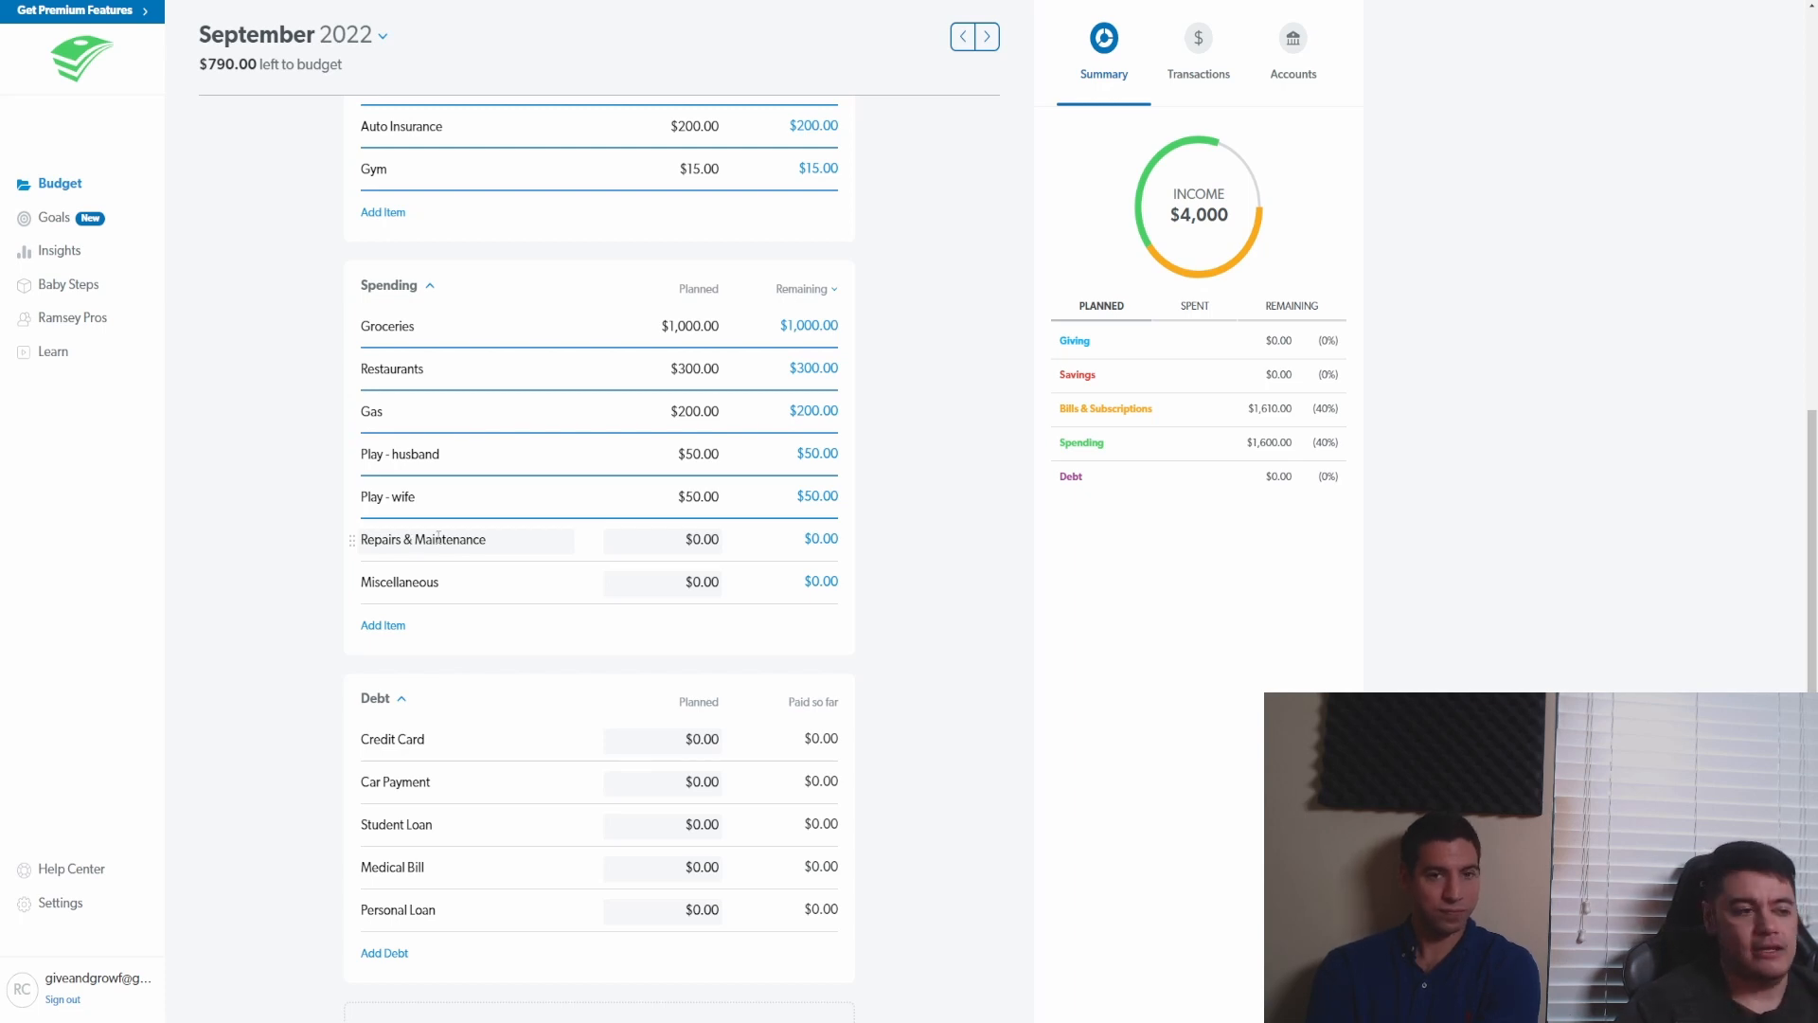
pyautogui.click(686, 538)
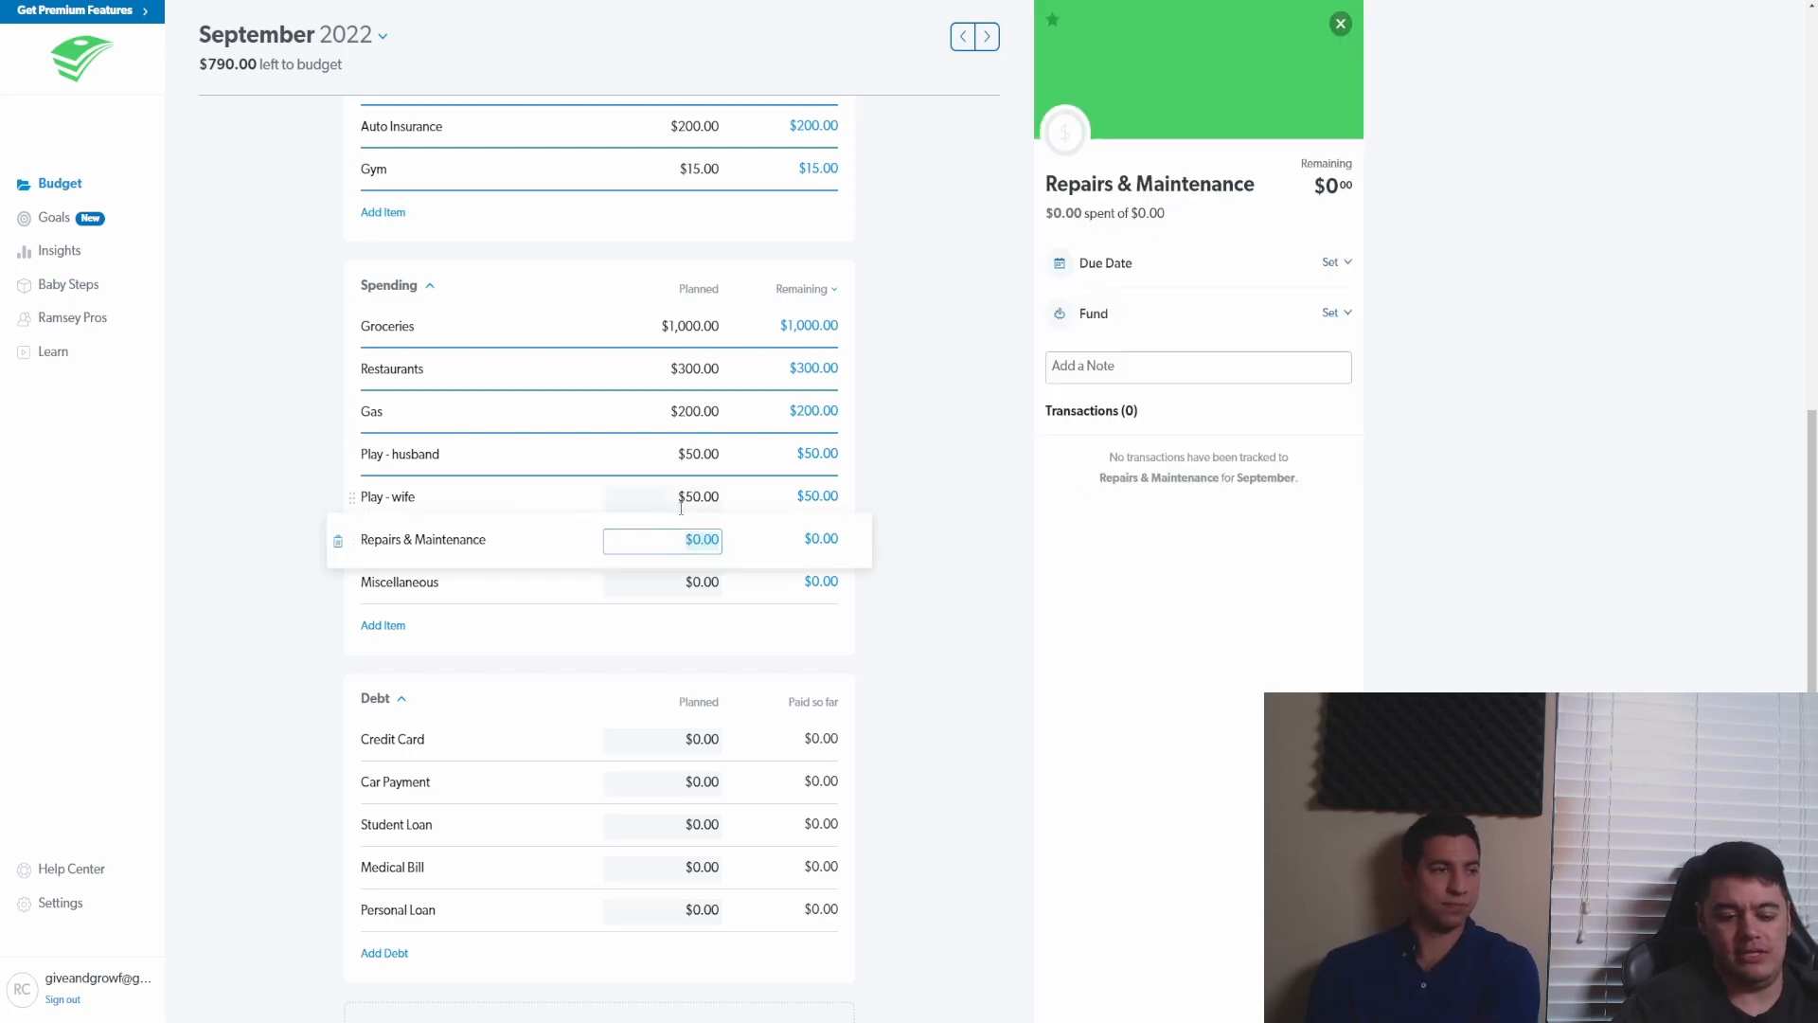
pyautogui.click(211, 629)
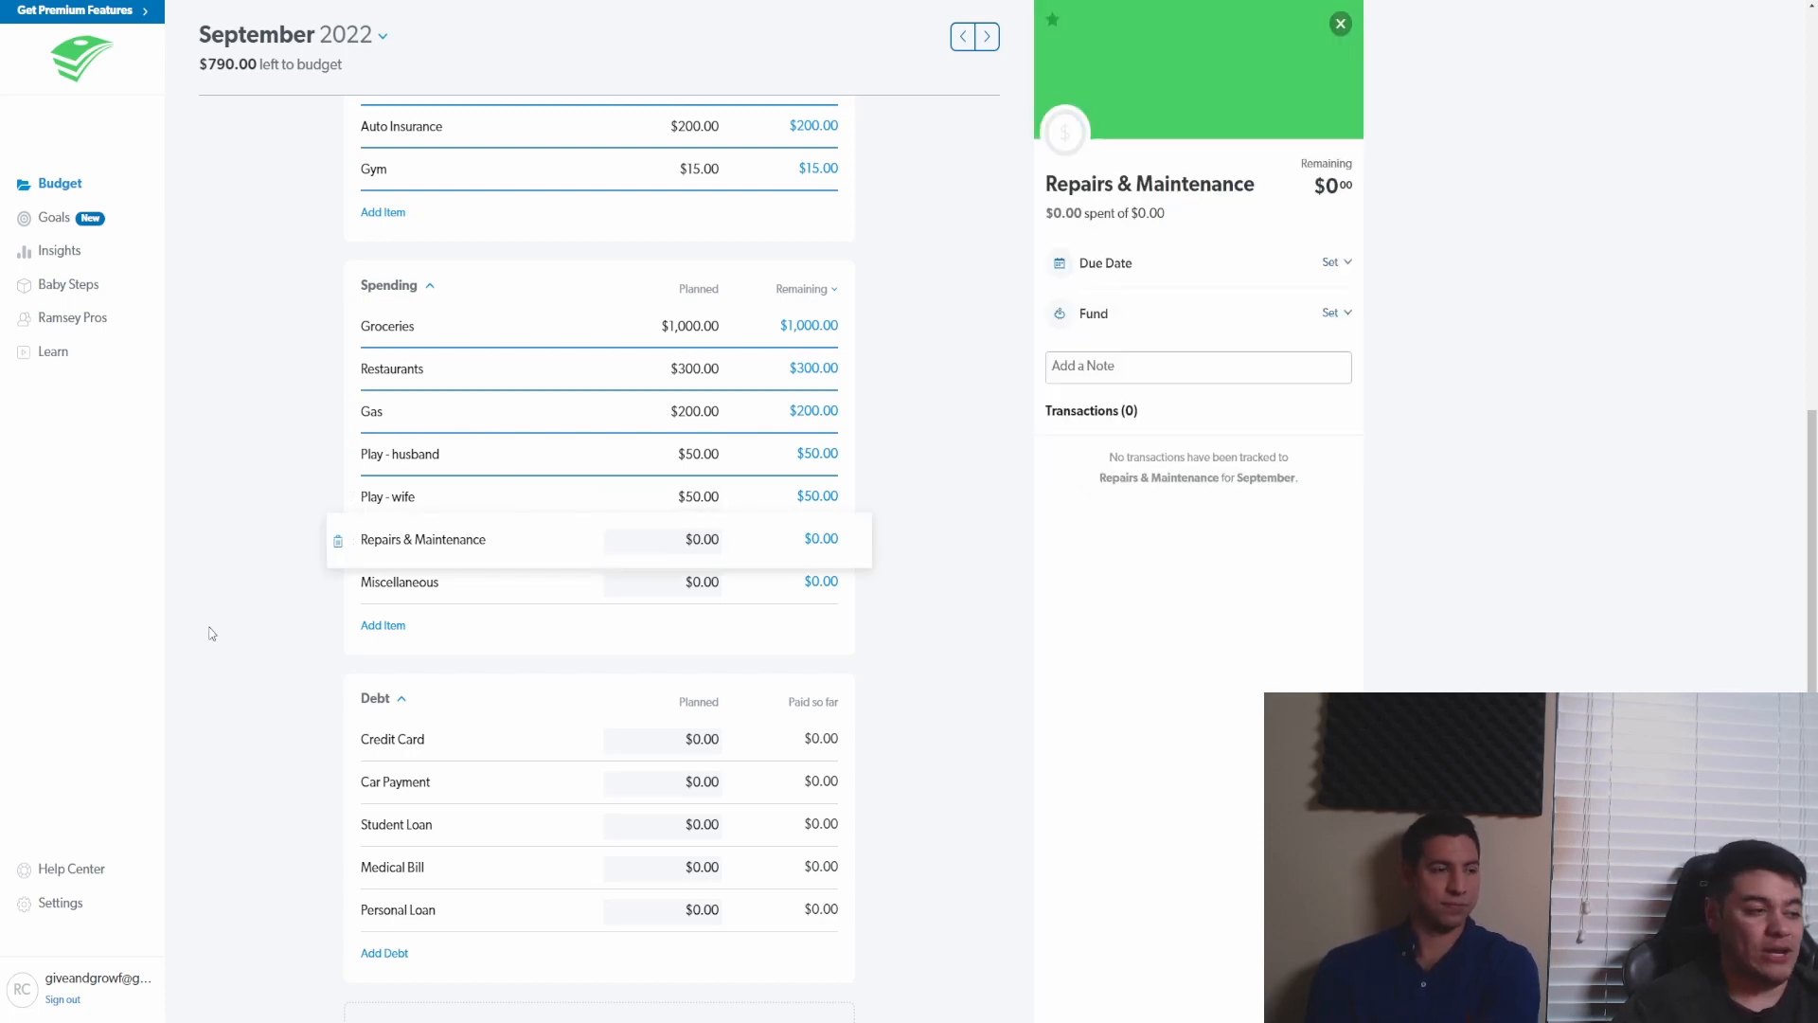
# - Set the planned amount for Repairs & Maintenance under Spending to $25
pyautogui.click(563, 546)
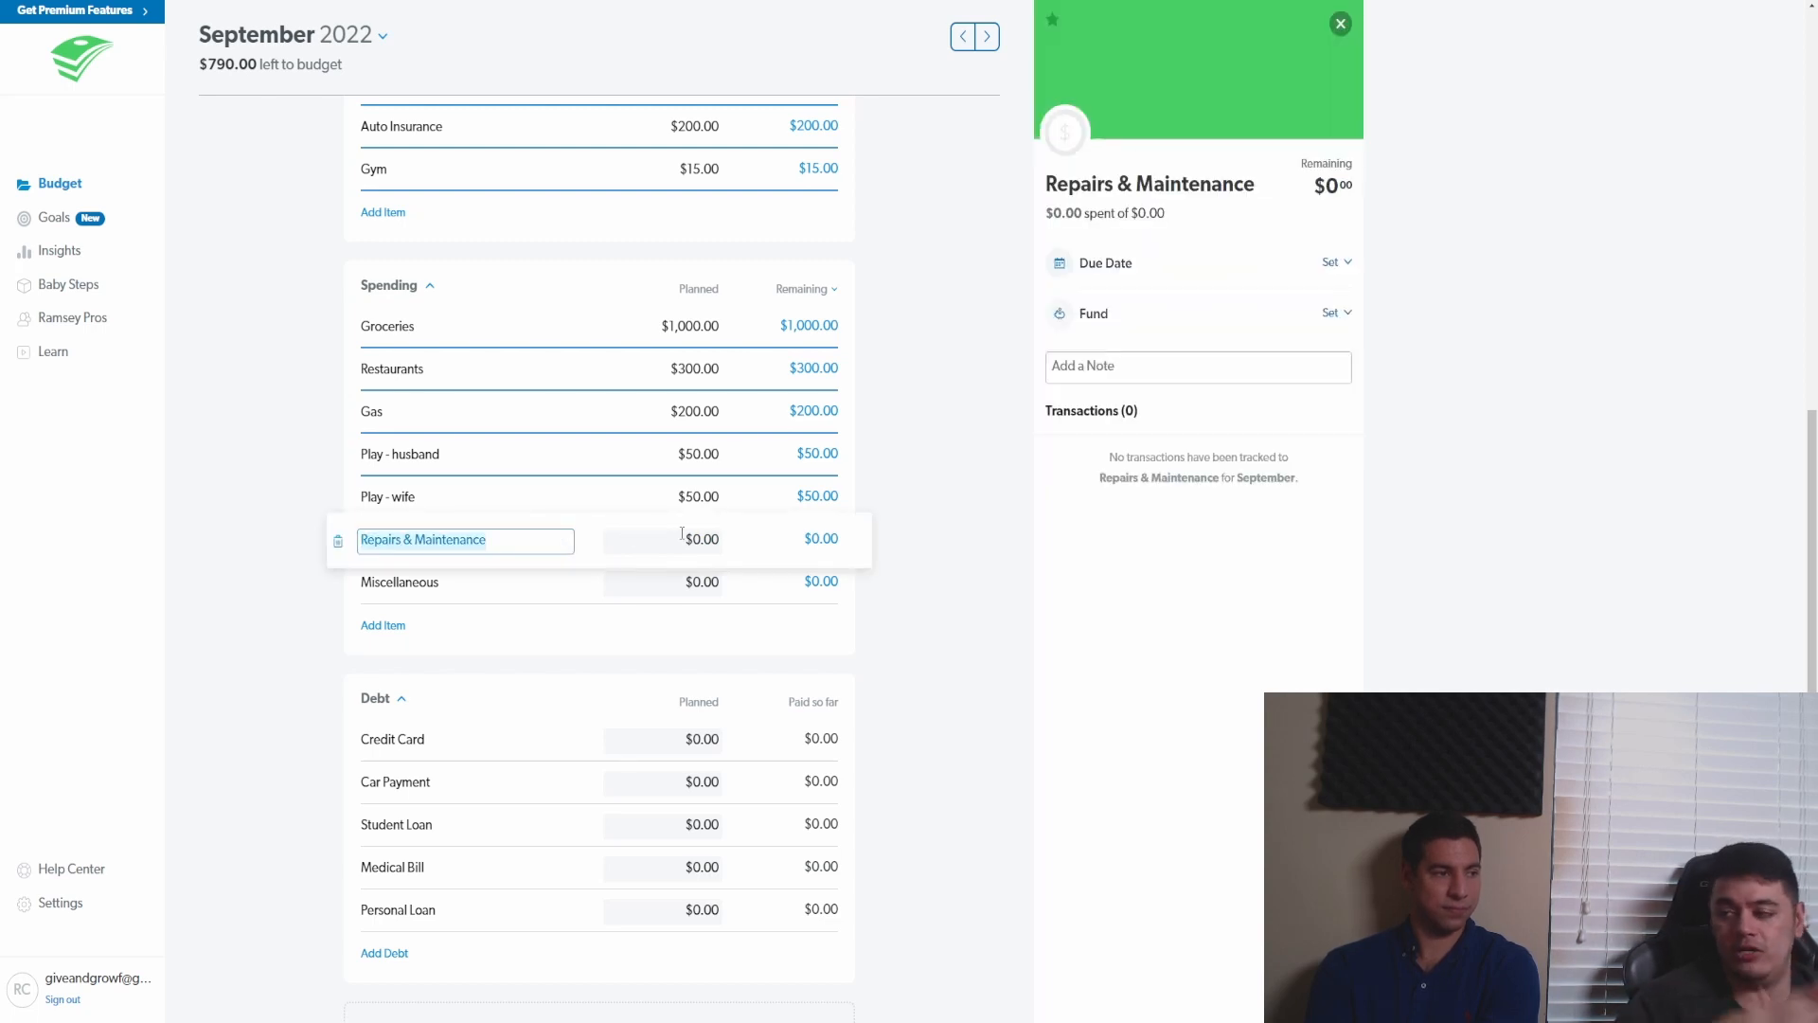
pyautogui.click(695, 541)
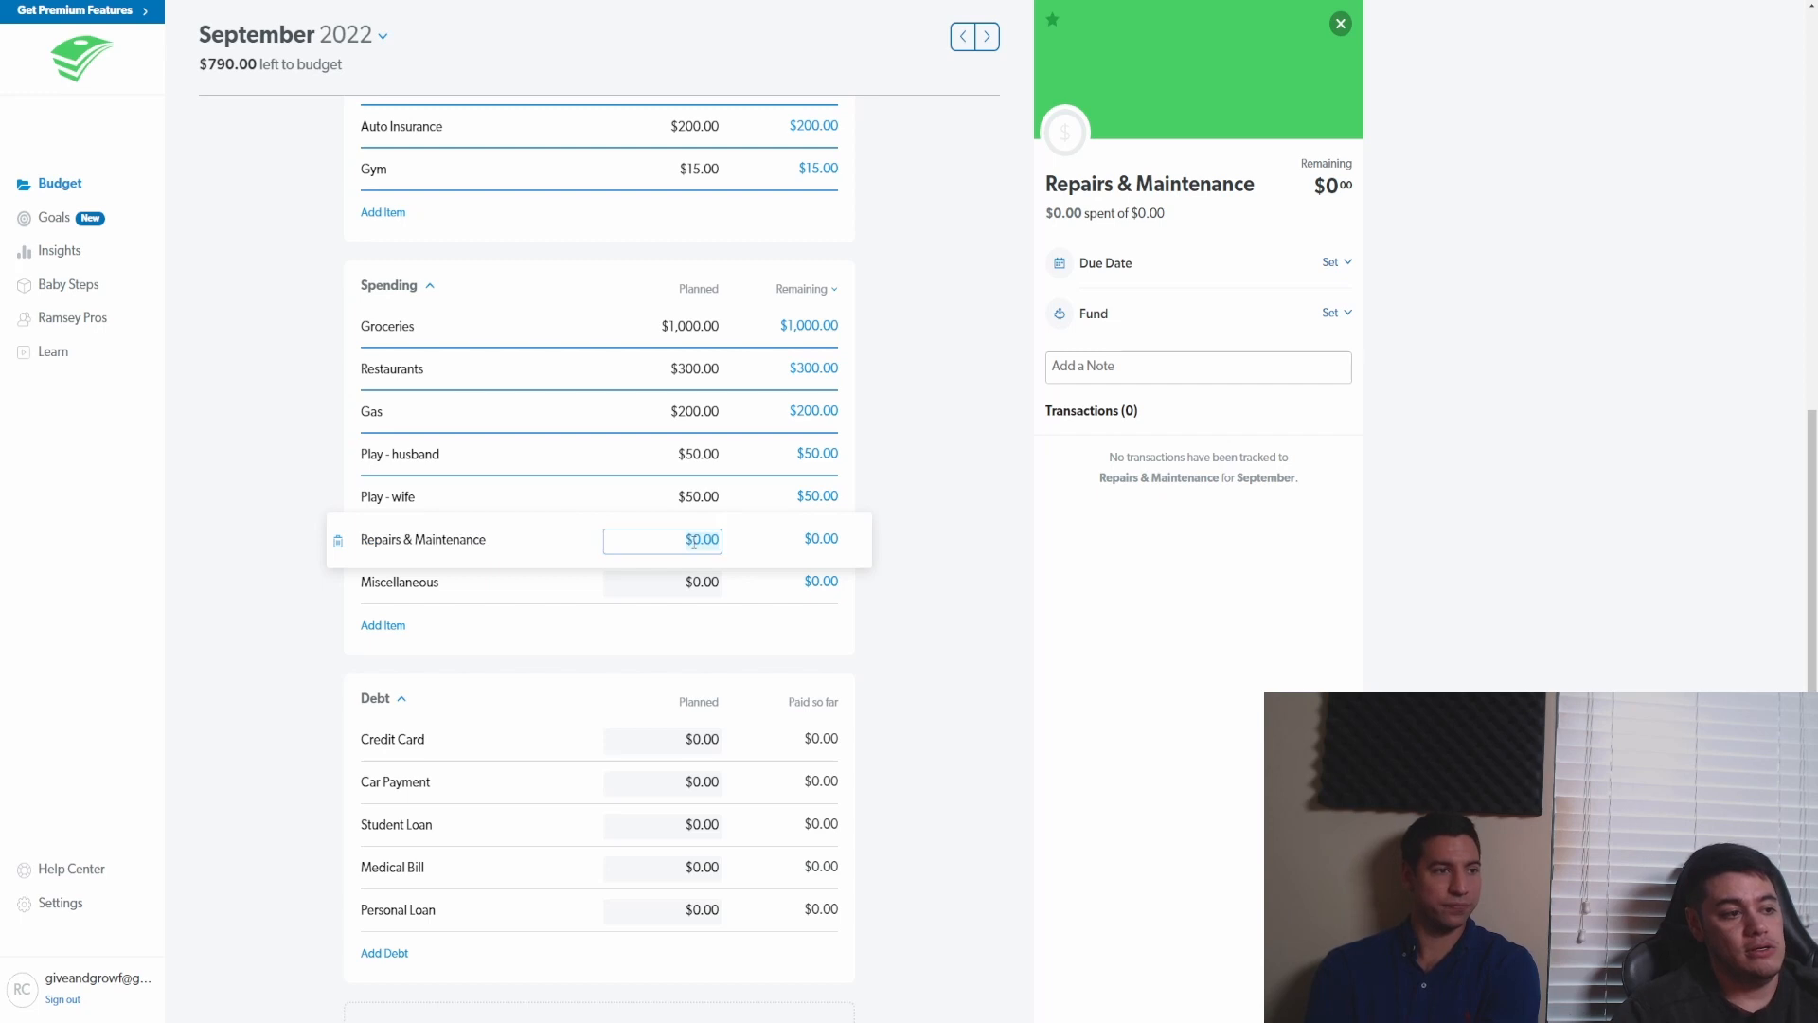
pyautogui.write('25')
pyautogui.press('Return')
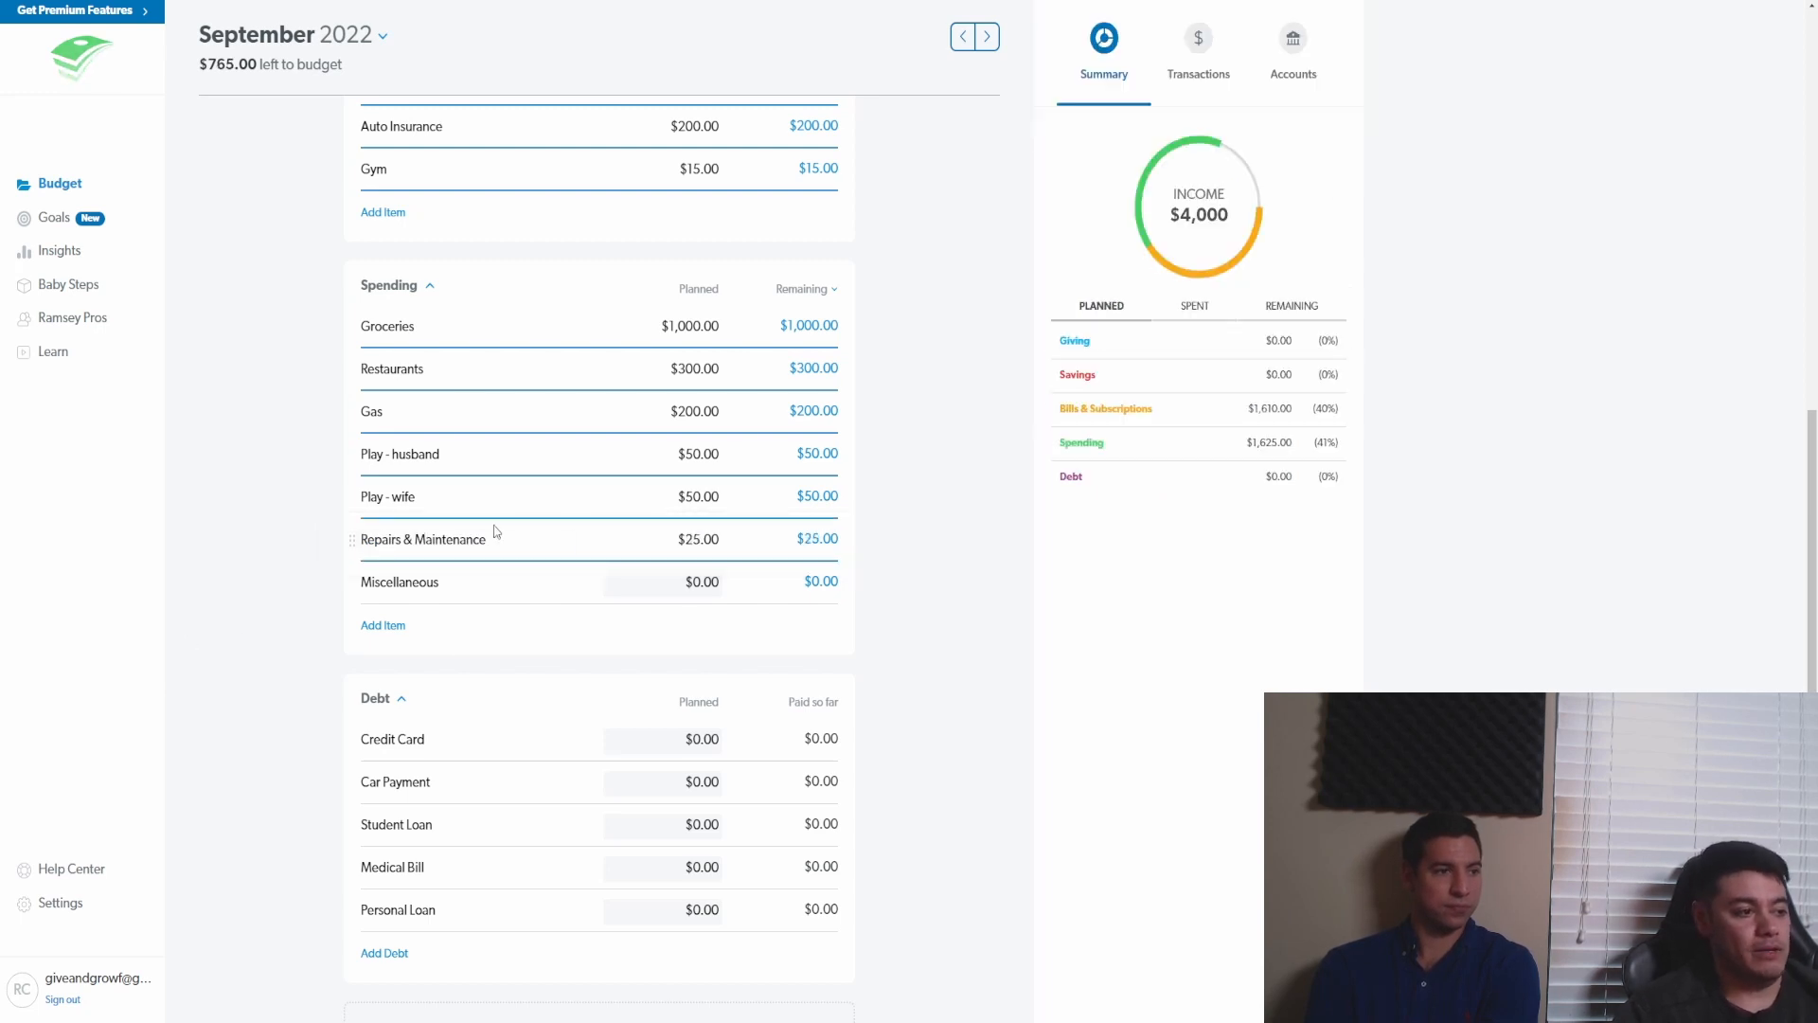
# - Turn the Repairs & Maintenance item into a fund, leaving its starting balance and goal amount unset
pyautogui.click(636, 534)
pyautogui.click(1326, 312)
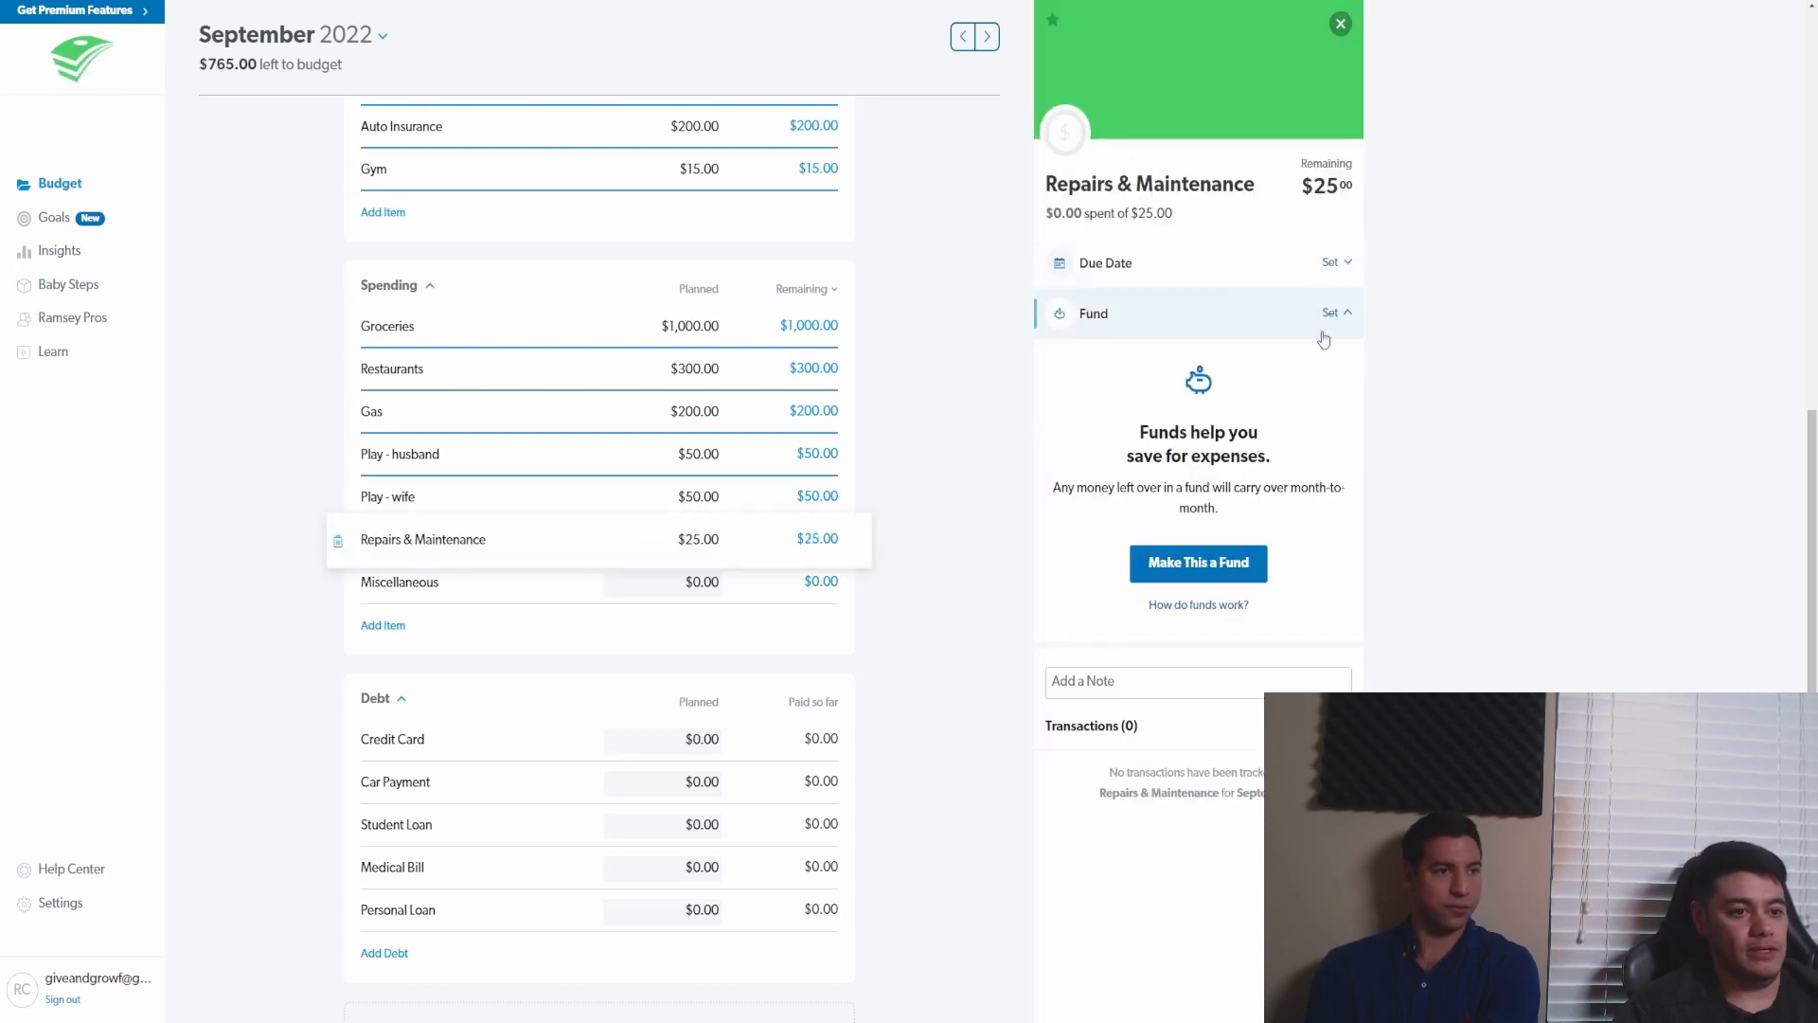
pyautogui.click(1199, 557)
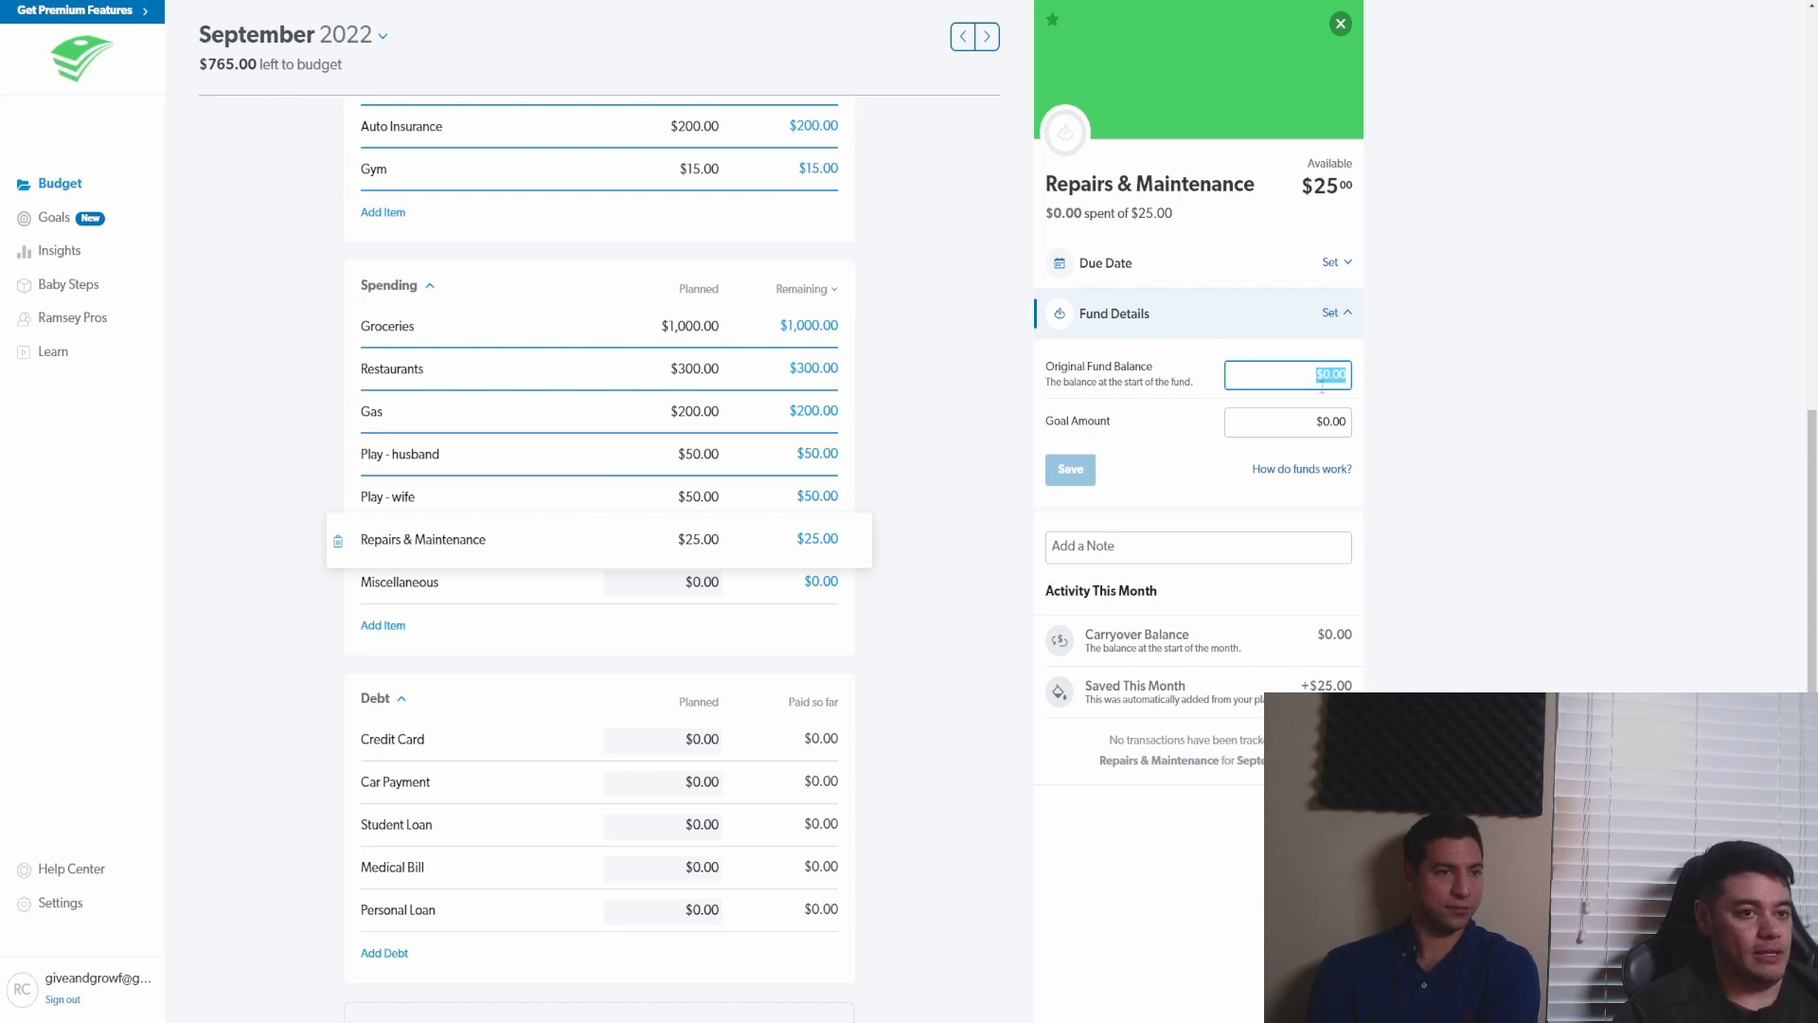
pyautogui.click(1529, 494)
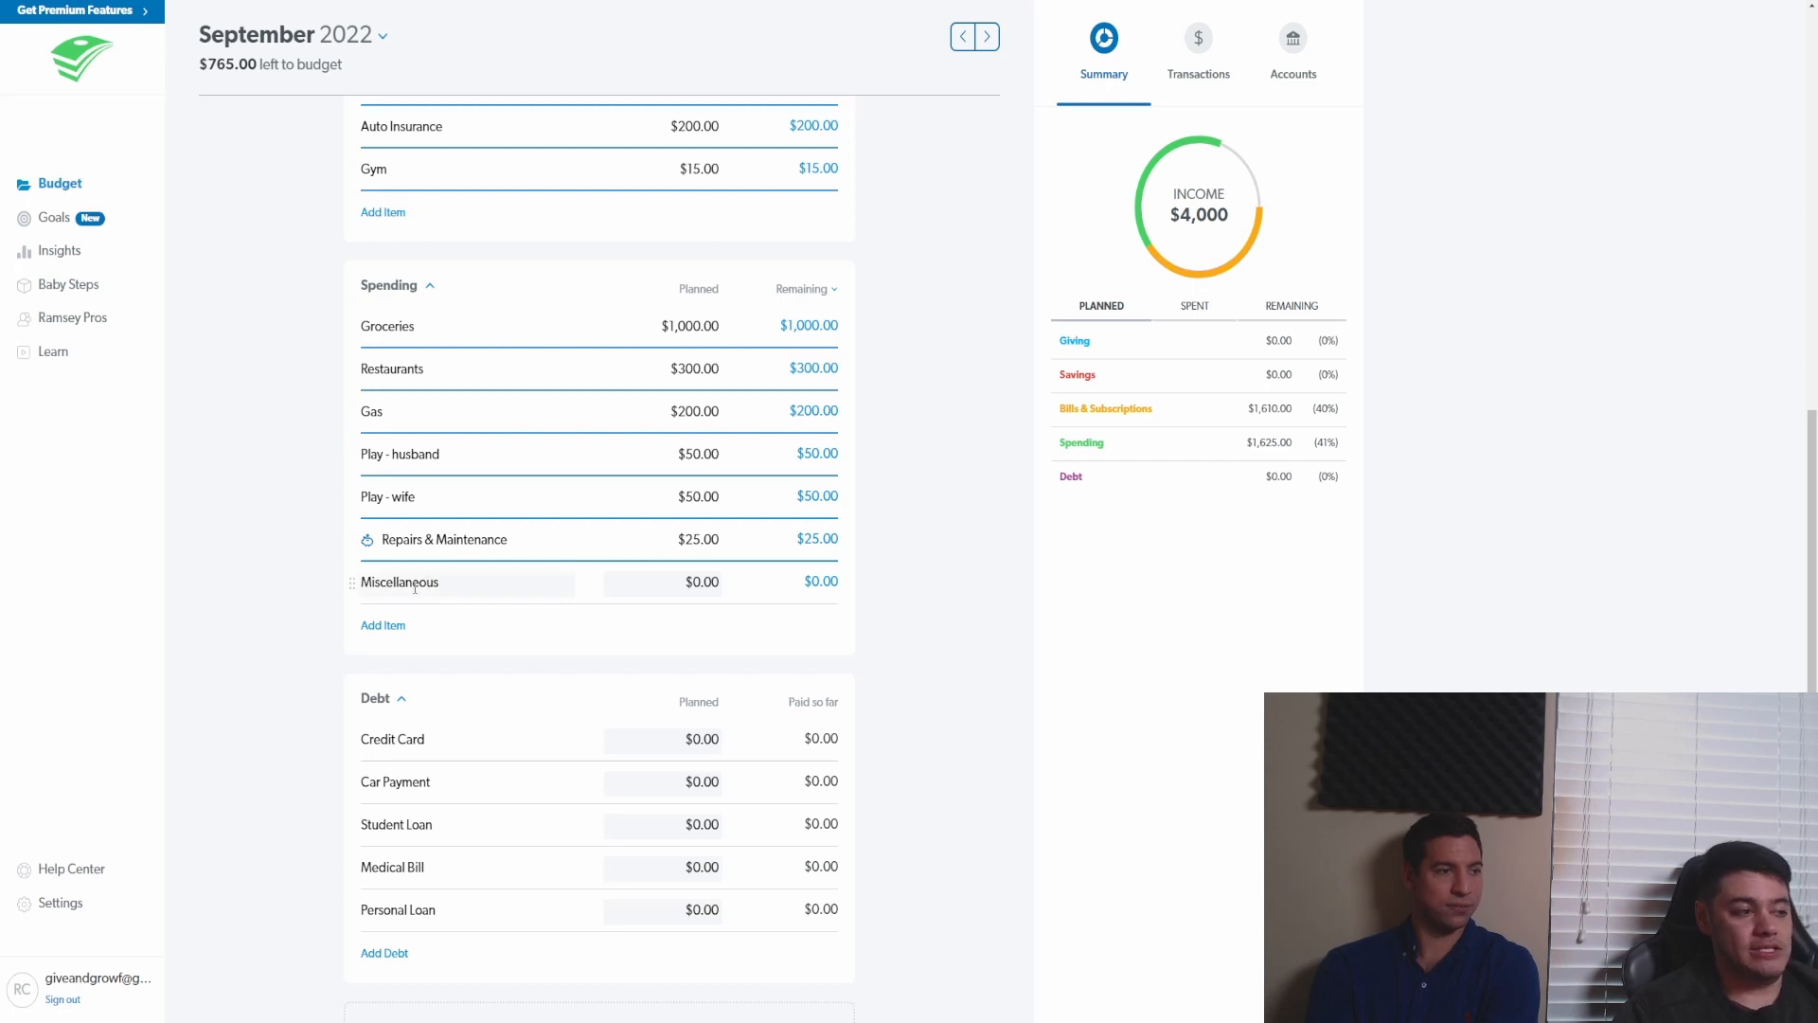
# - Set the planned amount for Miscellaneous under Spending to $50
pyautogui.click(717, 589)
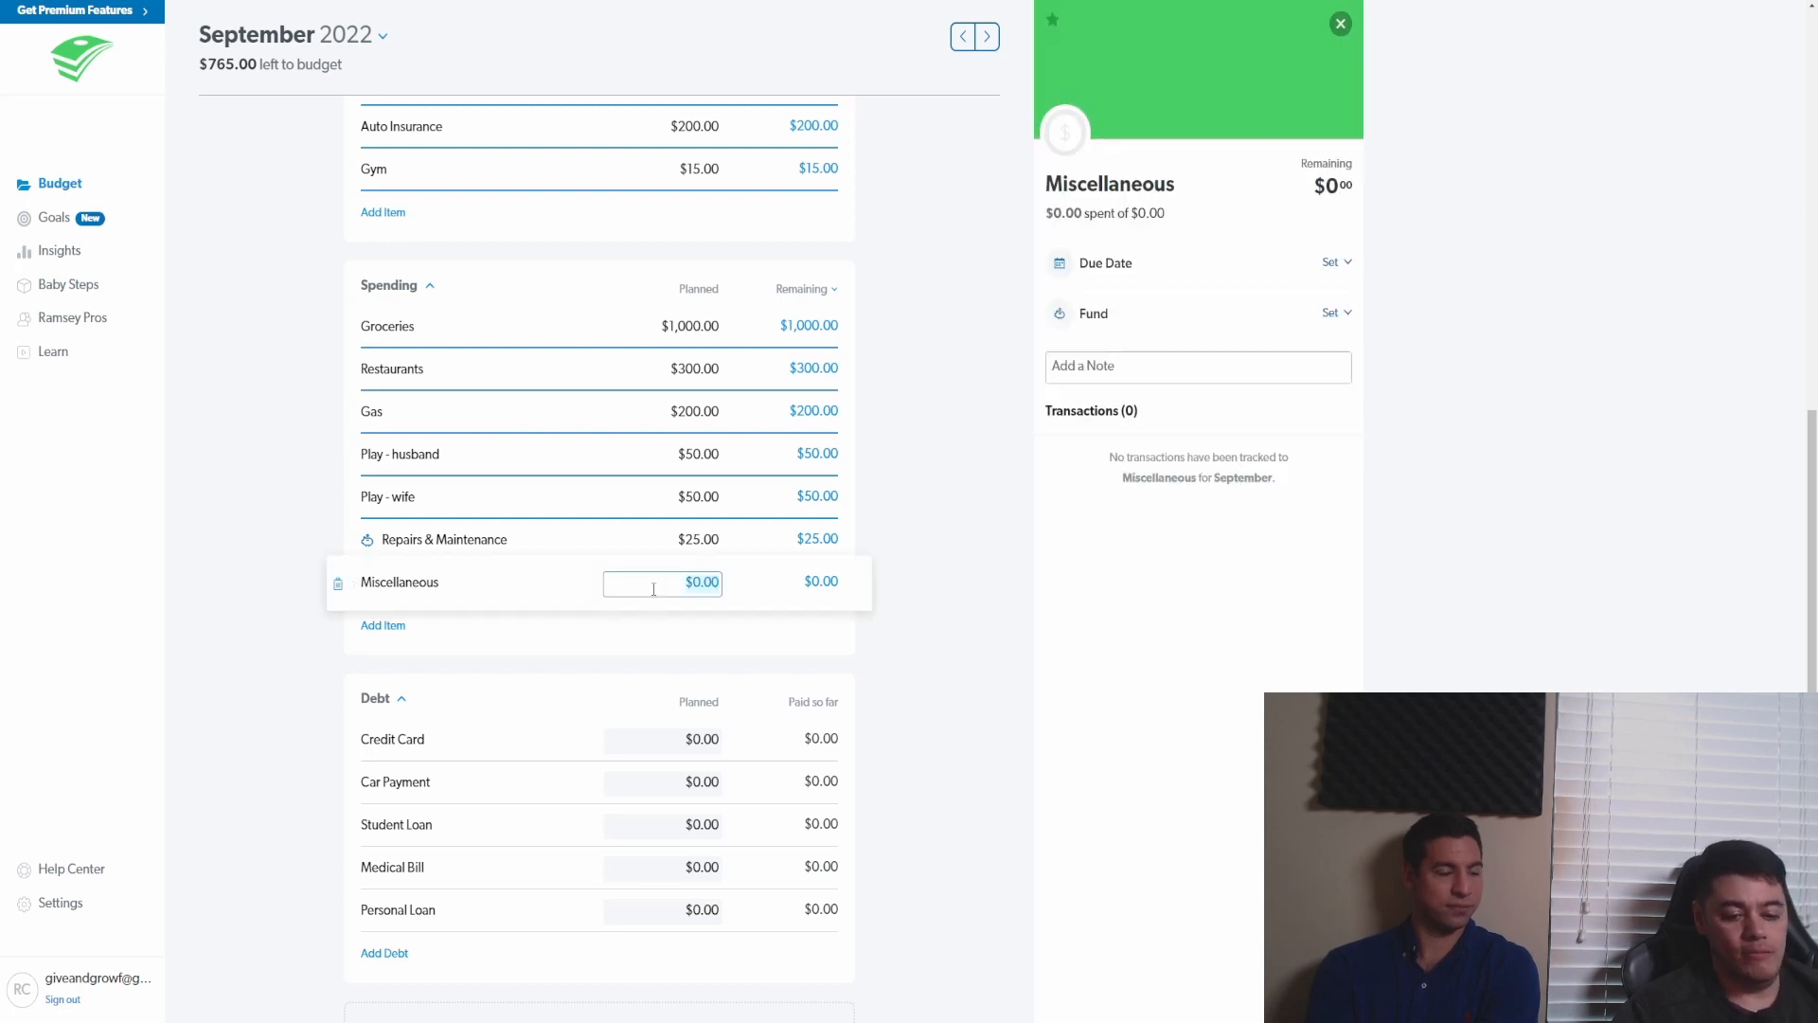
pyautogui.write('50')
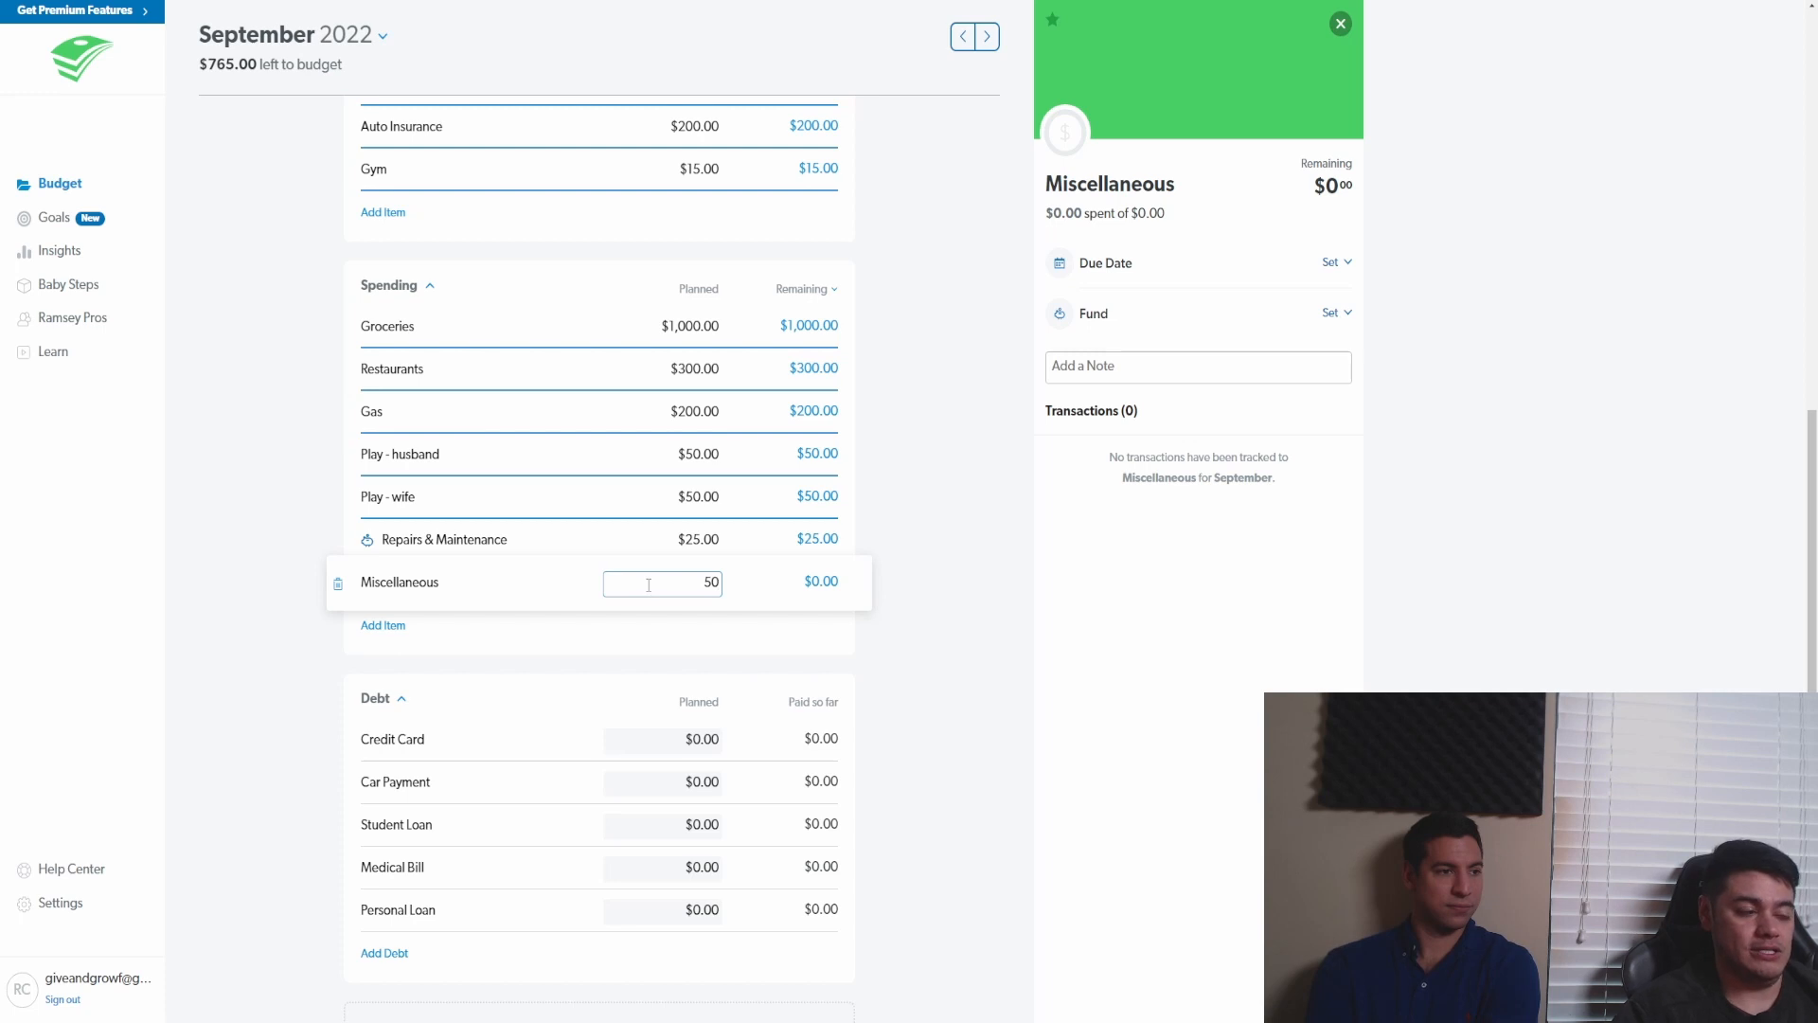
pyautogui.click(982, 642)
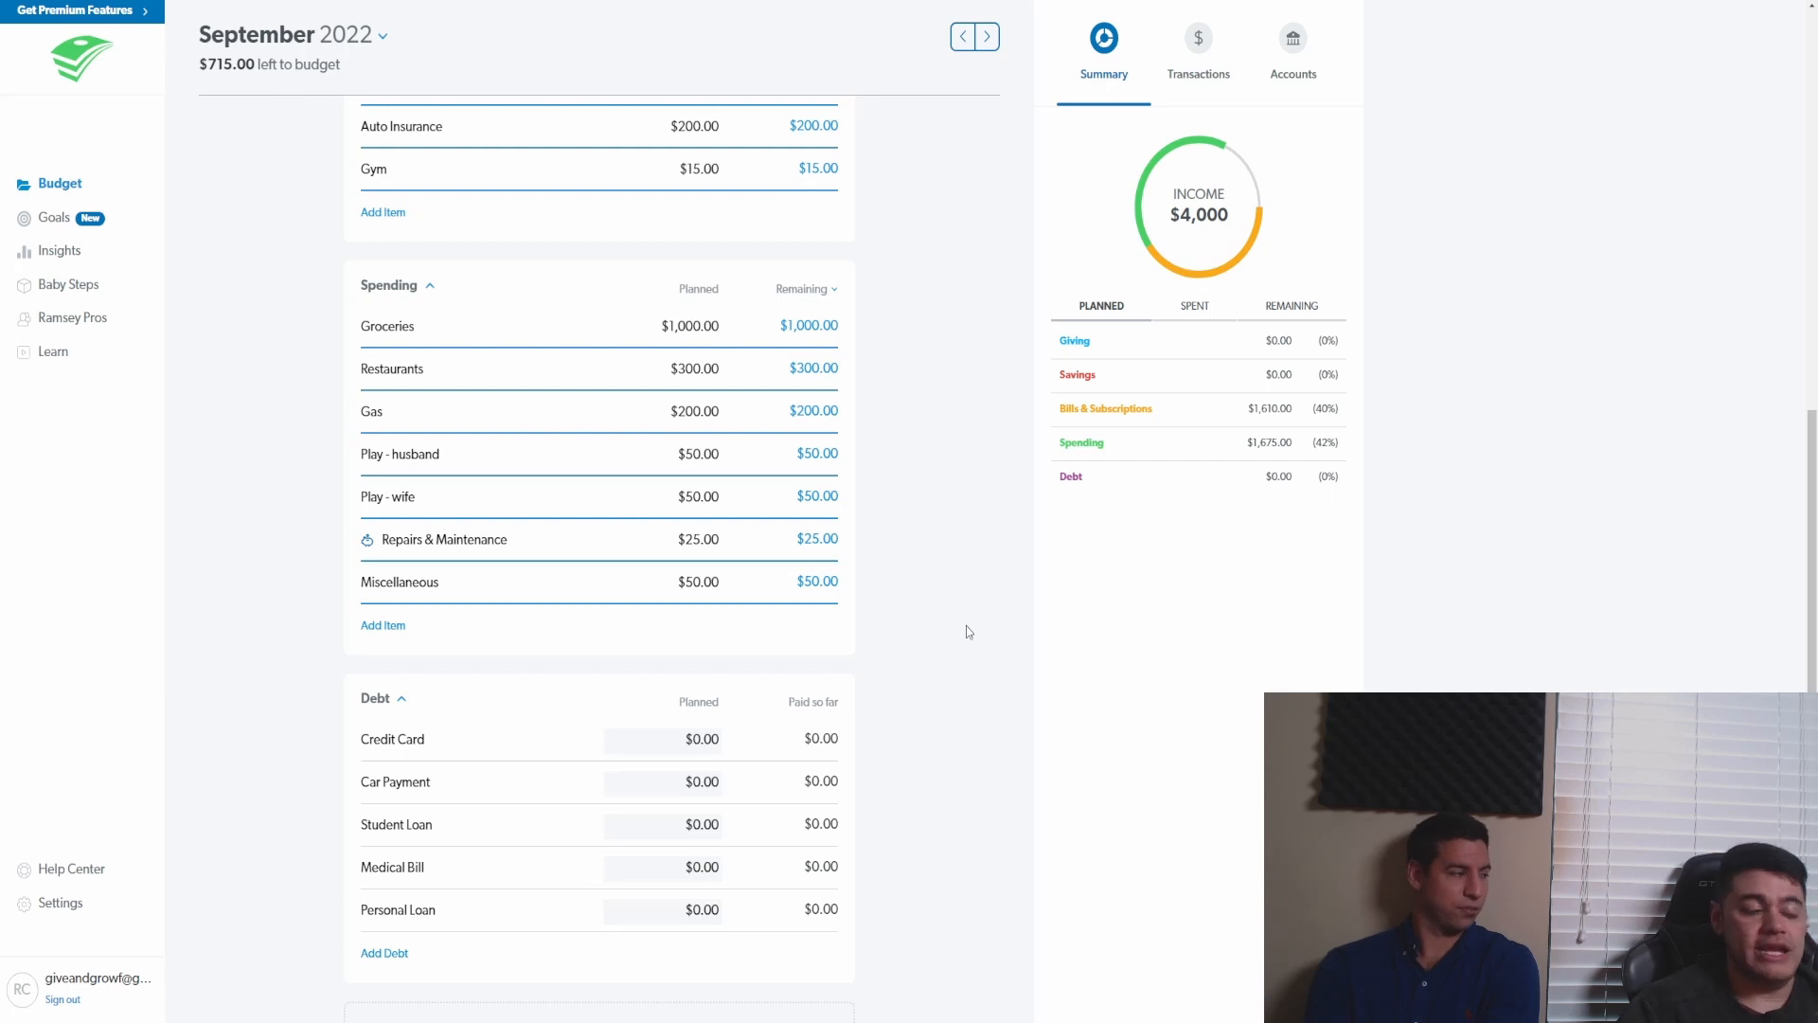
# - Turn the Miscellaneous item into a fund, leaving its starting balance and goal amount unset
pyautogui.click(417, 582)
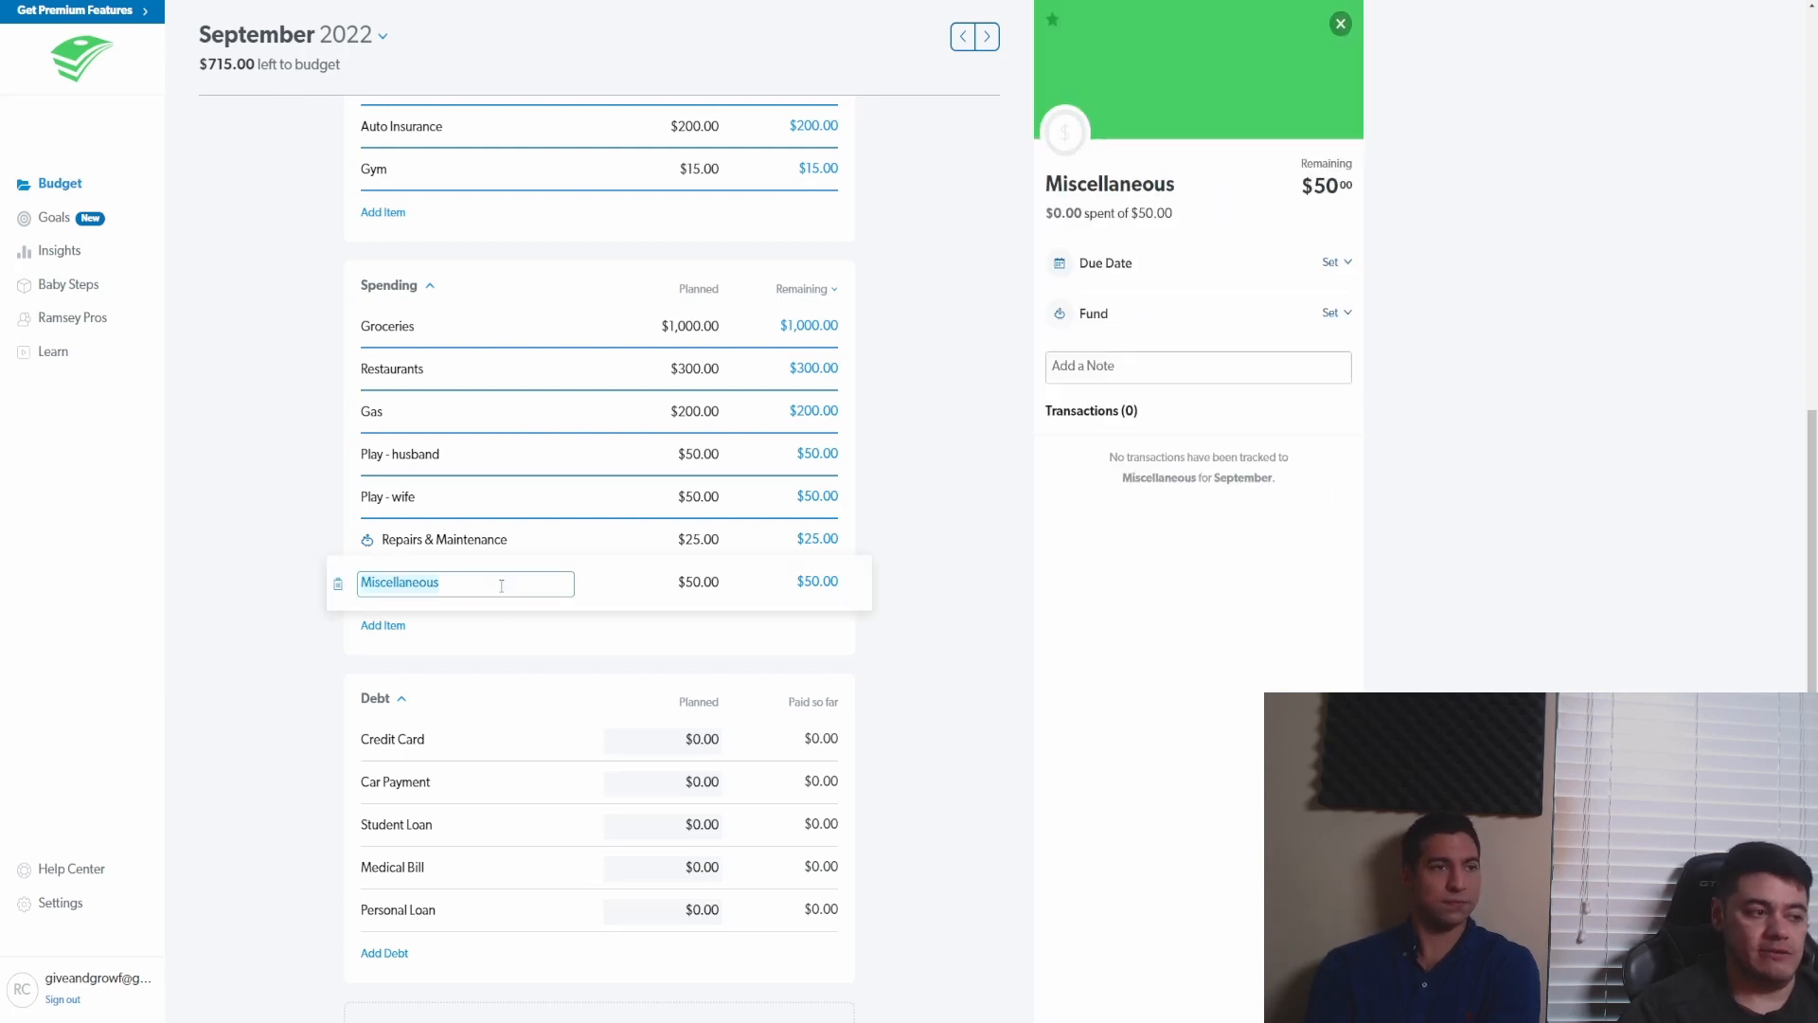
pyautogui.click(1330, 315)
pyautogui.click(1197, 560)
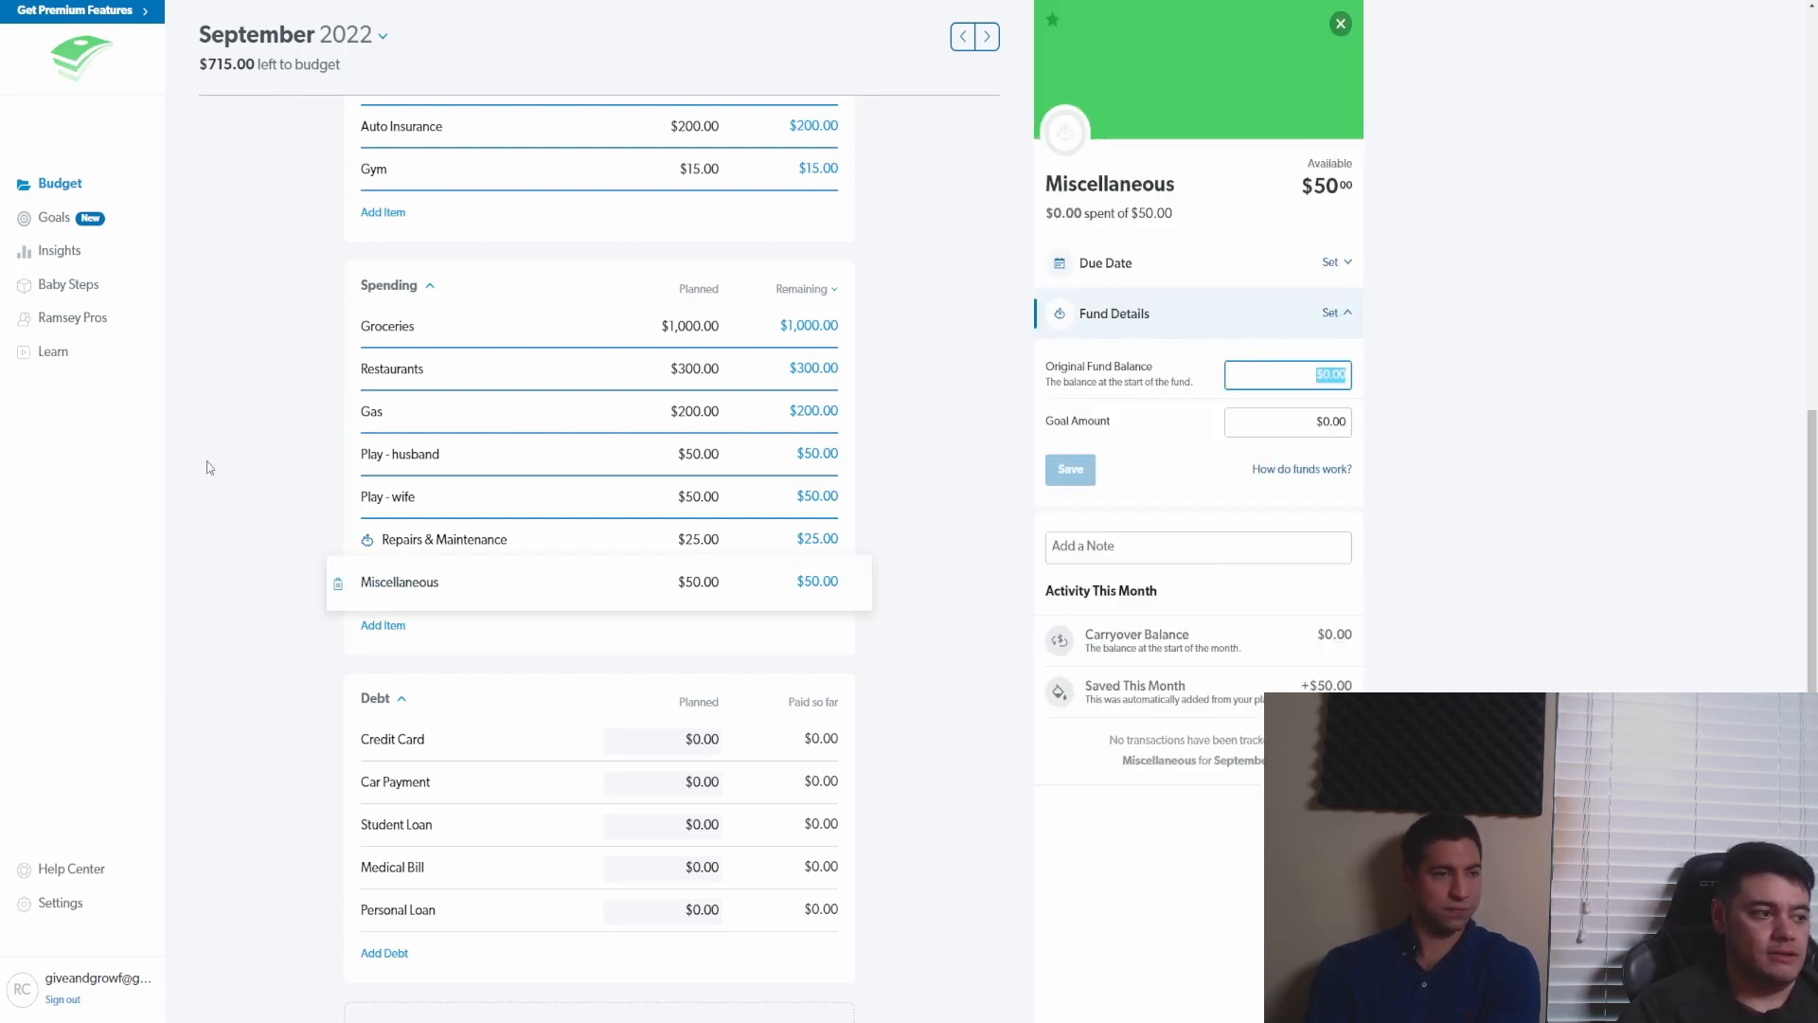
pyautogui.click(272, 559)
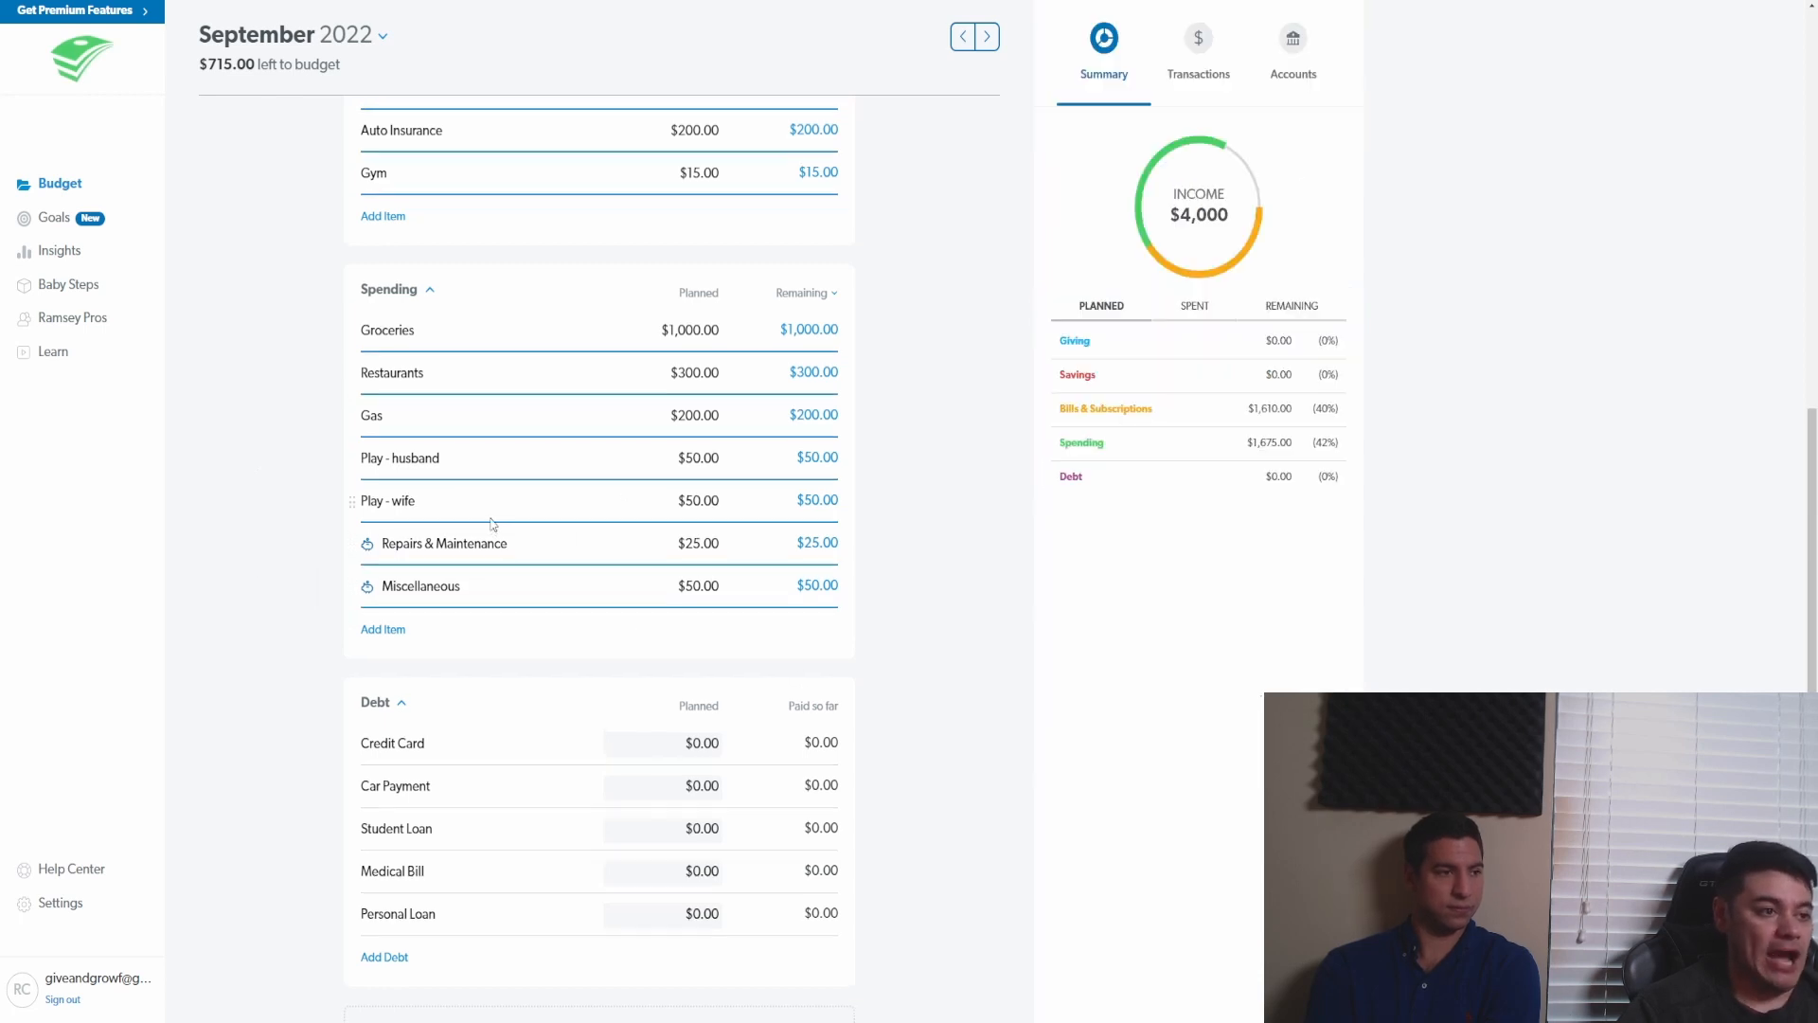
# - Review all budget groups from Income to Debt together with the planned totals in the summary
pyautogui.scroll(2, 496, 520)
pyautogui.scroll(1, 578, 634)
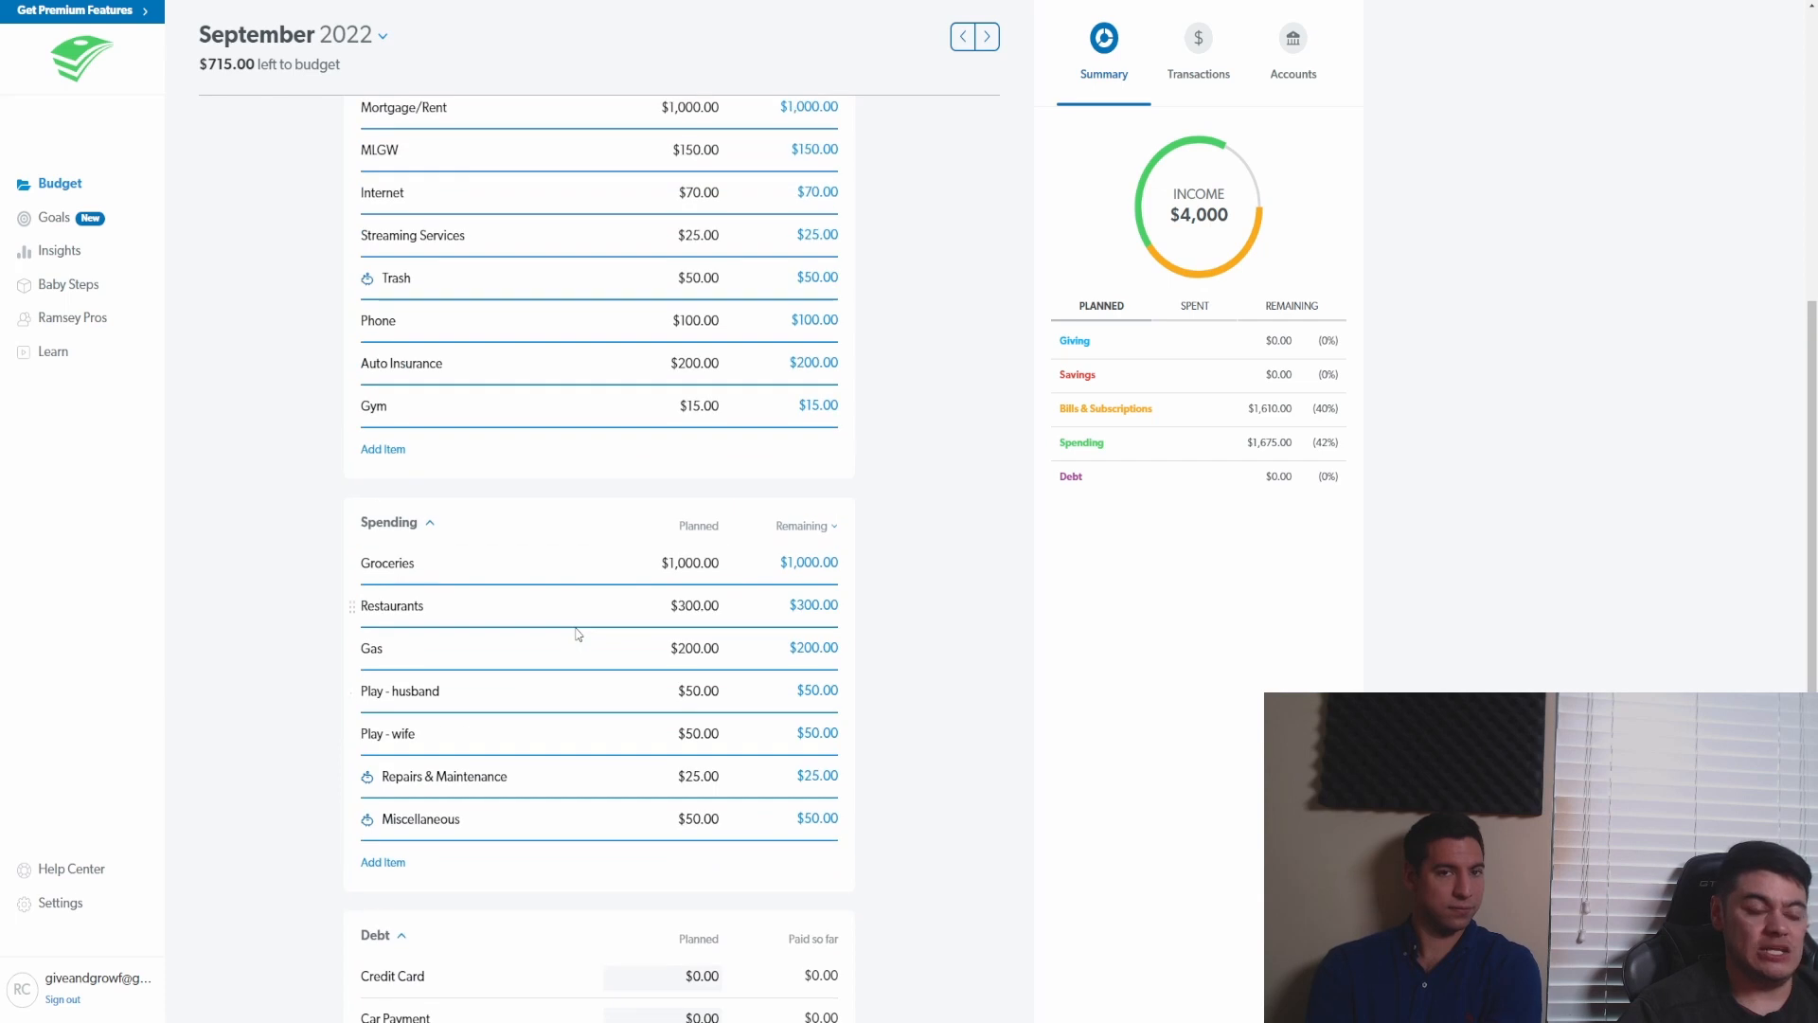
pyautogui.scroll(-1, 578, 633)
pyautogui.scroll(6, 693, 556)
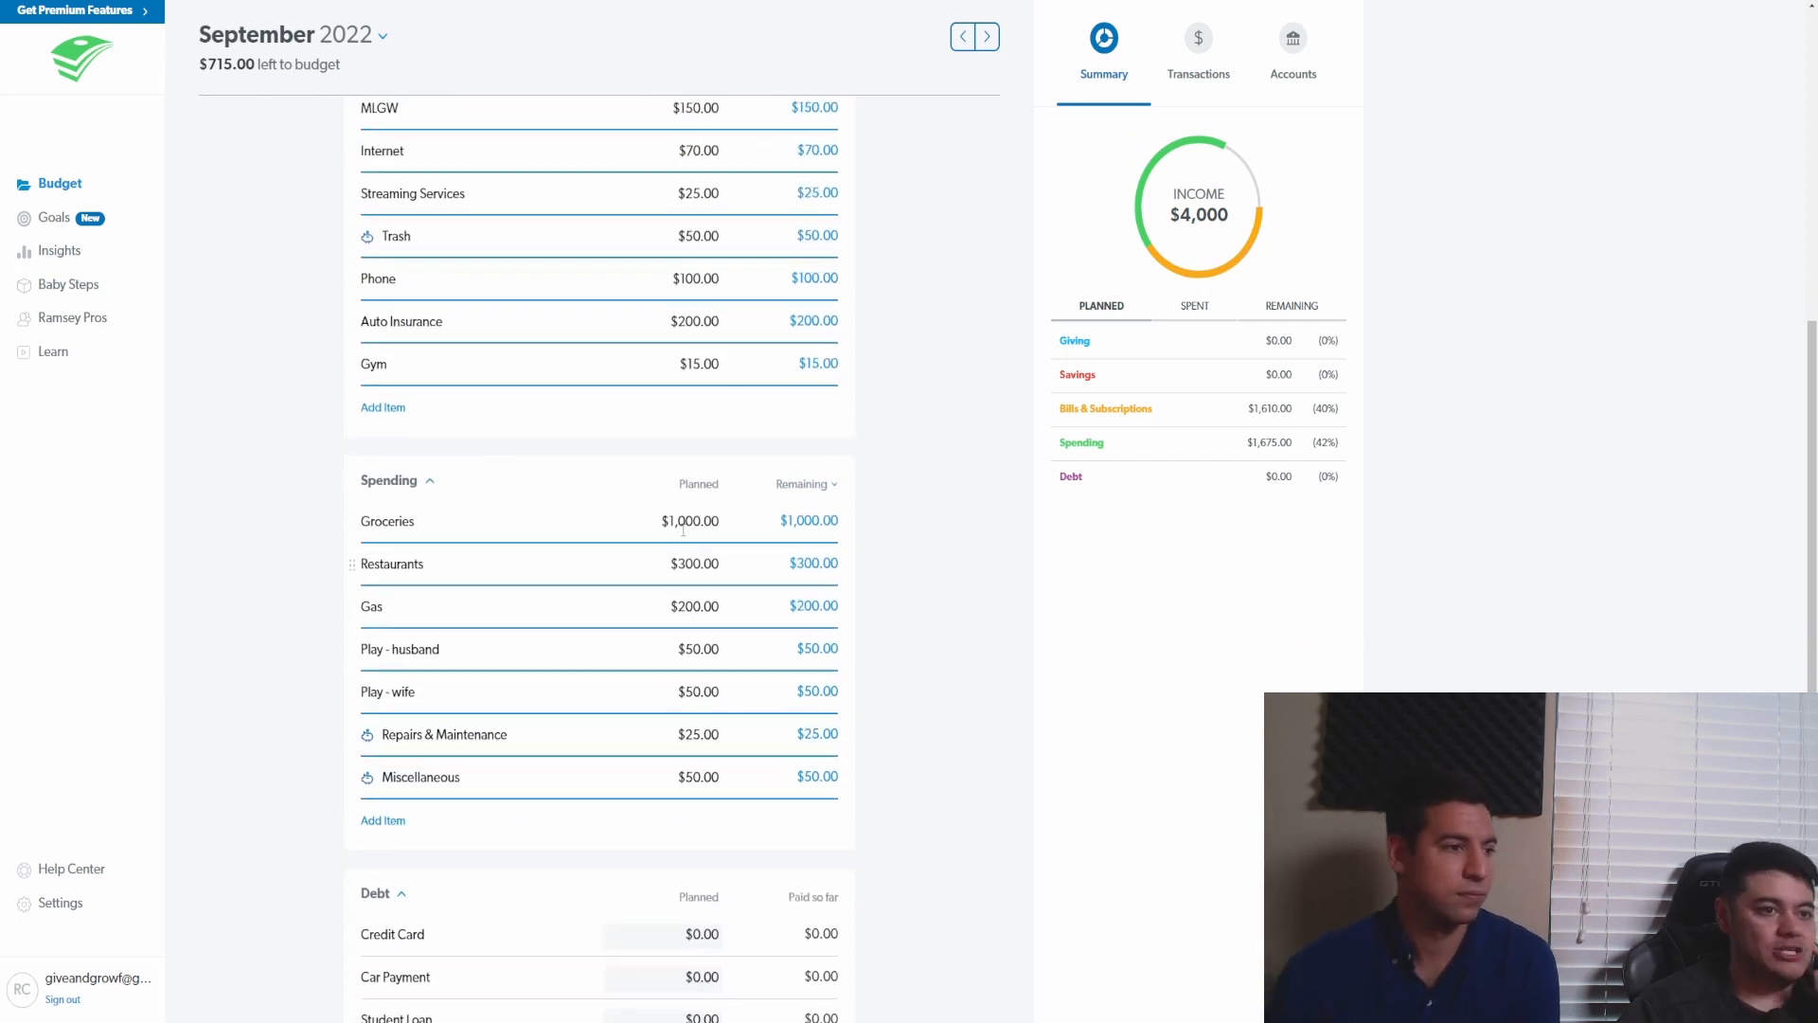
pyautogui.scroll(2, 672, 495)
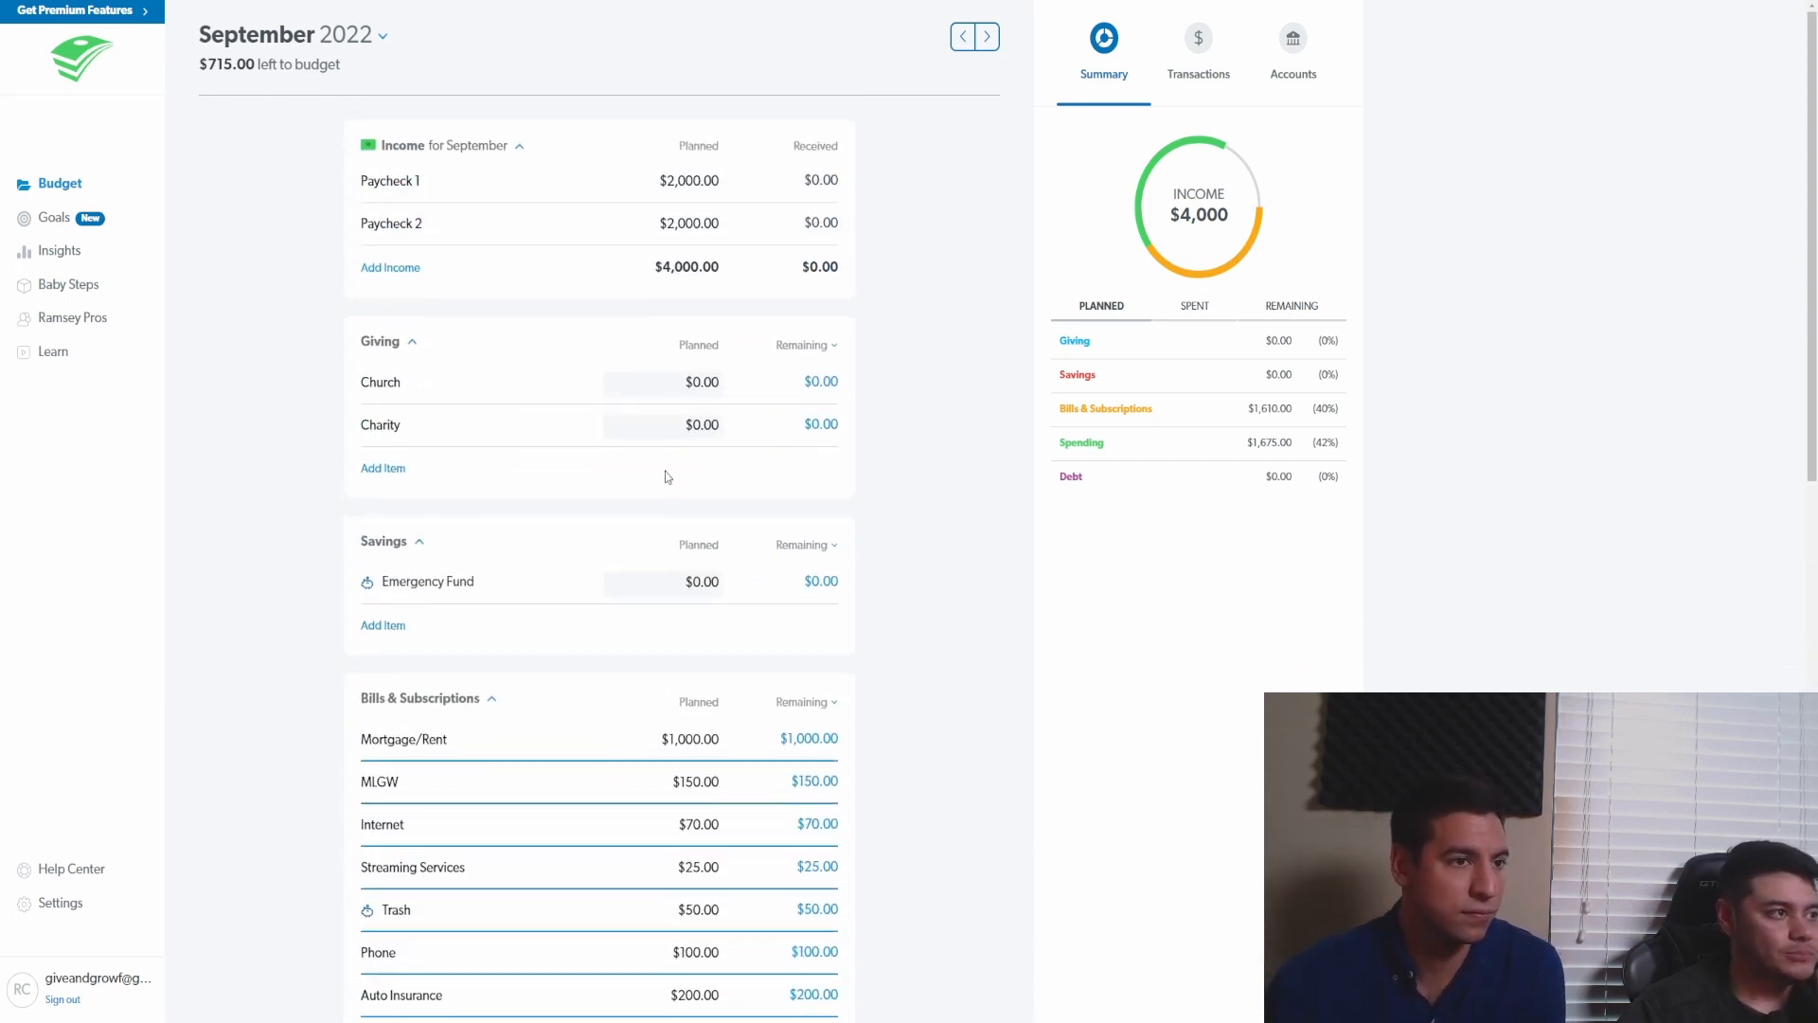
pyautogui.scroll(-3, 666, 476)
pyautogui.scroll(1, 672, 459)
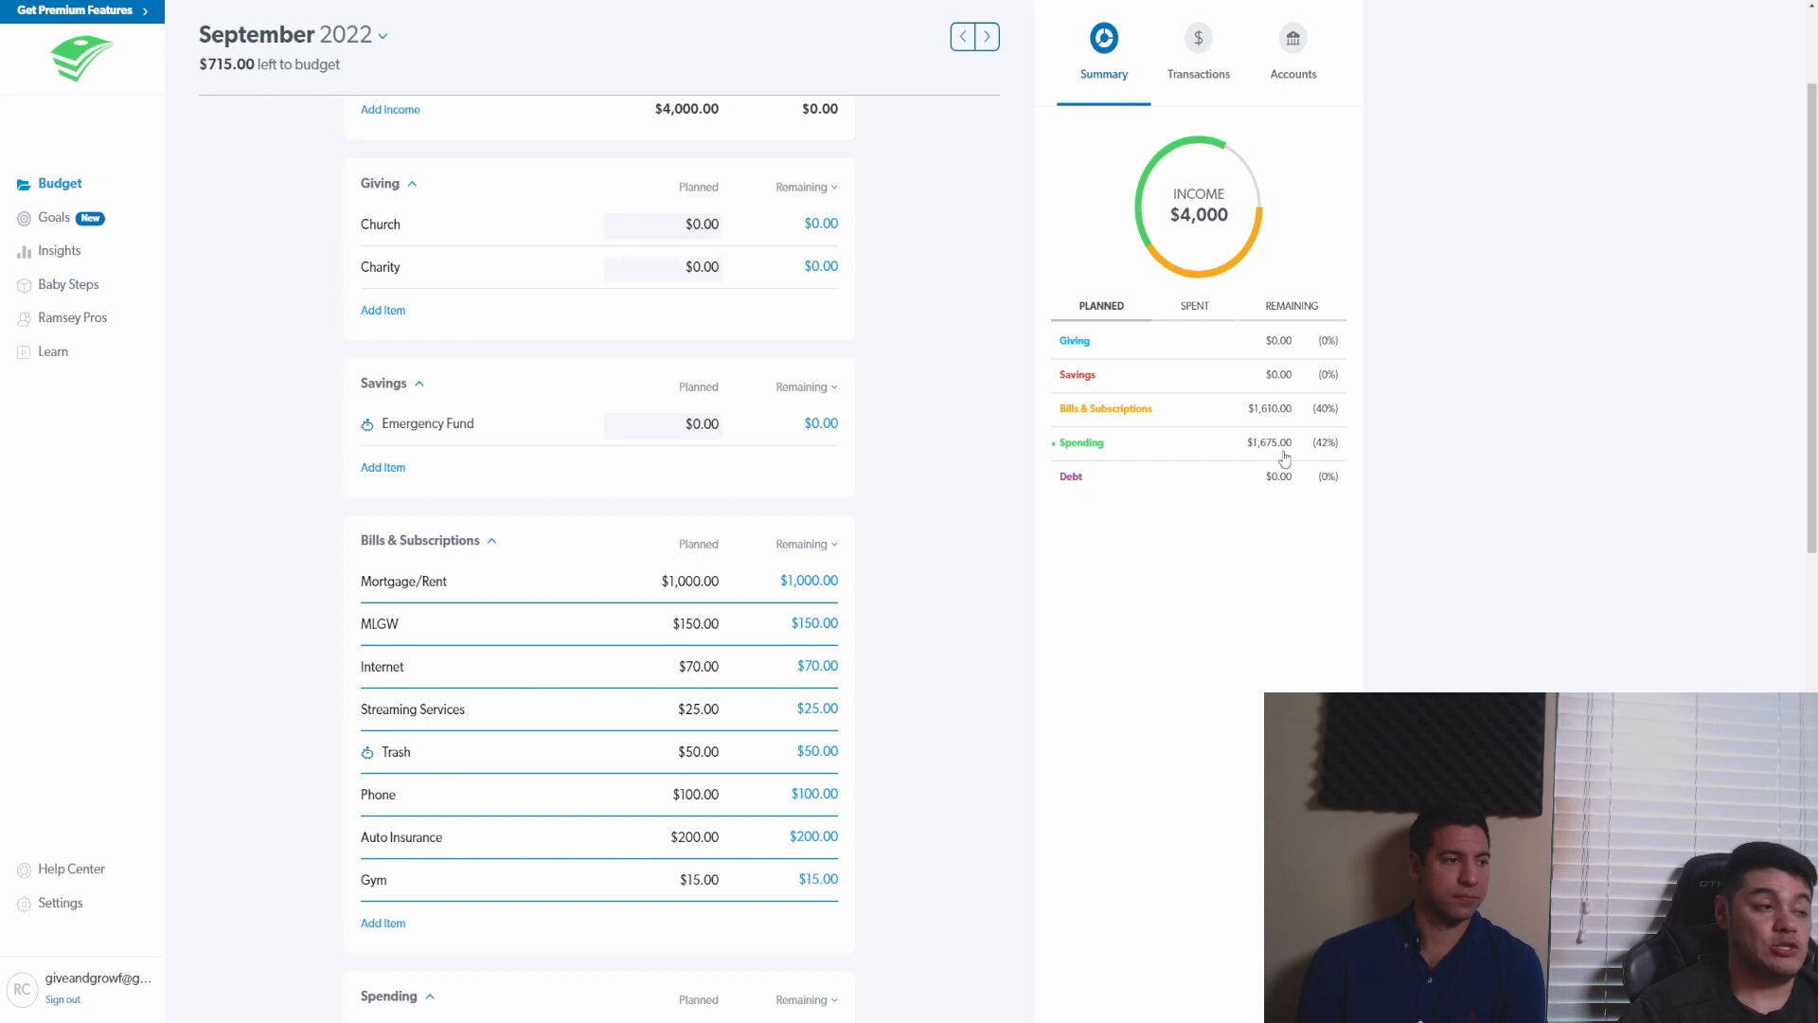
pyautogui.scroll(1, 375, 528)
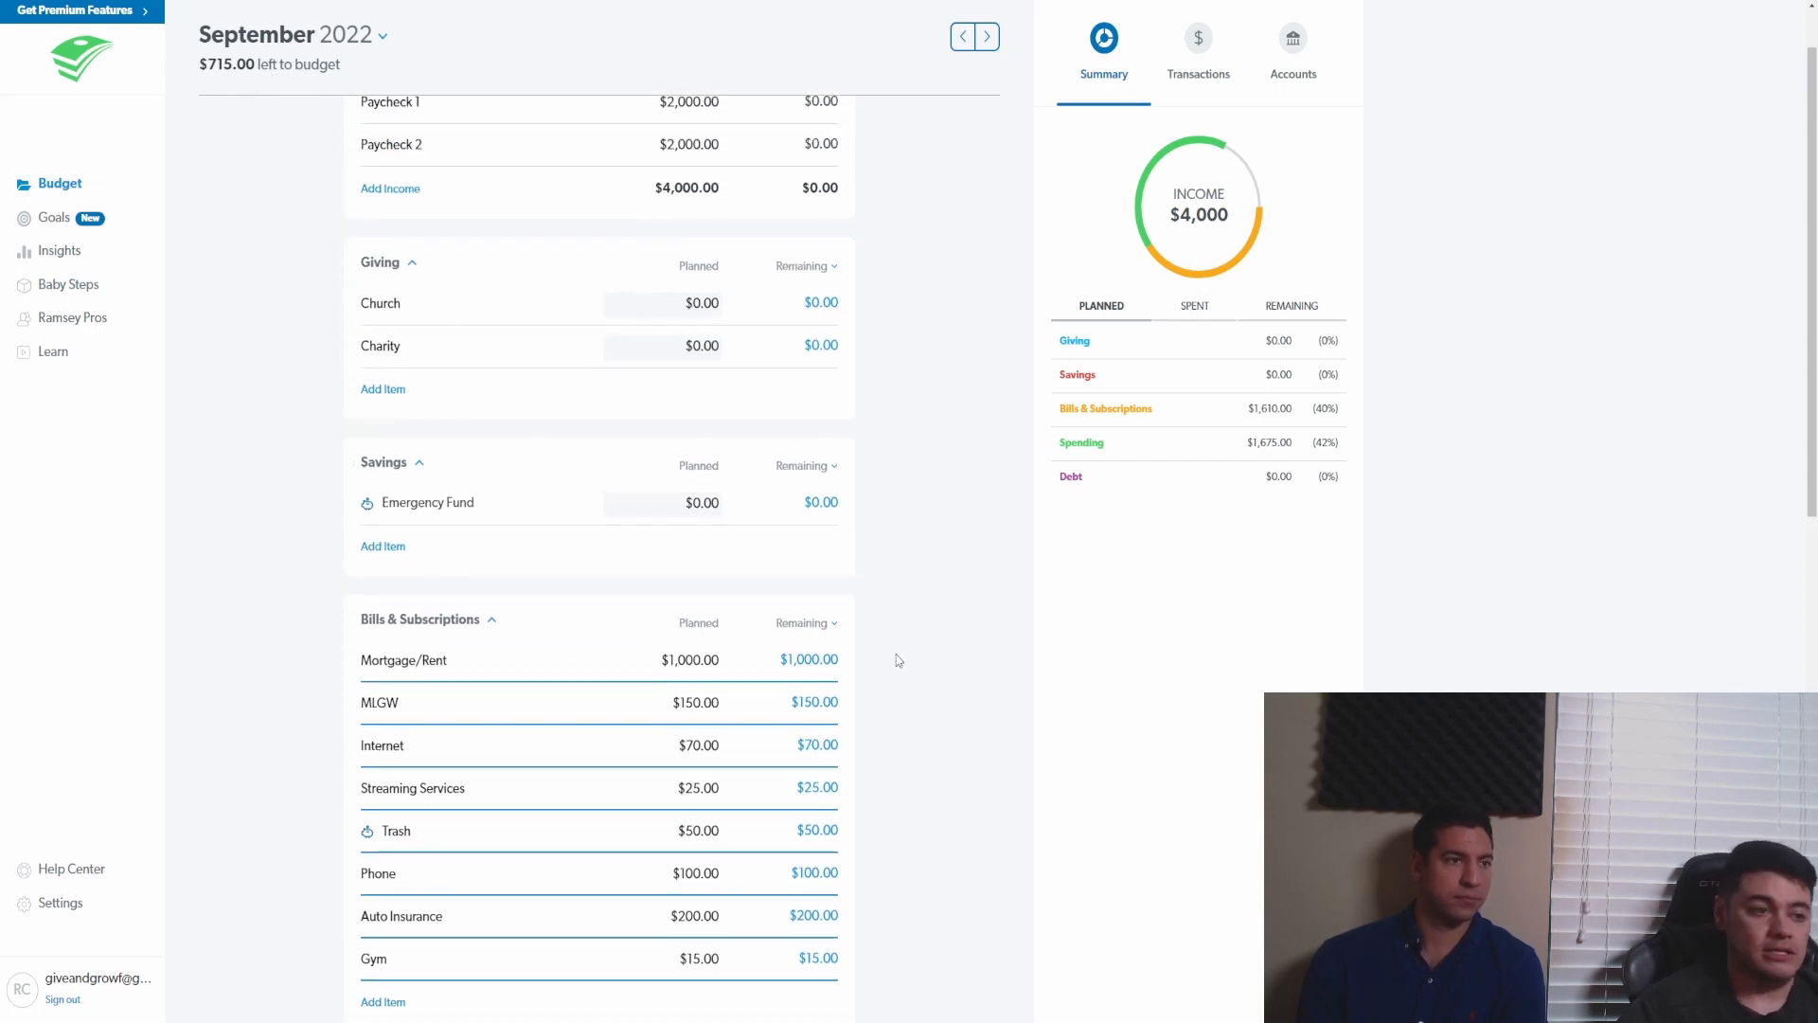
pyautogui.scroll(-10, 896, 662)
pyautogui.scroll(-1, 563, 420)
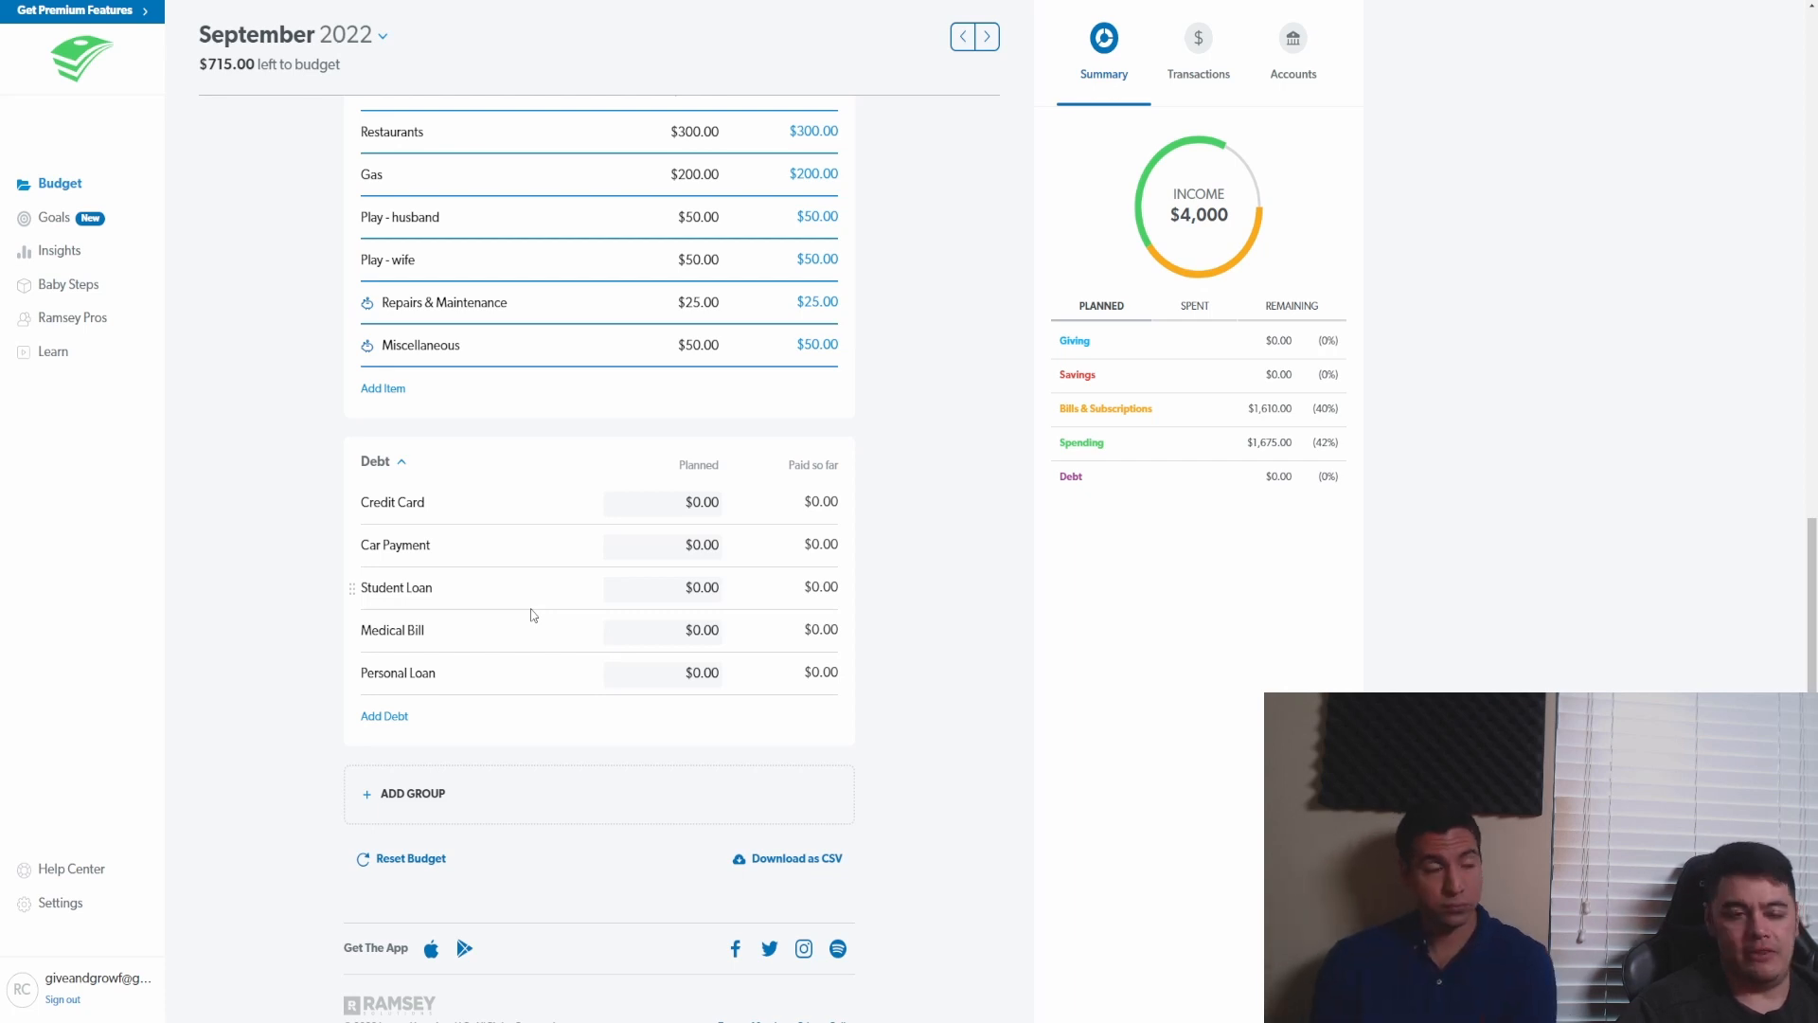
pyautogui.scroll(10, 533, 616)
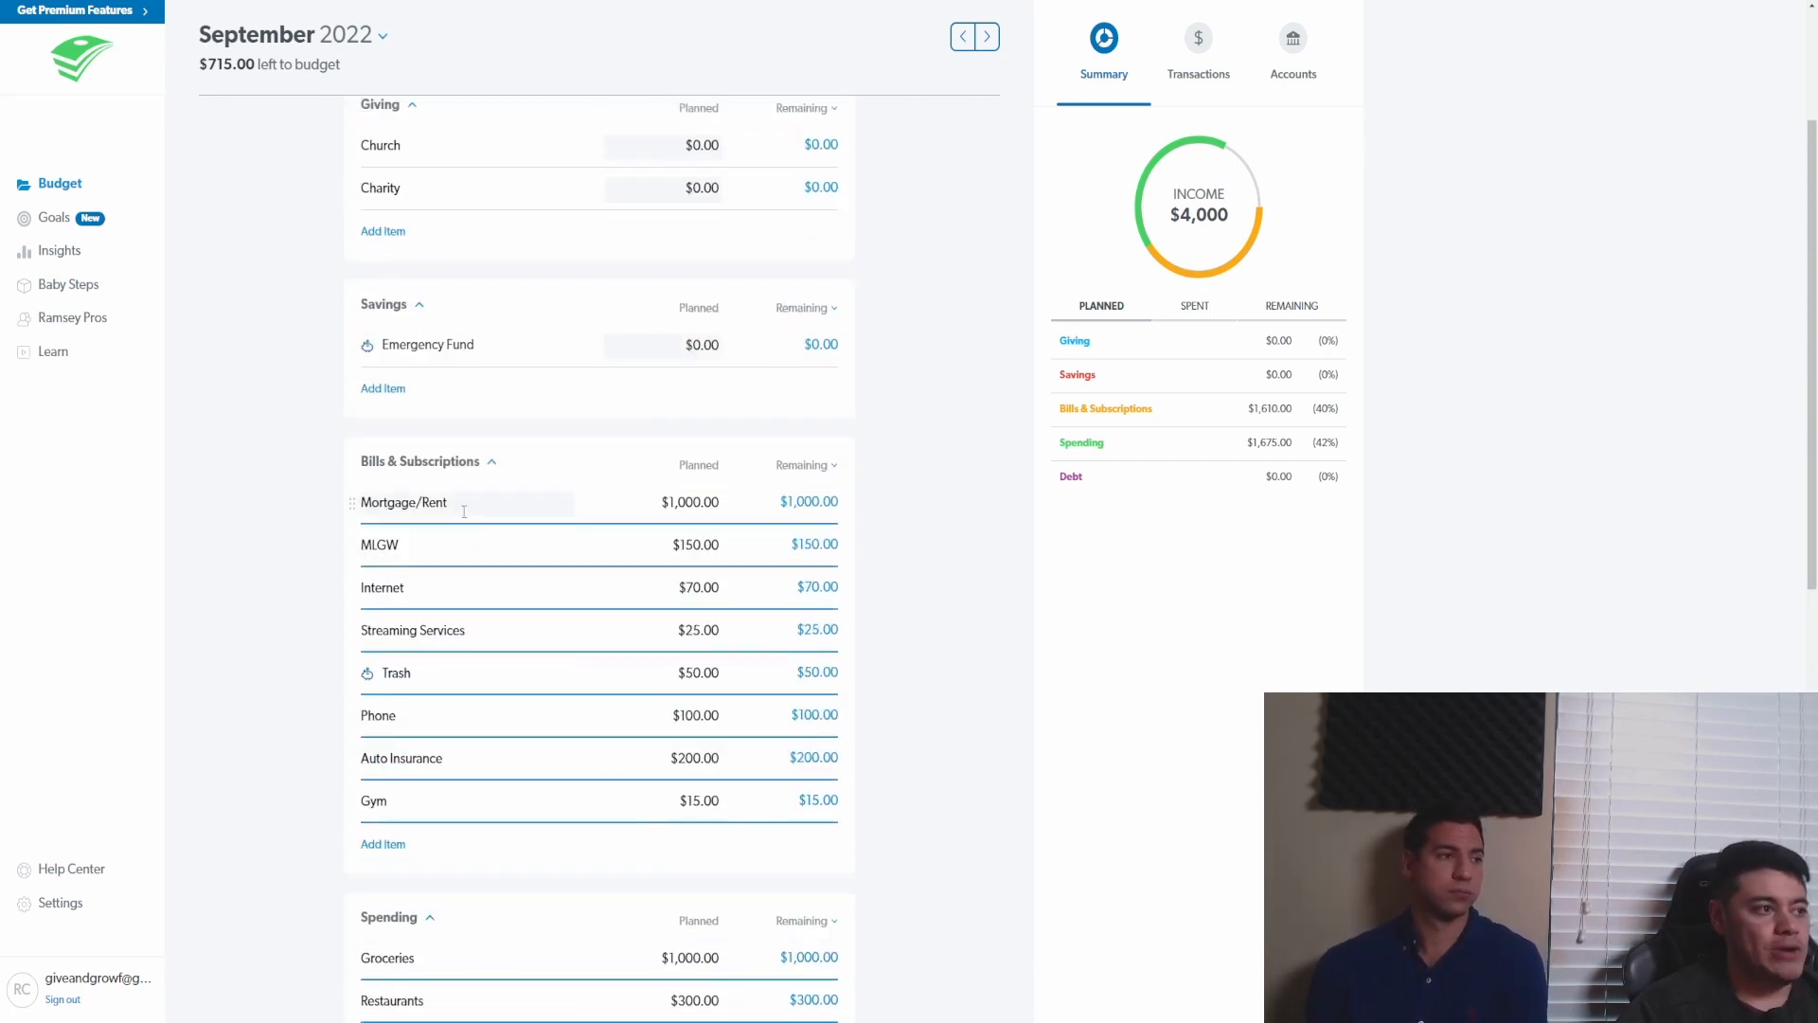
pyautogui.scroll(1, 465, 511)
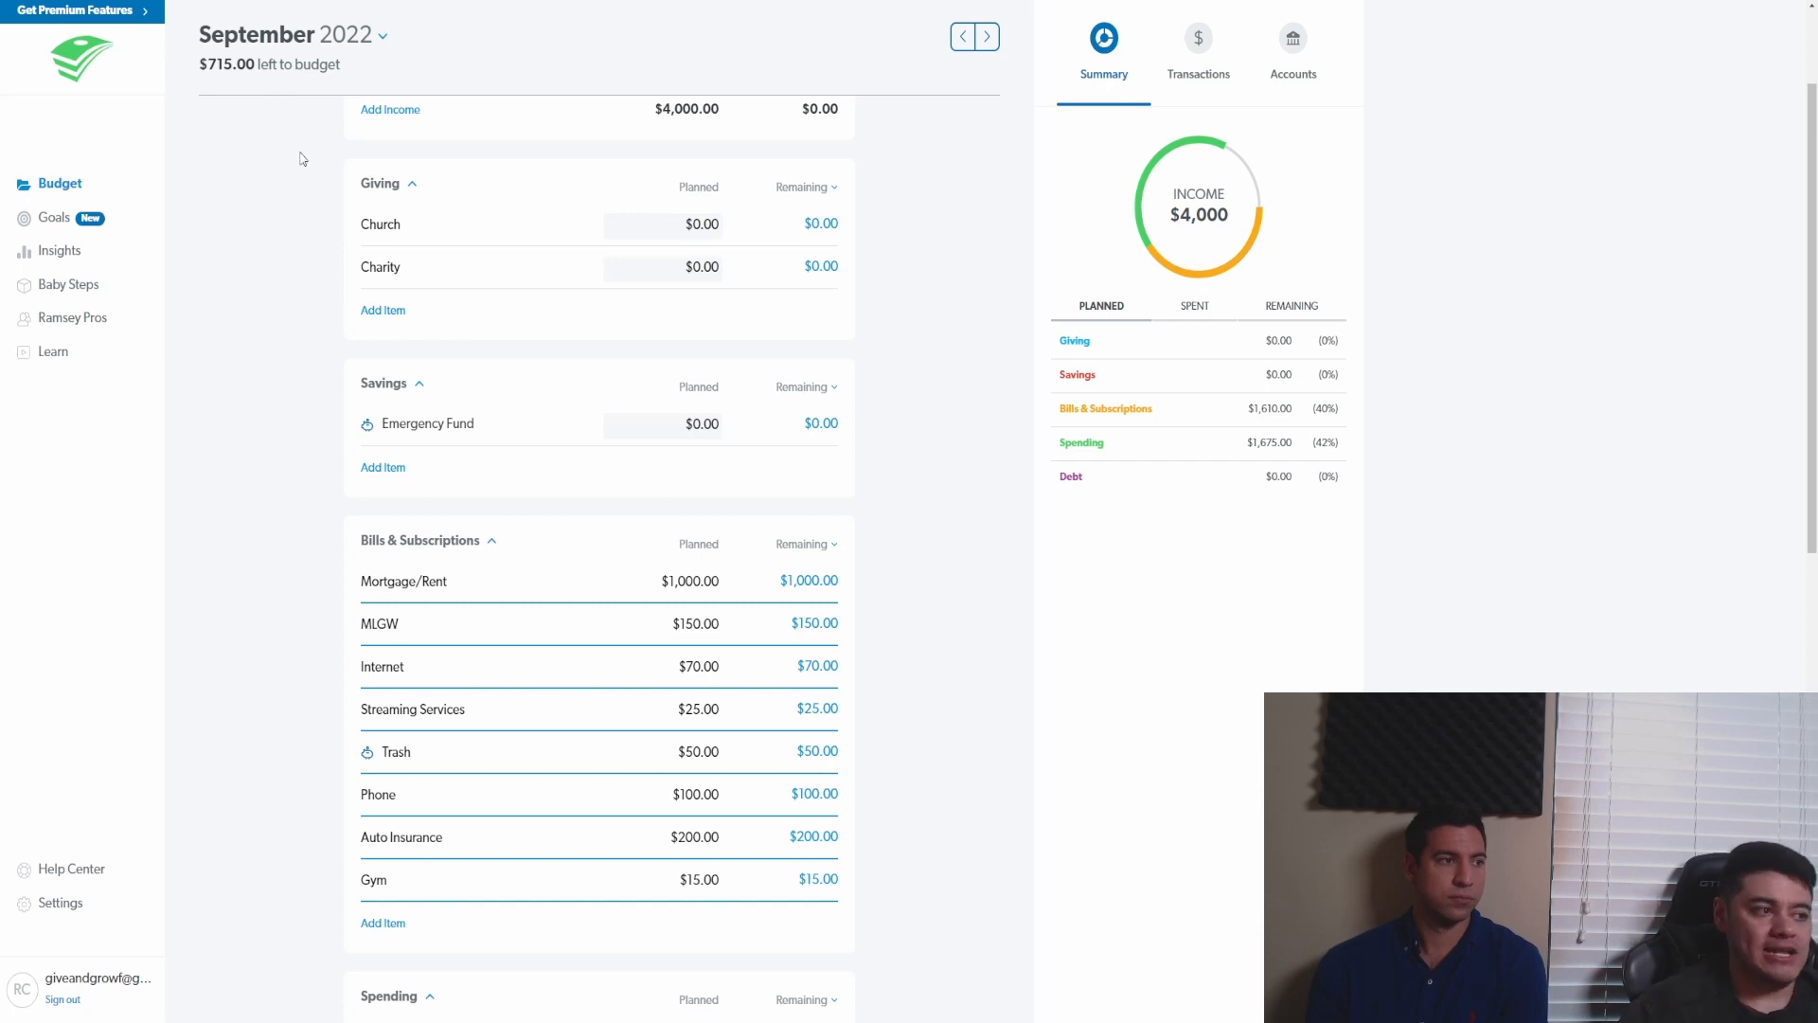
pyautogui.scroll(-5, 288, 468)
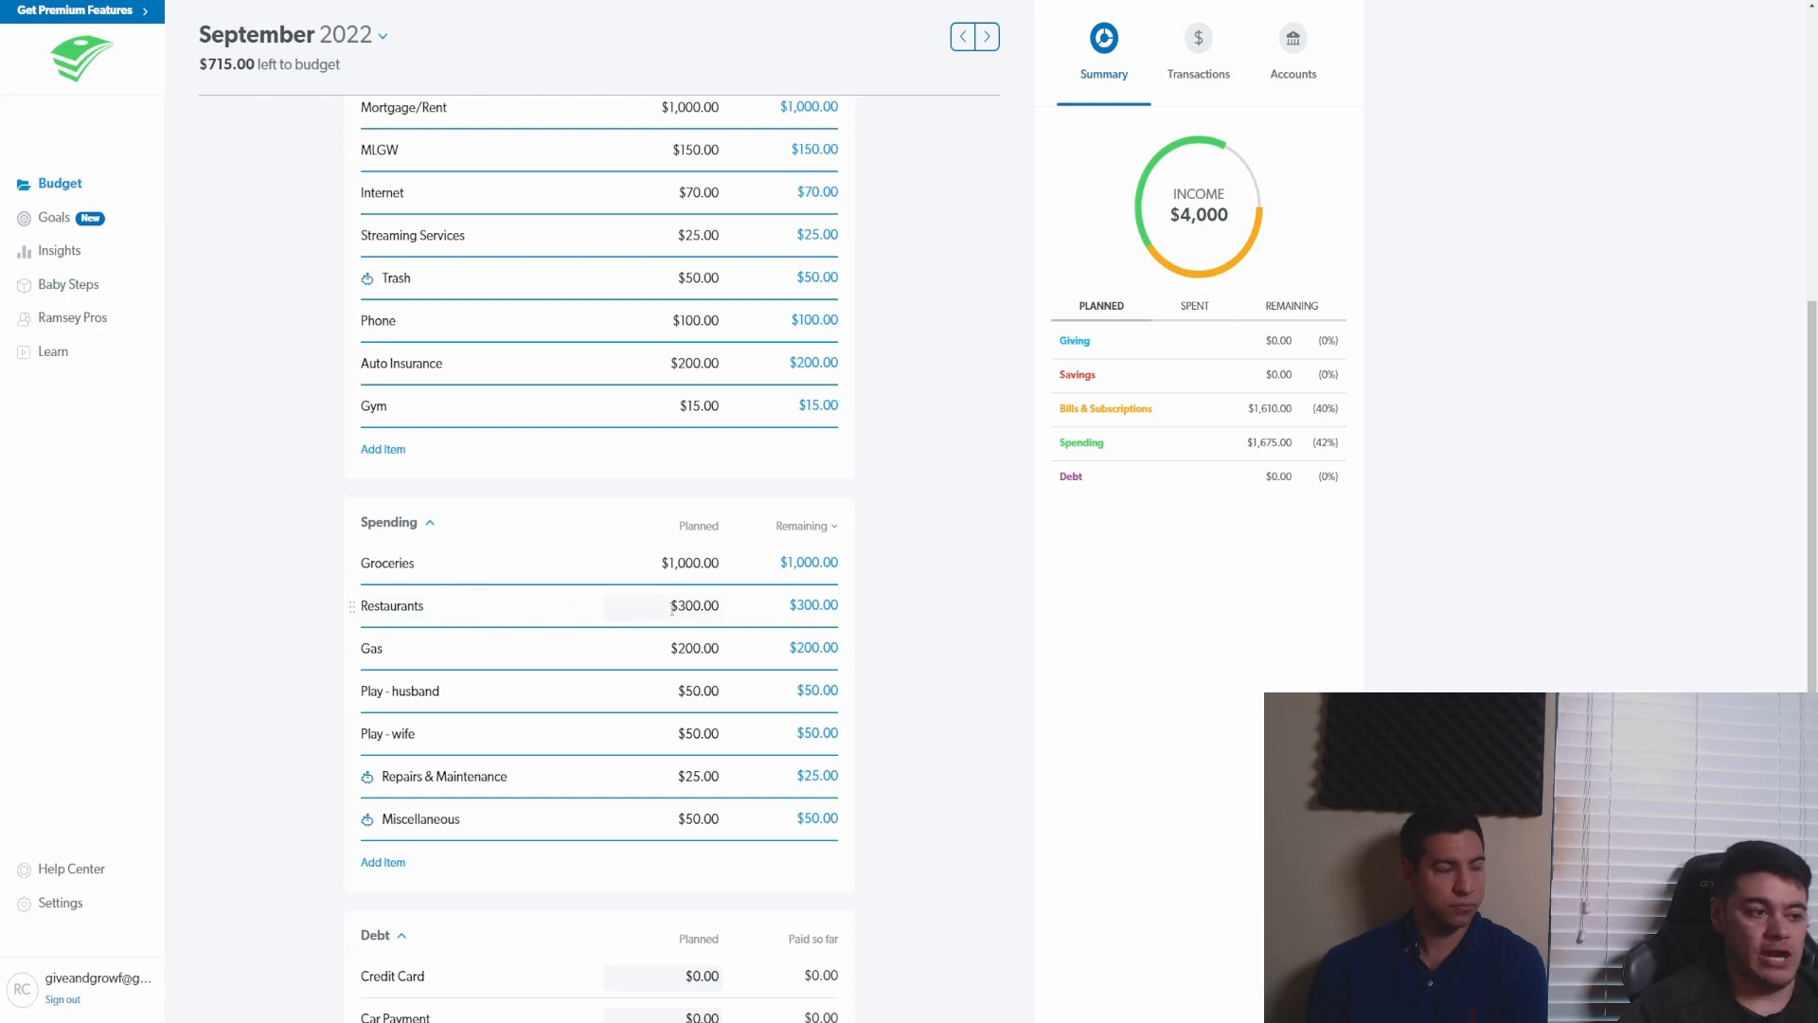
# - Examine the planned amounts of Restaurants, Play - husband and Play - wife under Spending without changing them
pyautogui.click(694, 562)
pyautogui.press('Tab')
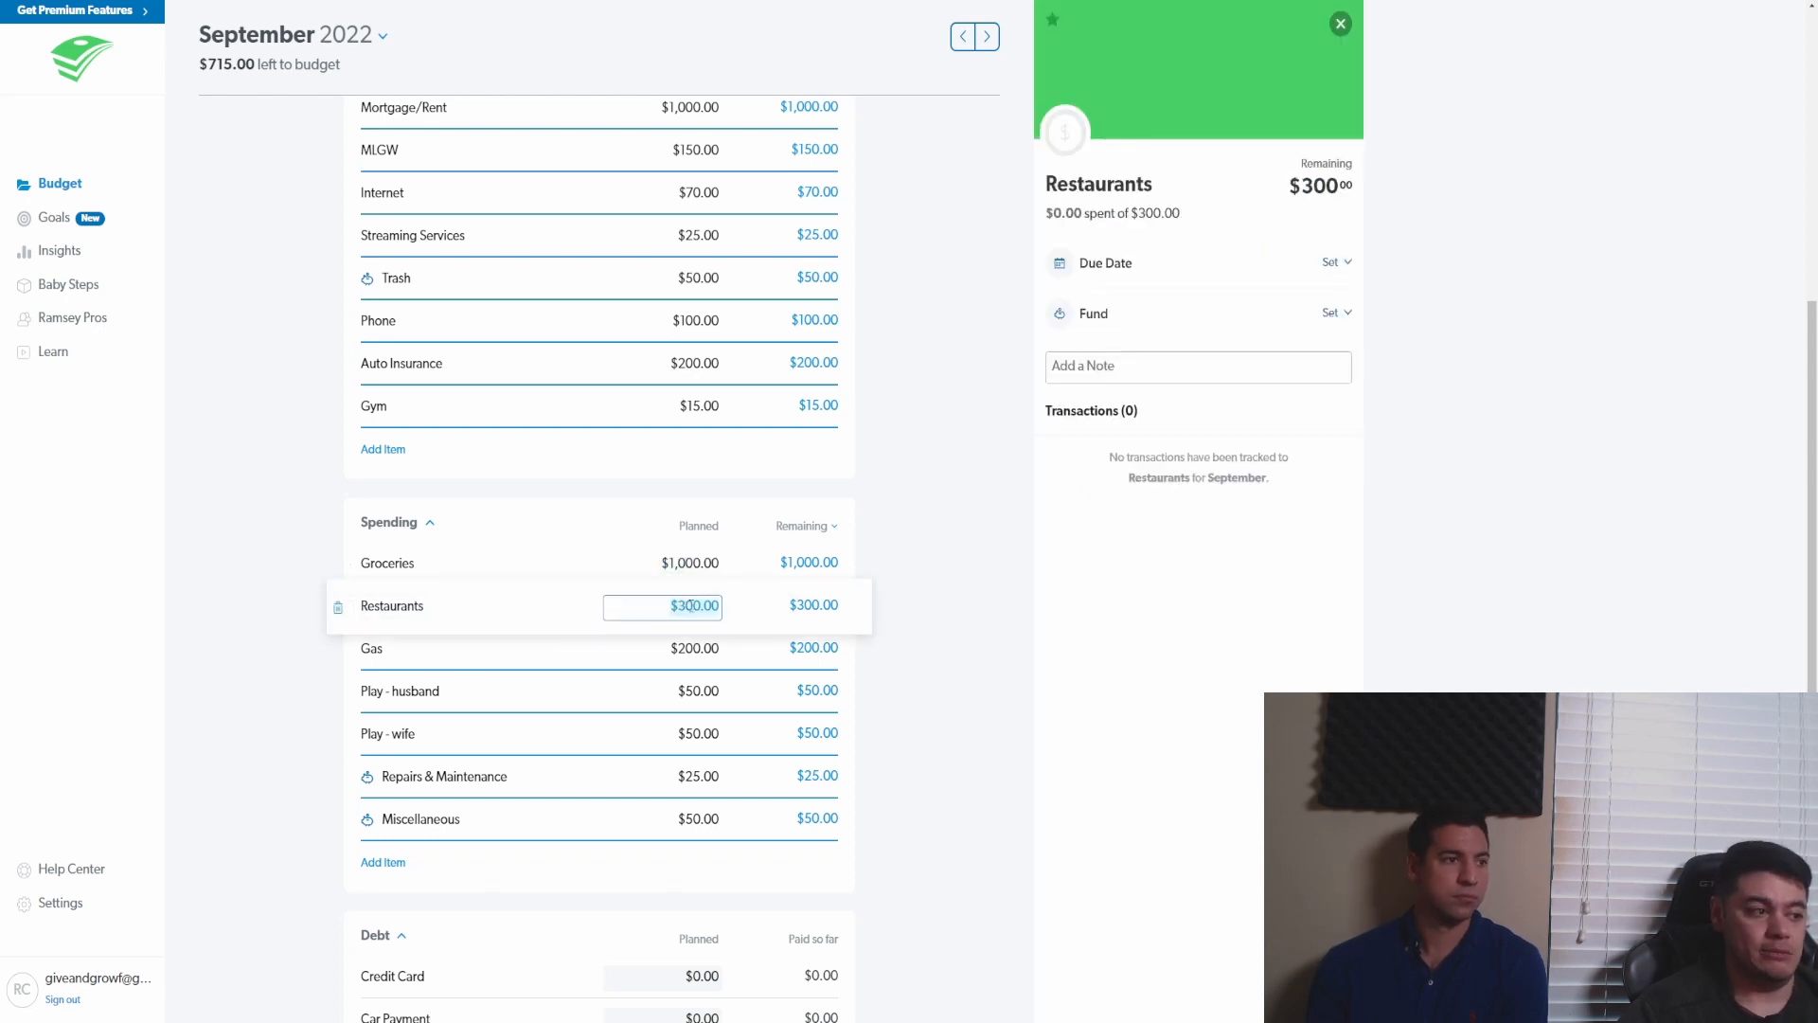
pyautogui.click(708, 692)
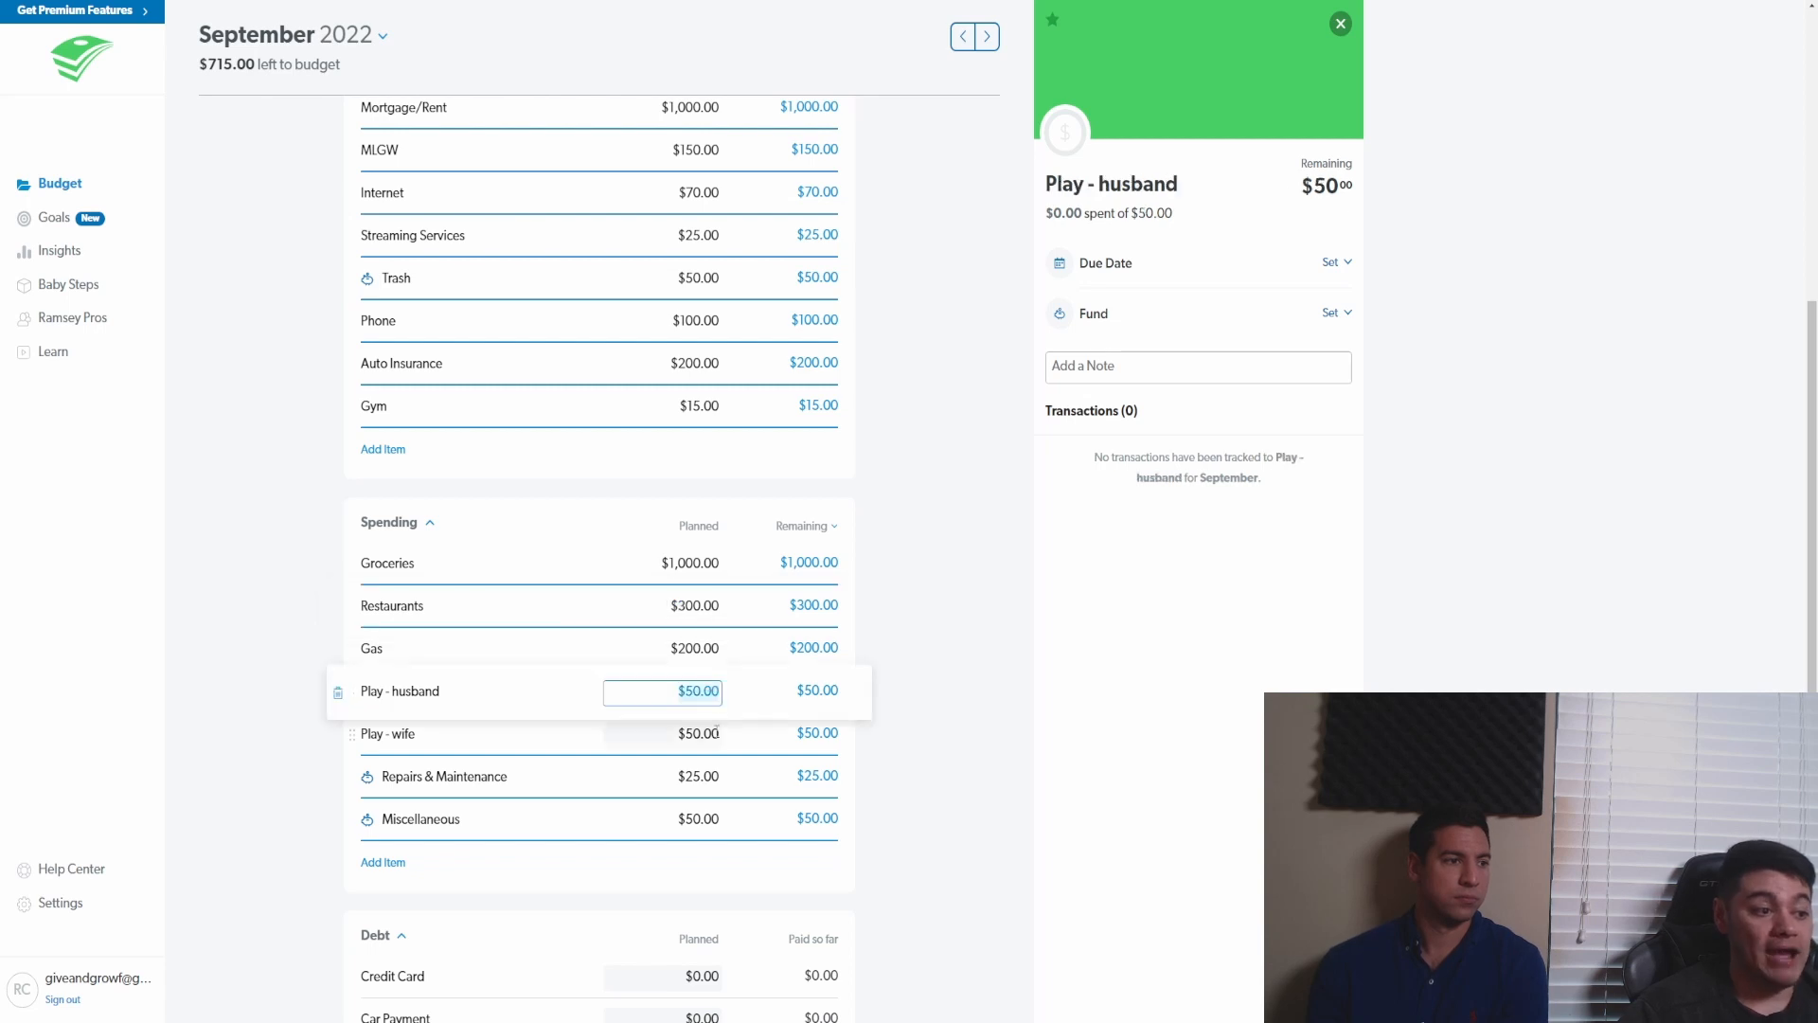
pyautogui.click(701, 733)
pyautogui.click(699, 692)
pyautogui.click(699, 732)
pyautogui.click(698, 690)
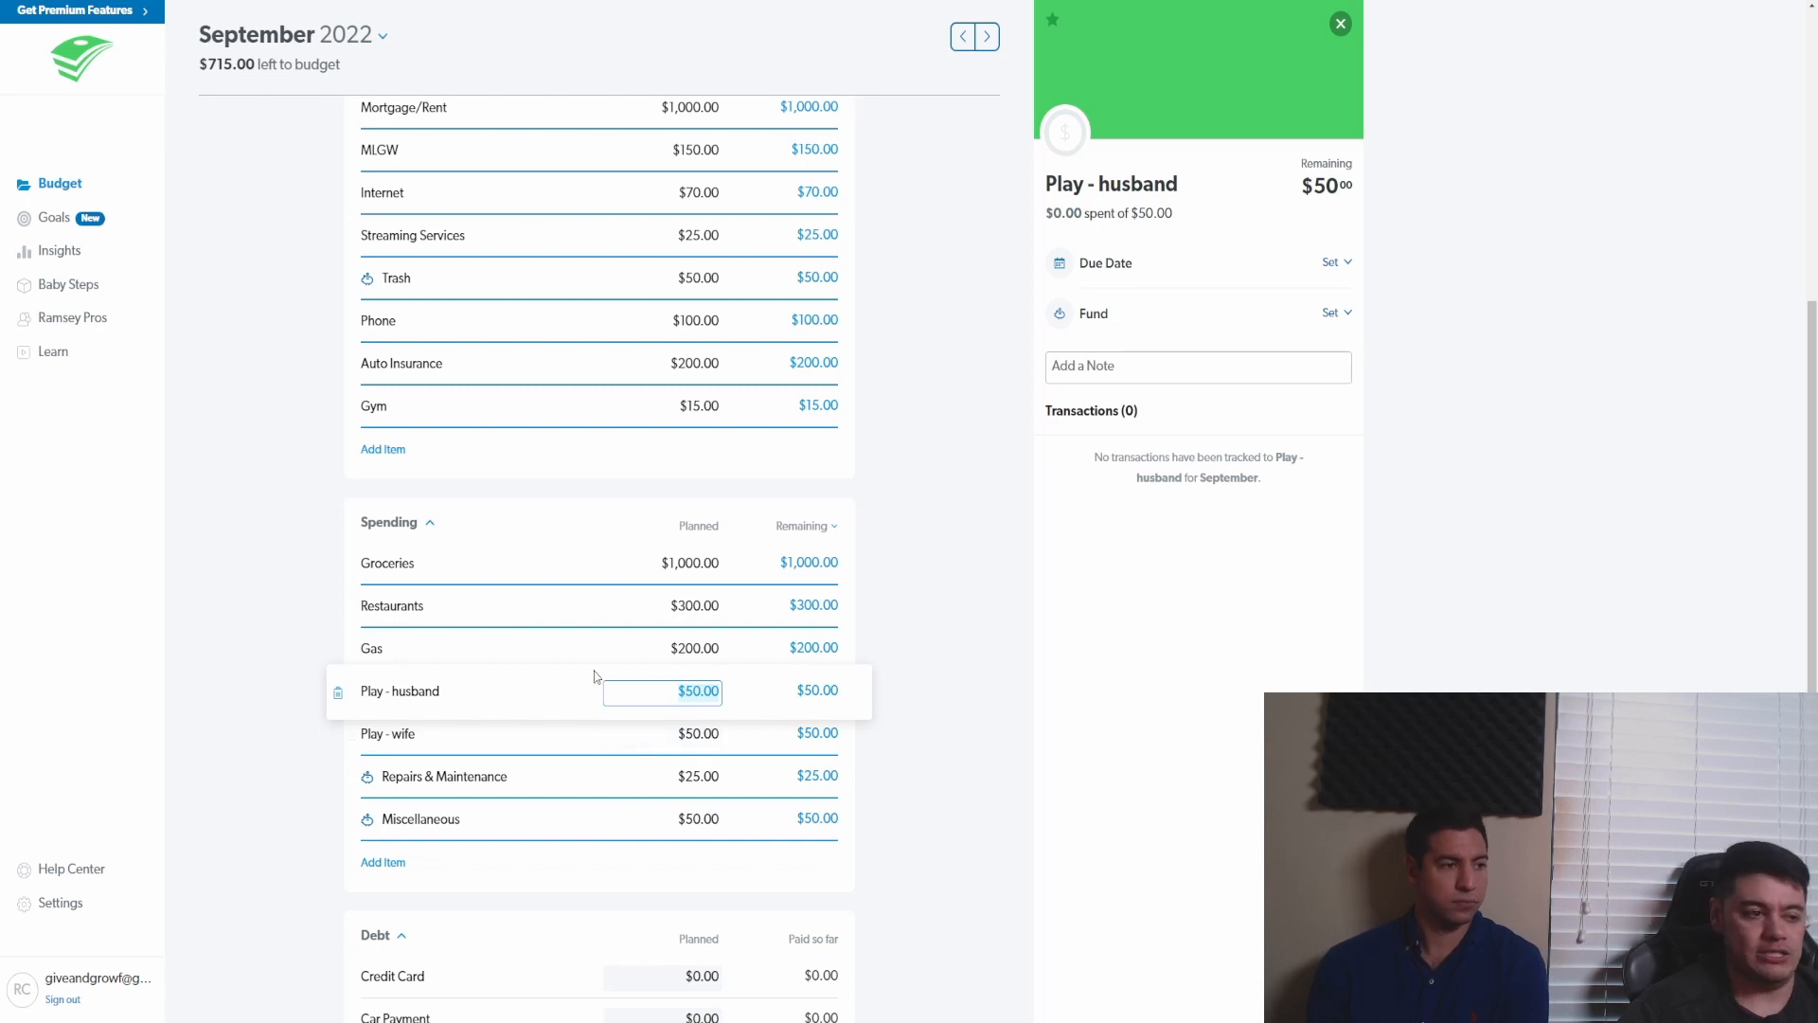
pyautogui.scroll(-1, 600, 682)
pyautogui.scroll(1, 378, 606)
pyautogui.click(297, 578)
# - Set the planned amount for Church under Giving to $400
pyautogui.scroll(3, 298, 578)
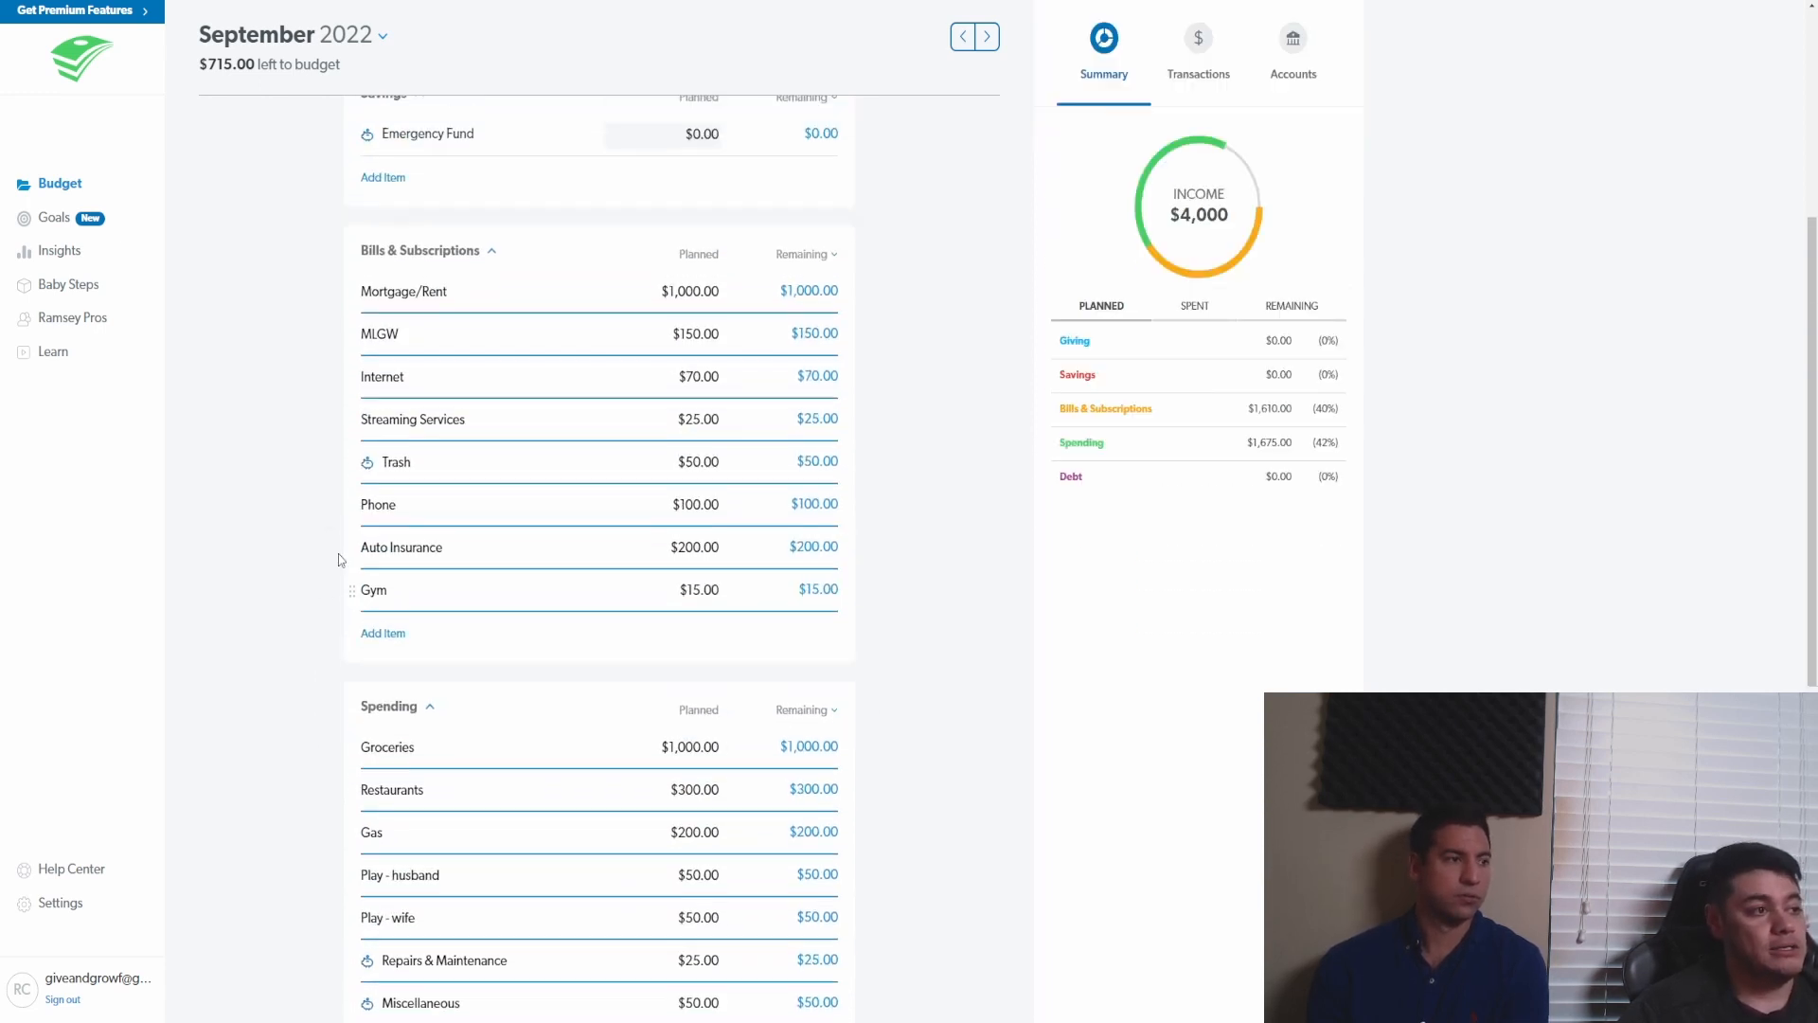
pyautogui.scroll(2, 322, 502)
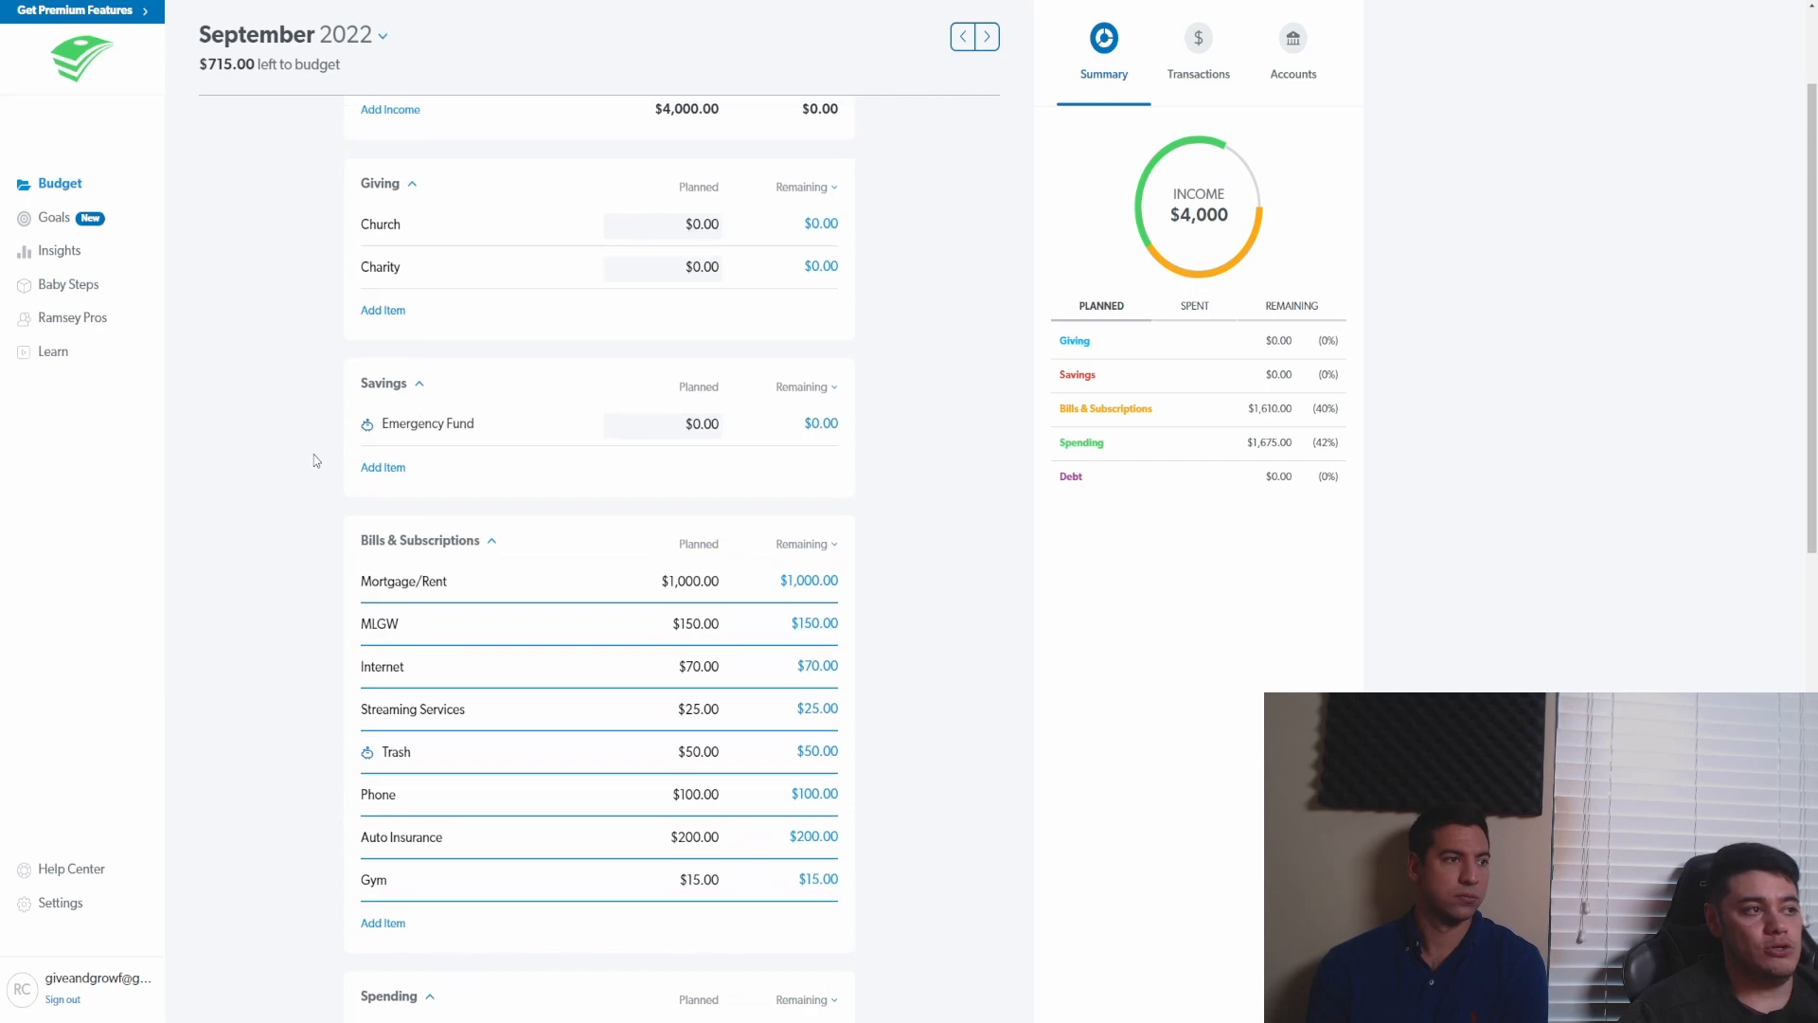
pyautogui.scroll(2, 316, 460)
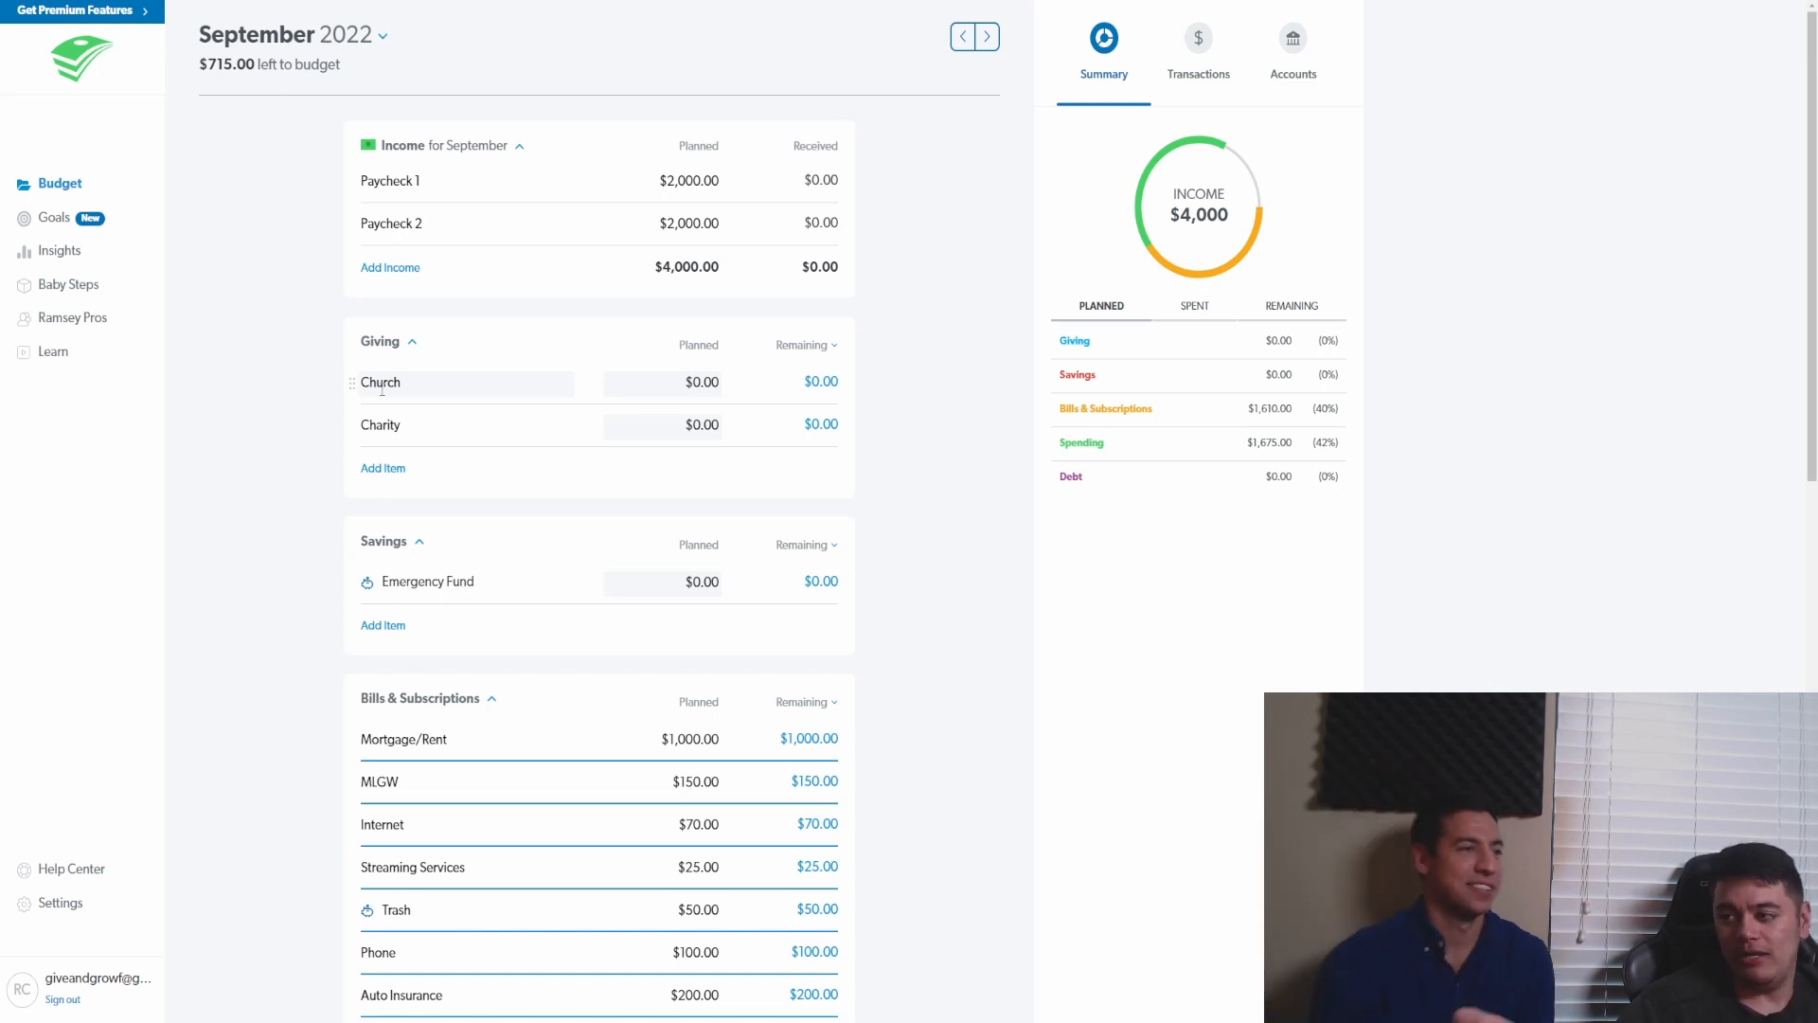
pyautogui.click(710, 378)
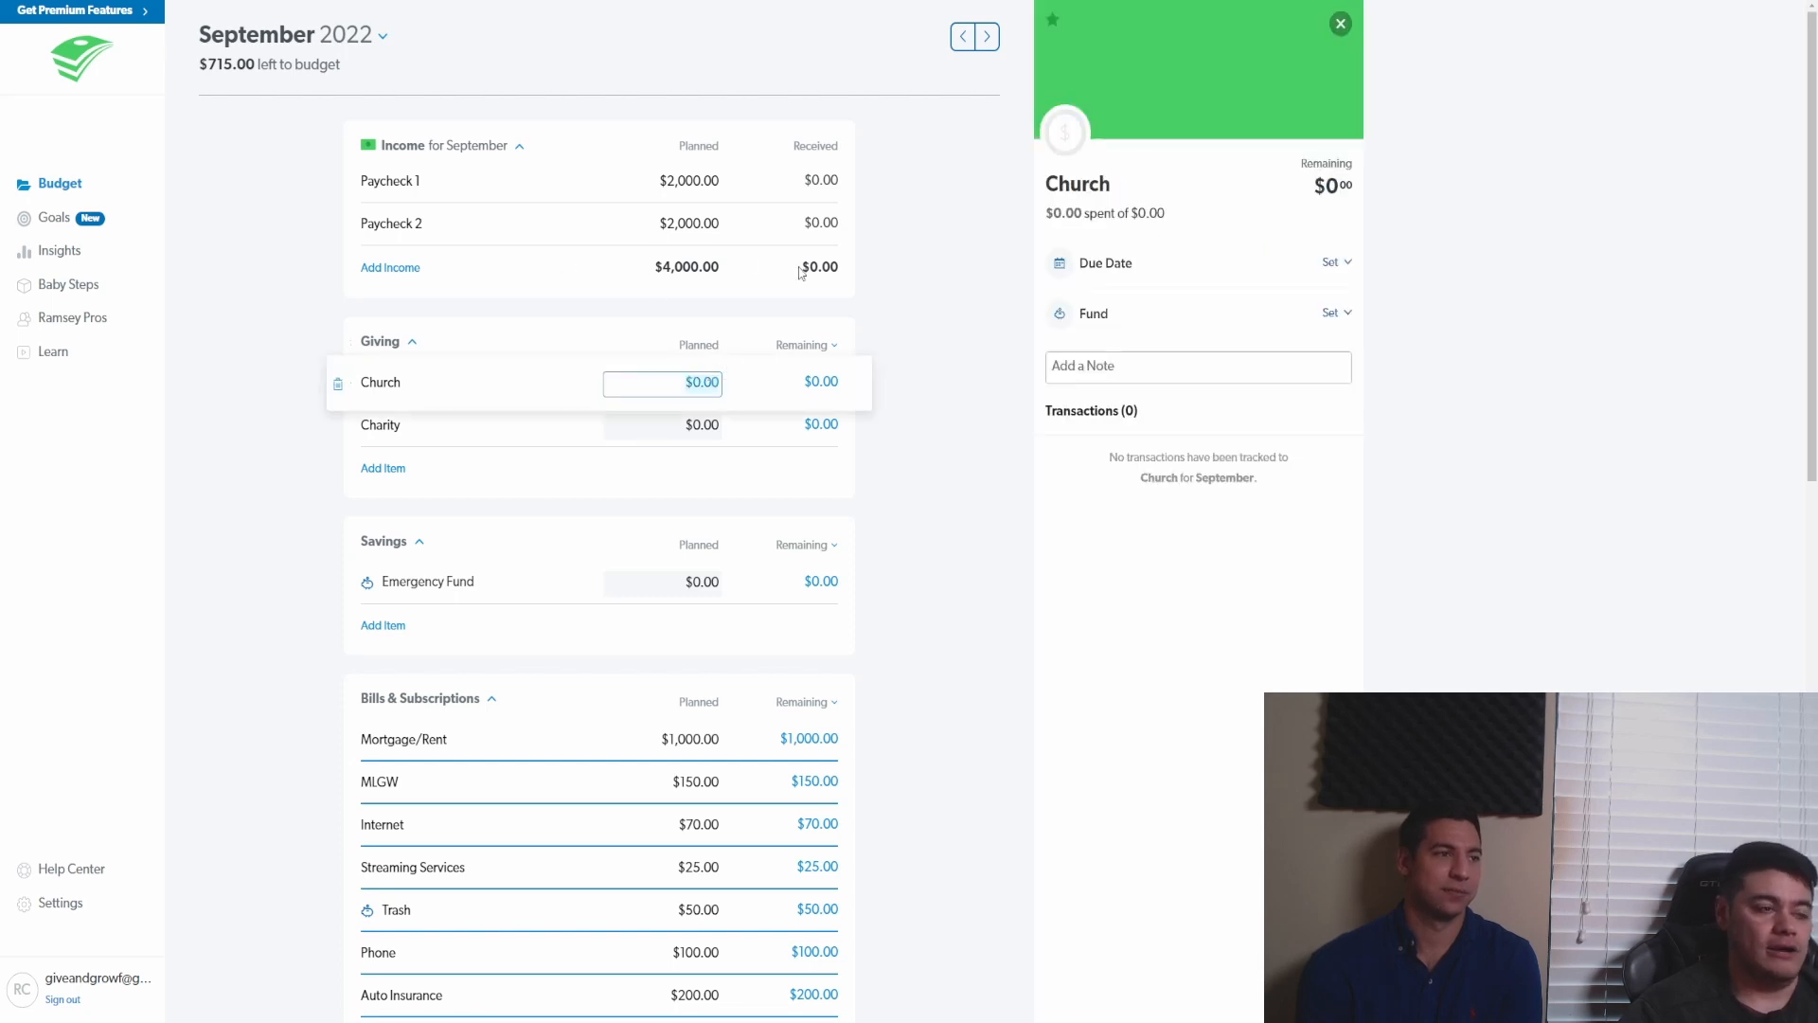
pyautogui.write('40')
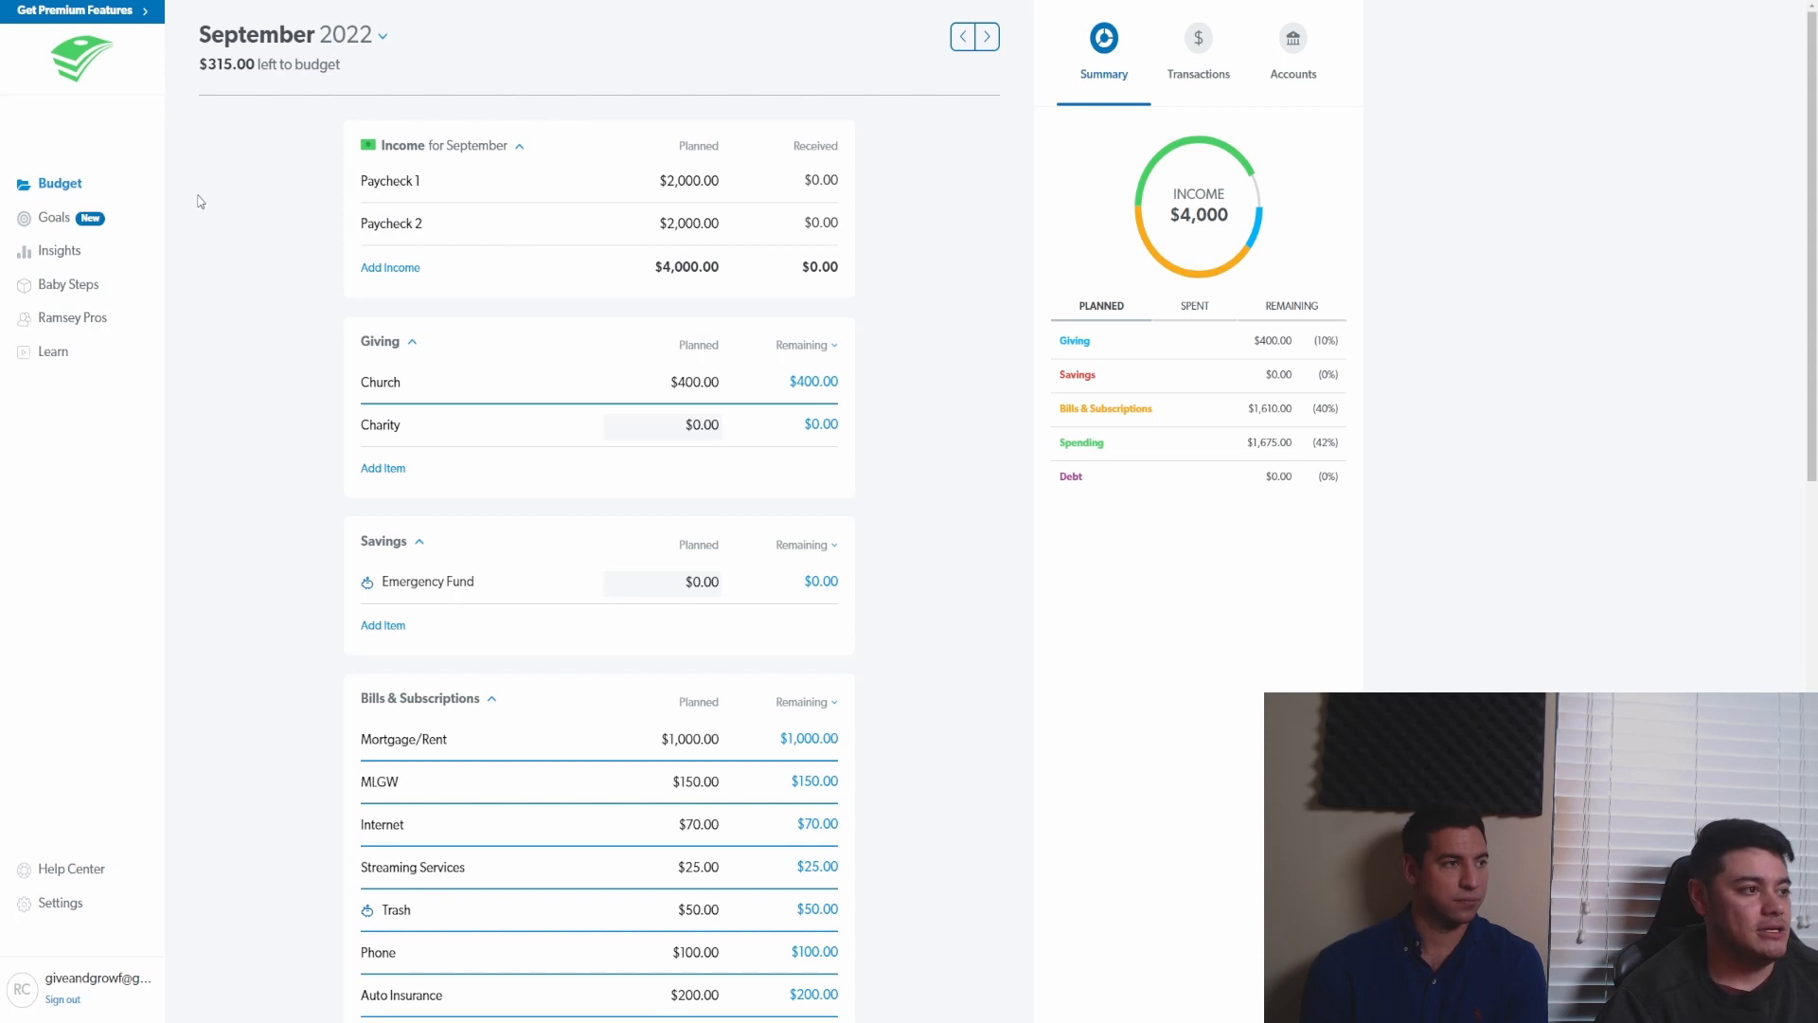
# - Add a new item named "savings" to the Savings group
pyautogui.scroll(-1, 704, 565)
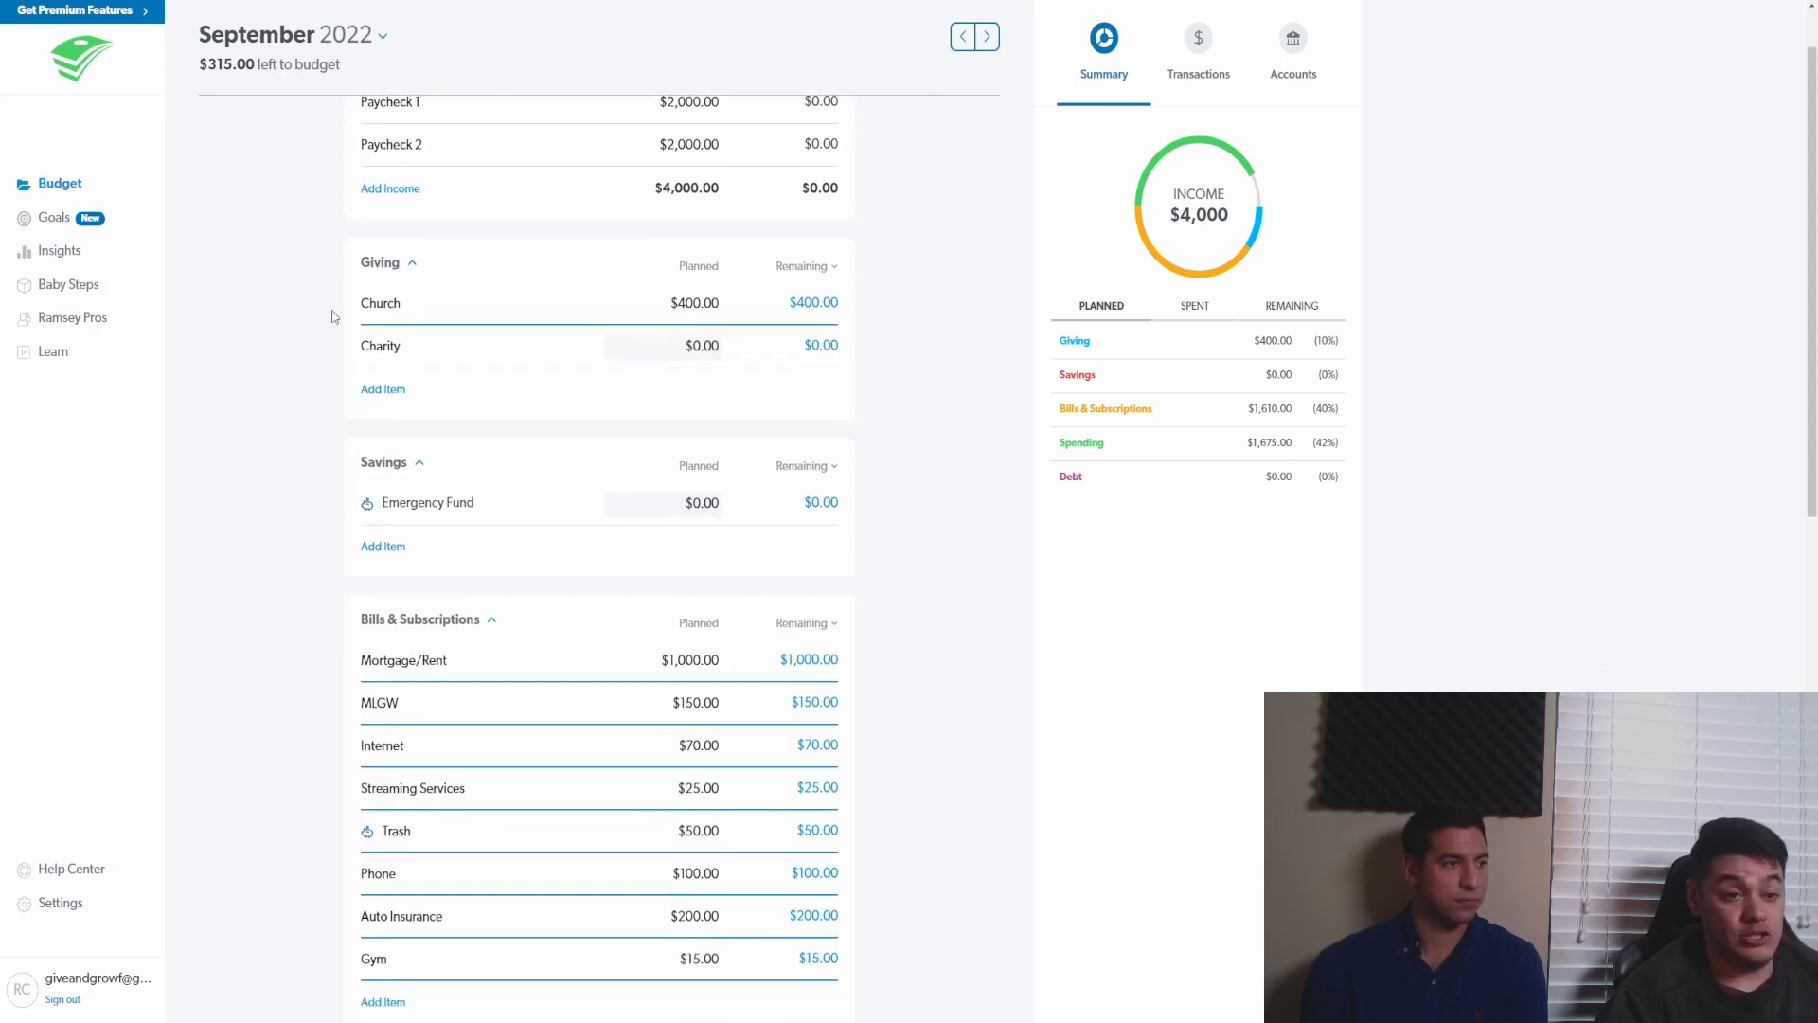
pyautogui.click(386, 556)
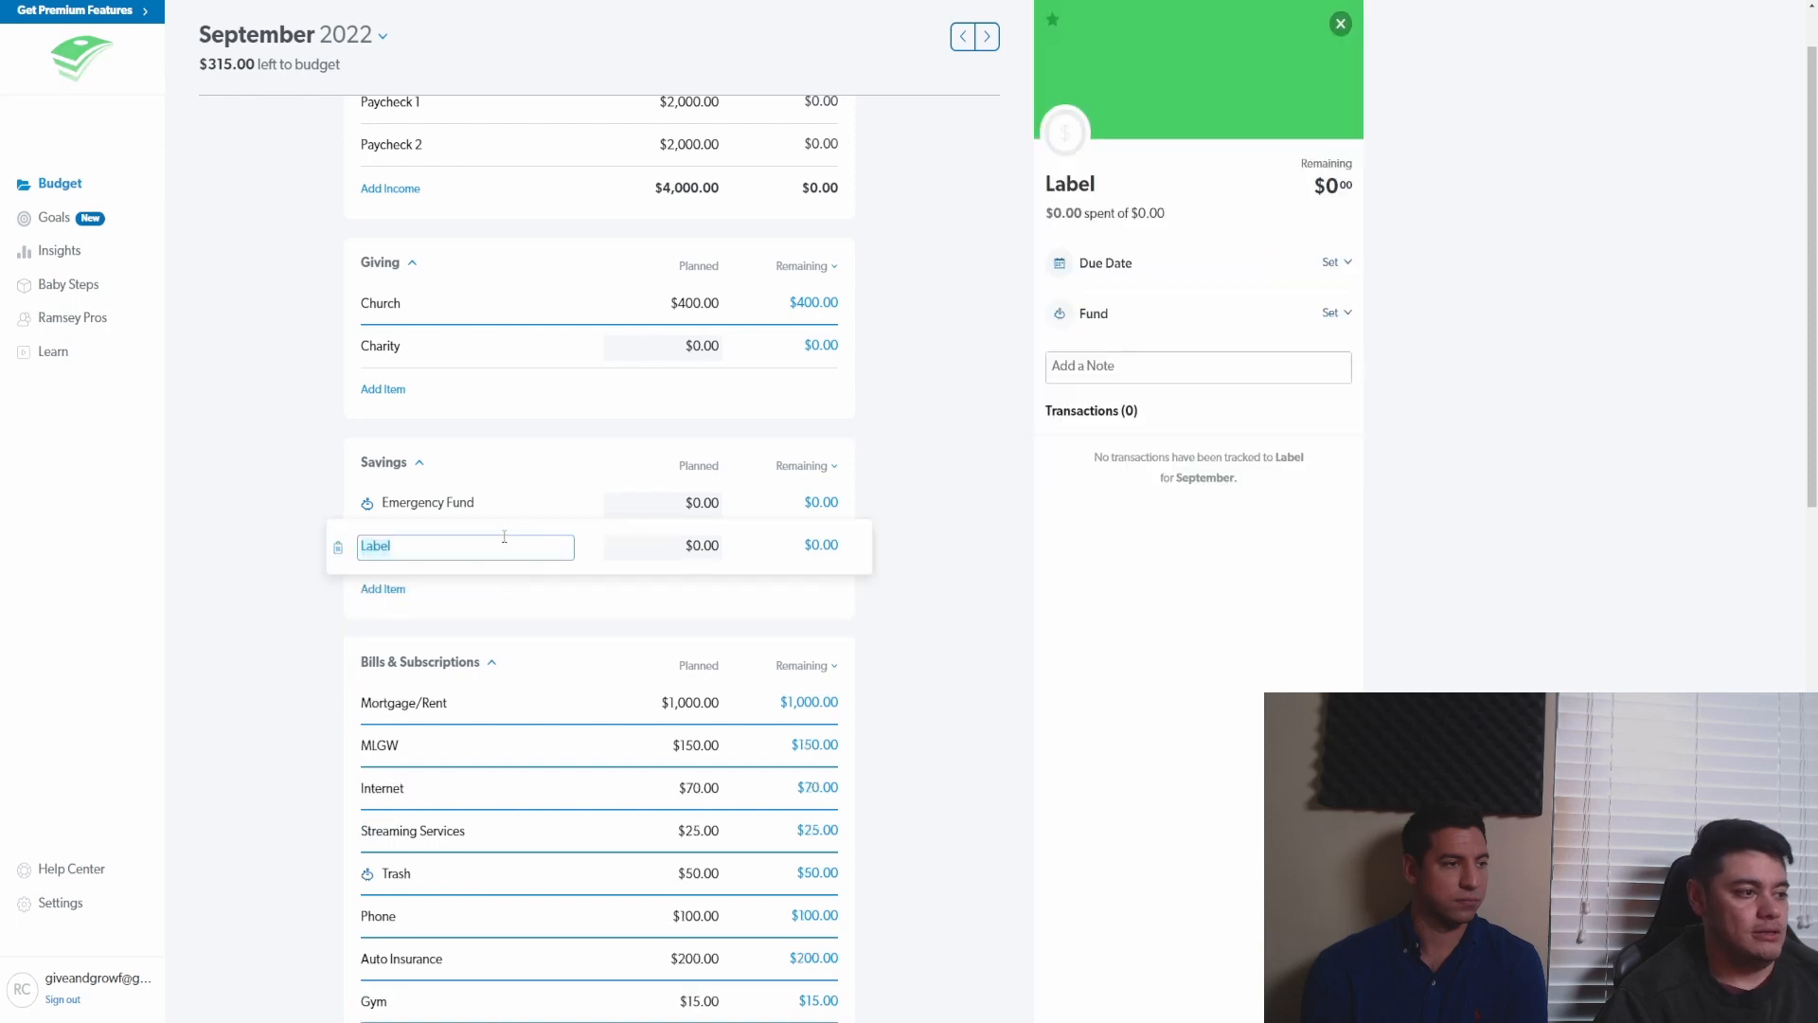
pyautogui.write('s')
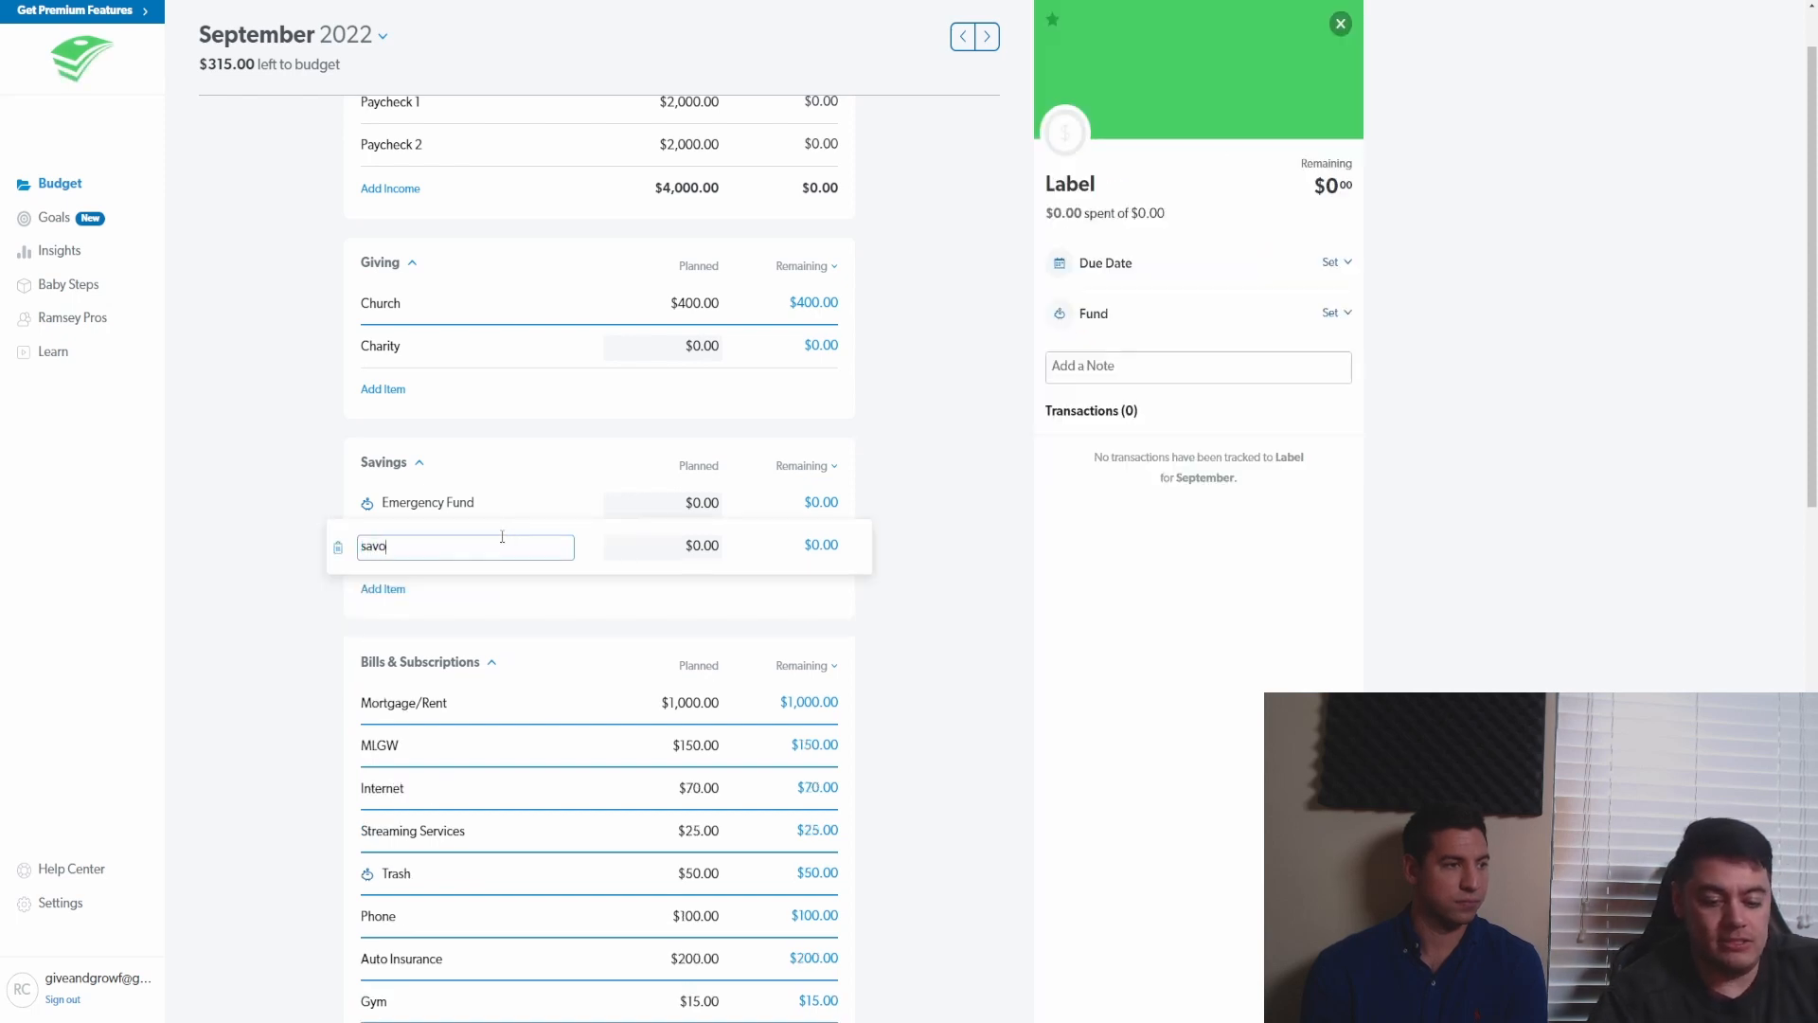
pyautogui.write('avings')
pyautogui.click(982, 605)
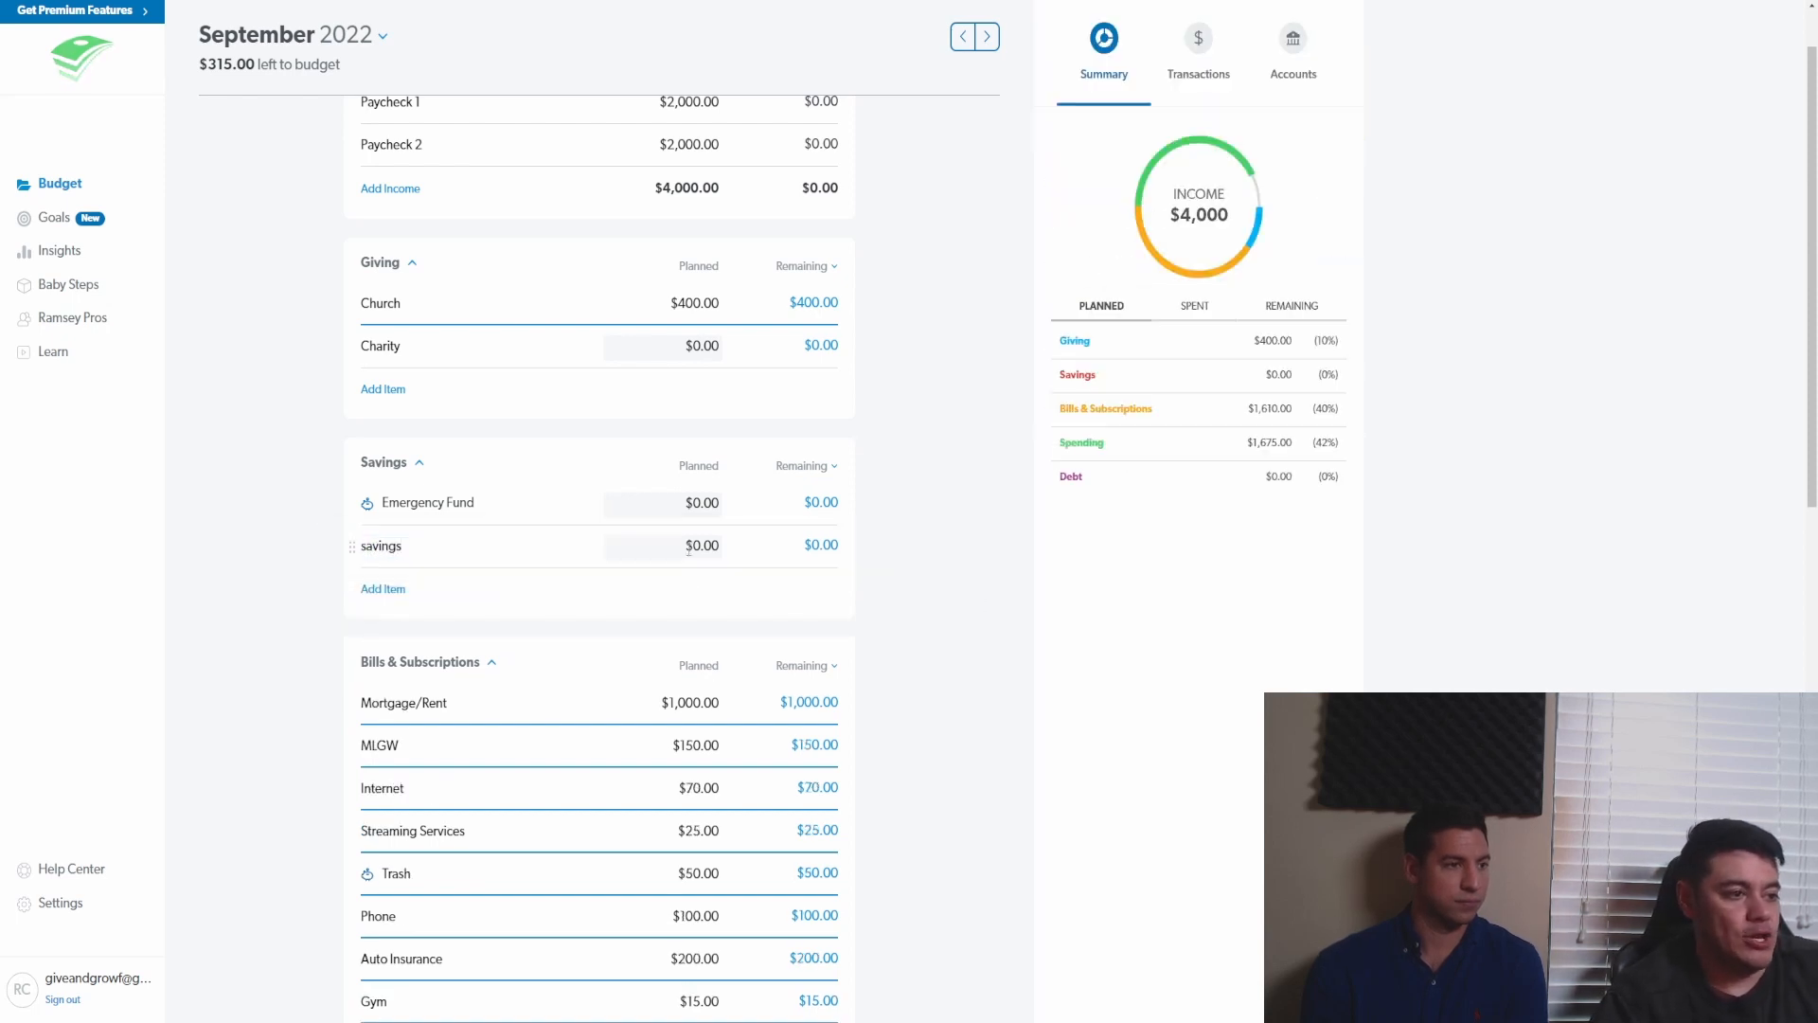
# - Set the planned amount for the savings item to $315
pyautogui.click(710, 546)
pyautogui.write('315')
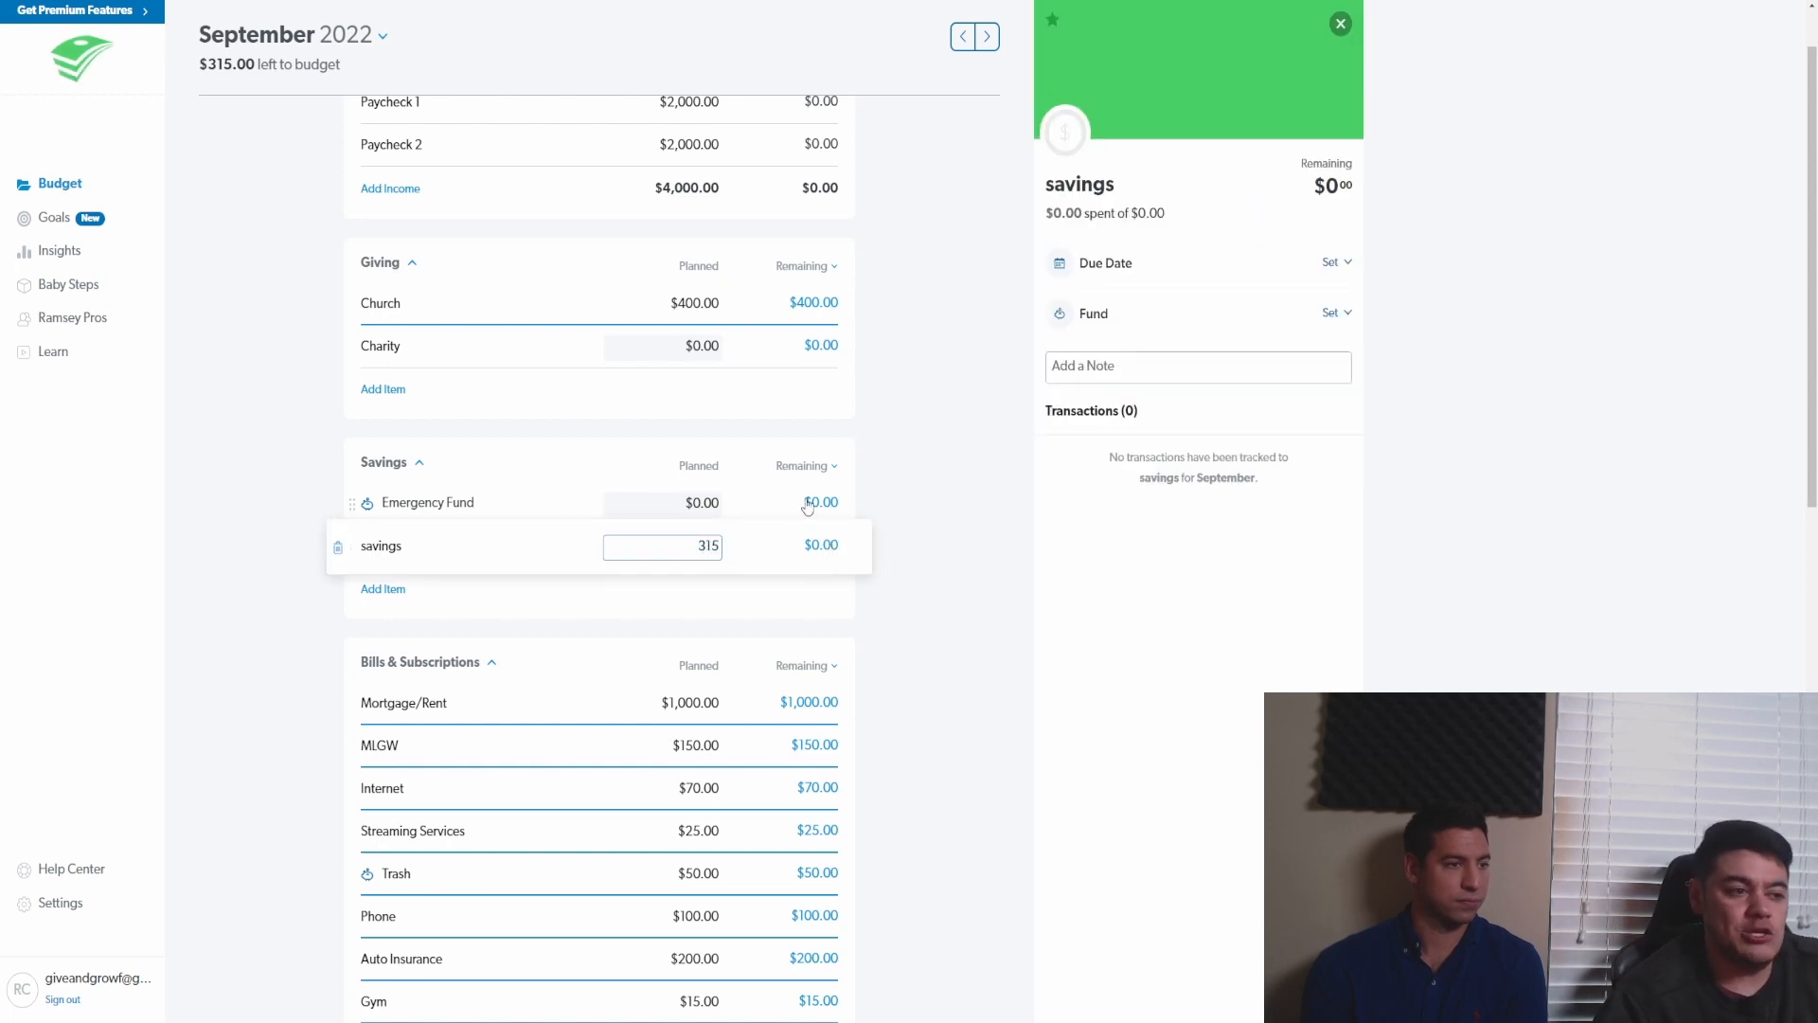
pyautogui.click(923, 493)
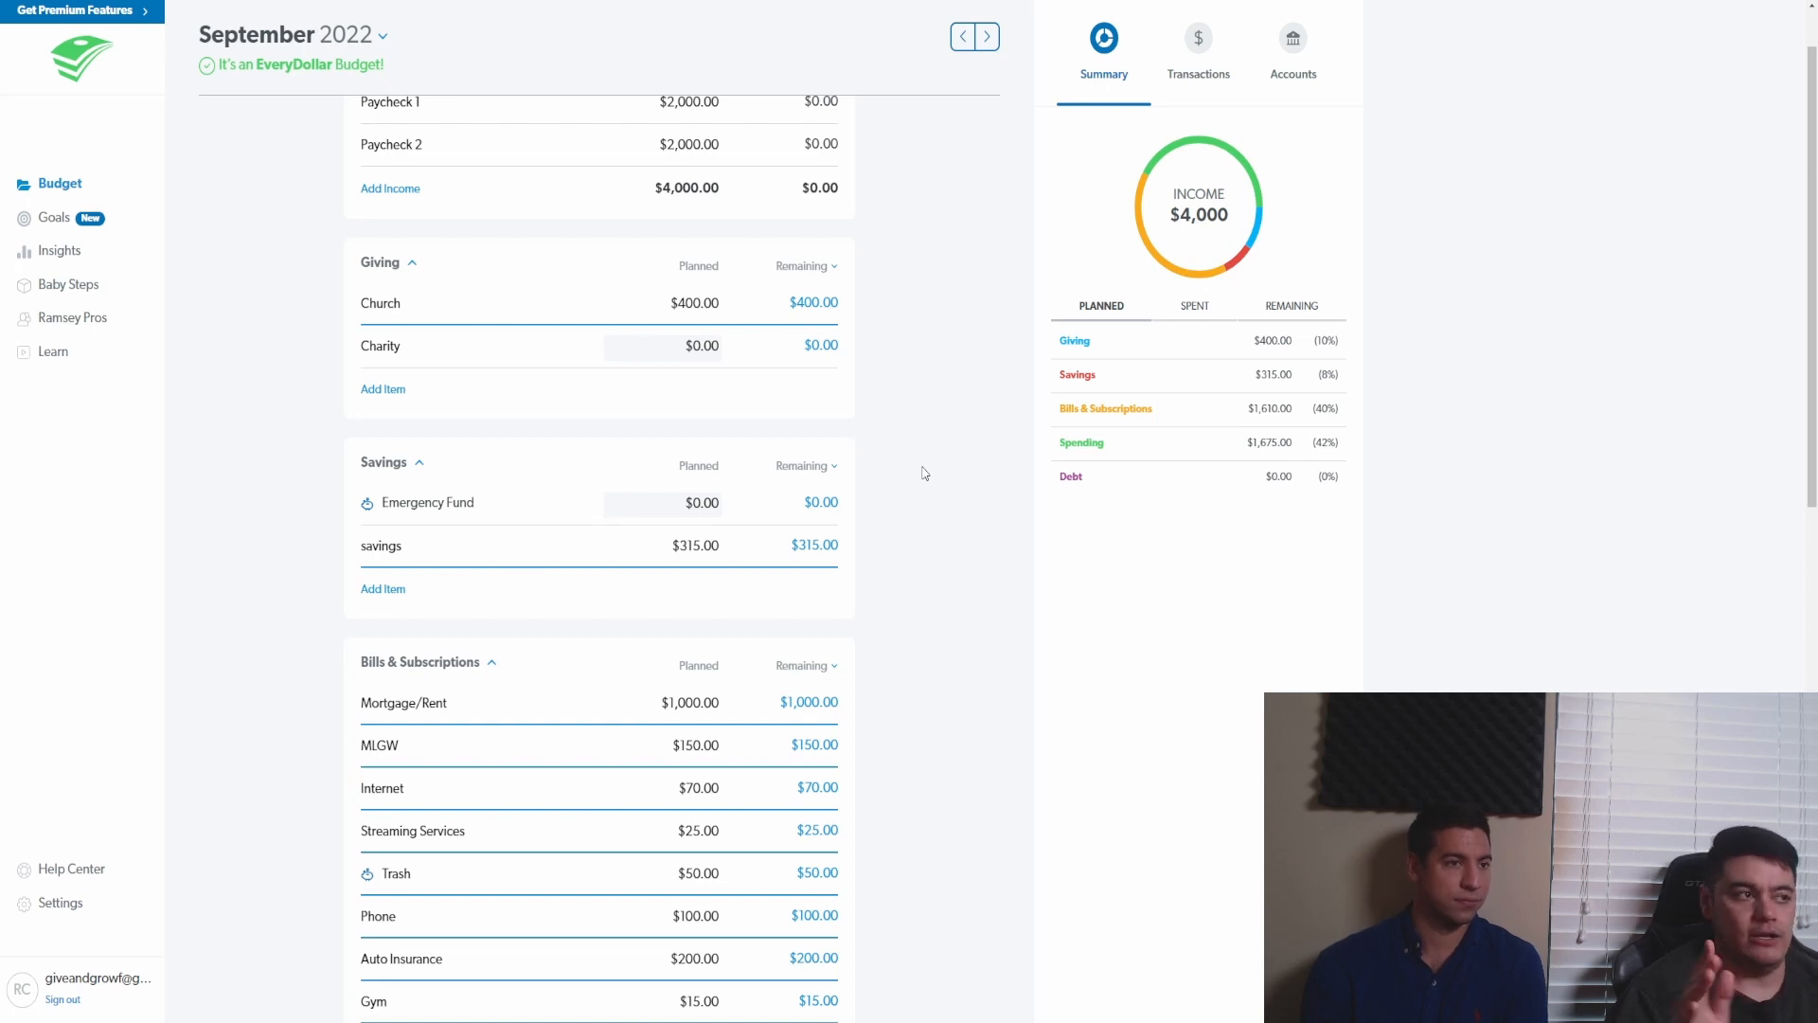
# - Create the October 2022 budget as a copy of September's budget
pyautogui.scroll(1, 904, 235)
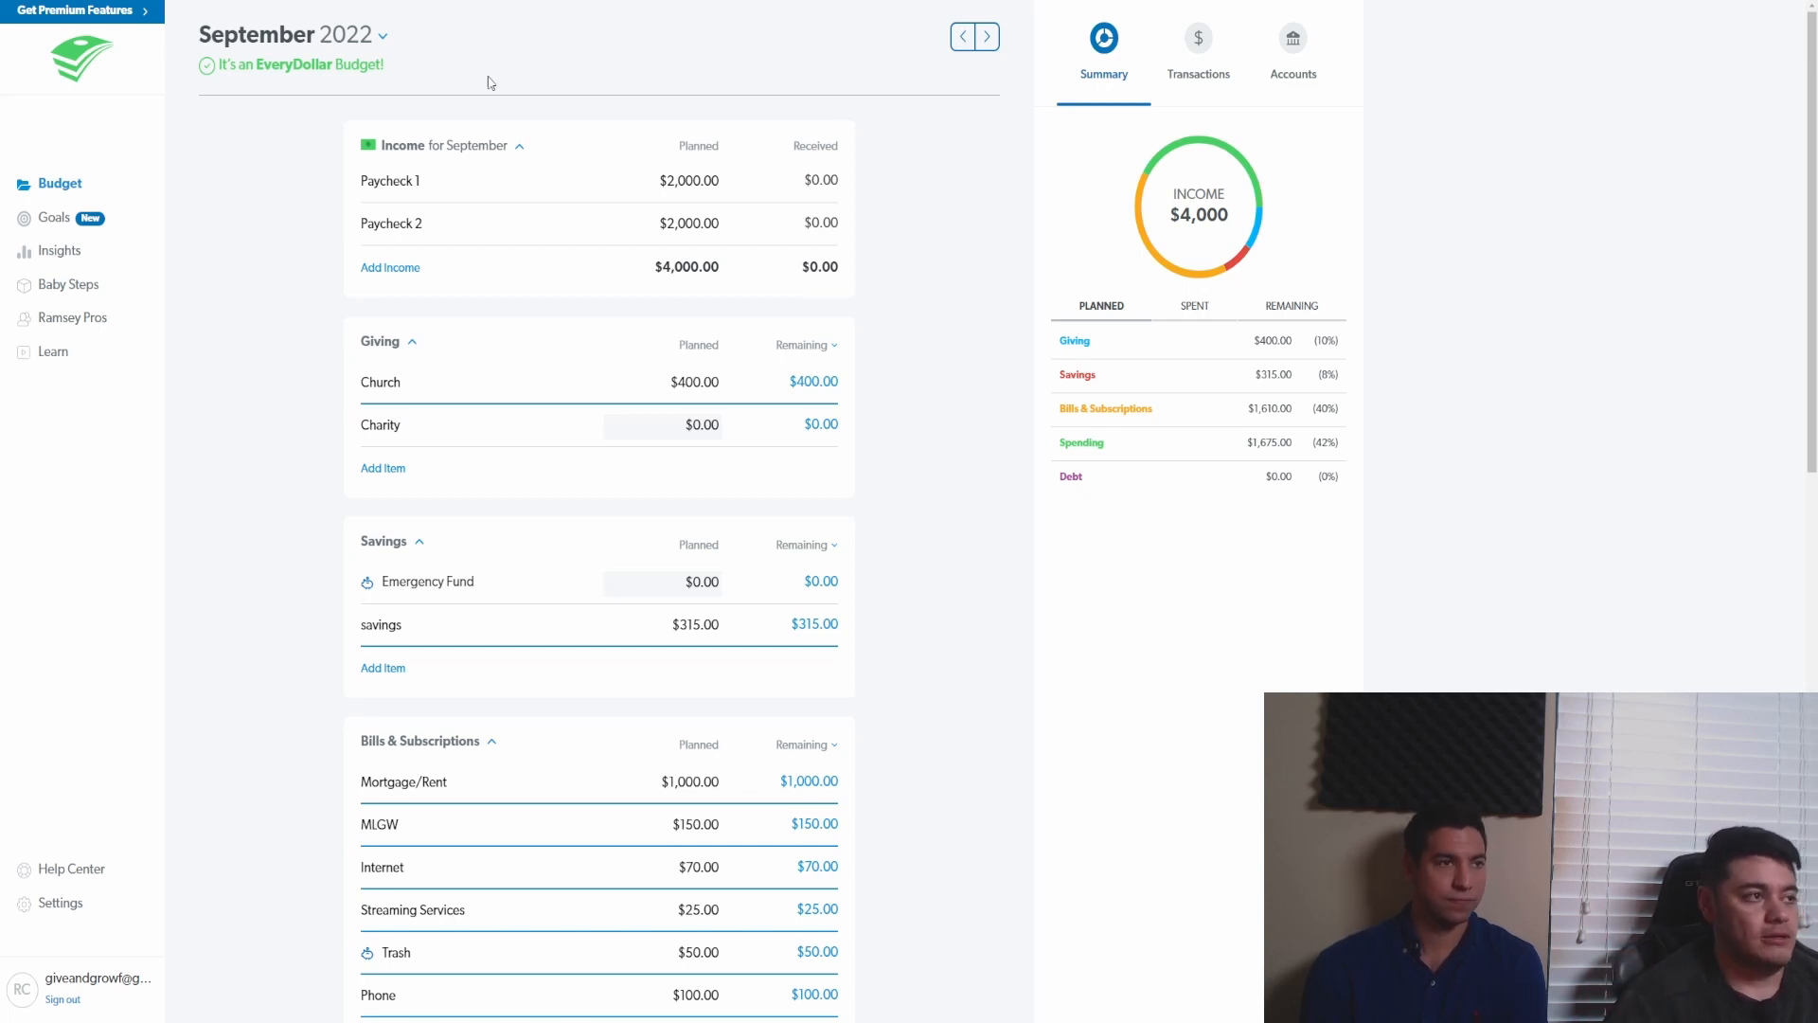
pyautogui.click(384, 38)
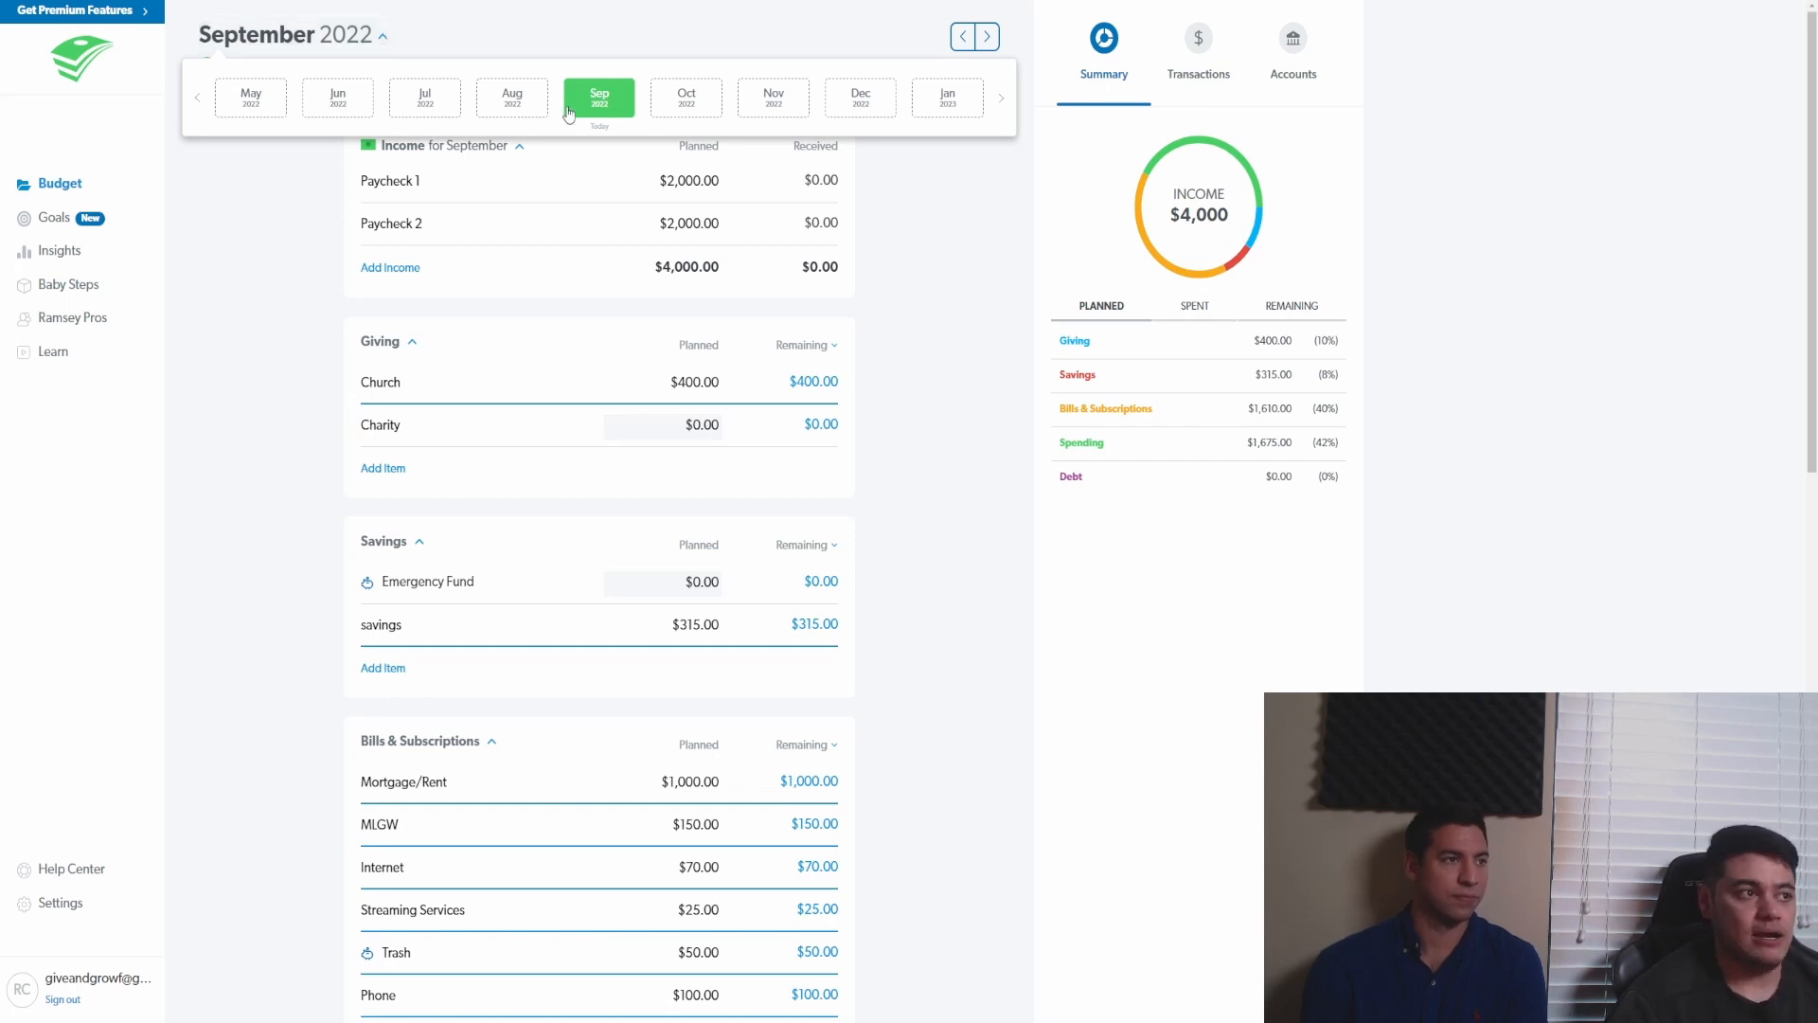
pyautogui.click(700, 108)
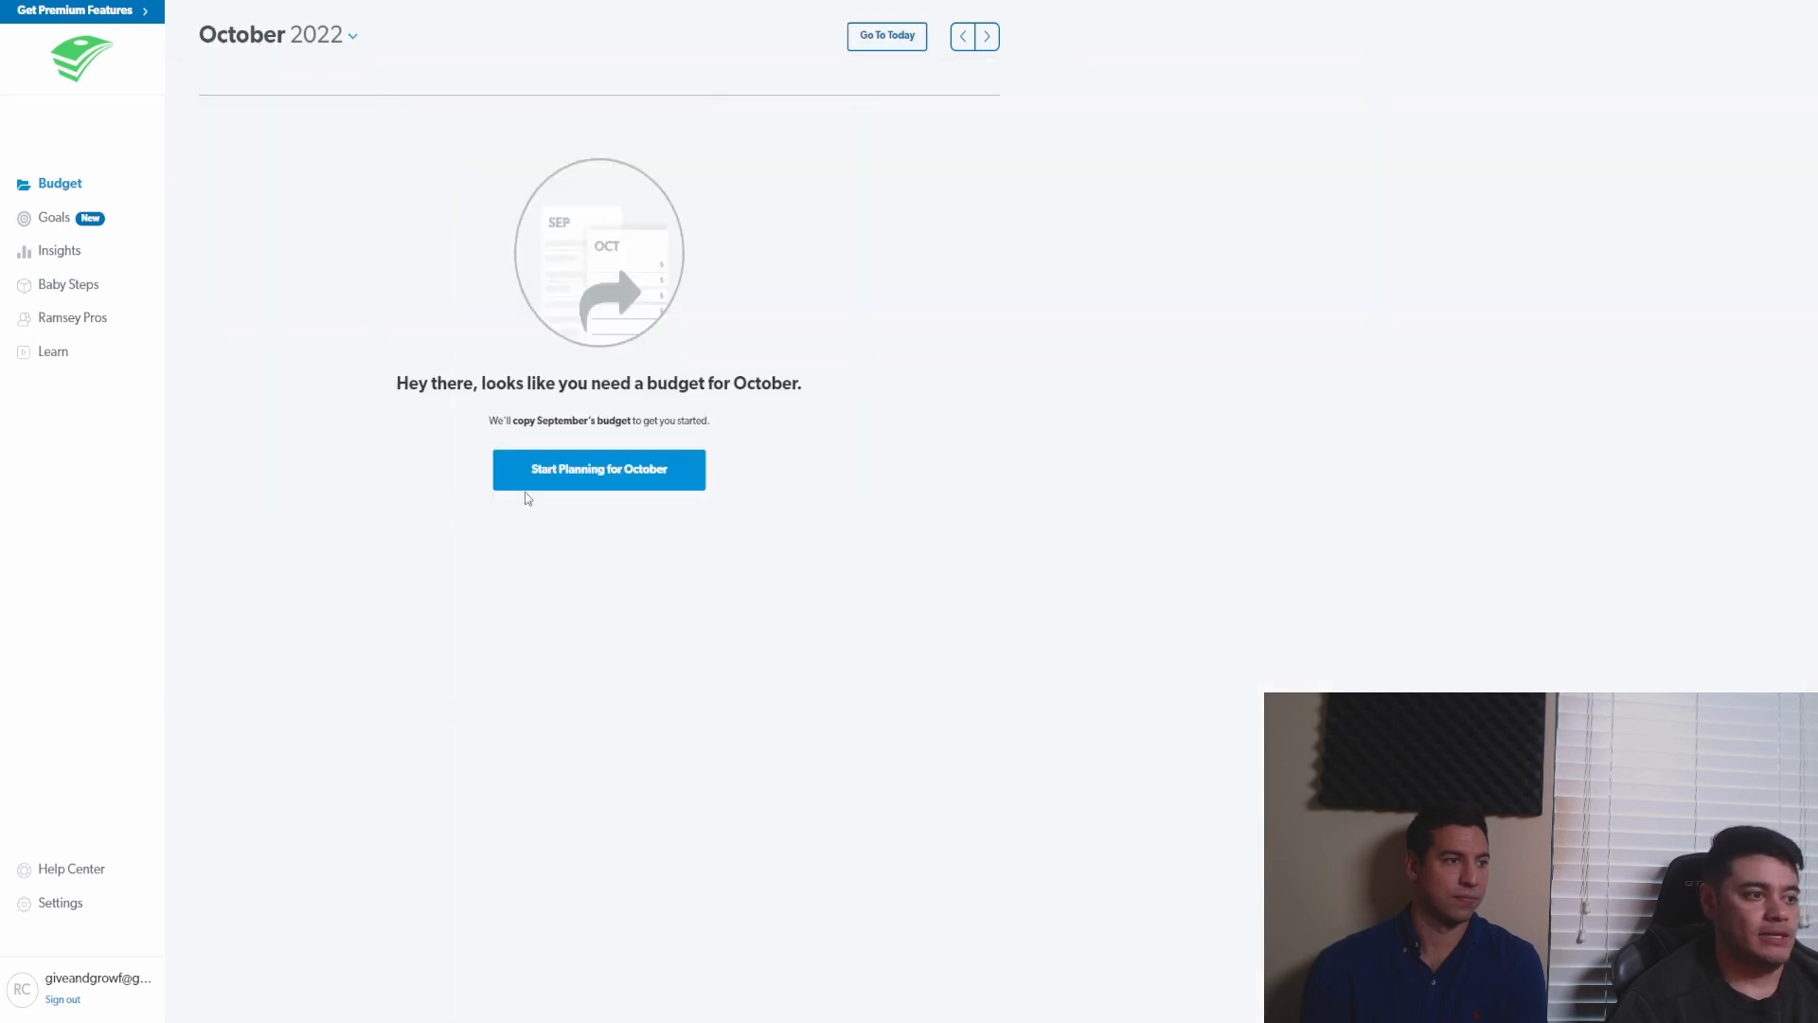
pyautogui.click(562, 471)
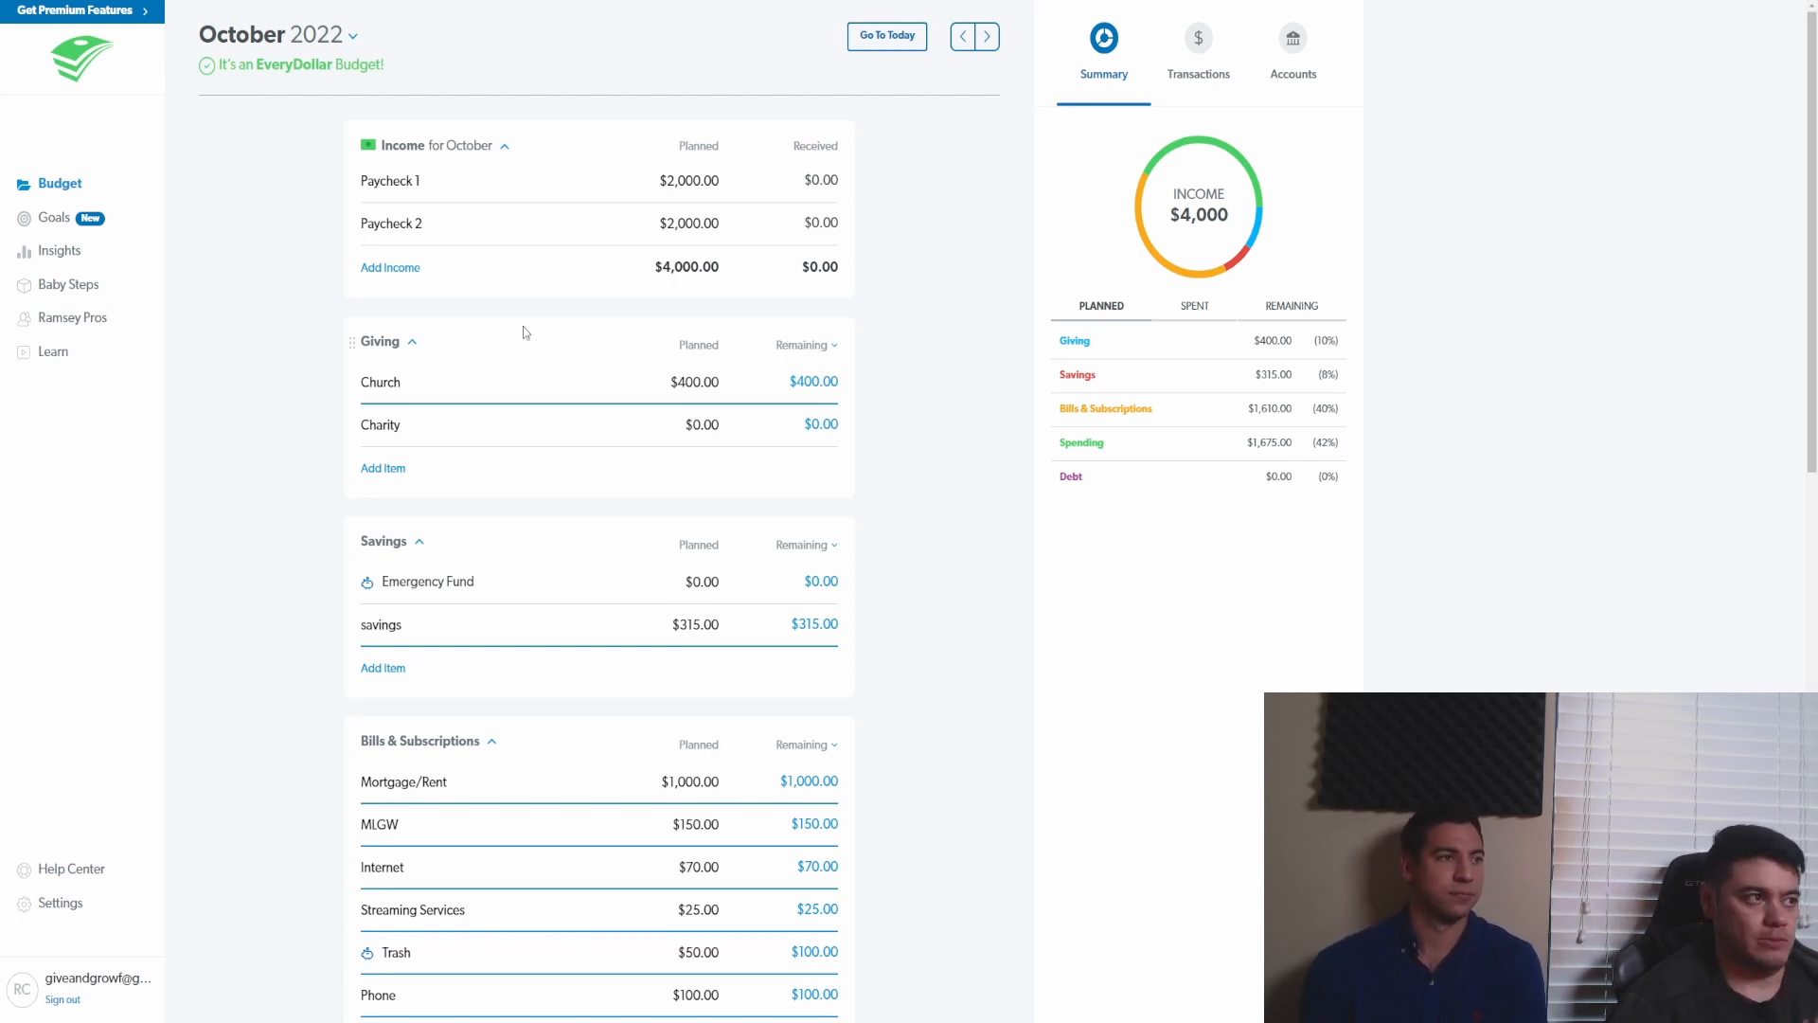
# - Return to the September 2022 budget and bring its Bills & Subscriptions group into view
pyautogui.click(329, 32)
pyautogui.click(512, 119)
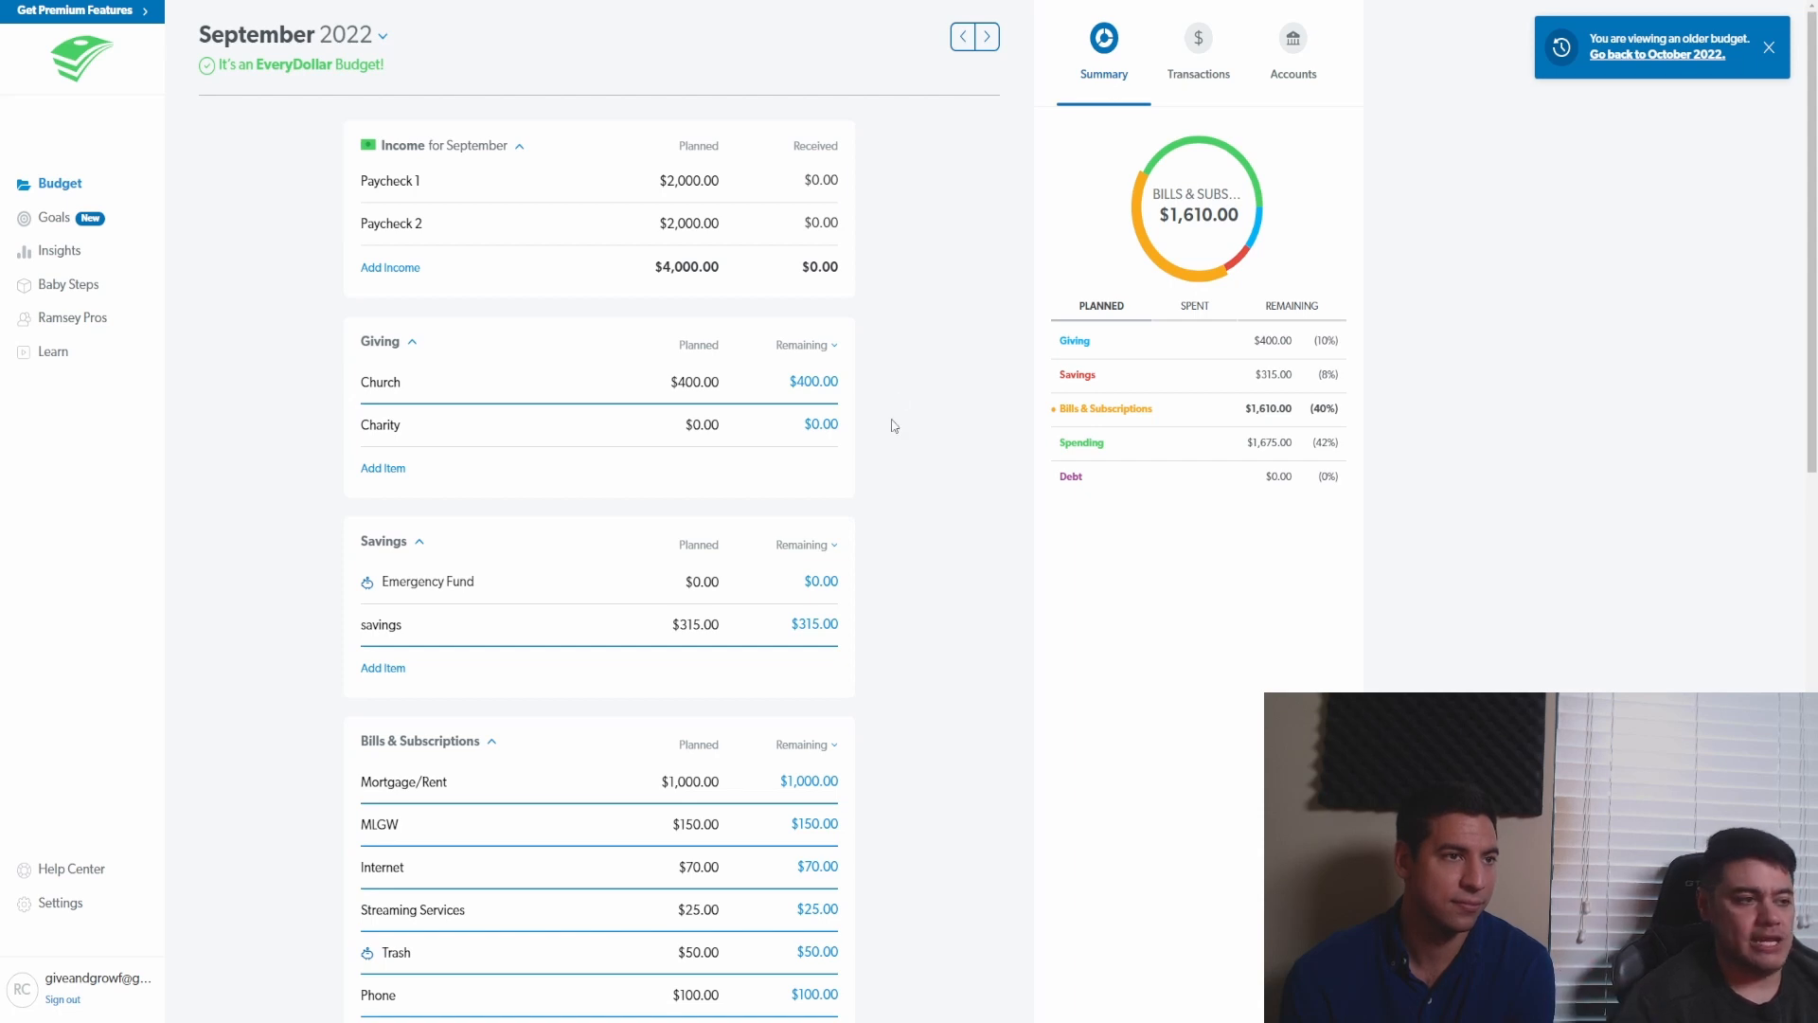
pyautogui.scroll(-1, 917, 459)
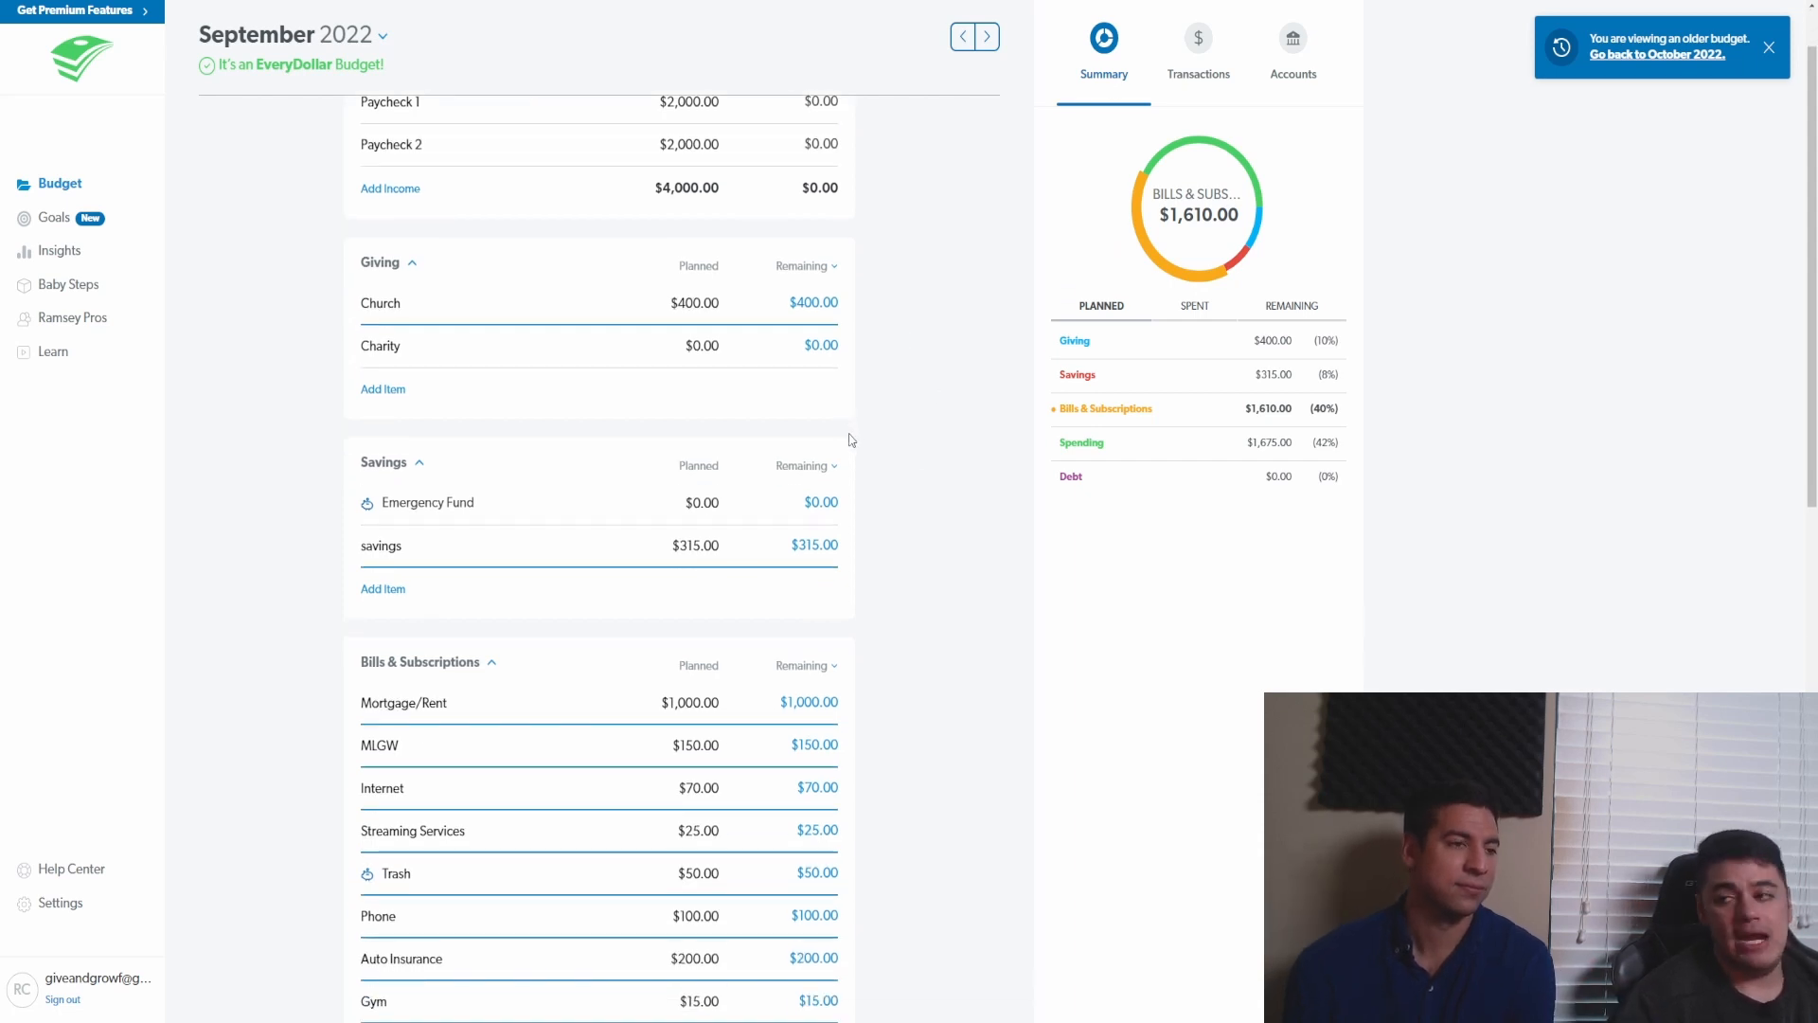
pyautogui.scroll(-3, 860, 473)
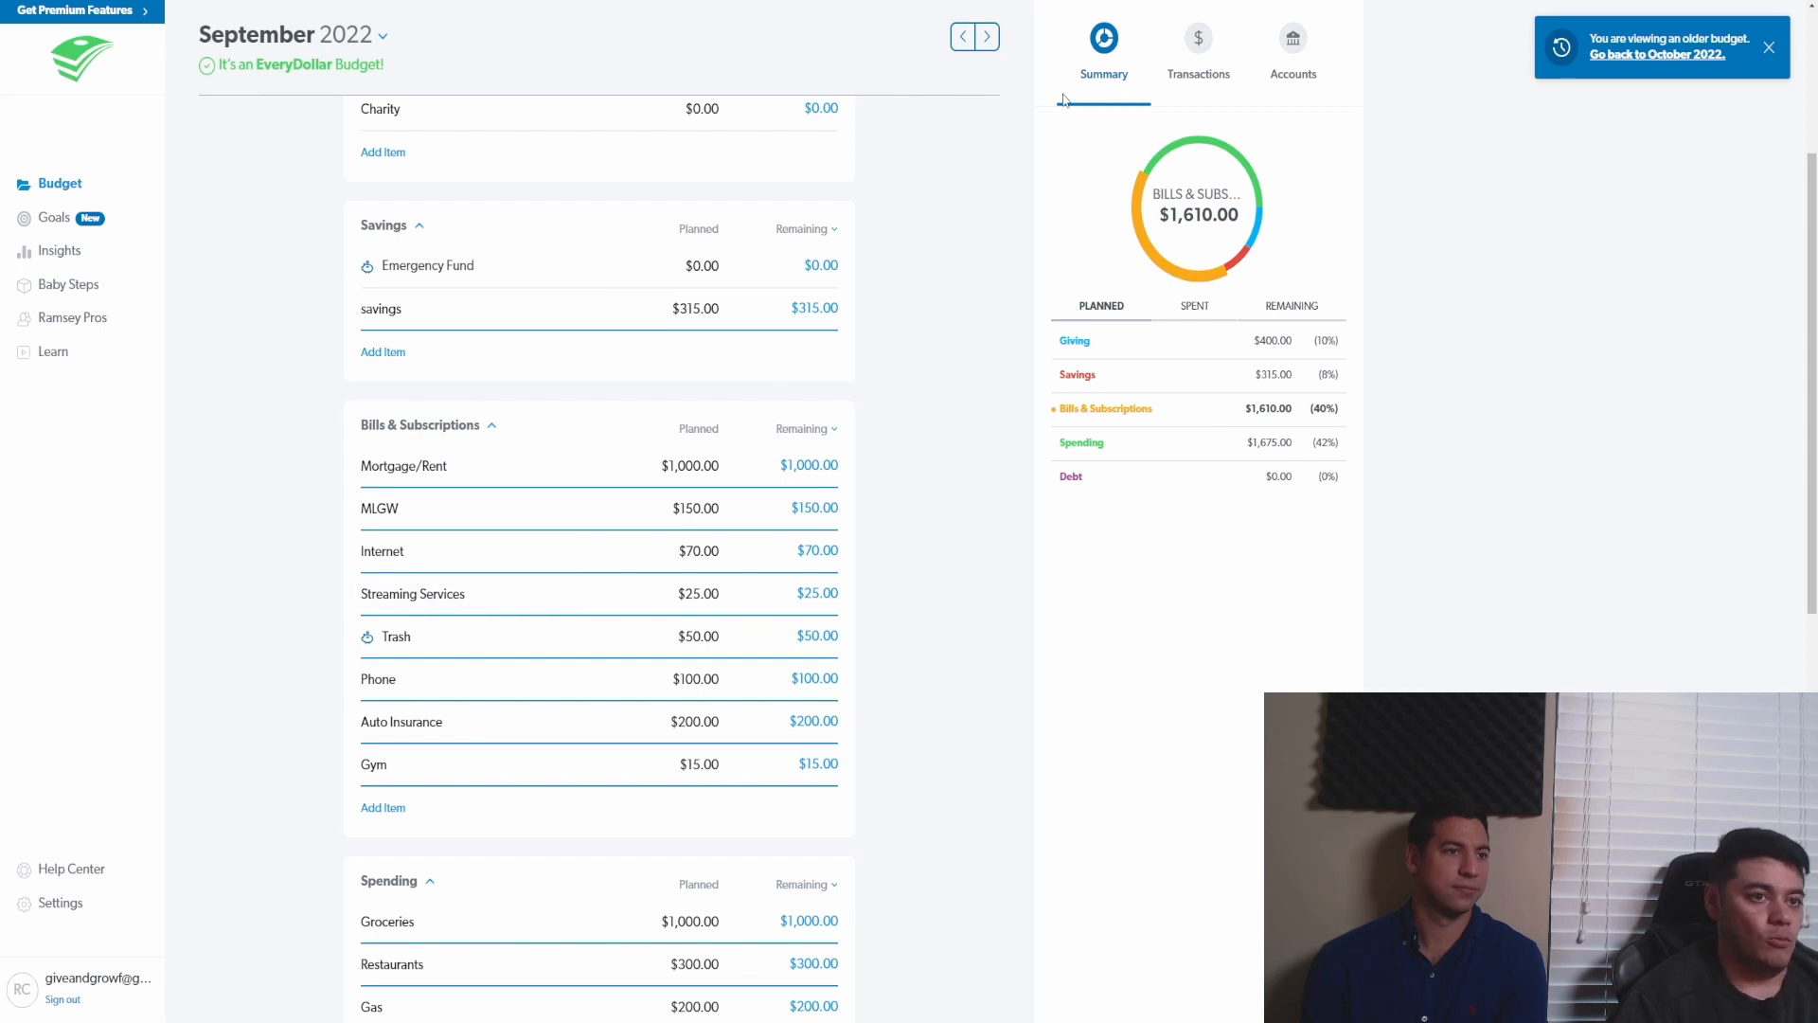
# - Record a new $1,000 expense transaction, assign it to Mortgage/Rent and track it
pyautogui.click(1199, 75)
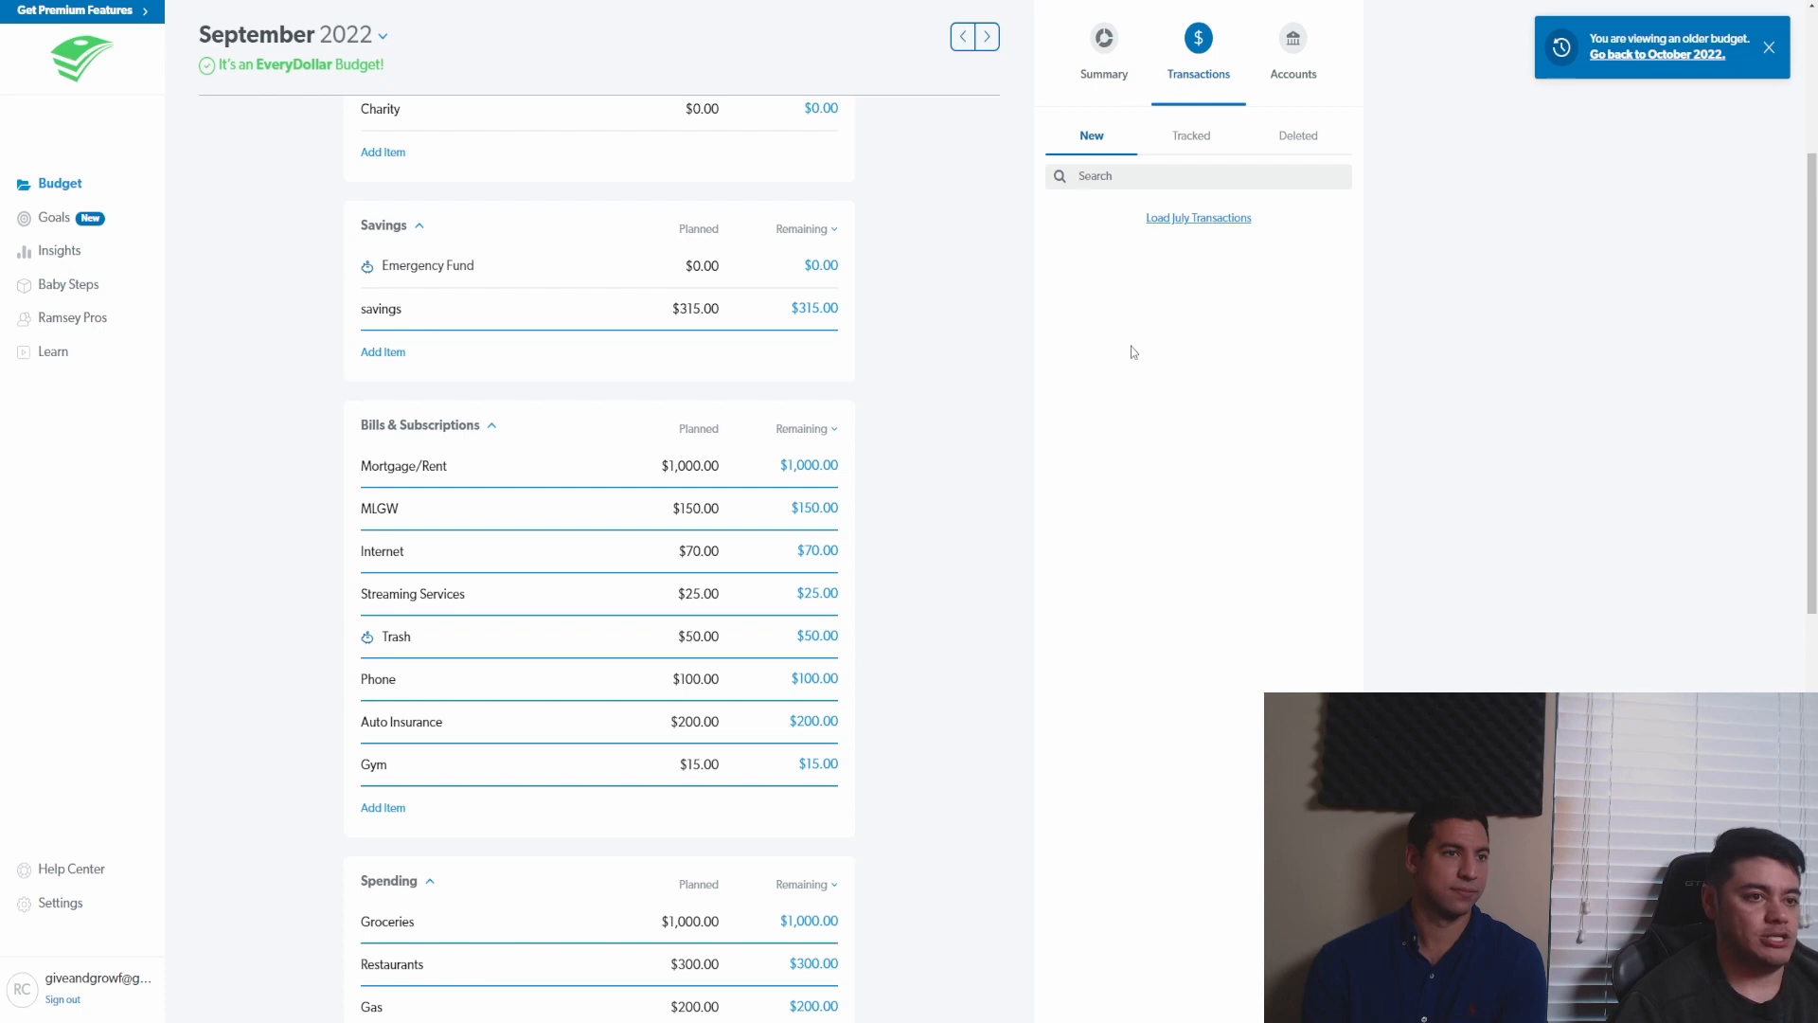
pyautogui.click(1079, 176)
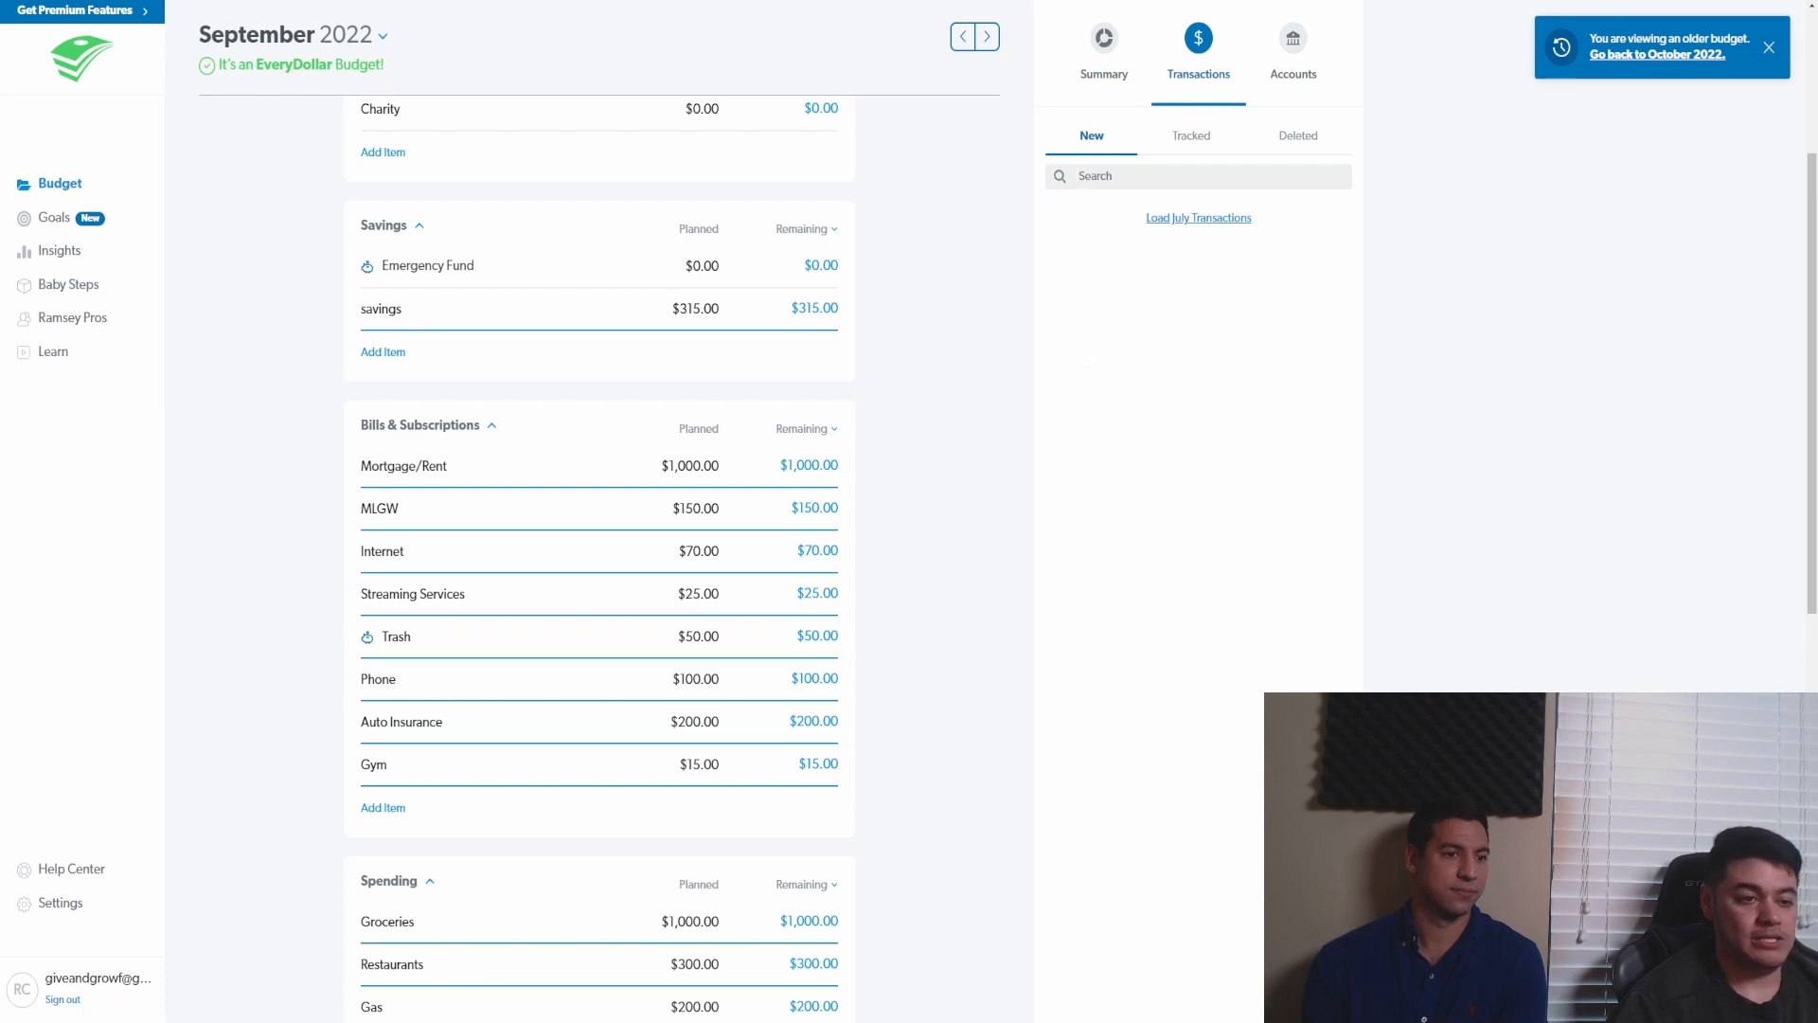
pyautogui.click(1324, 981)
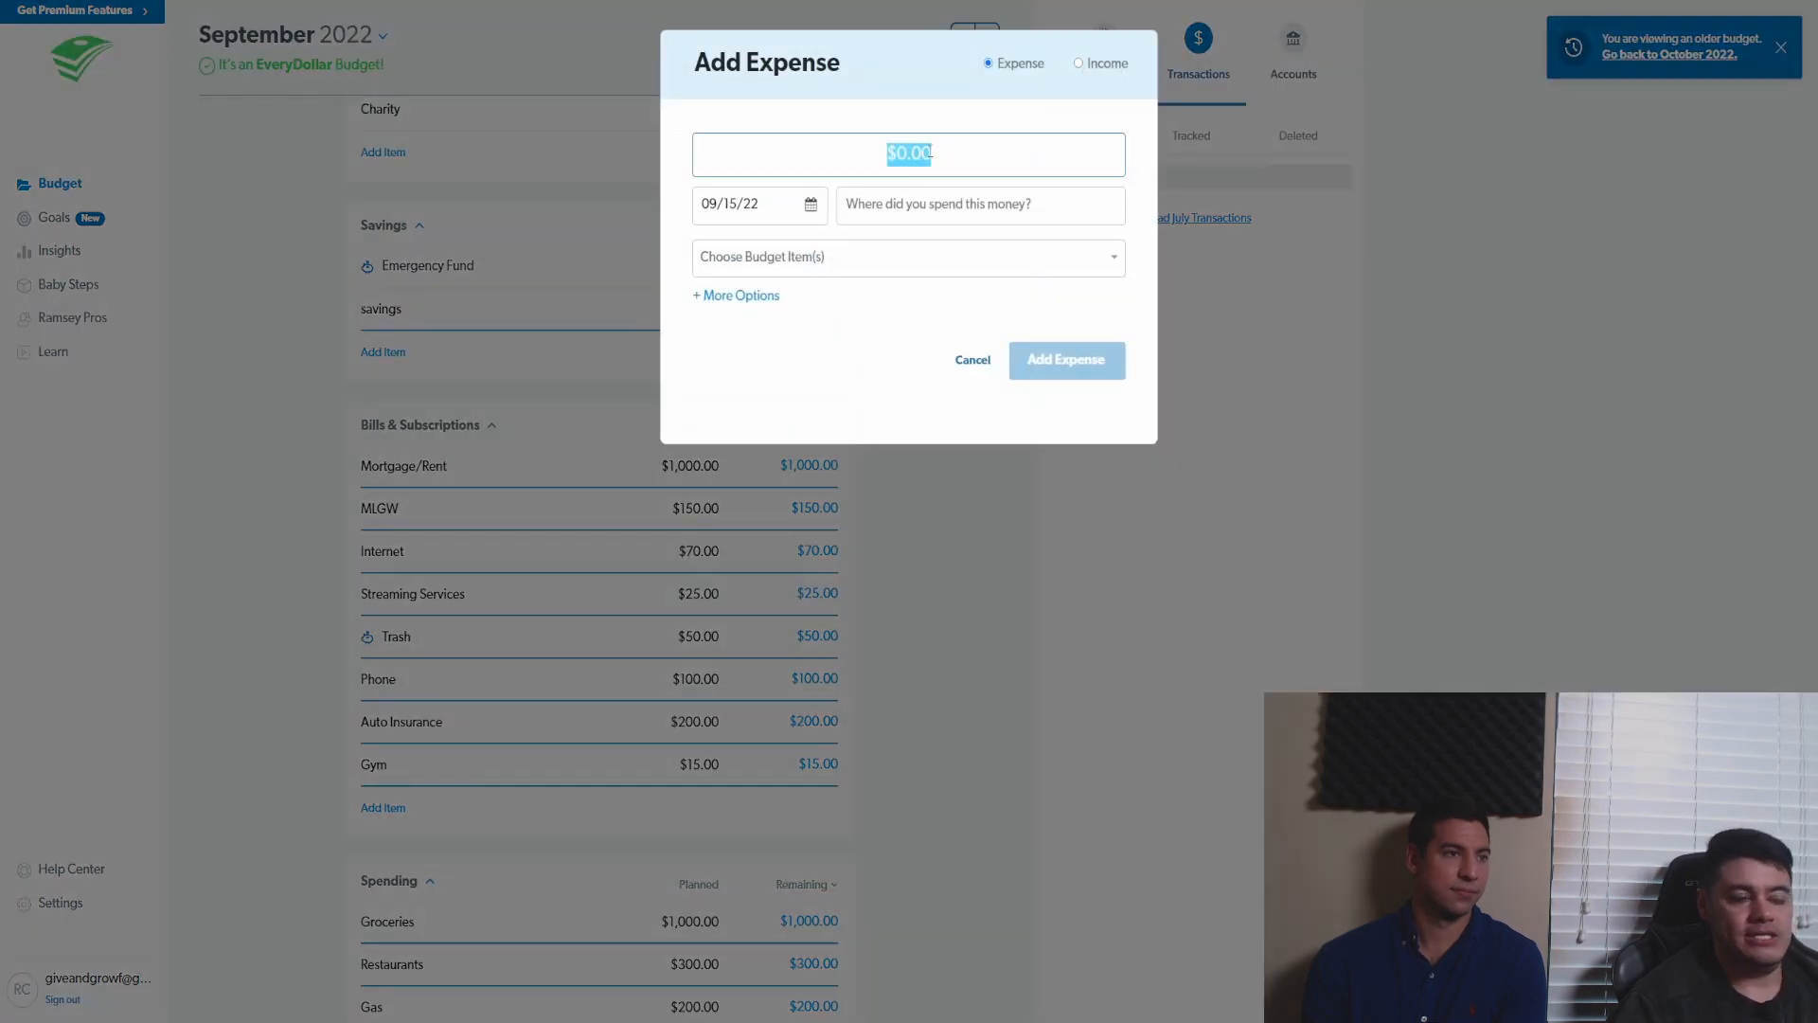
pyautogui.write('1000')
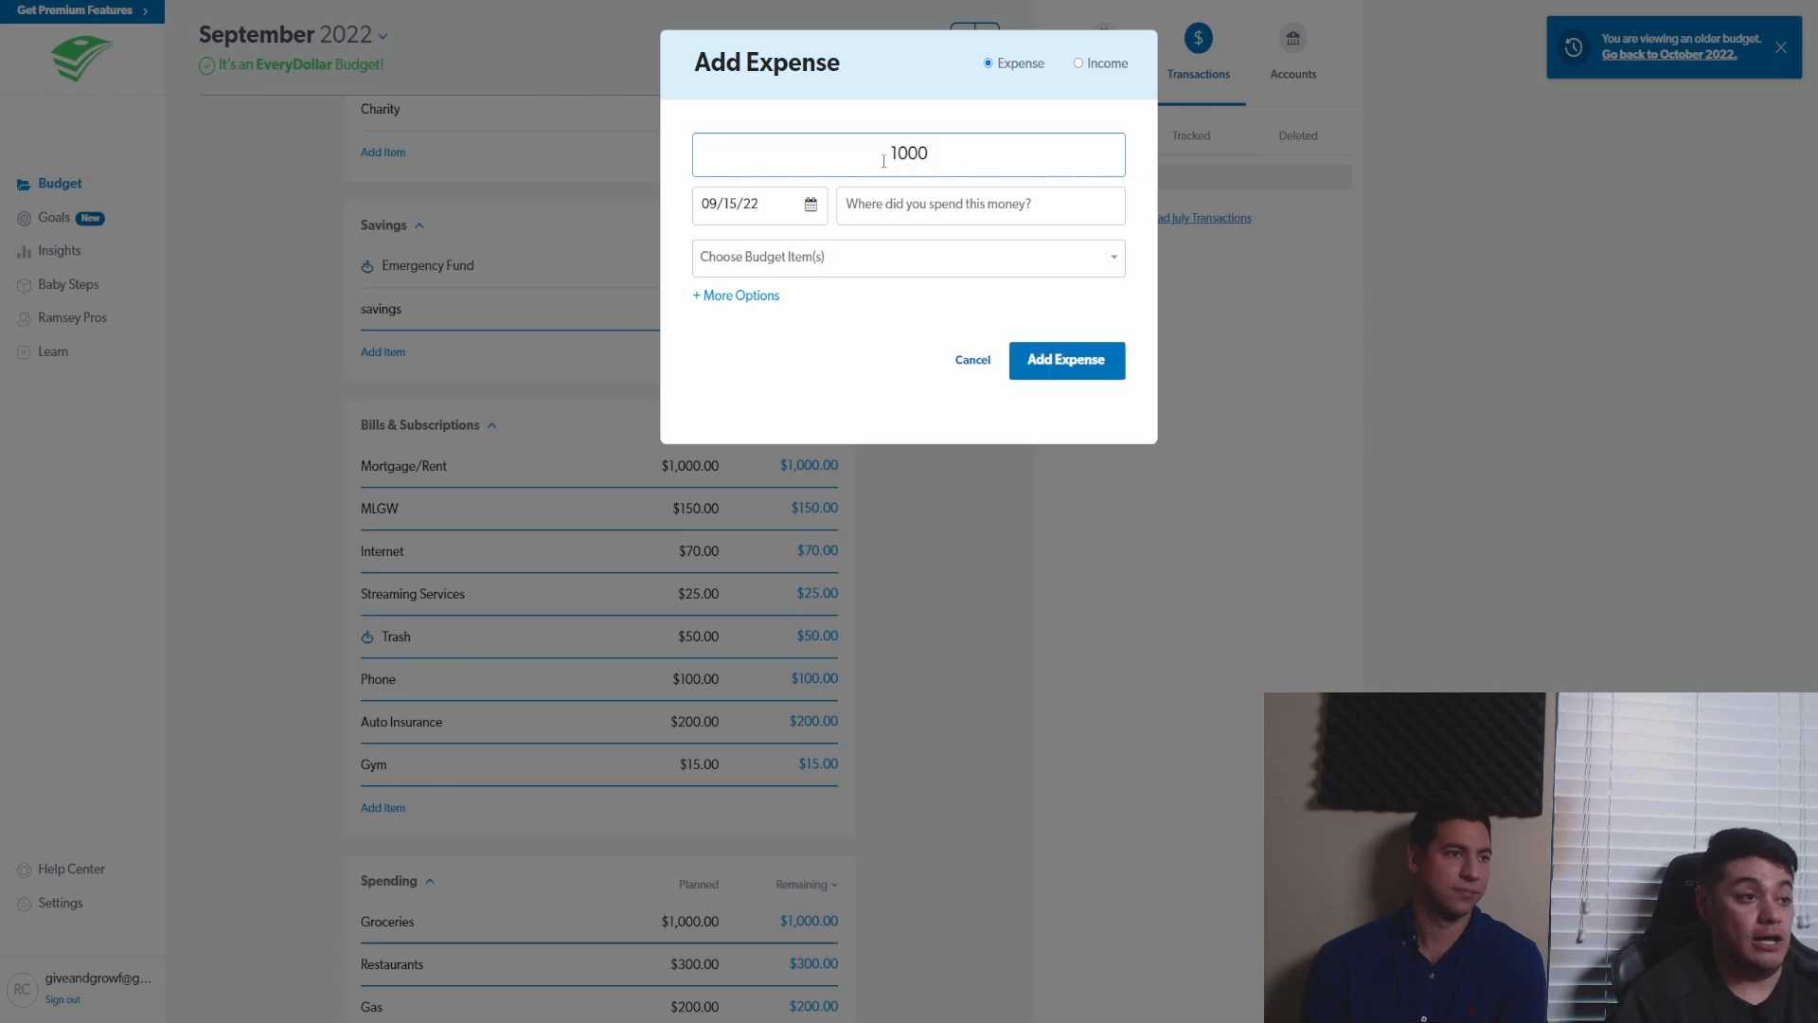
pyautogui.click(1004, 201)
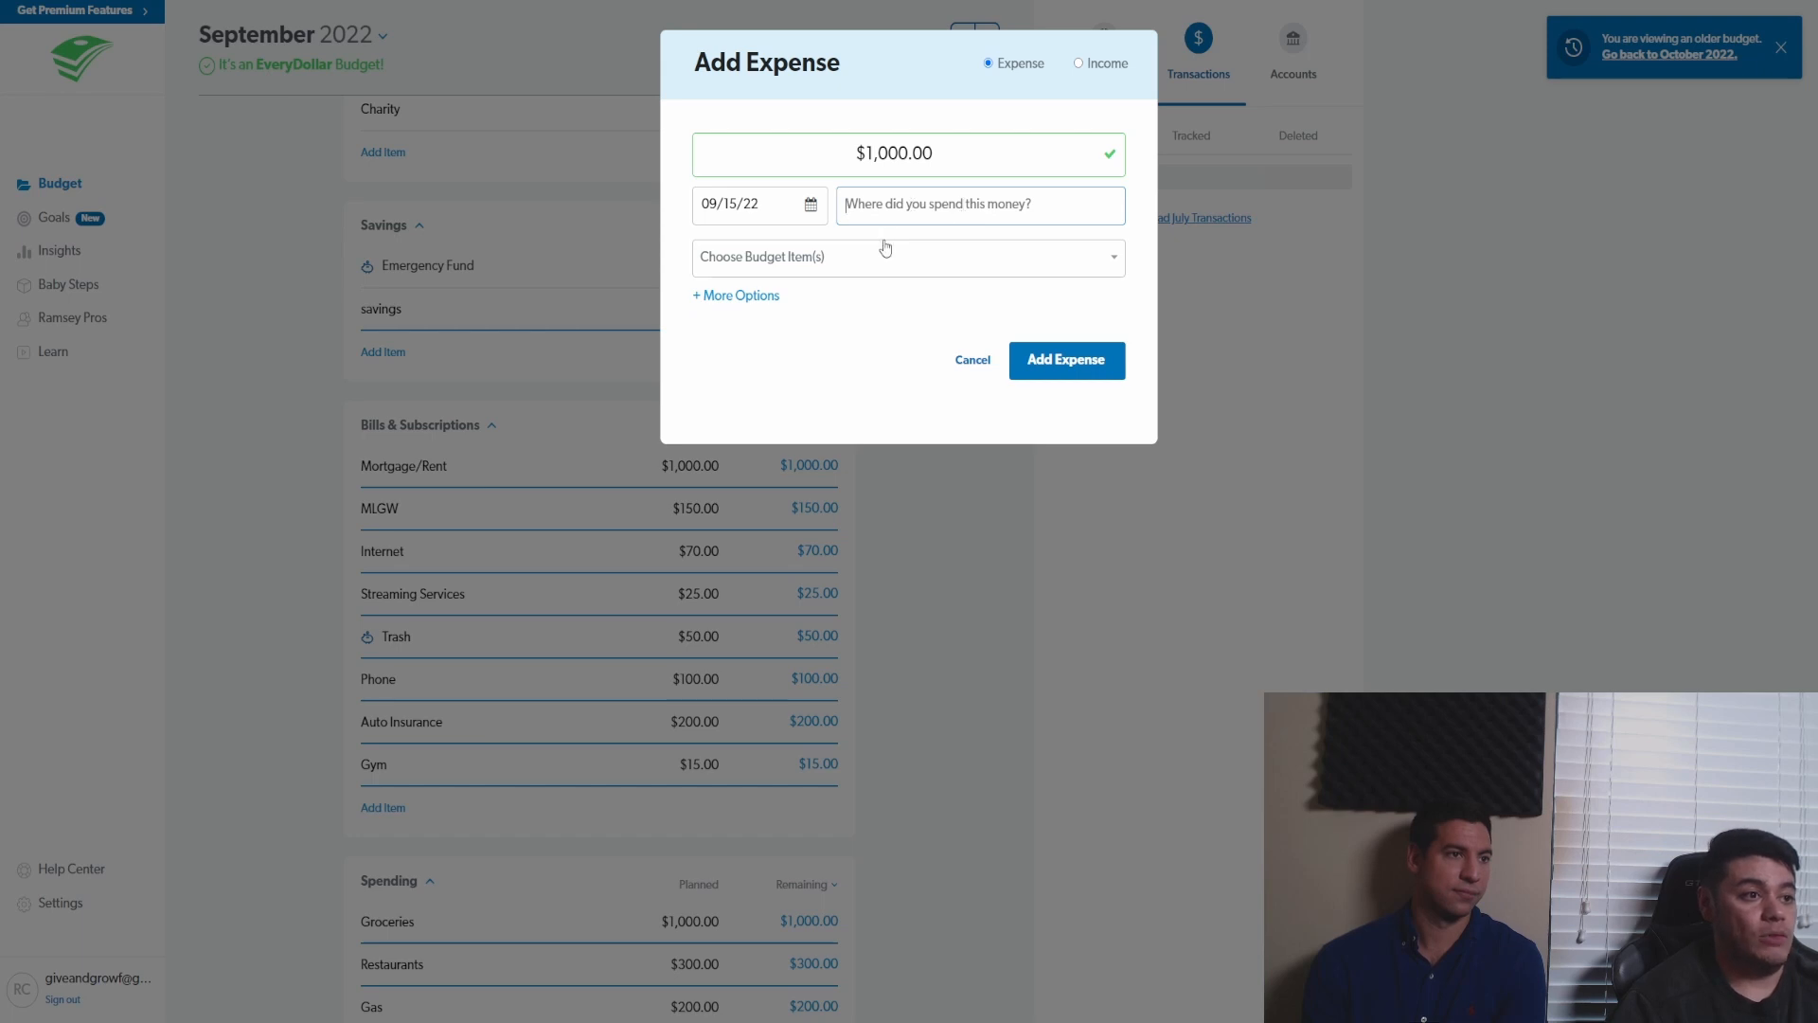
pyautogui.click(864, 311)
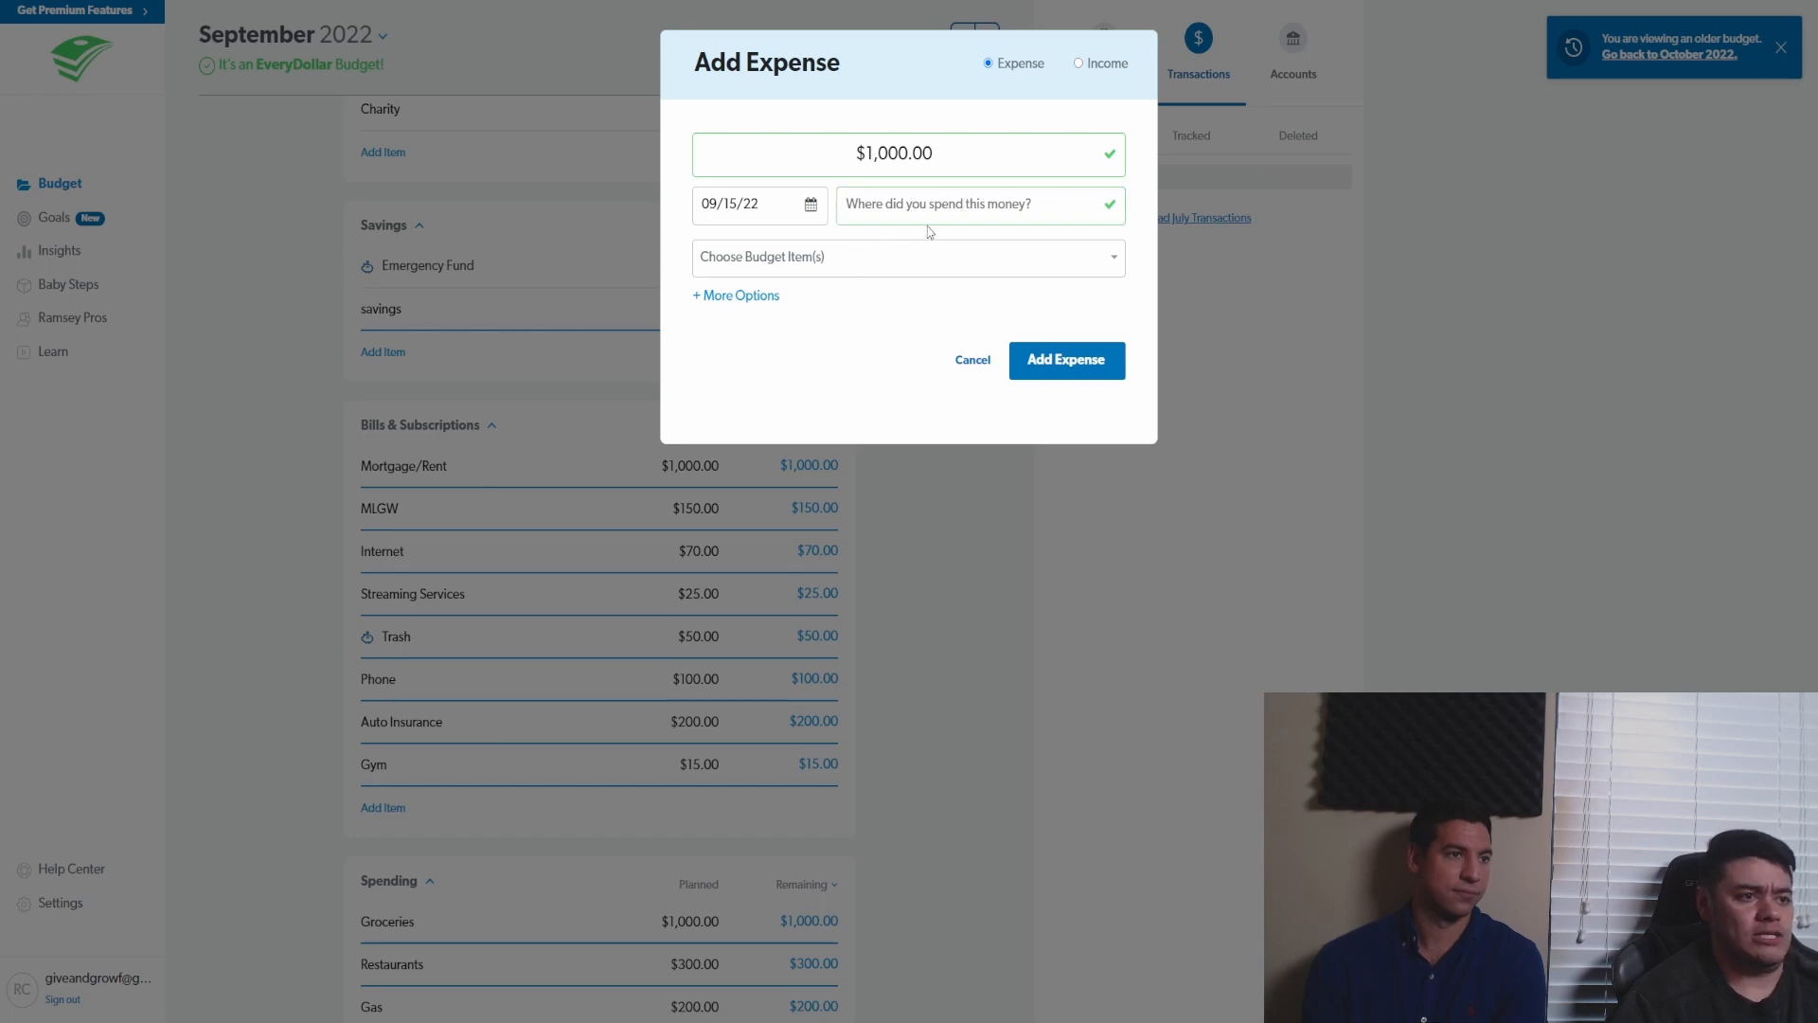
pyautogui.click(853, 273)
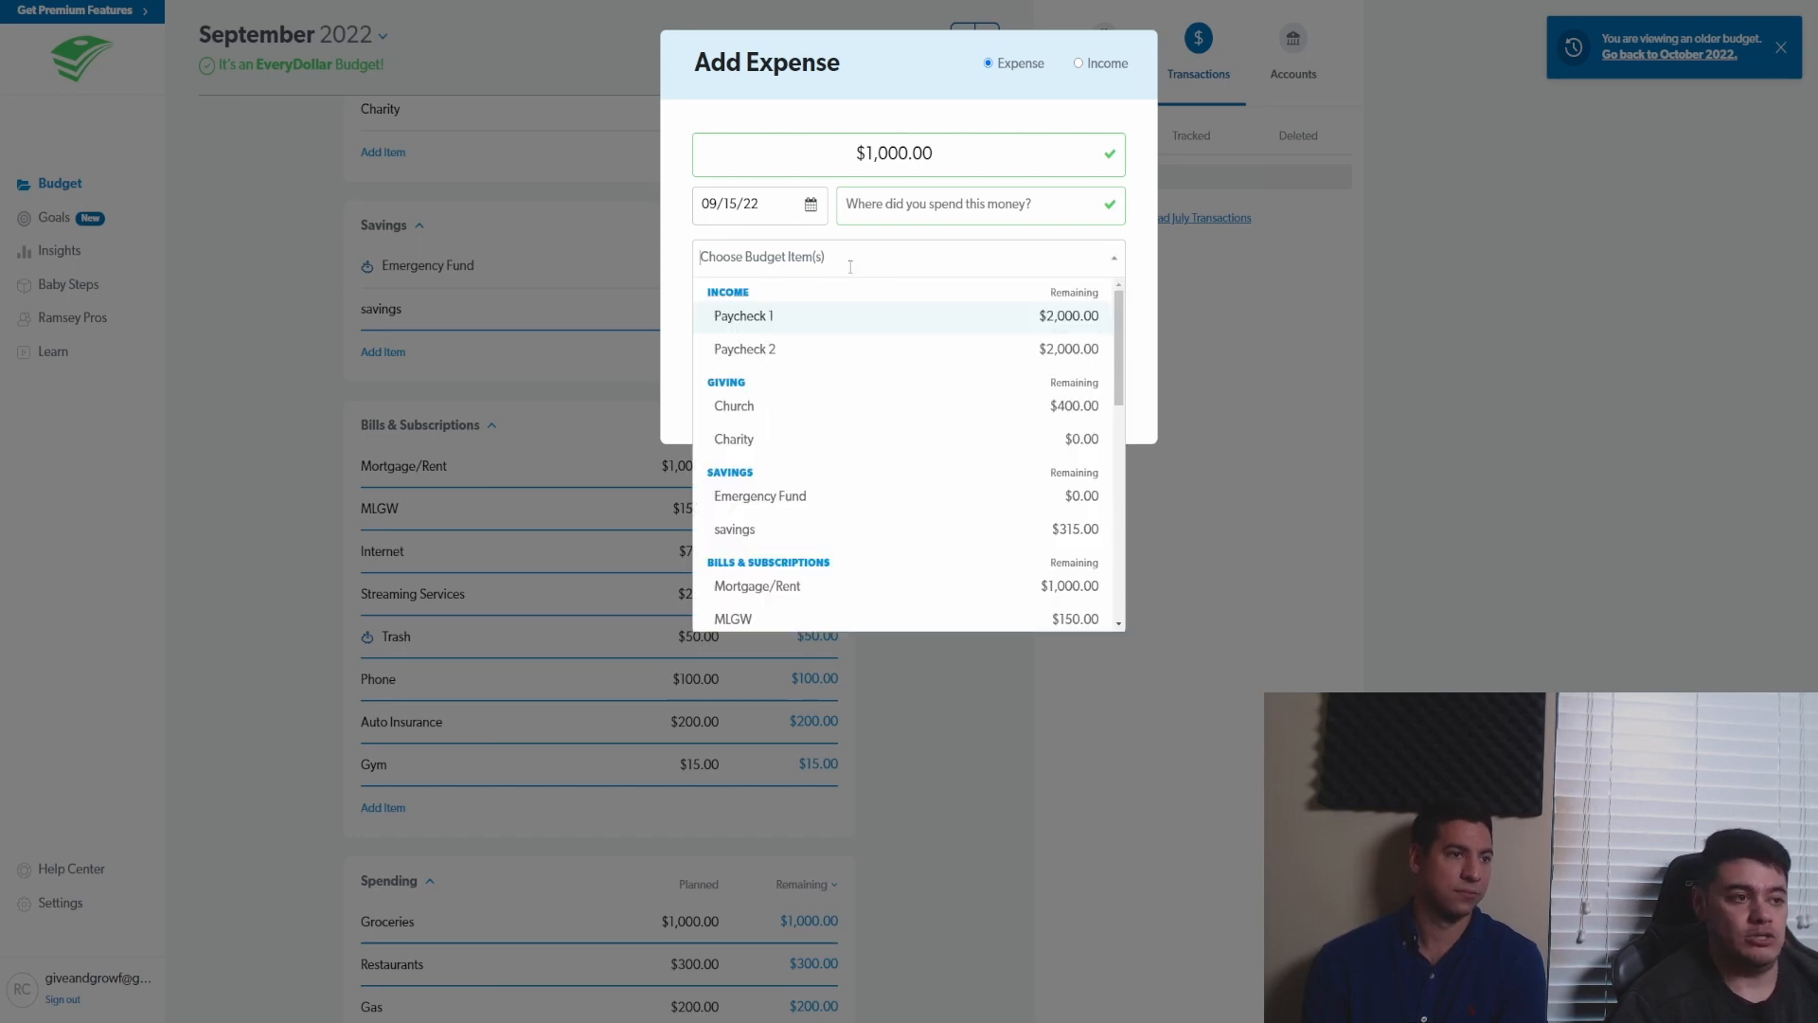
pyautogui.scroll(-1, 858, 493)
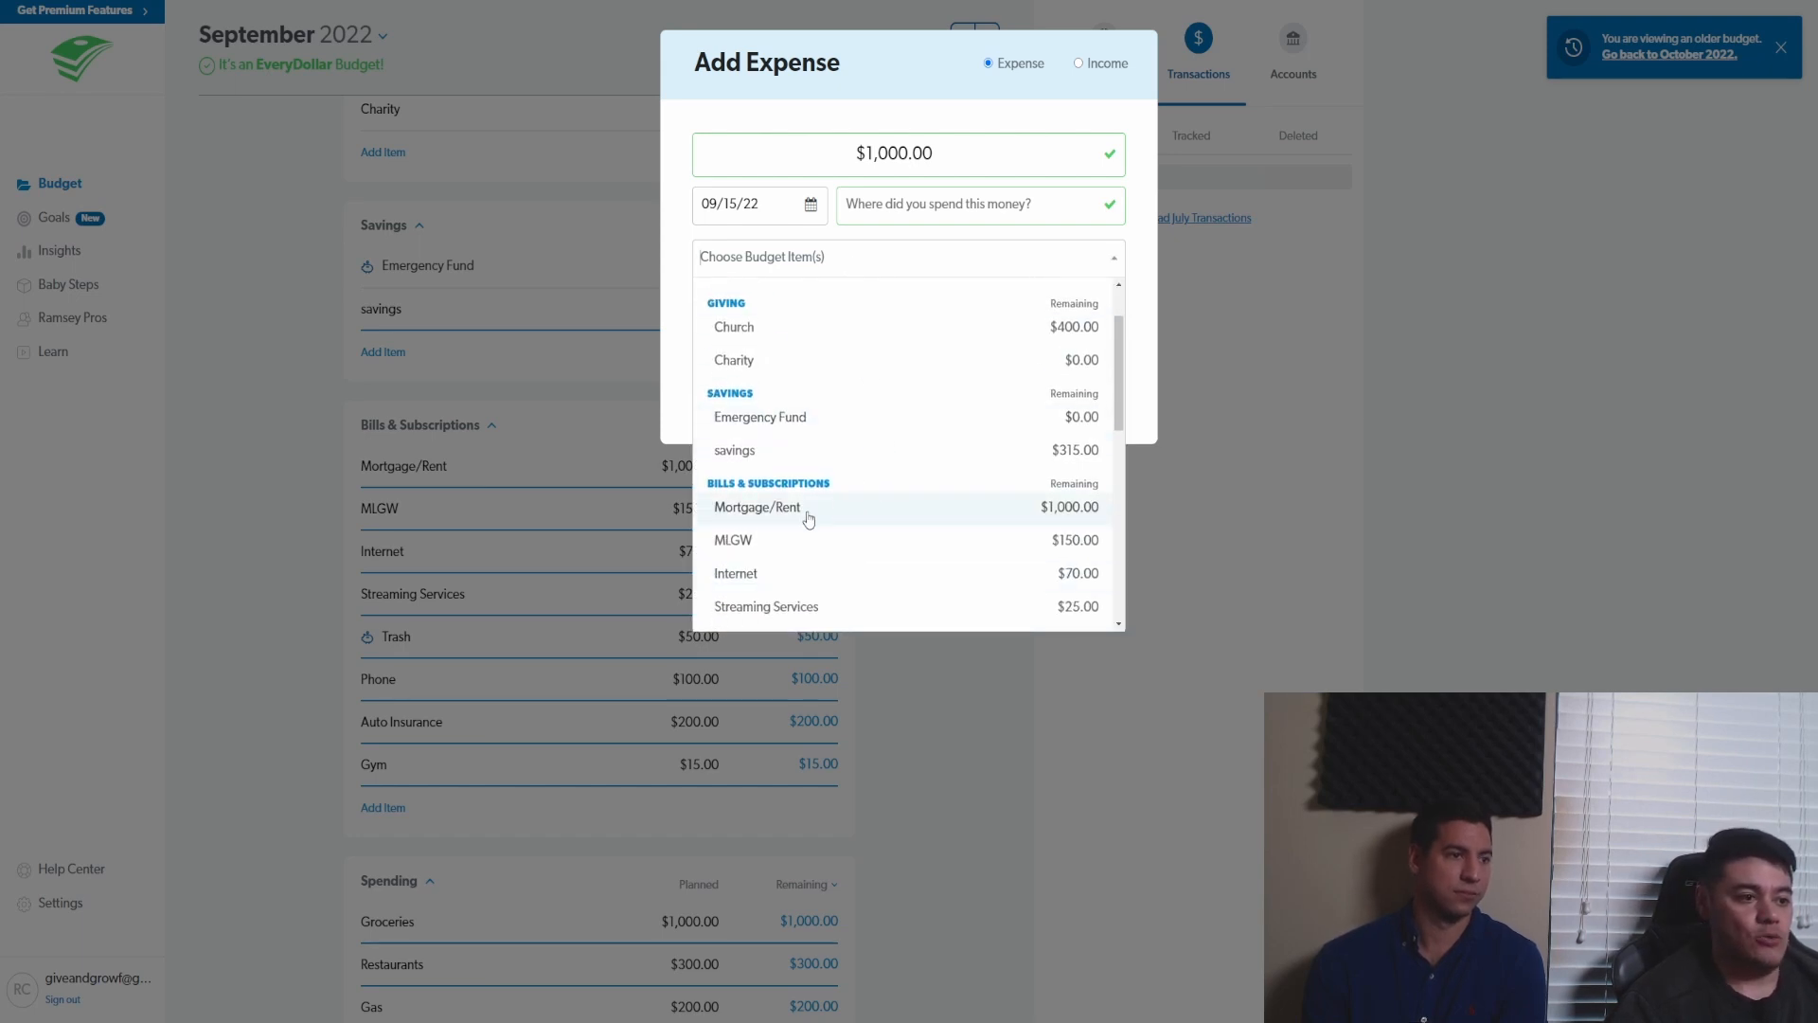
pyautogui.click(775, 511)
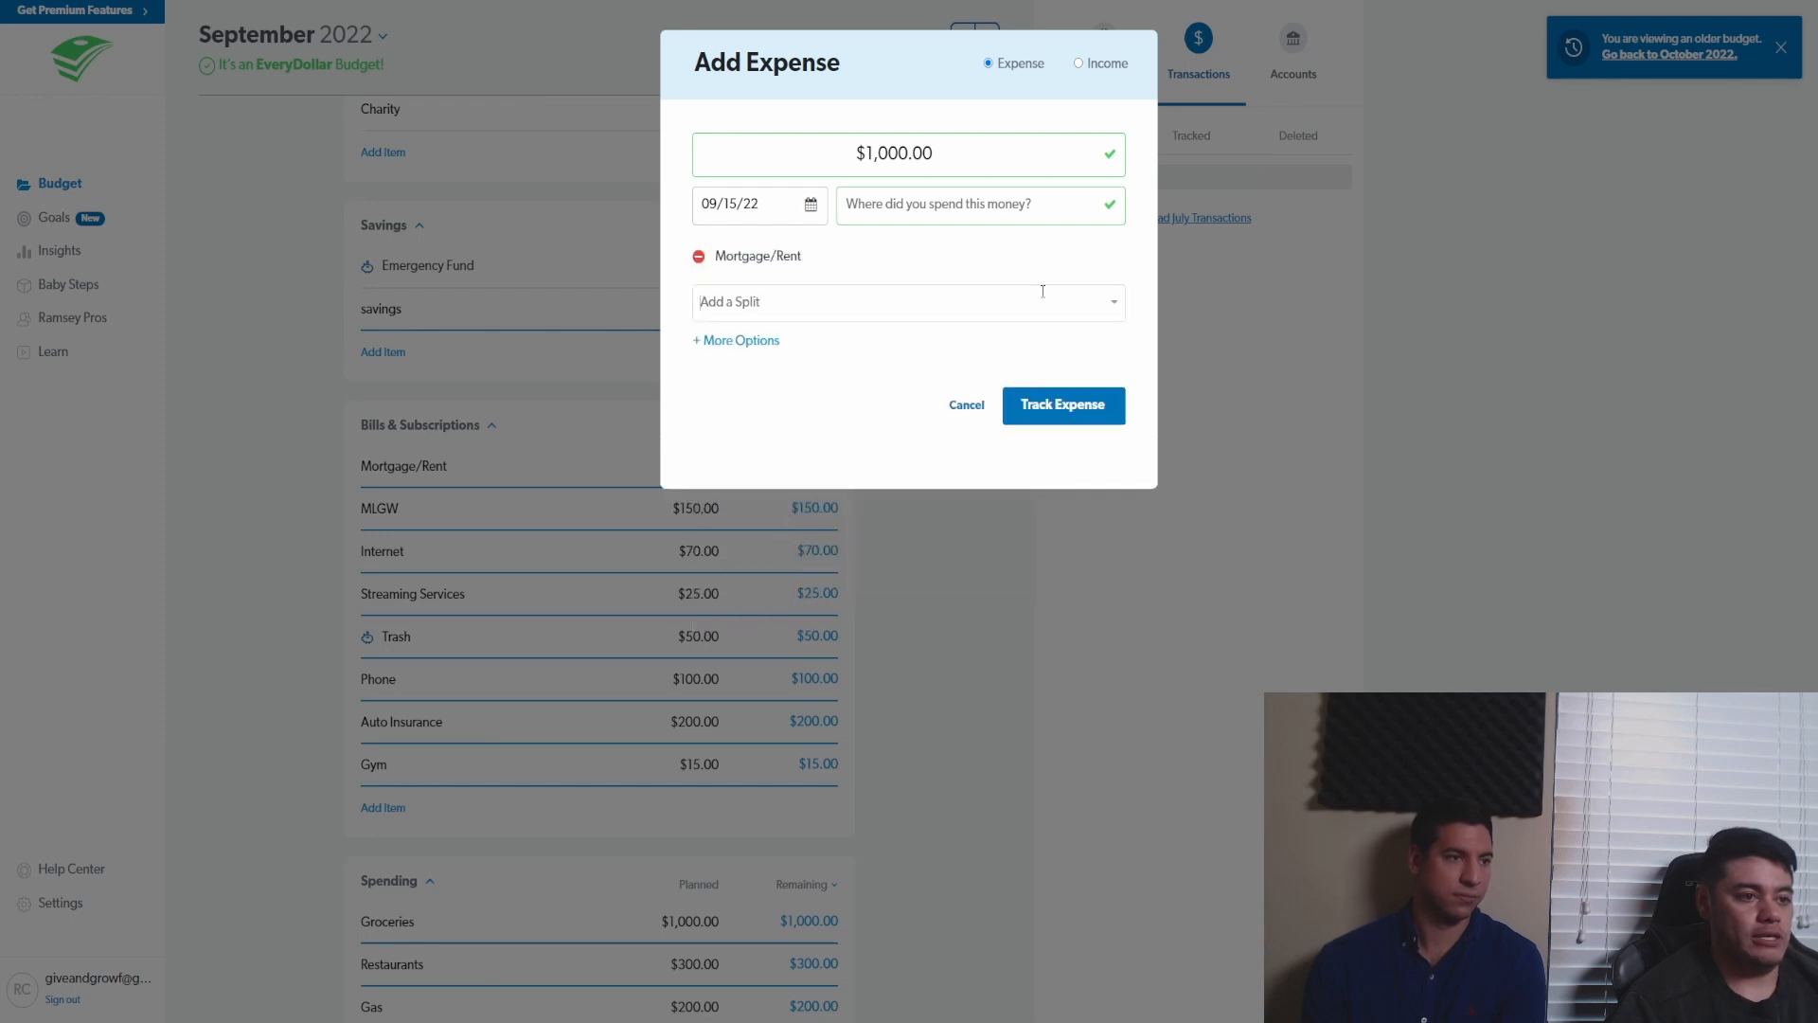
pyautogui.click(1090, 415)
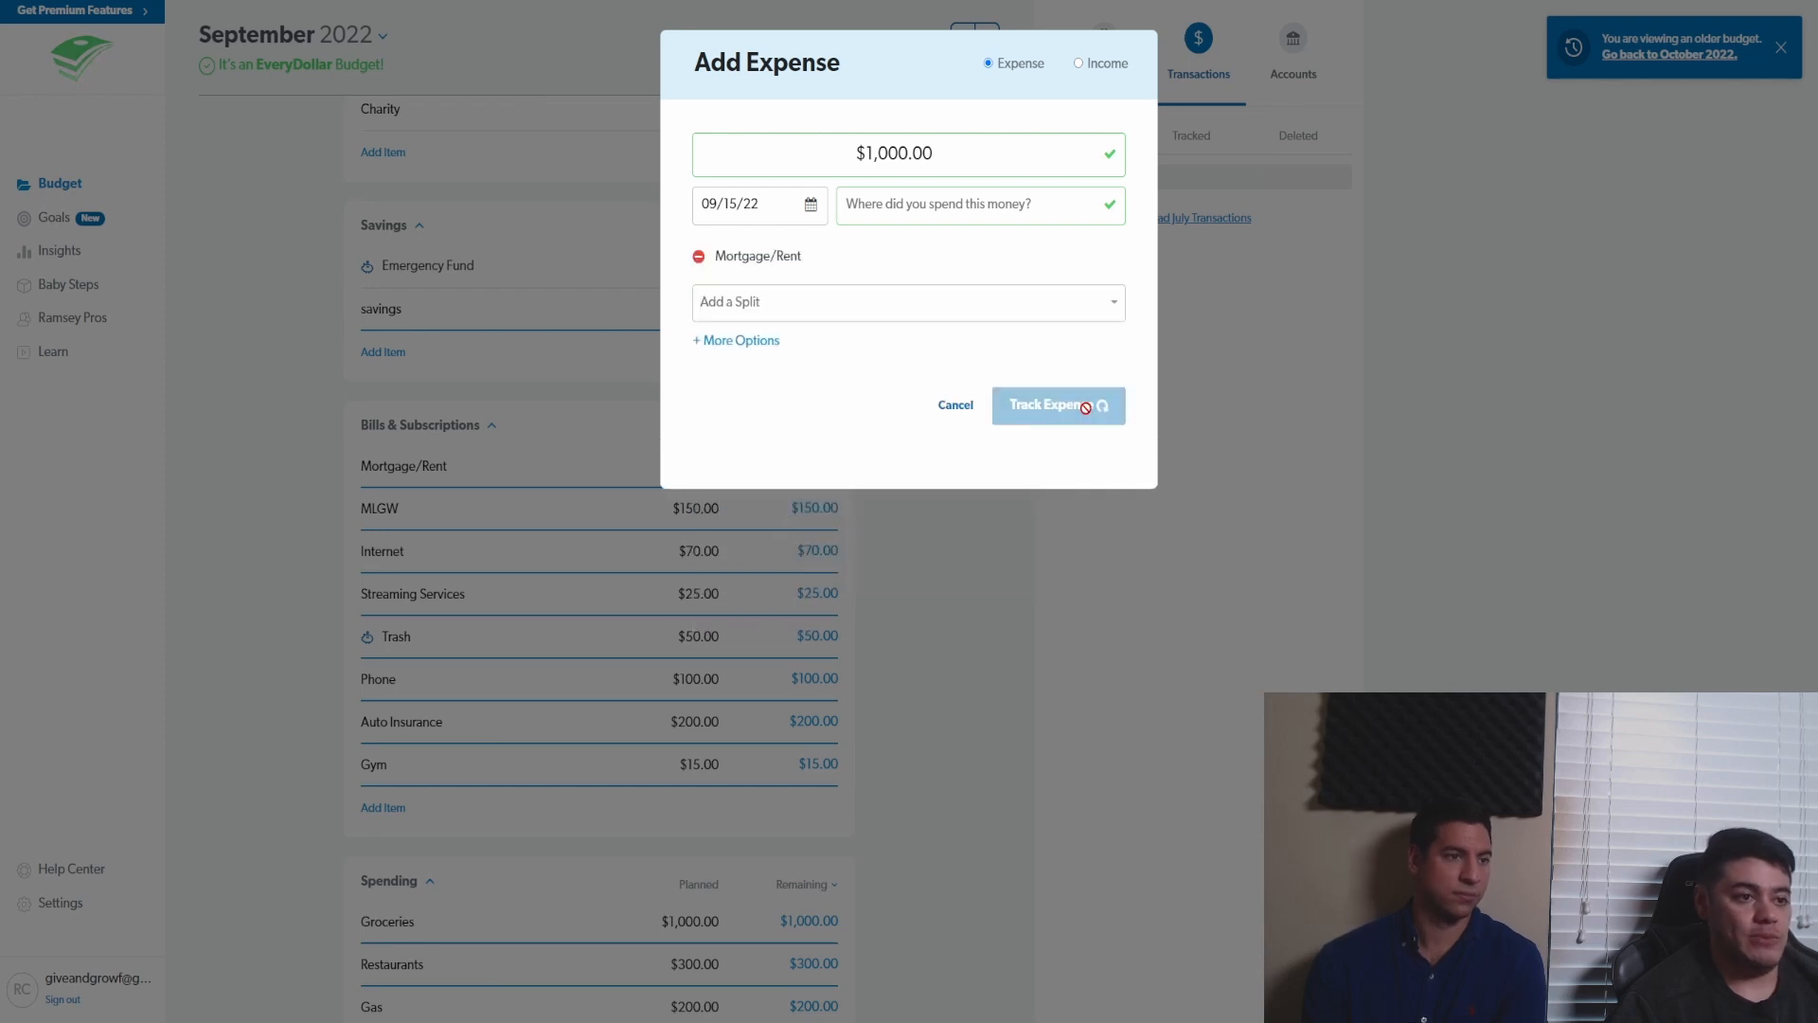
pyautogui.click(910, 367)
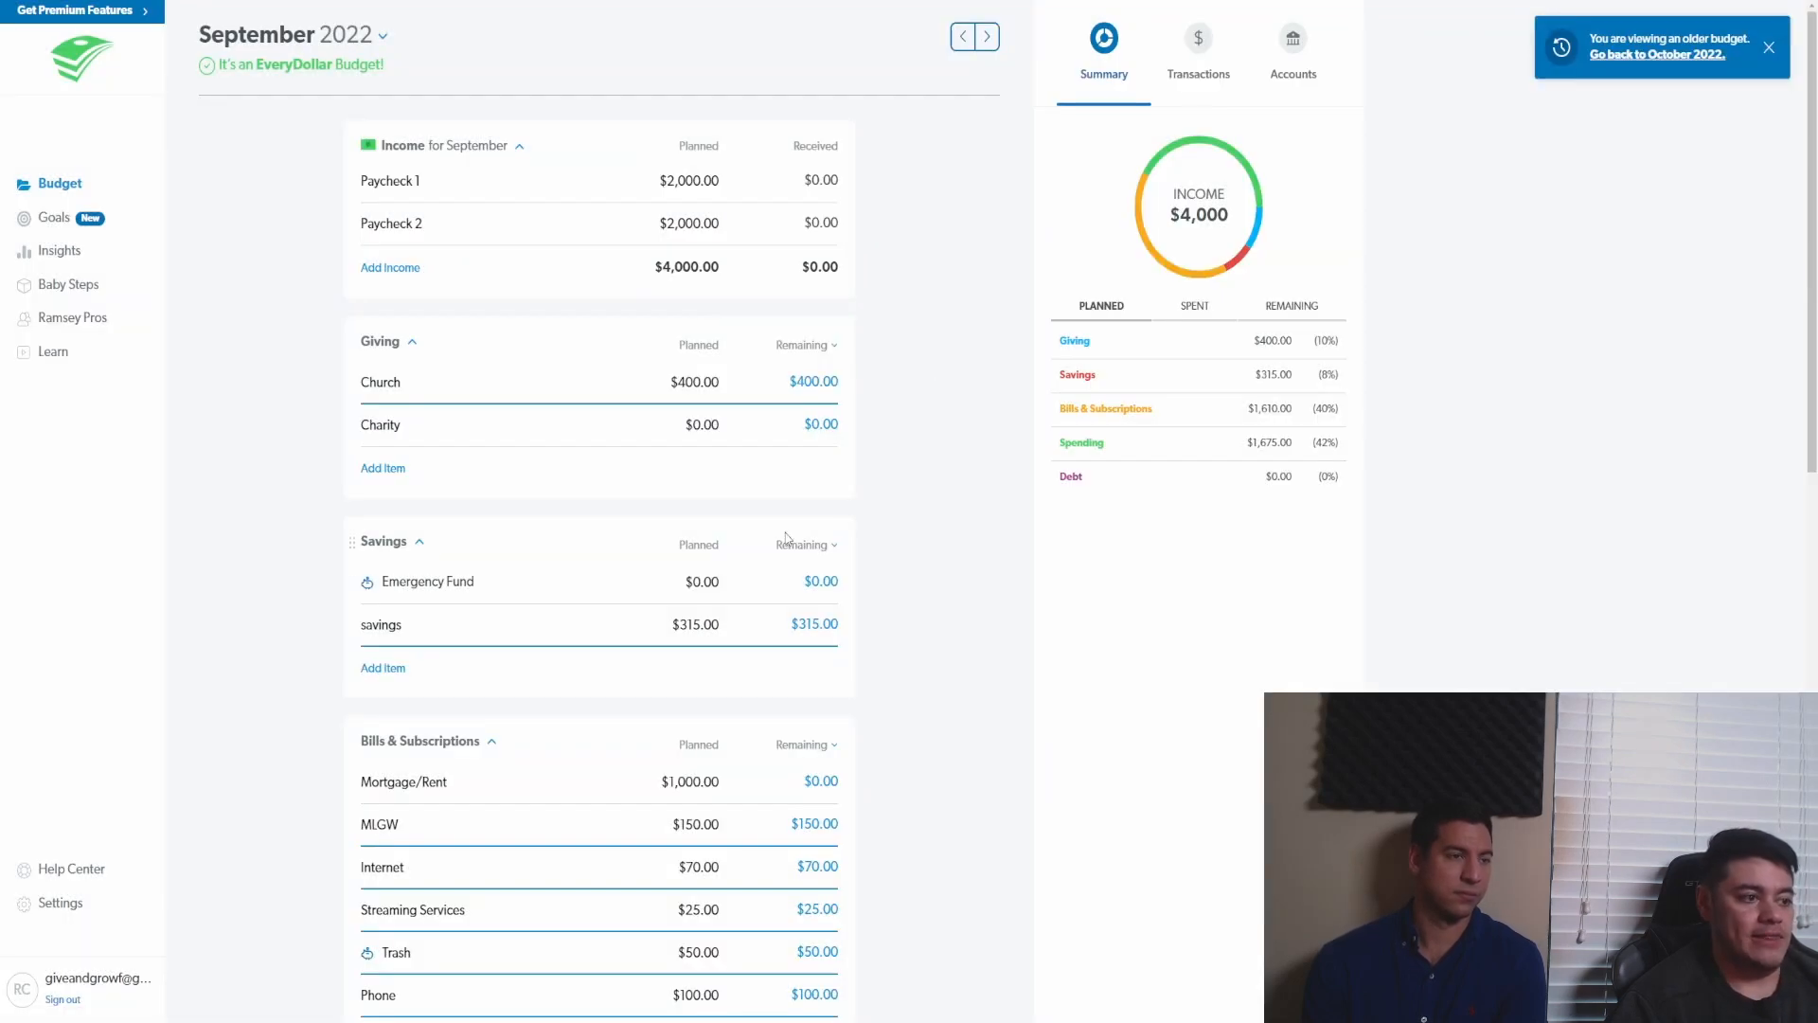
# - Record a new $300 expense transaction, assign it to Groceries and track it
pyautogui.scroll(-2, 328, 467)
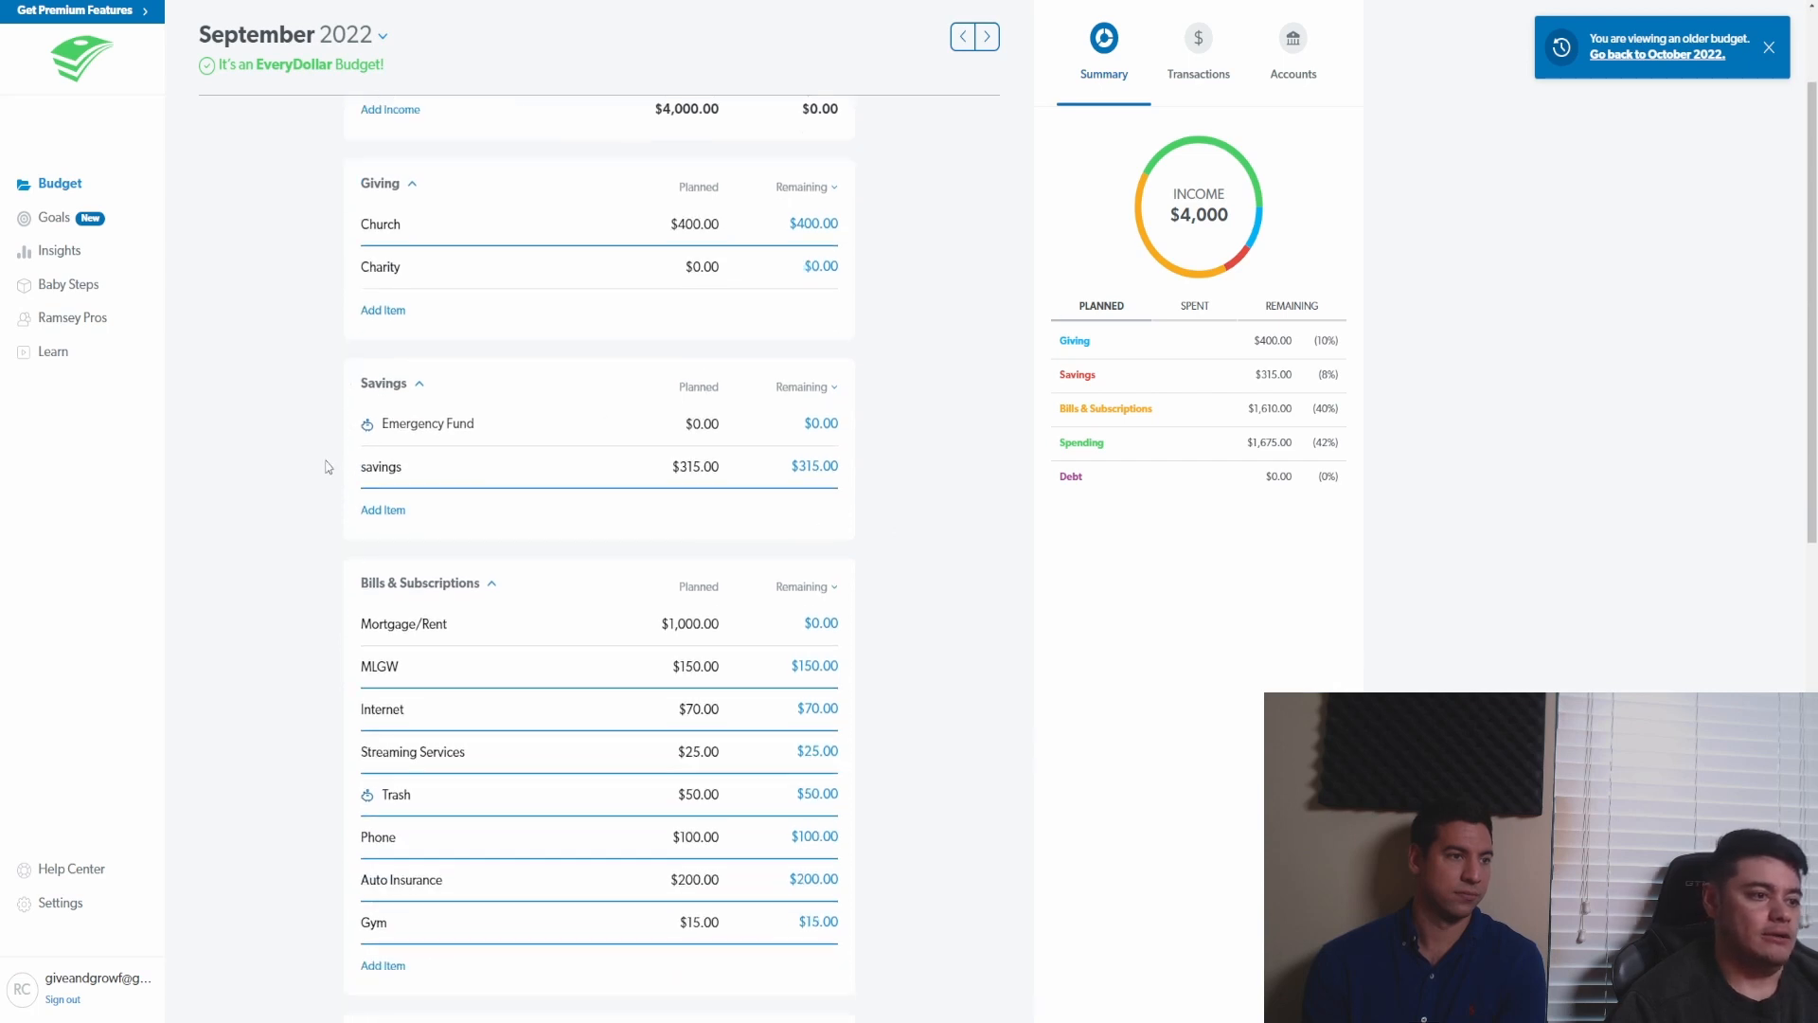
pyautogui.scroll(1, 791, 595)
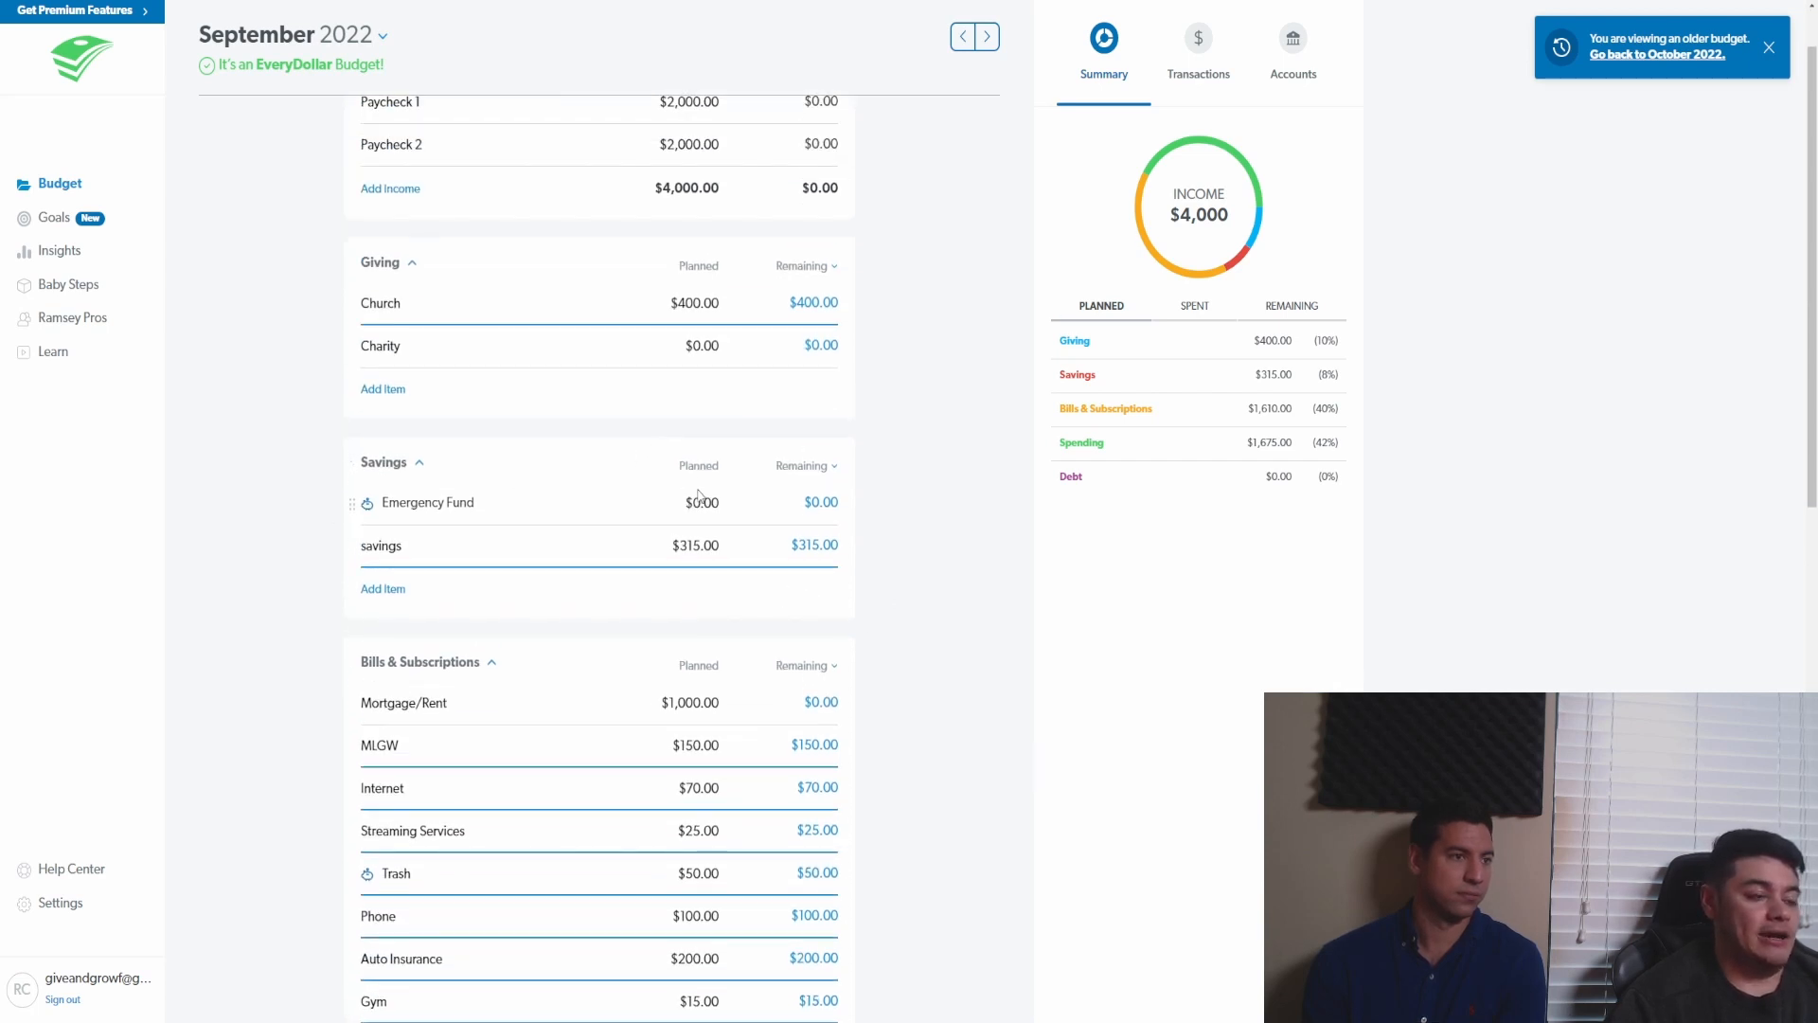
pyautogui.scroll(-2, 791, 502)
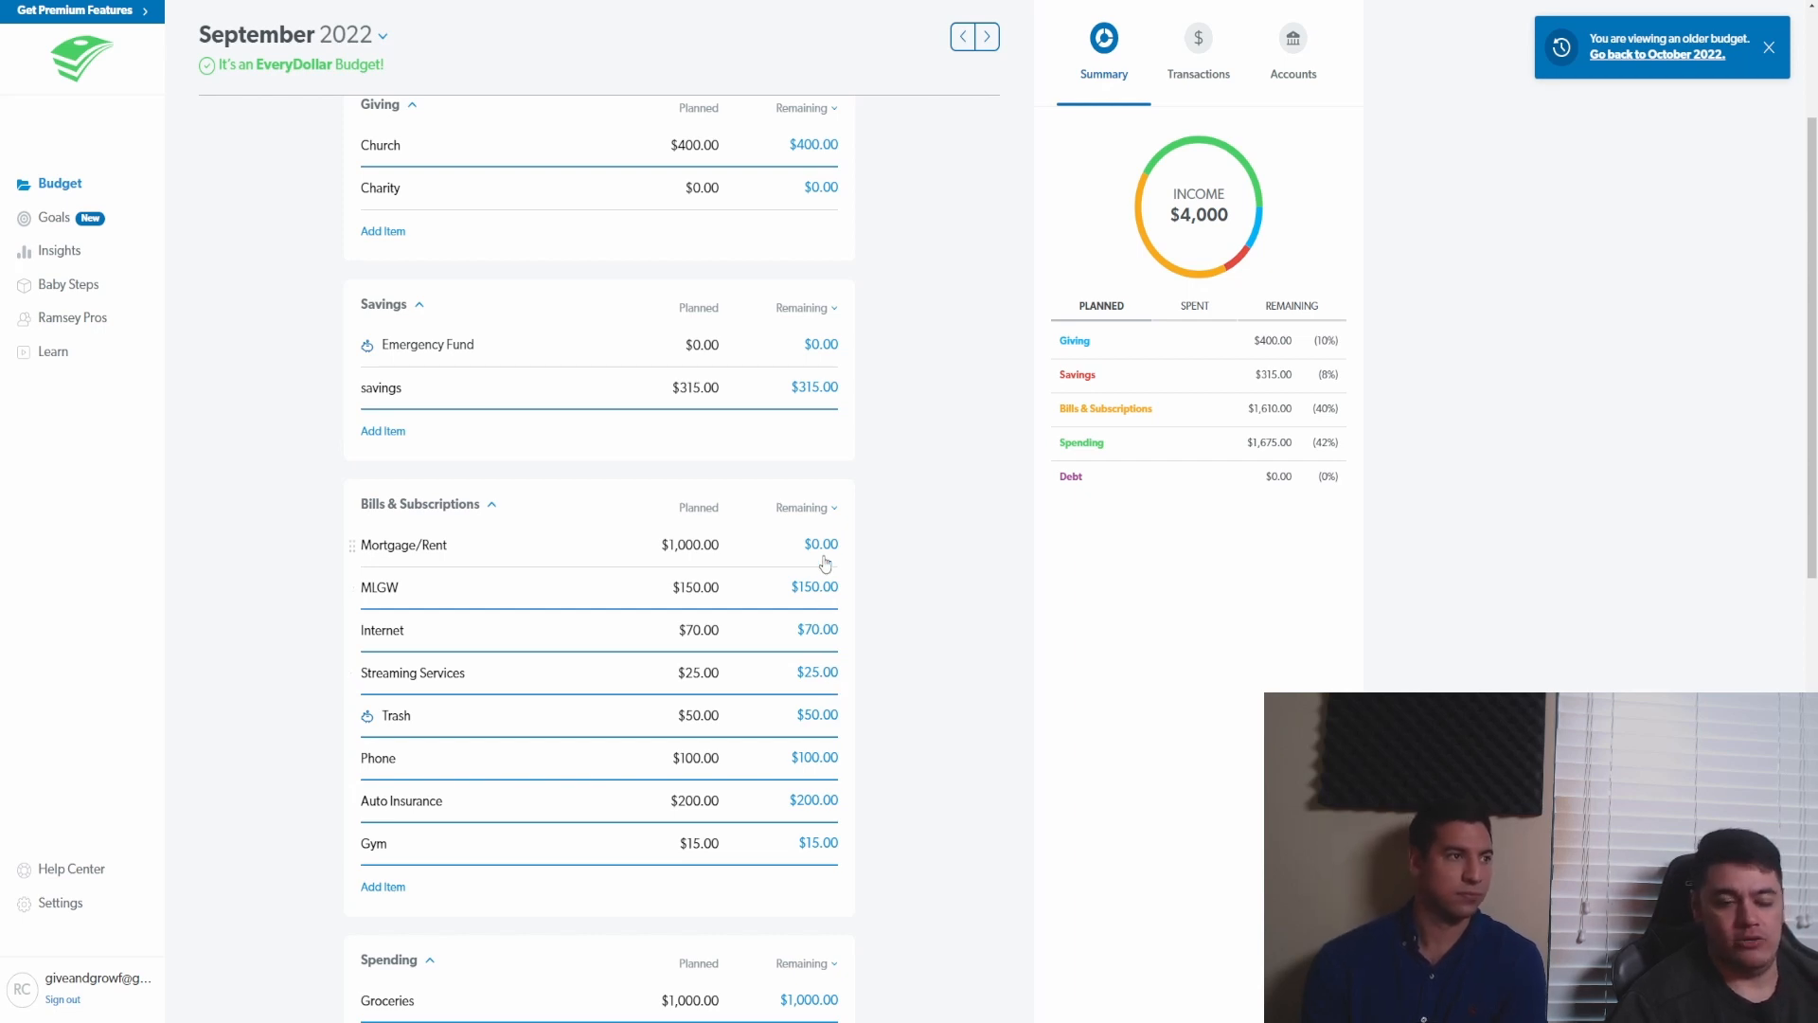
pyautogui.scroll(-4, 824, 563)
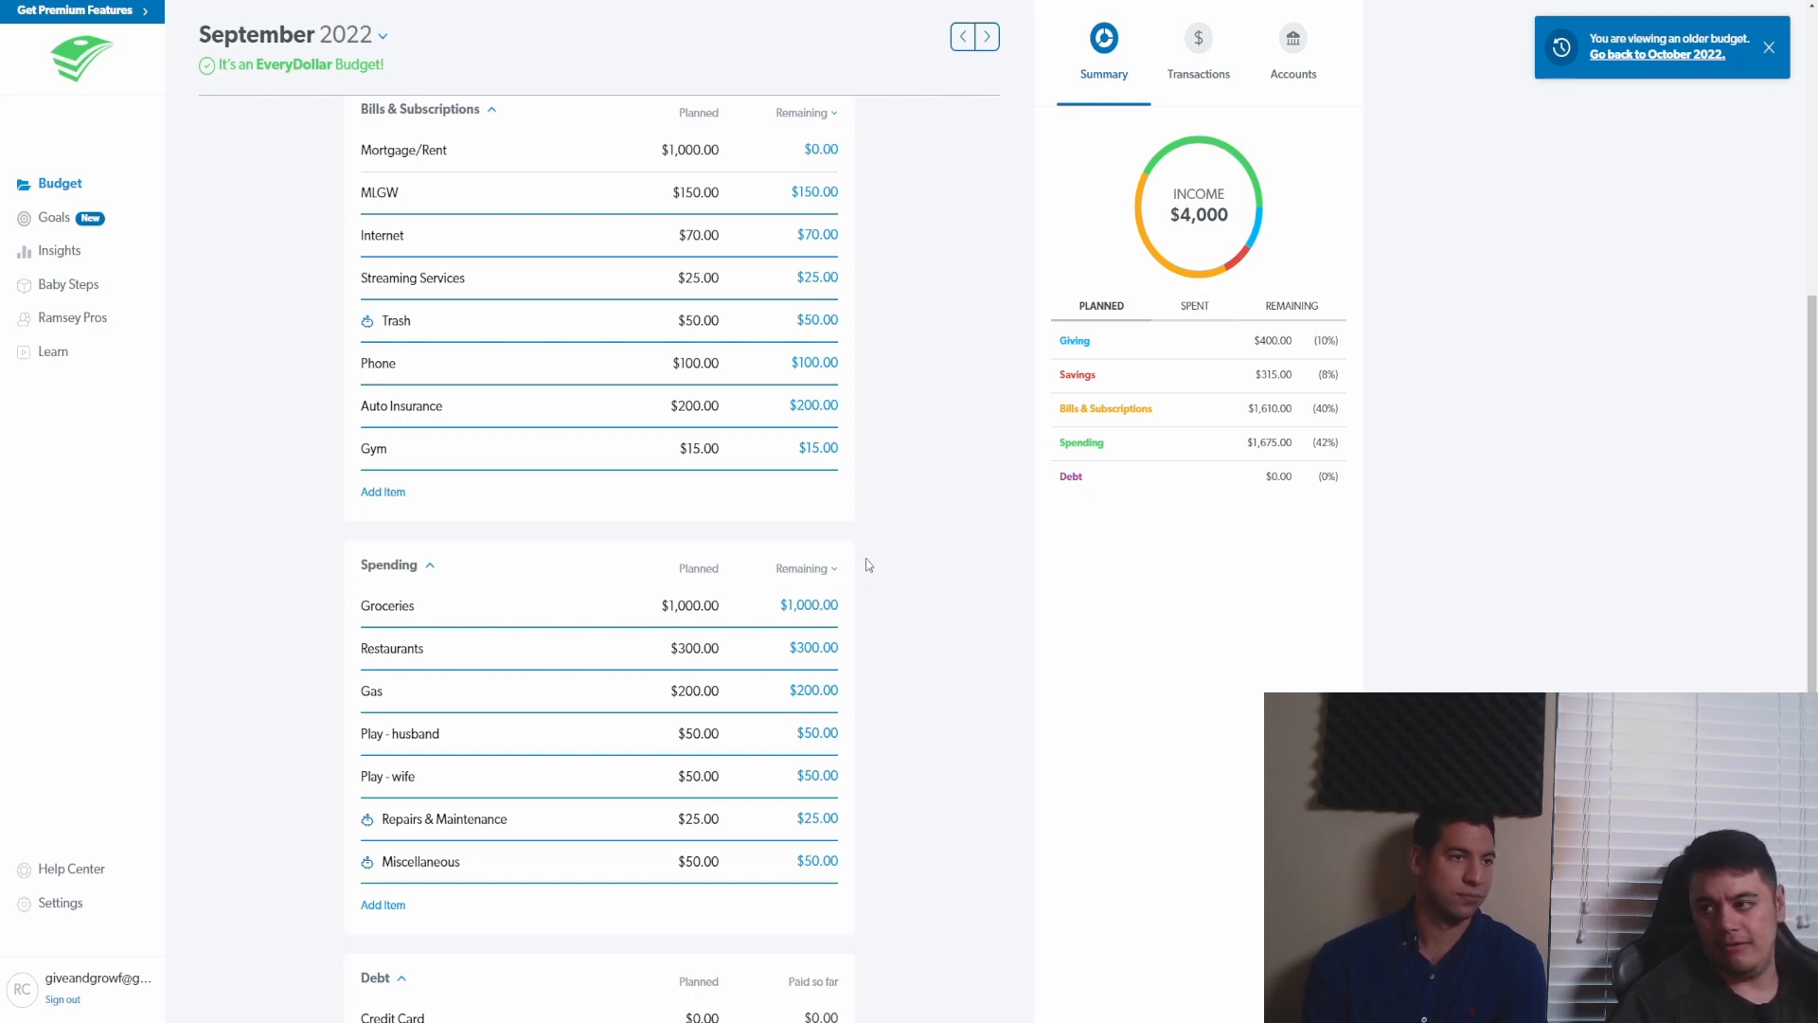
pyautogui.click(1199, 73)
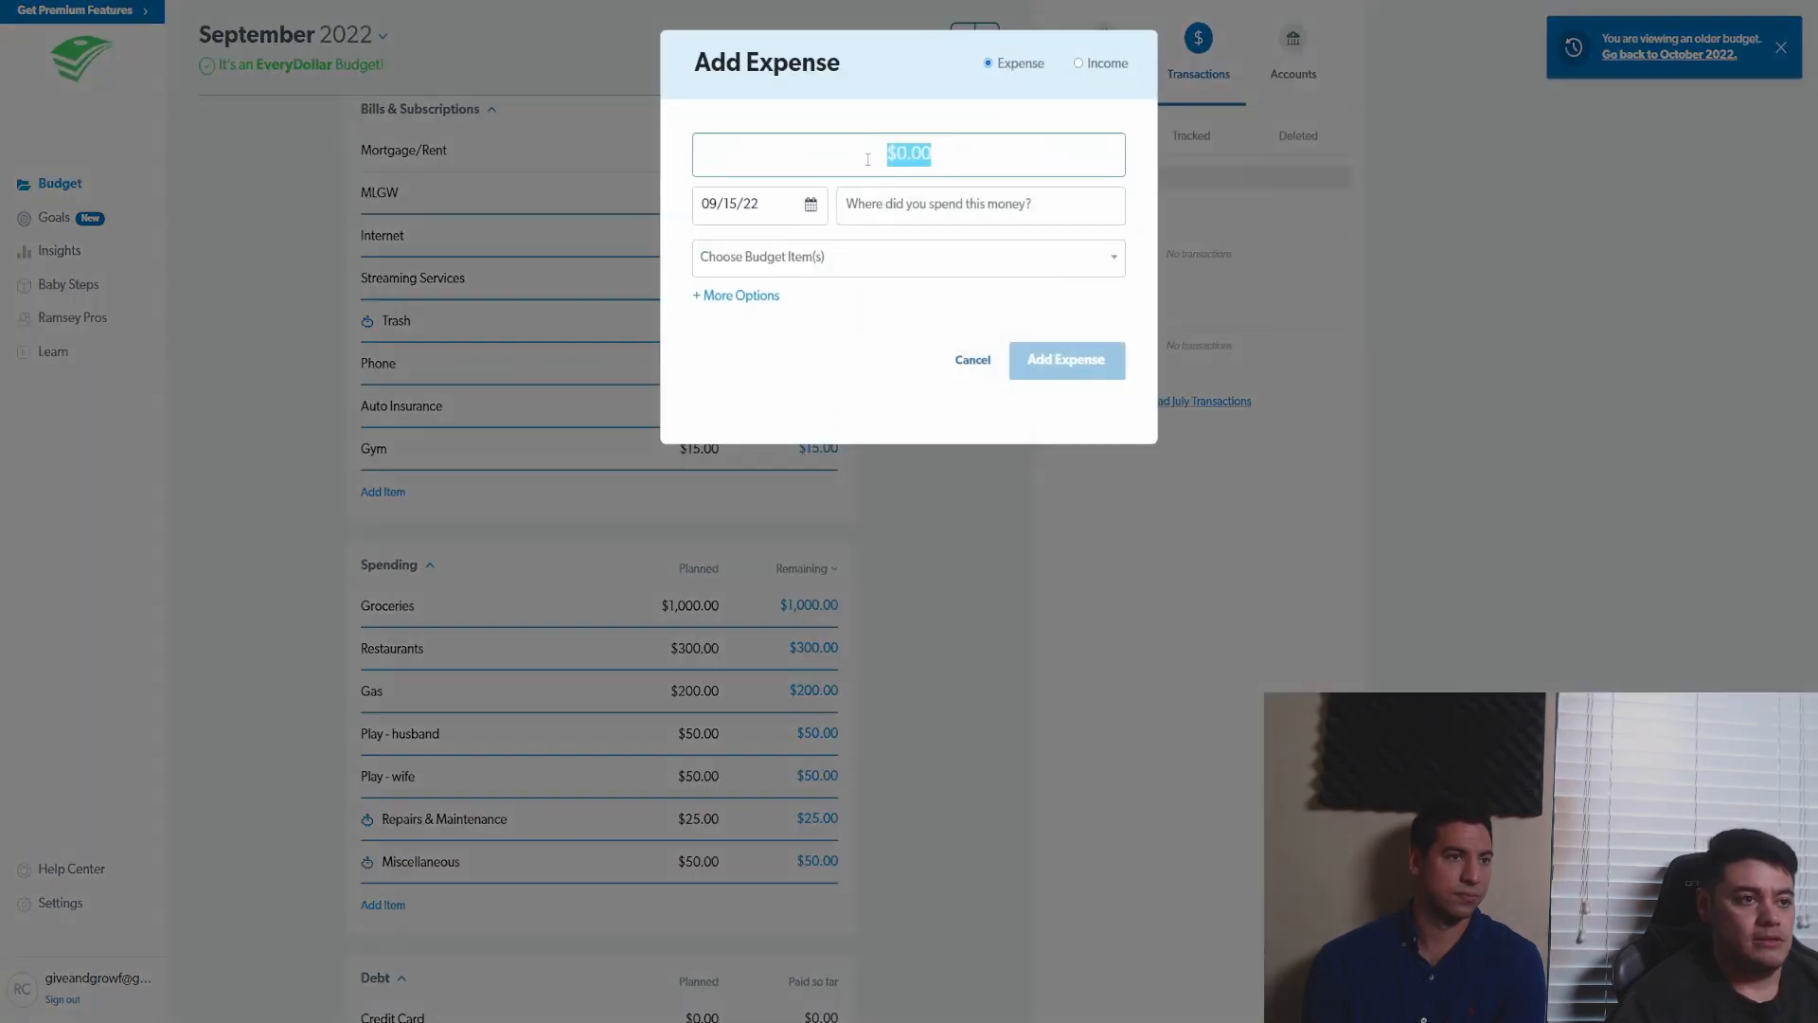
pyautogui.write('300')
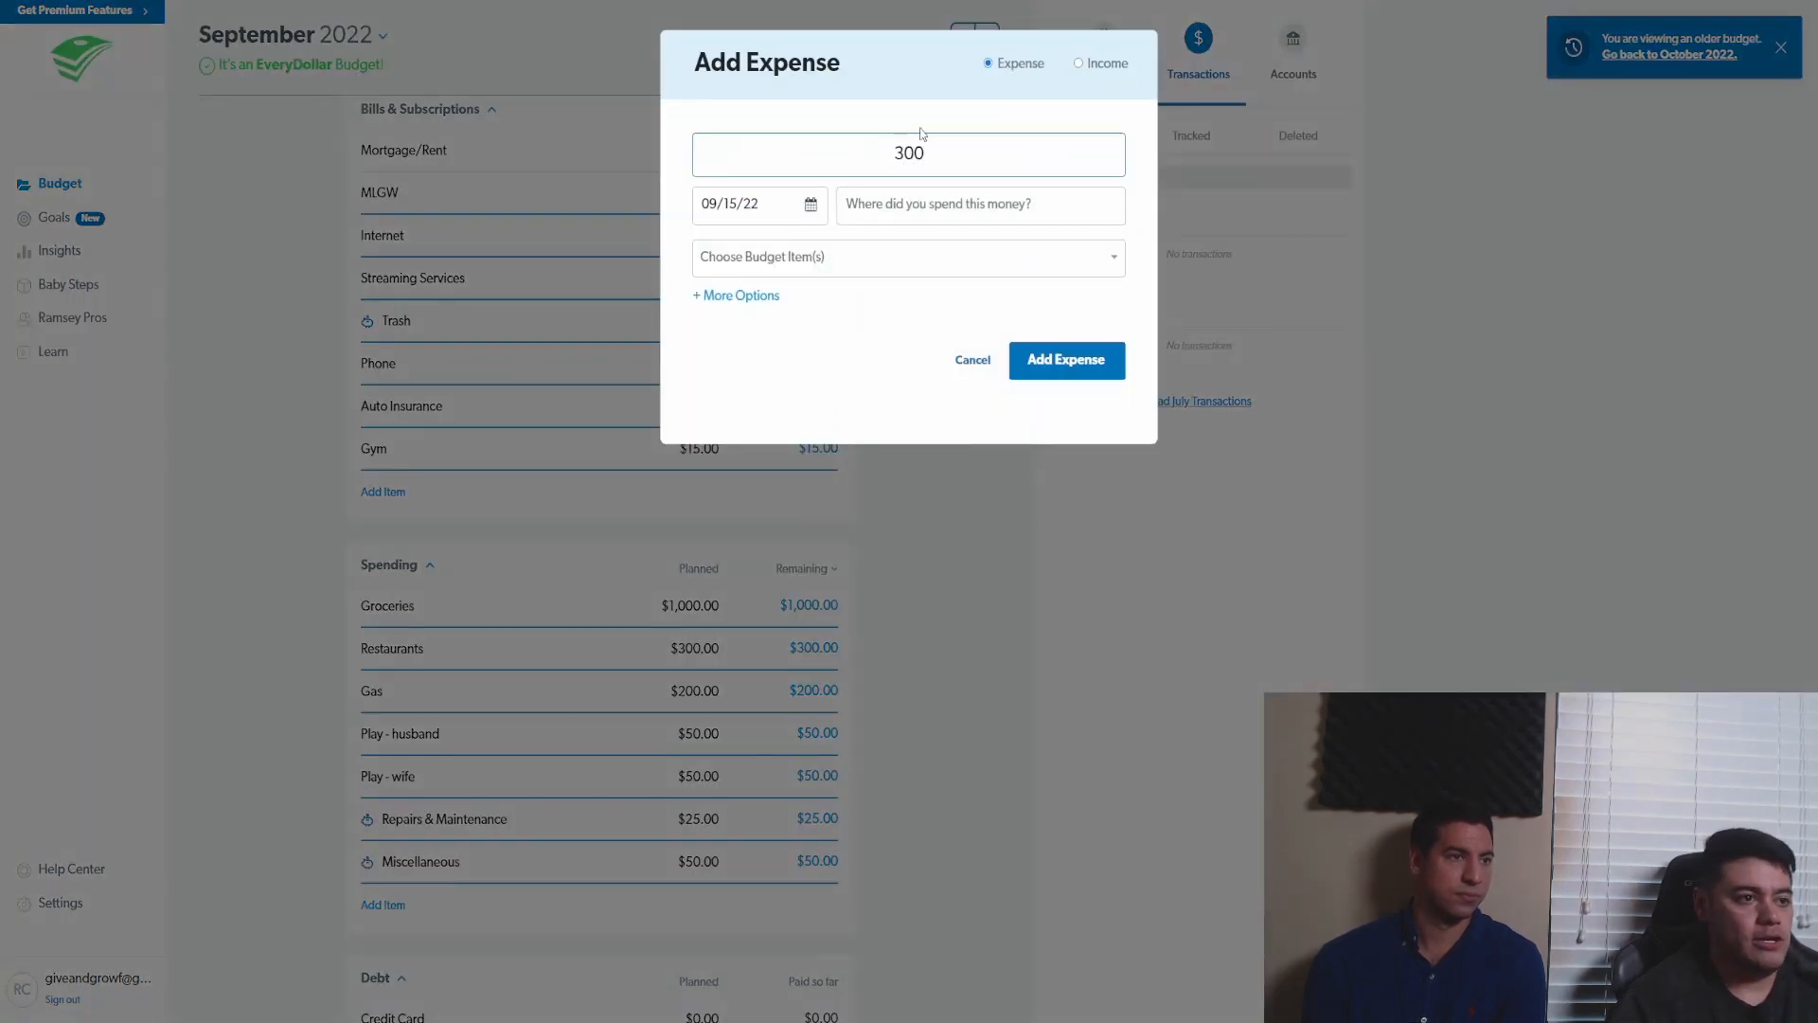
pyautogui.click(848, 254)
pyautogui.scroll(-5, 968, 505)
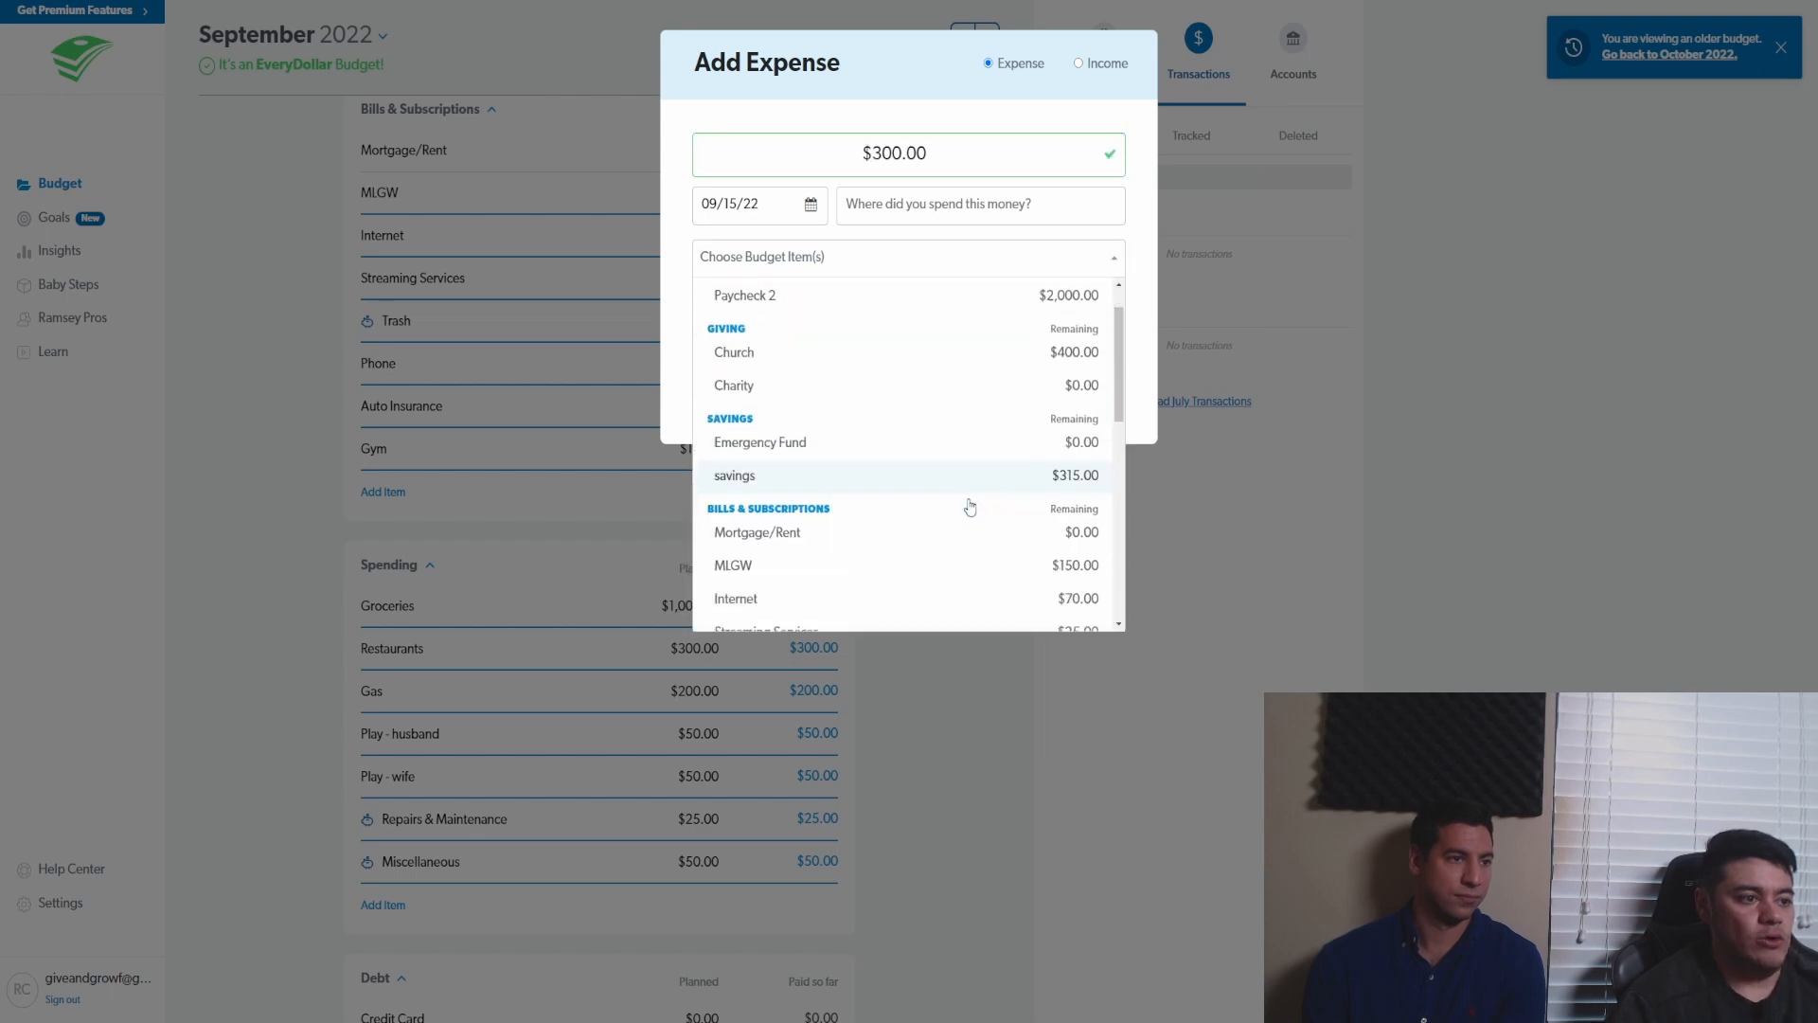
pyautogui.click(875, 403)
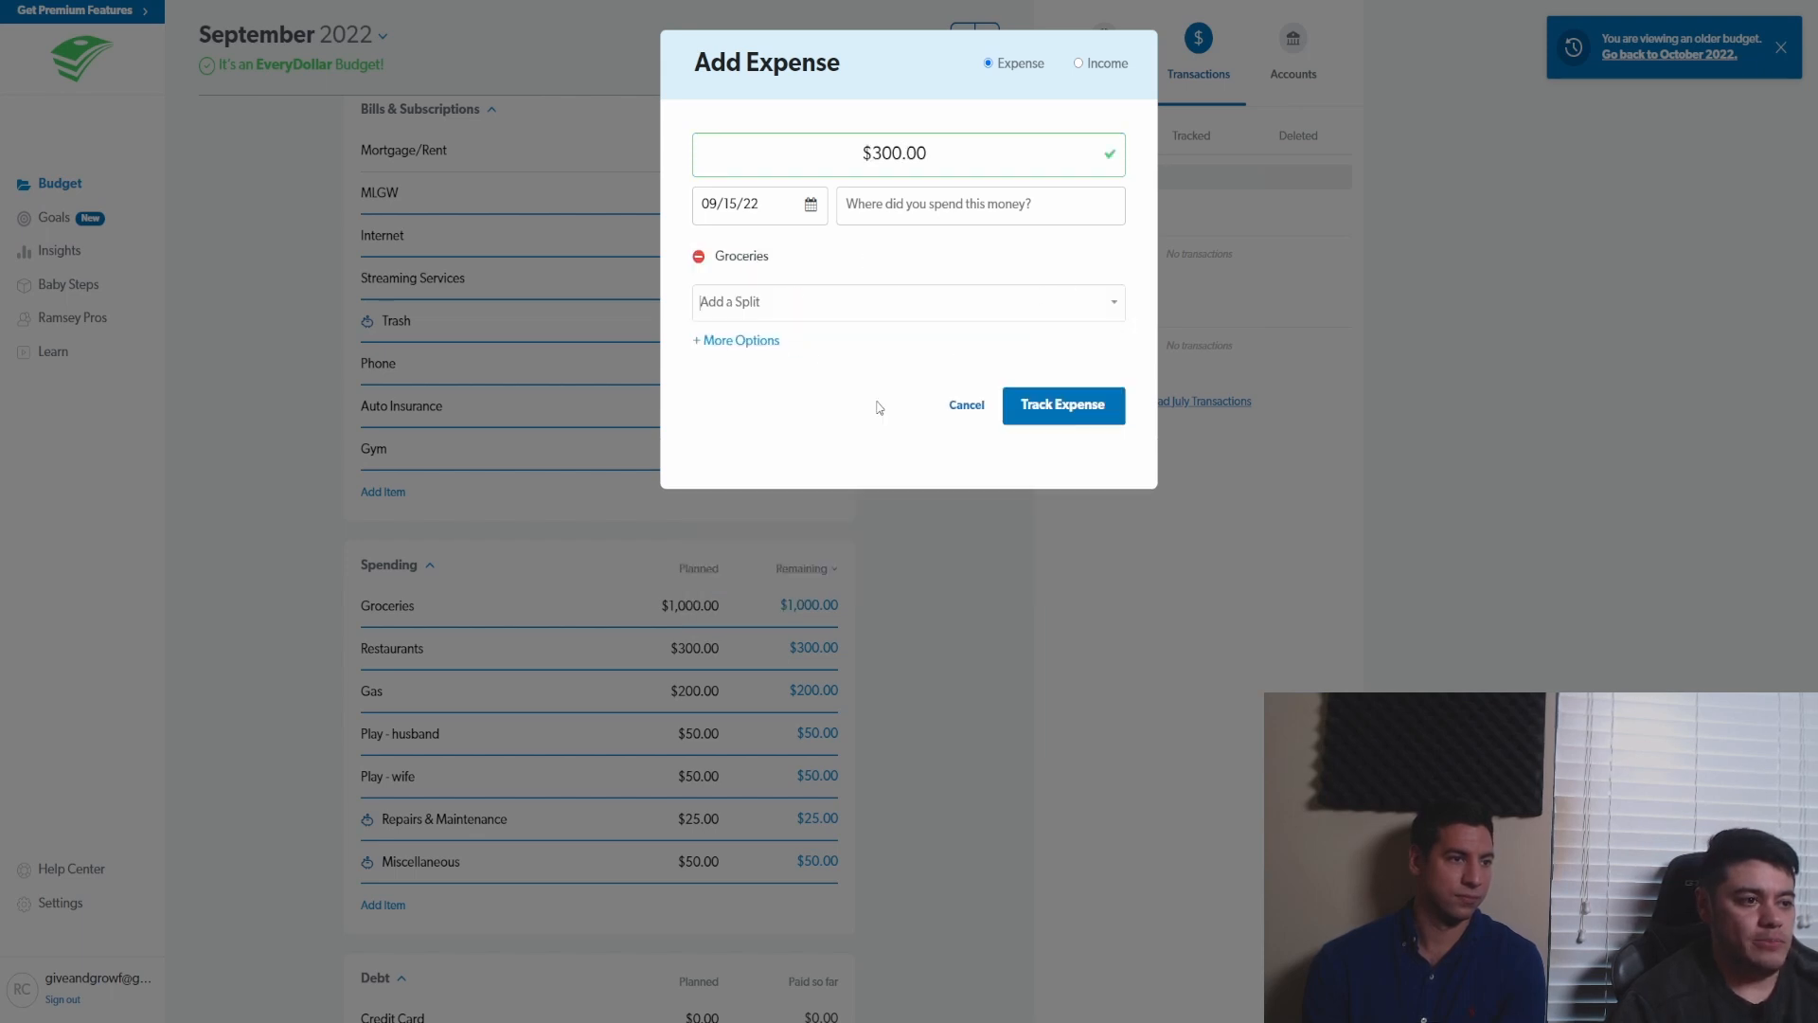
pyautogui.click(1049, 408)
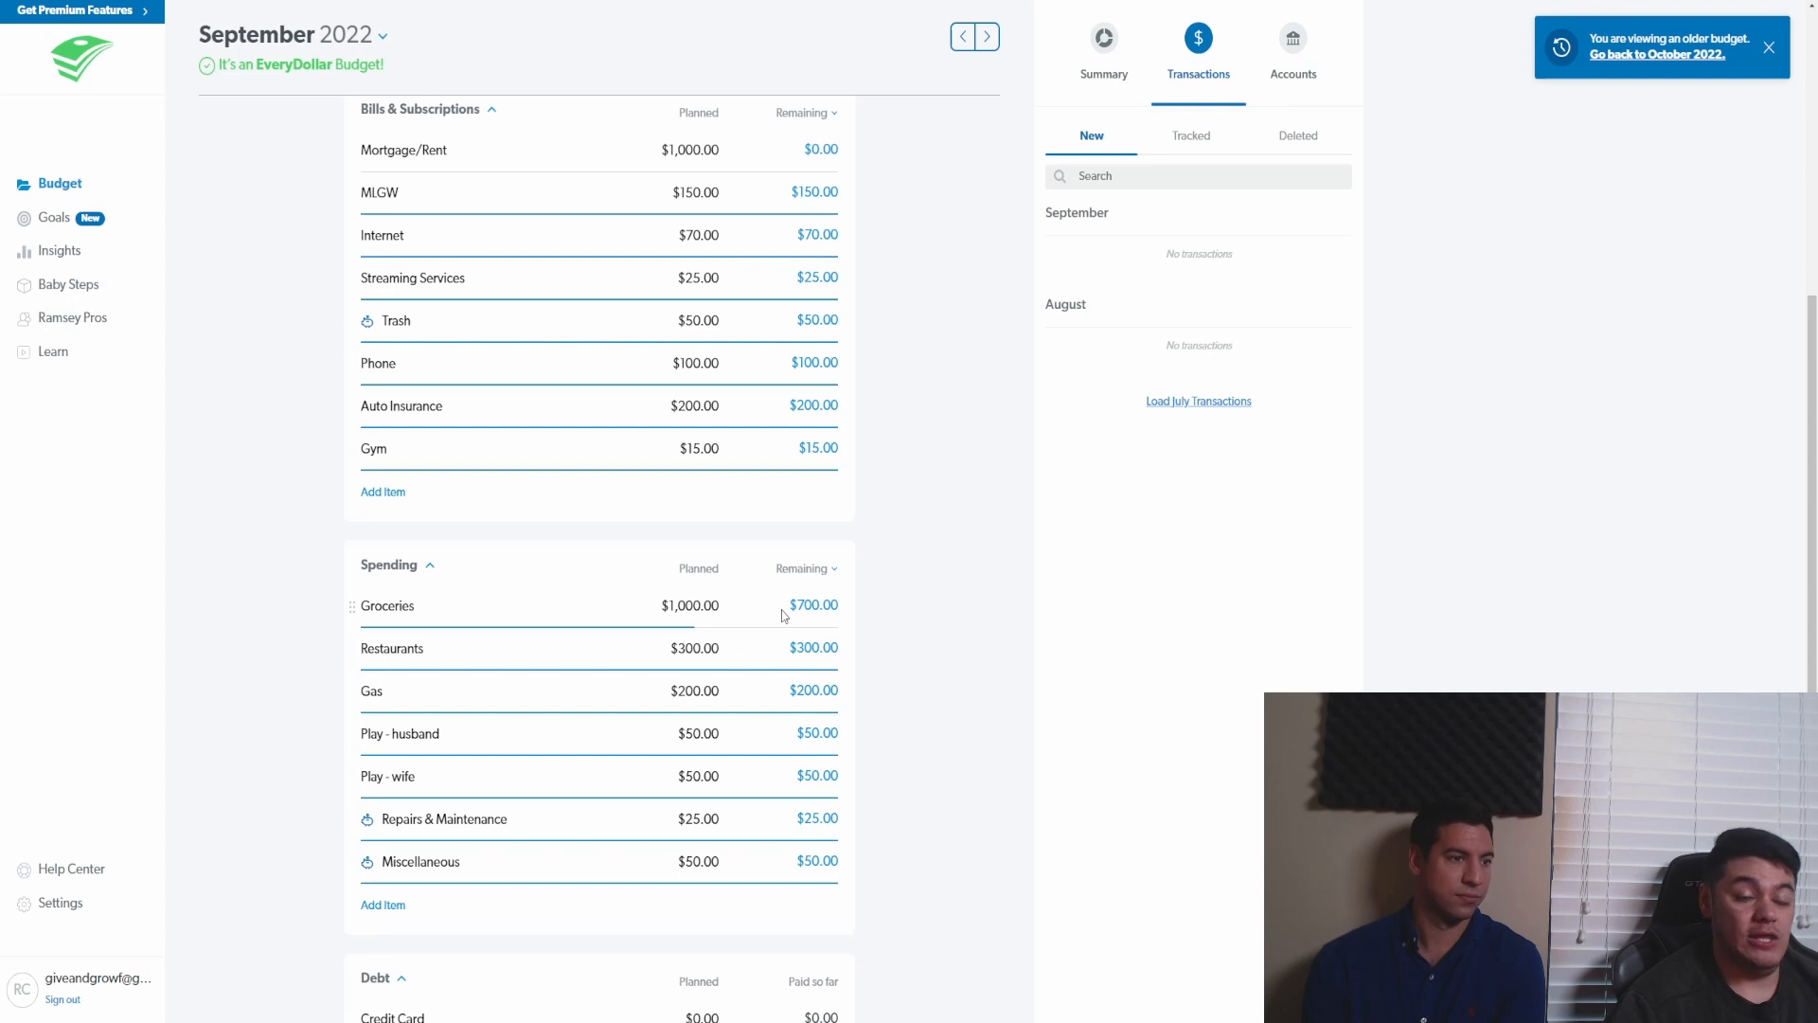
# - Examine the new and tracked September transactions and compare them with the remaining amounts in the budget
pyautogui.scroll(-1, 784, 614)
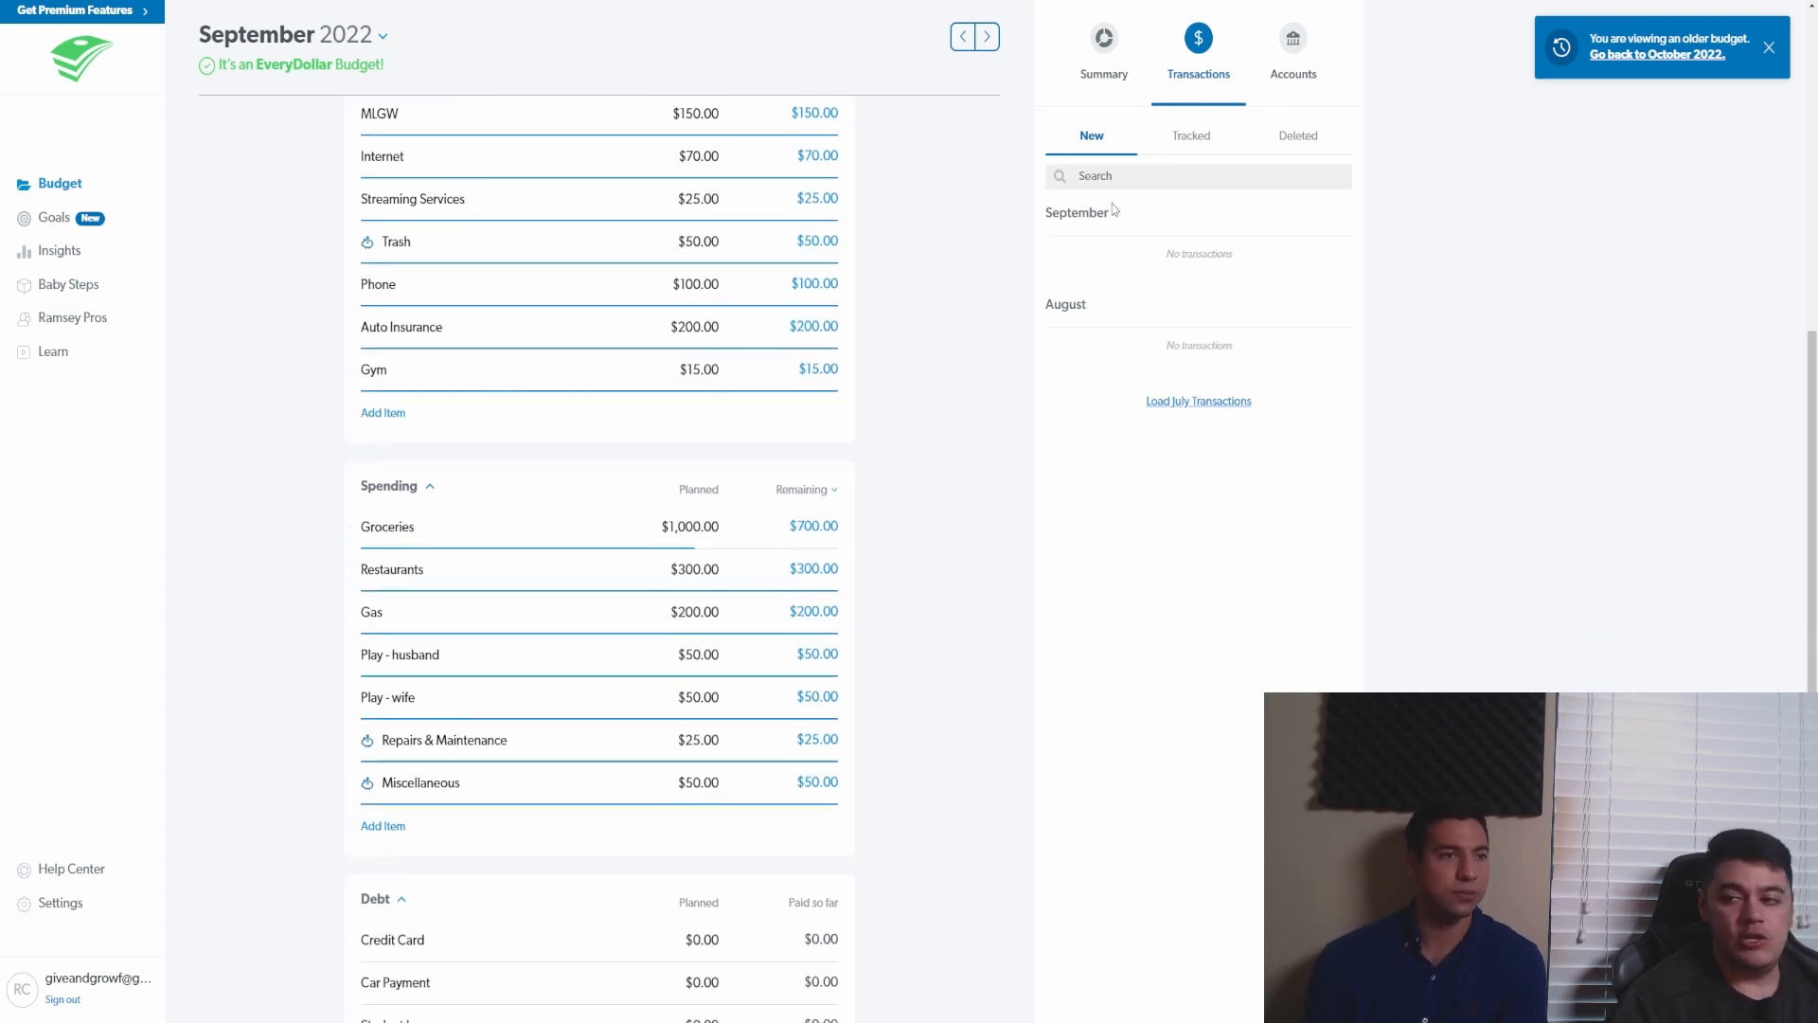
pyautogui.click(1190, 138)
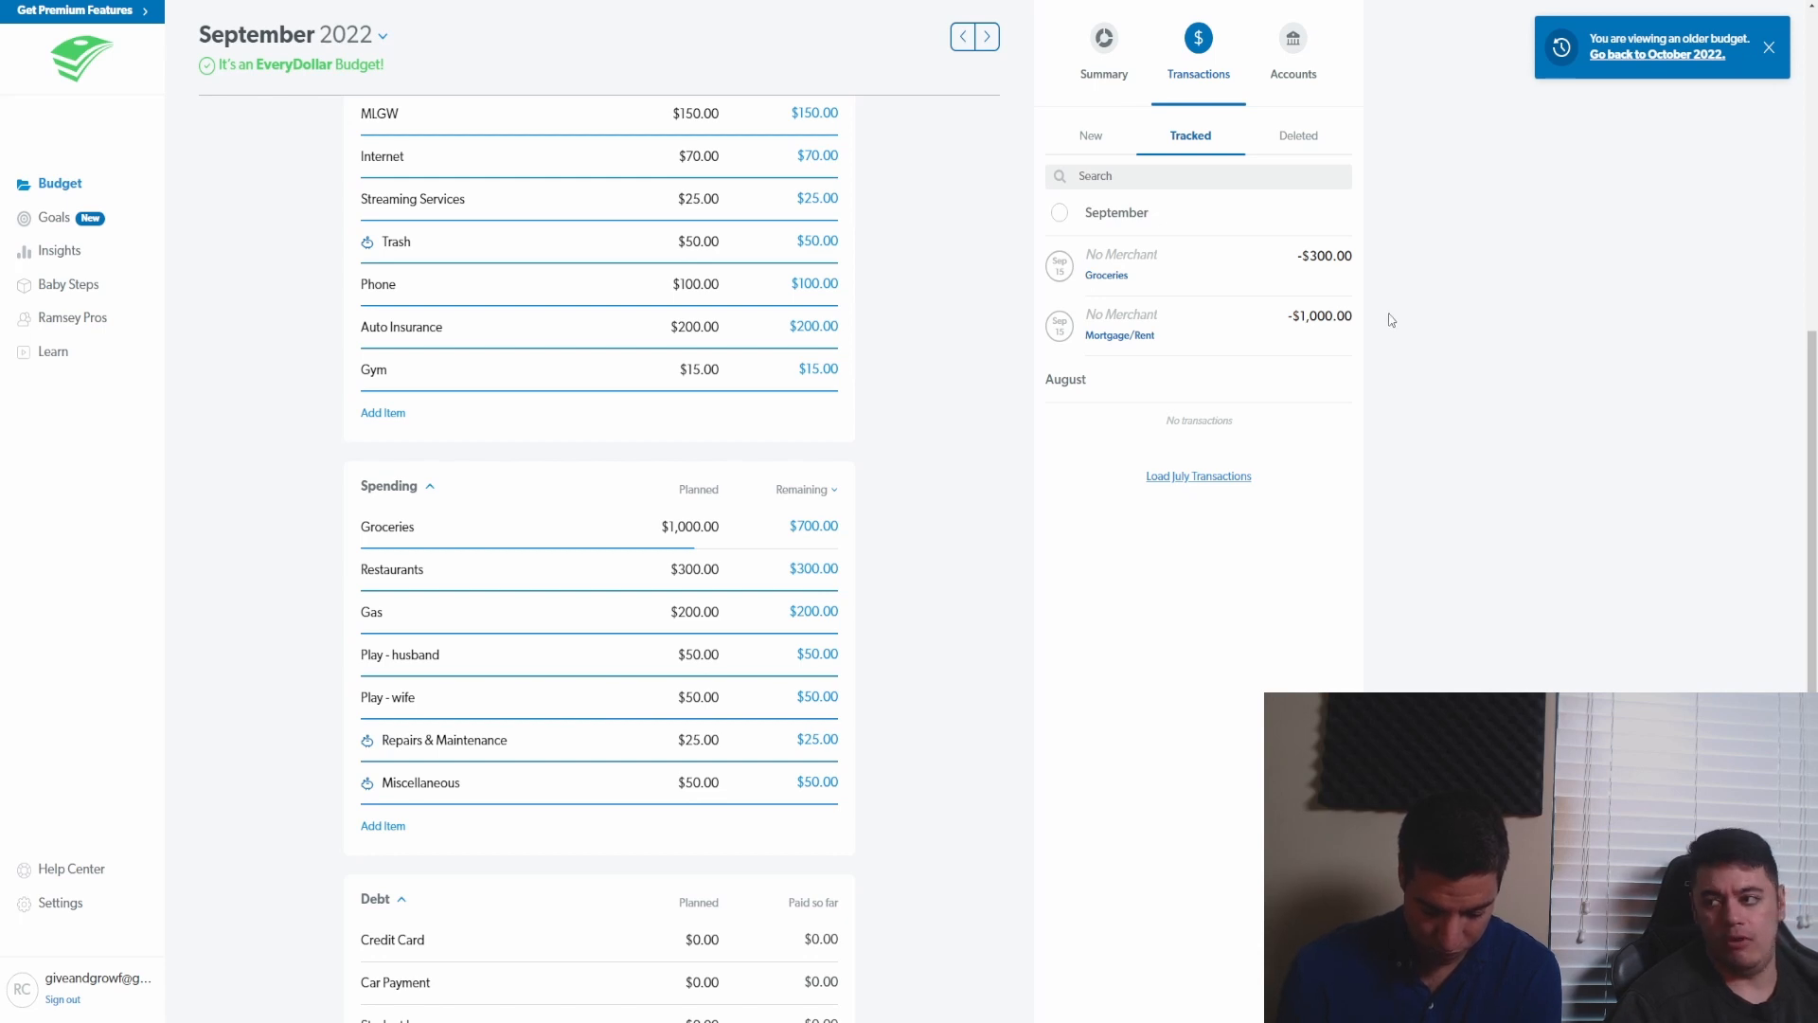
pyautogui.click(1113, 138)
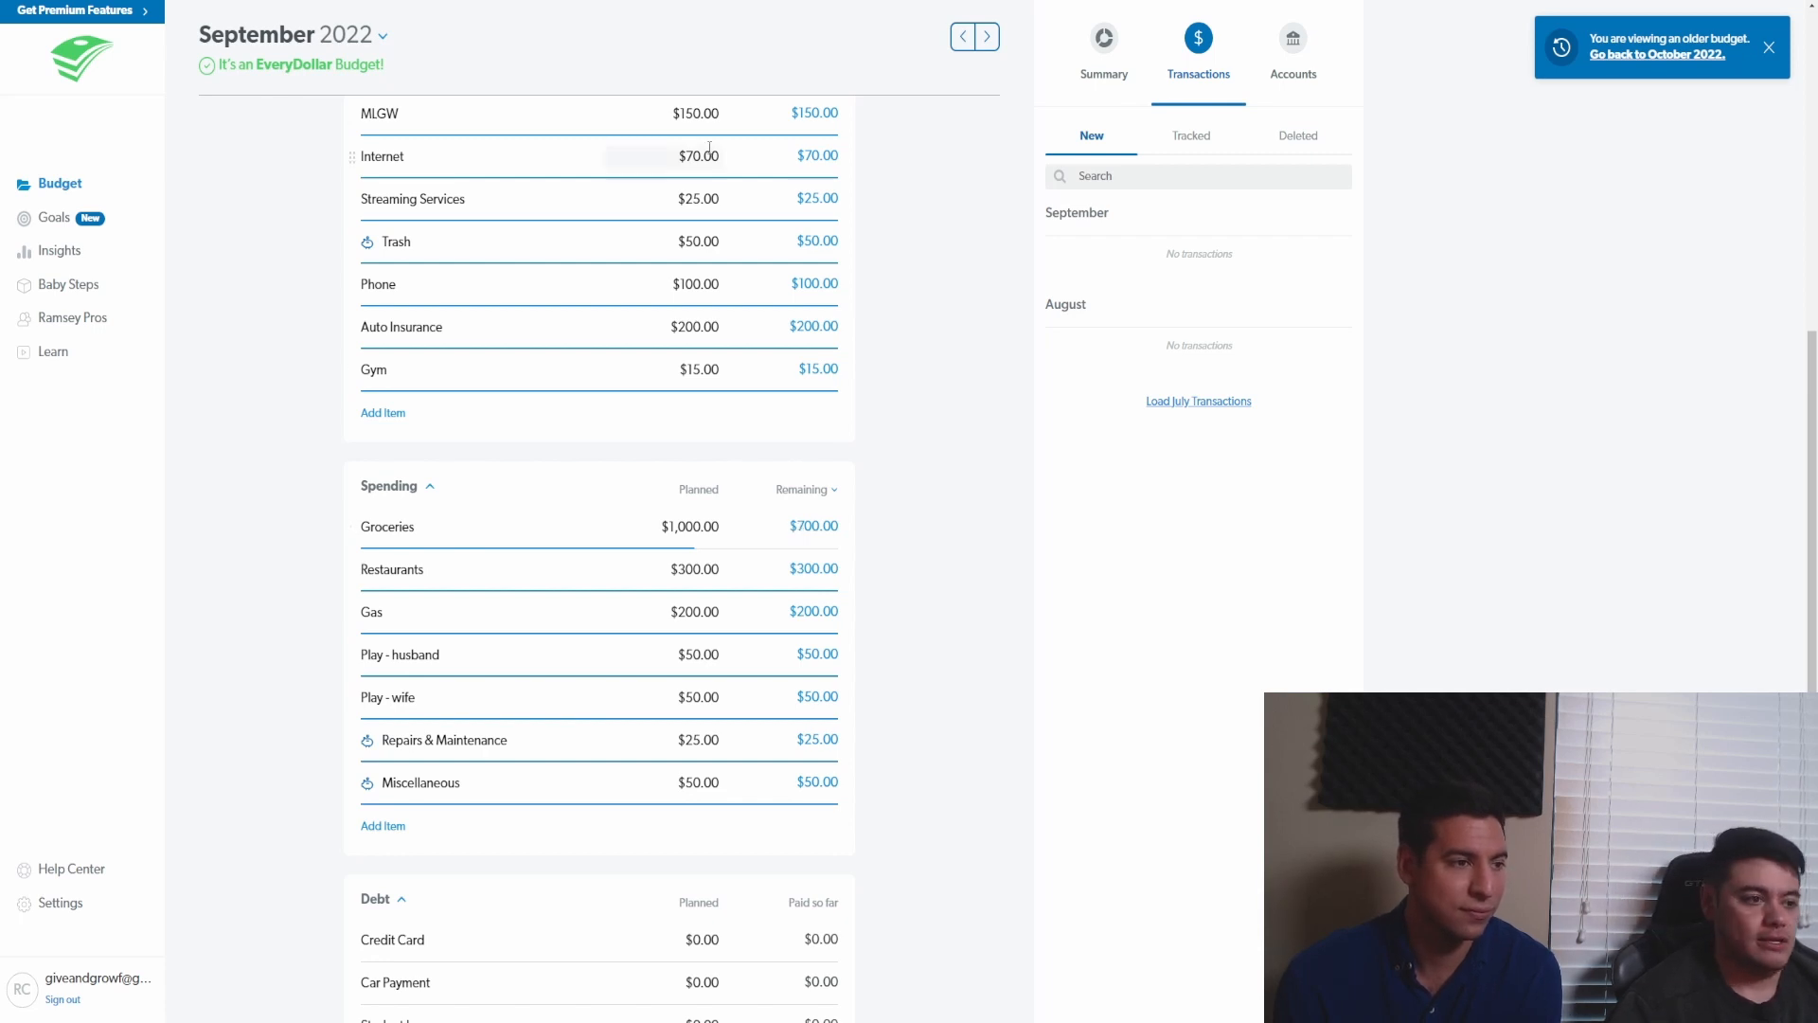
pyautogui.click(1191, 135)
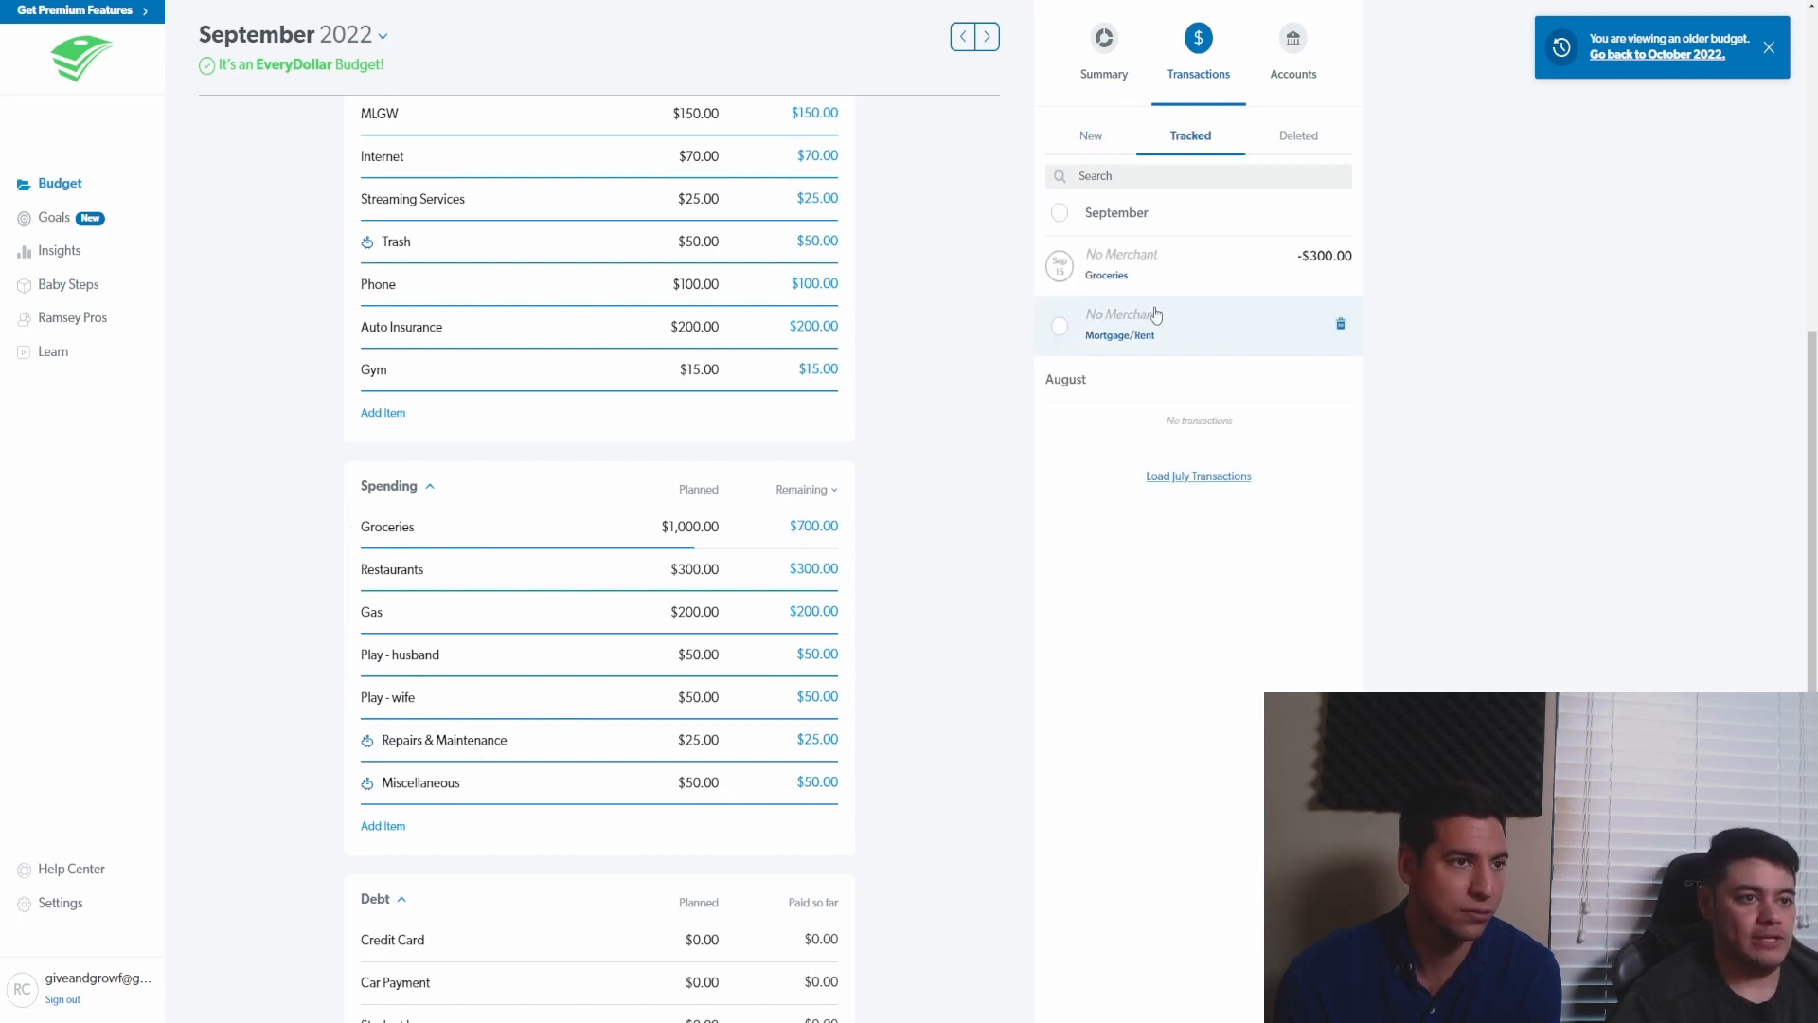
pyautogui.scroll(3, 871, 568)
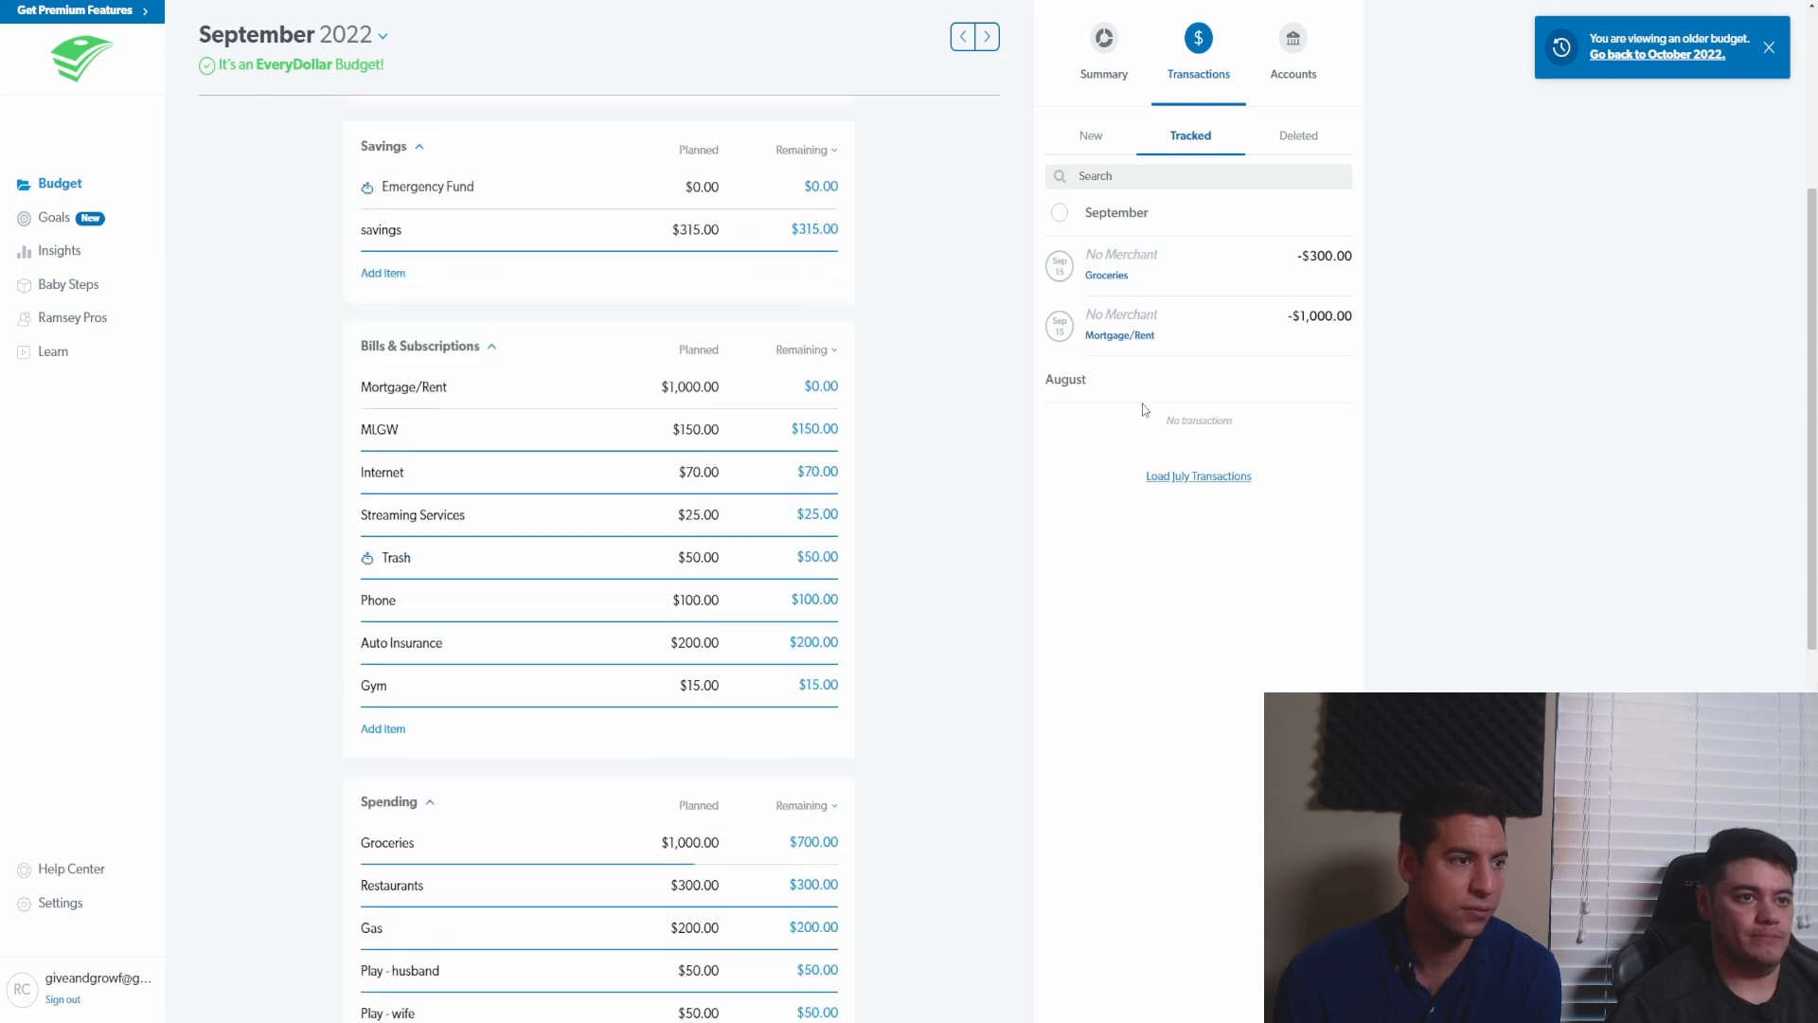
# - Record a new $800 expense dated 09/15/22, assign it to Groceries and track it
pyautogui.scroll(-3, 871, 824)
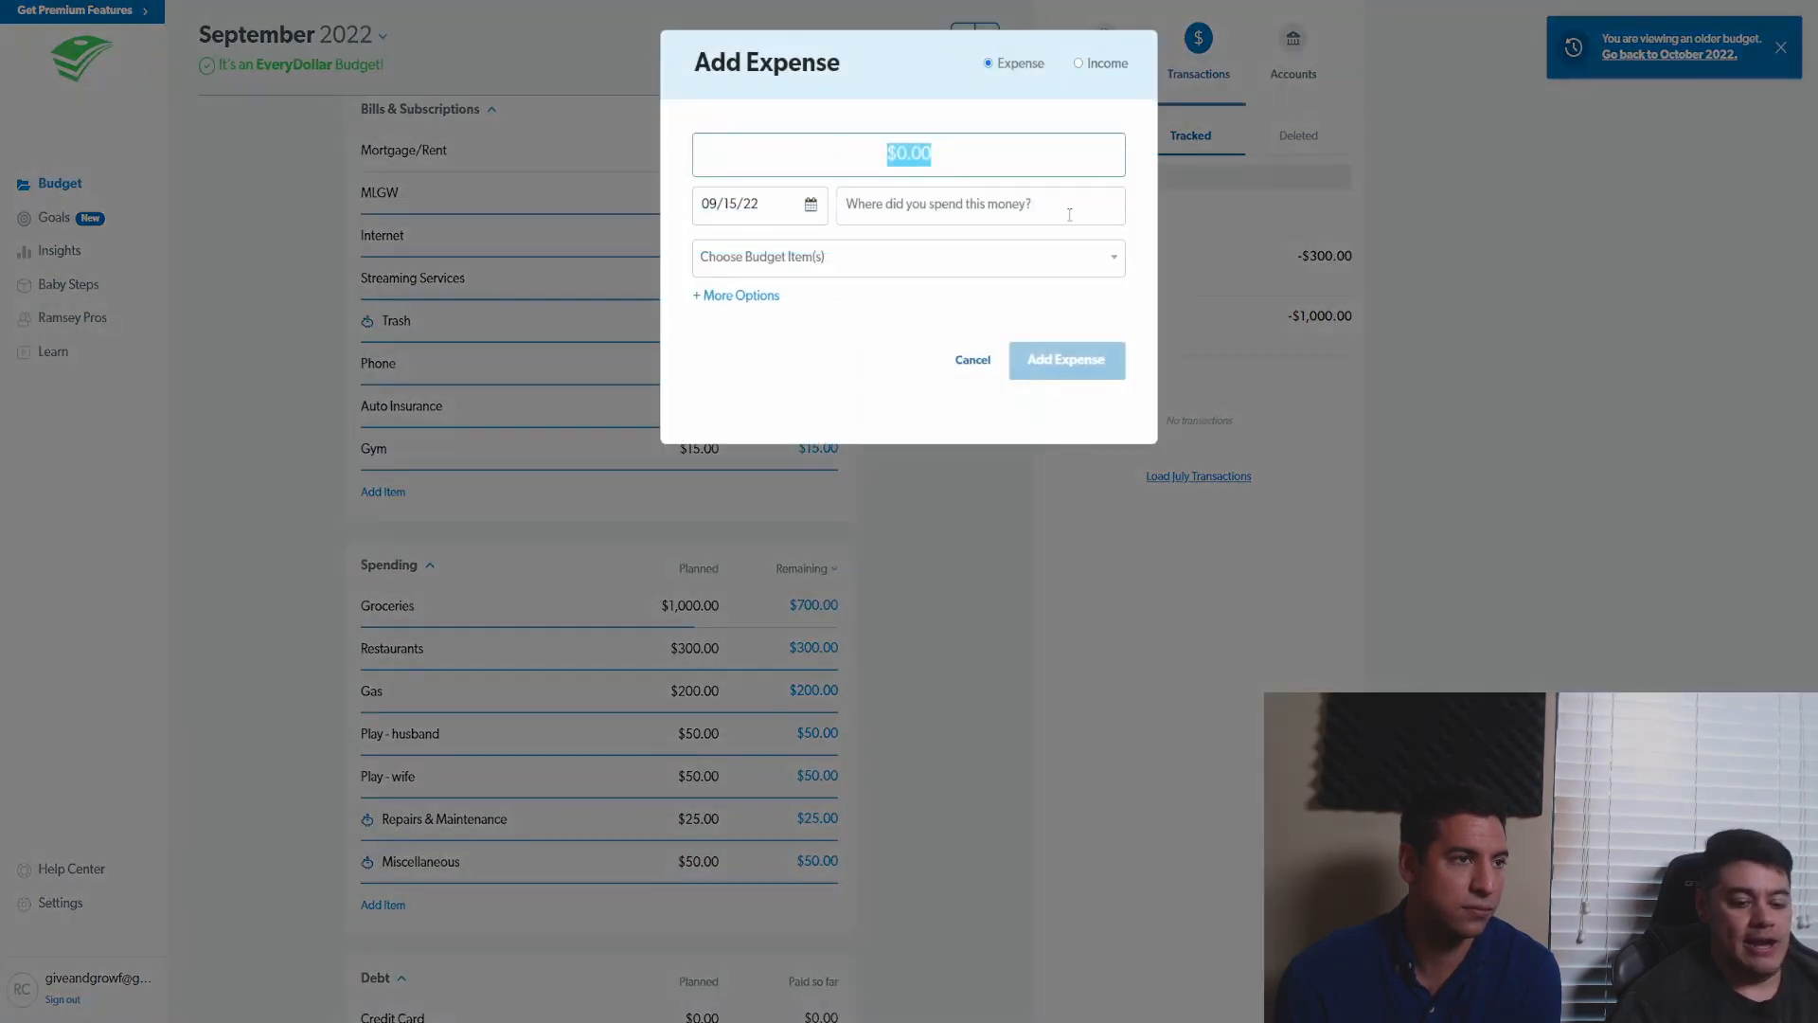
pyautogui.write('800')
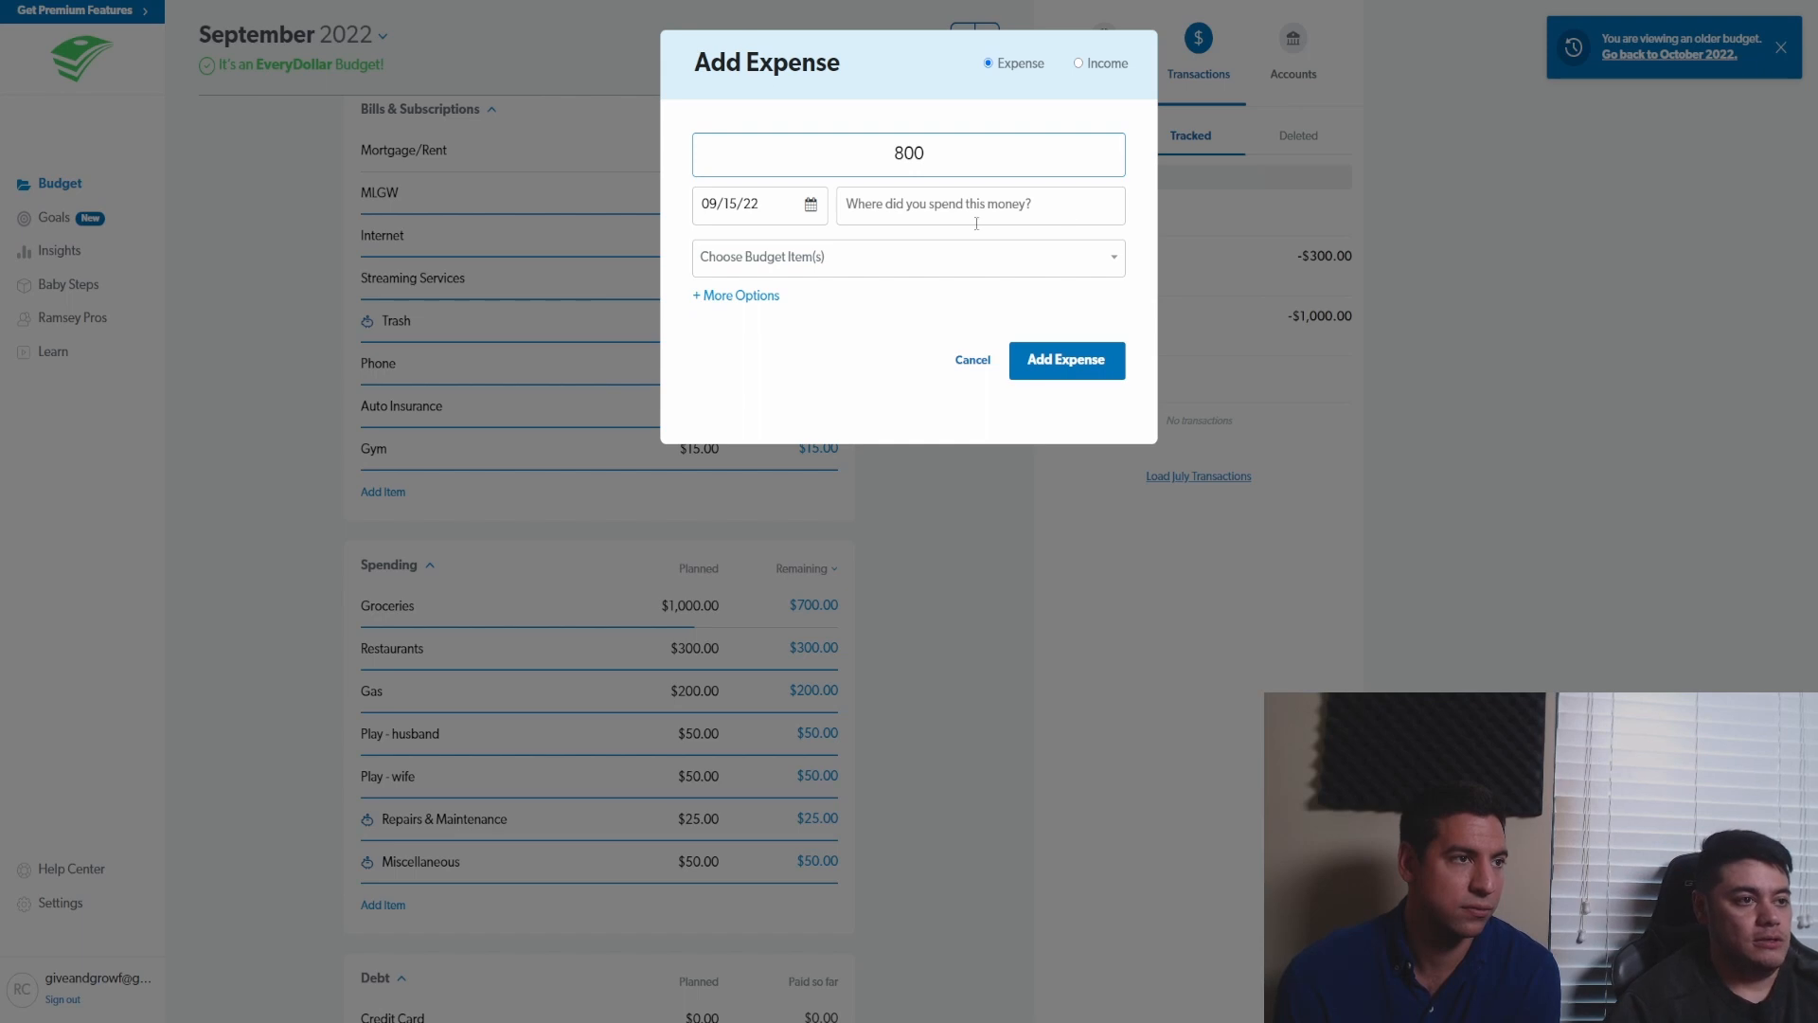
pyautogui.click(1025, 220)
pyautogui.click(855, 265)
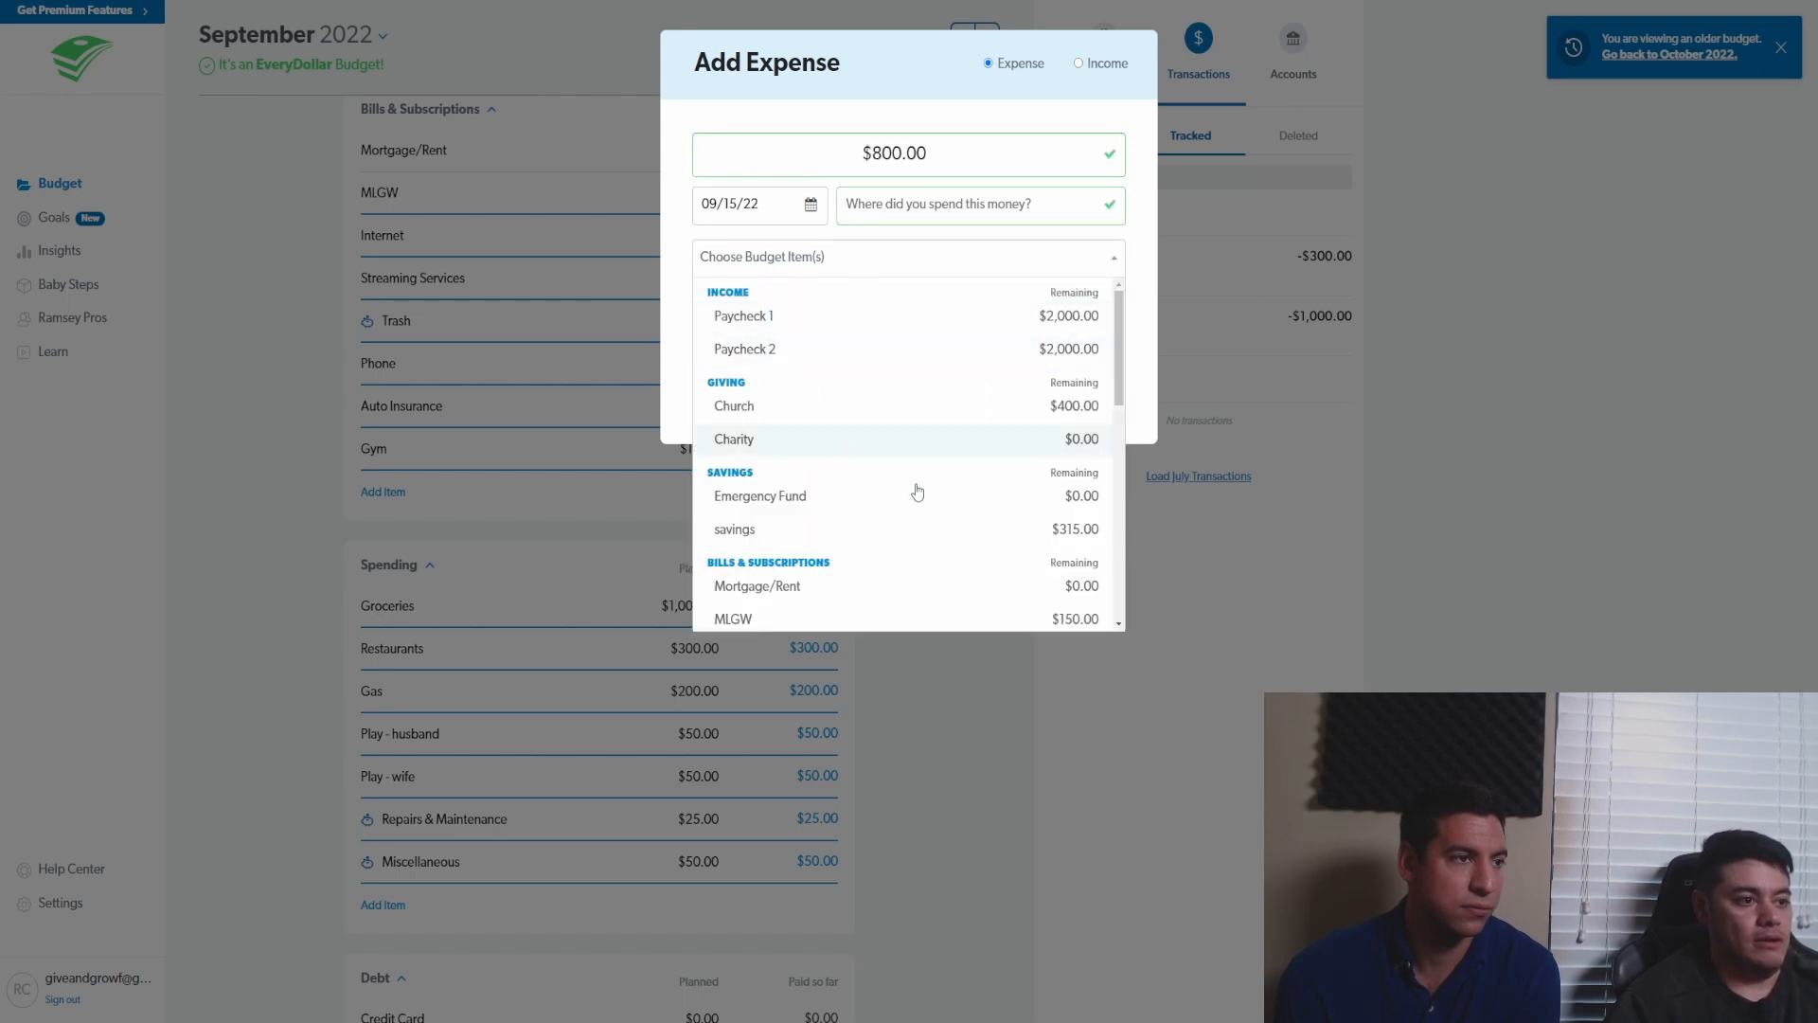
pyautogui.scroll(-3, 910, 512)
pyautogui.scroll(-3, 885, 541)
pyautogui.click(885, 562)
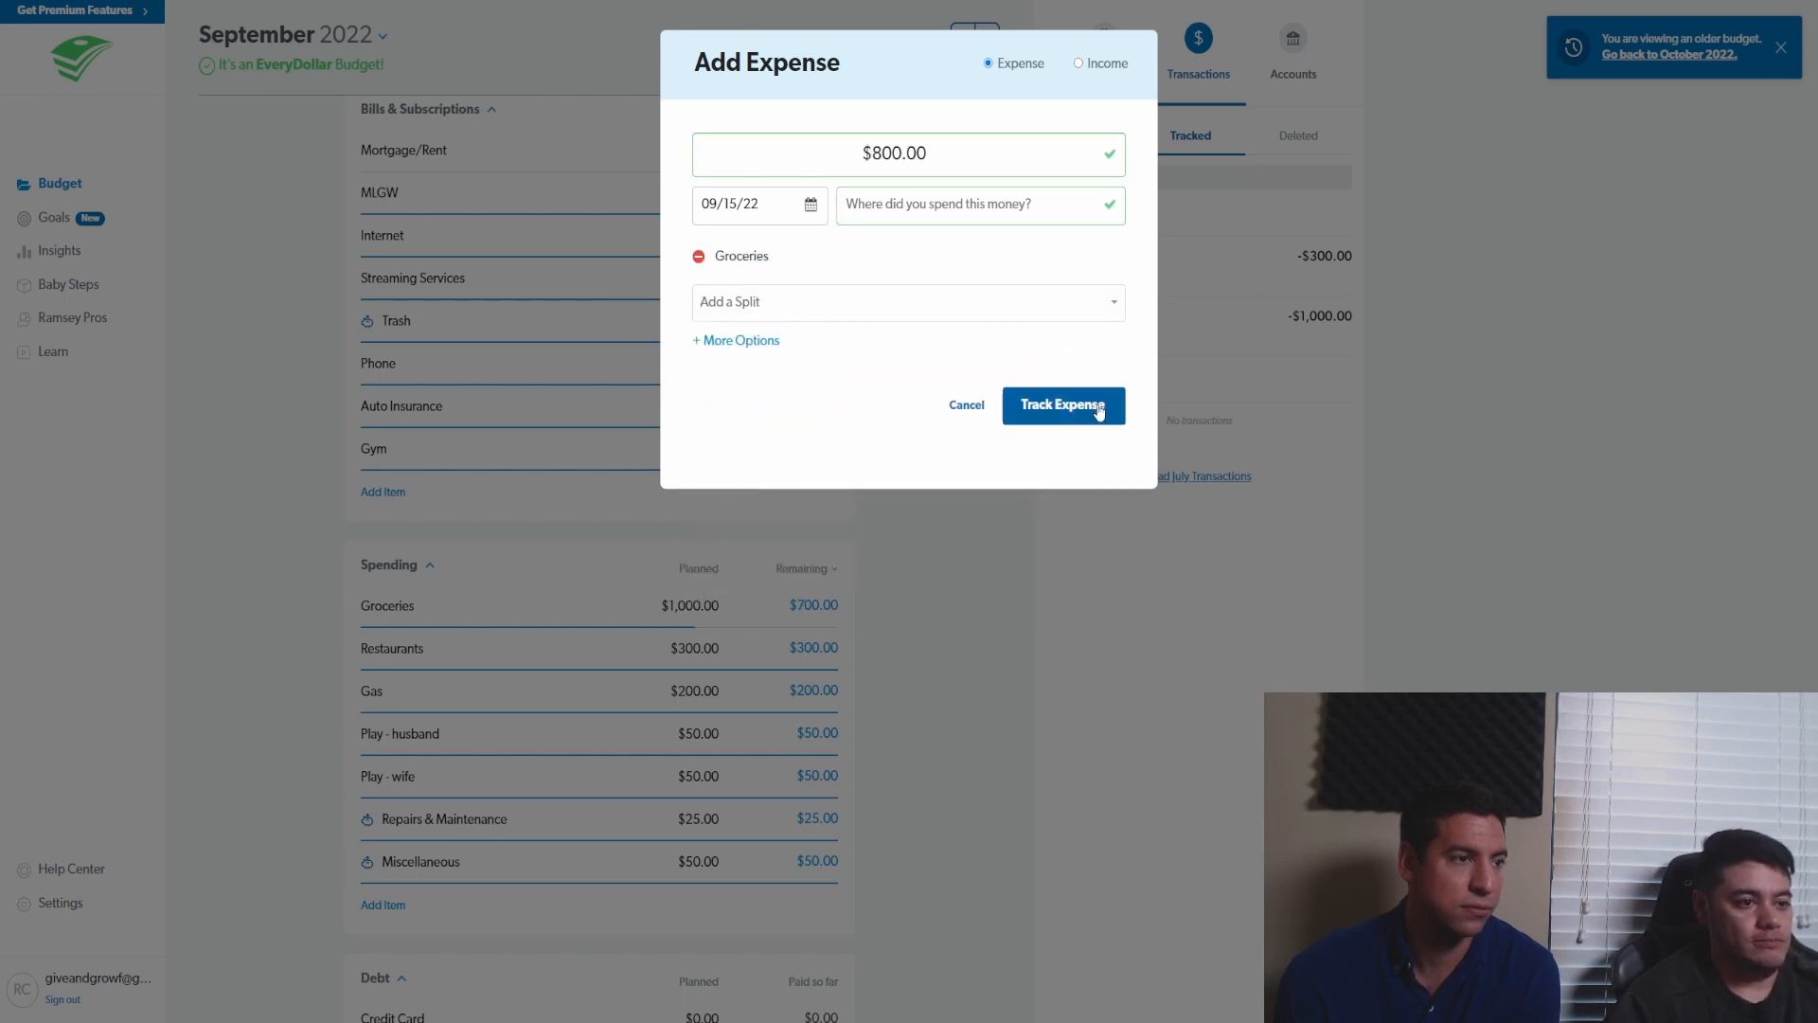
pyautogui.click(1090, 407)
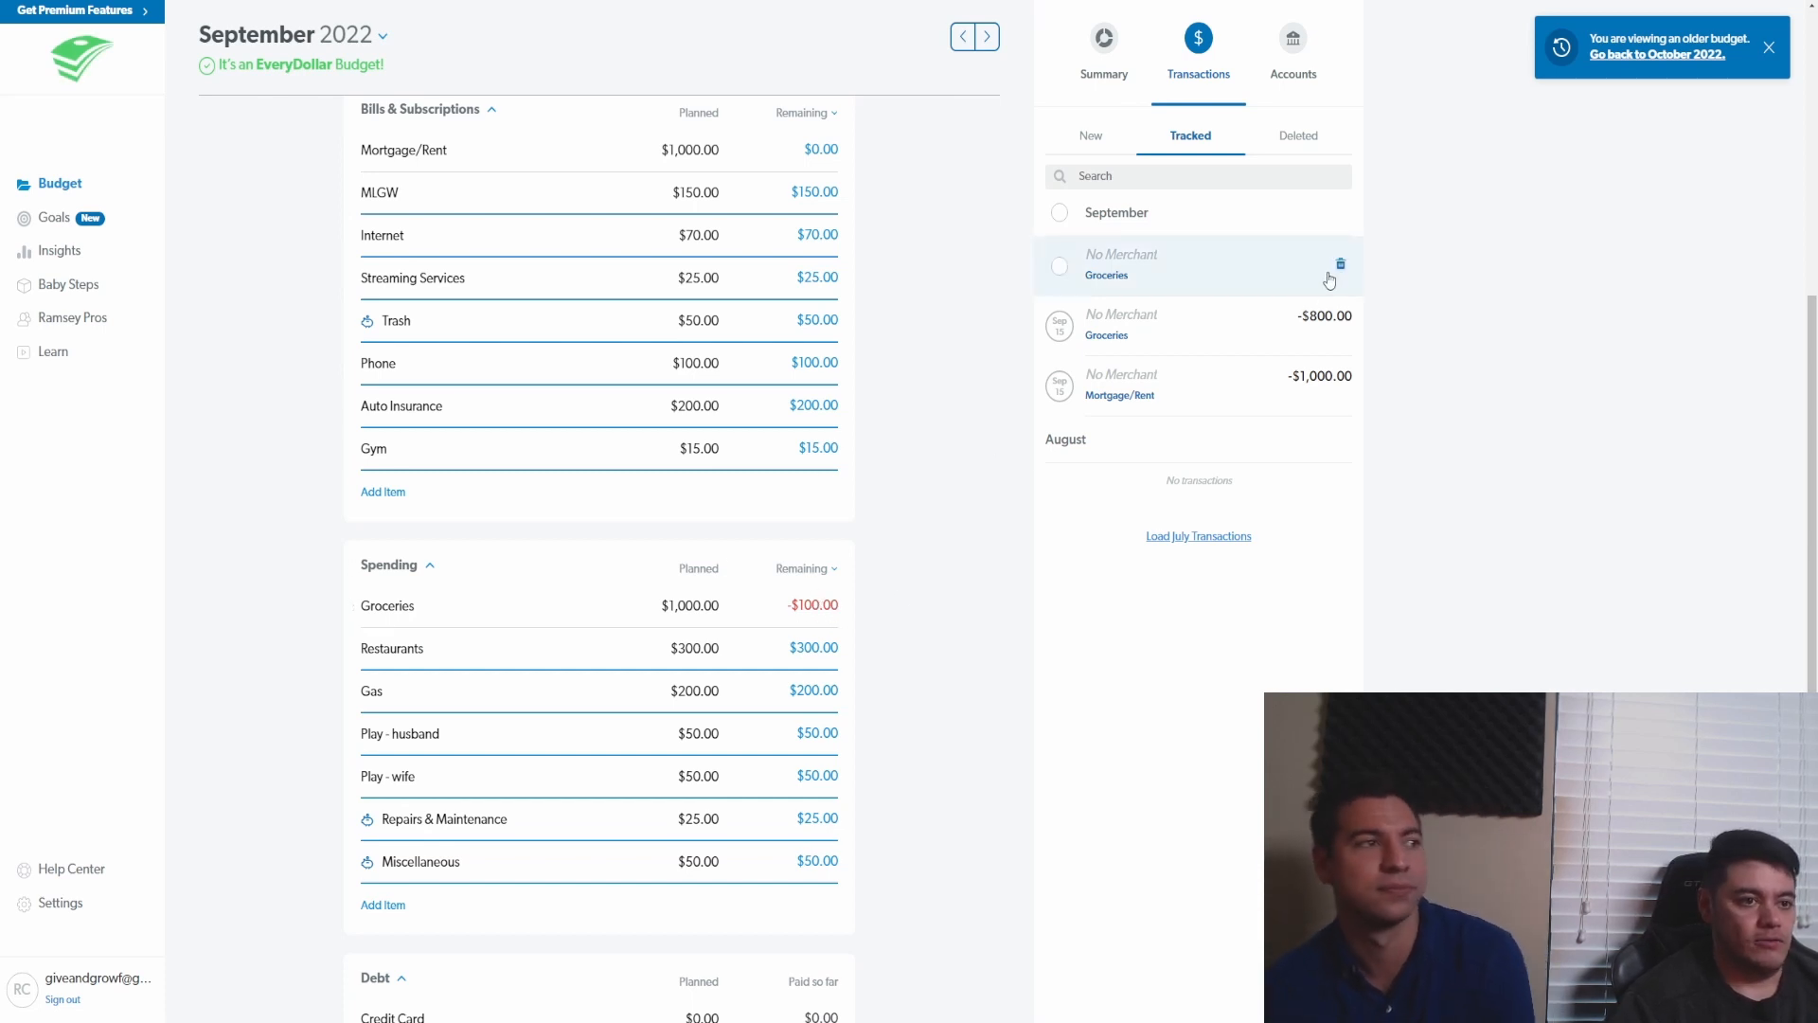
# - Delete the tracked $800 Groceries transaction from September
pyautogui.moveTo(1339, 294)
pyautogui.moveTo(1341, 330)
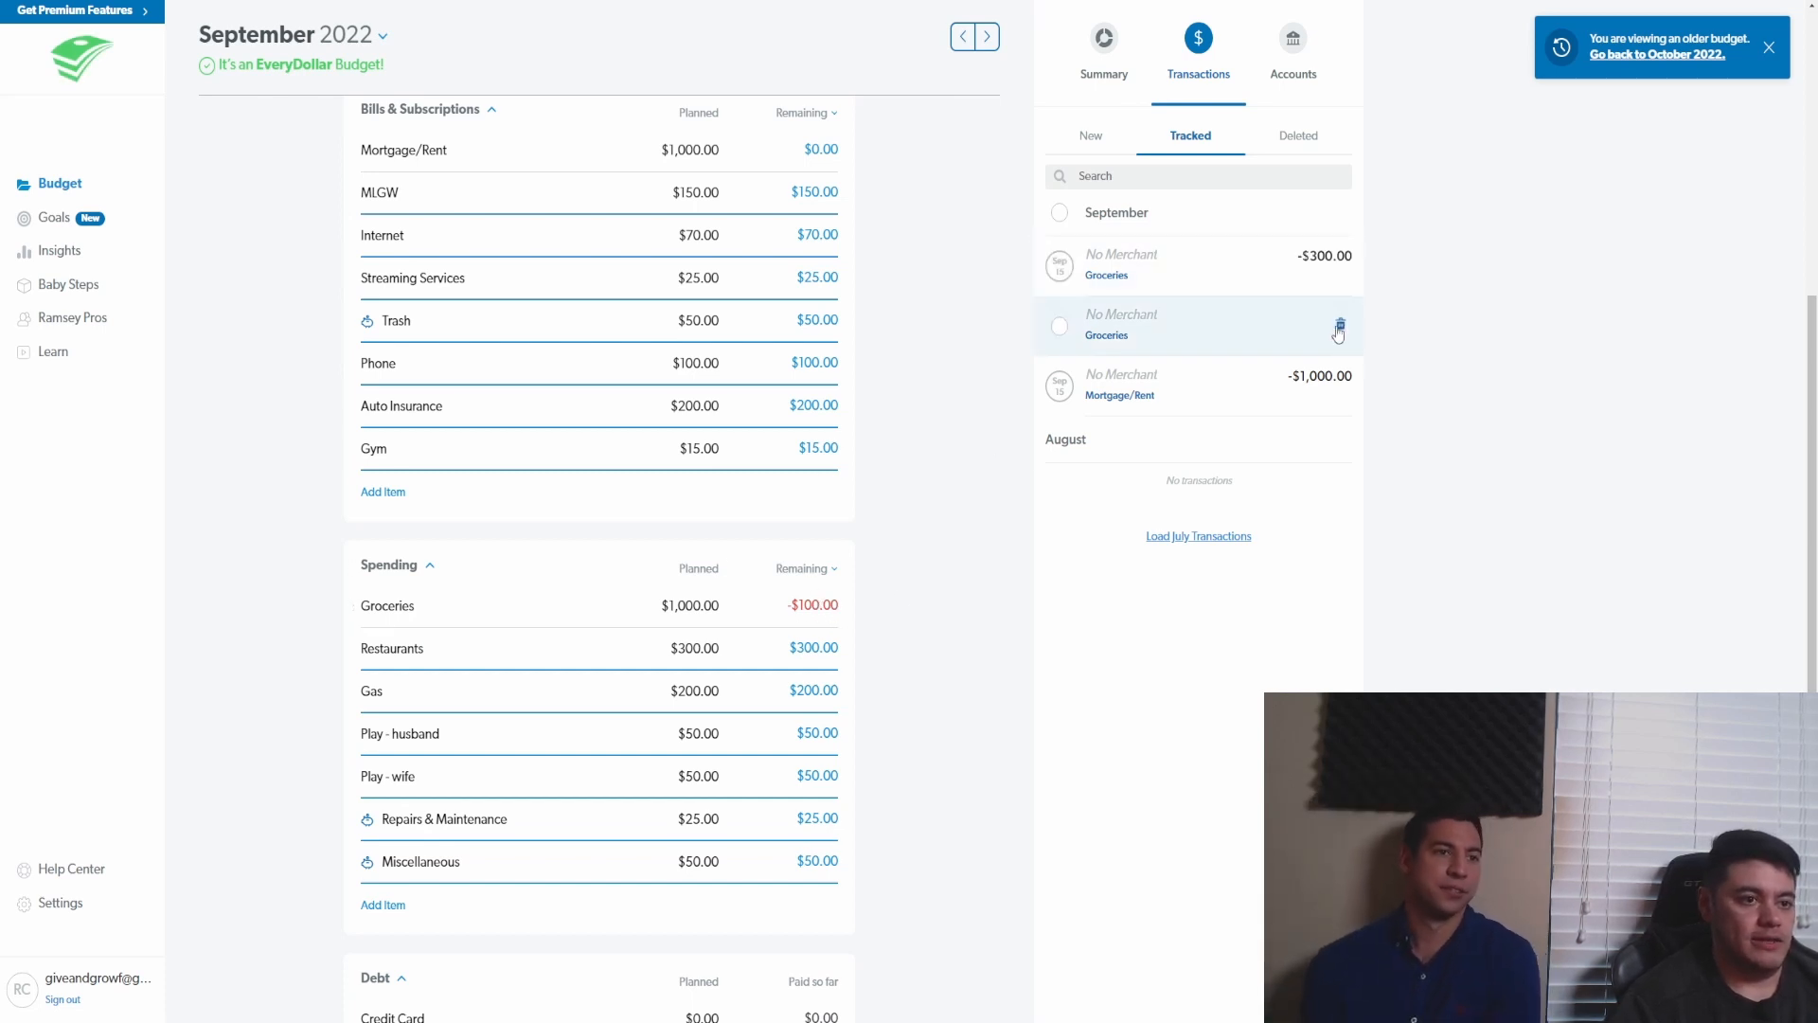
pyautogui.click(1341, 327)
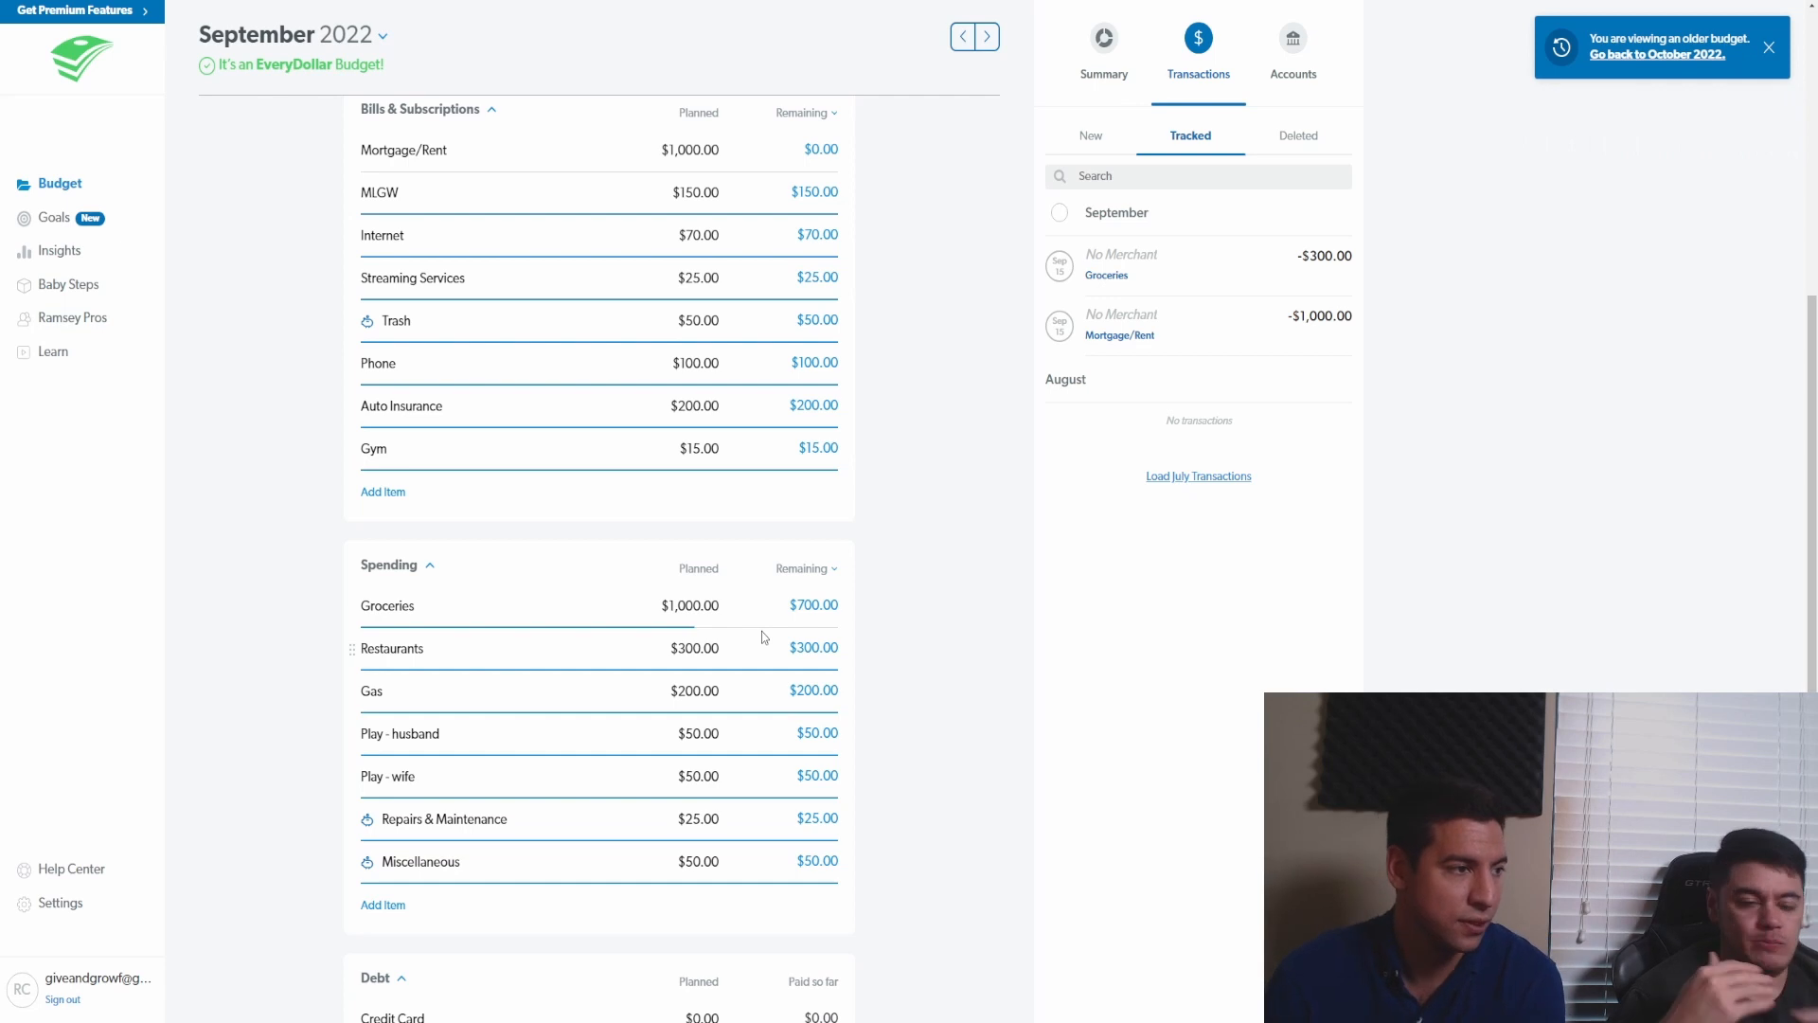
# - Examine the September budget's groups from Income to Debt, comparing their planned, remaining and paid amounts
pyautogui.scroll(-1, 765, 637)
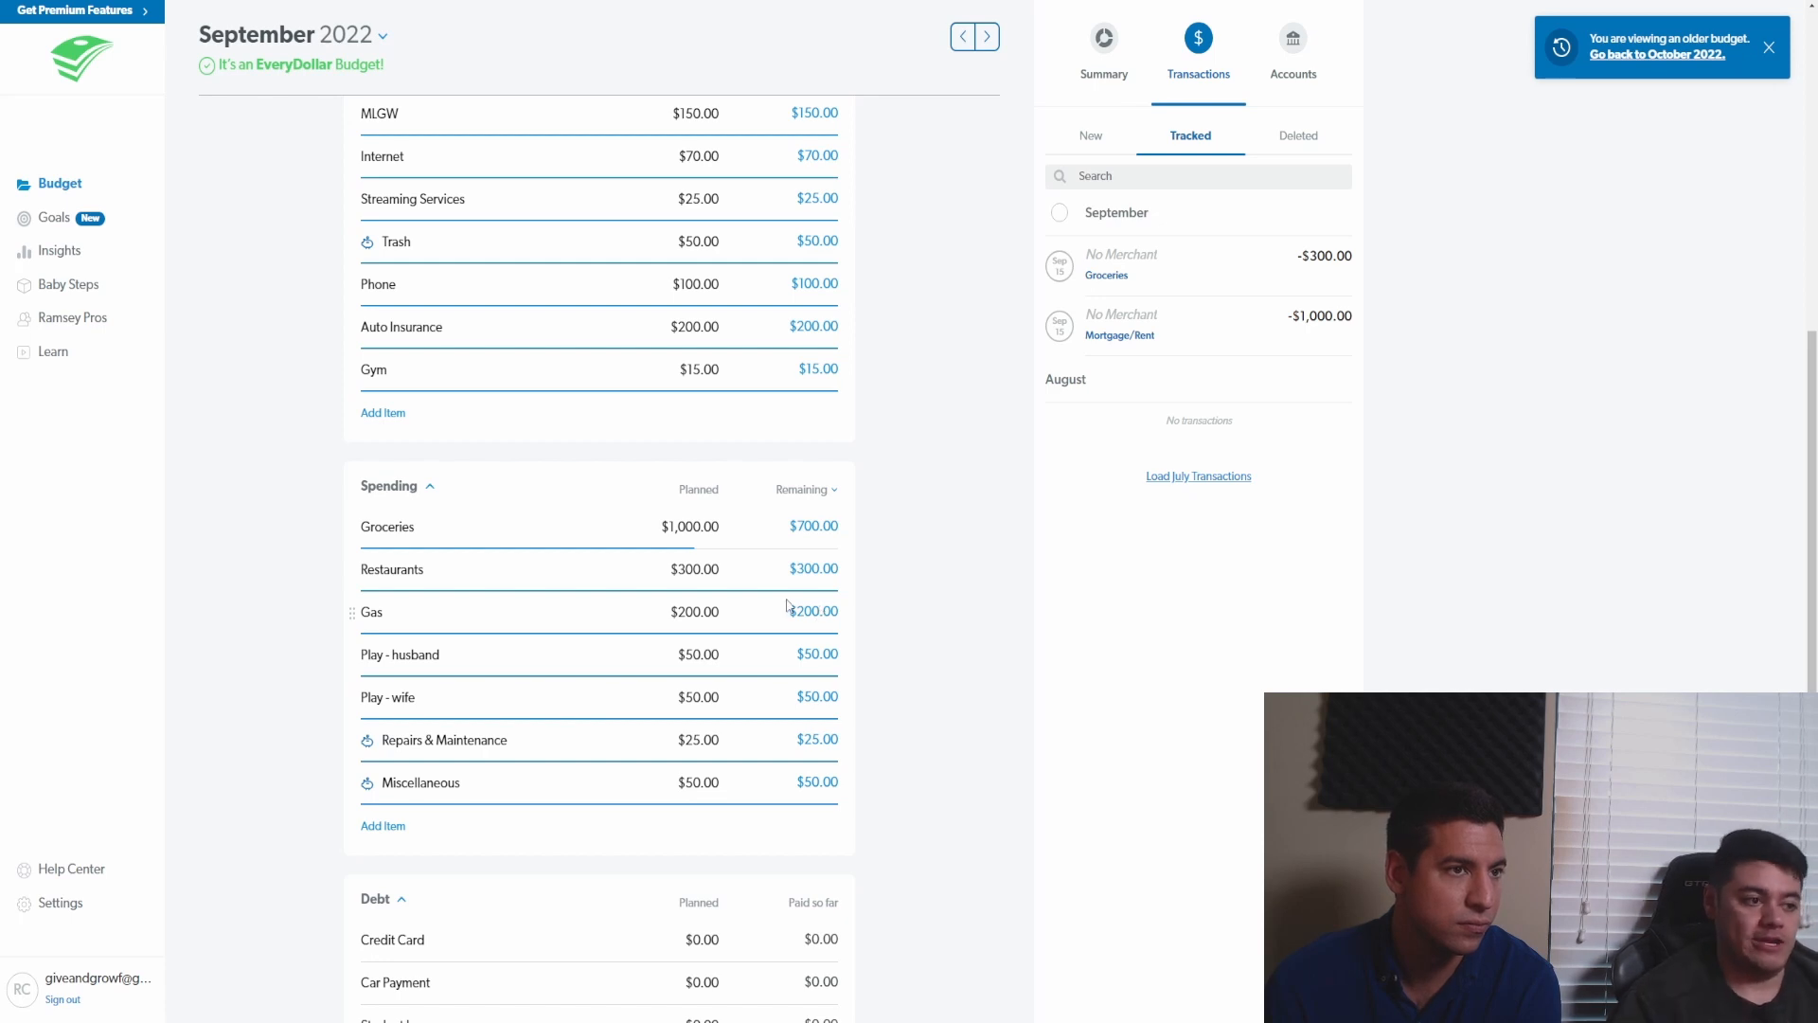
pyautogui.scroll(2, 828, 616)
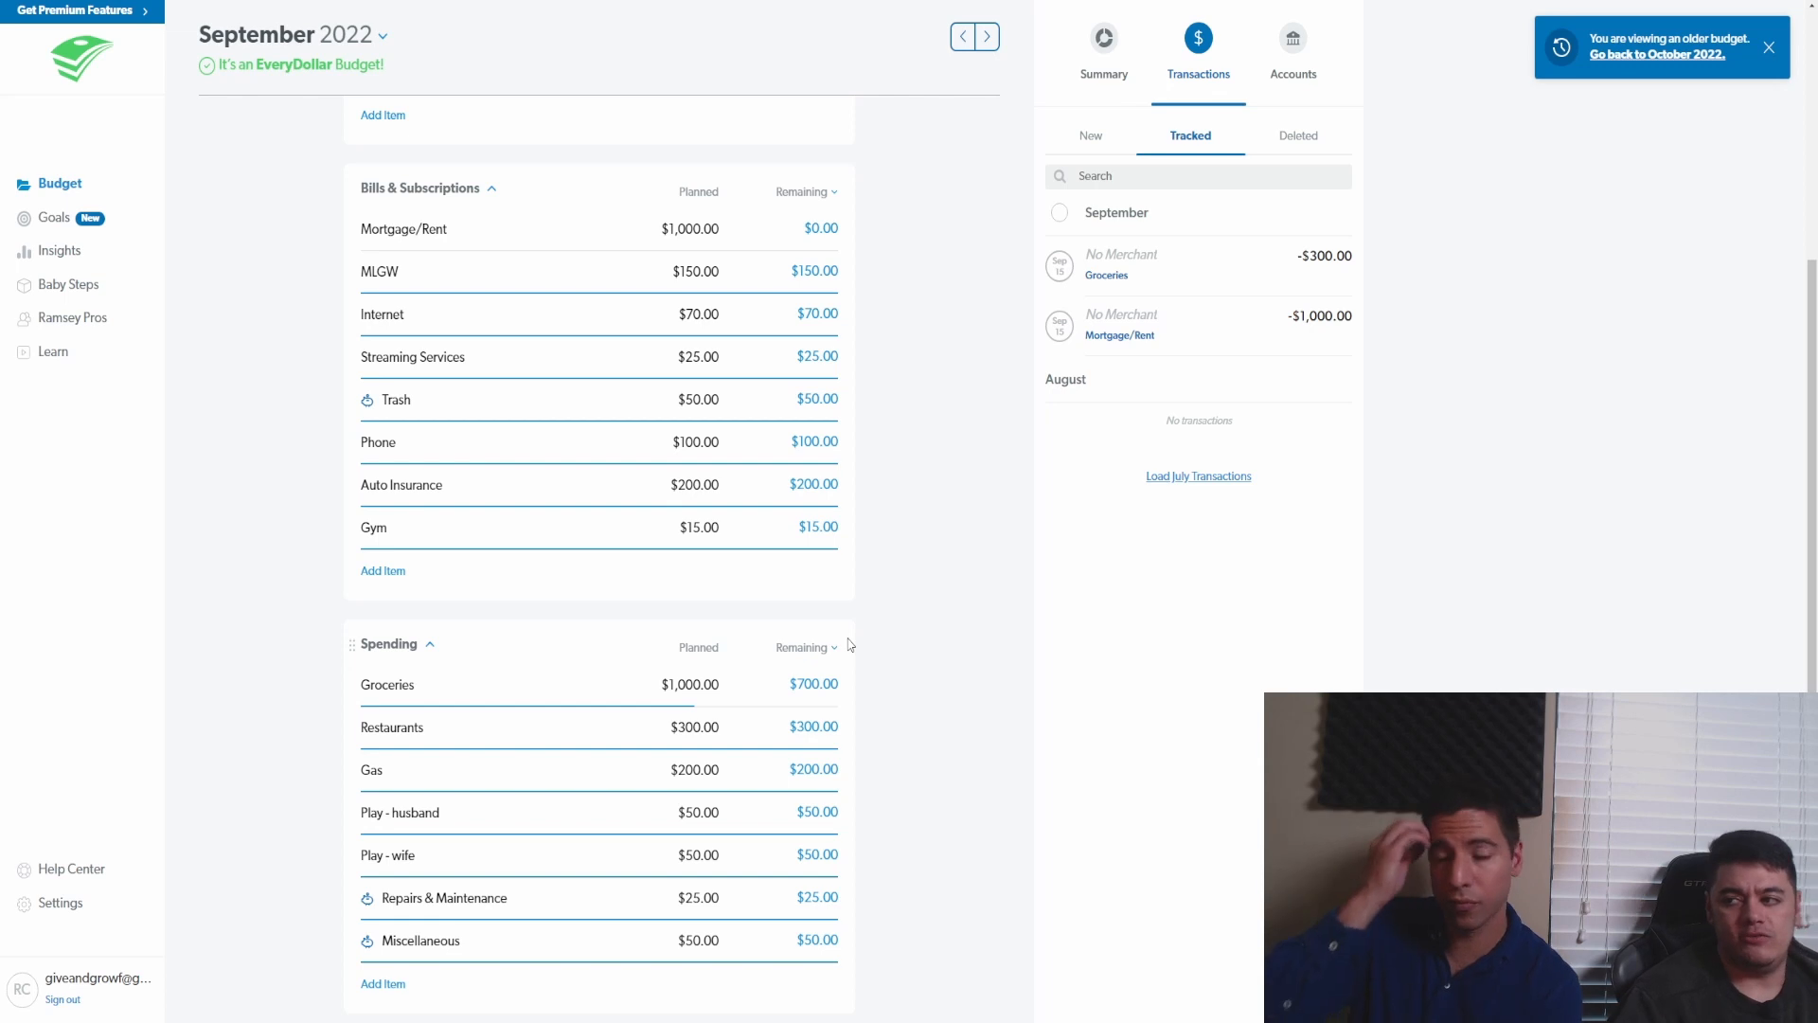
pyautogui.scroll(7, 850, 645)
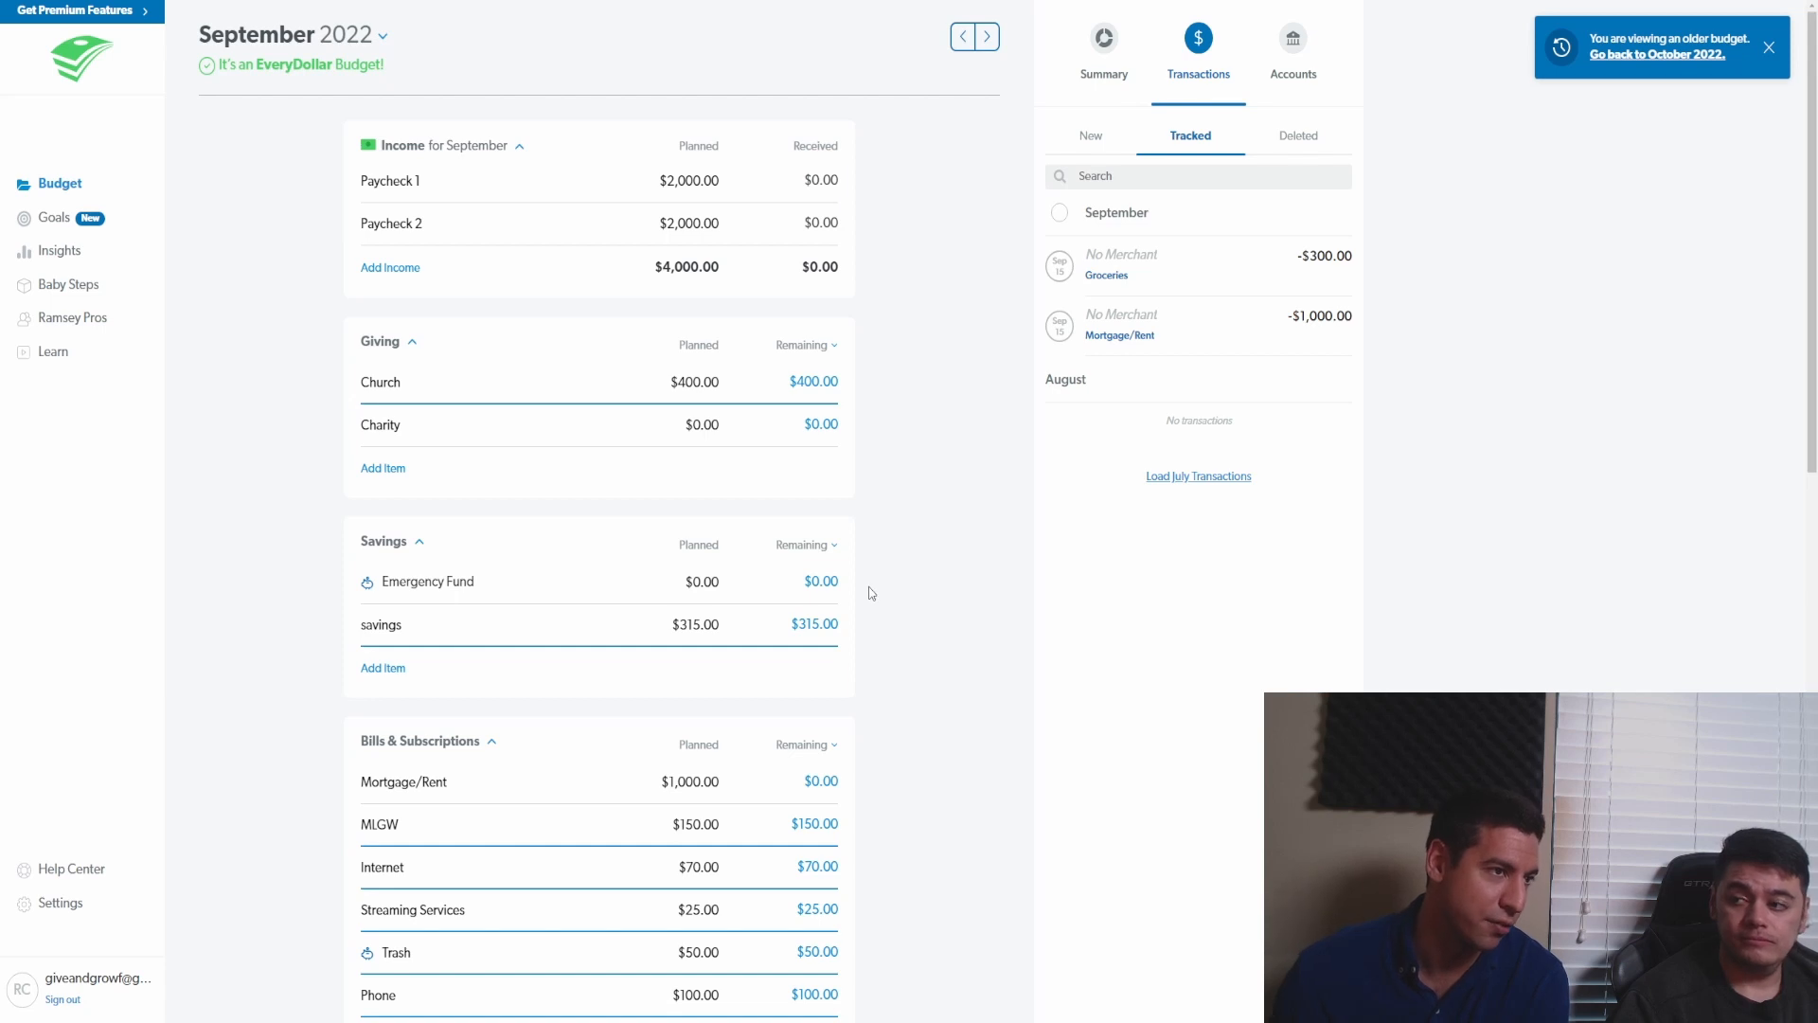
pyautogui.scroll(-10, 867, 593)
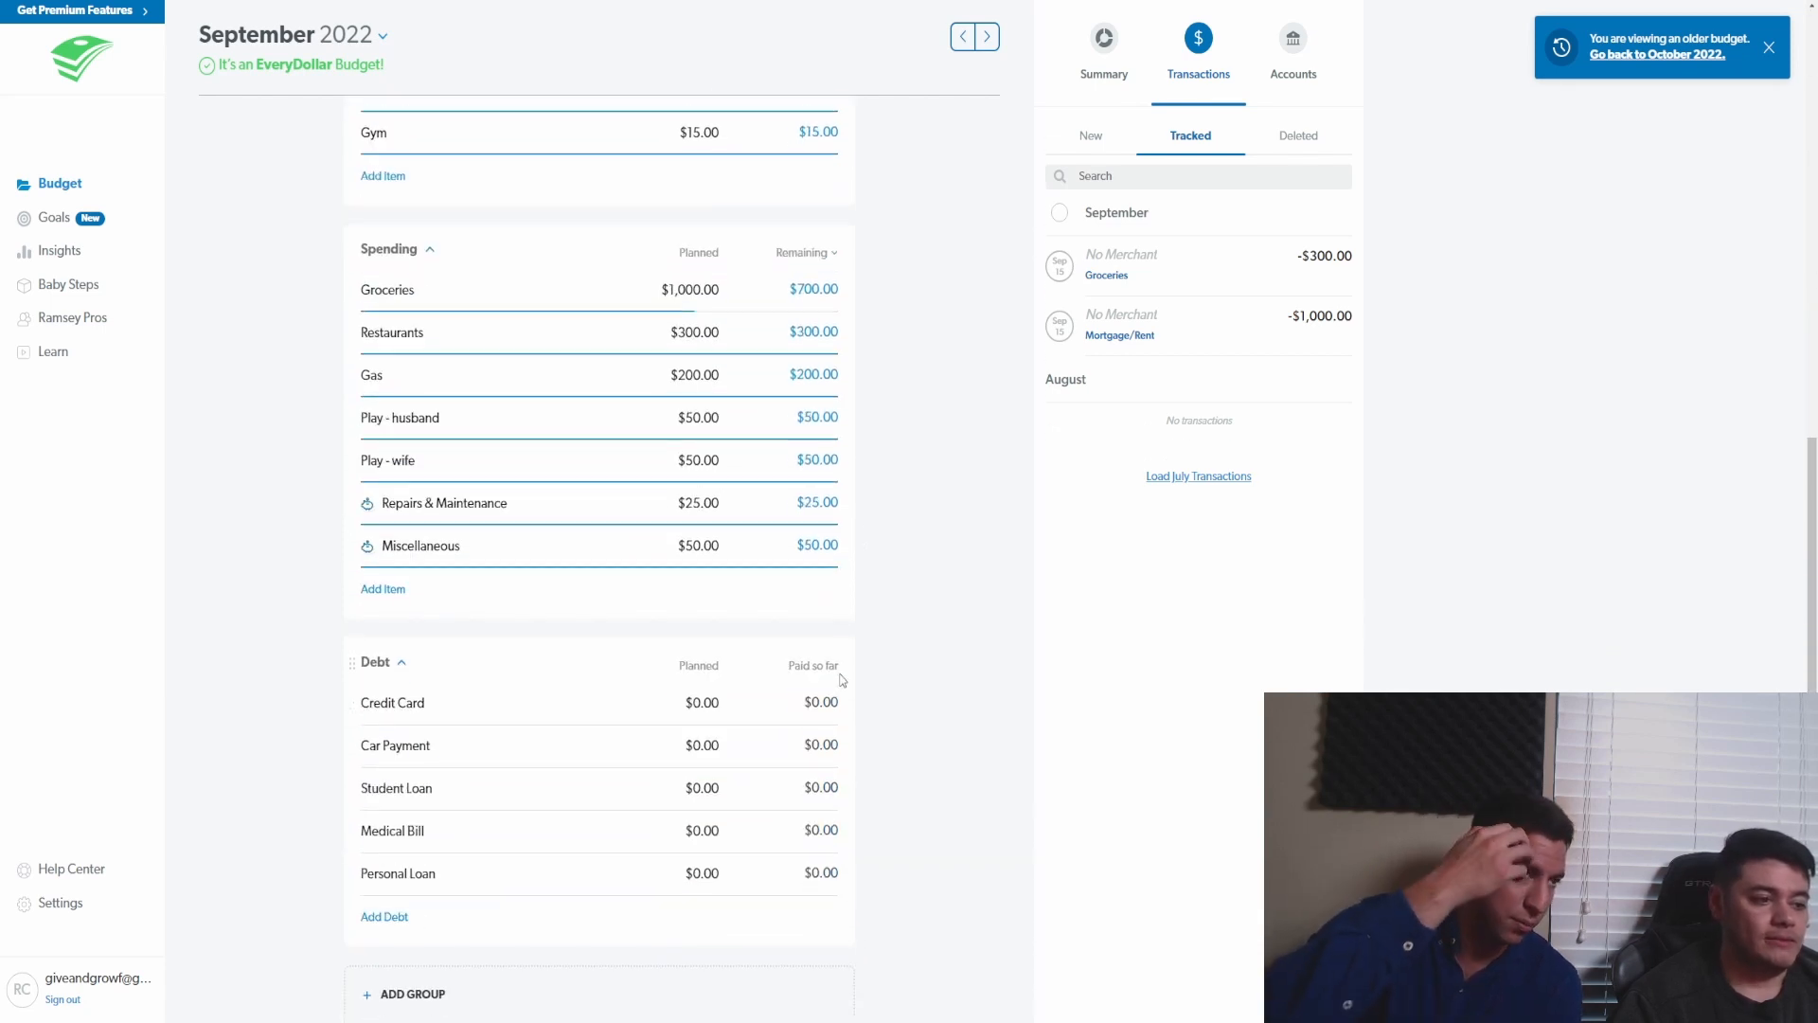
pyautogui.scroll(-2, 540, 669)
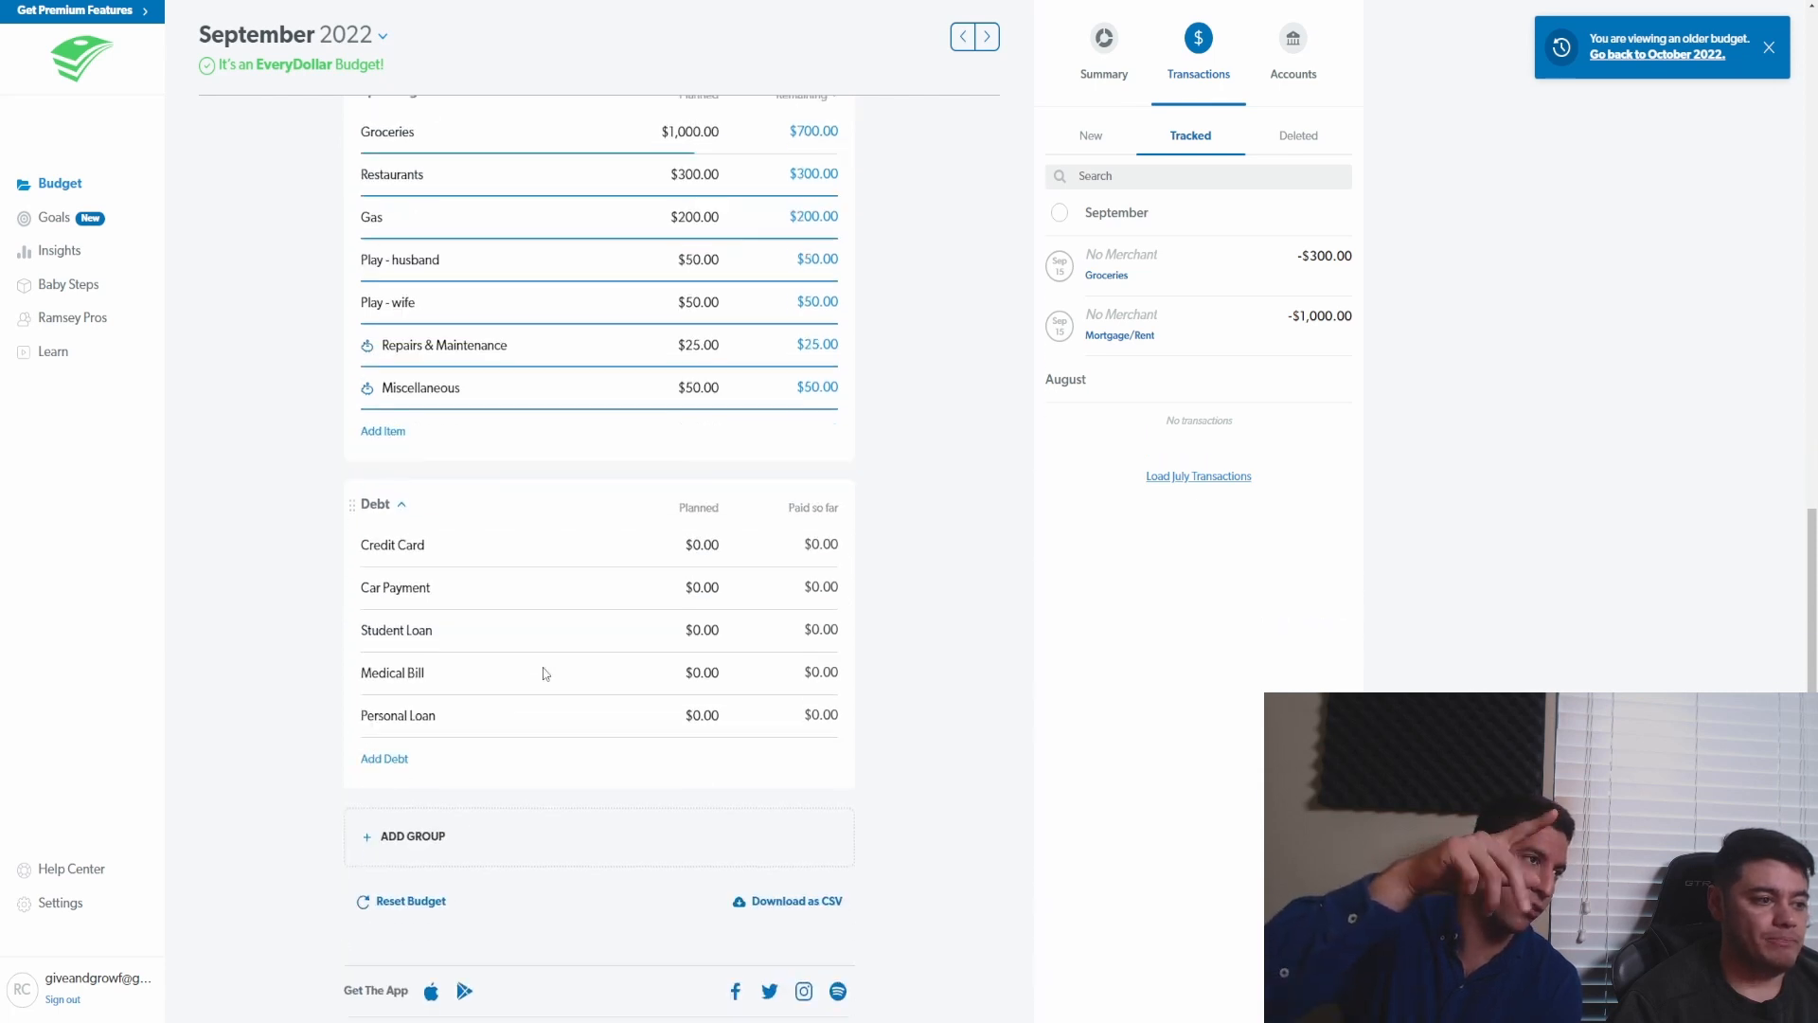
pyautogui.scroll(1, 687, 616)
pyautogui.scroll(3, 681, 578)
pyautogui.scroll(-2, 692, 583)
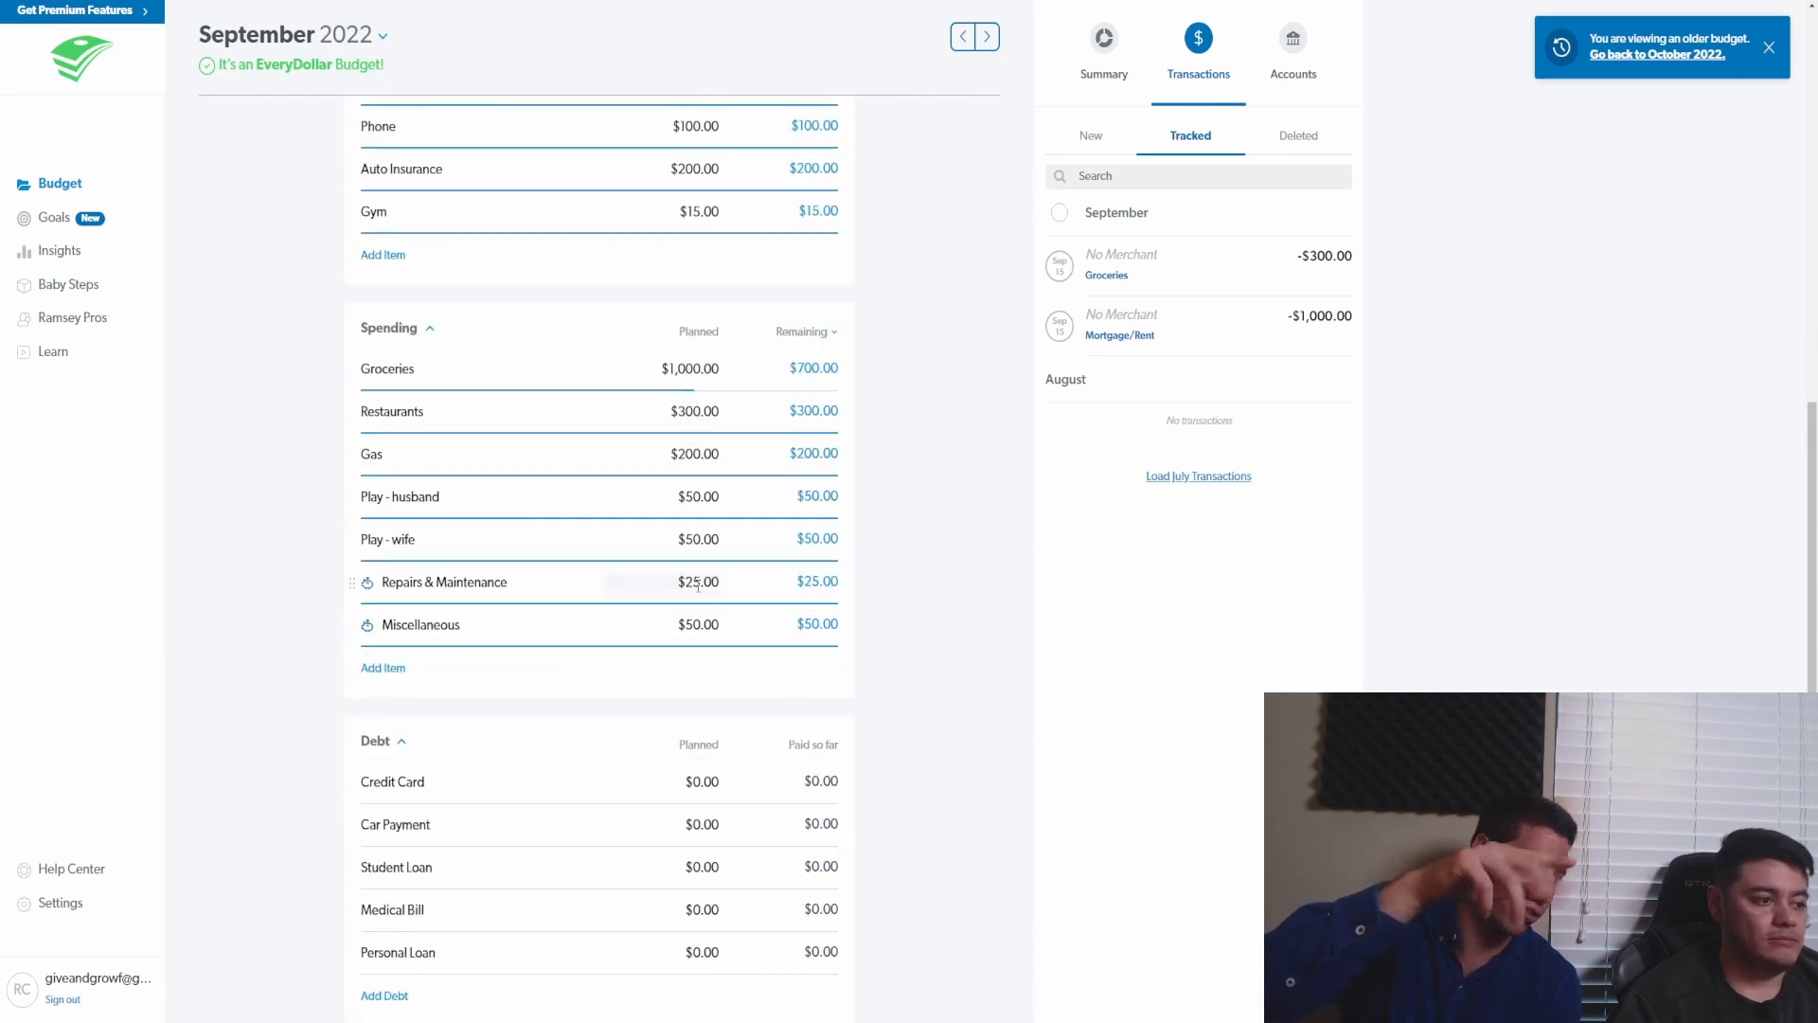
pyautogui.scroll(-2, 698, 586)
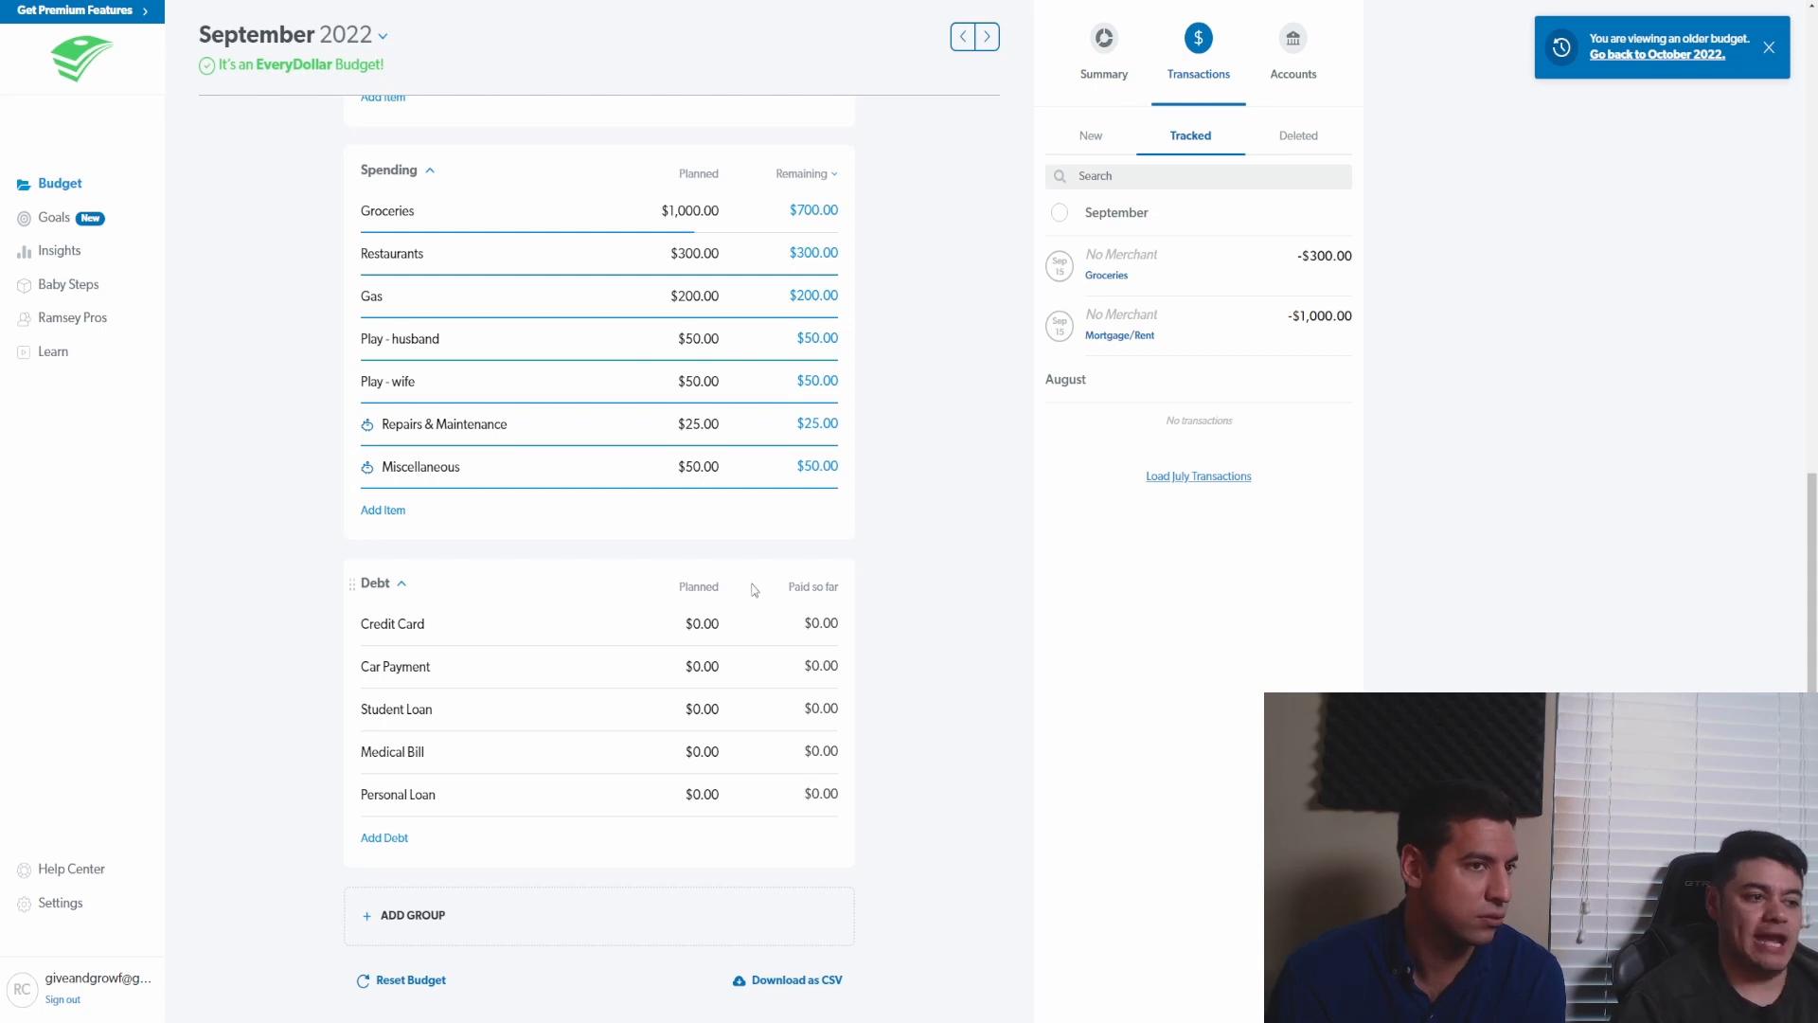
pyautogui.scroll(-1, 606, 653)
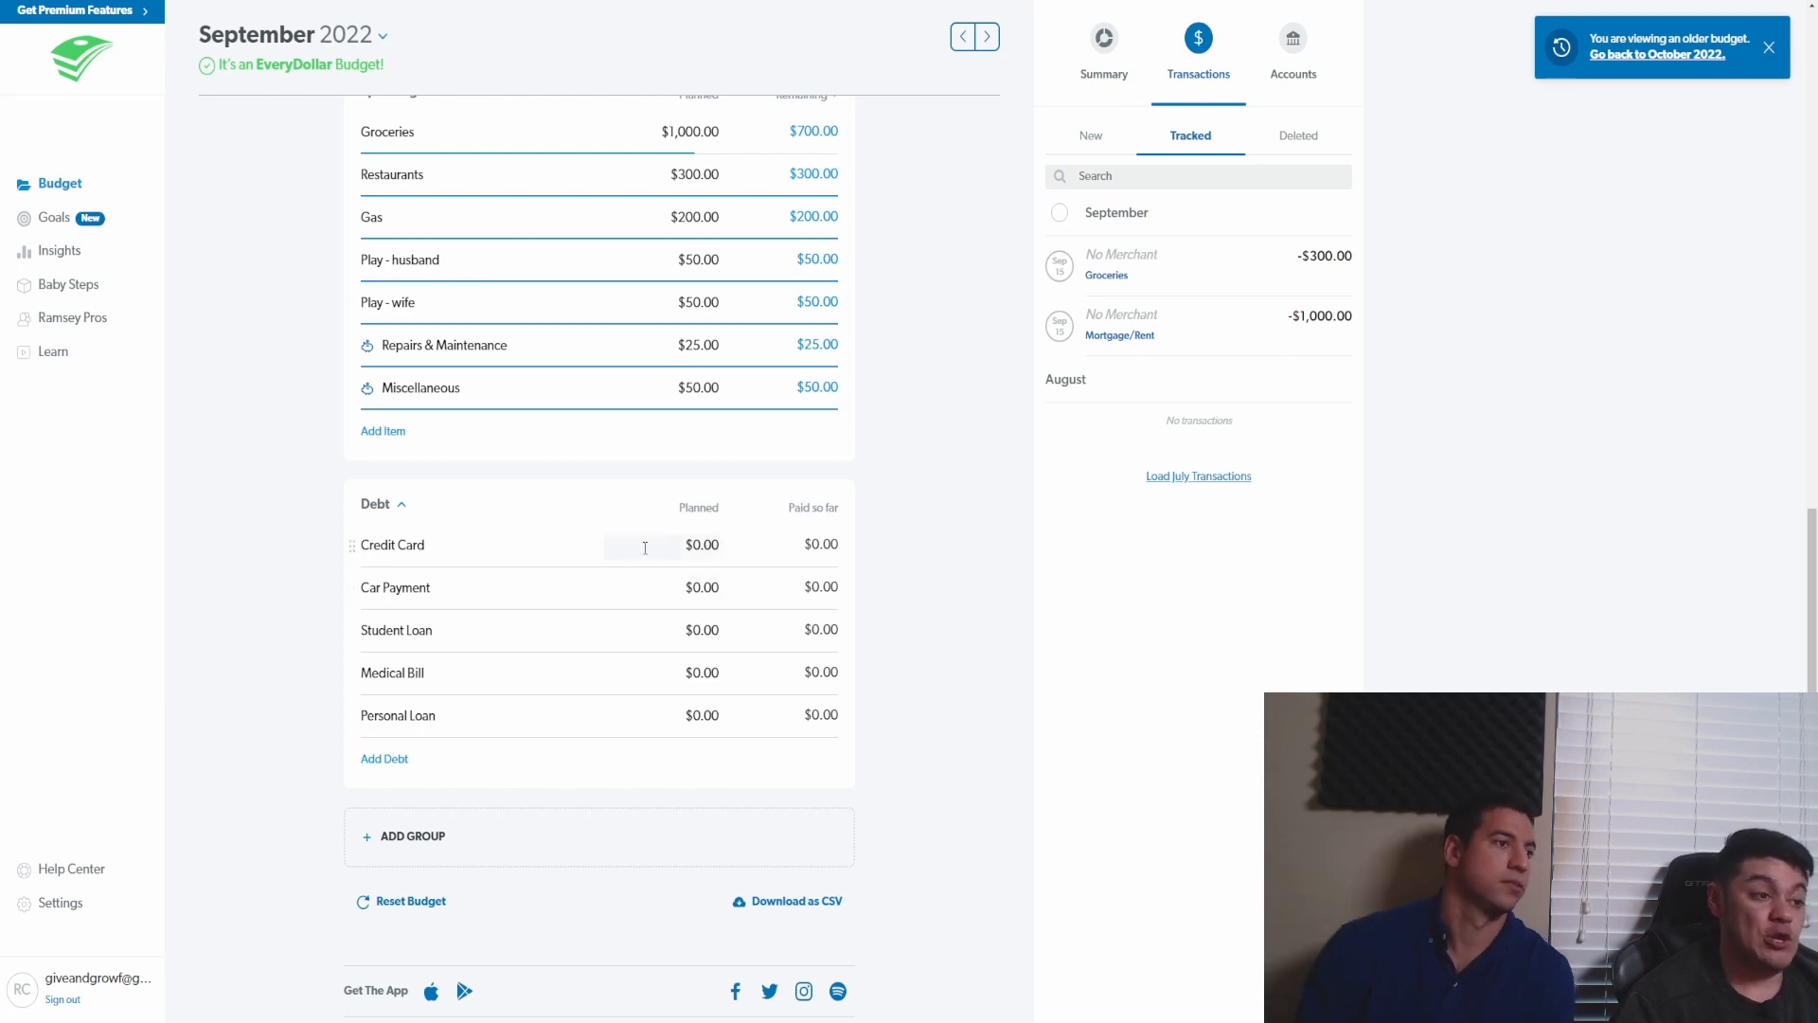
pyautogui.scroll(-1, 692, 582)
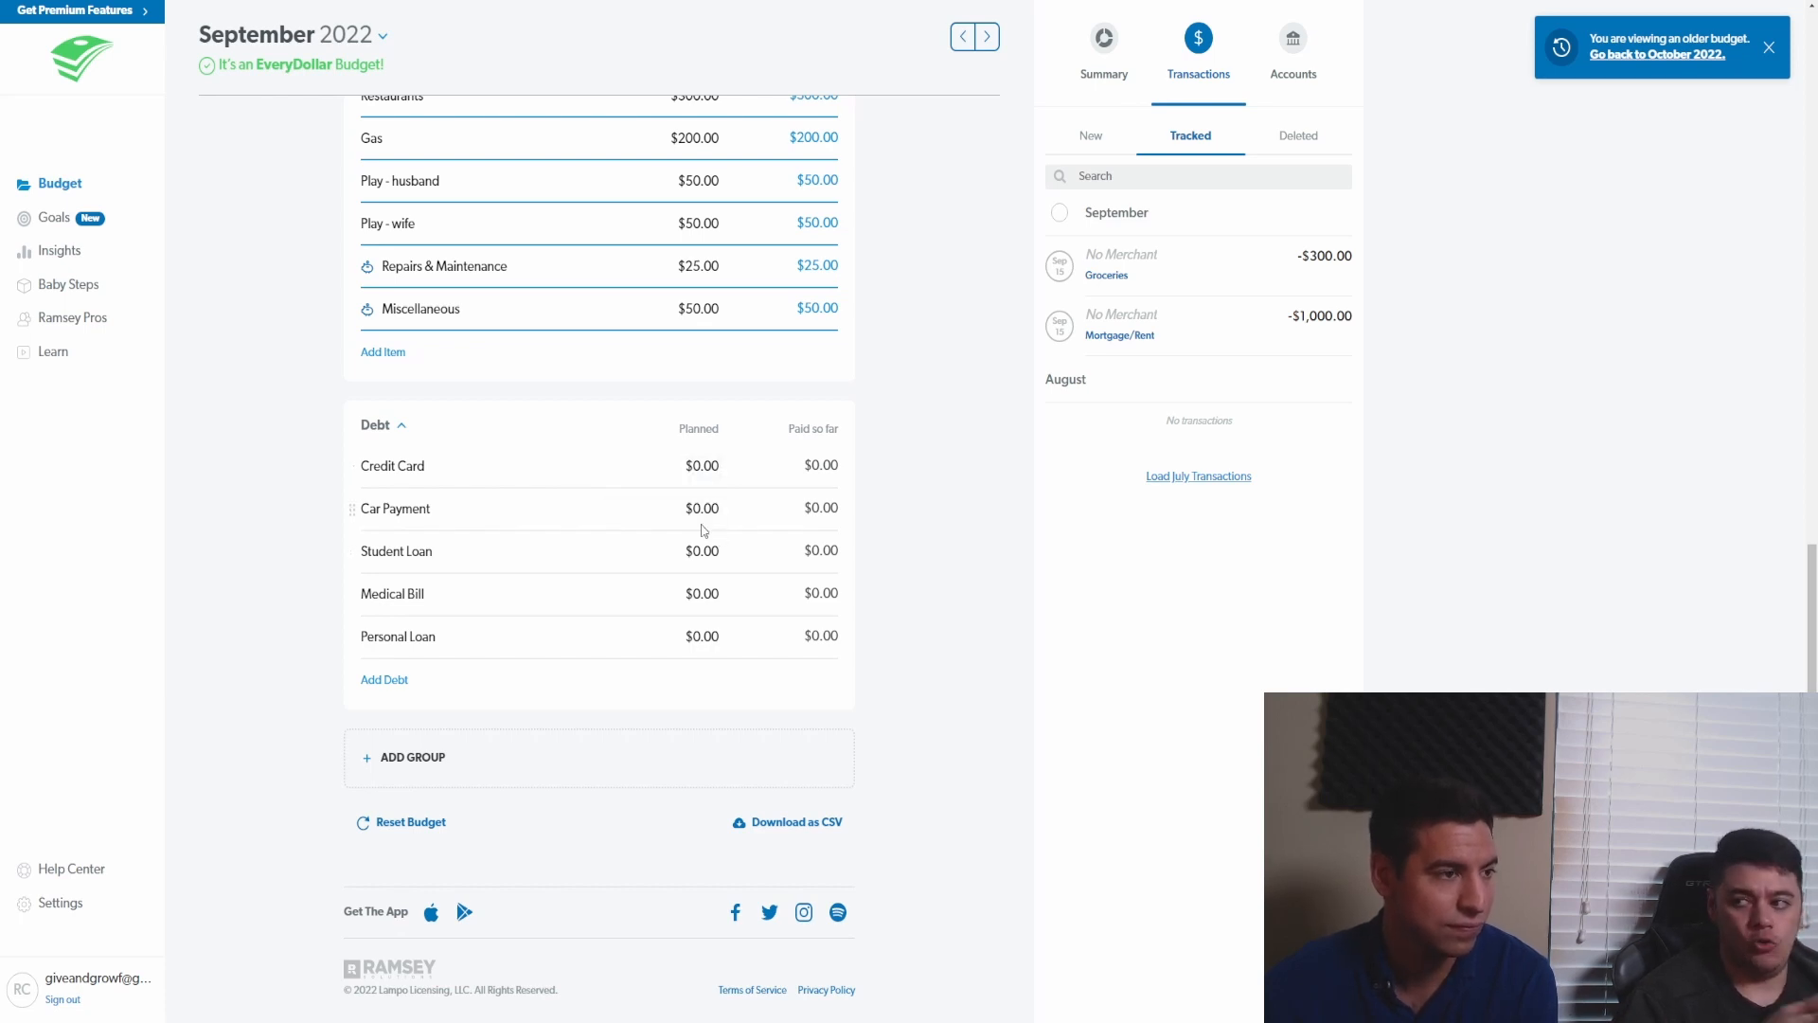
pyautogui.scroll(2, 703, 531)
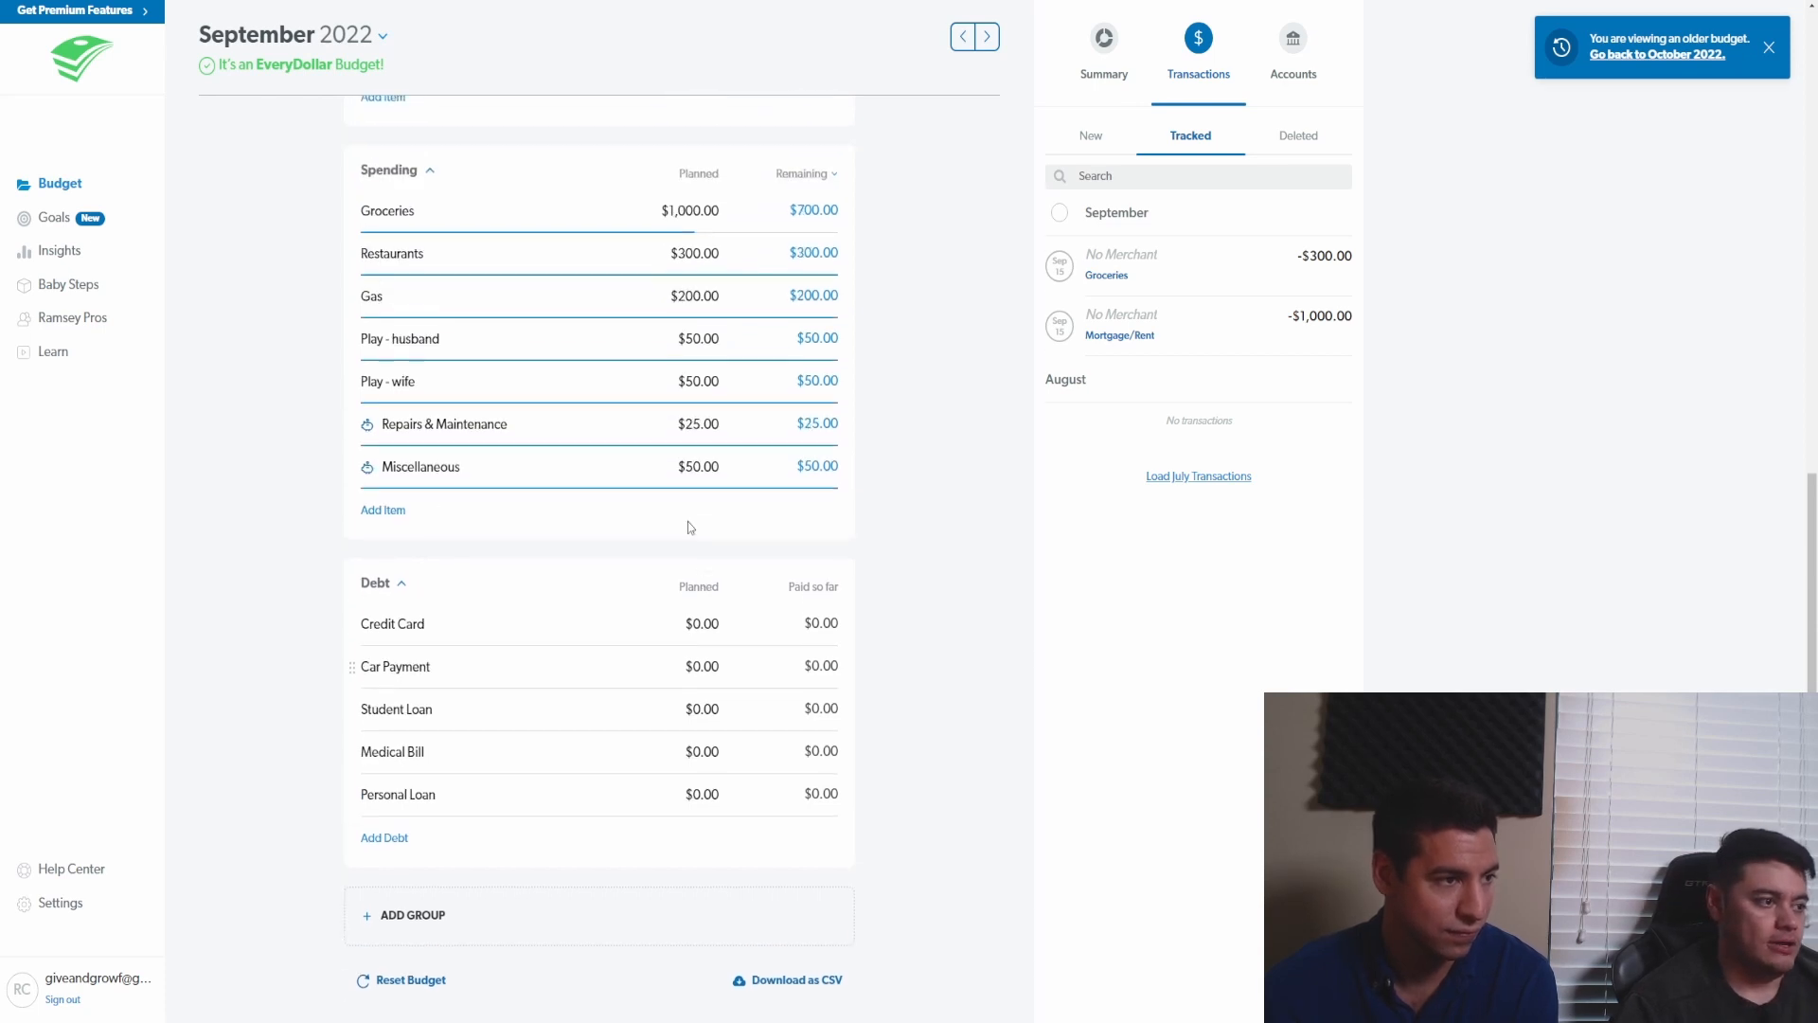
# - Set the Credit Card debt's starting balance to $5,000 and minimum payment to $25, and save them
pyautogui.click(699, 625)
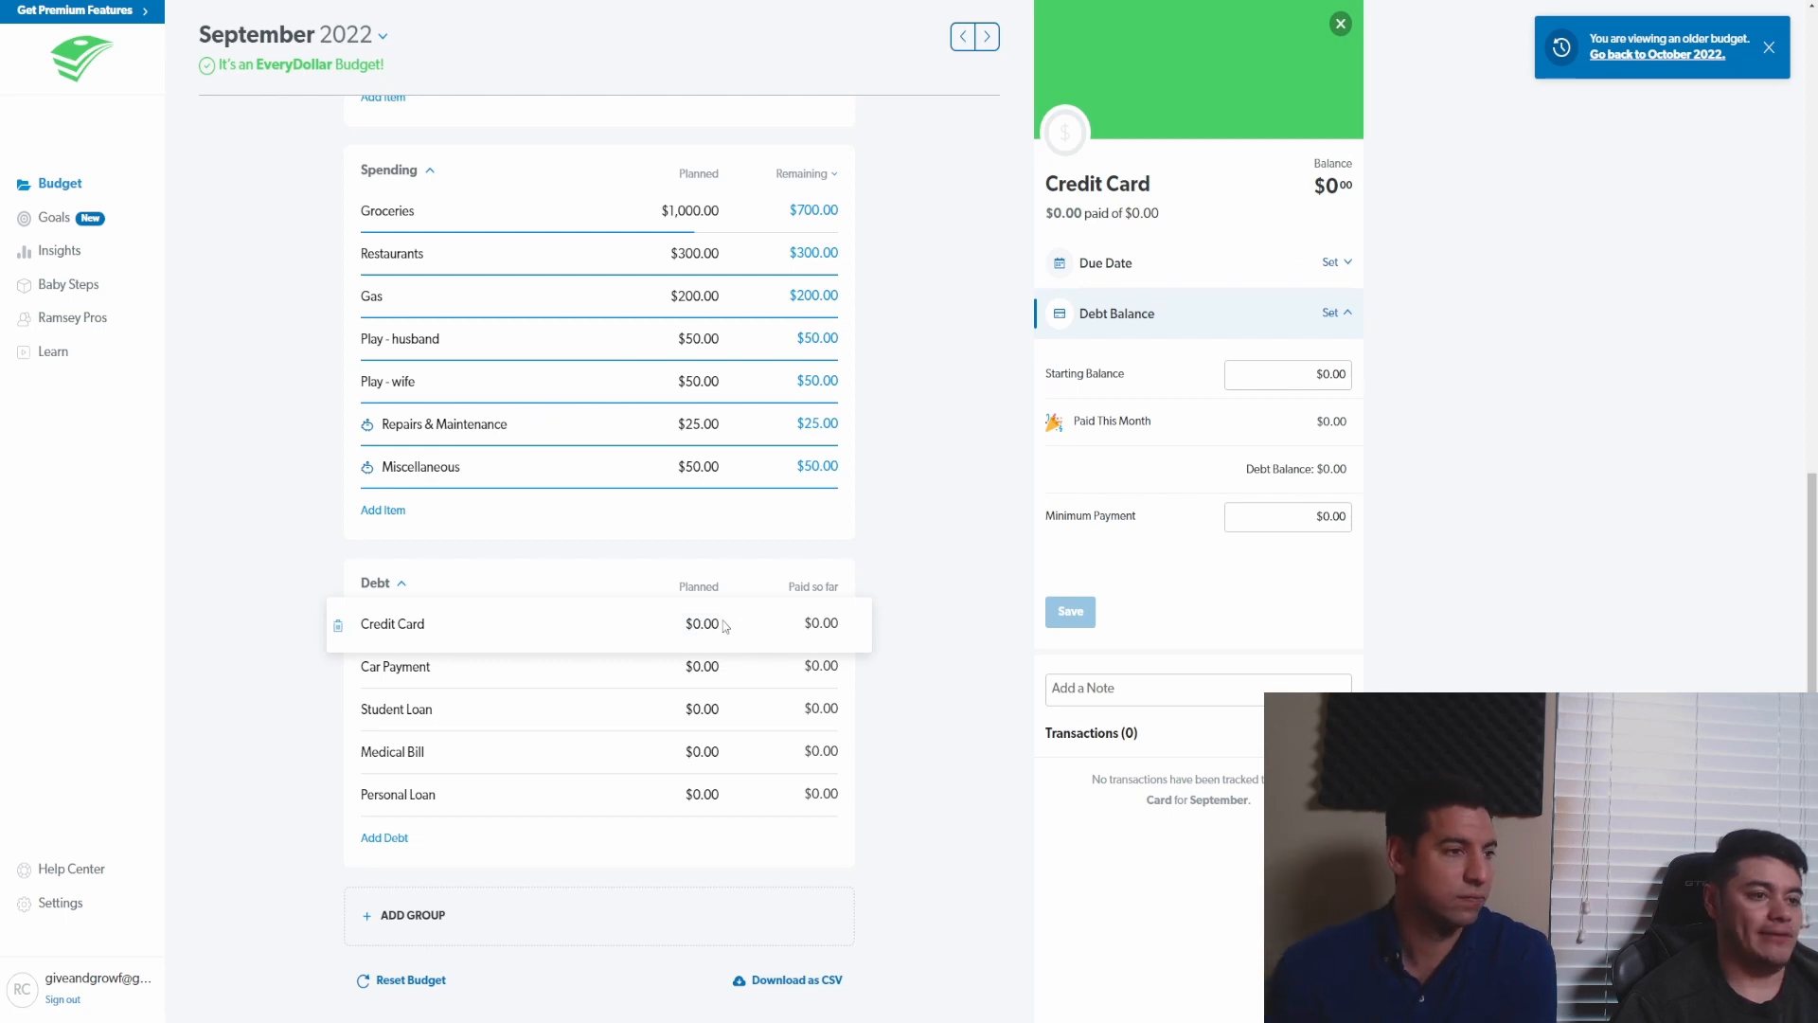
pyautogui.scroll(-1, 734, 611)
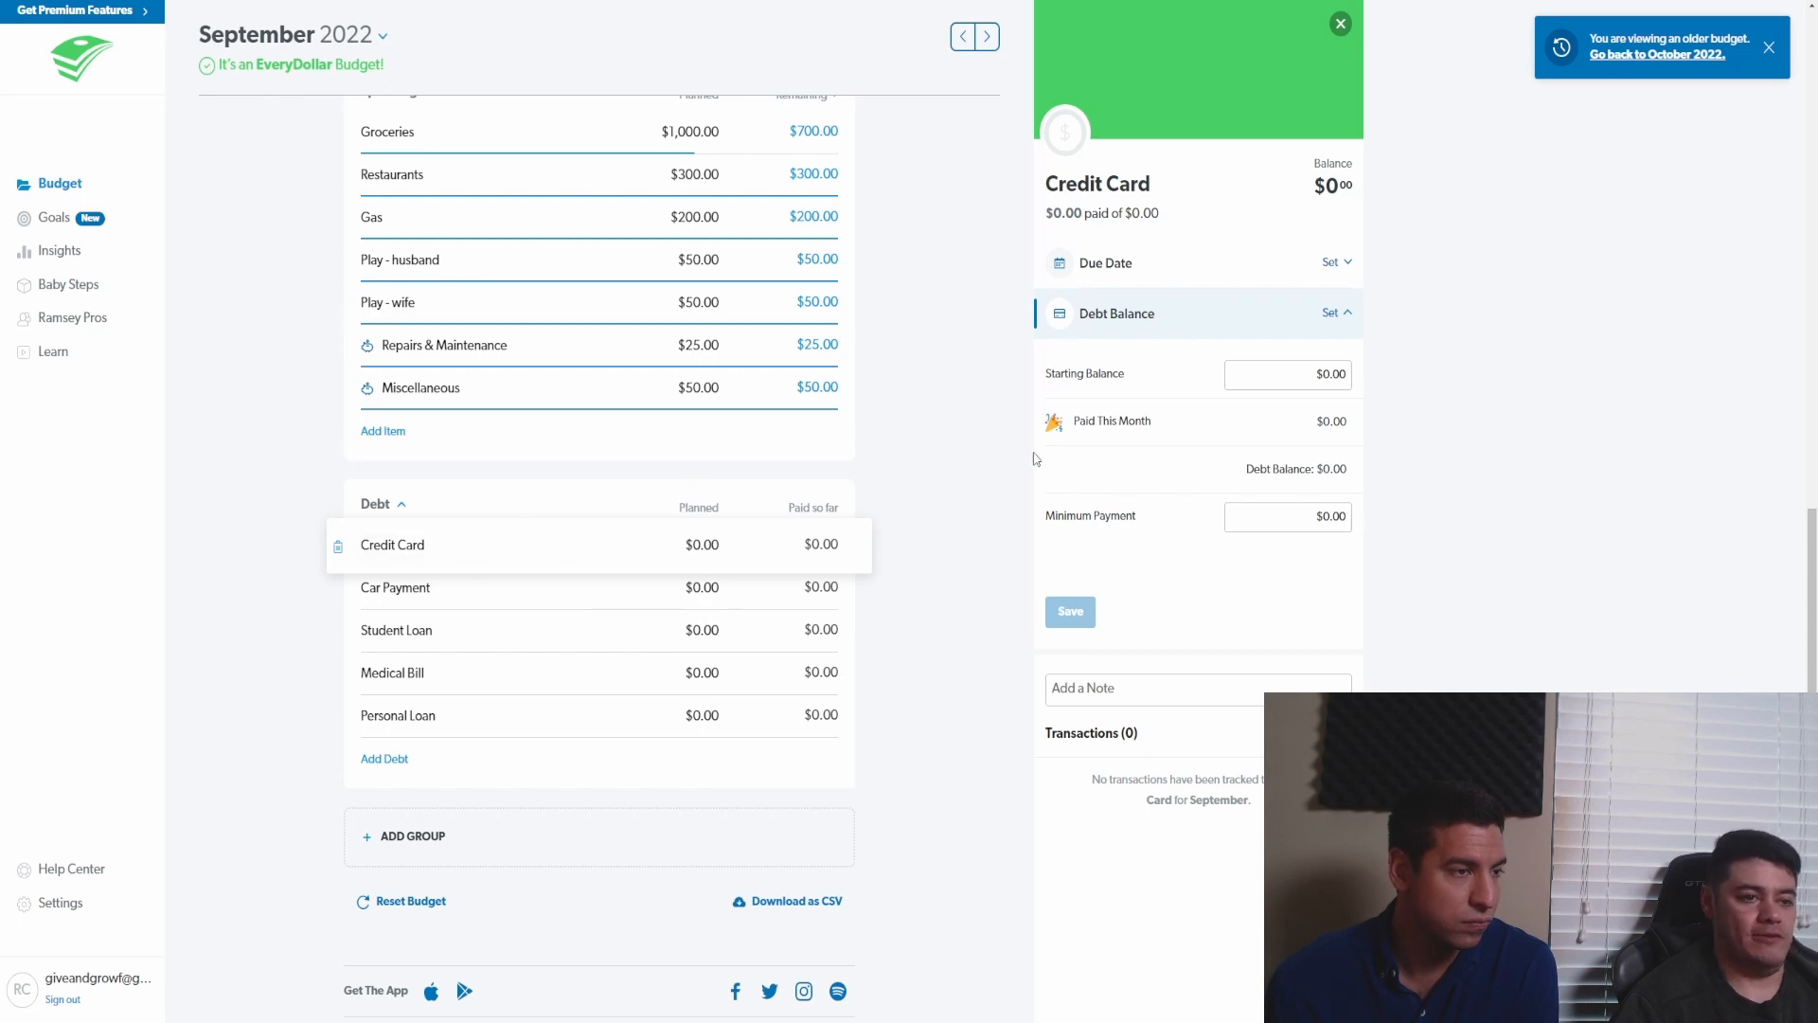
pyautogui.click(1279, 381)
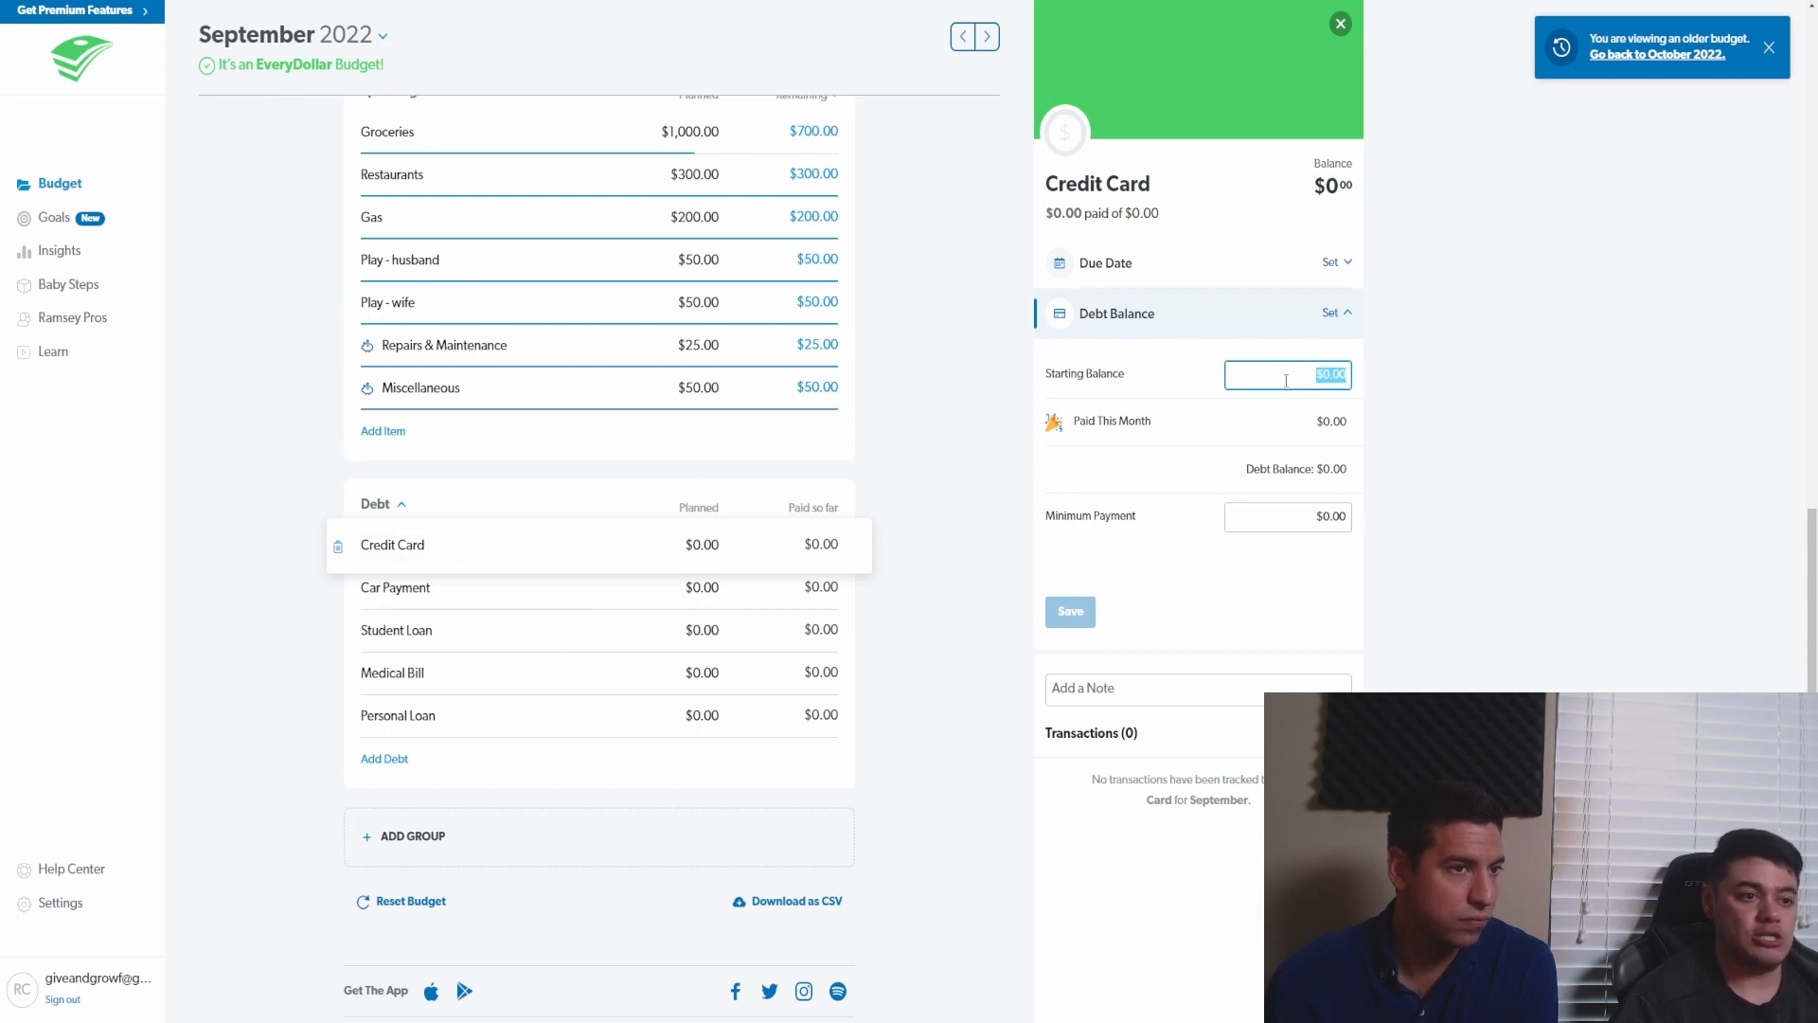
pyautogui.click(1317, 376)
pyautogui.moveTo(1286, 342); pyautogui.dragTo(1355, 377)
pyautogui.write('5000')
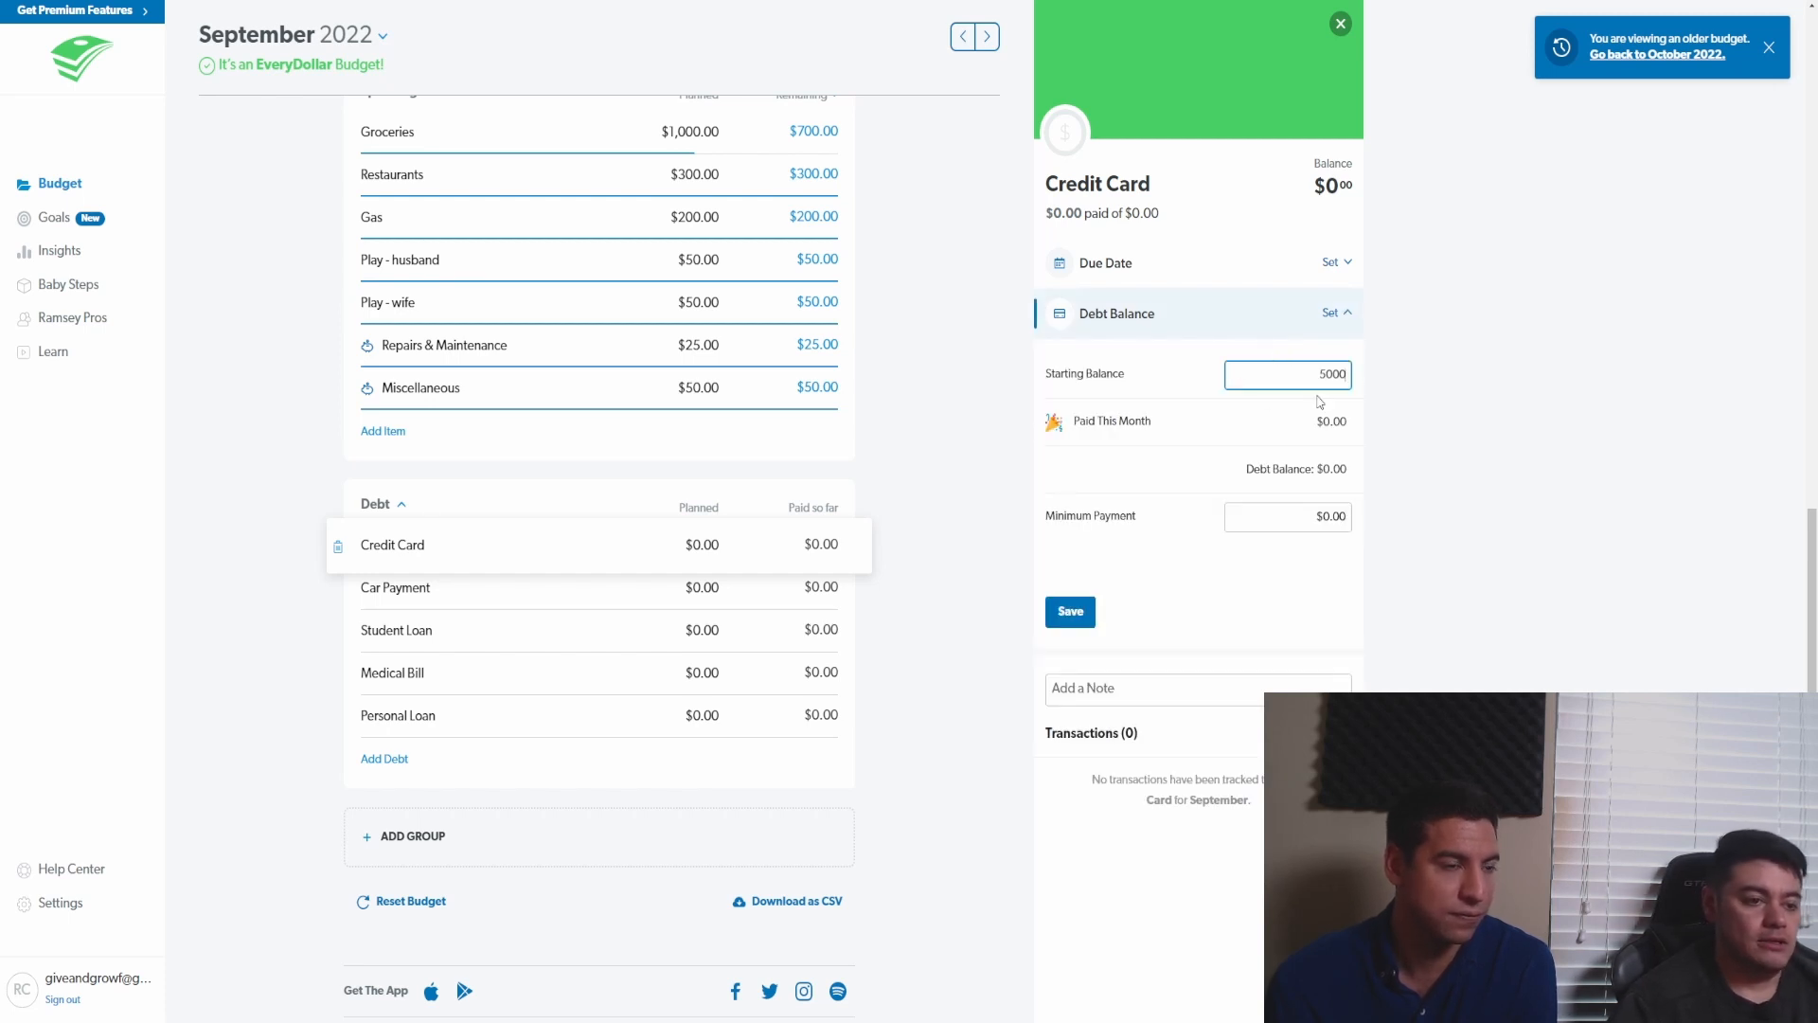
pyautogui.click(1315, 515)
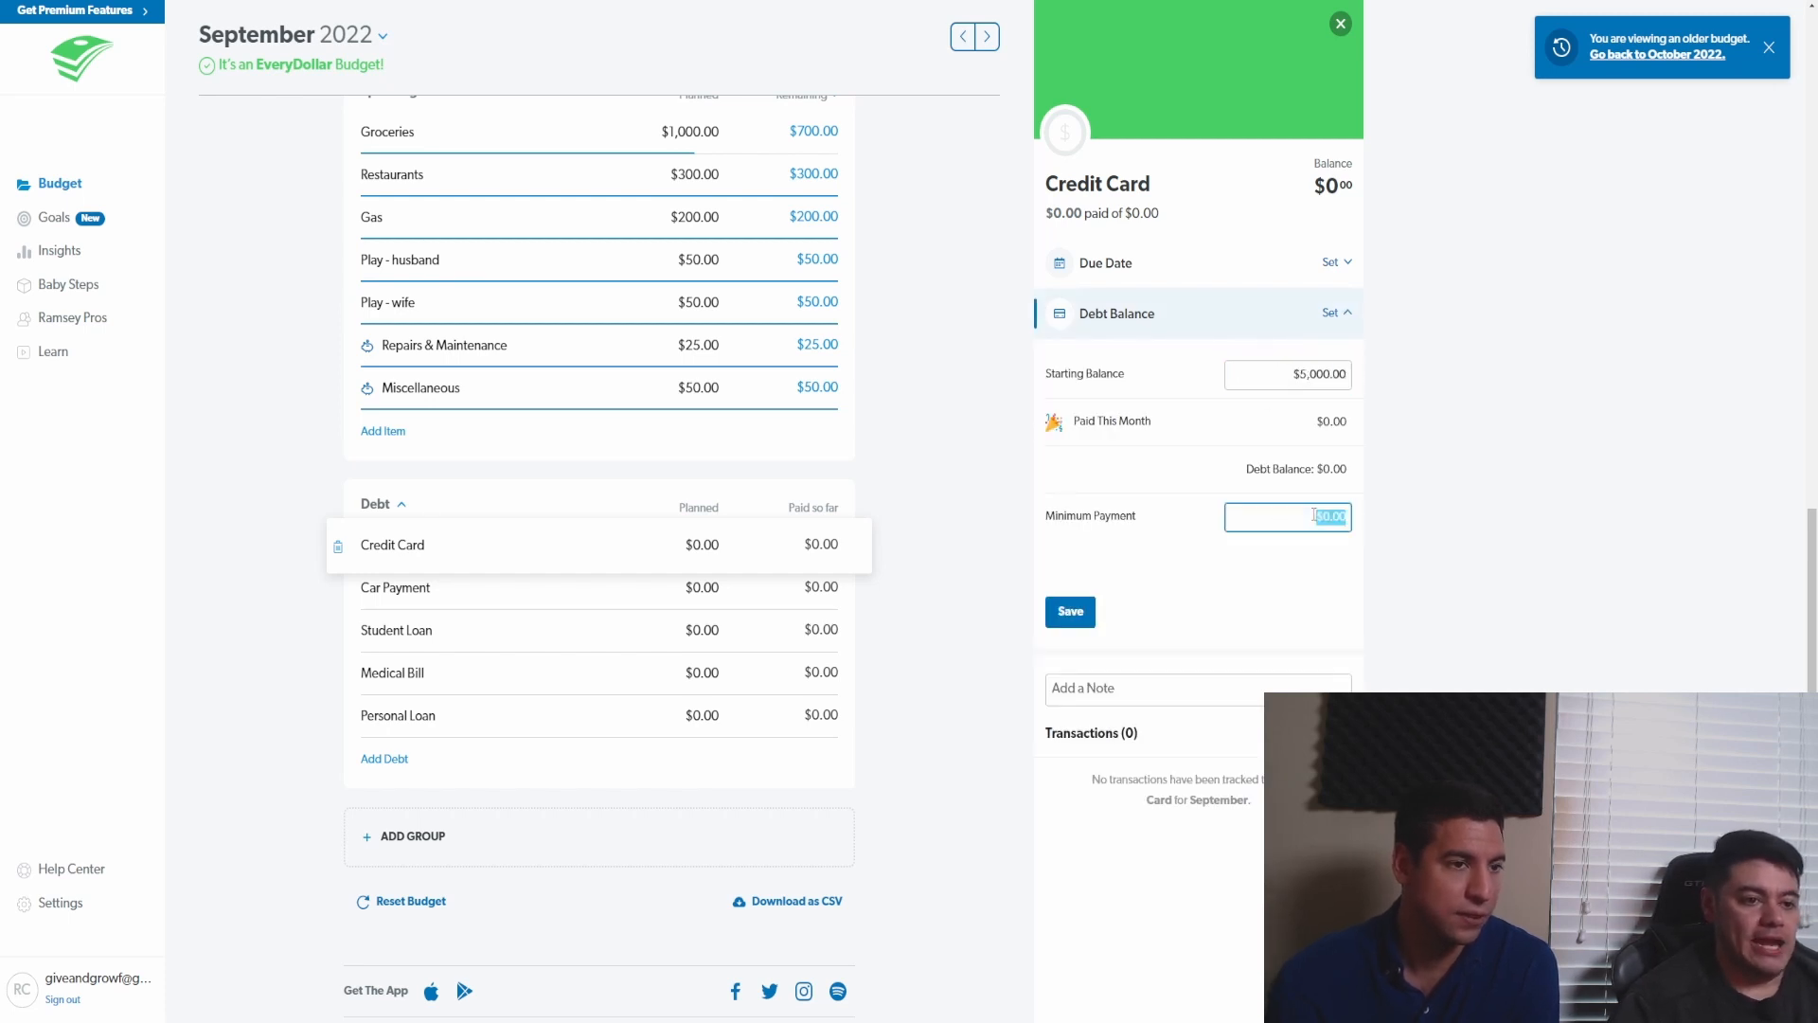
pyautogui.write('25')
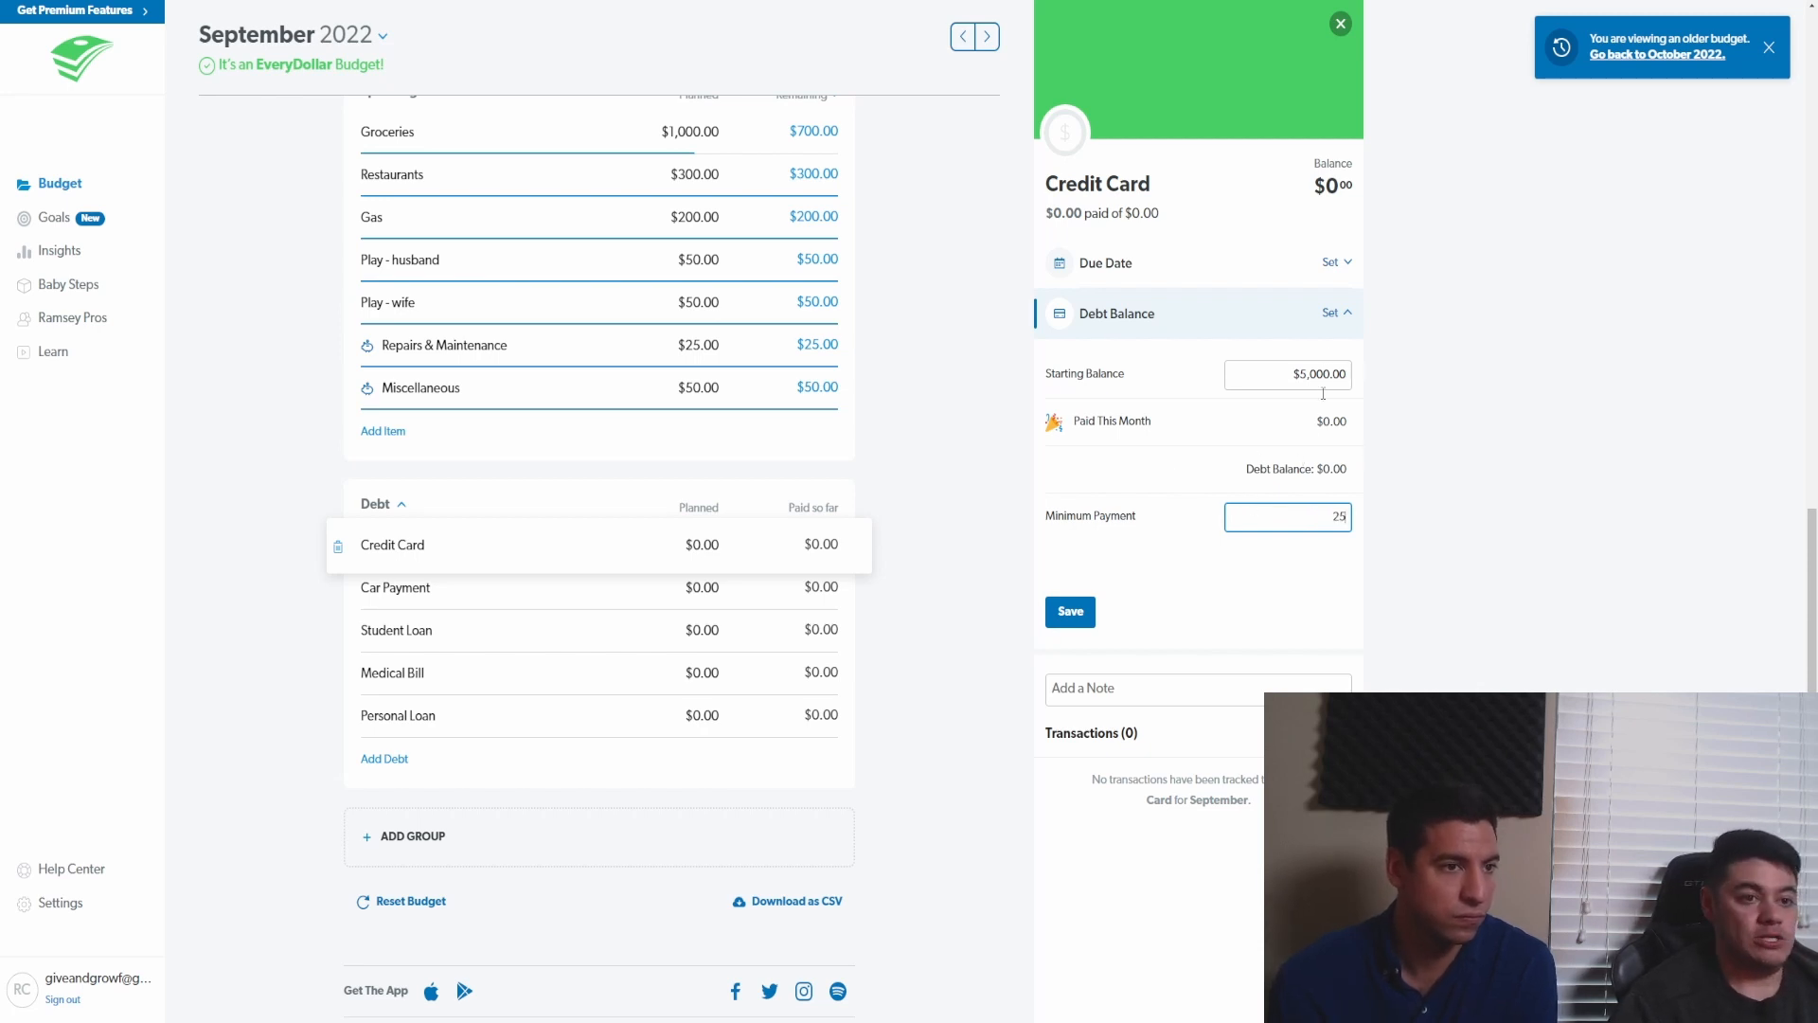
pyautogui.click(1070, 611)
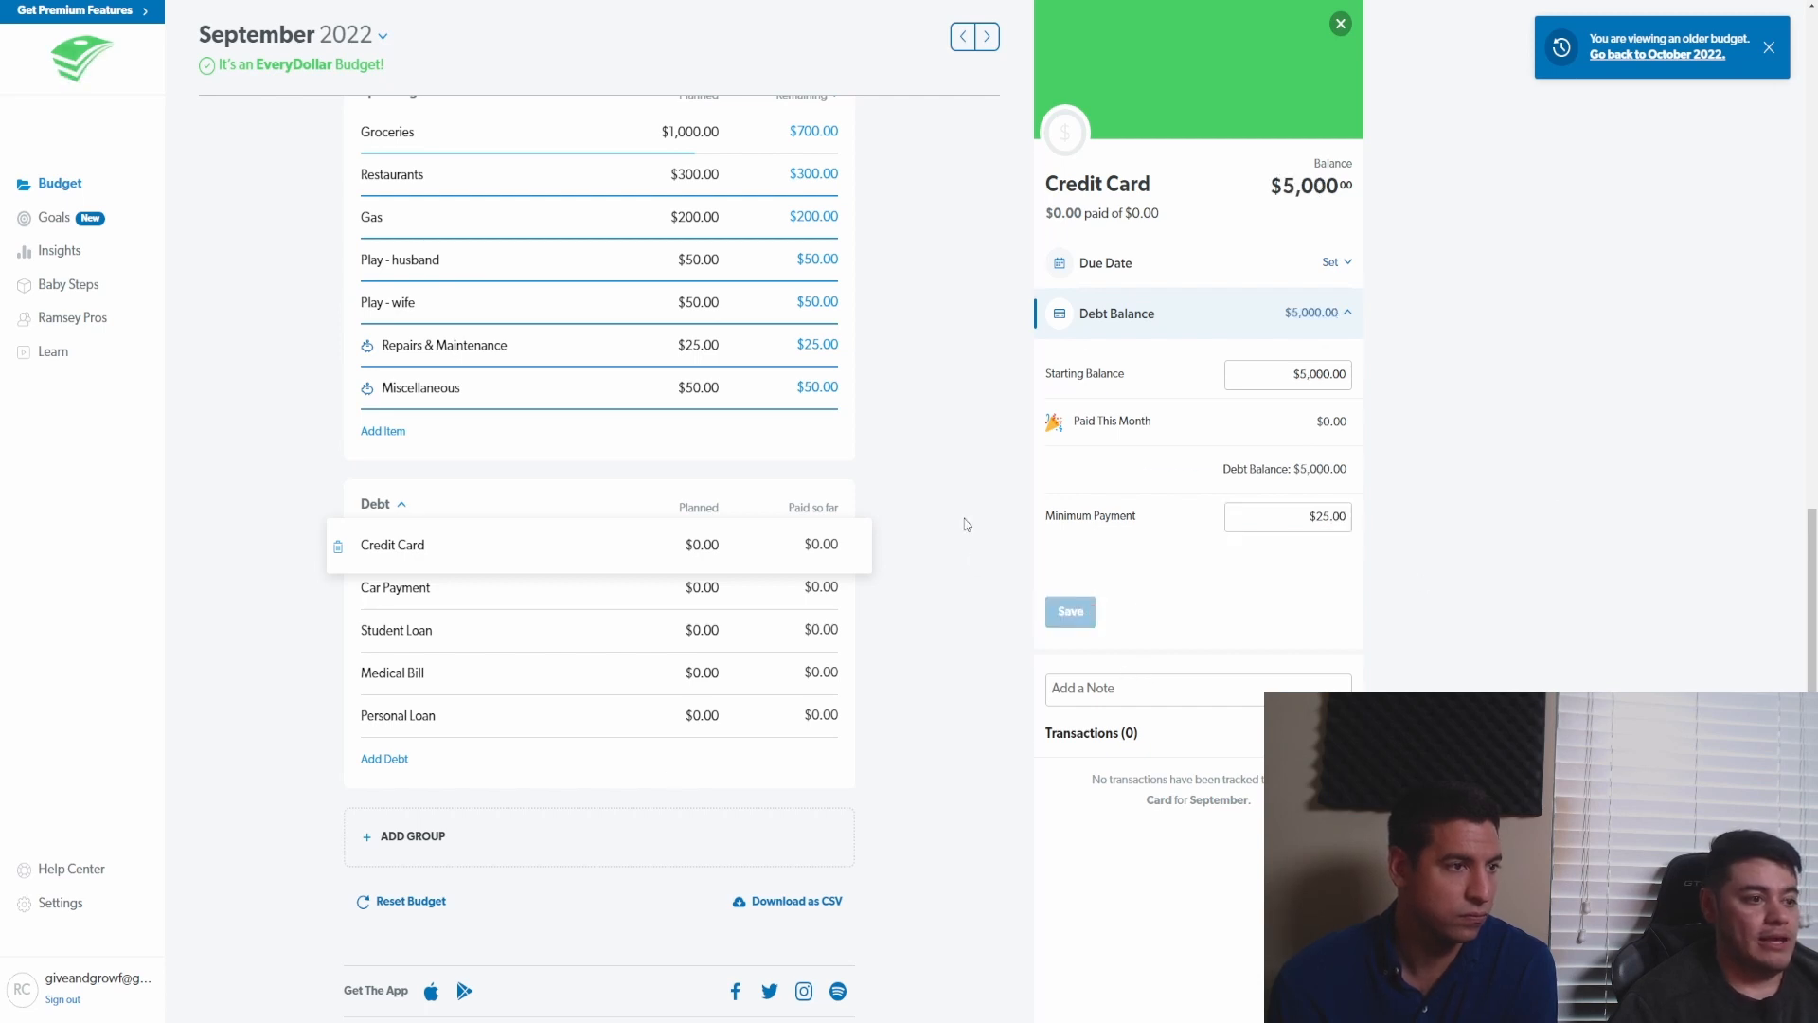
# - Set the planned amount for the Credit Card debt to $25
pyautogui.click(621, 542)
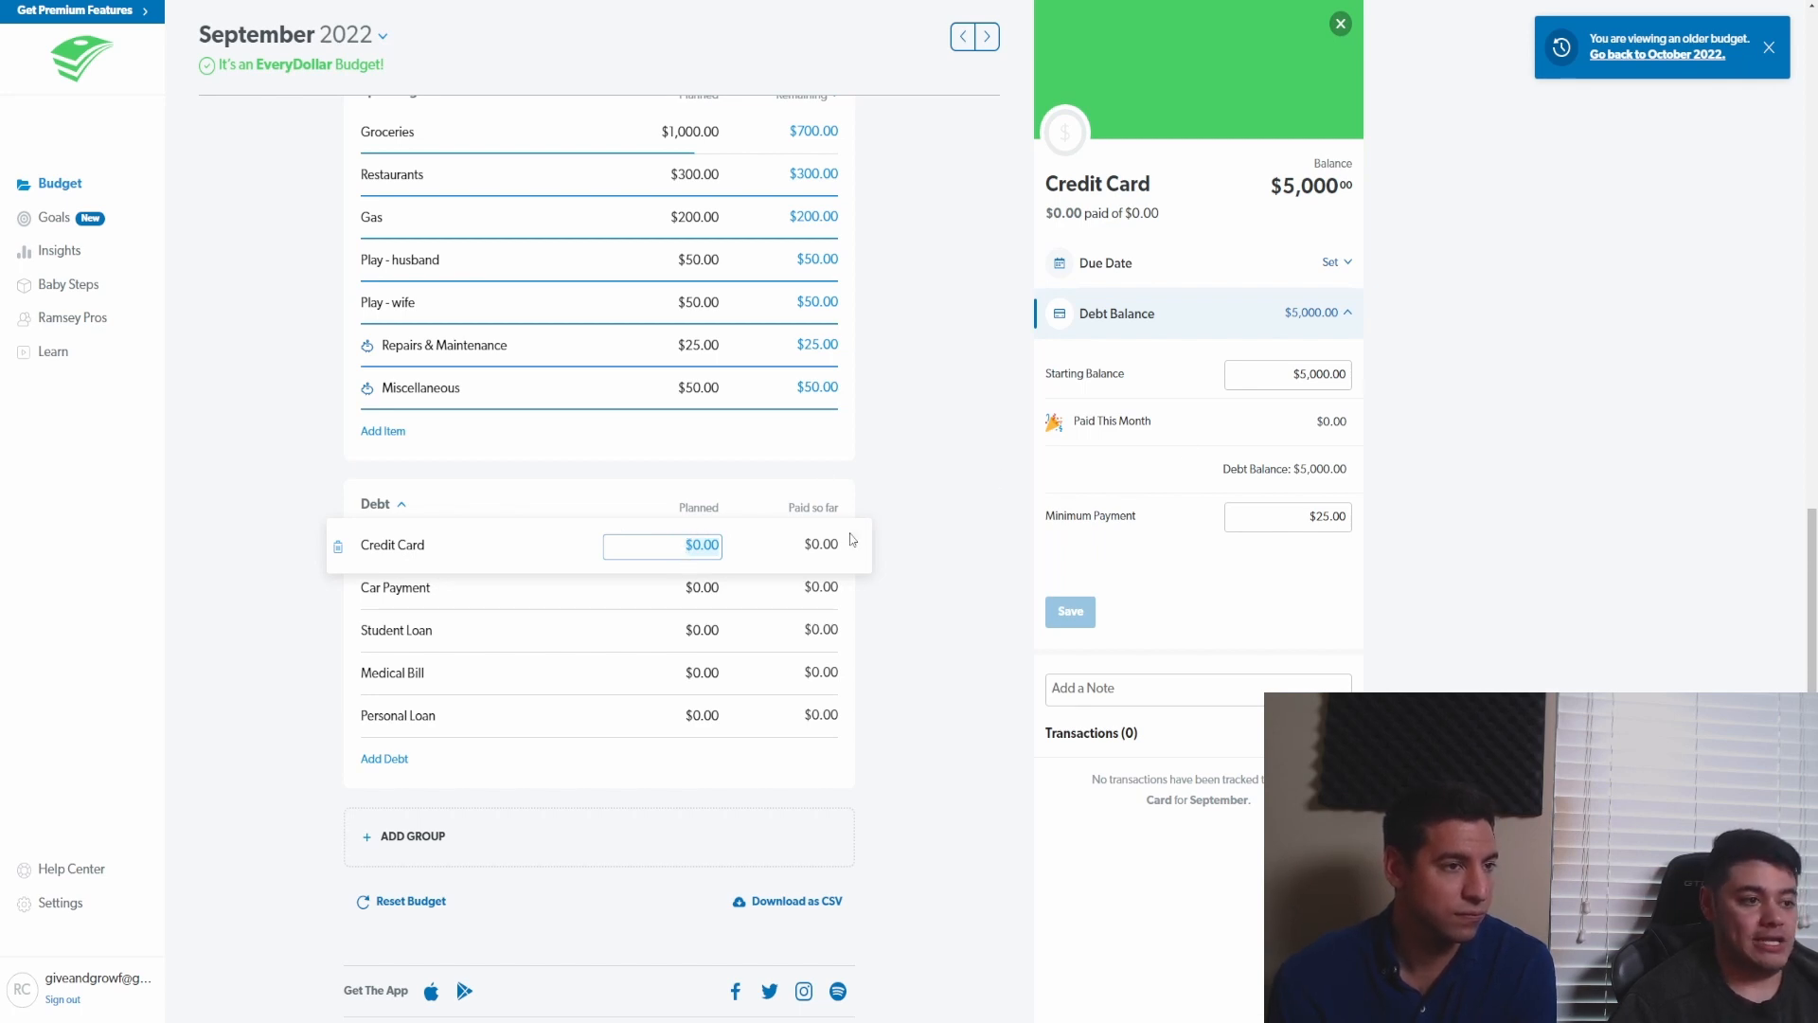
pyautogui.write('25')
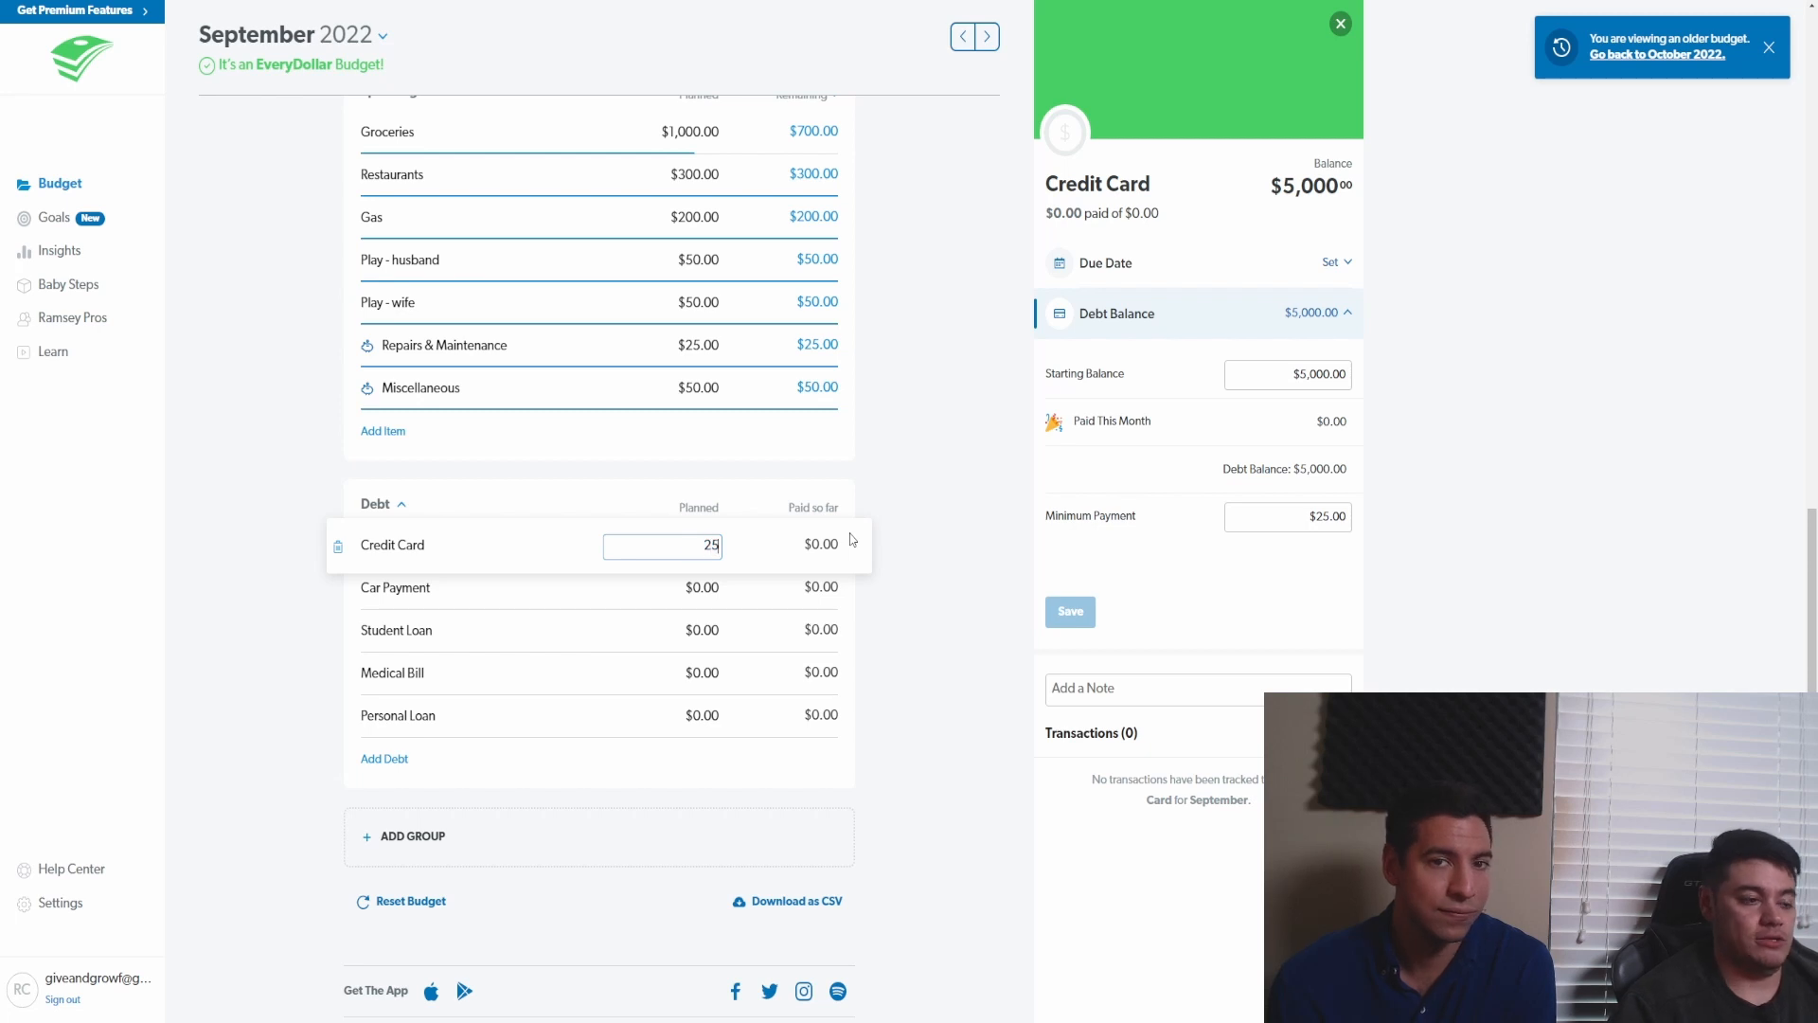
pyautogui.click(910, 574)
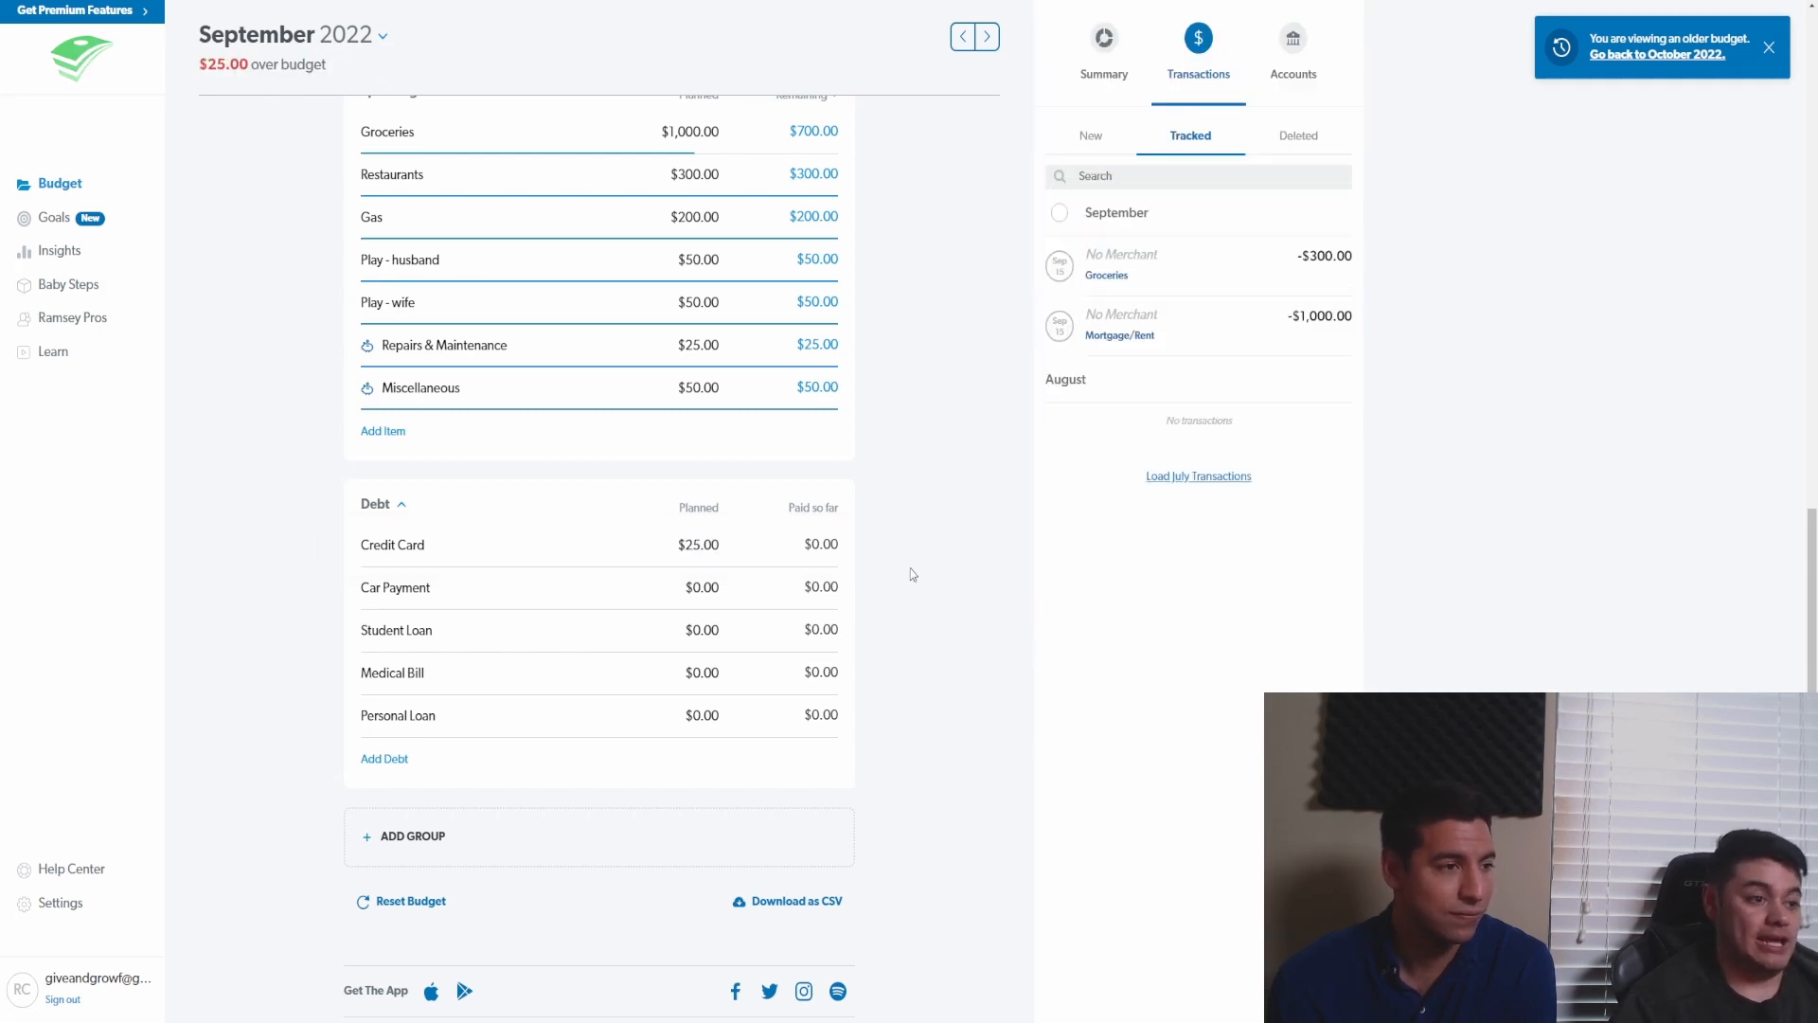
# - Set the Credit Card debt's due date to September 23, repeating every month, and collapse the due date calendar
pyautogui.click(711, 552)
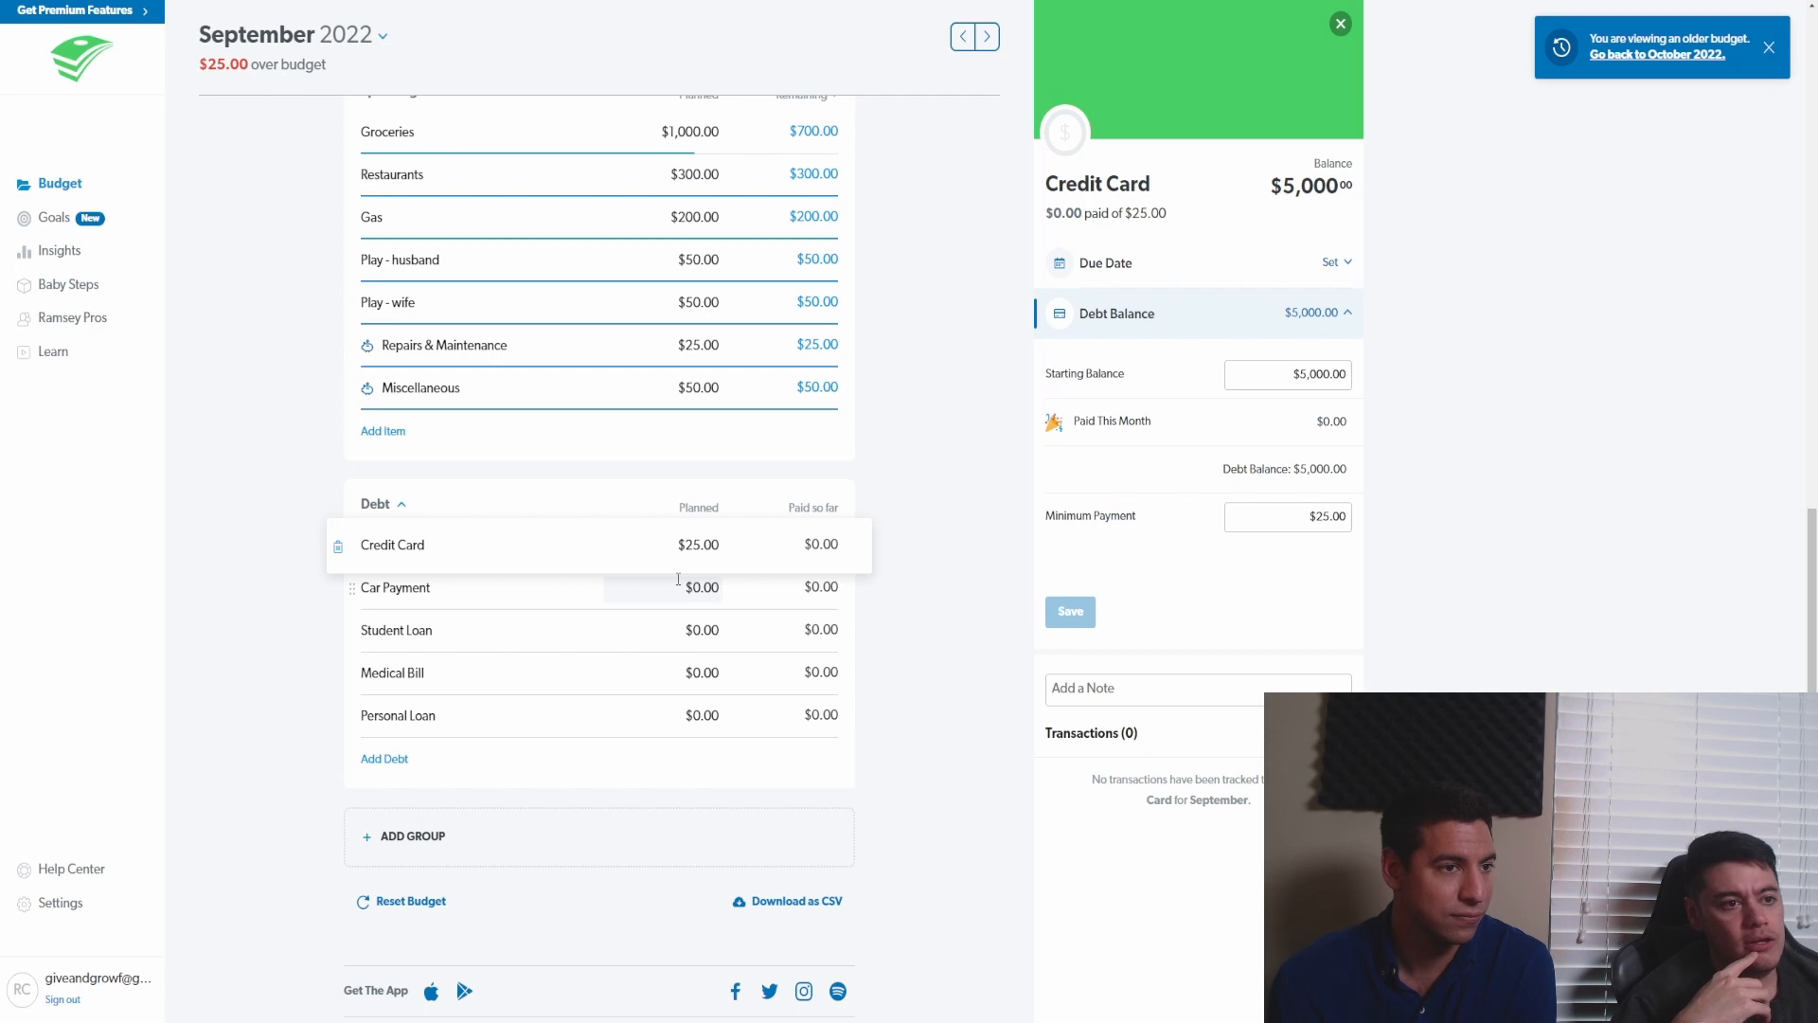
pyautogui.click(1291, 275)
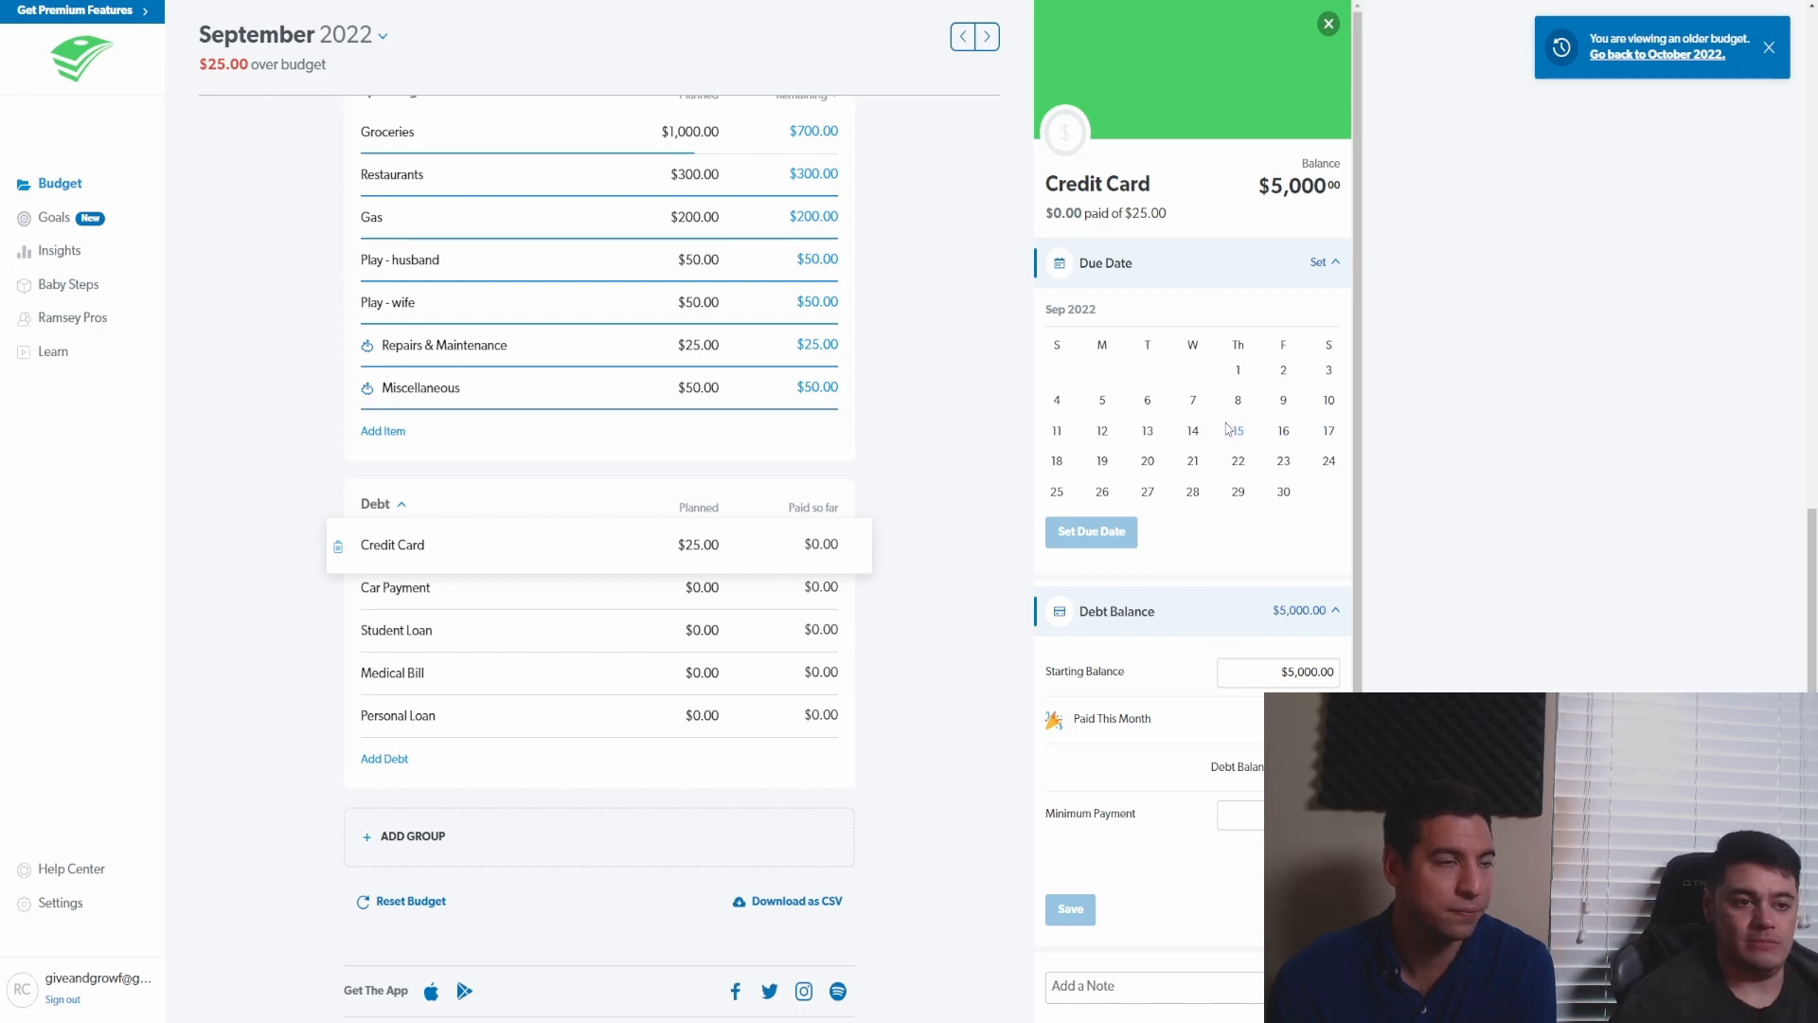
pyautogui.click(1280, 462)
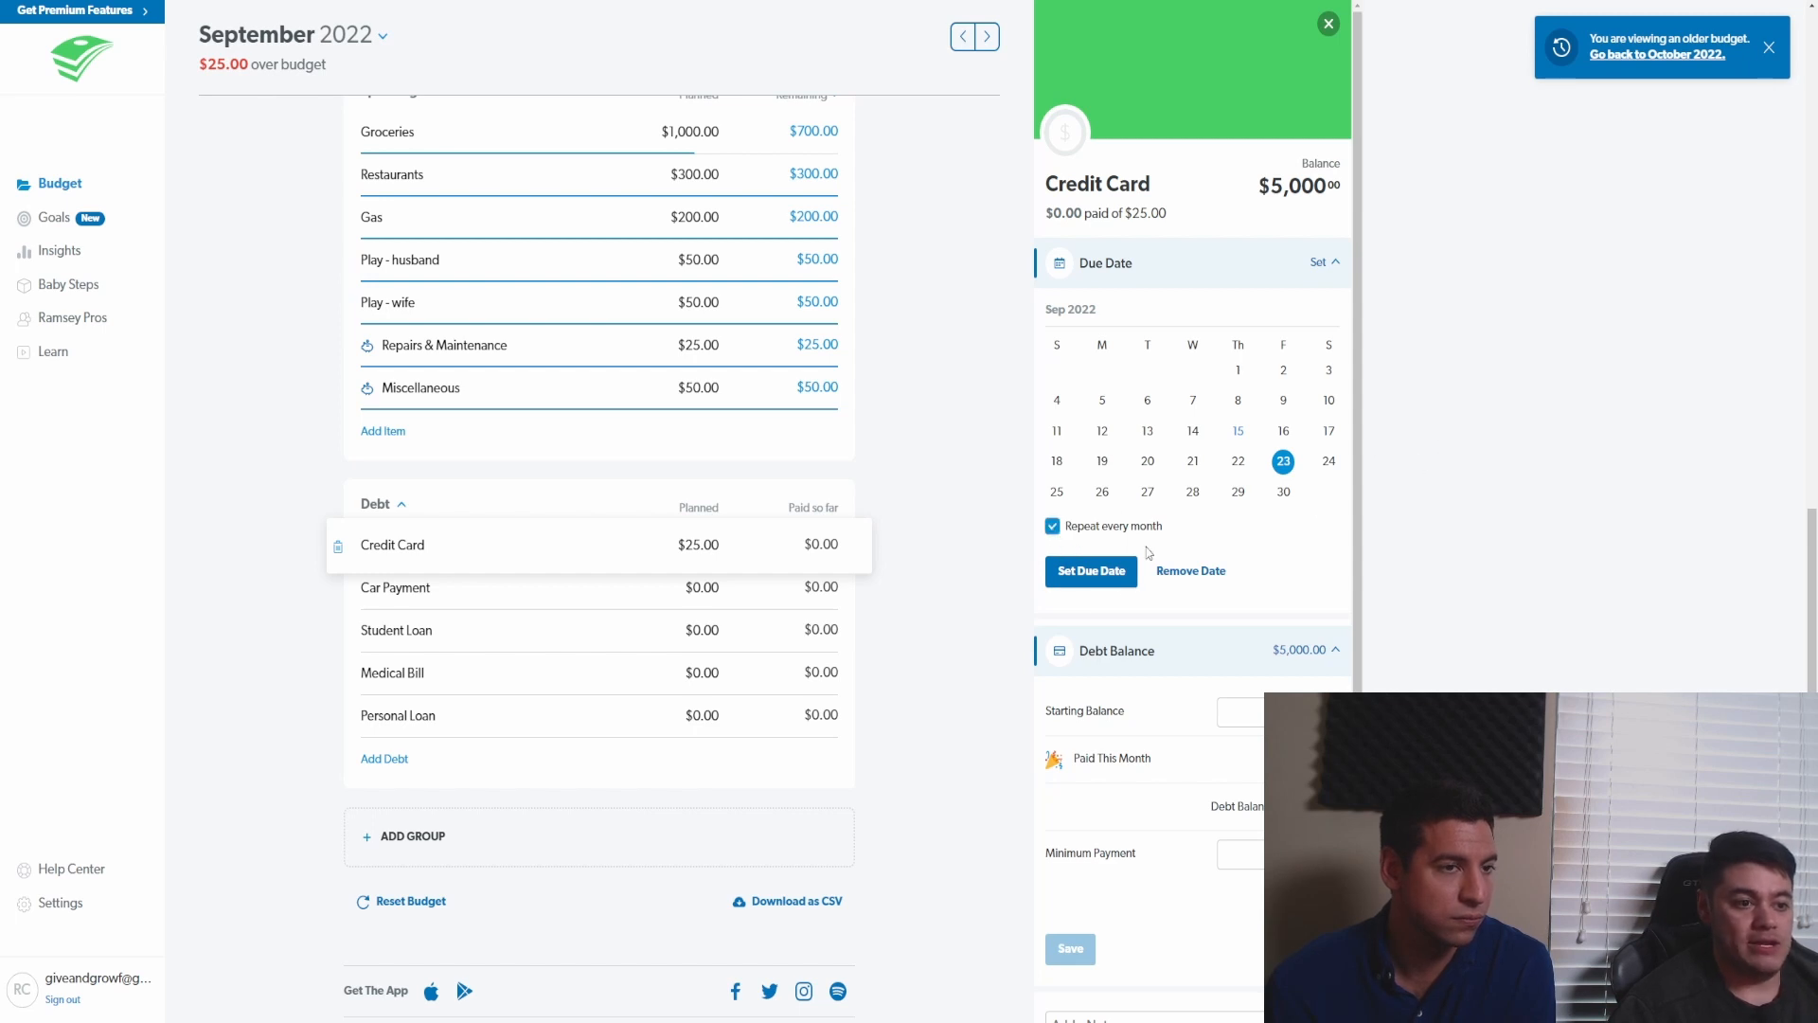
pyautogui.click(1118, 571)
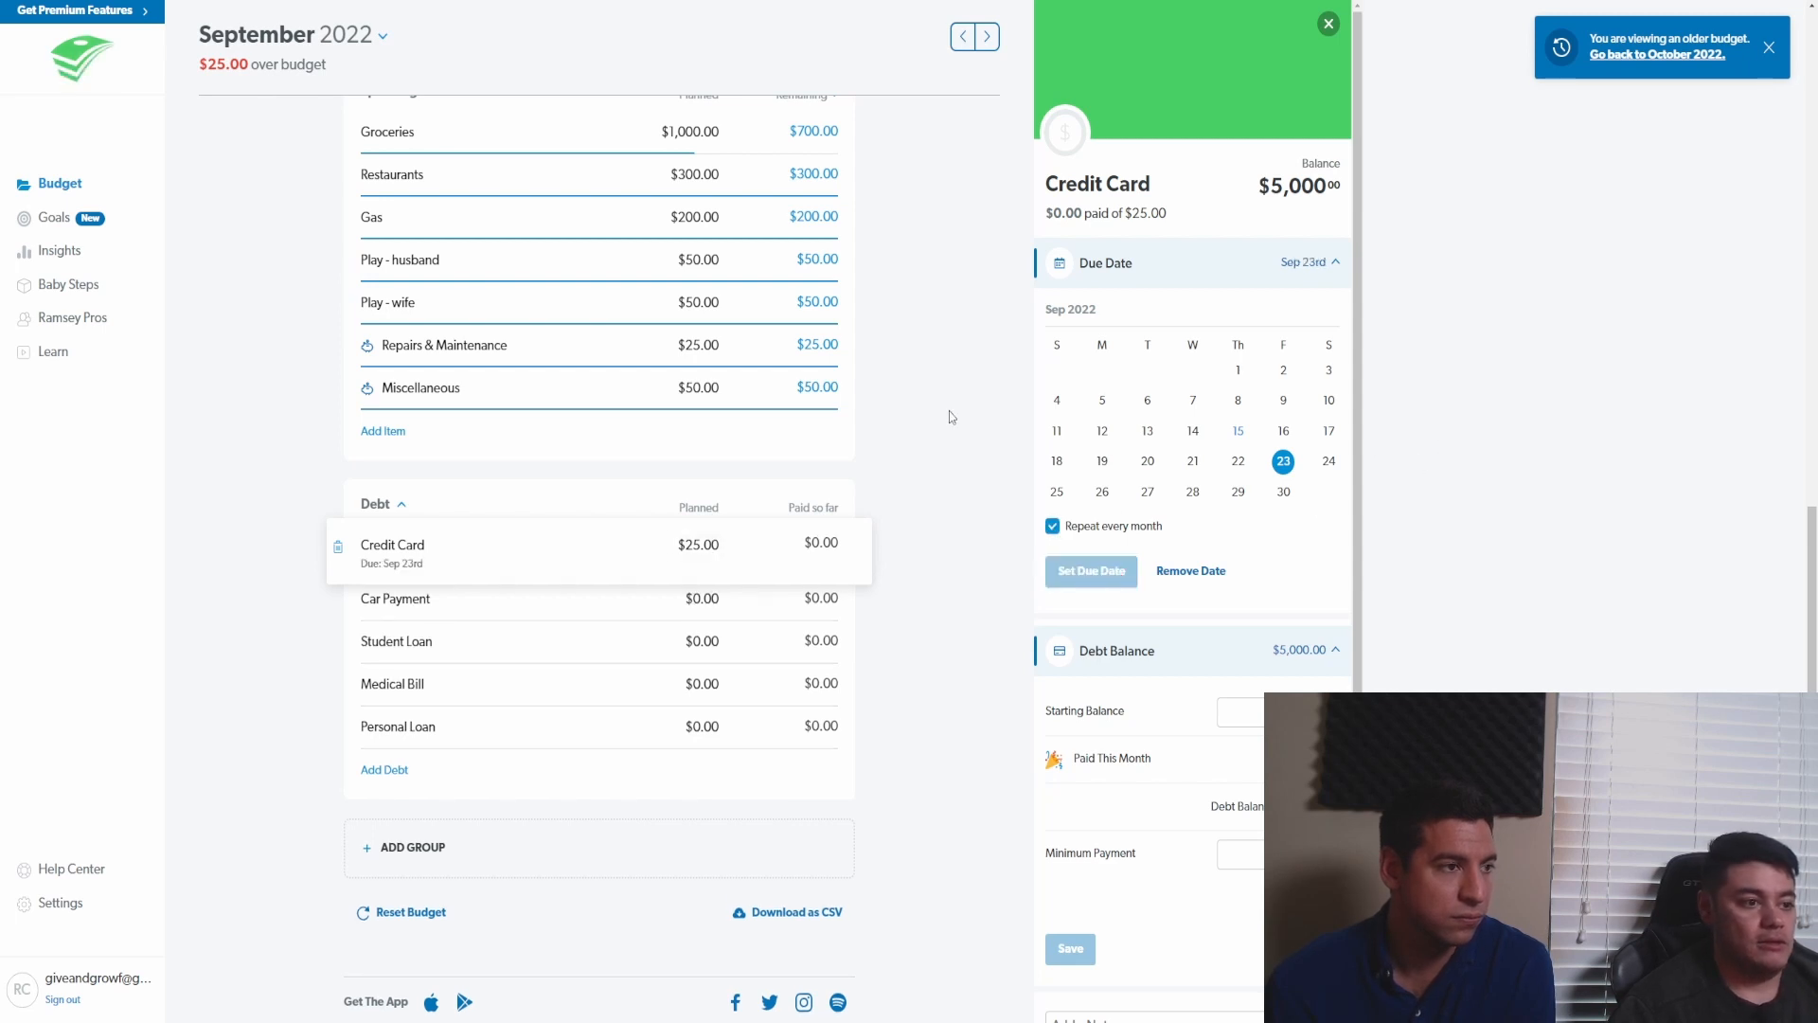
pyautogui.click(1305, 266)
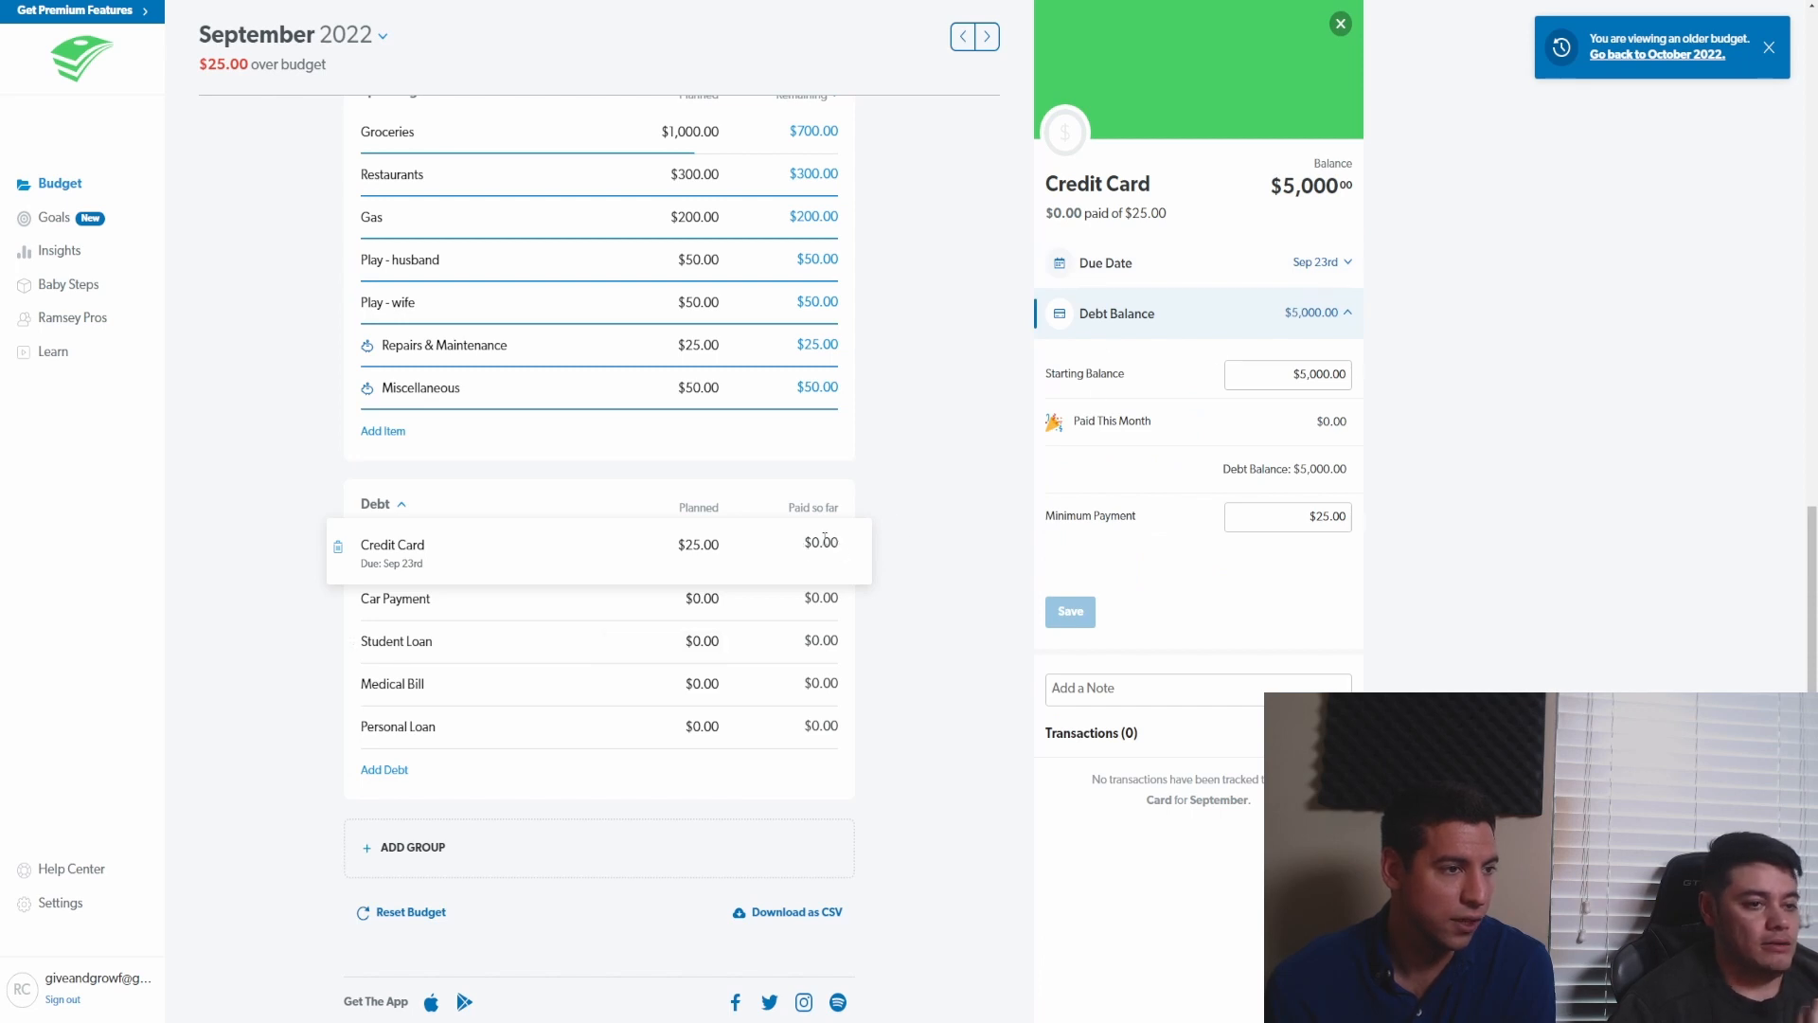
# - Set the Car Payment debt's due date to September 23 without monthly repetition
pyautogui.click(705, 597)
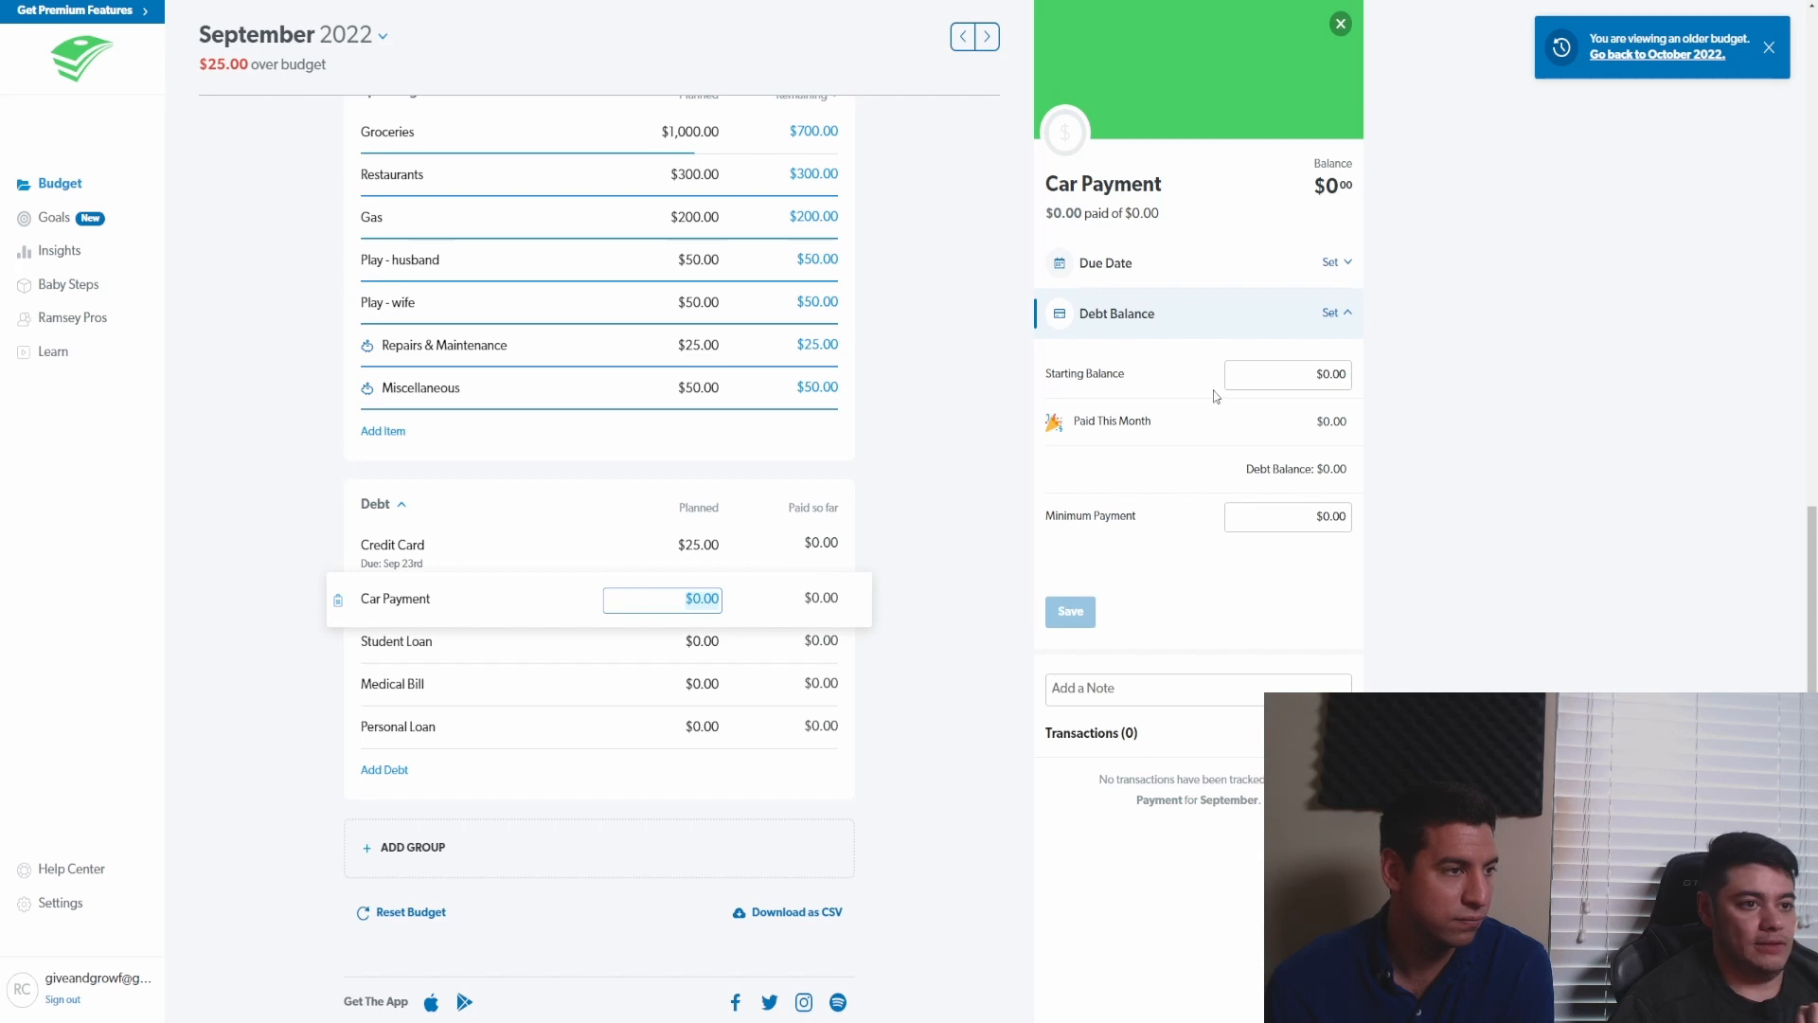
pyautogui.click(1323, 284)
pyautogui.click(1281, 461)
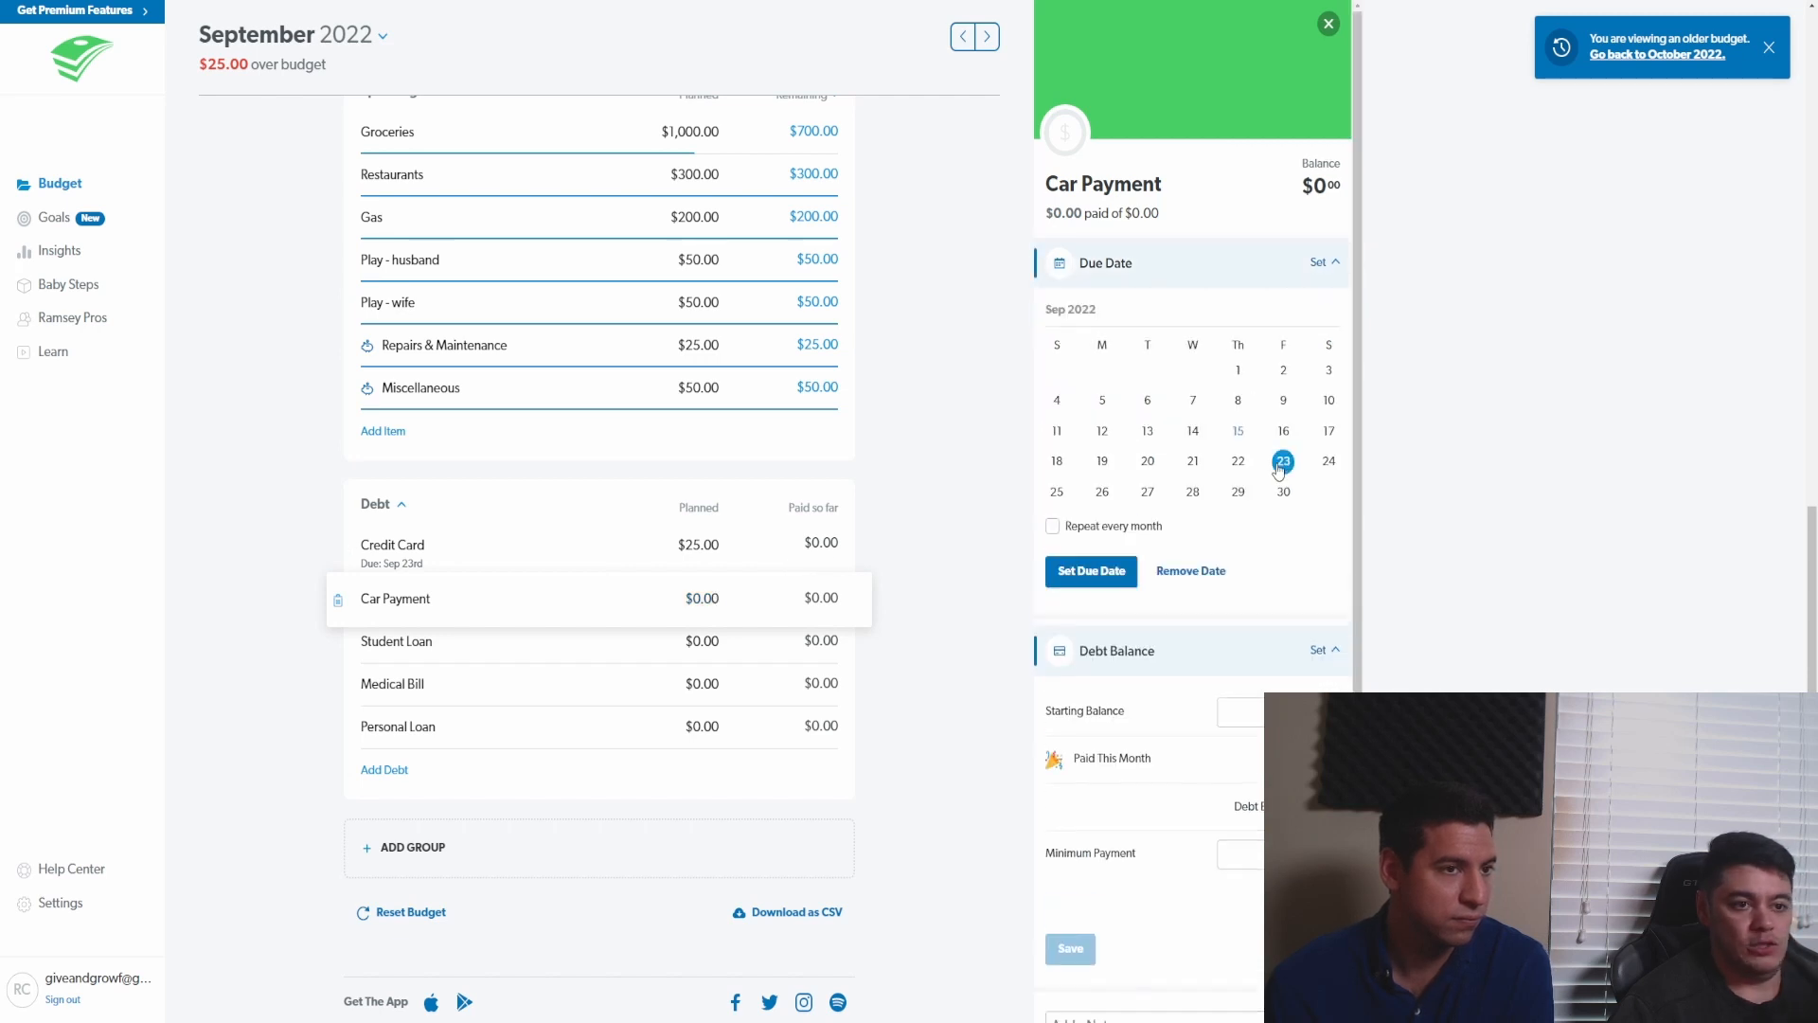
pyautogui.click(1108, 568)
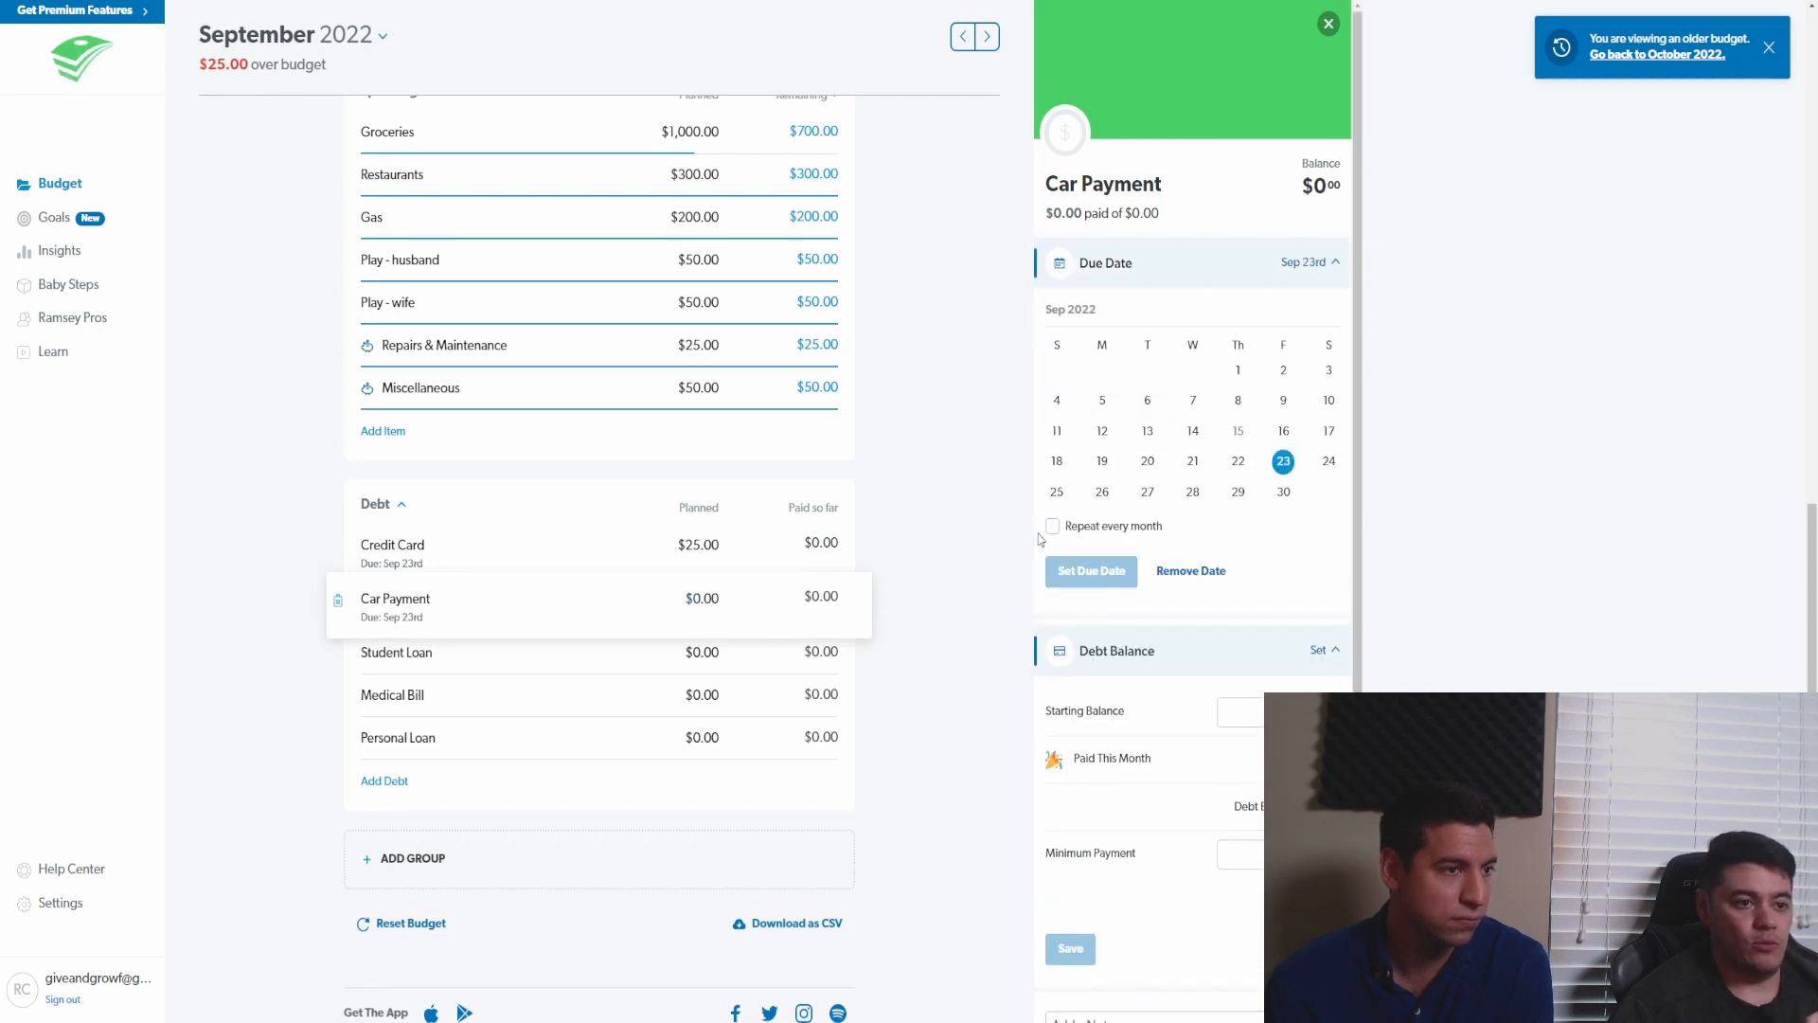
pyautogui.click(1290, 712)
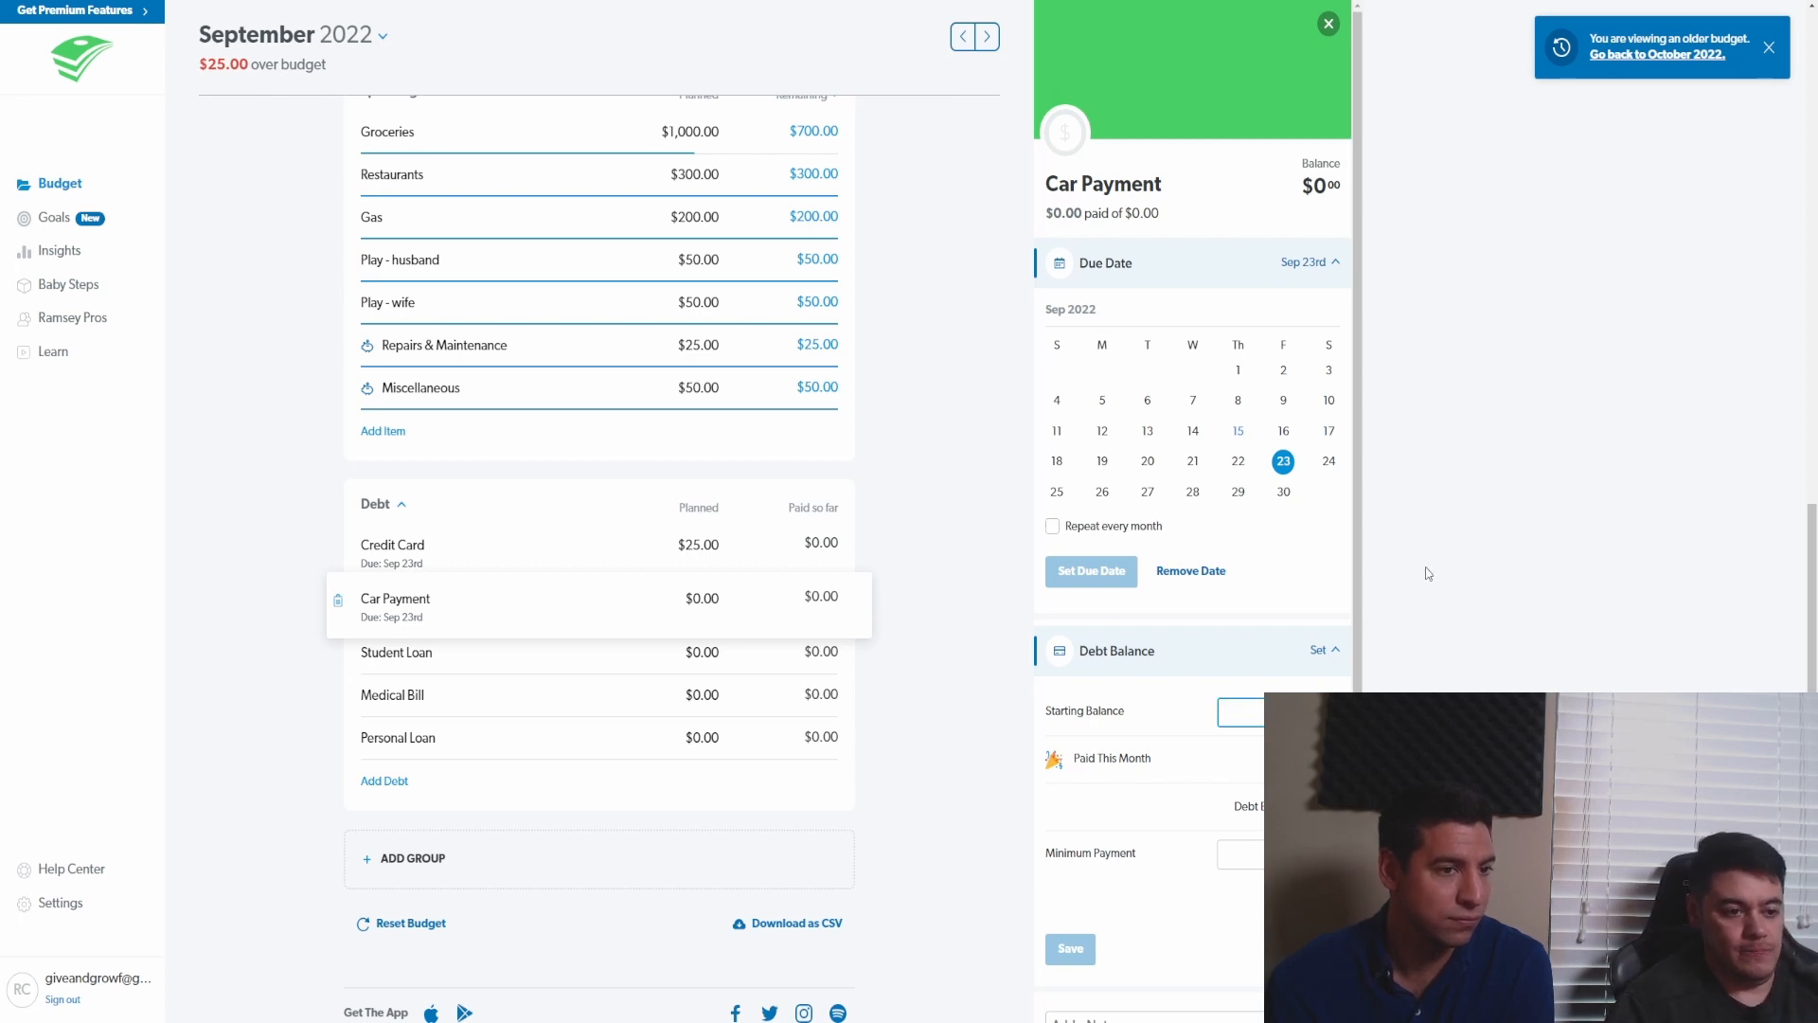
pyautogui.write('1')
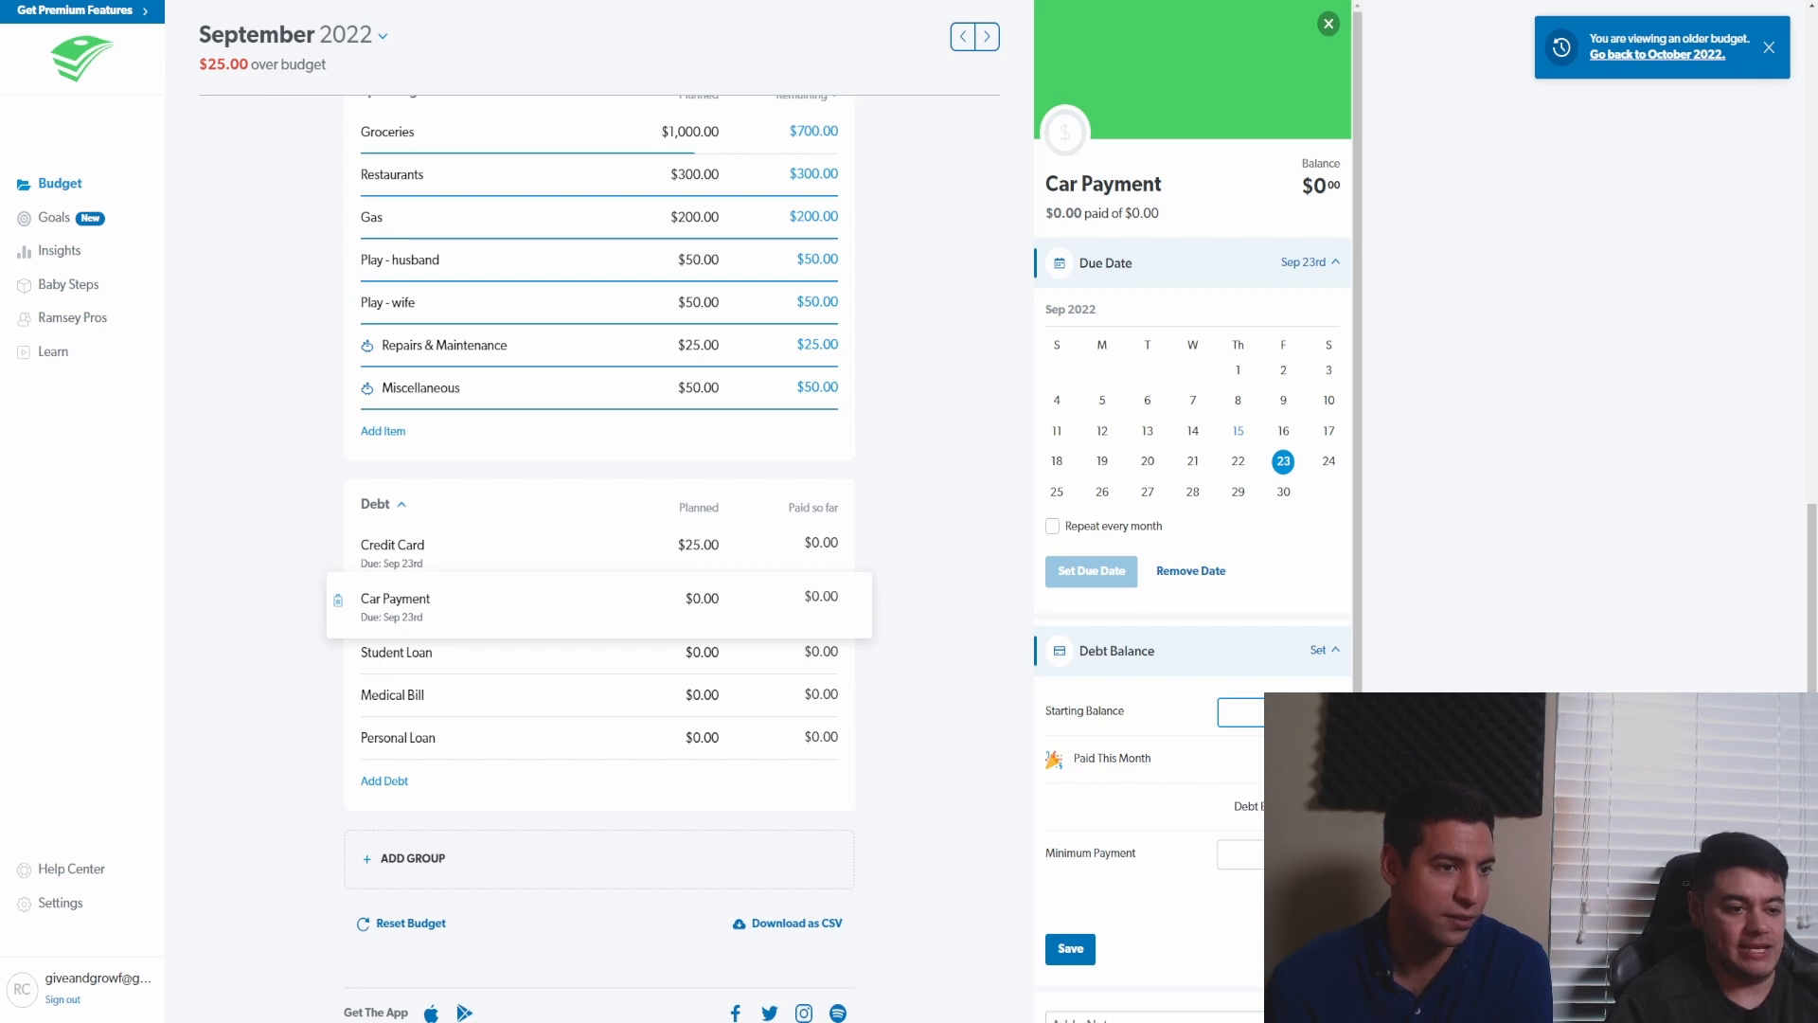
pyautogui.click(1279, 854)
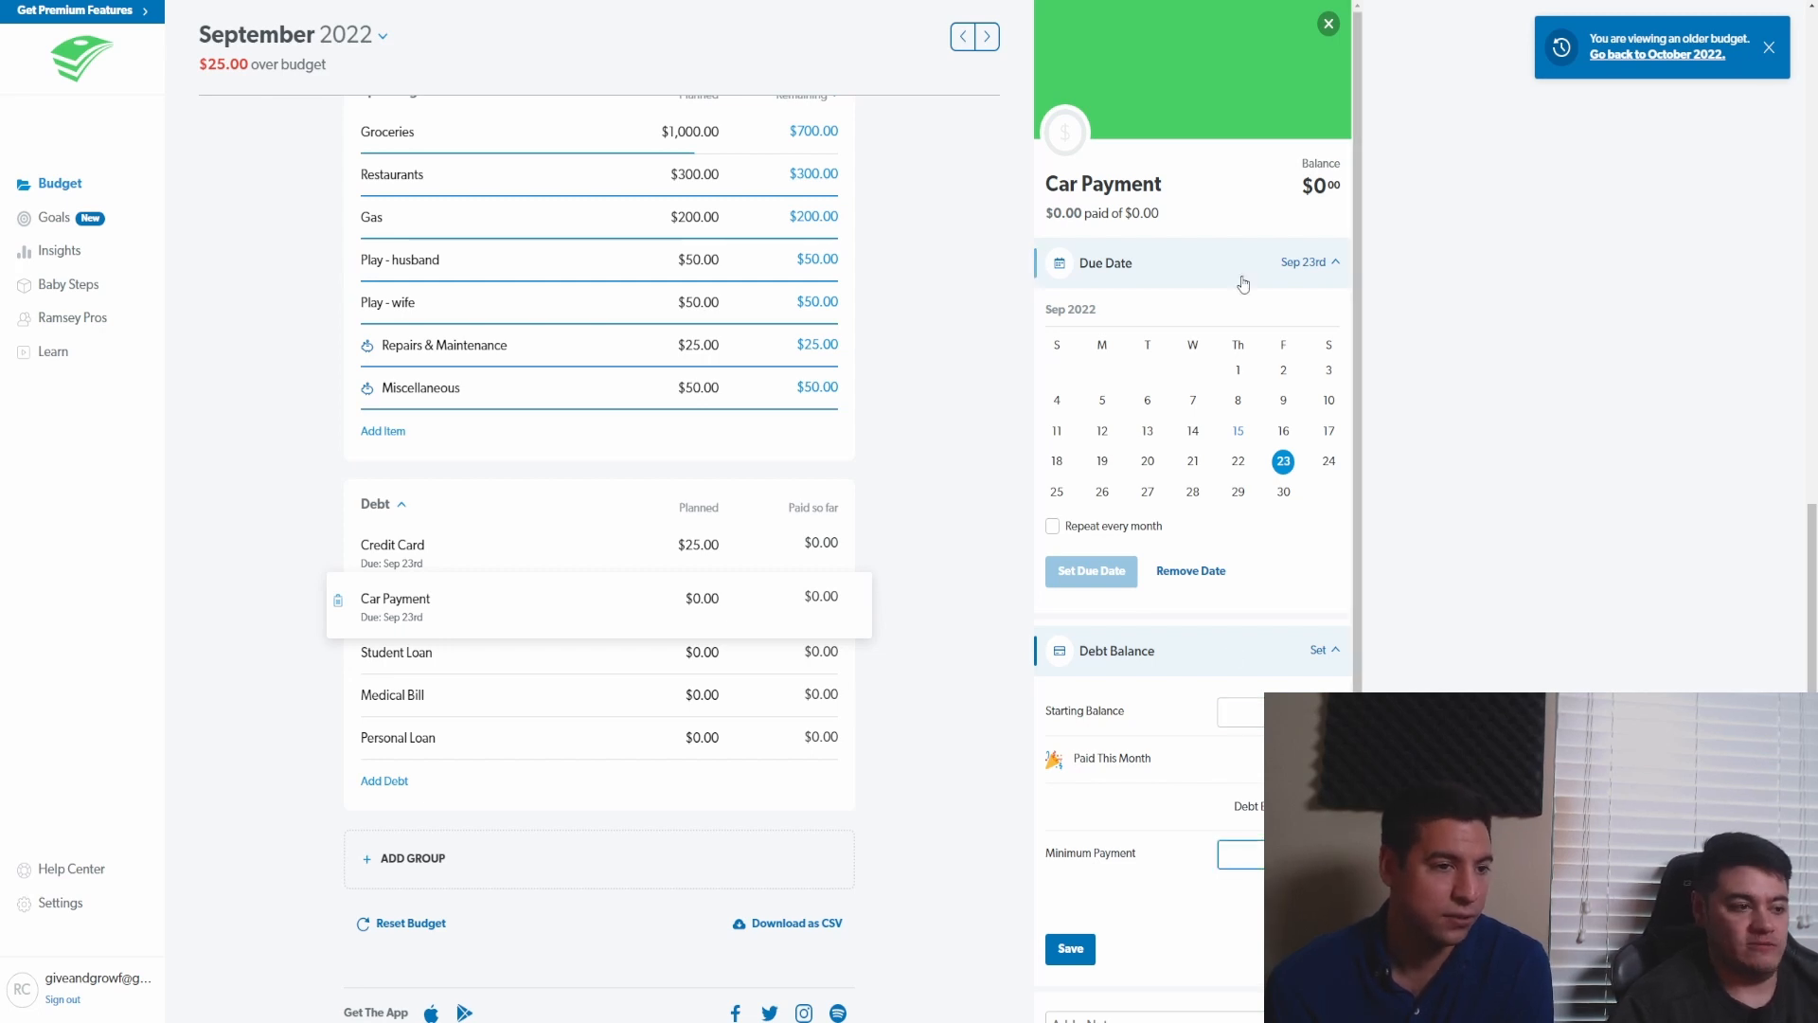
pyautogui.click(936, 642)
# - Set the planned amount for the Car Payment debt to $250
pyautogui.click(671, 599)
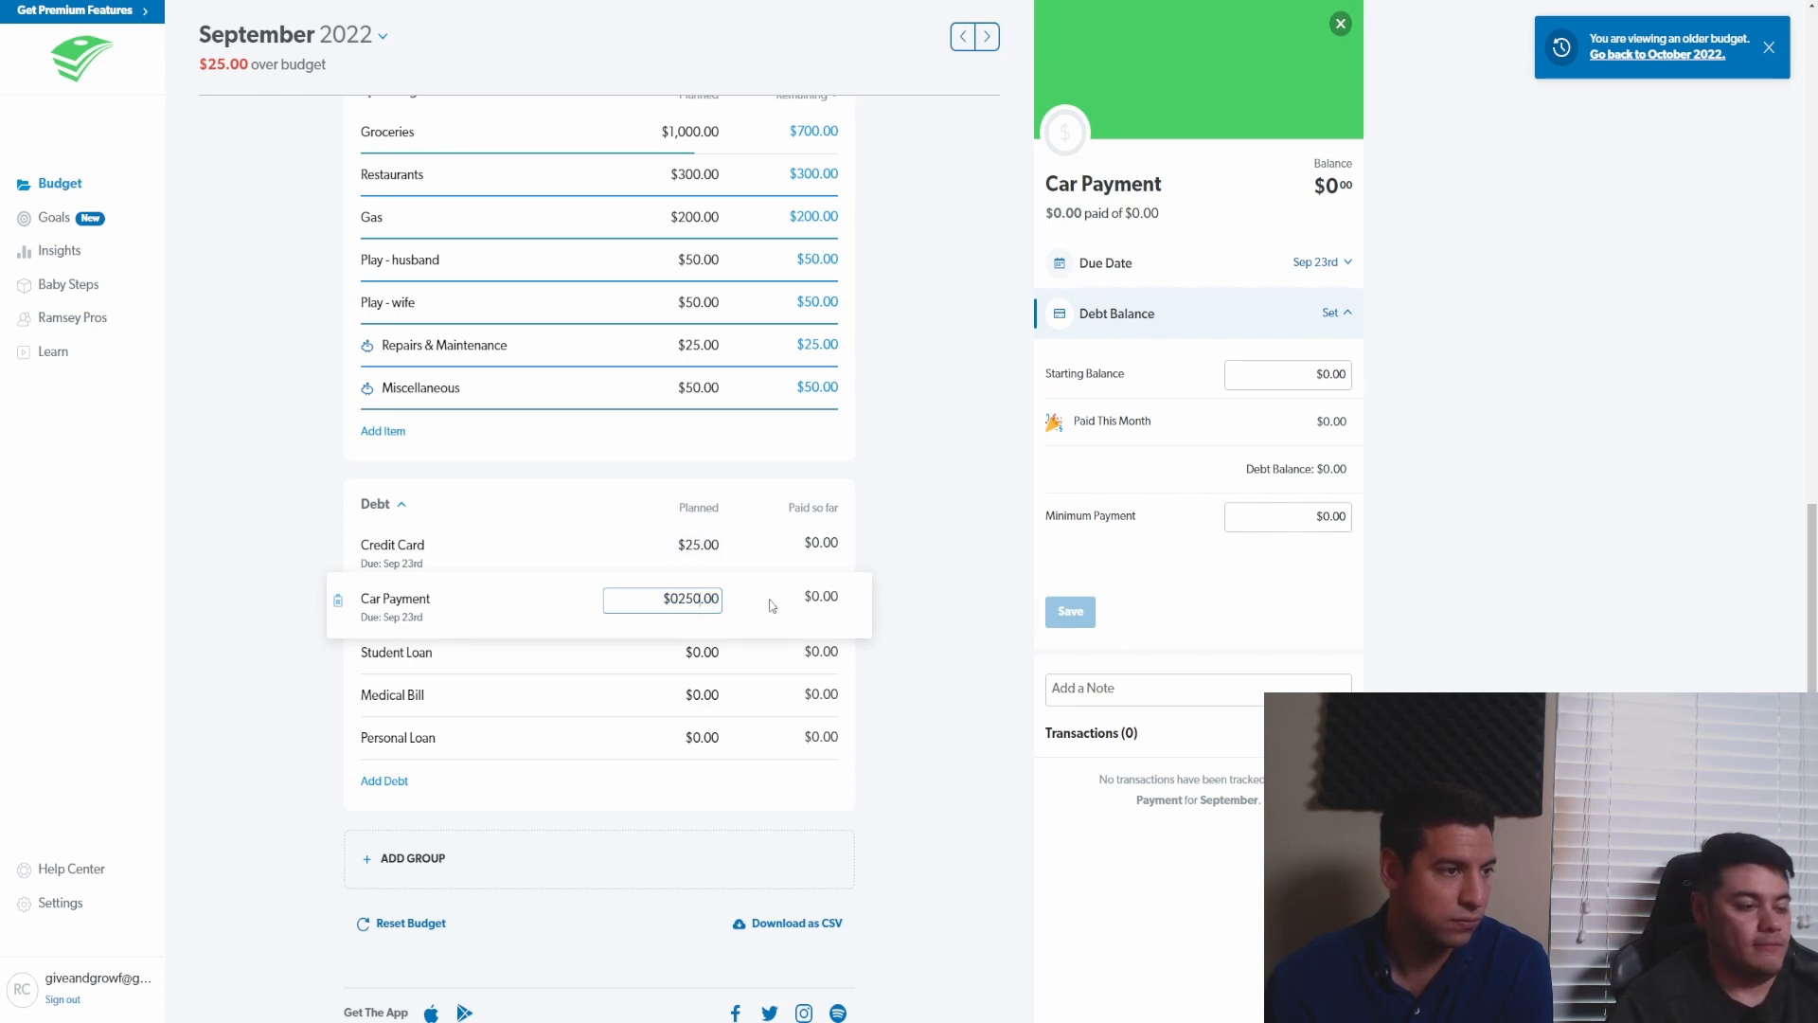
pyautogui.press('BackSpace')
pyautogui.press('BackSpace')
pyautogui.press('BackSpace')
pyautogui.press('BackSpace')
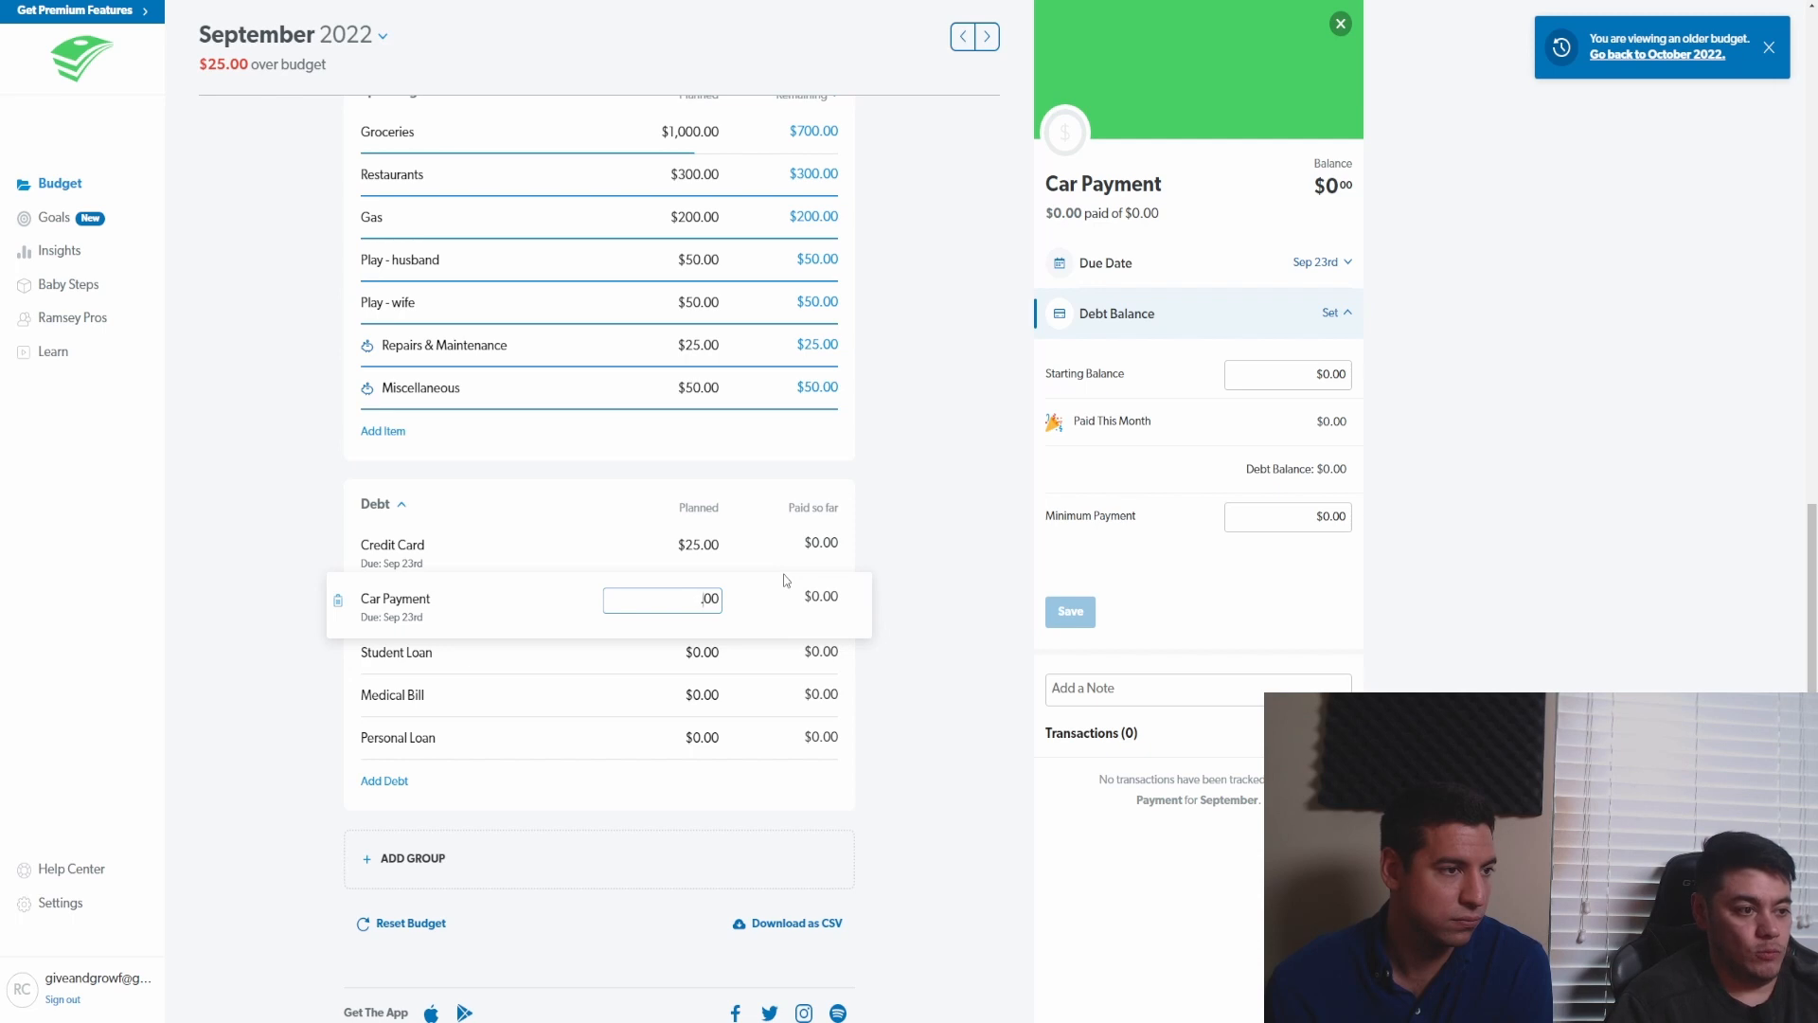
pyautogui.write('250')
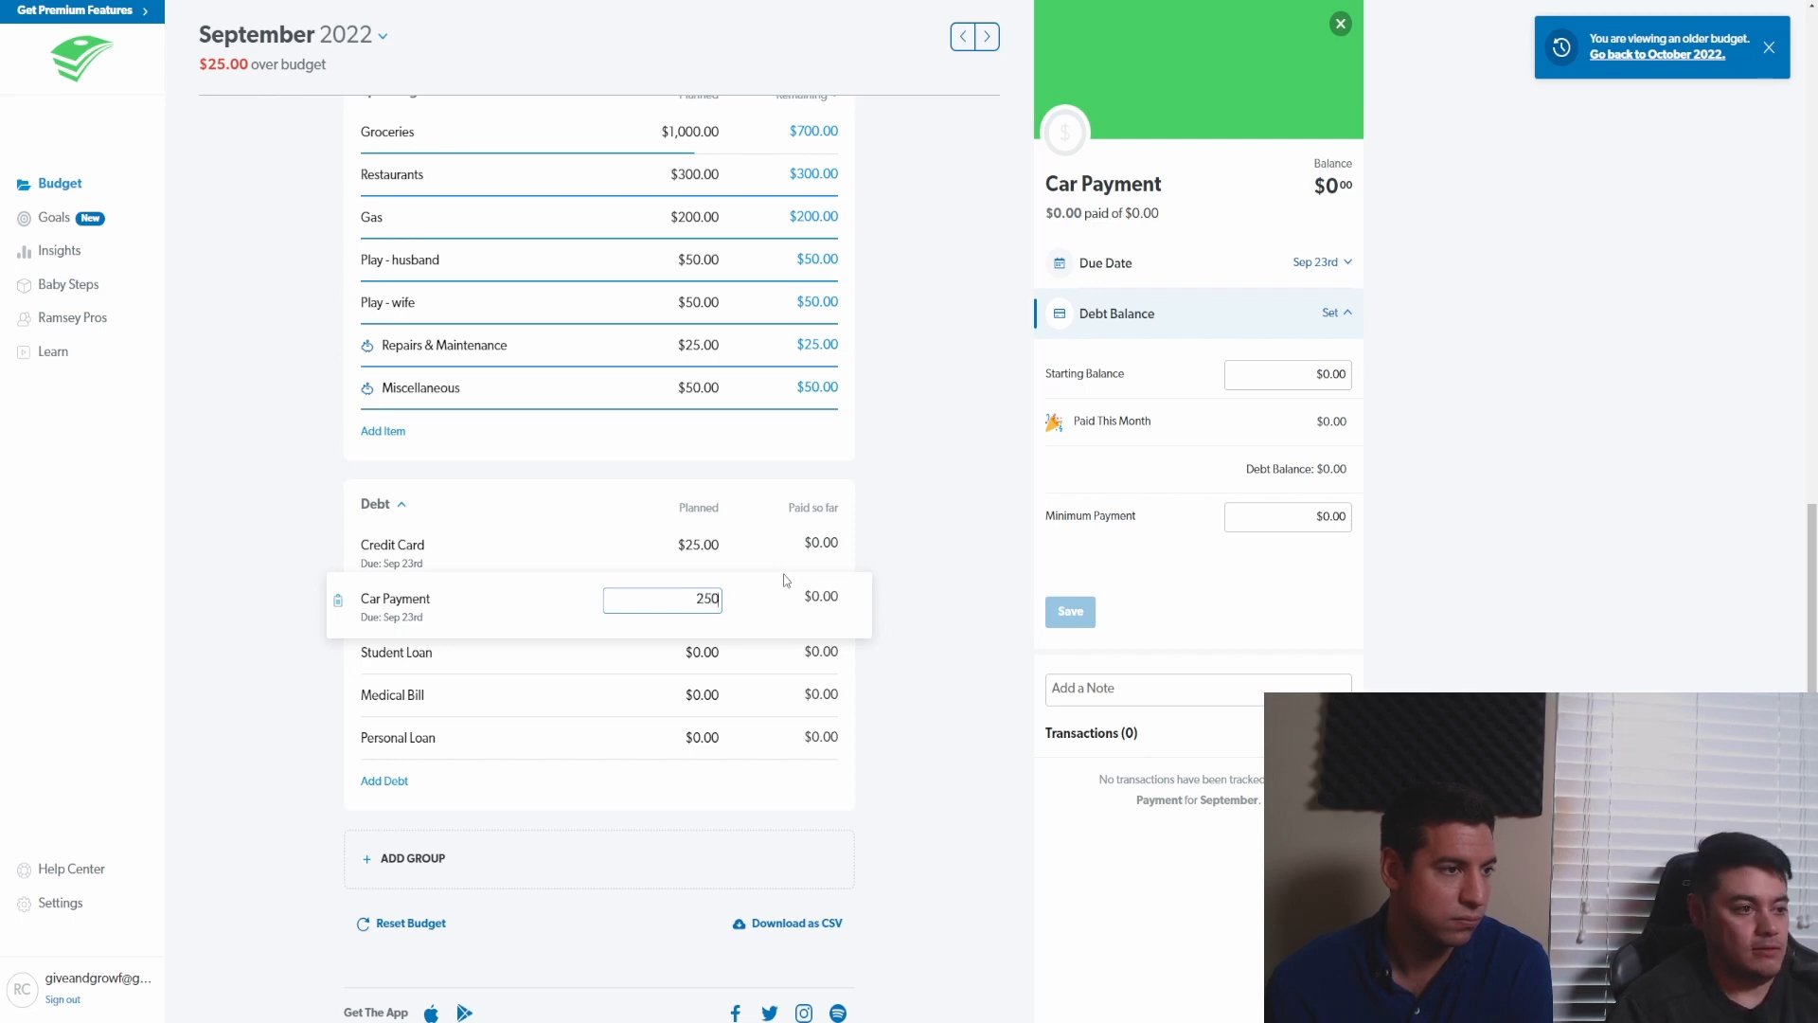
pyautogui.click(910, 573)
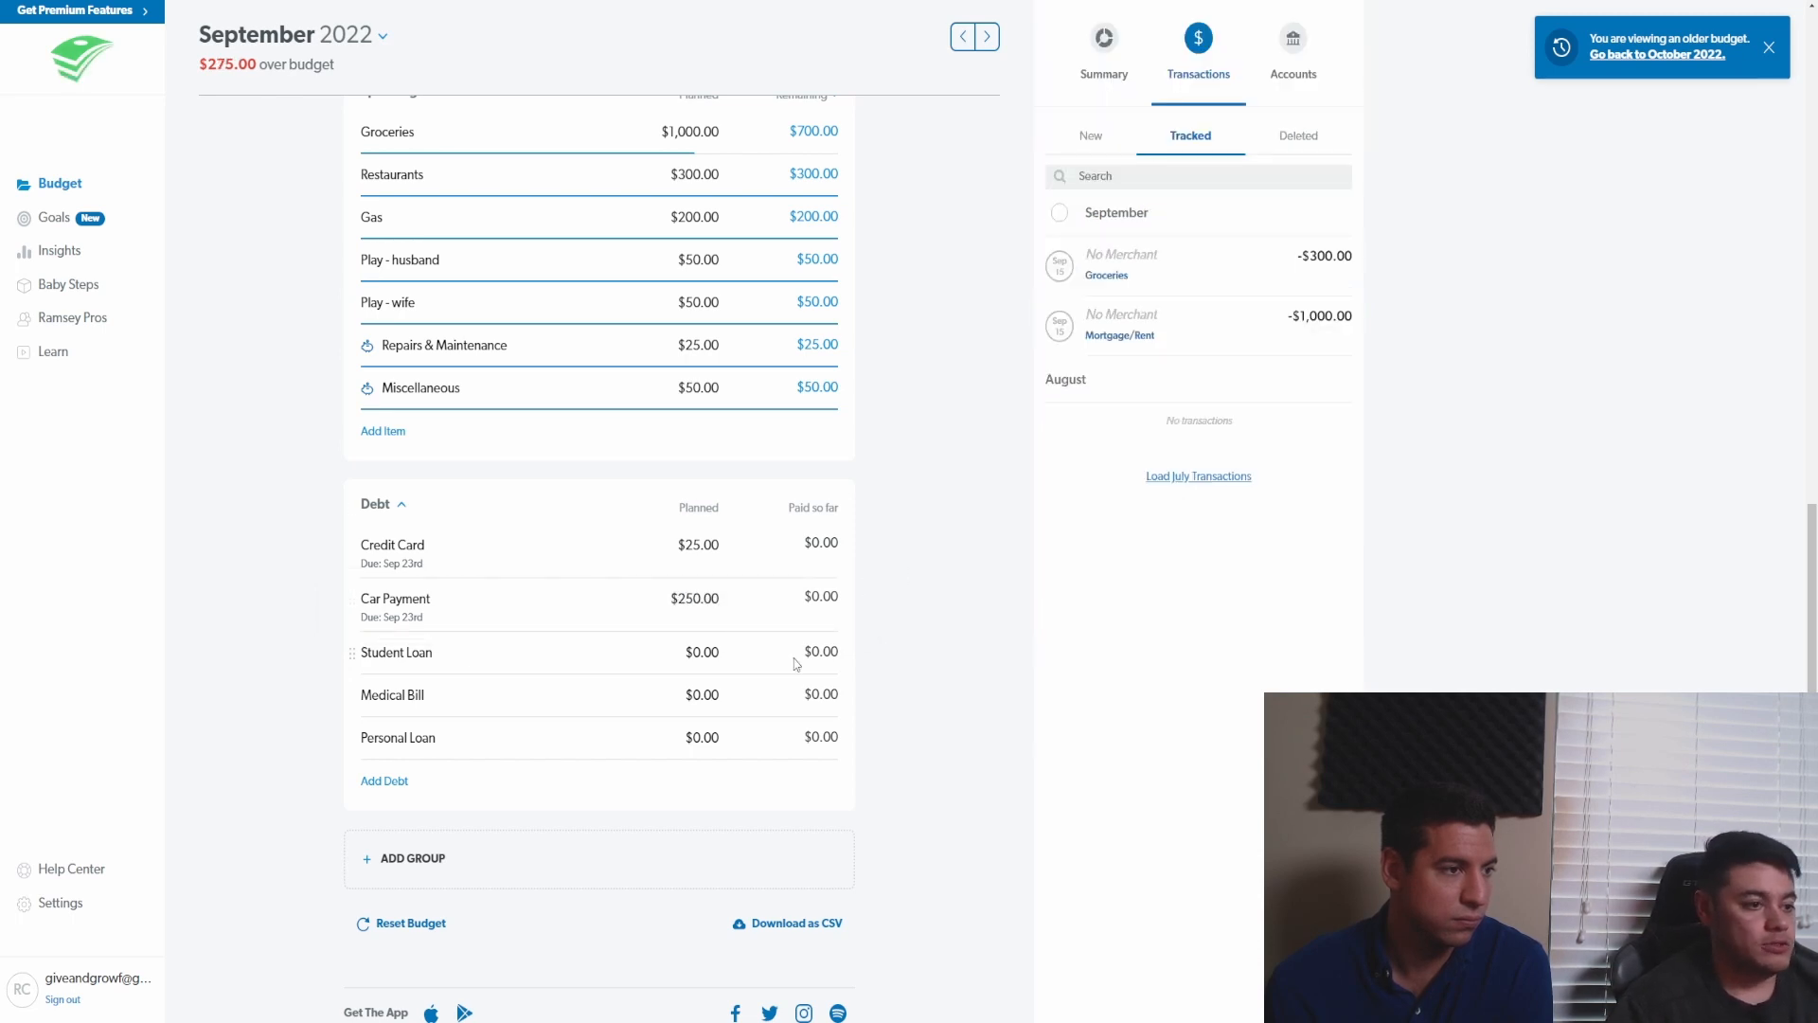
# - Enter a $10,000 starting balance and a $250 minimum payment for the Car Payment debt, and save the debt balance
pyautogui.click(750, 610)
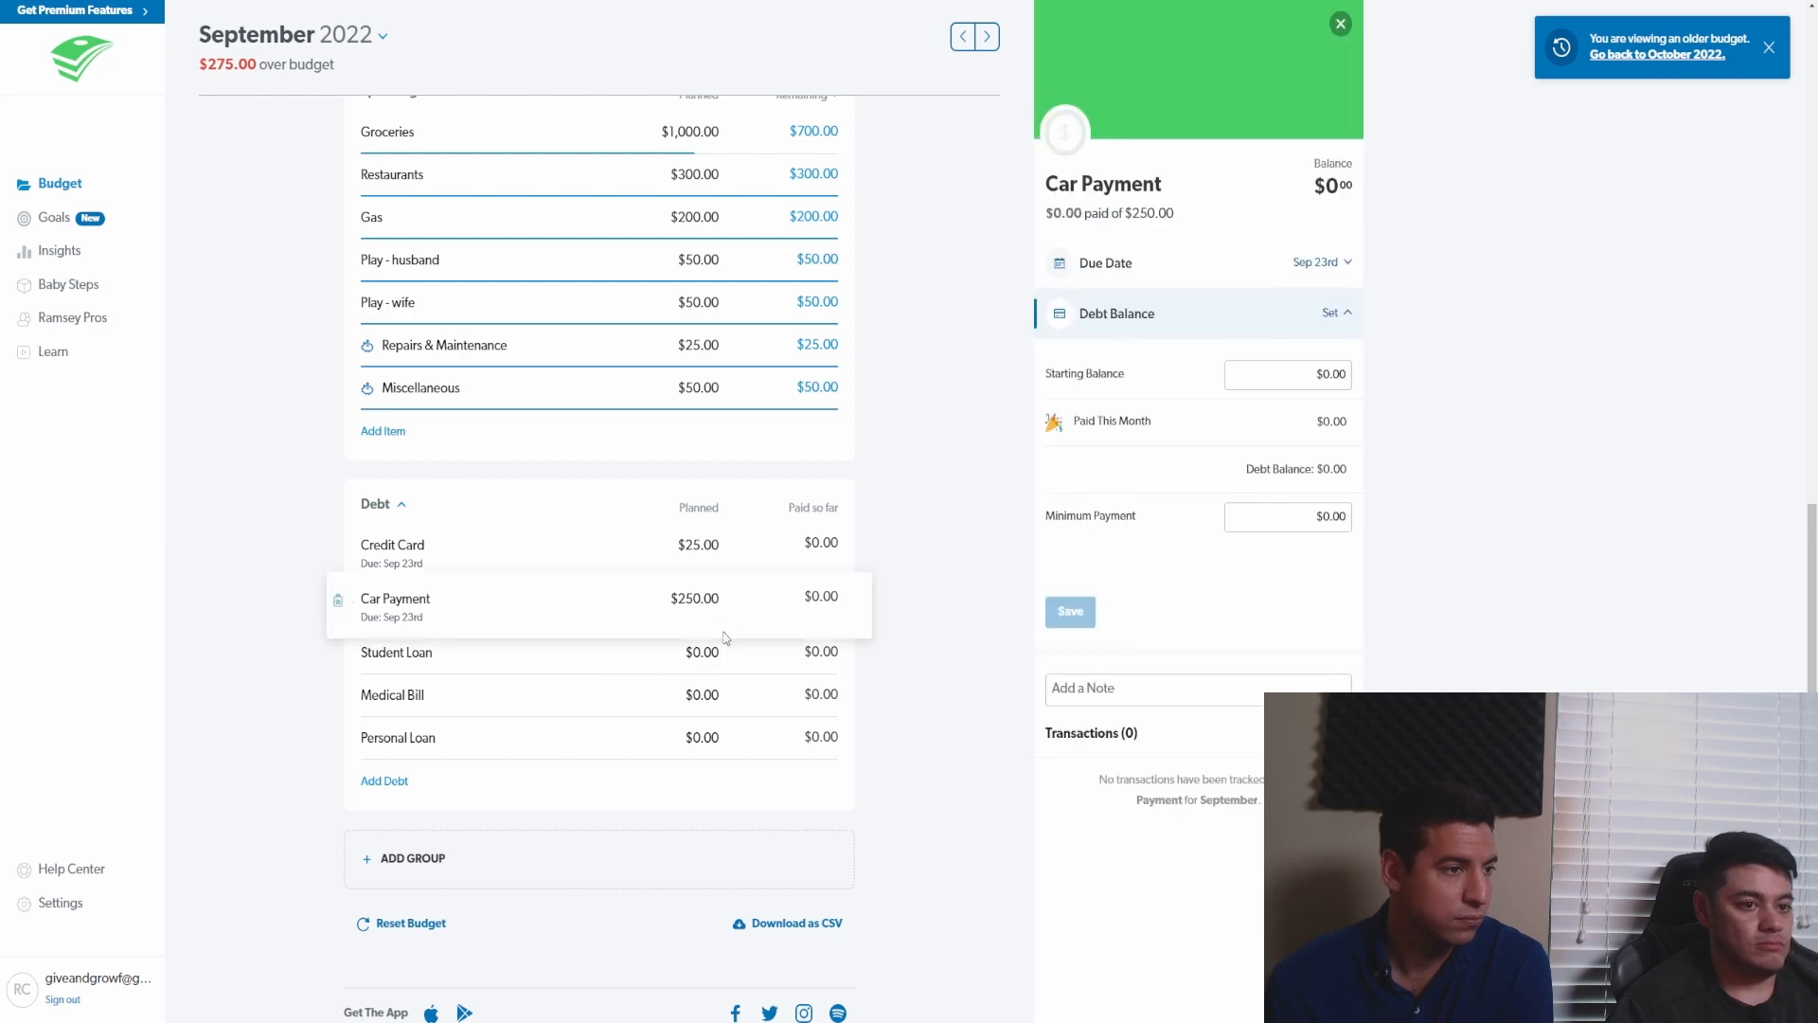
pyautogui.click(548, 547)
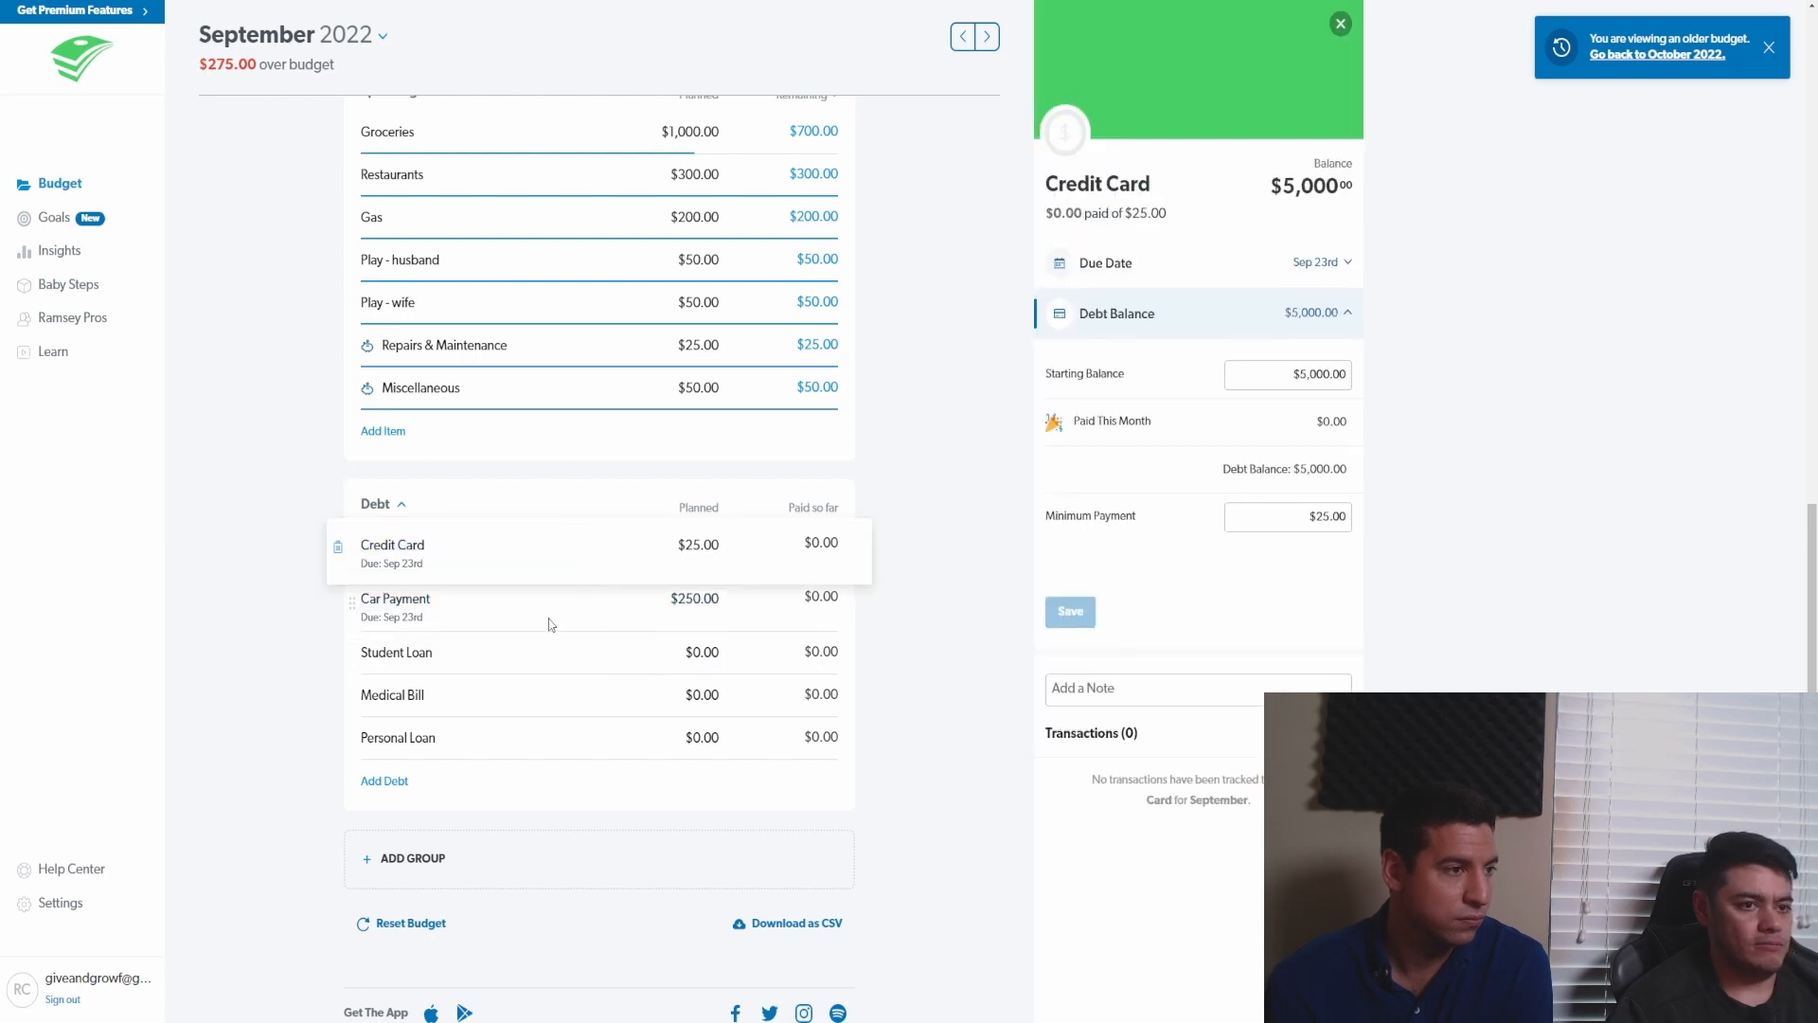
pyautogui.click(551, 624)
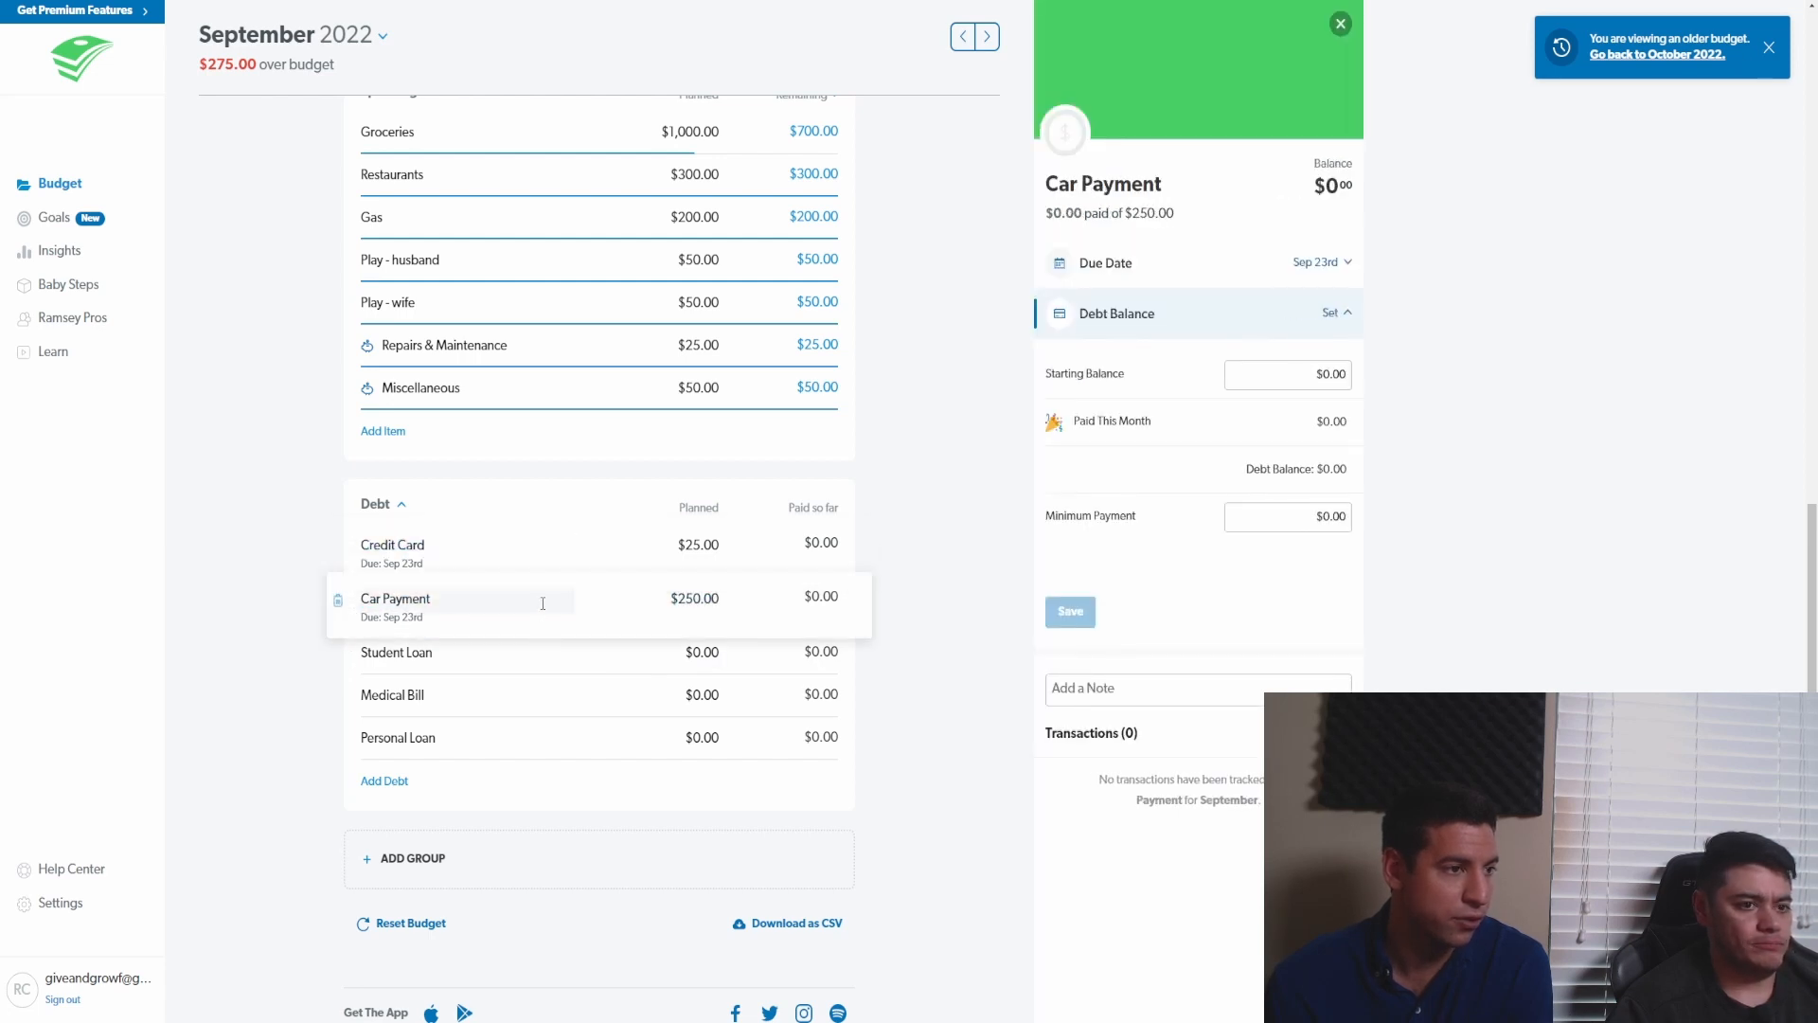
pyautogui.click(1331, 374)
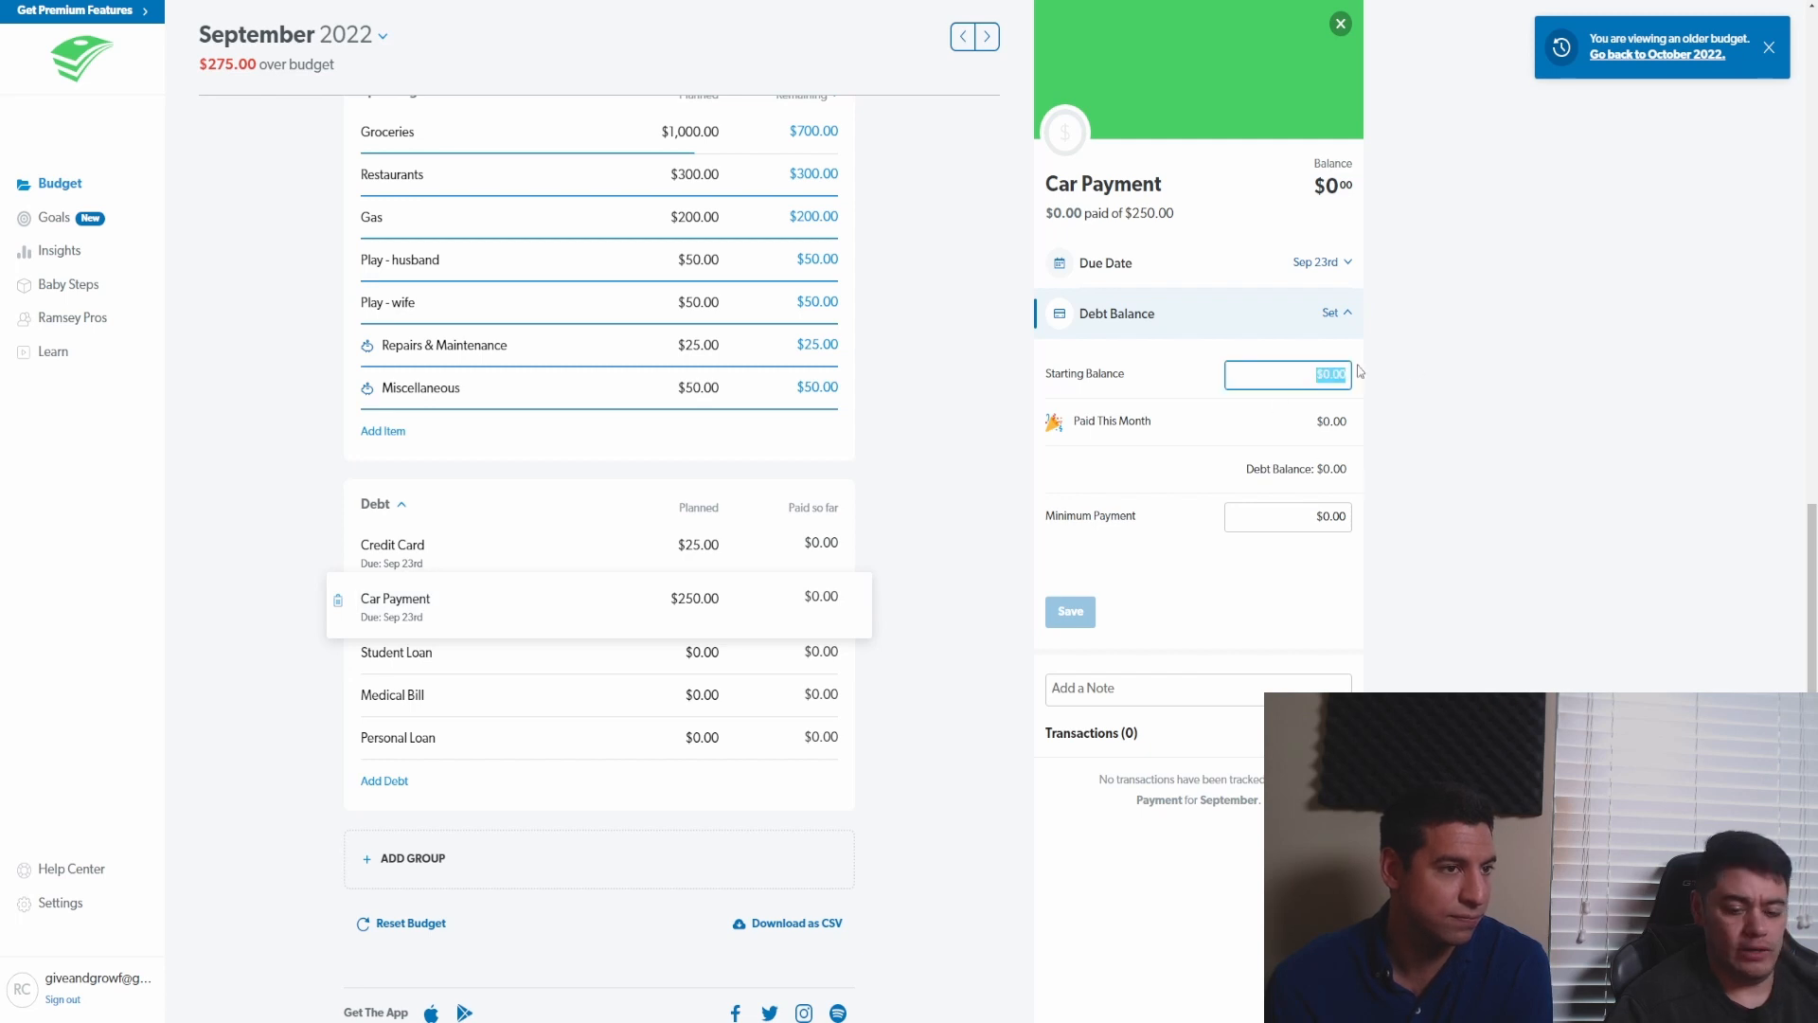
pyautogui.write('10000')
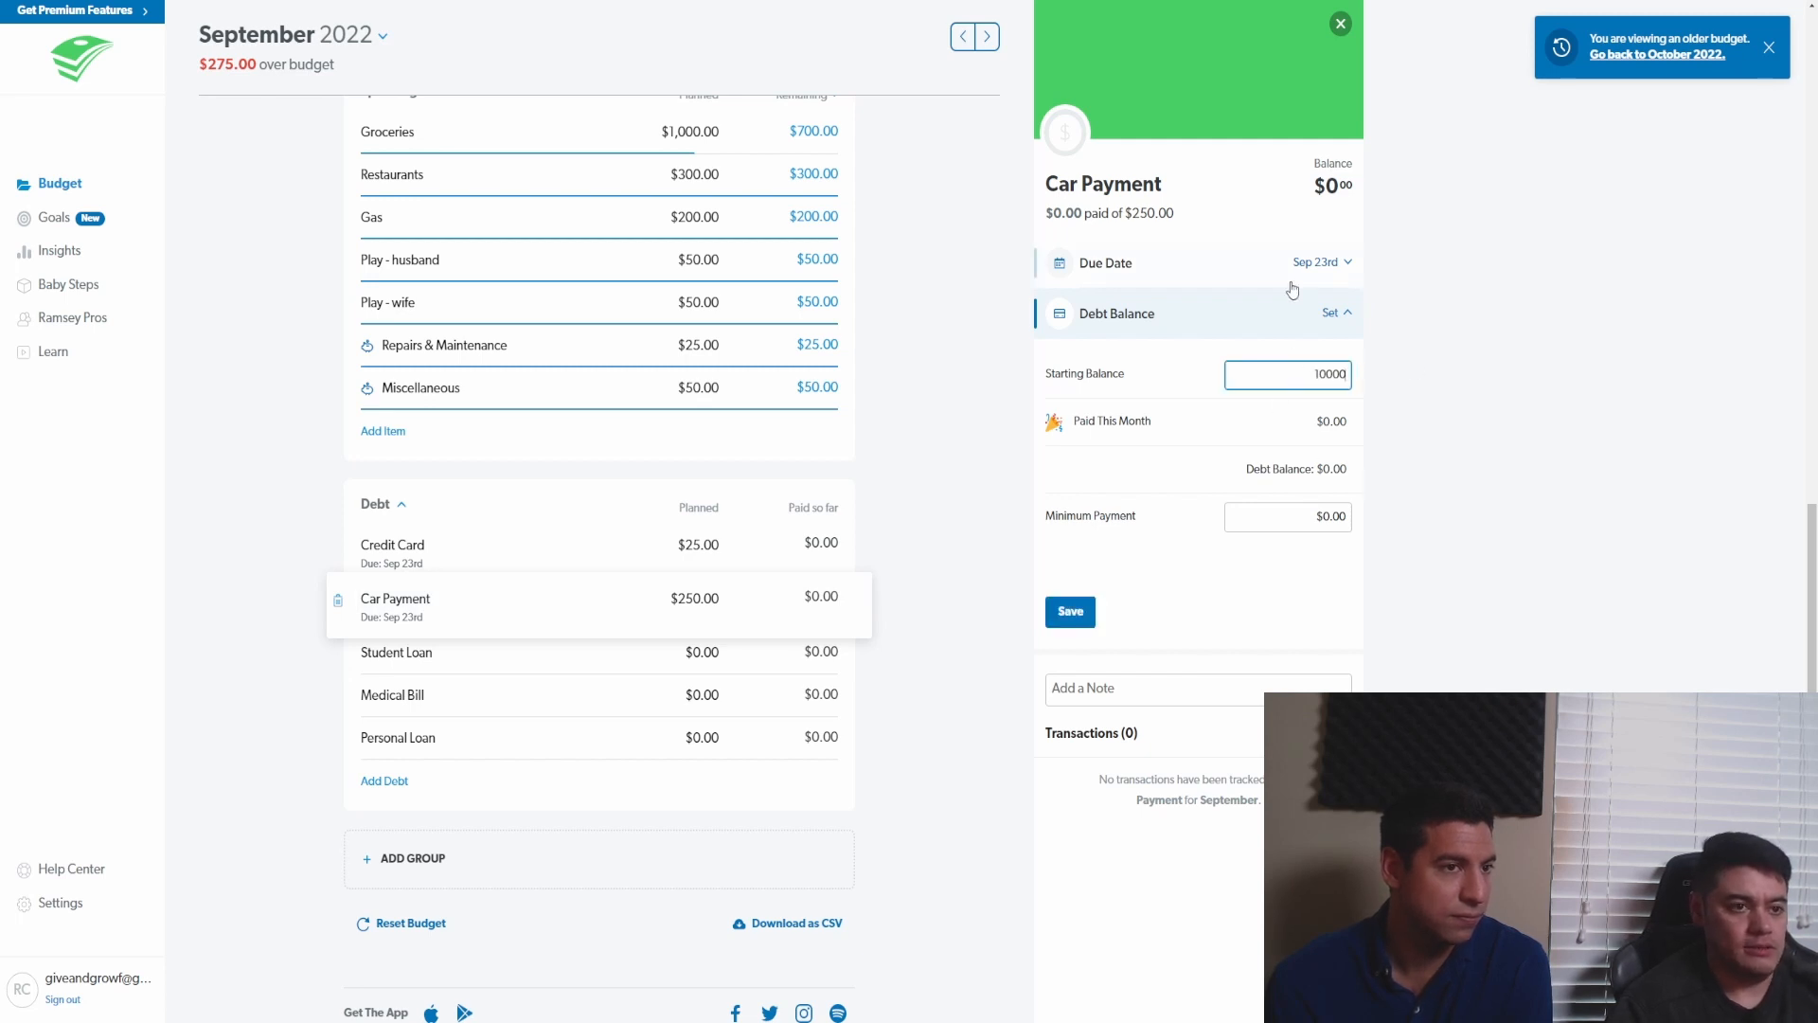
pyautogui.click(1299, 517)
pyautogui.write('250')
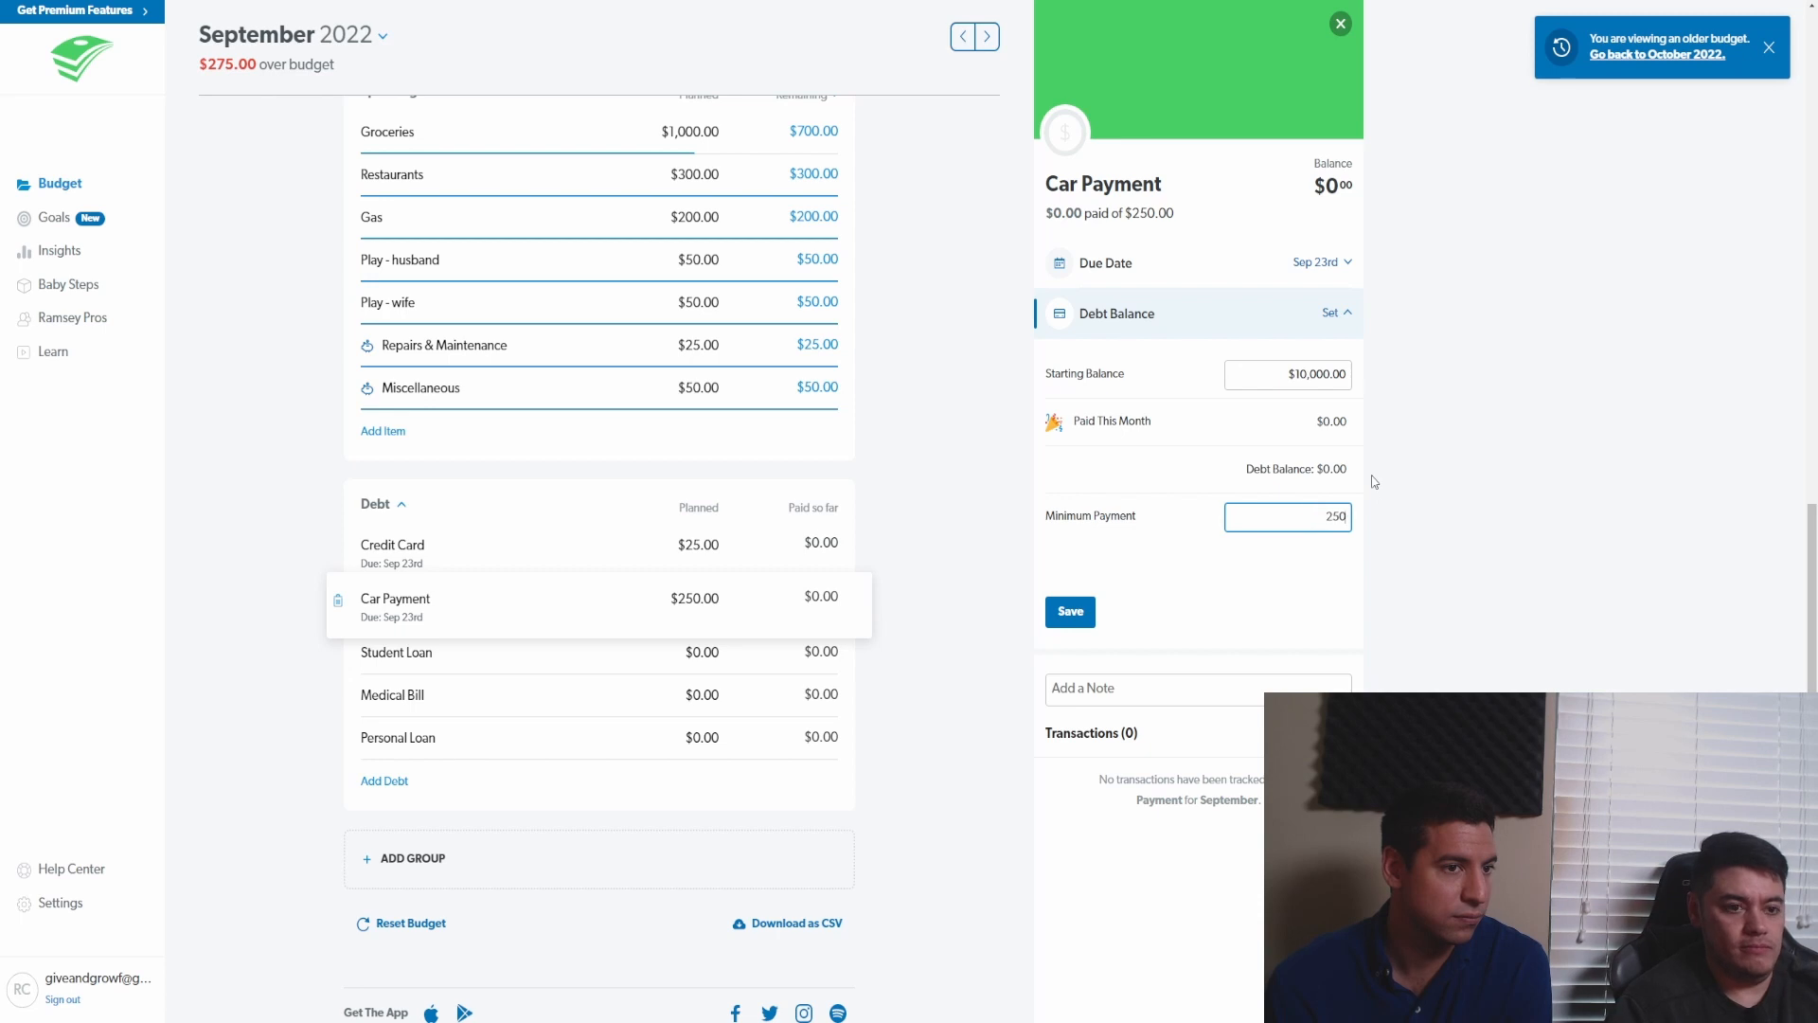
pyautogui.click(1068, 611)
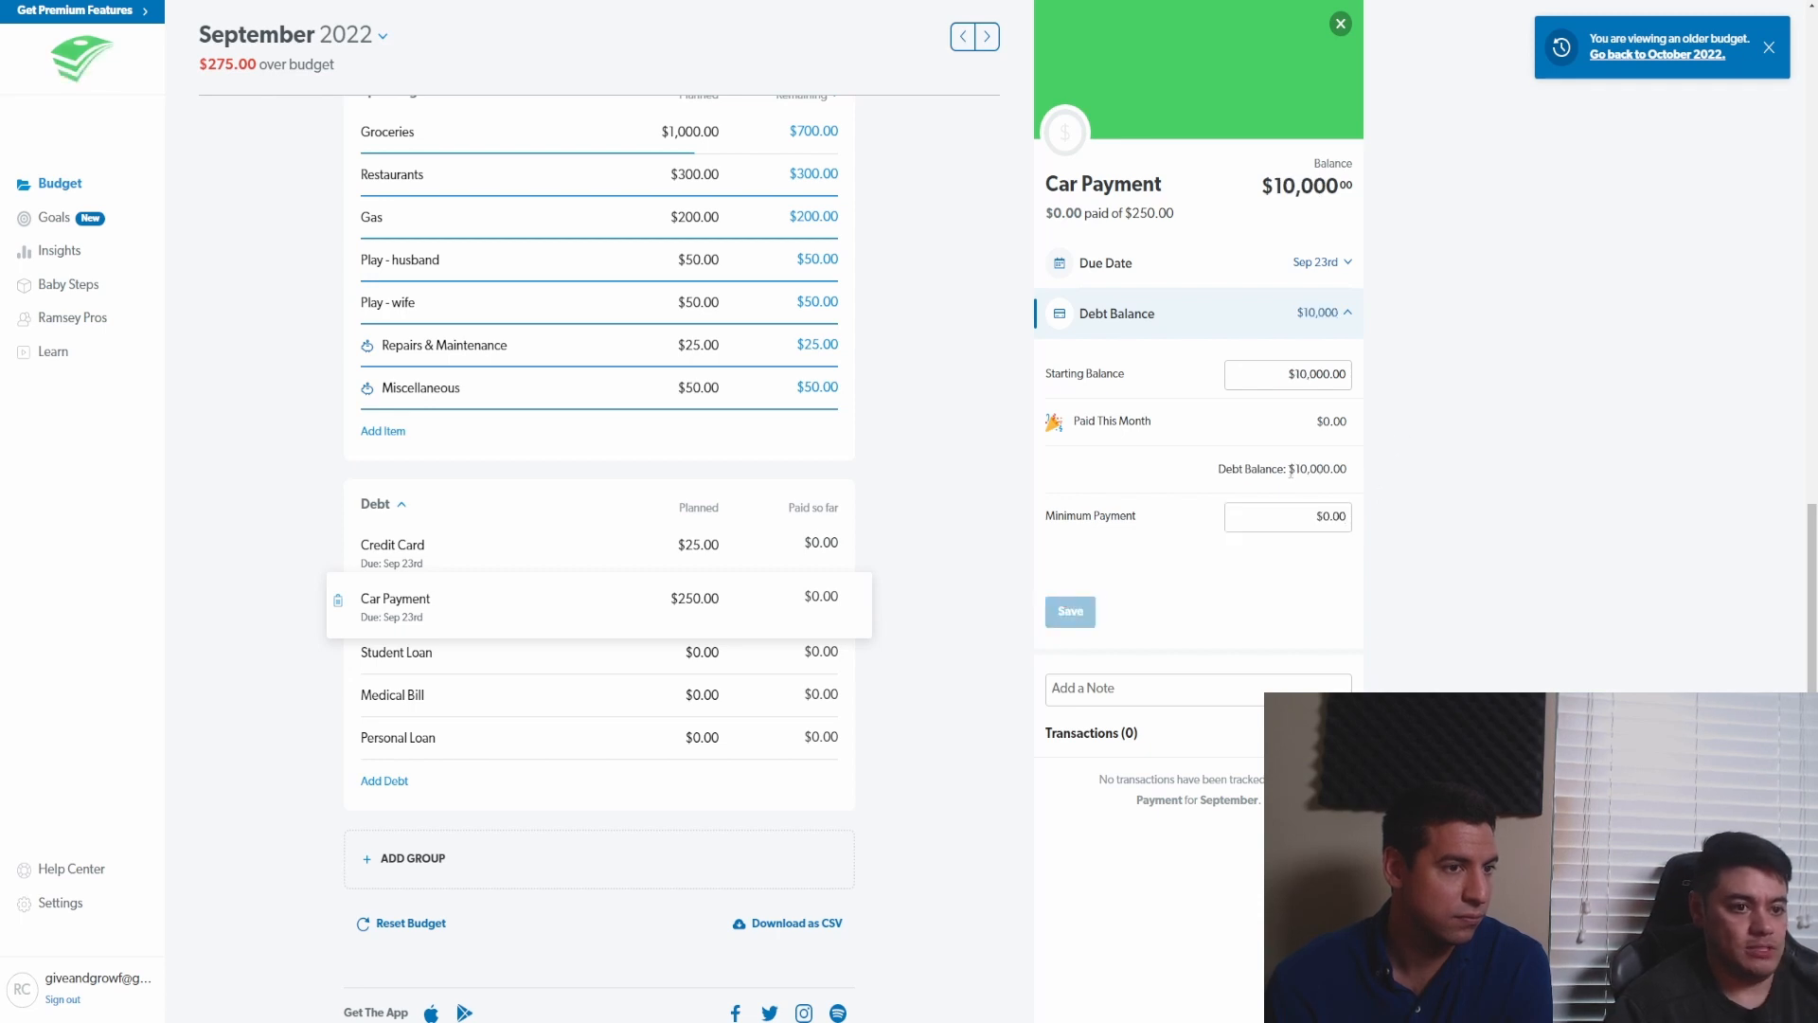
pyautogui.click(573, 596)
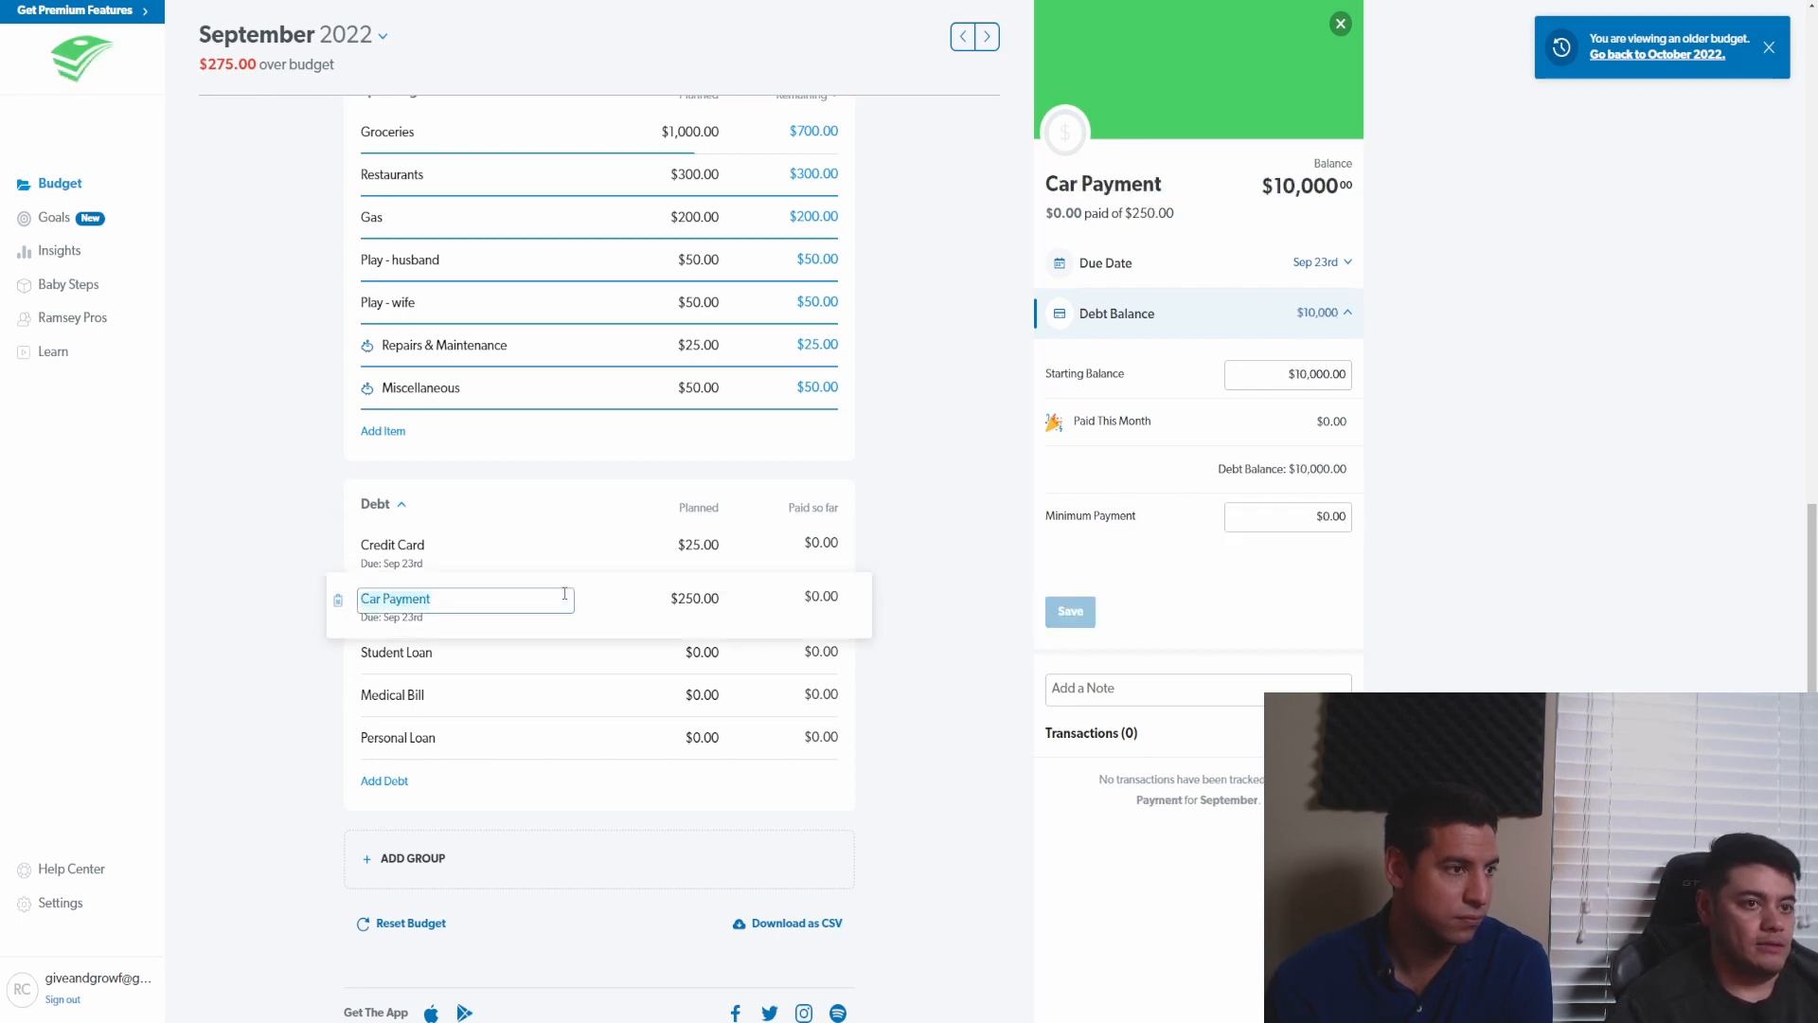
# - Set the Student Loan debt's due date to September 23, repeating every month
pyautogui.click(726, 665)
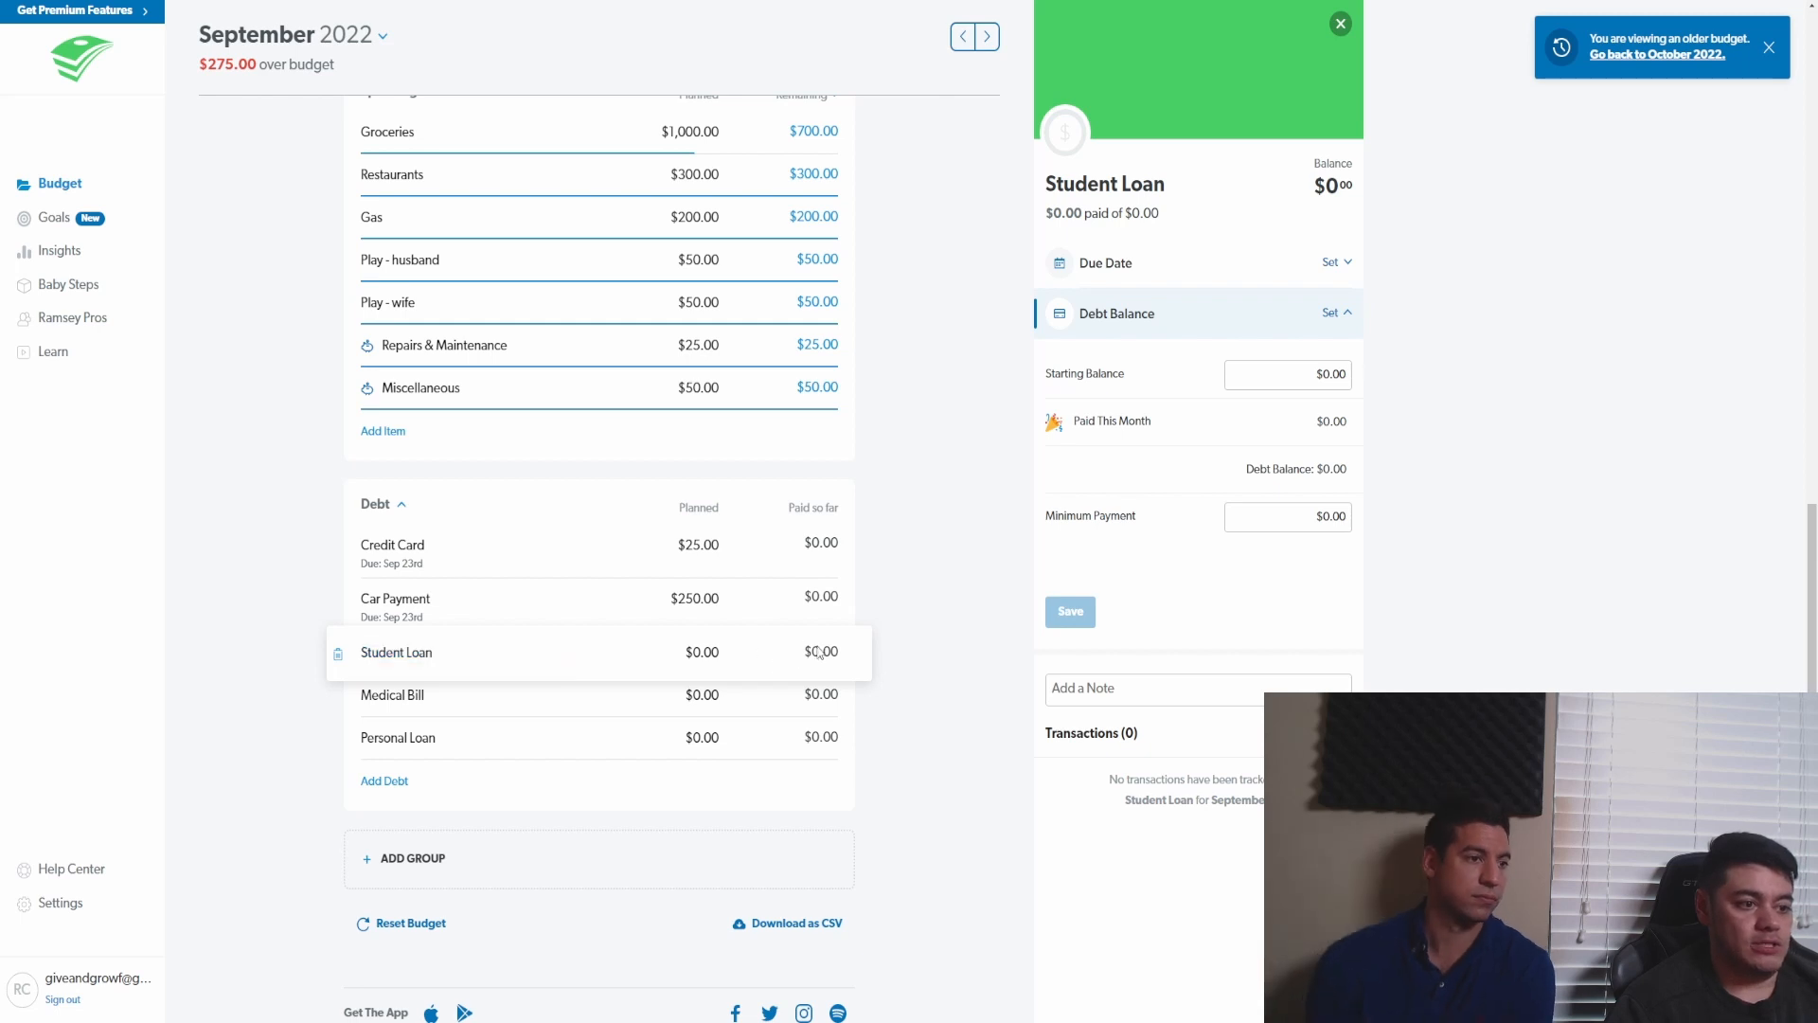
pyautogui.click(838, 653)
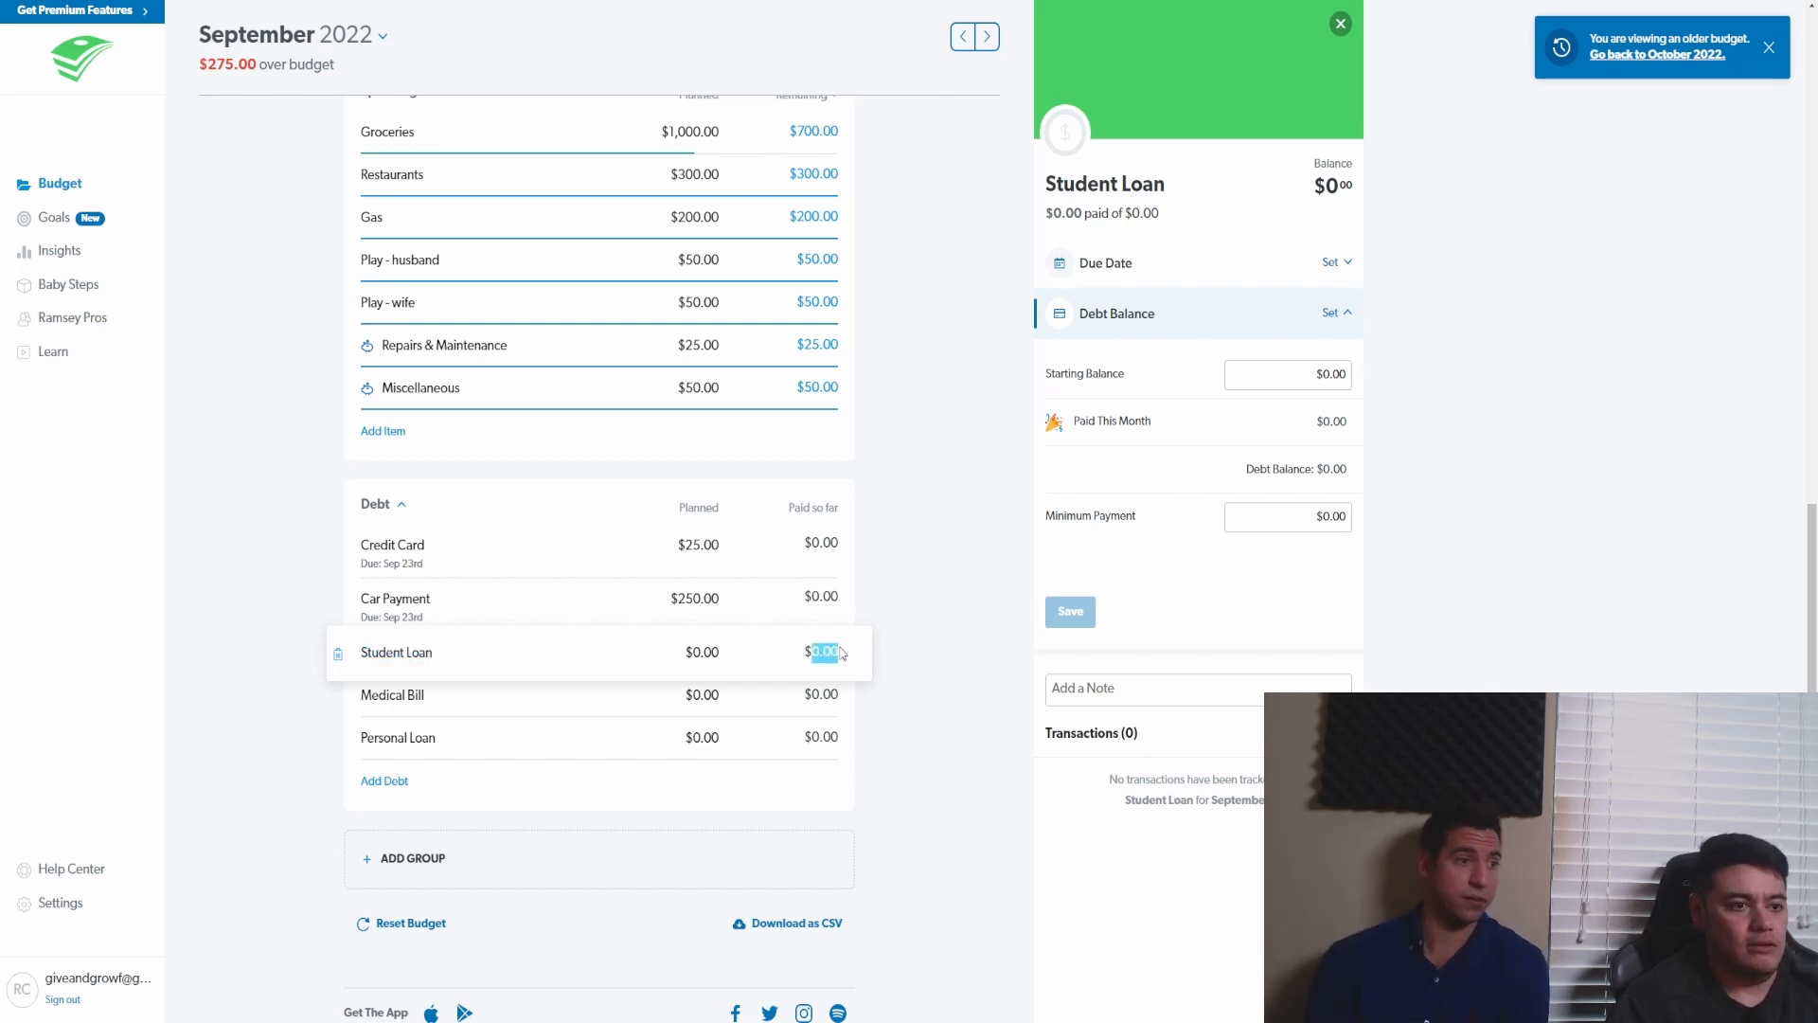
pyautogui.click(1301, 273)
pyautogui.click(1301, 273)
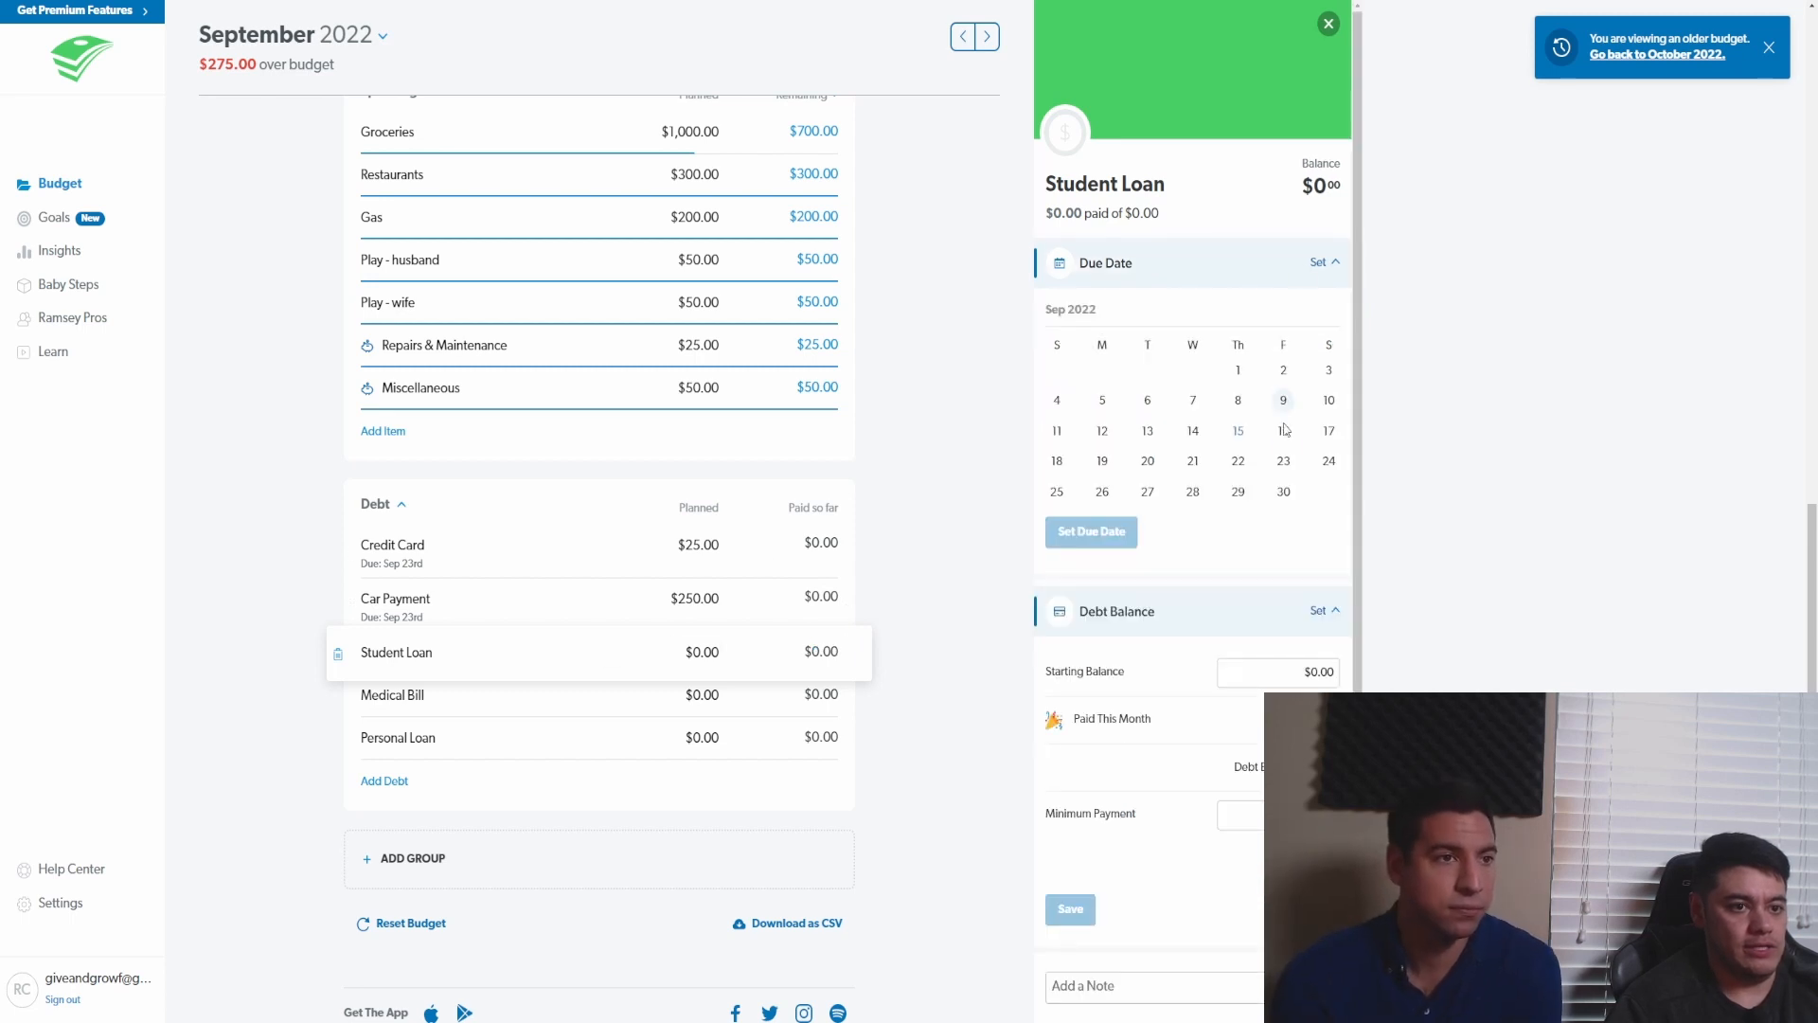
pyautogui.click(1283, 461)
pyautogui.click(1052, 525)
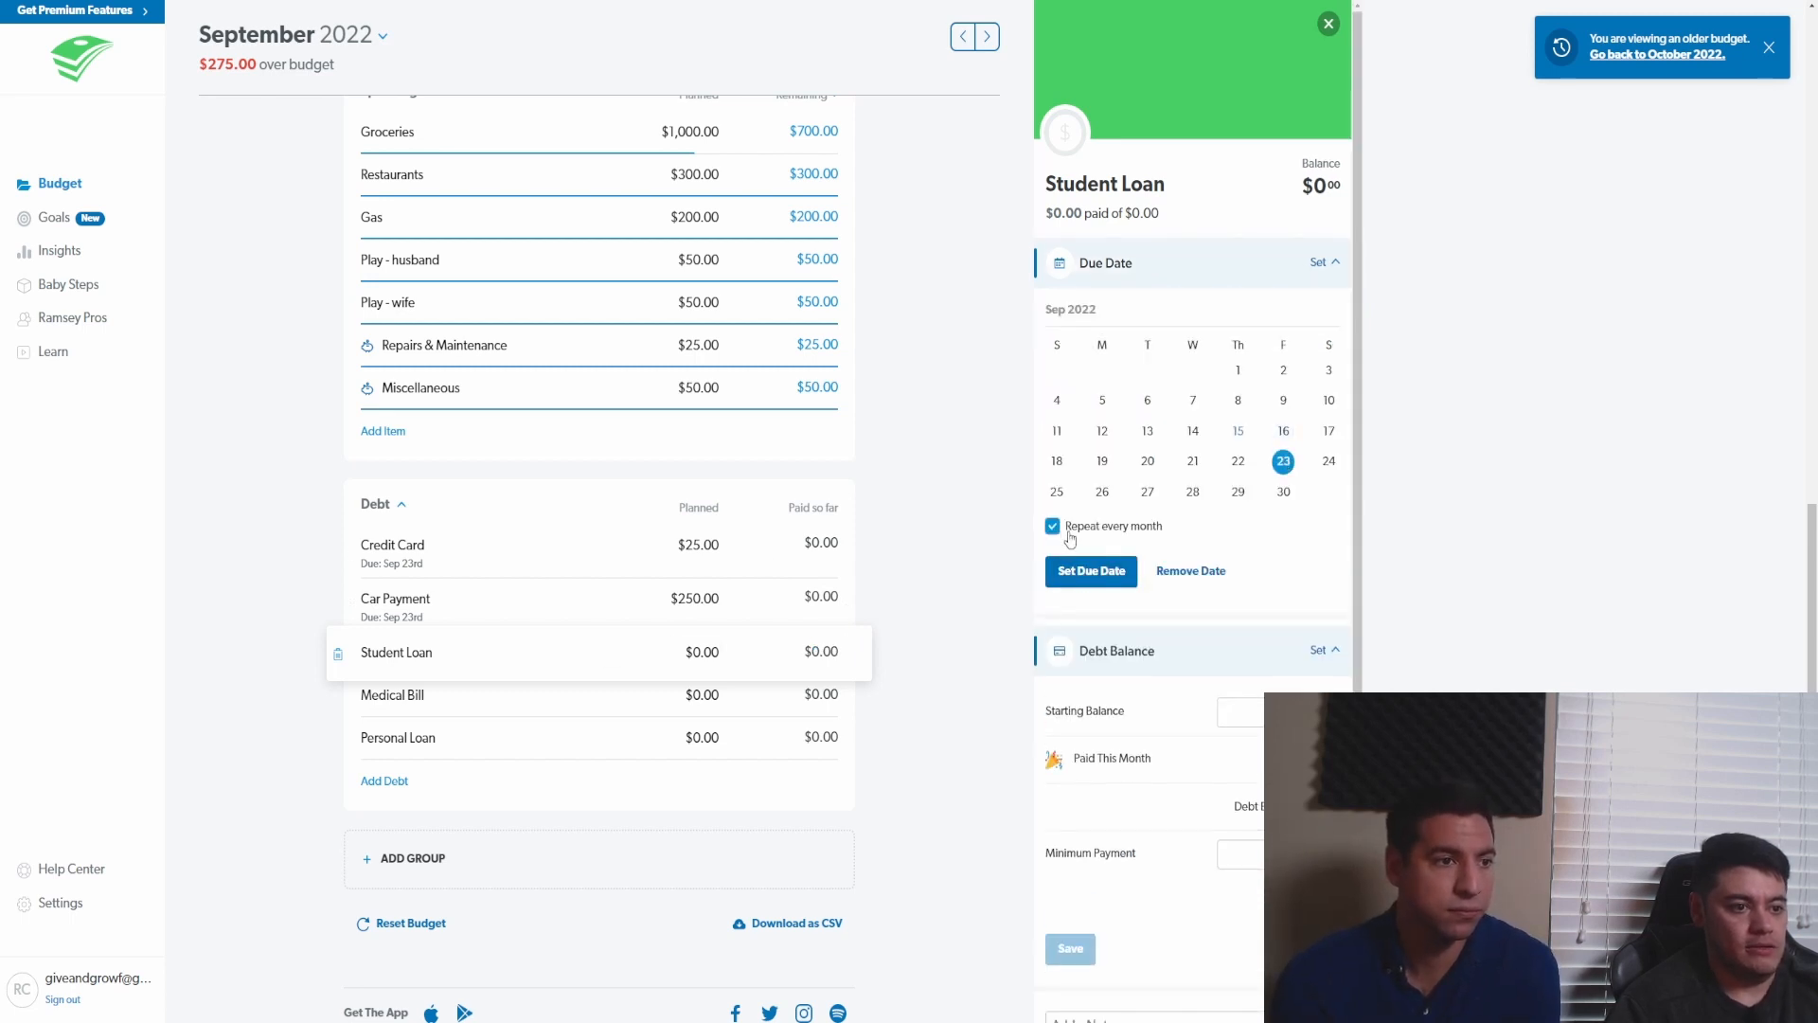
pyautogui.click(1087, 572)
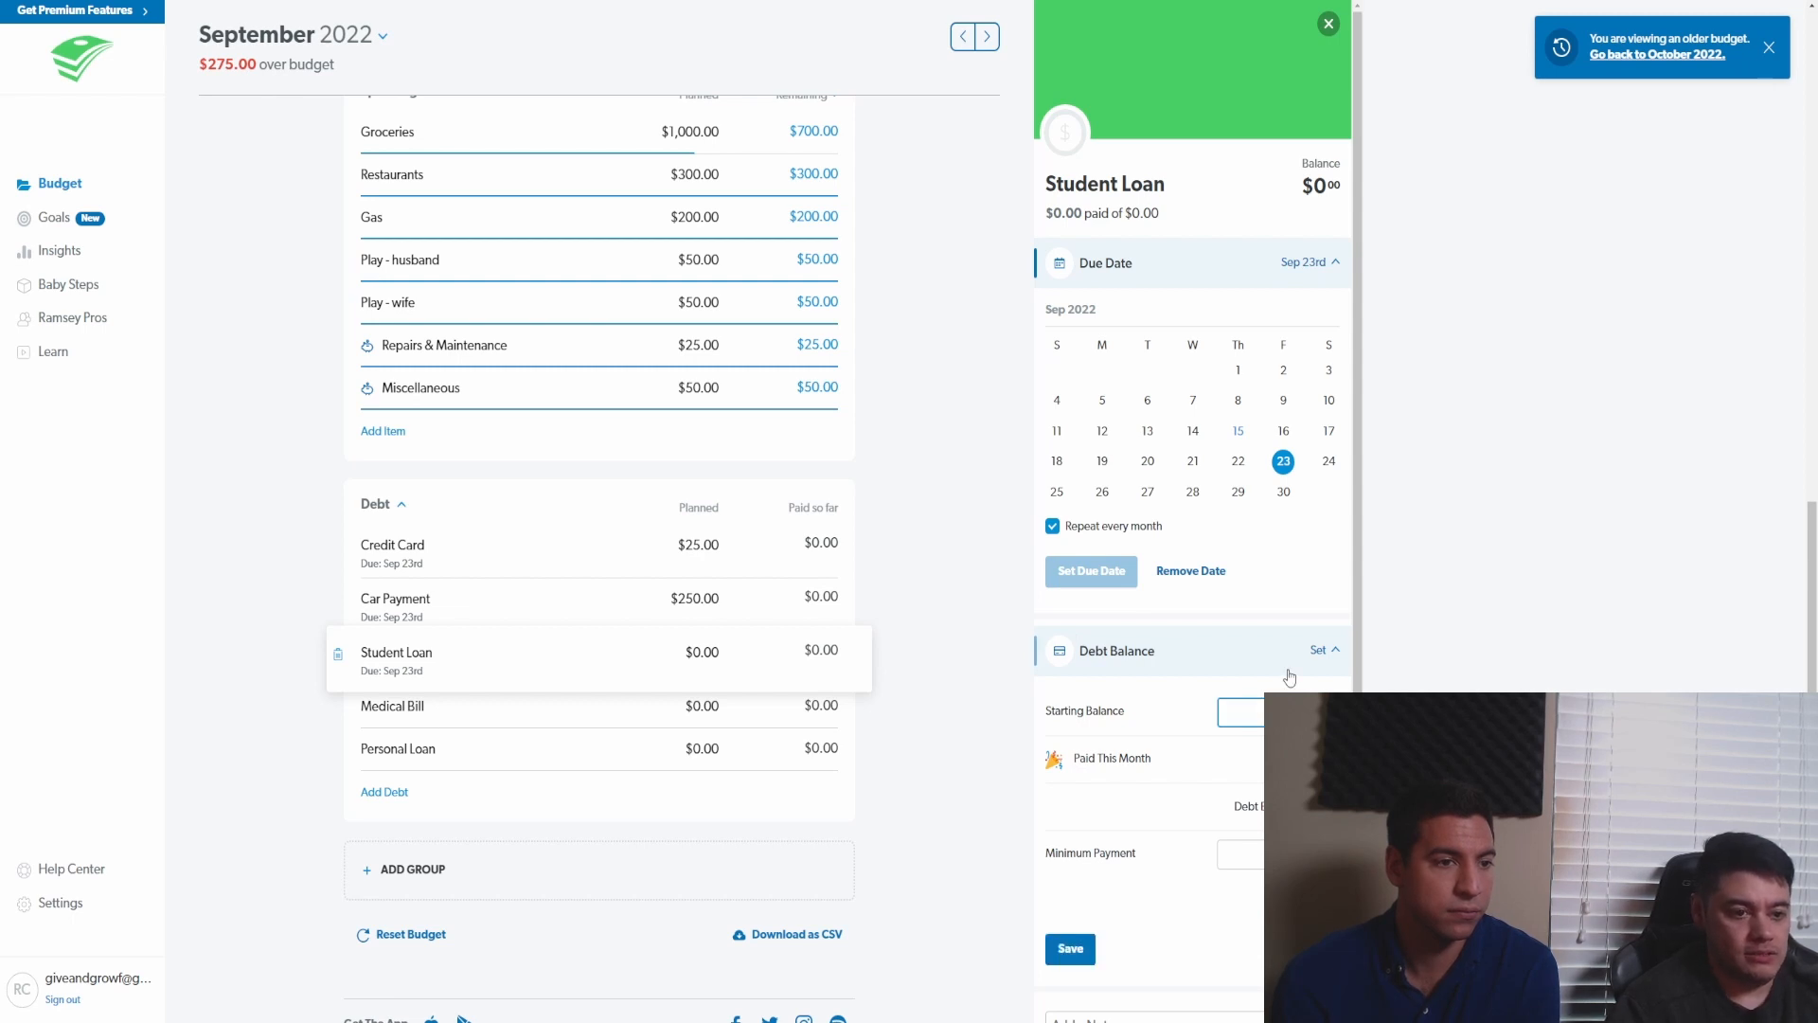
# - Set the Student Loan debt's starting balance to $20,000 and save it
pyautogui.write('20000')
pyautogui.scroll(-1, 1193, 568)
pyautogui.press('Tab')
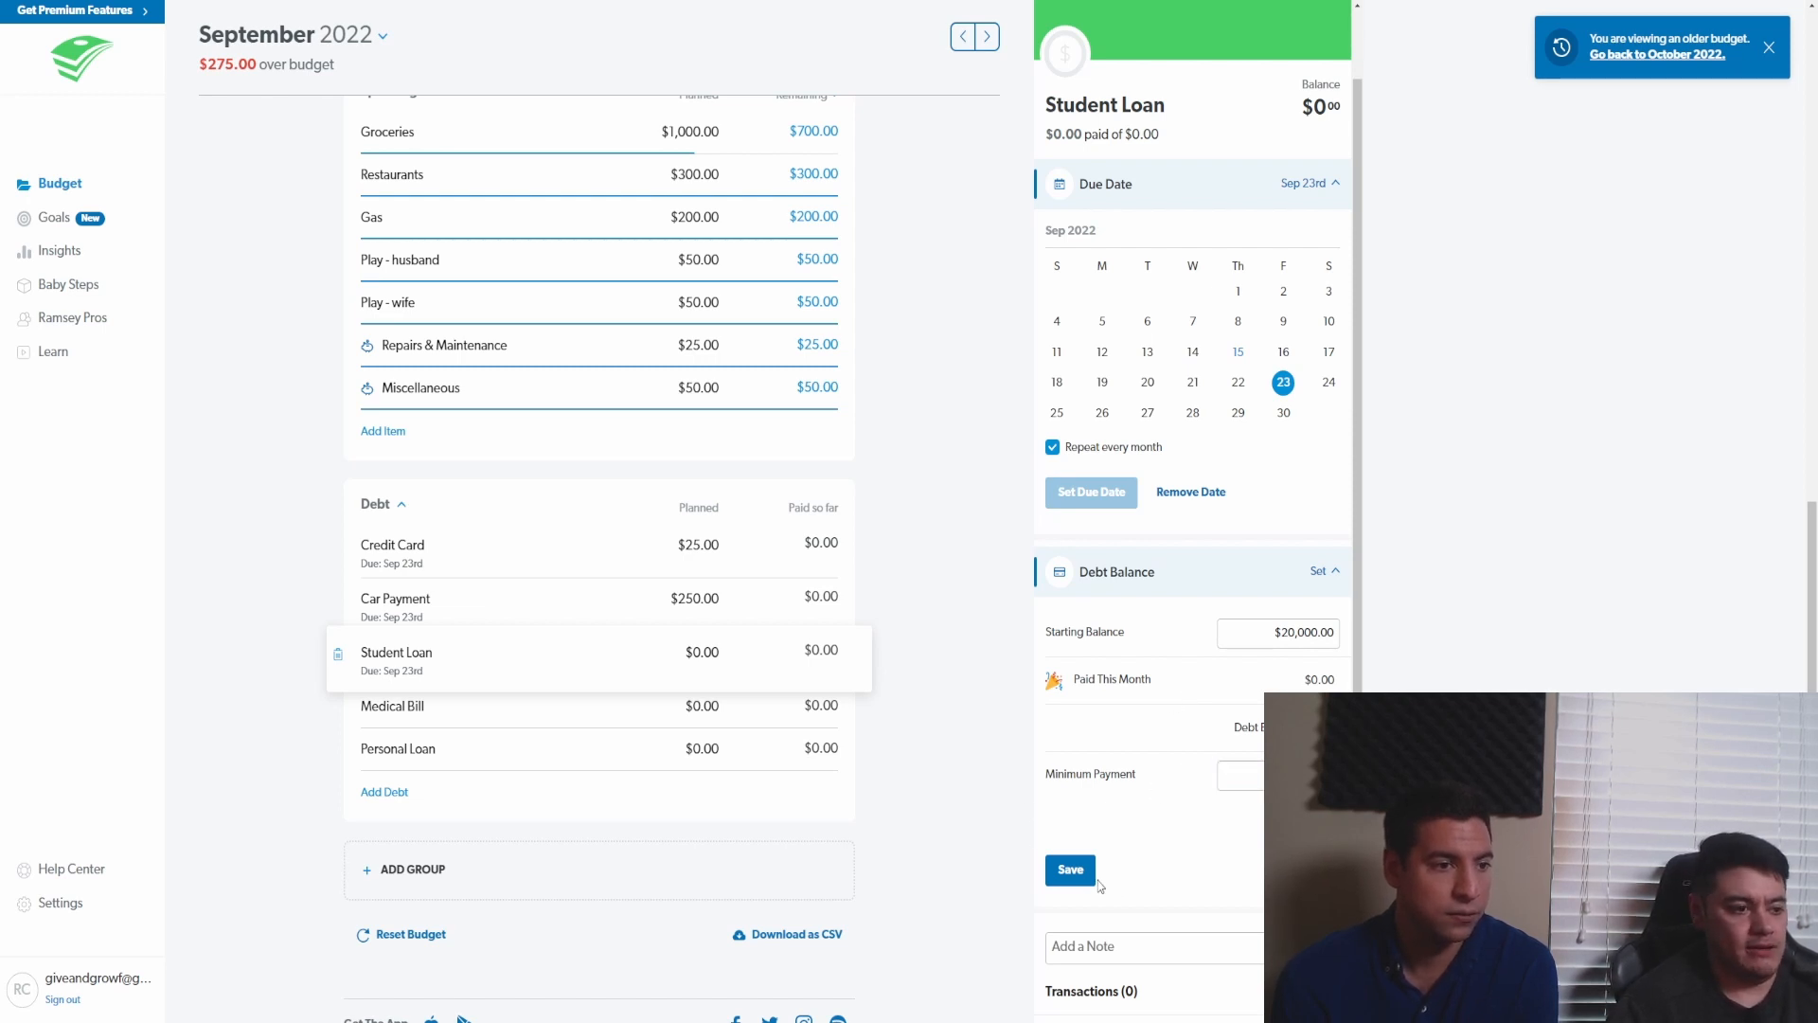
pyautogui.click(1071, 869)
# - Set the planned amount for the Student Loan debt to $200 and close its details
pyautogui.click(706, 653)
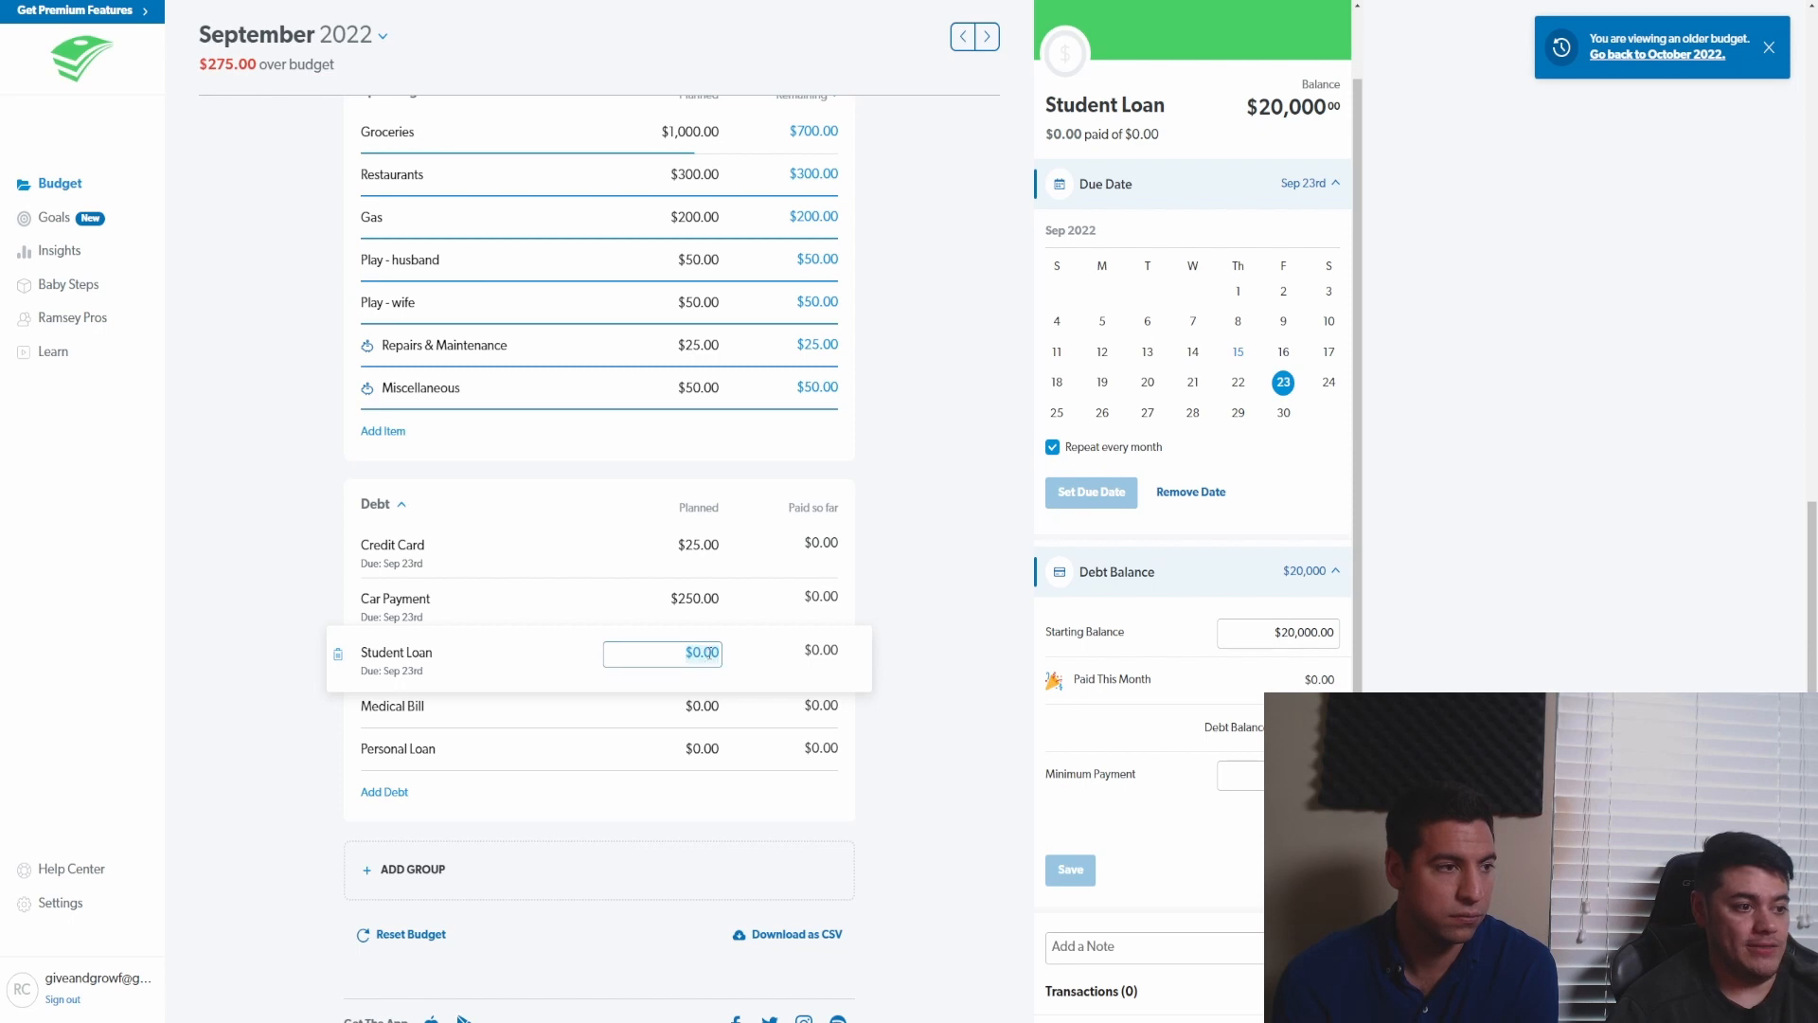
pyautogui.write('200')
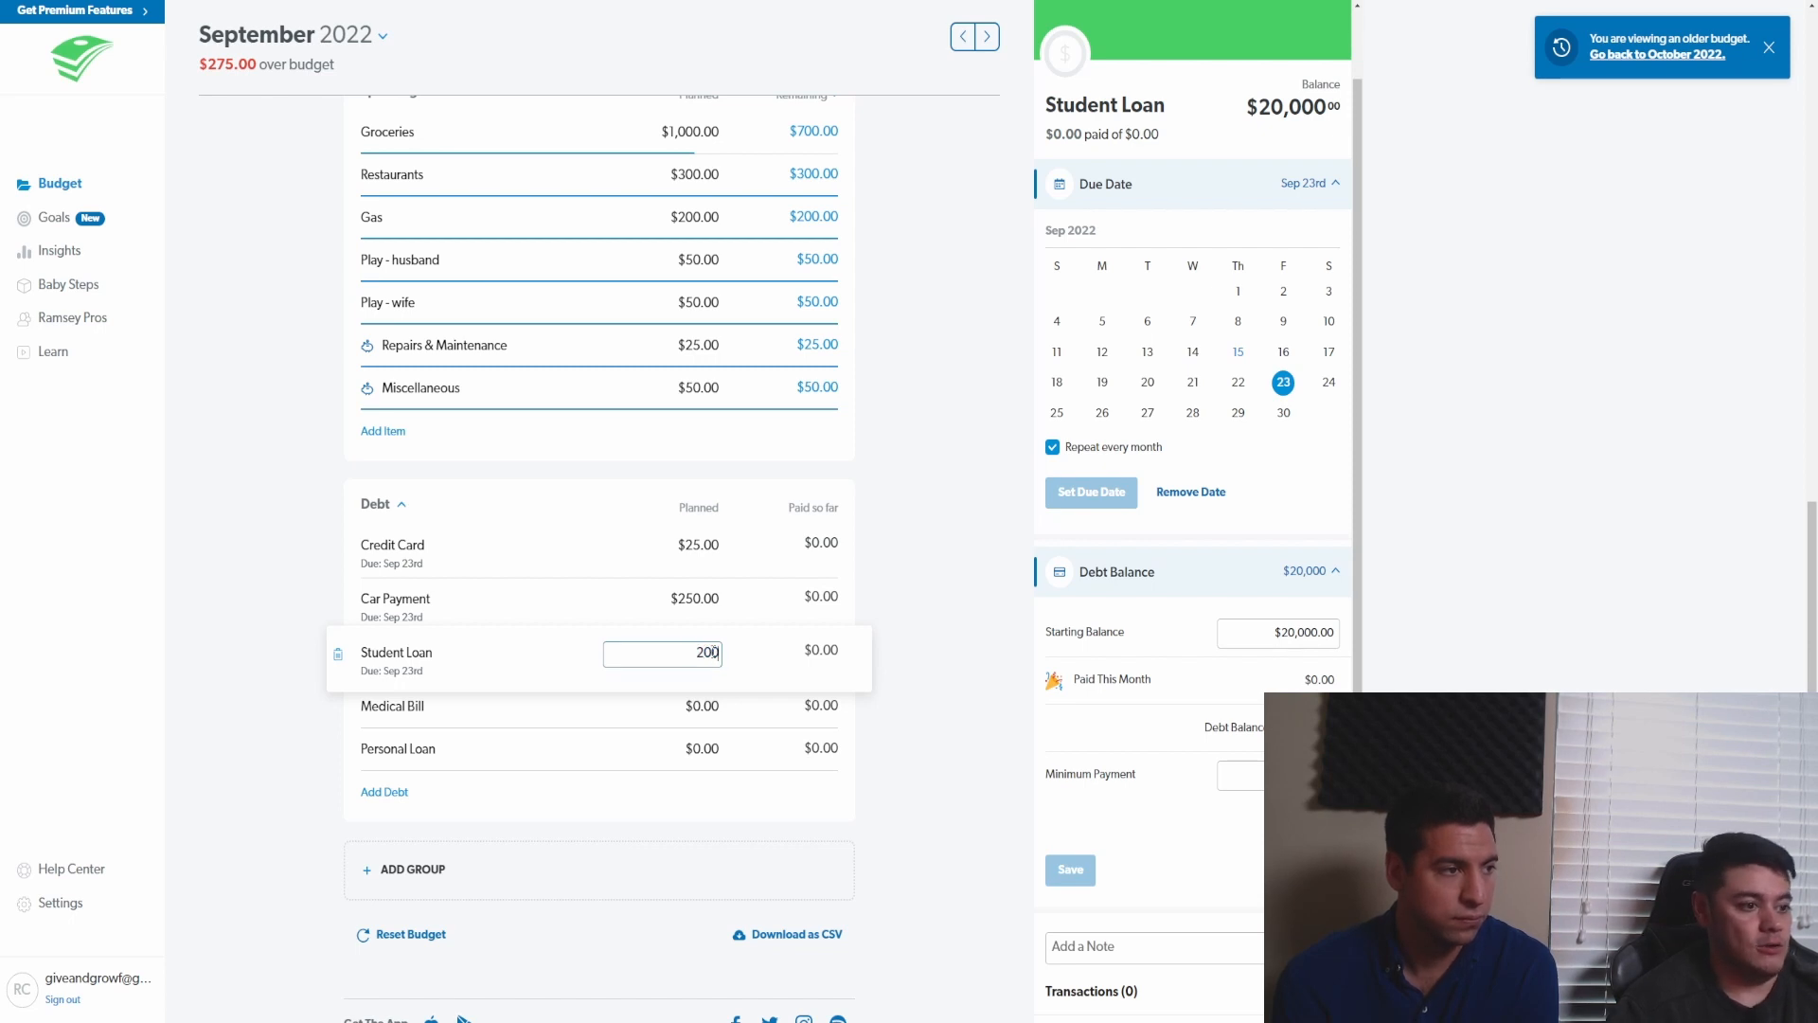
pyautogui.click(943, 702)
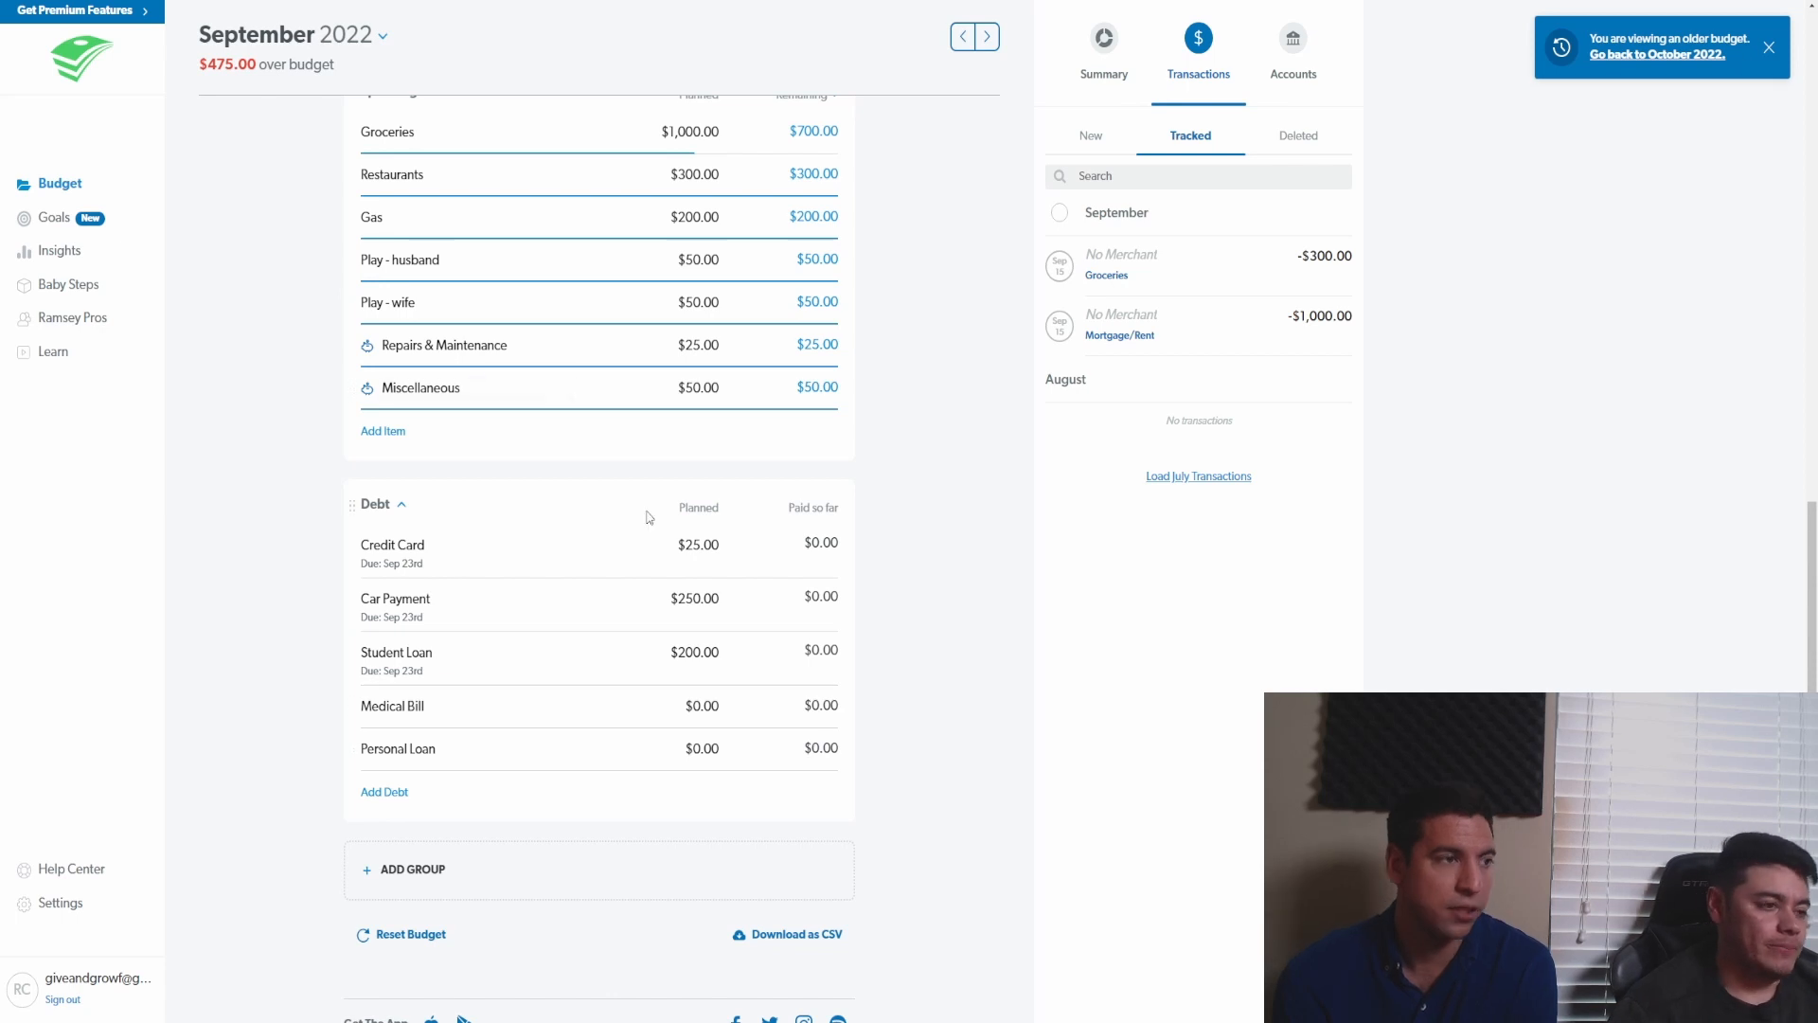
# - Review the September over-budget amount against the planned income, giving, savings, bills, spending and debt items
pyautogui.scroll(10, 691, 483)
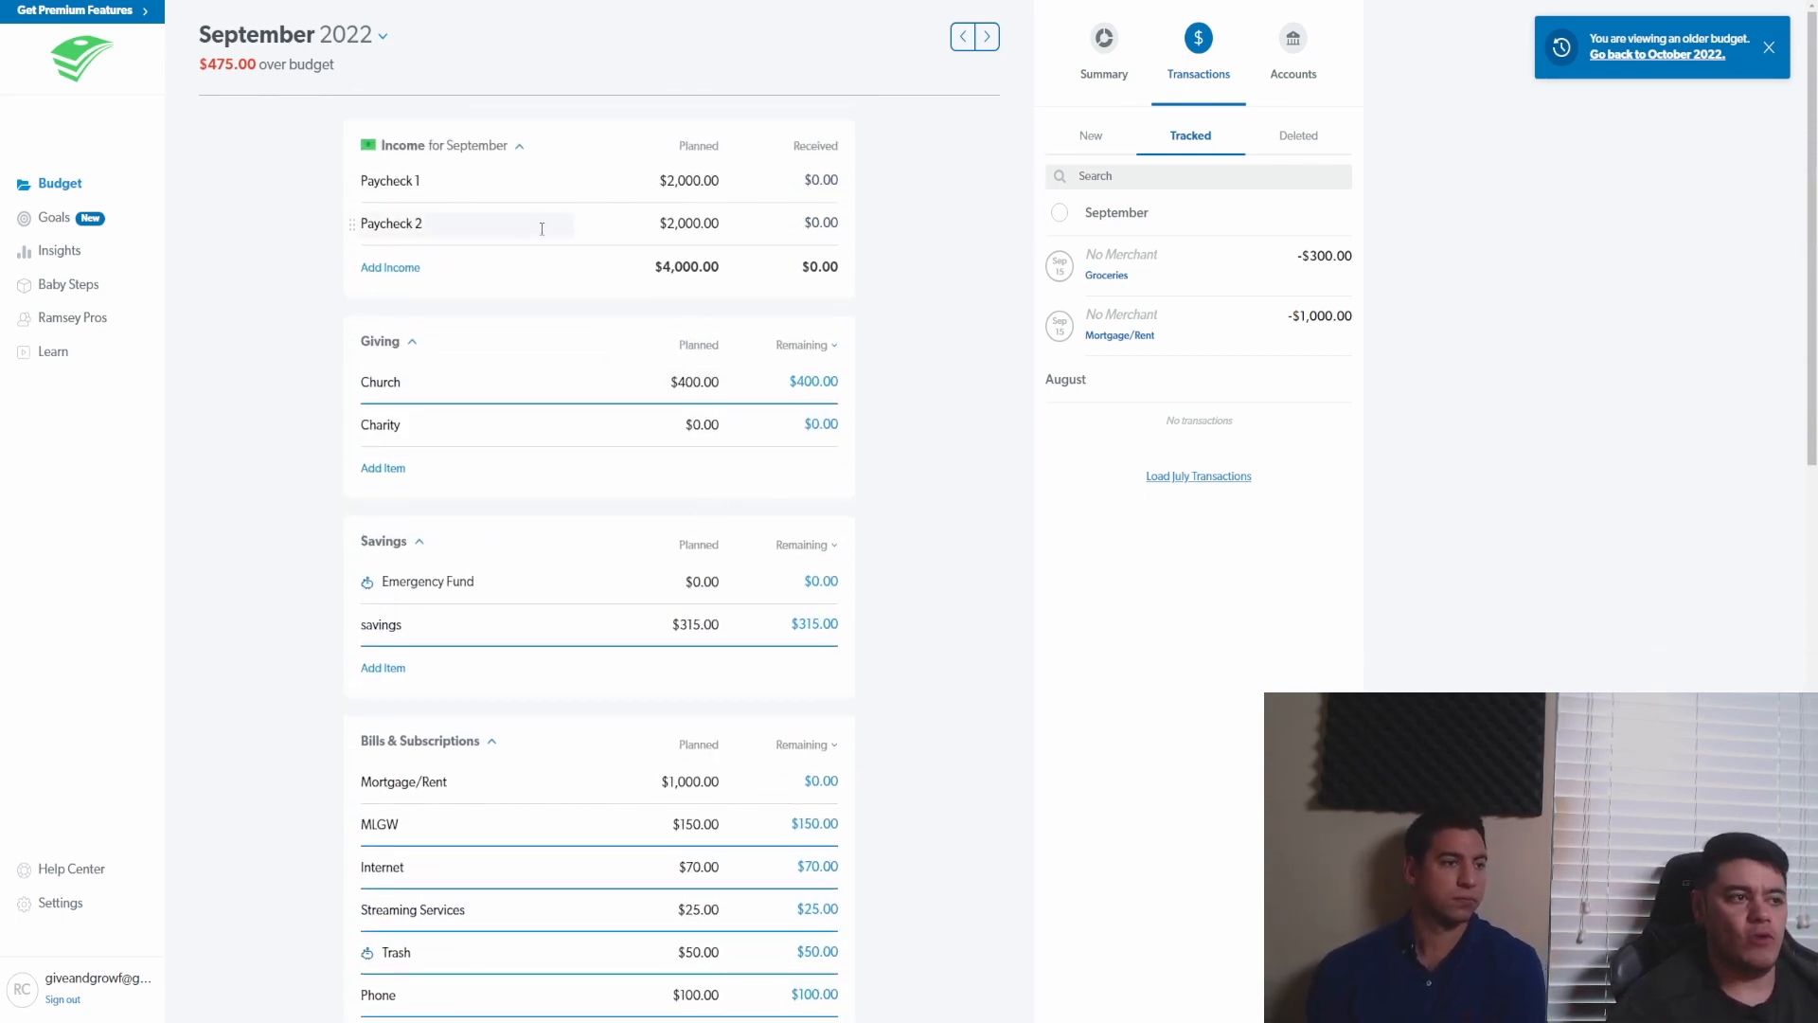
pyautogui.scroll(-4, 620, 457)
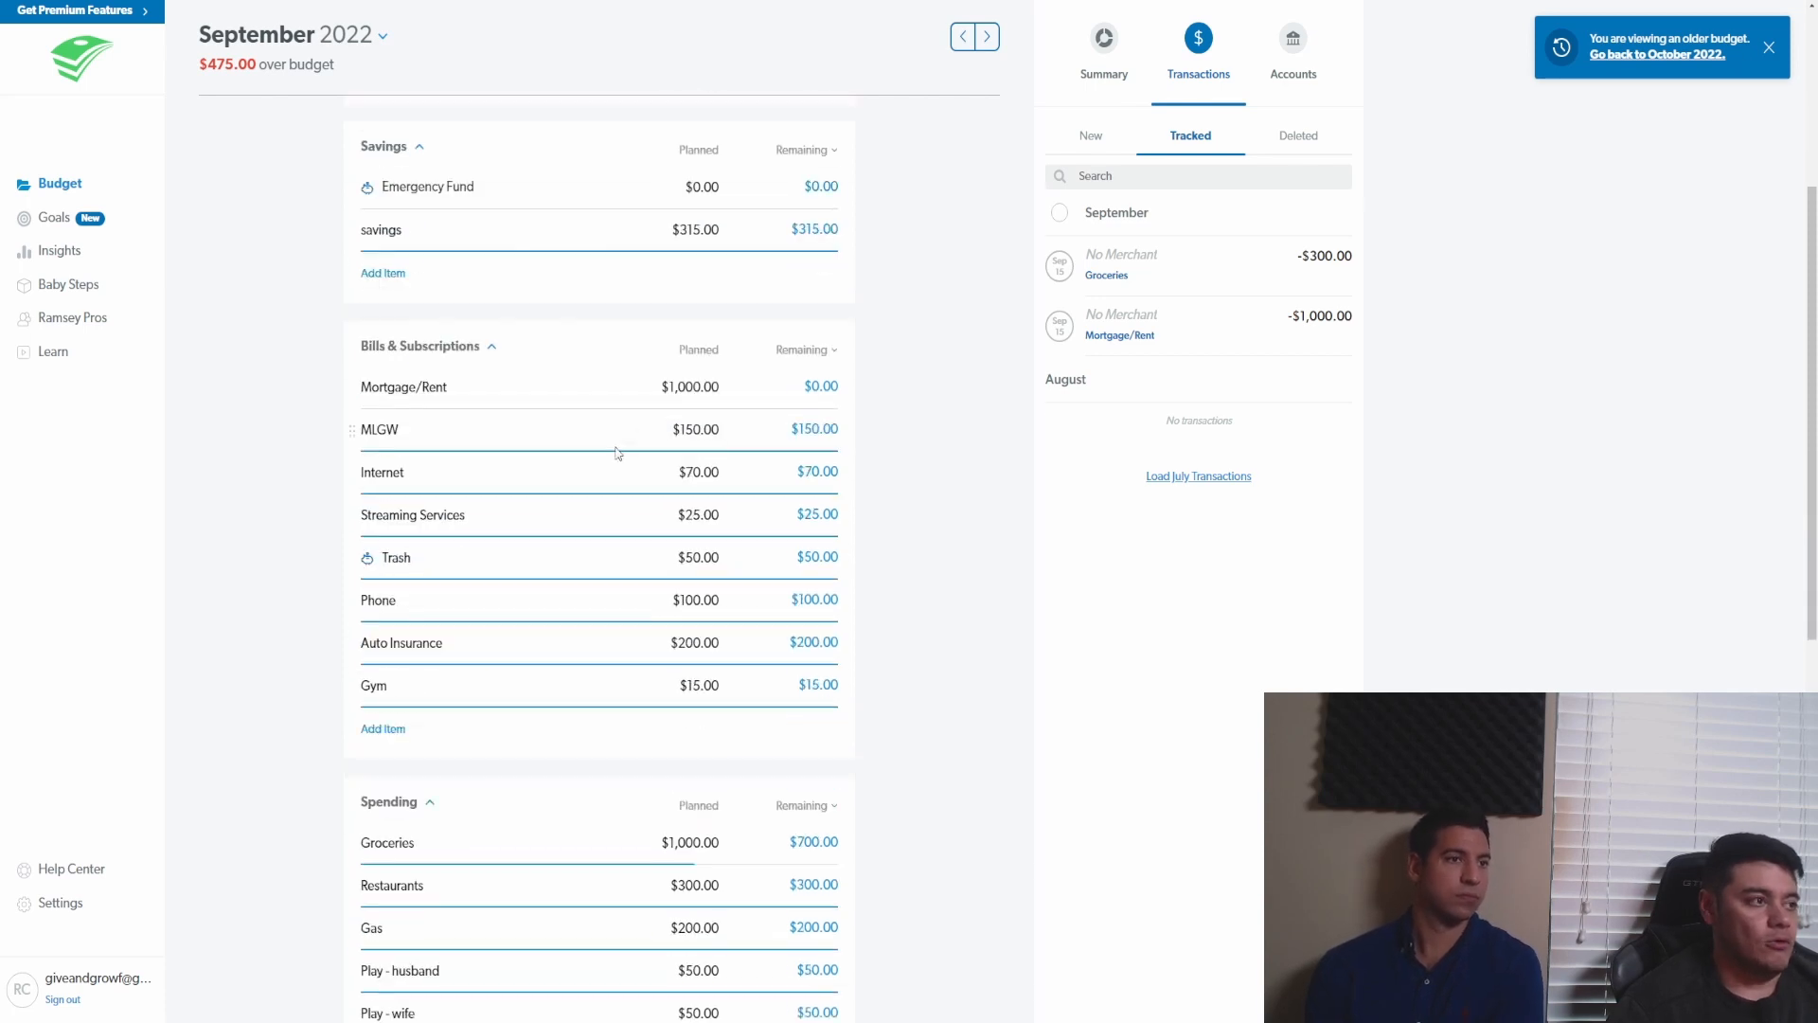
pyautogui.scroll(4, 611, 440)
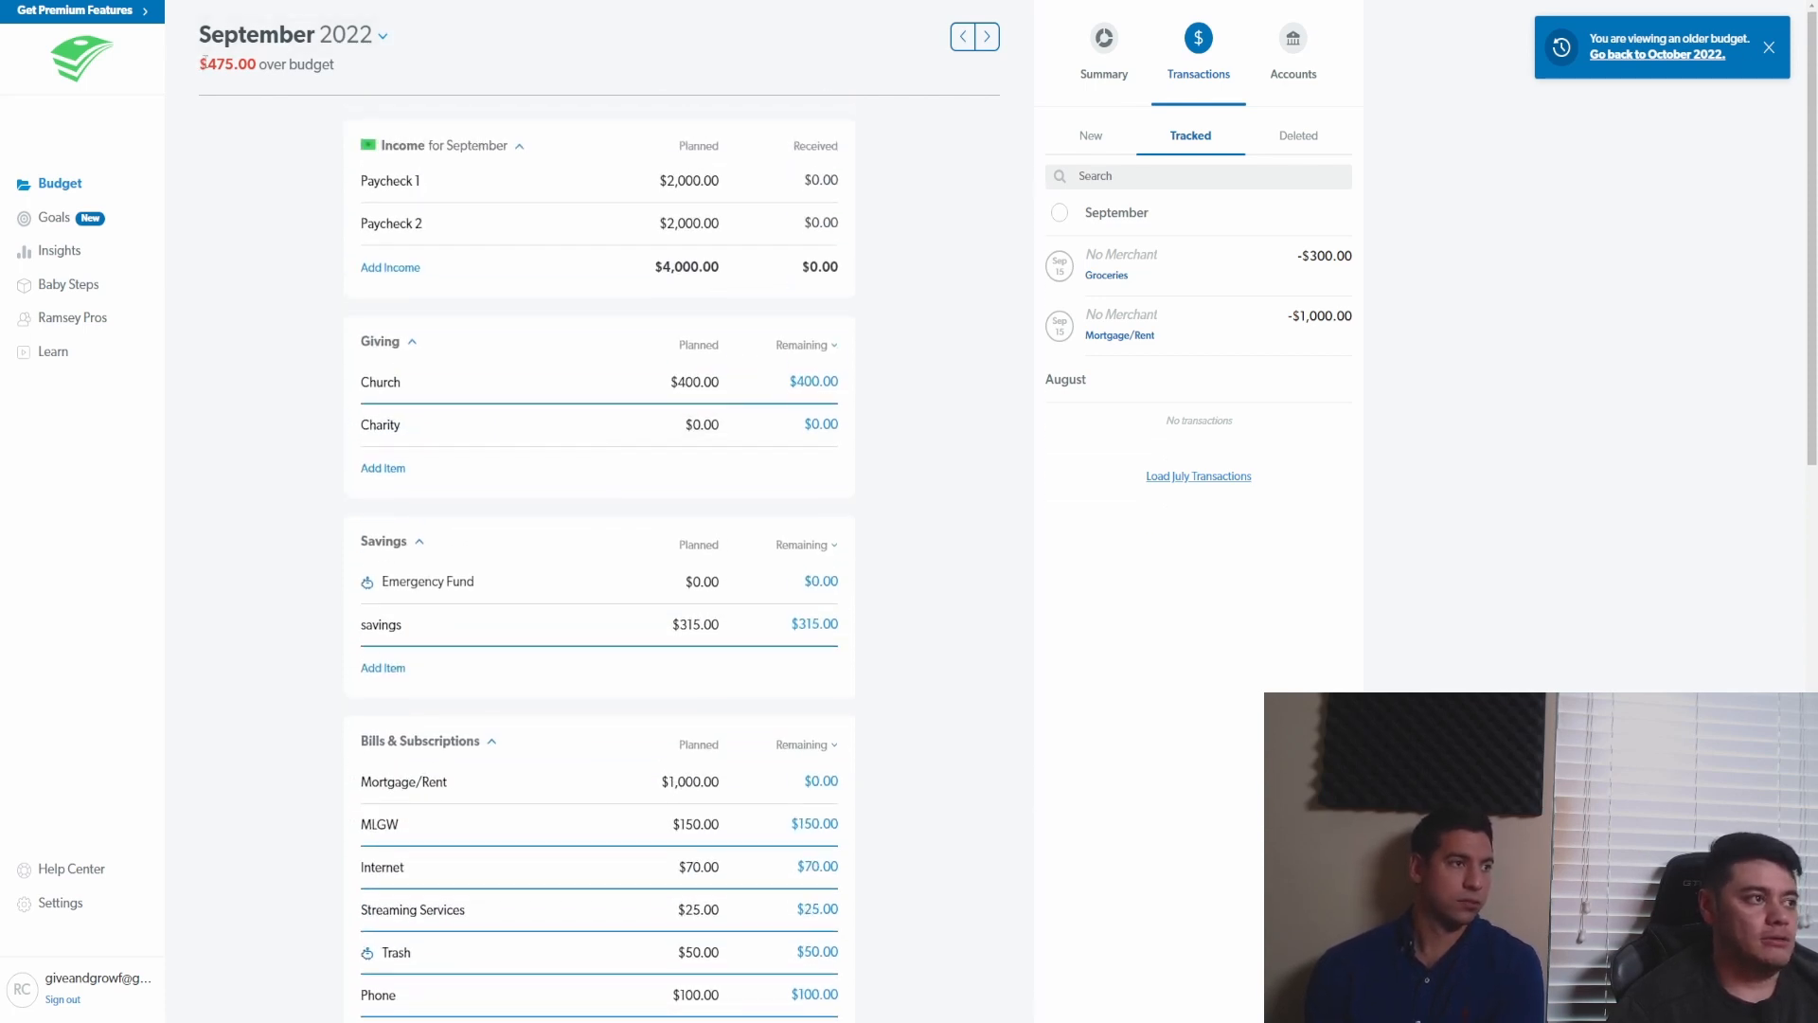
pyautogui.moveTo(208, 64); pyautogui.dragTo(248, 65)
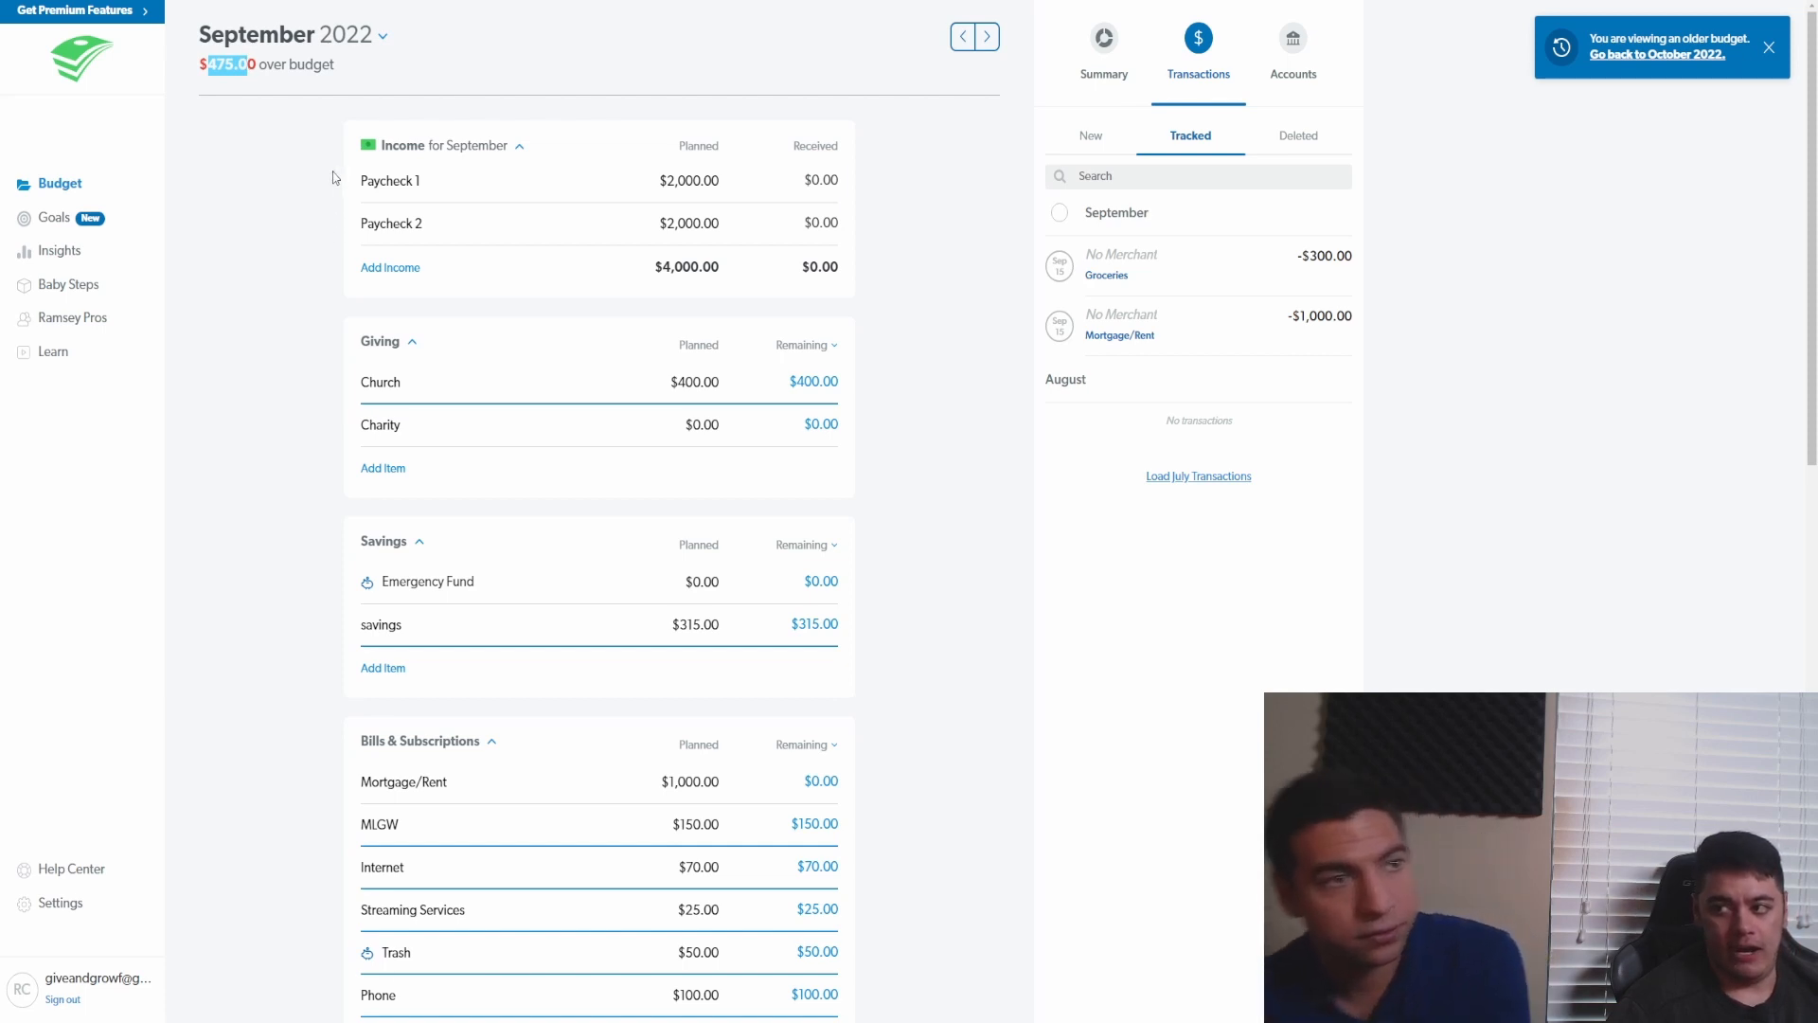
pyautogui.click(905, 367)
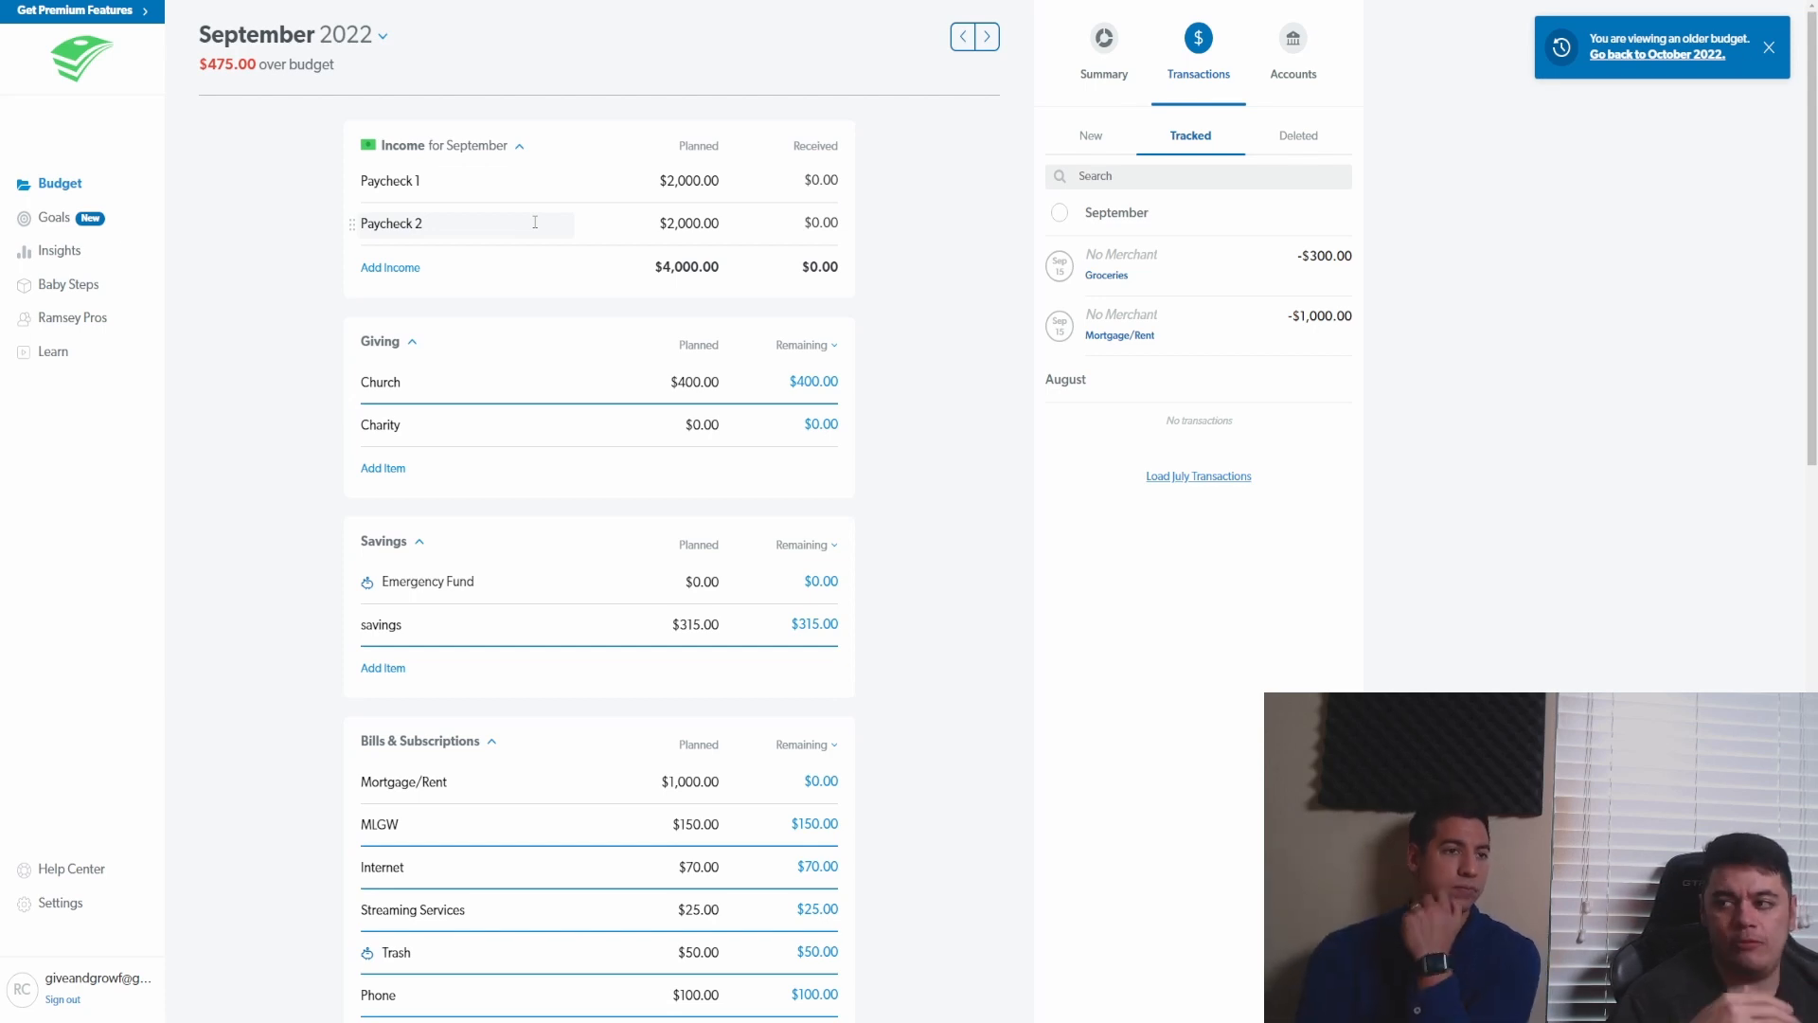
pyautogui.scroll(-2, 605, 413)
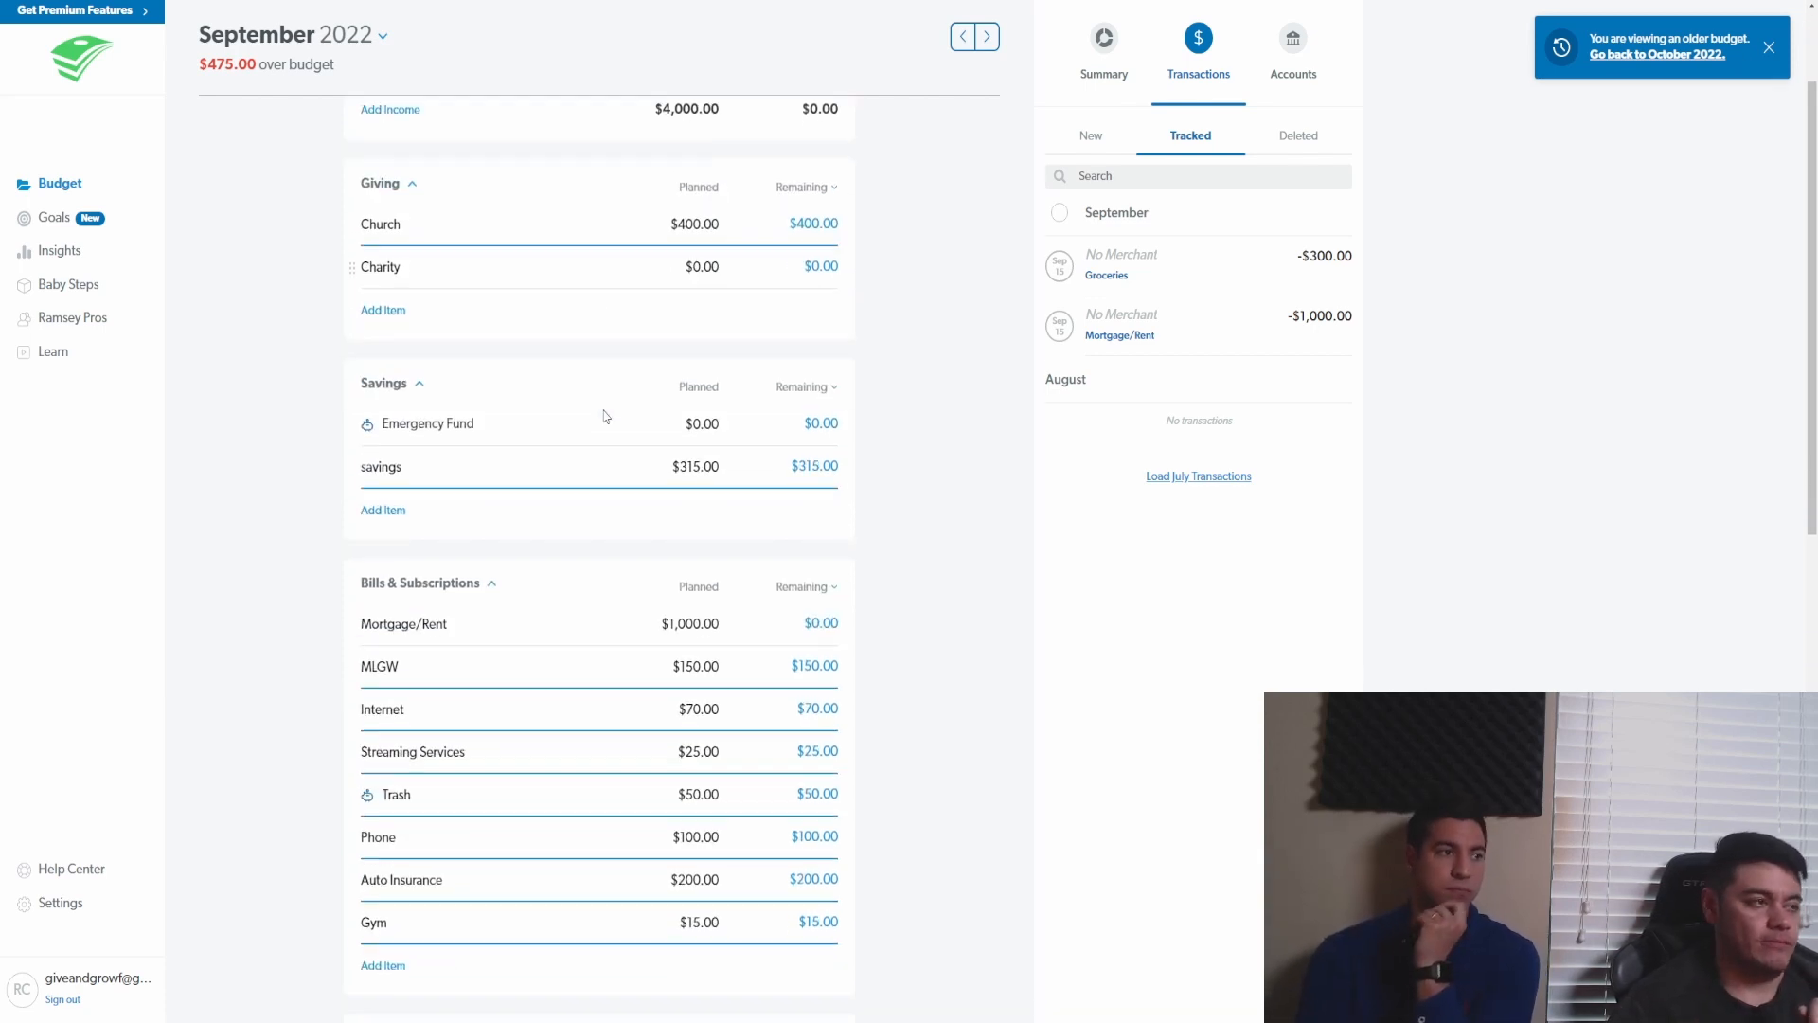
pyautogui.scroll(2, 605, 413)
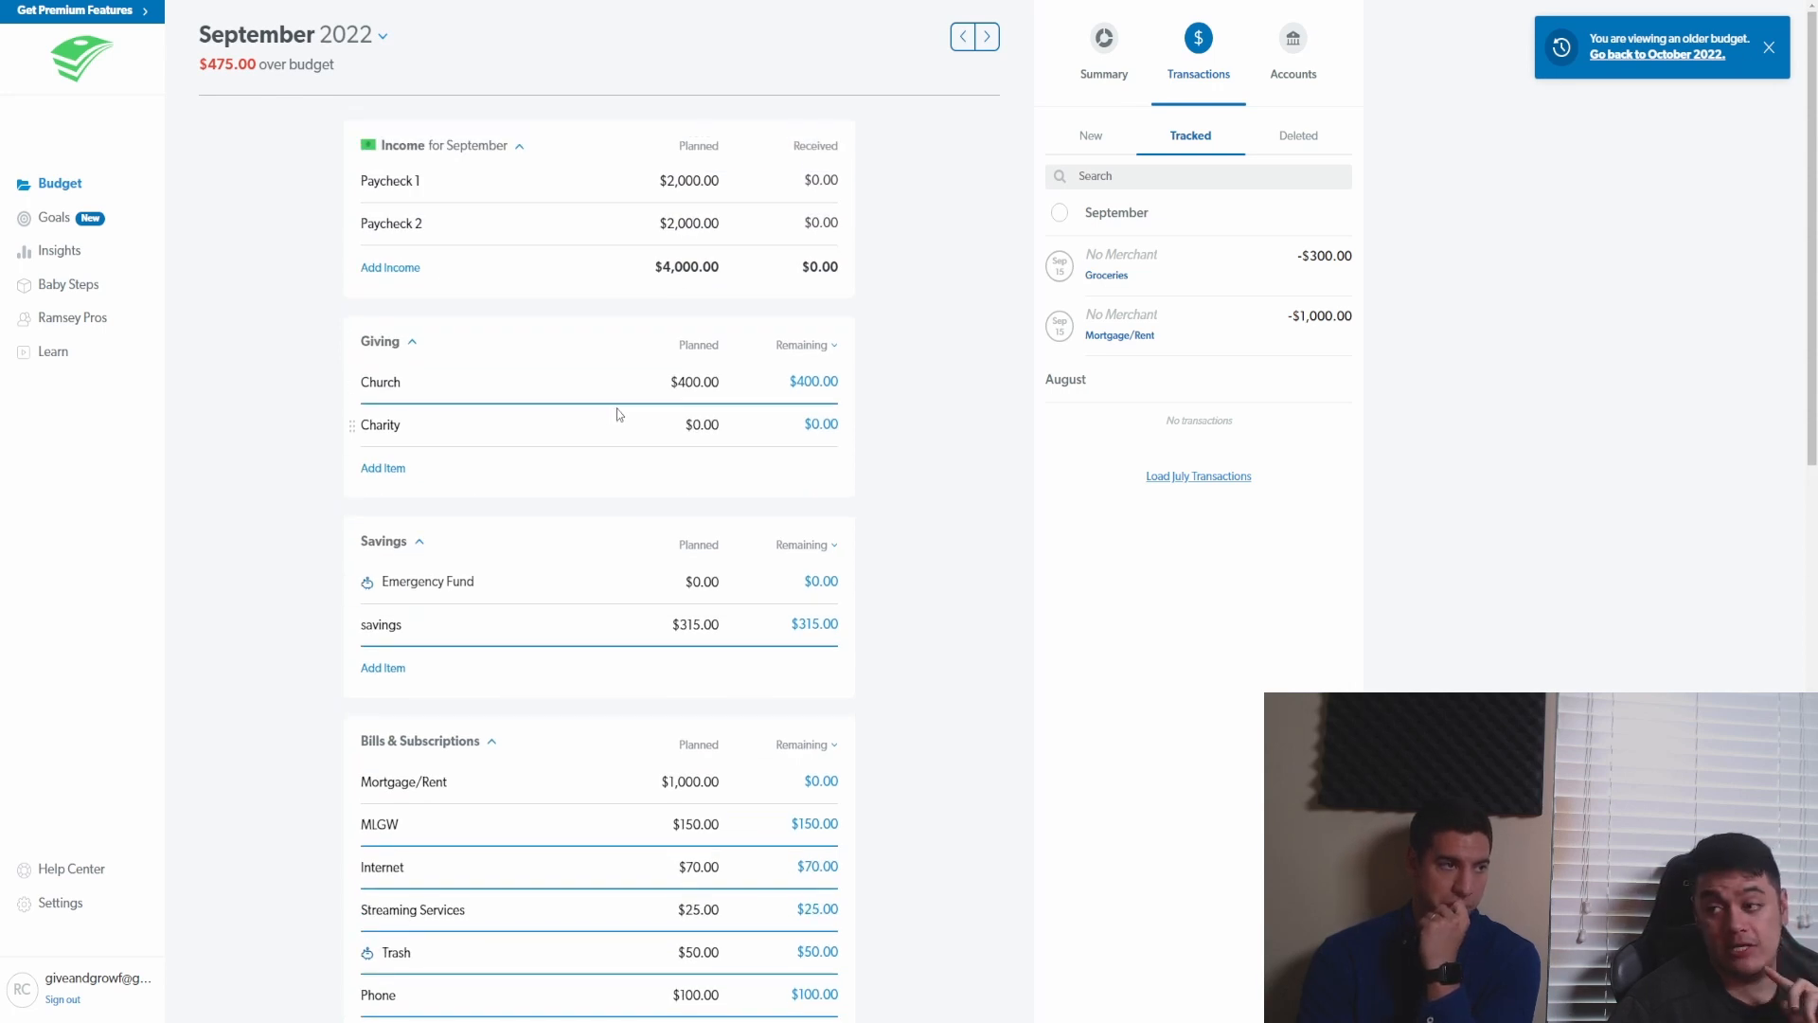
pyautogui.scroll(-1, 618, 414)
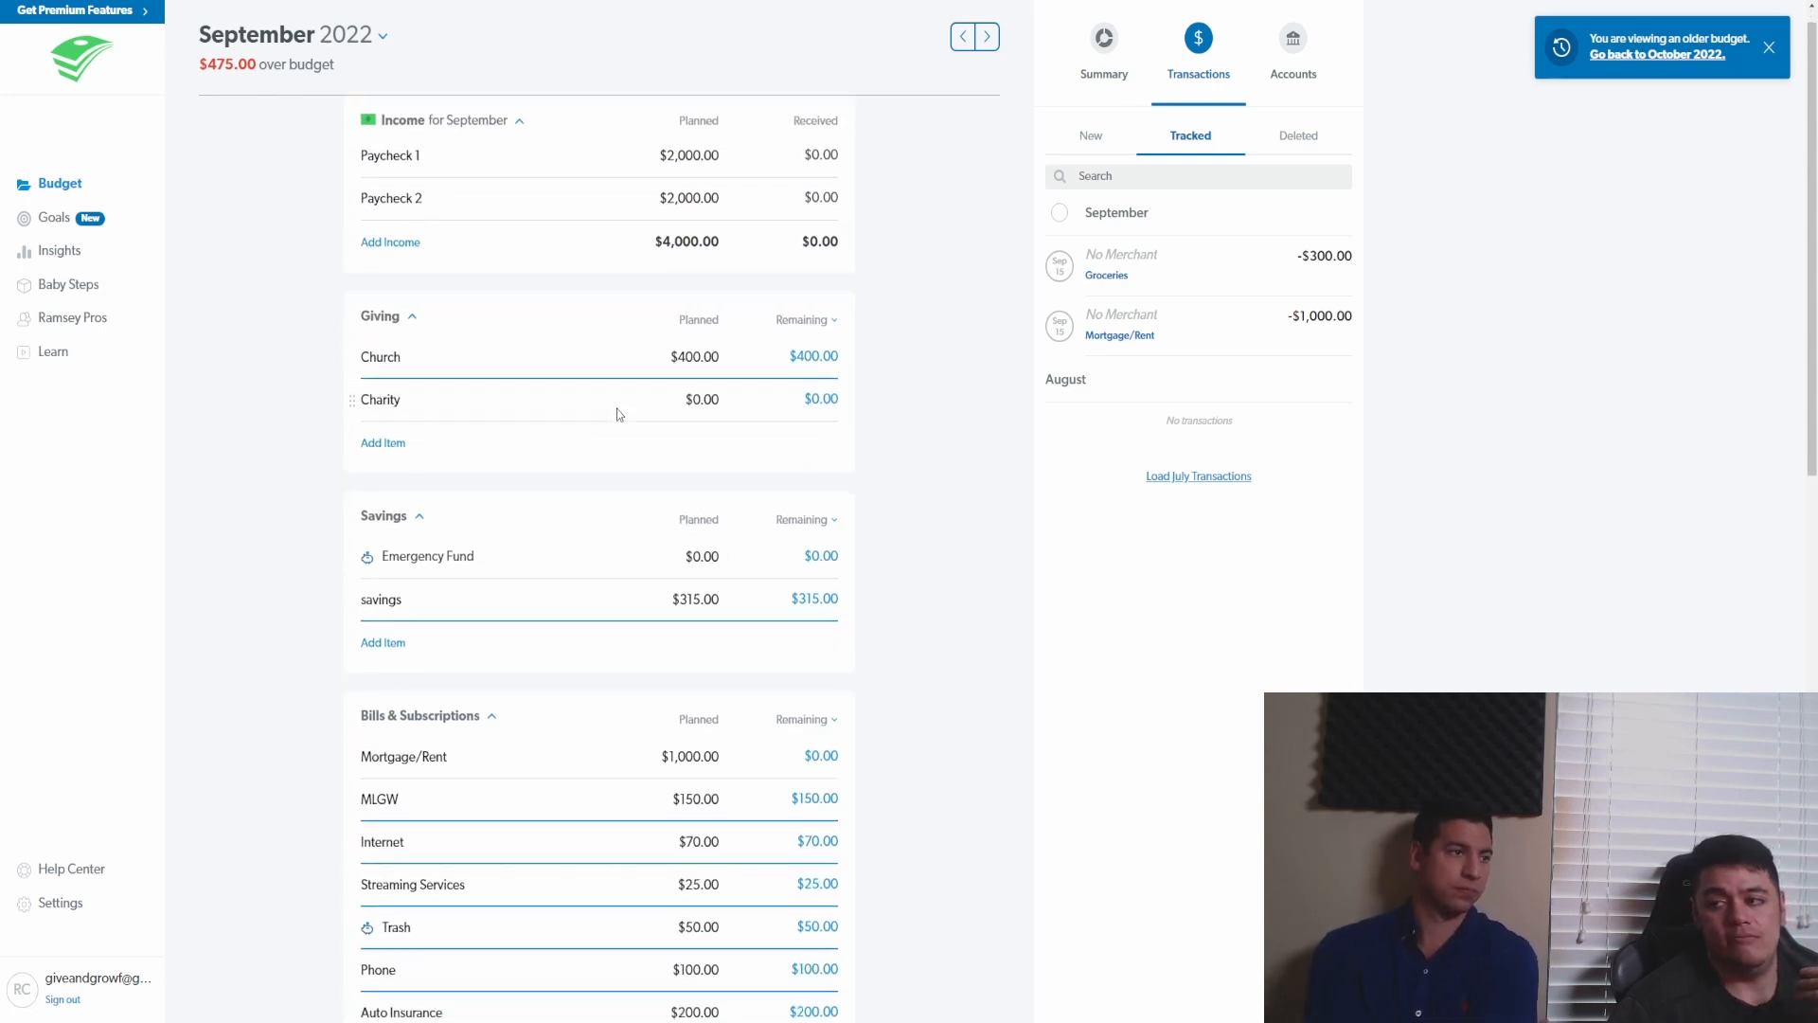
pyautogui.scroll(-5, 618, 414)
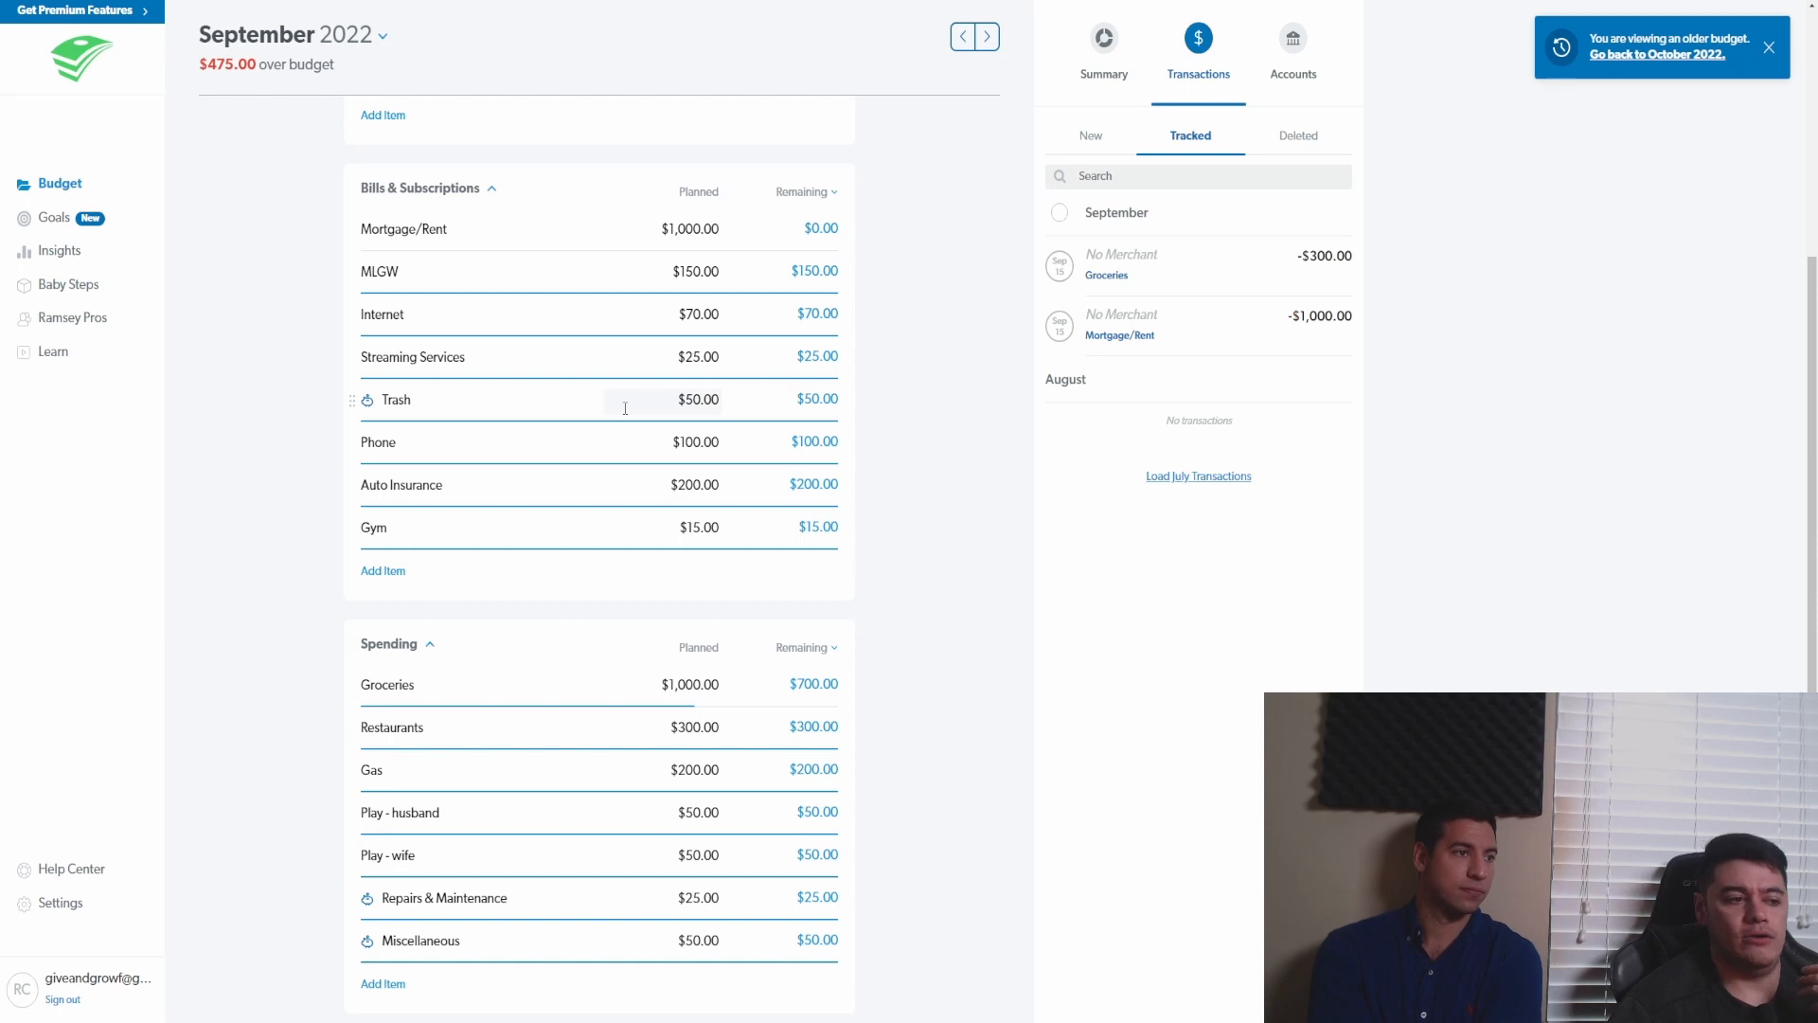
pyautogui.scroll(-2, 625, 408)
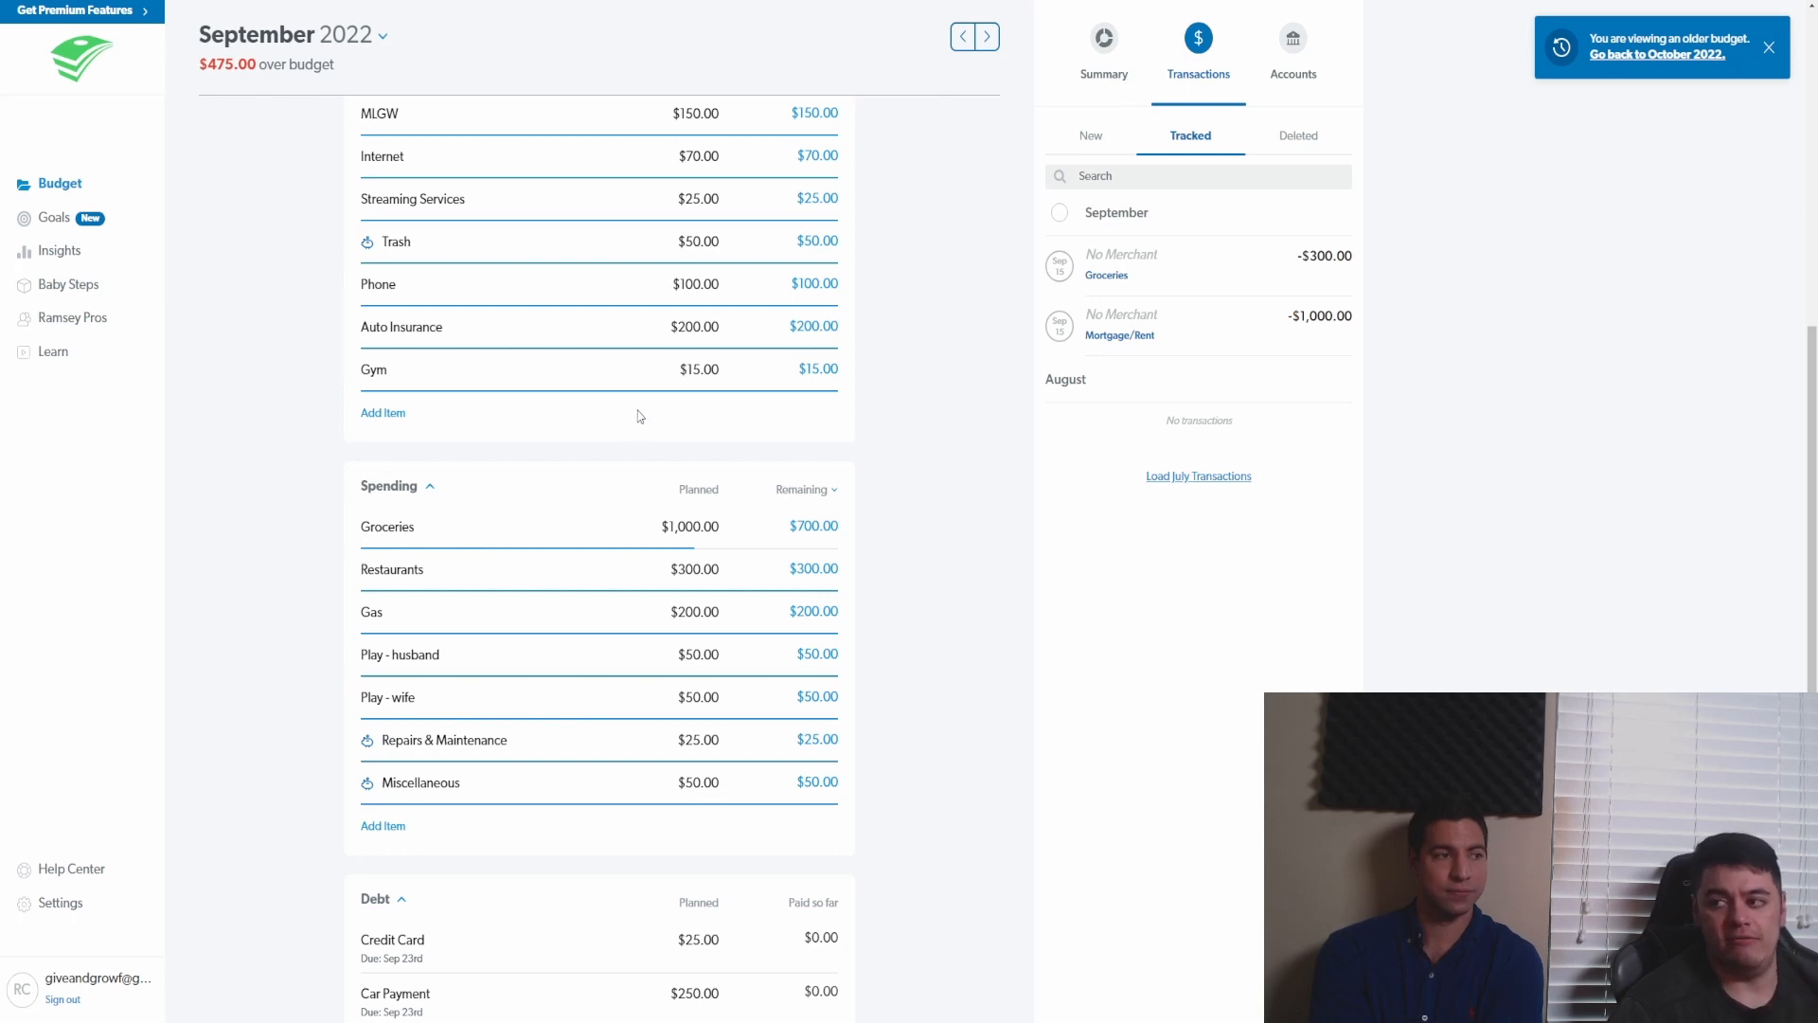
pyautogui.scroll(-6, 640, 416)
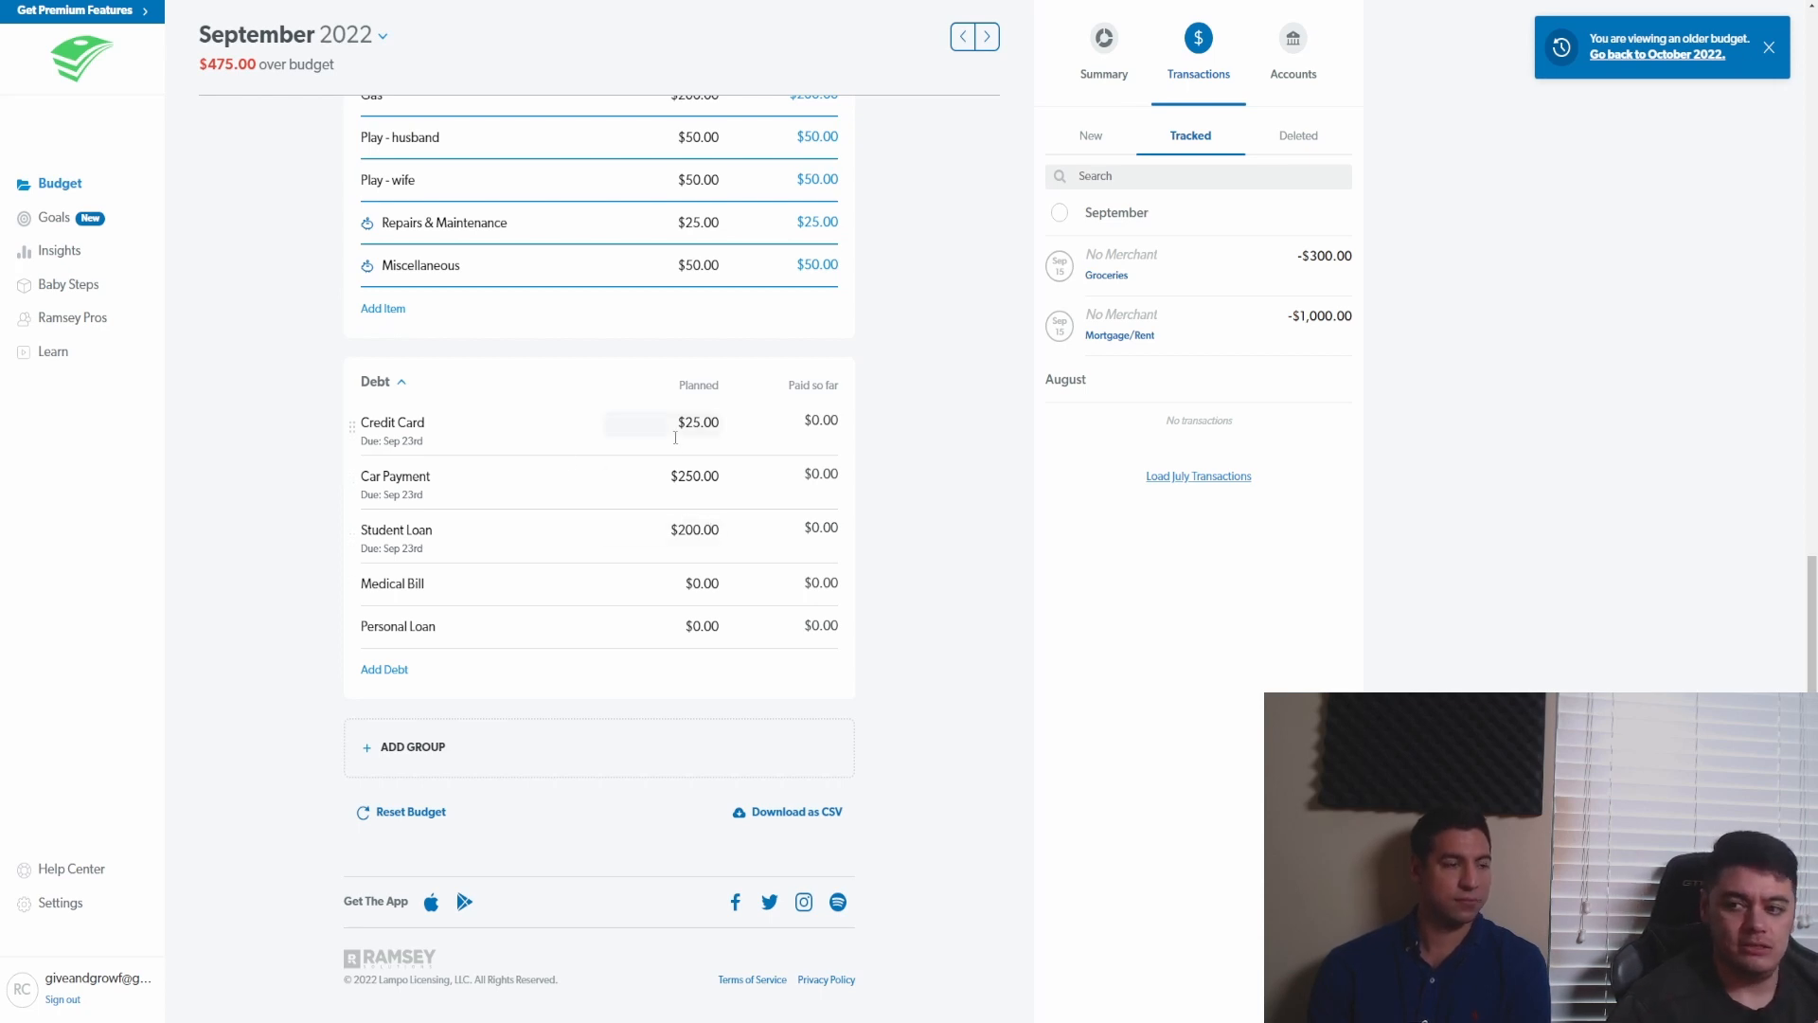
# - Set the planned amount for Groceries in the September Spending group to $800
pyautogui.scroll(5, 769, 559)
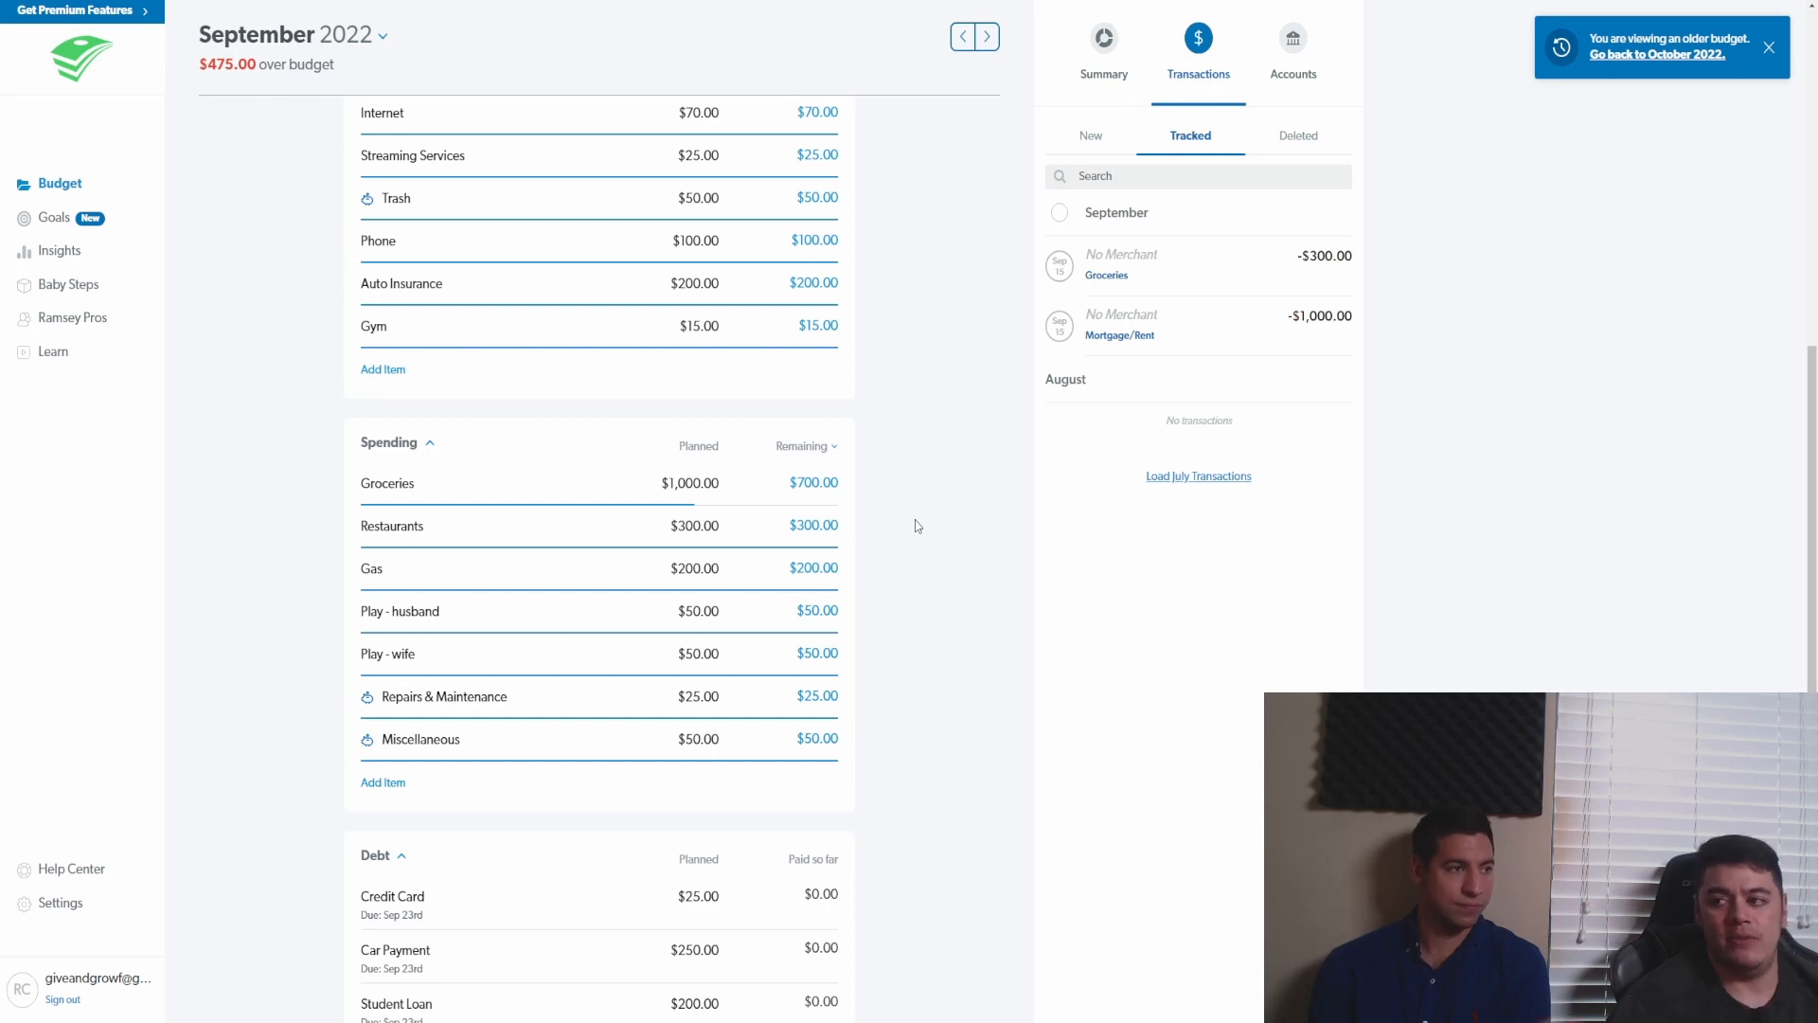
pyautogui.scroll(4, 868, 499)
pyautogui.scroll(2, 852, 362)
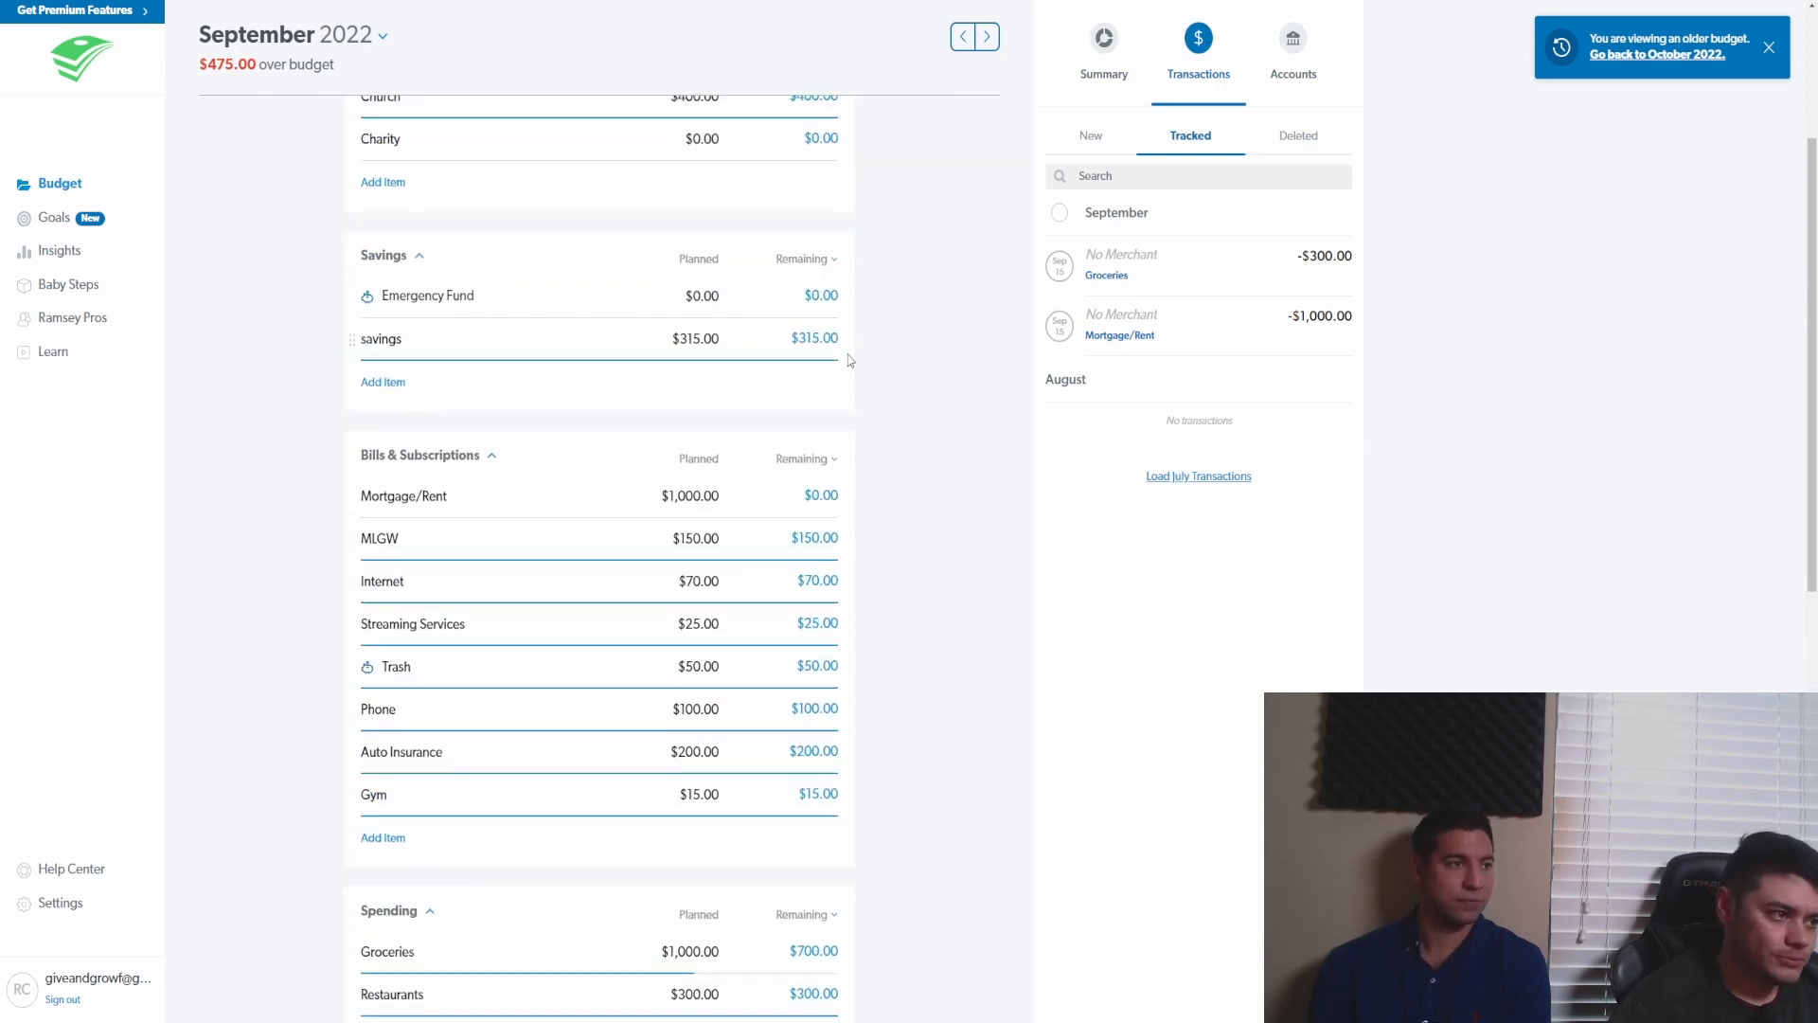
pyautogui.scroll(-2, 663, 350)
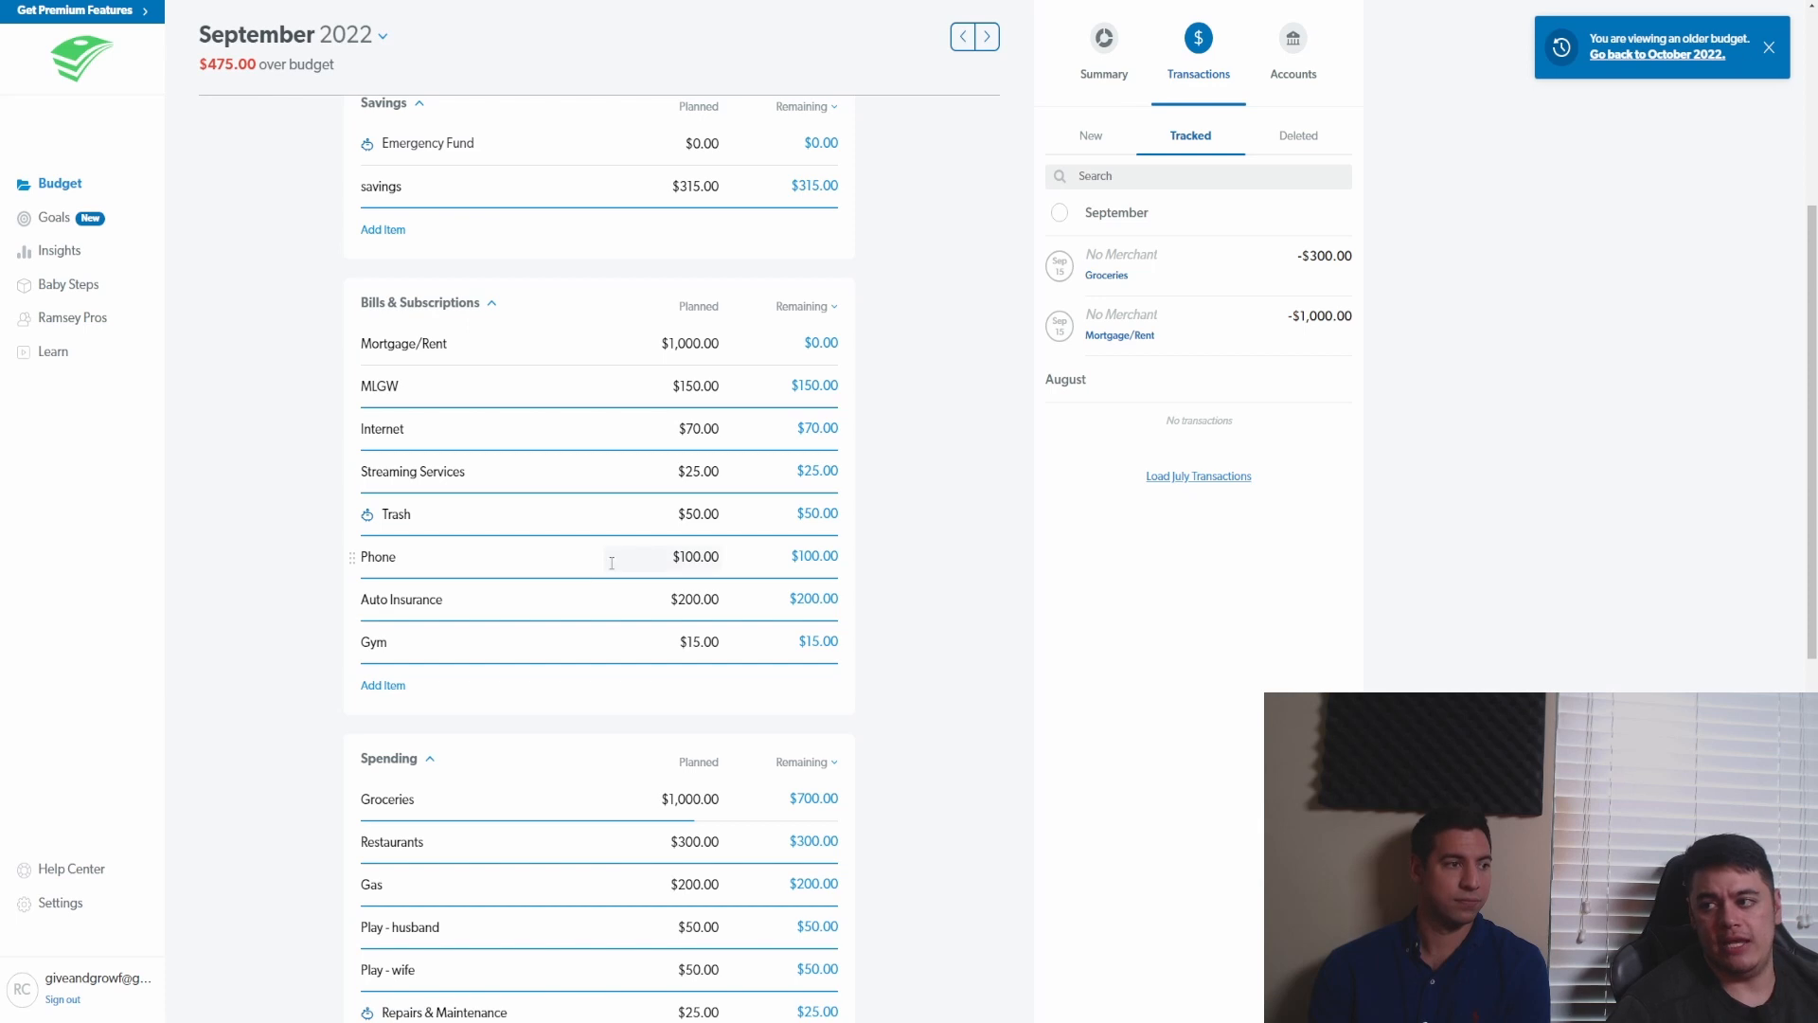
pyautogui.scroll(-1, 540, 483)
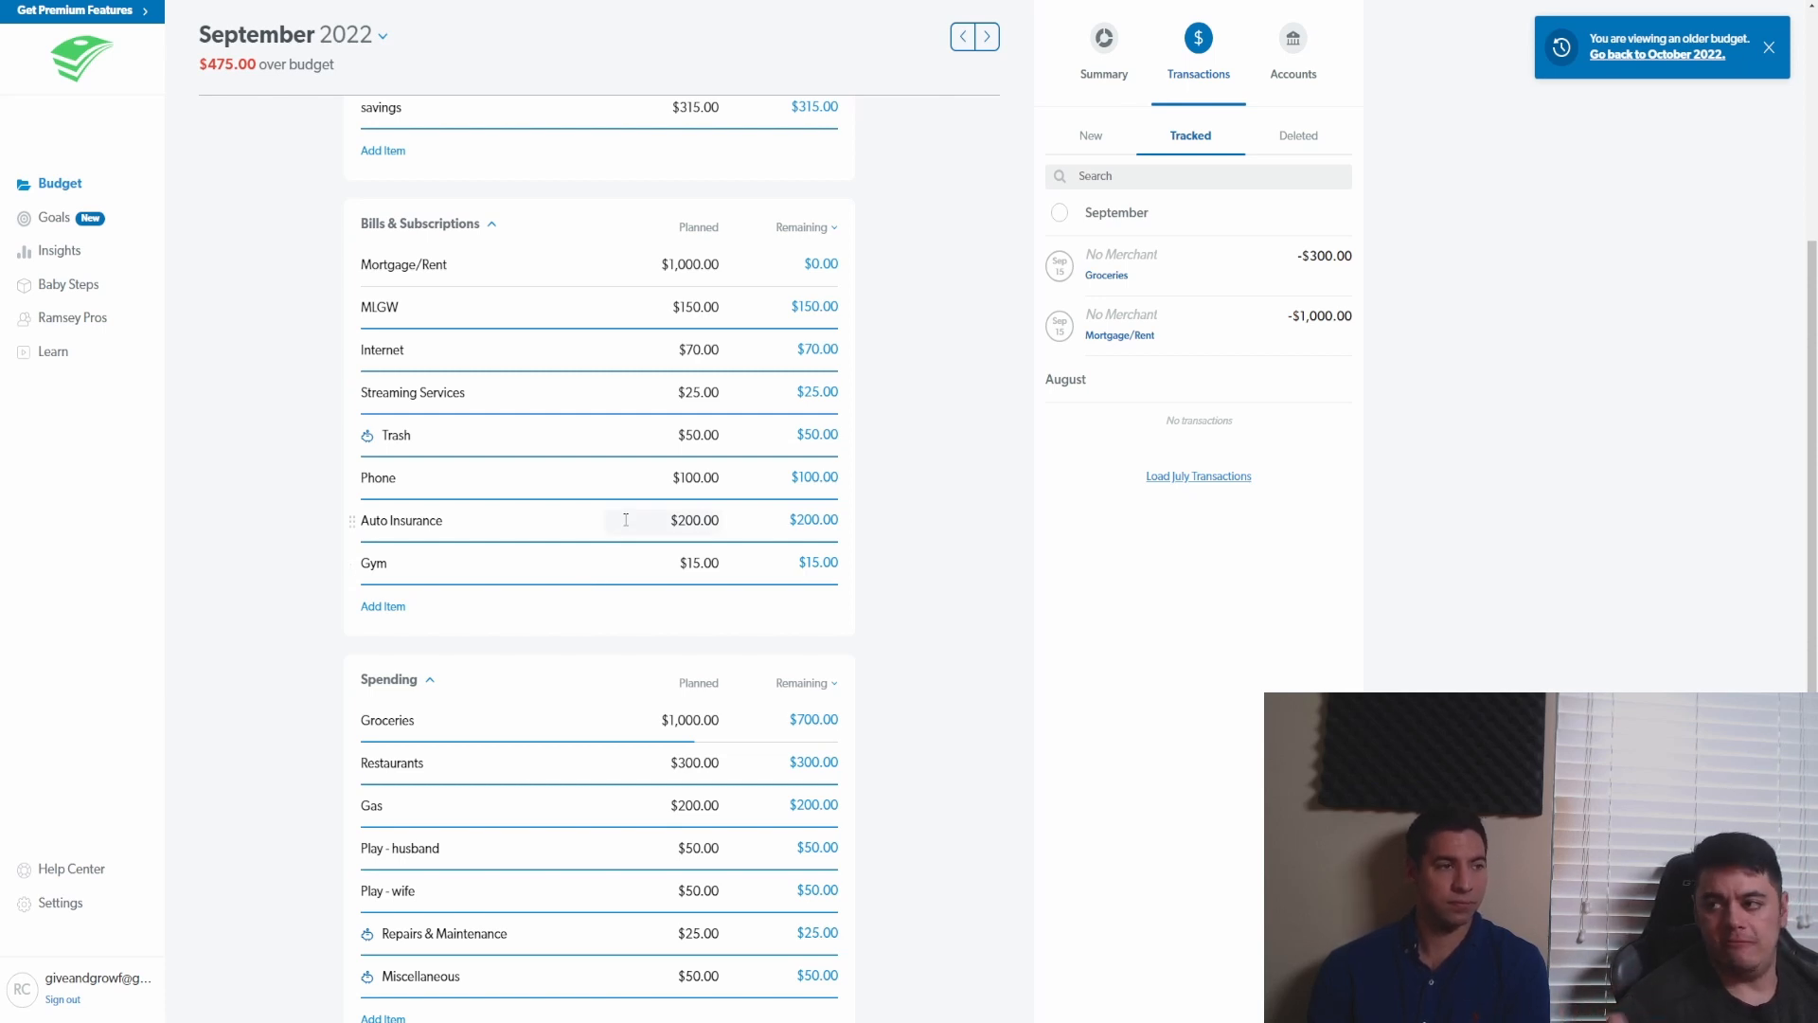
pyautogui.scroll(-2, 511, 294)
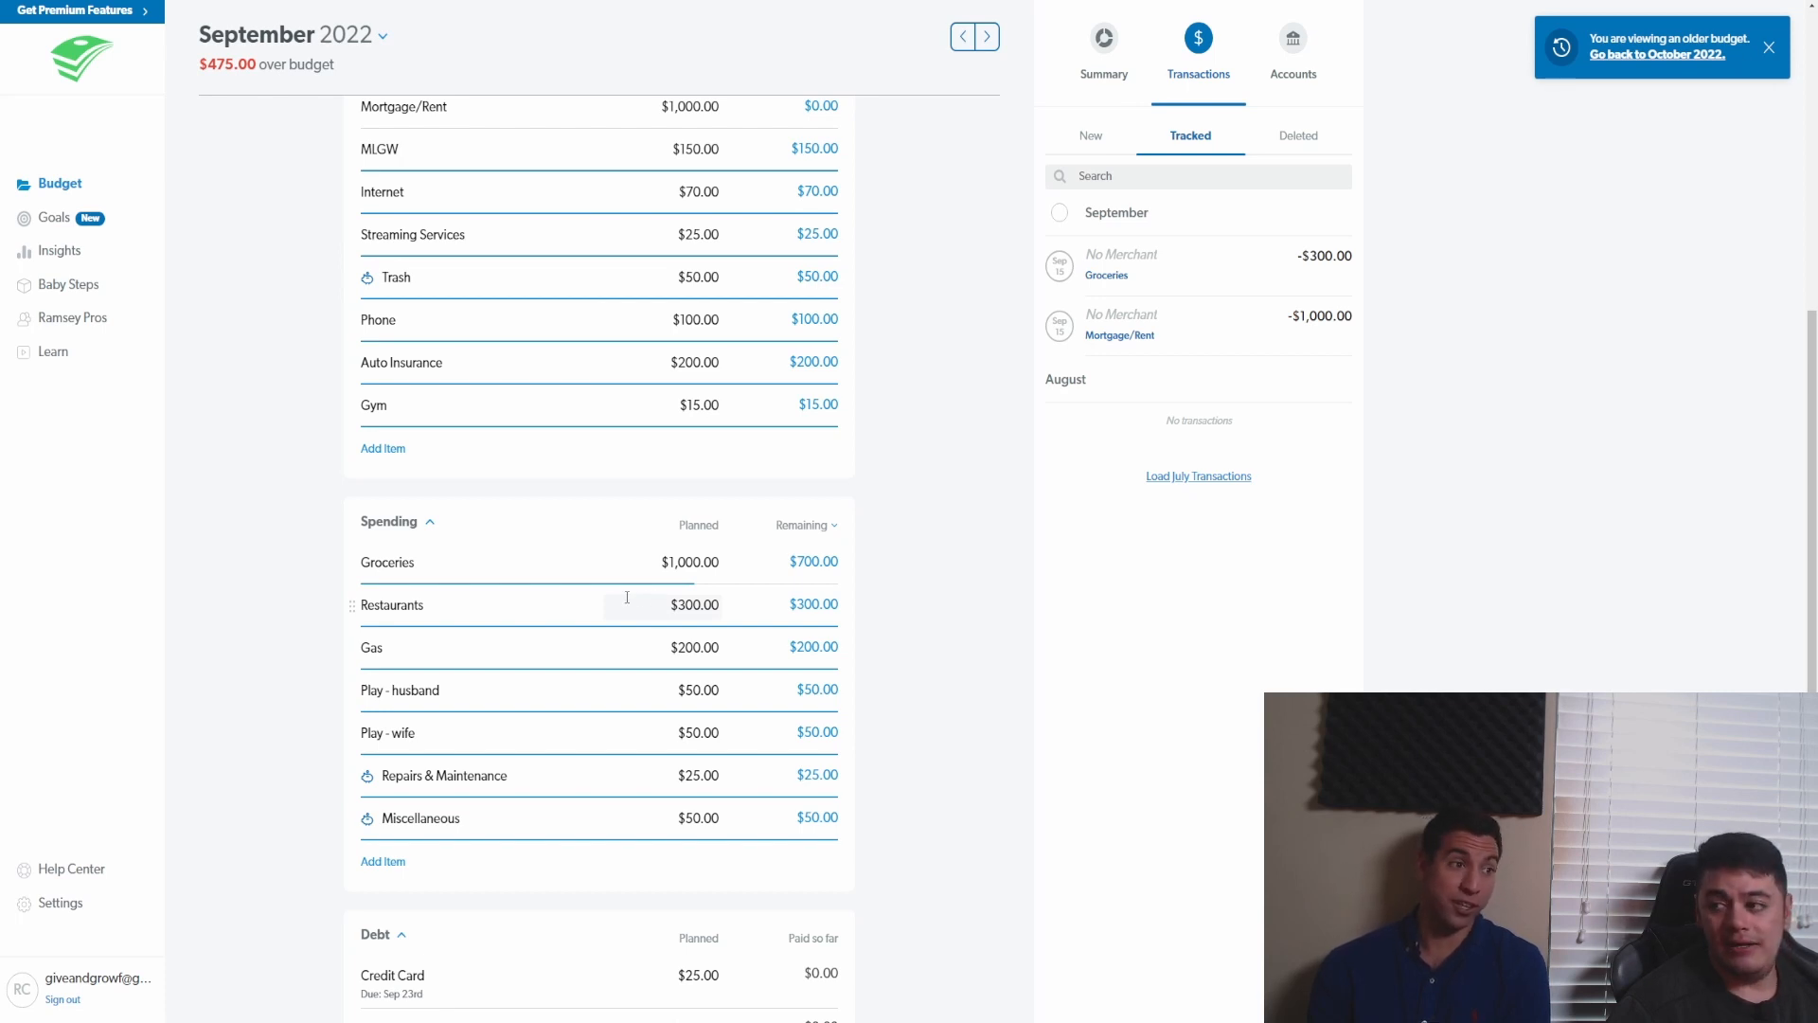
pyautogui.click(702, 566)
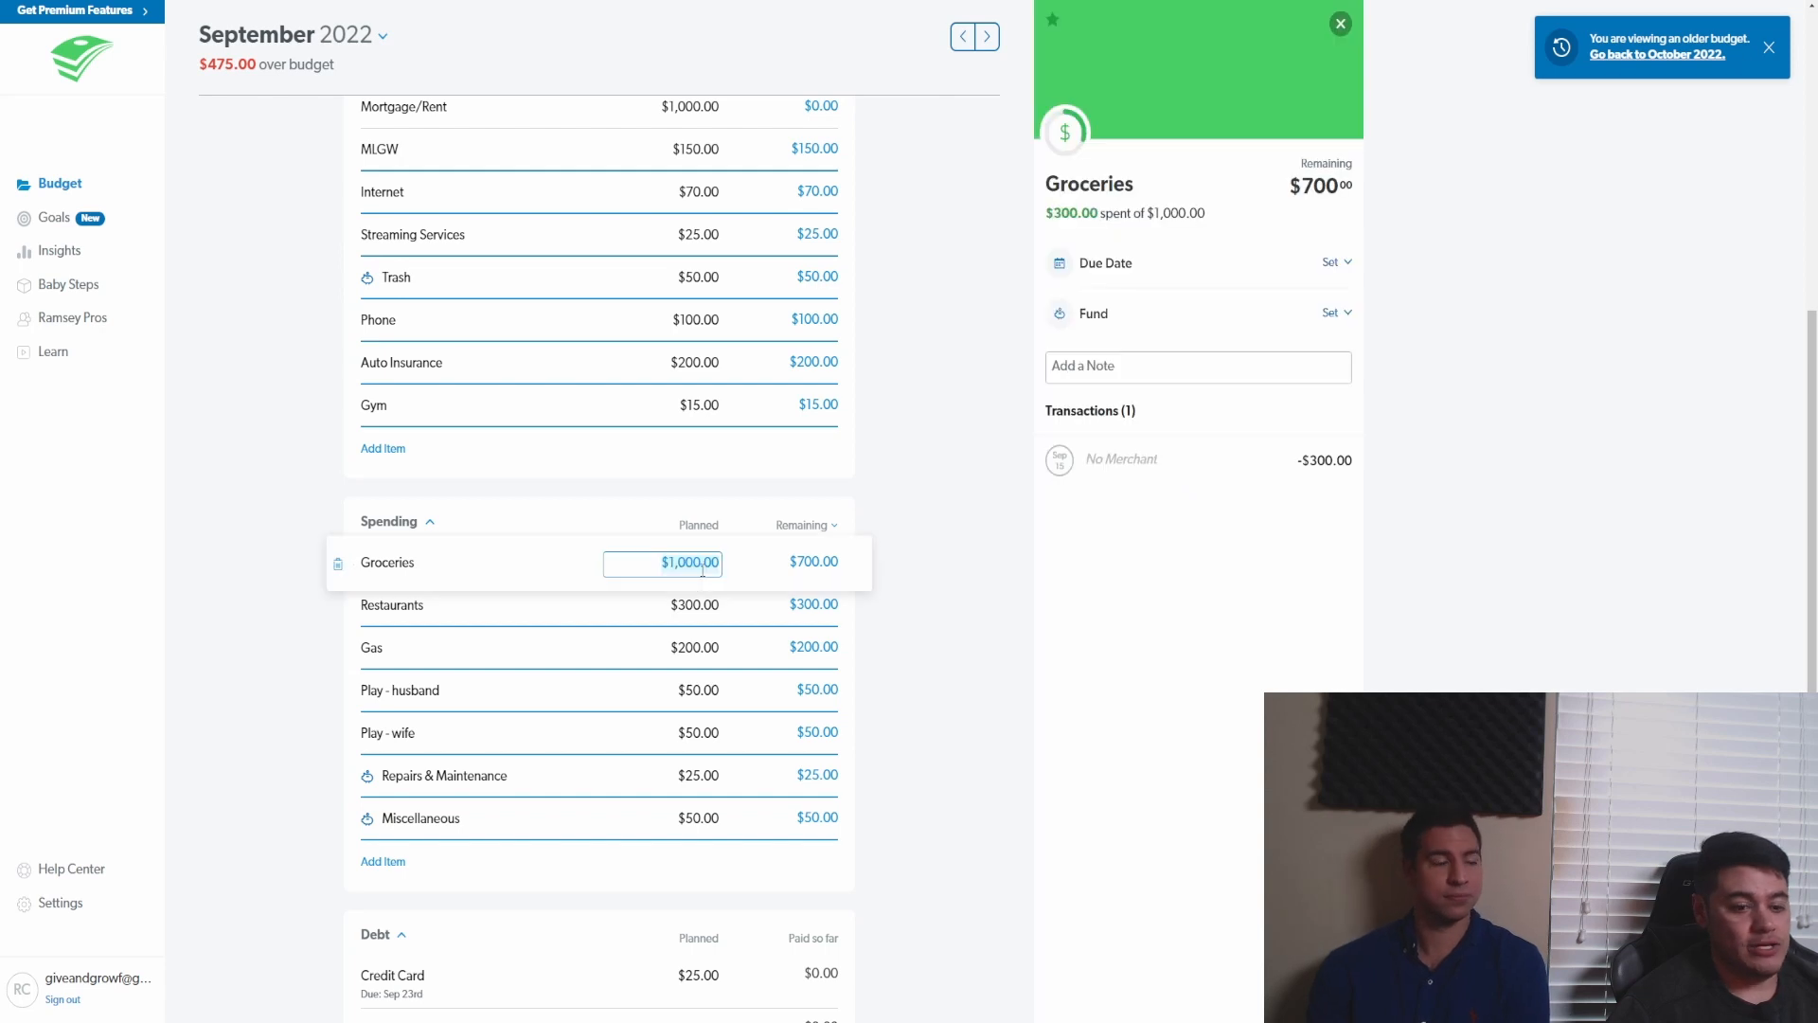
pyautogui.write('8')
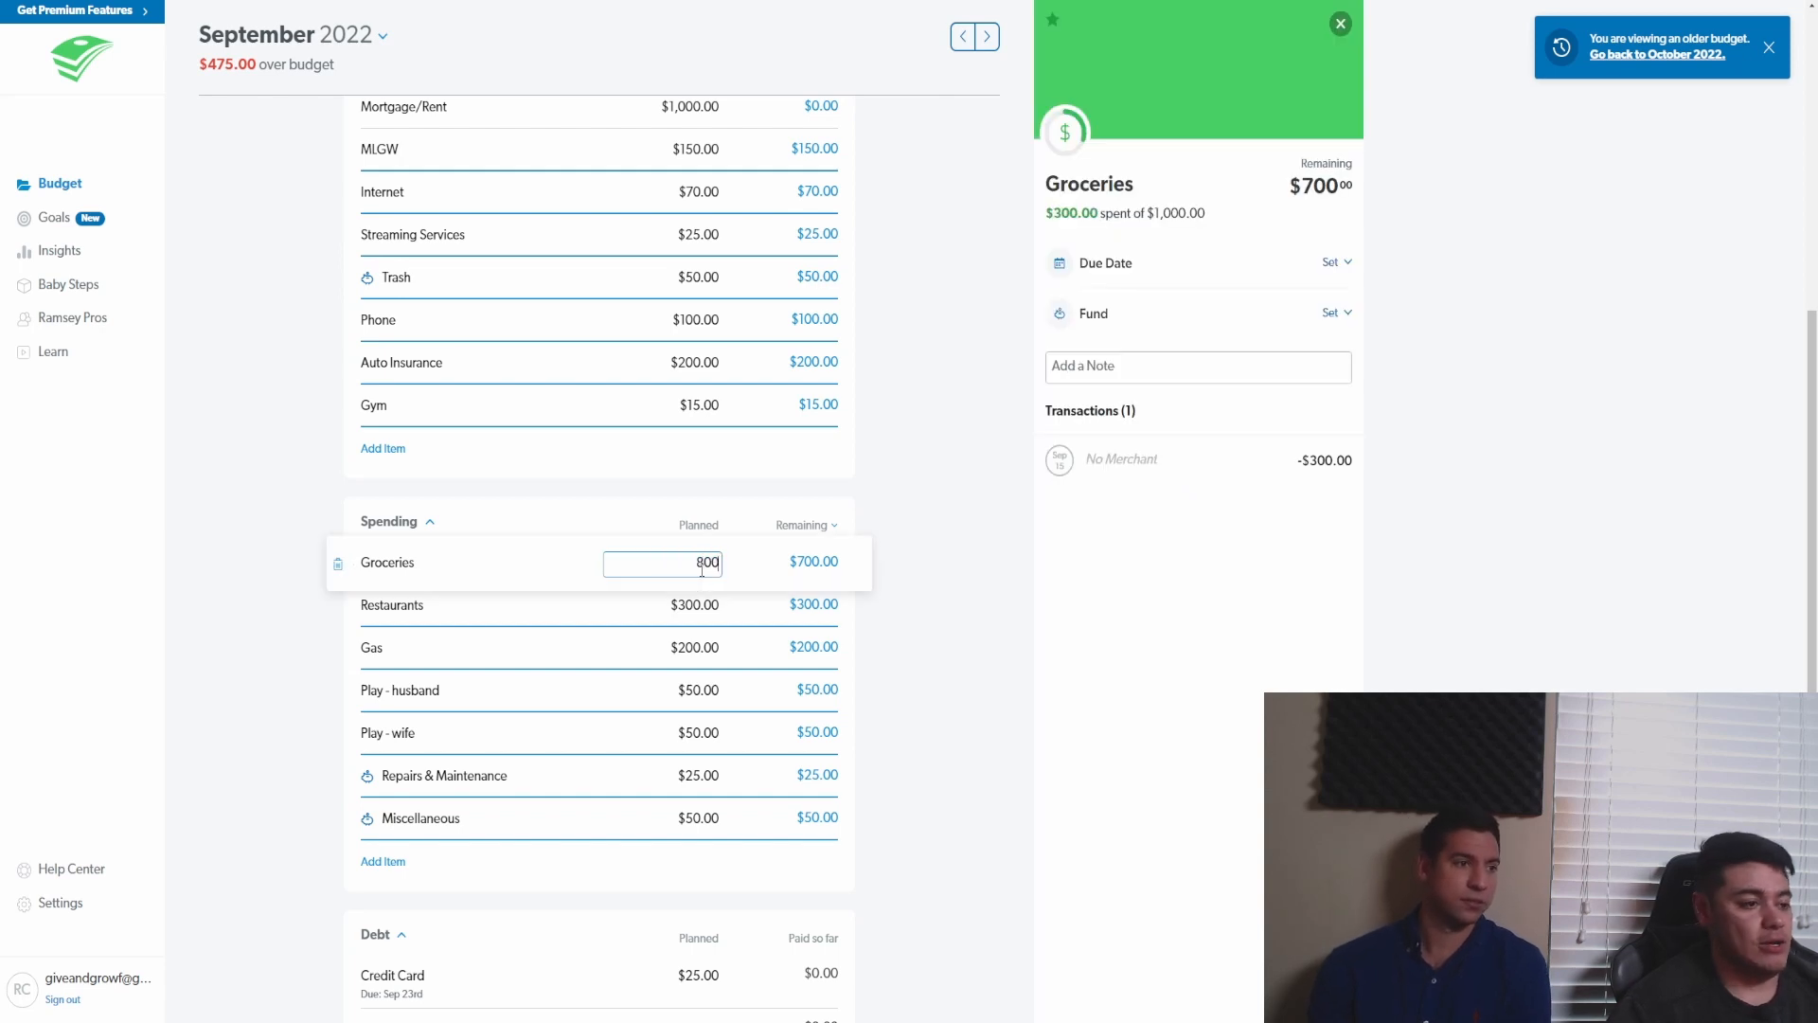
pyautogui.click(947, 599)
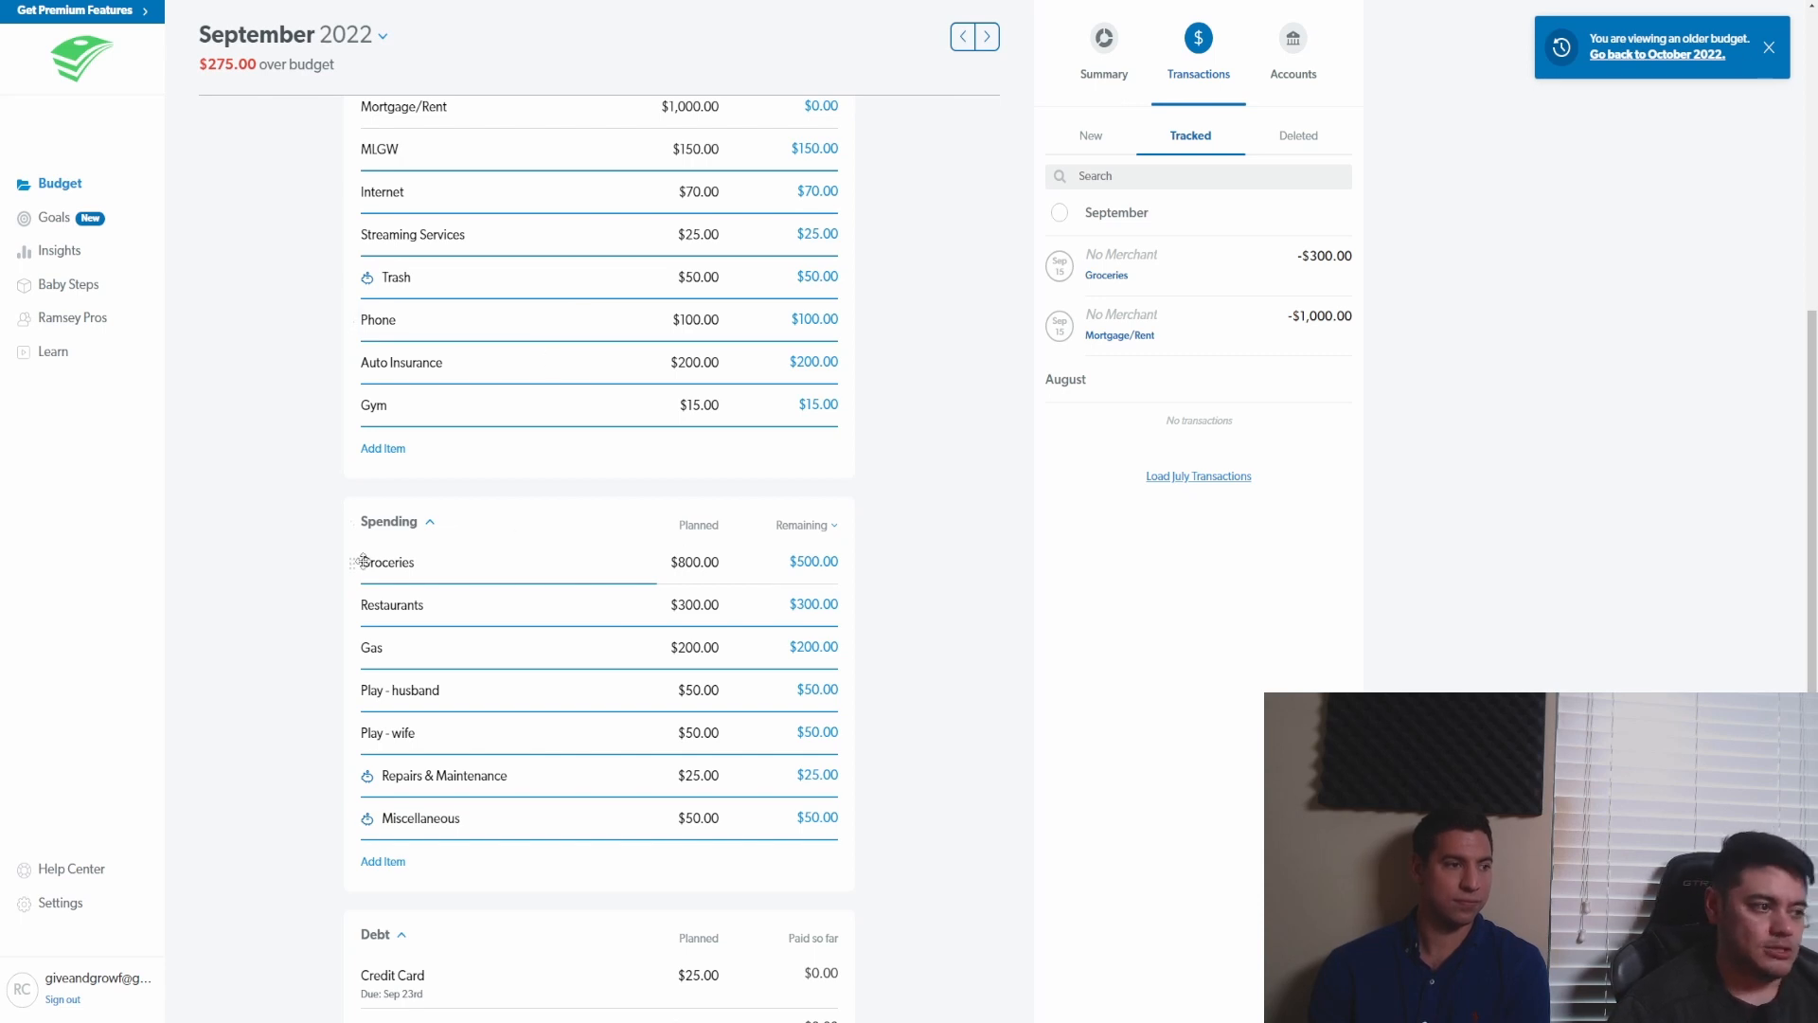
# - Set the planned amount for Restaurants in the Spending group to $0
pyautogui.scroll(-1, 564, 604)
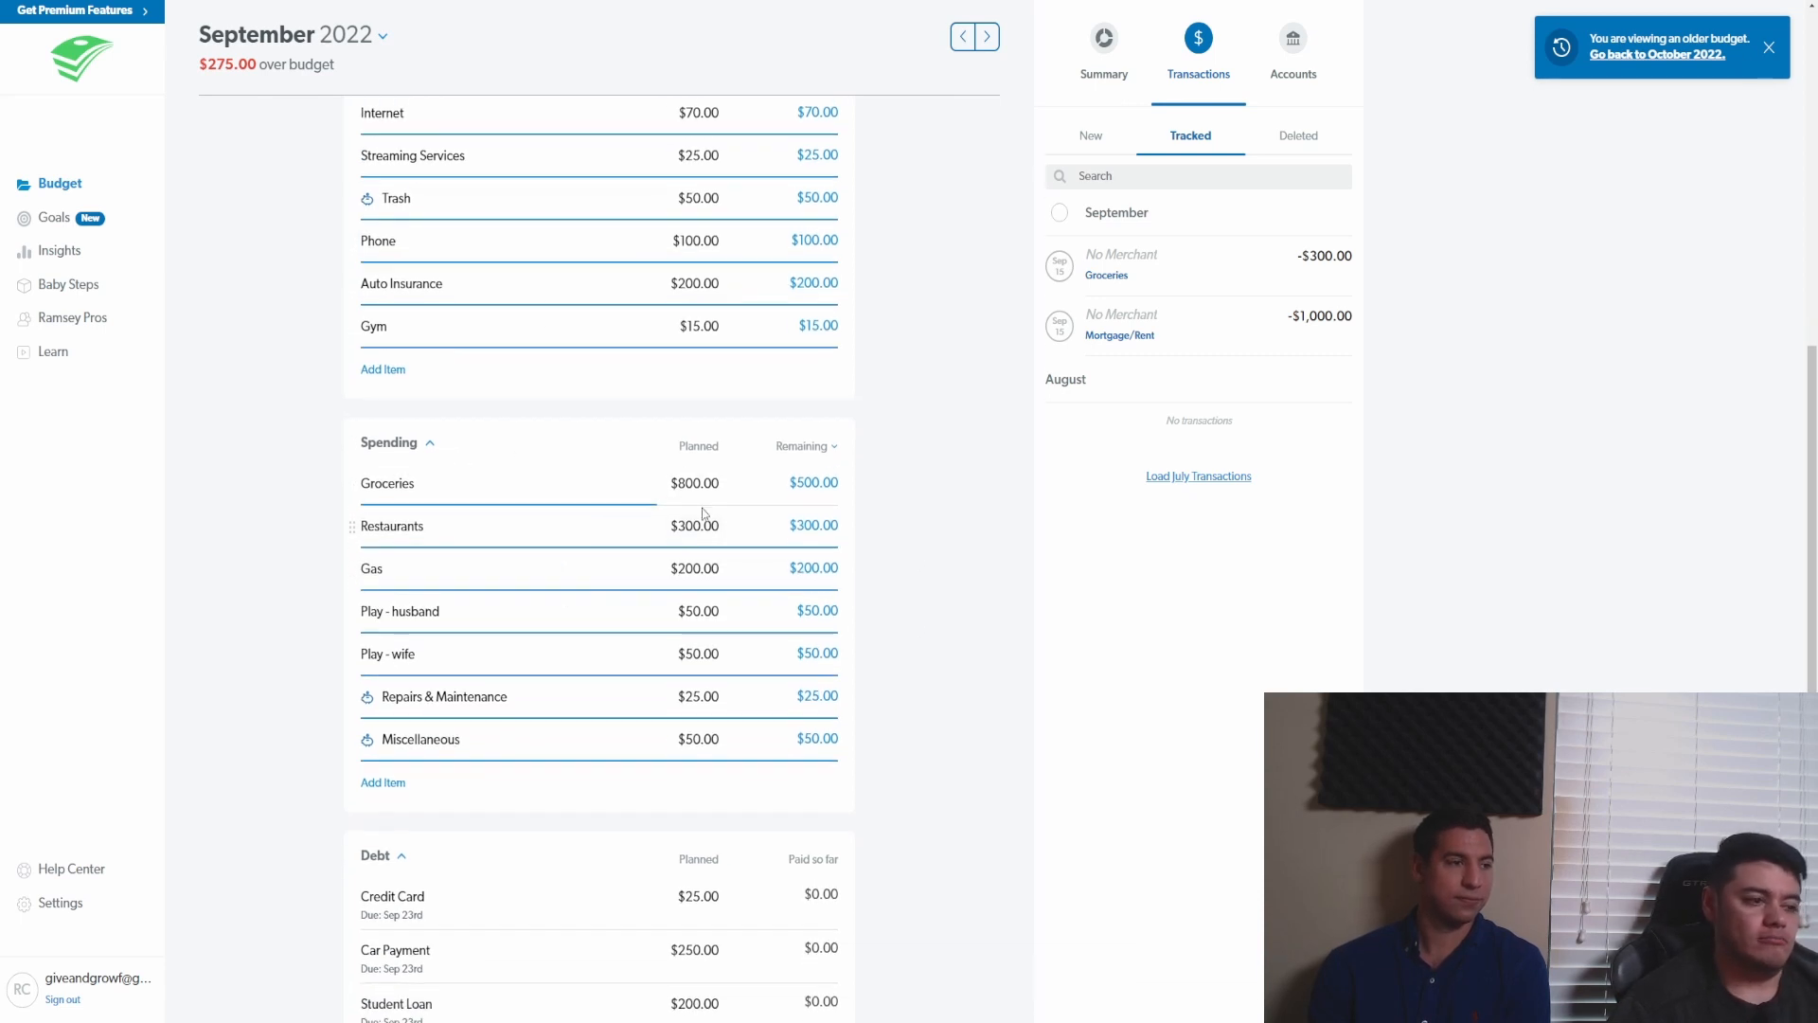
pyautogui.click(702, 524)
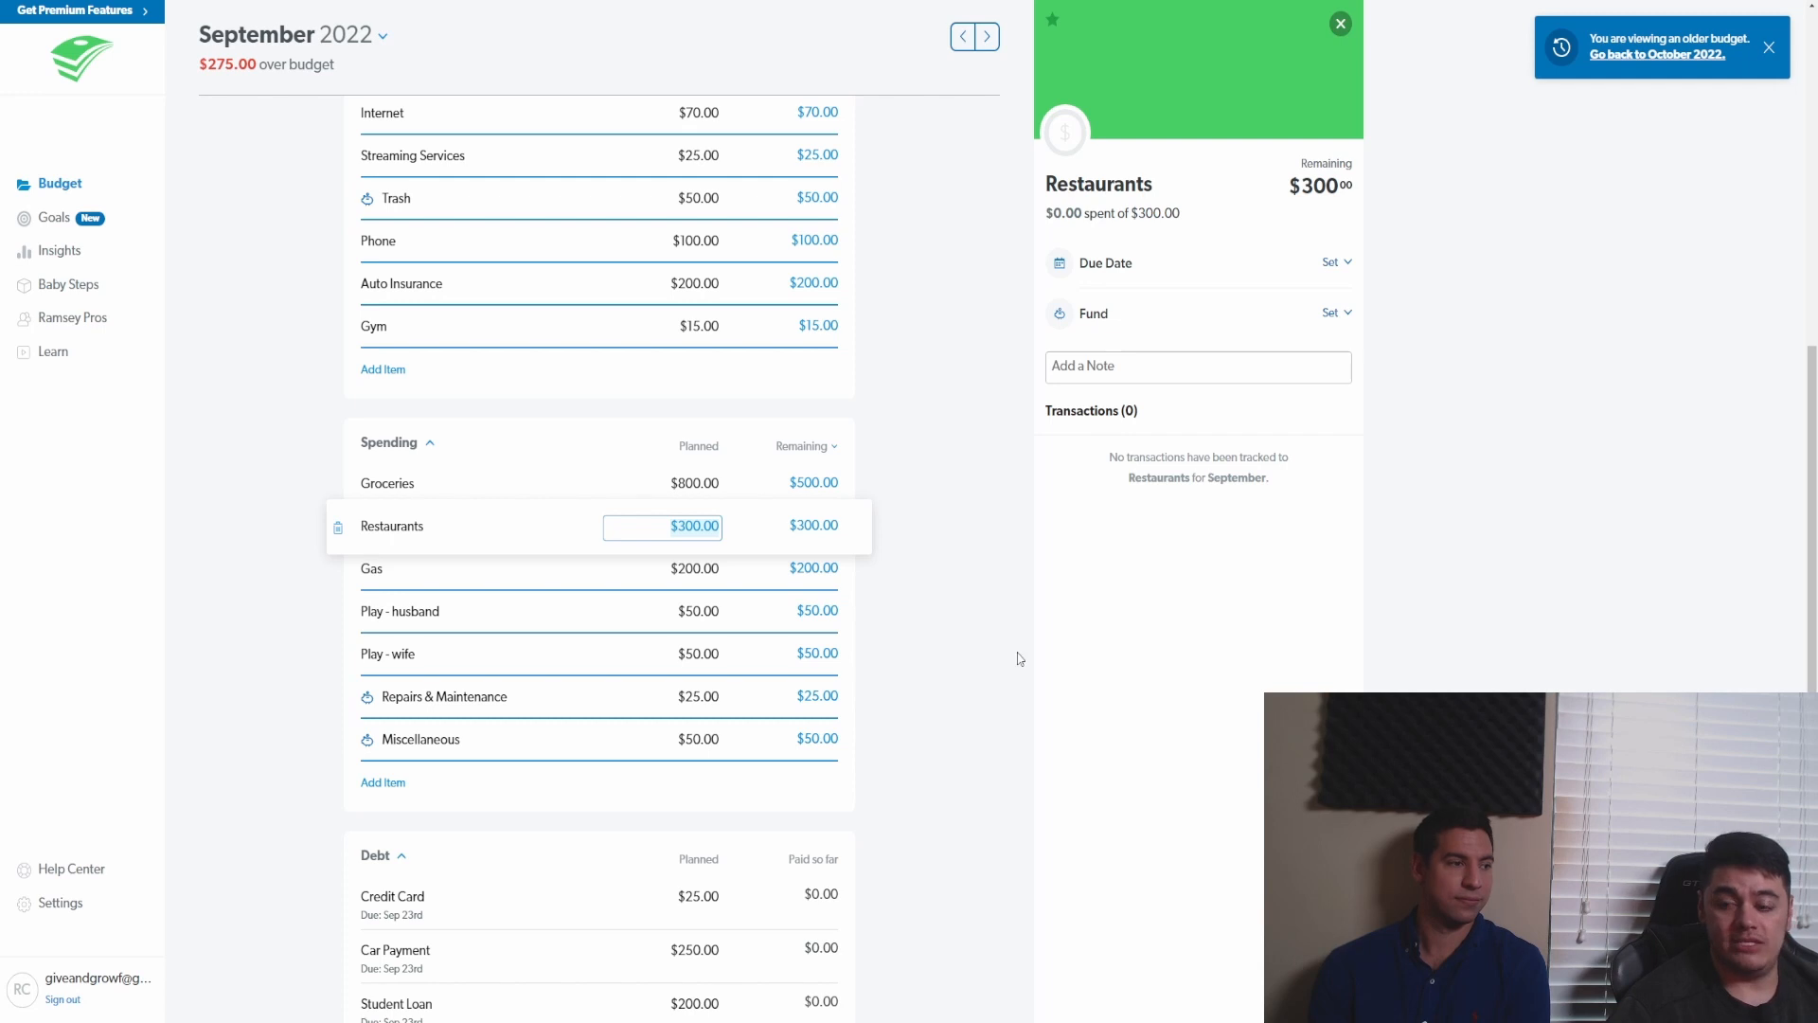
pyautogui.write('200')
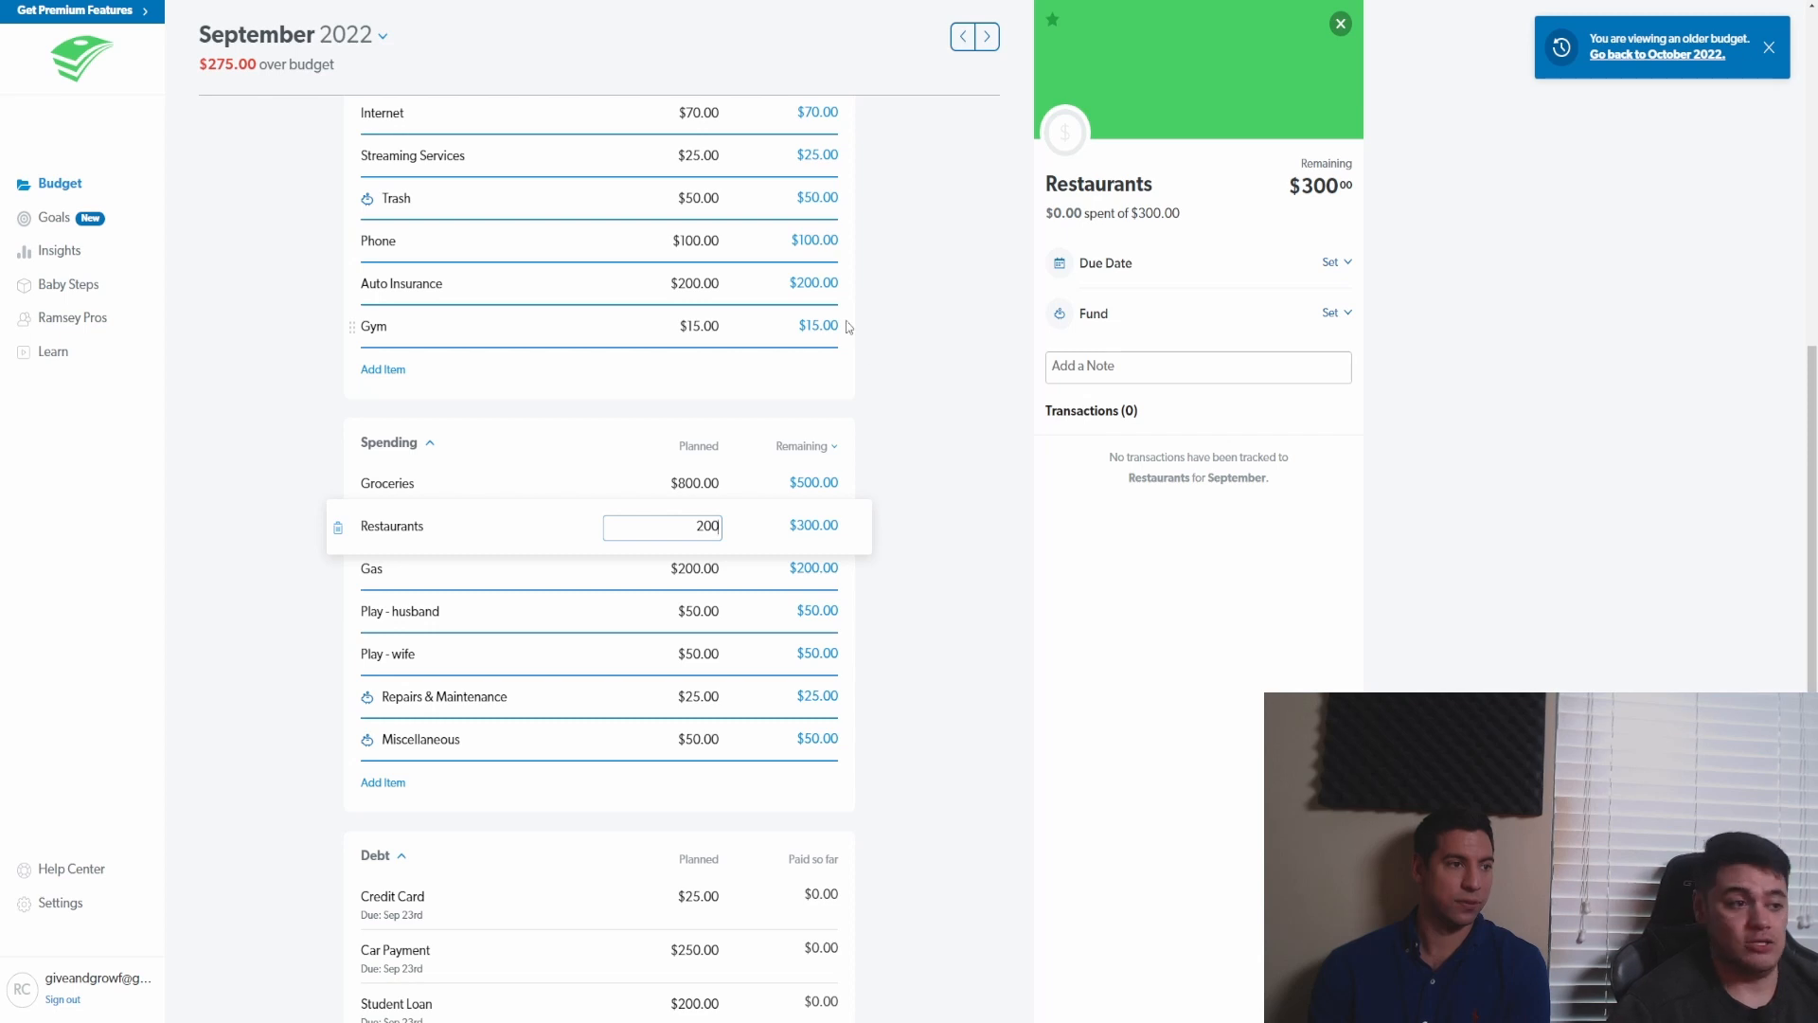
pyautogui.press('BackSpace')
pyautogui.press('BackSpace')
pyautogui.press('BackSpace')
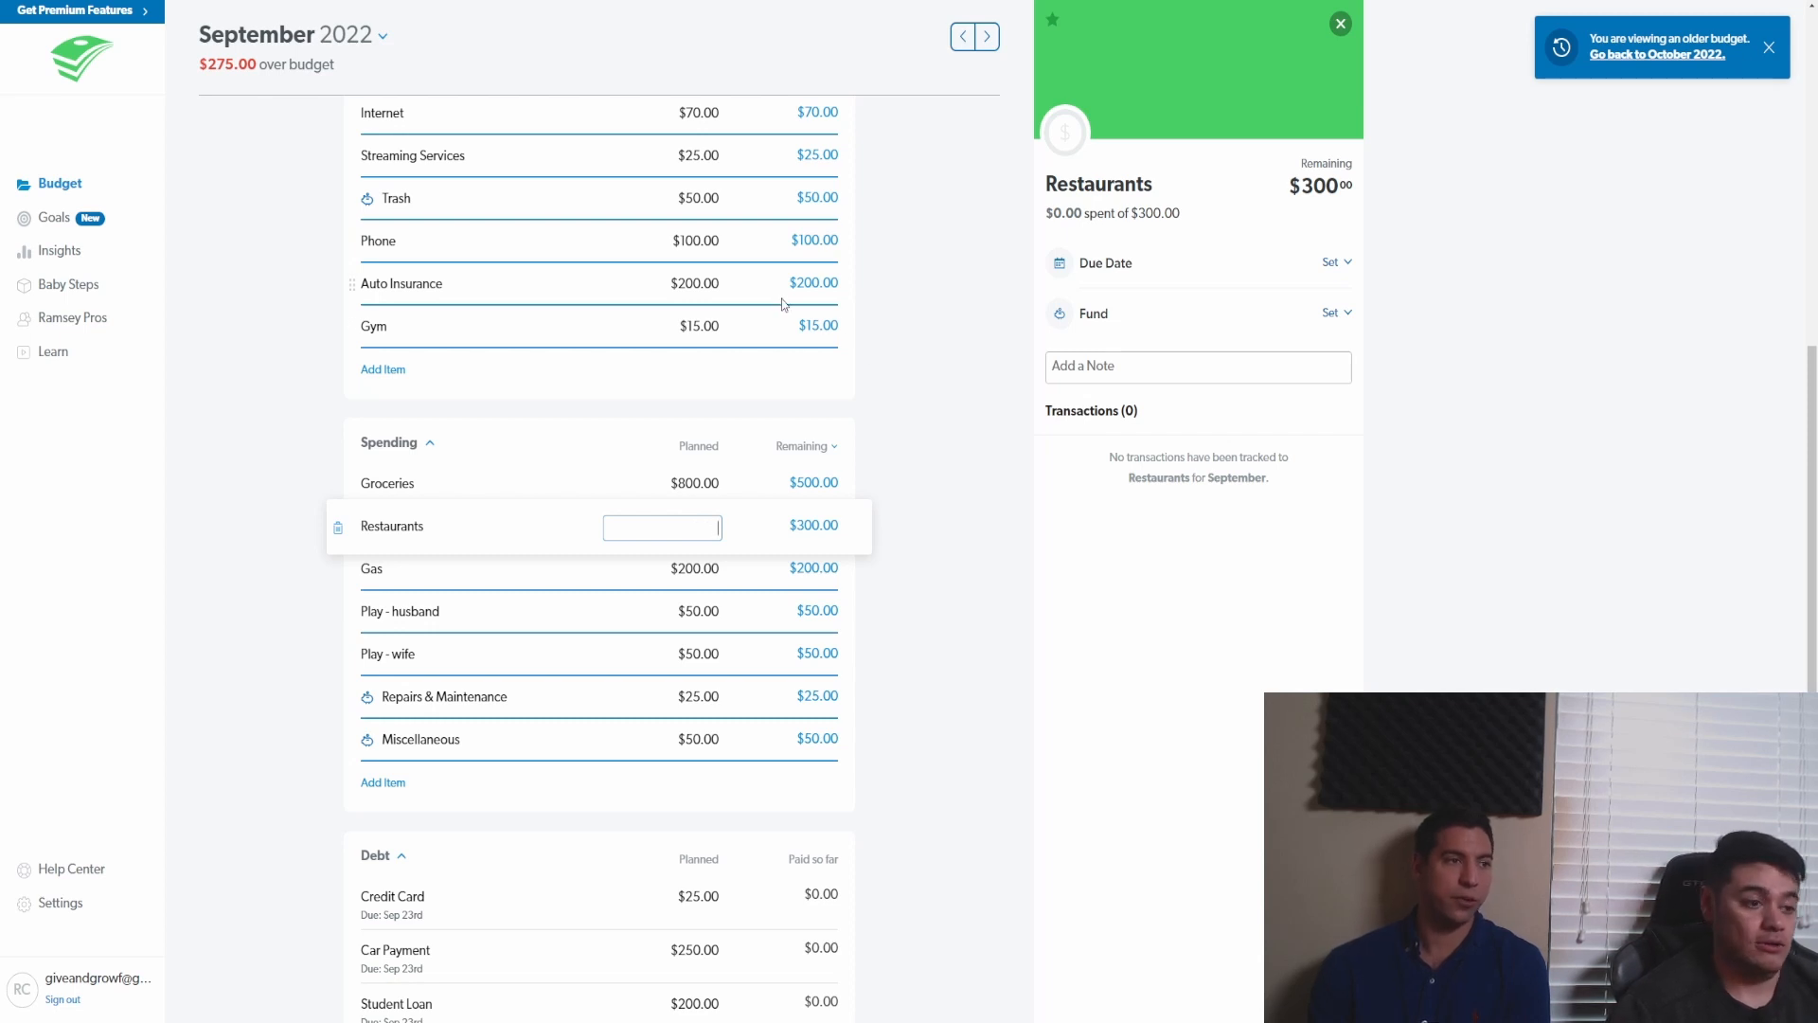
pyautogui.write('0')
pyautogui.click(917, 549)
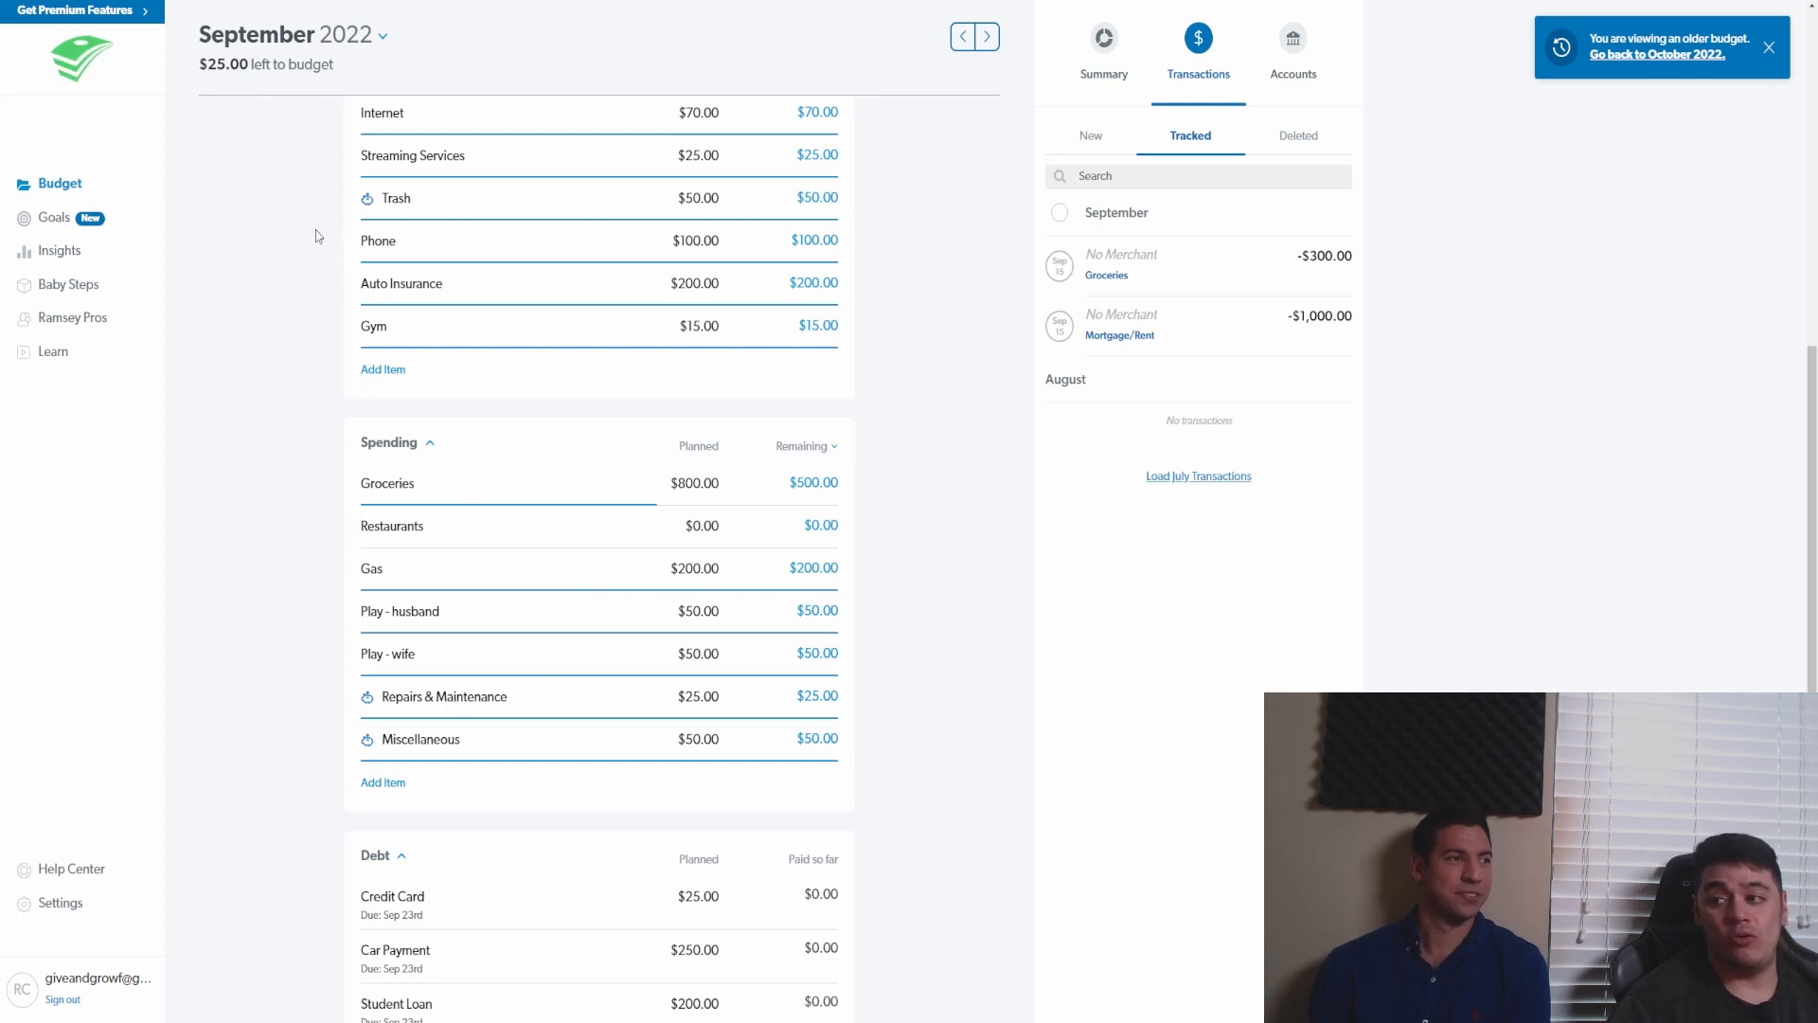
# - Set the planned amount for Restaurants in the Spending group to $25
pyautogui.click(716, 528)
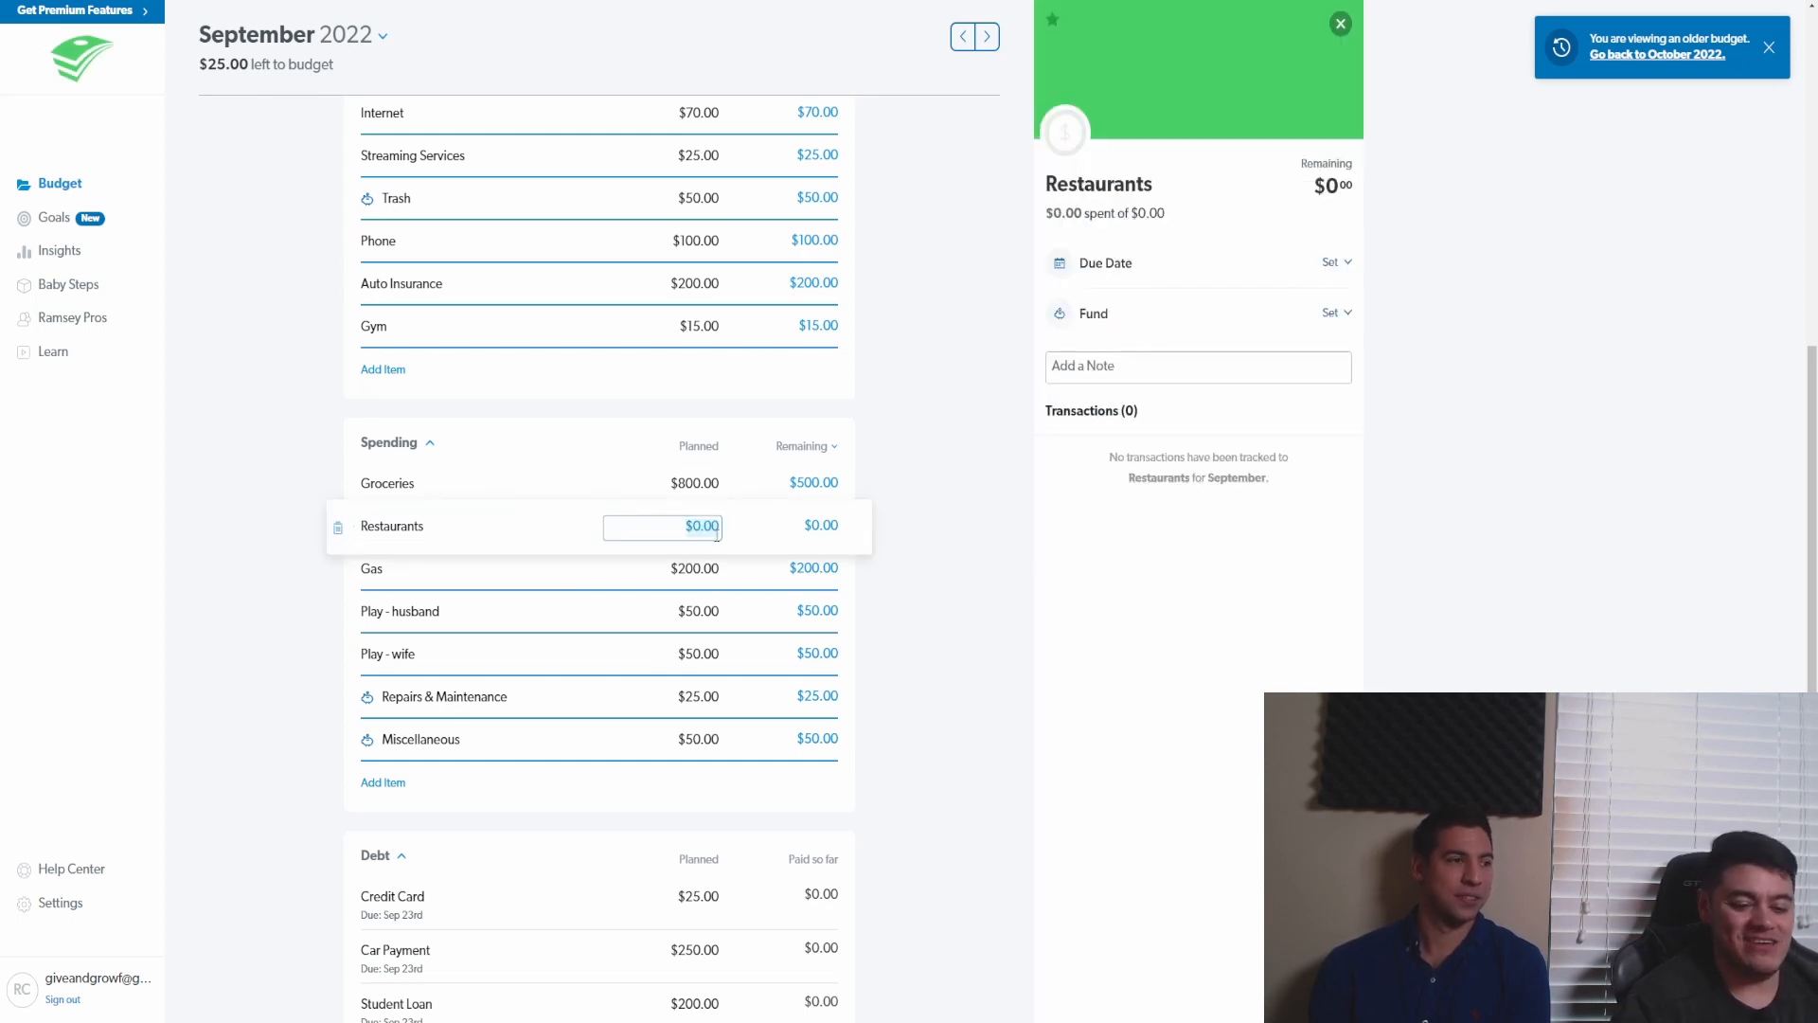
pyautogui.write('25')
pyautogui.click(889, 637)
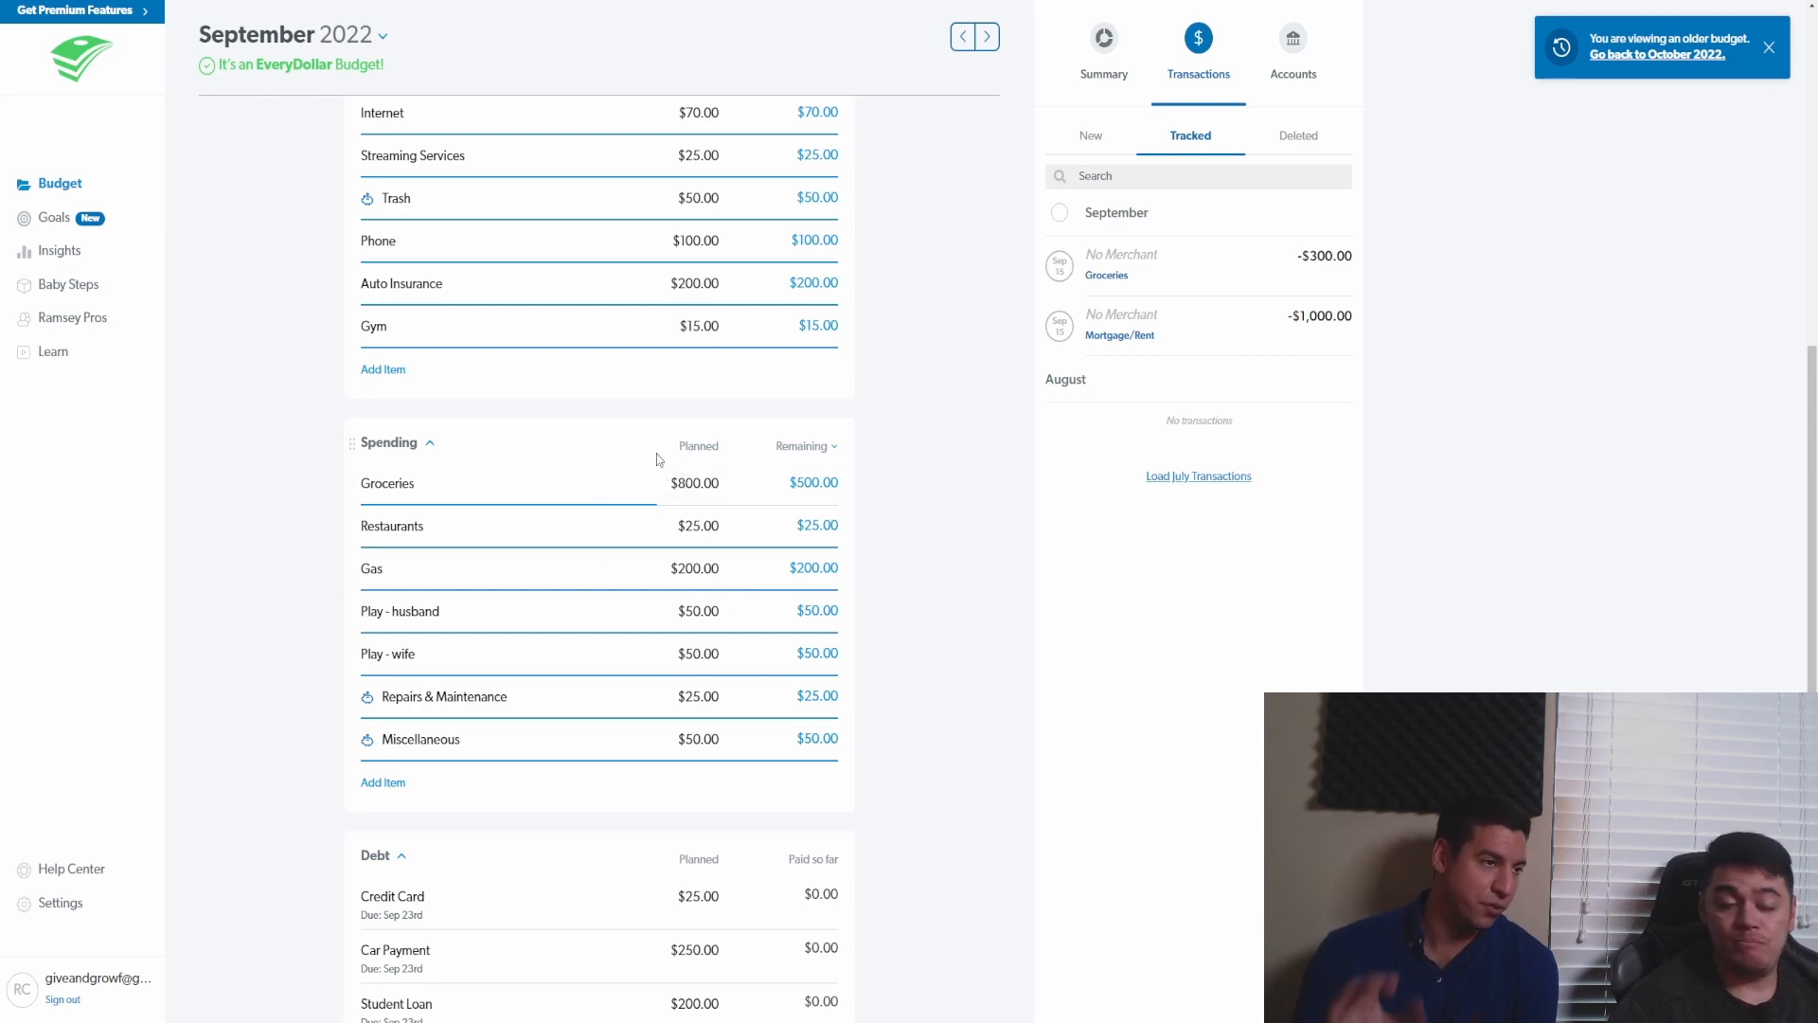
# - Review the adjusted September budget from income through debt, together with the summary of planned amounts per category
pyautogui.scroll(8, 524, 547)
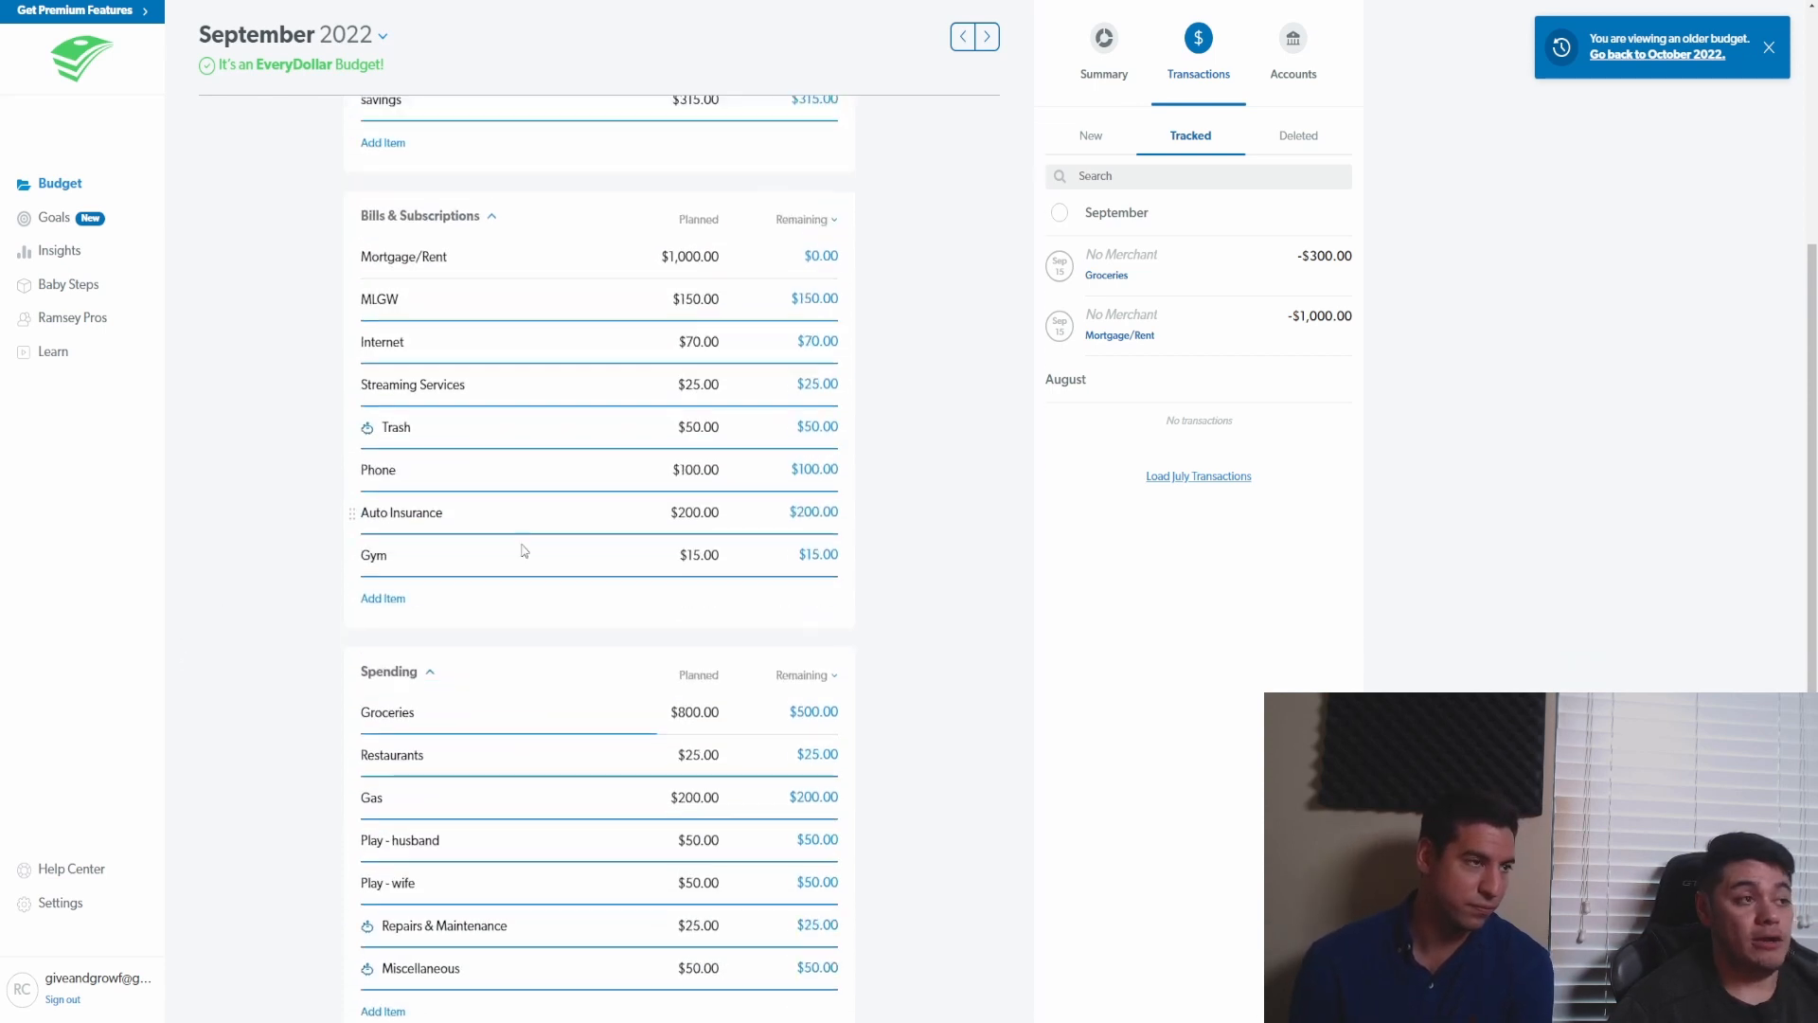
pyautogui.scroll(-15, 568, 531)
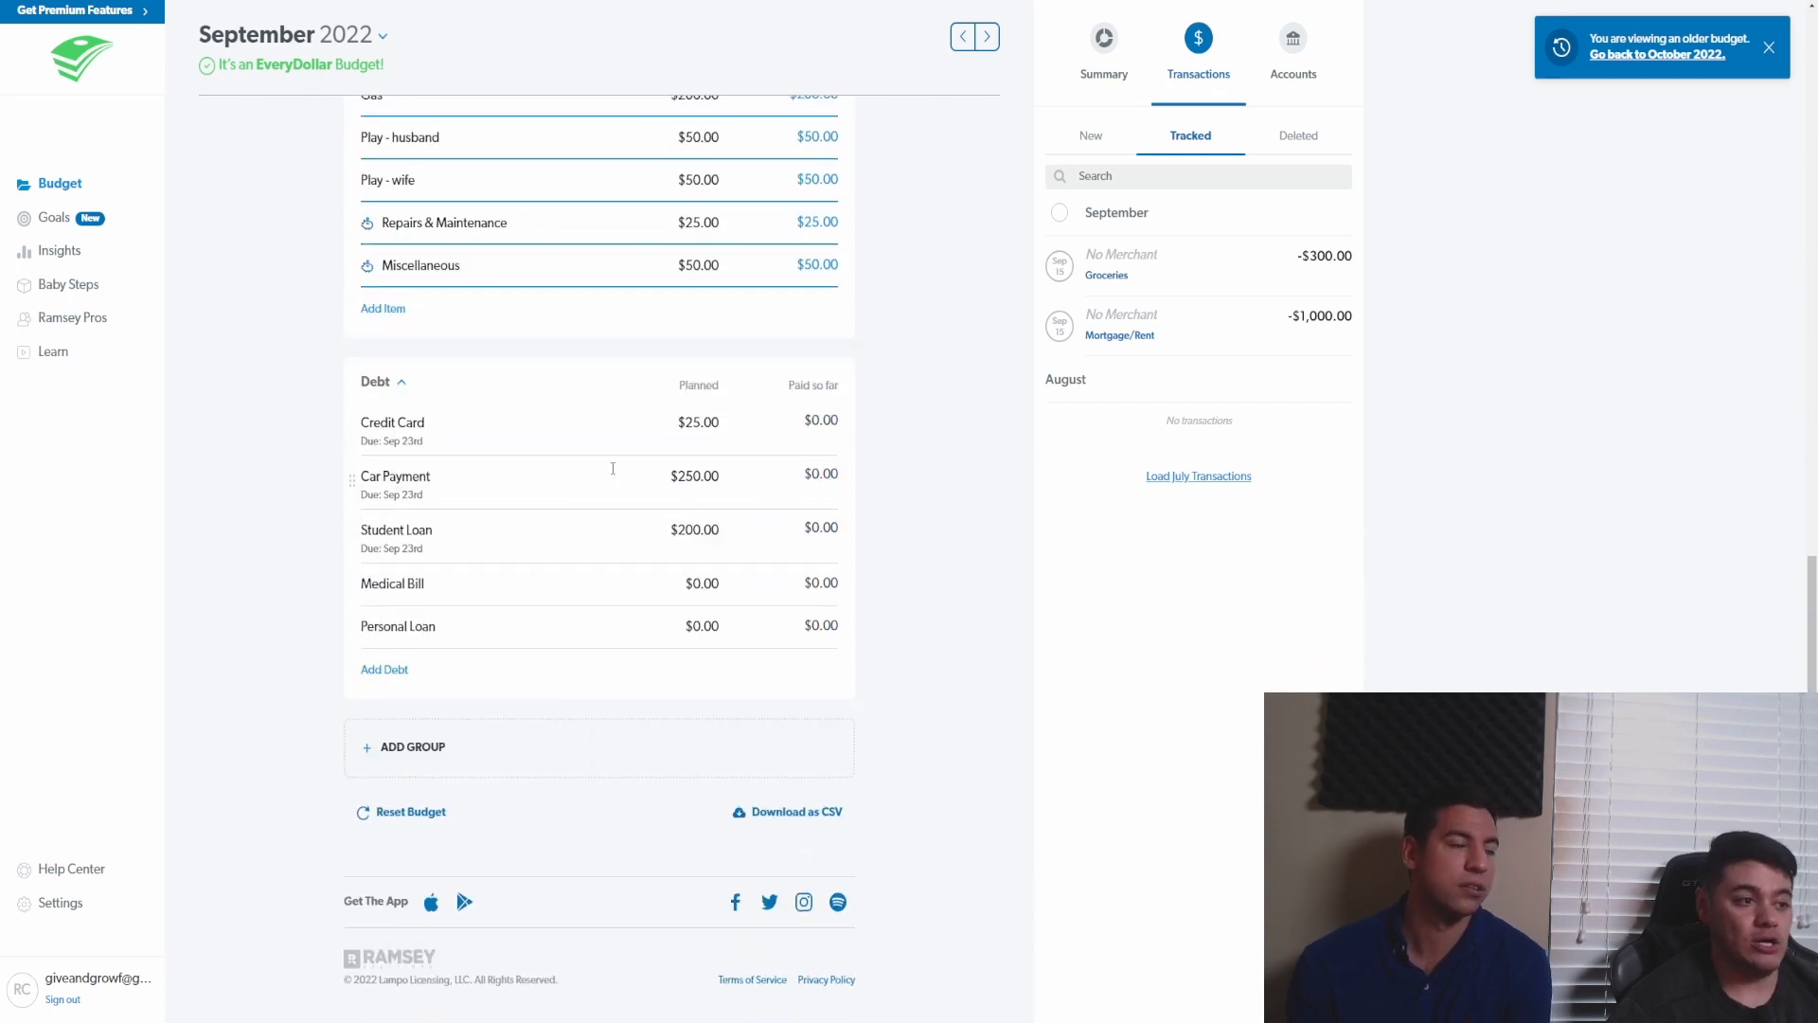
pyautogui.scroll(8, 569, 530)
pyautogui.scroll(5, 615, 559)
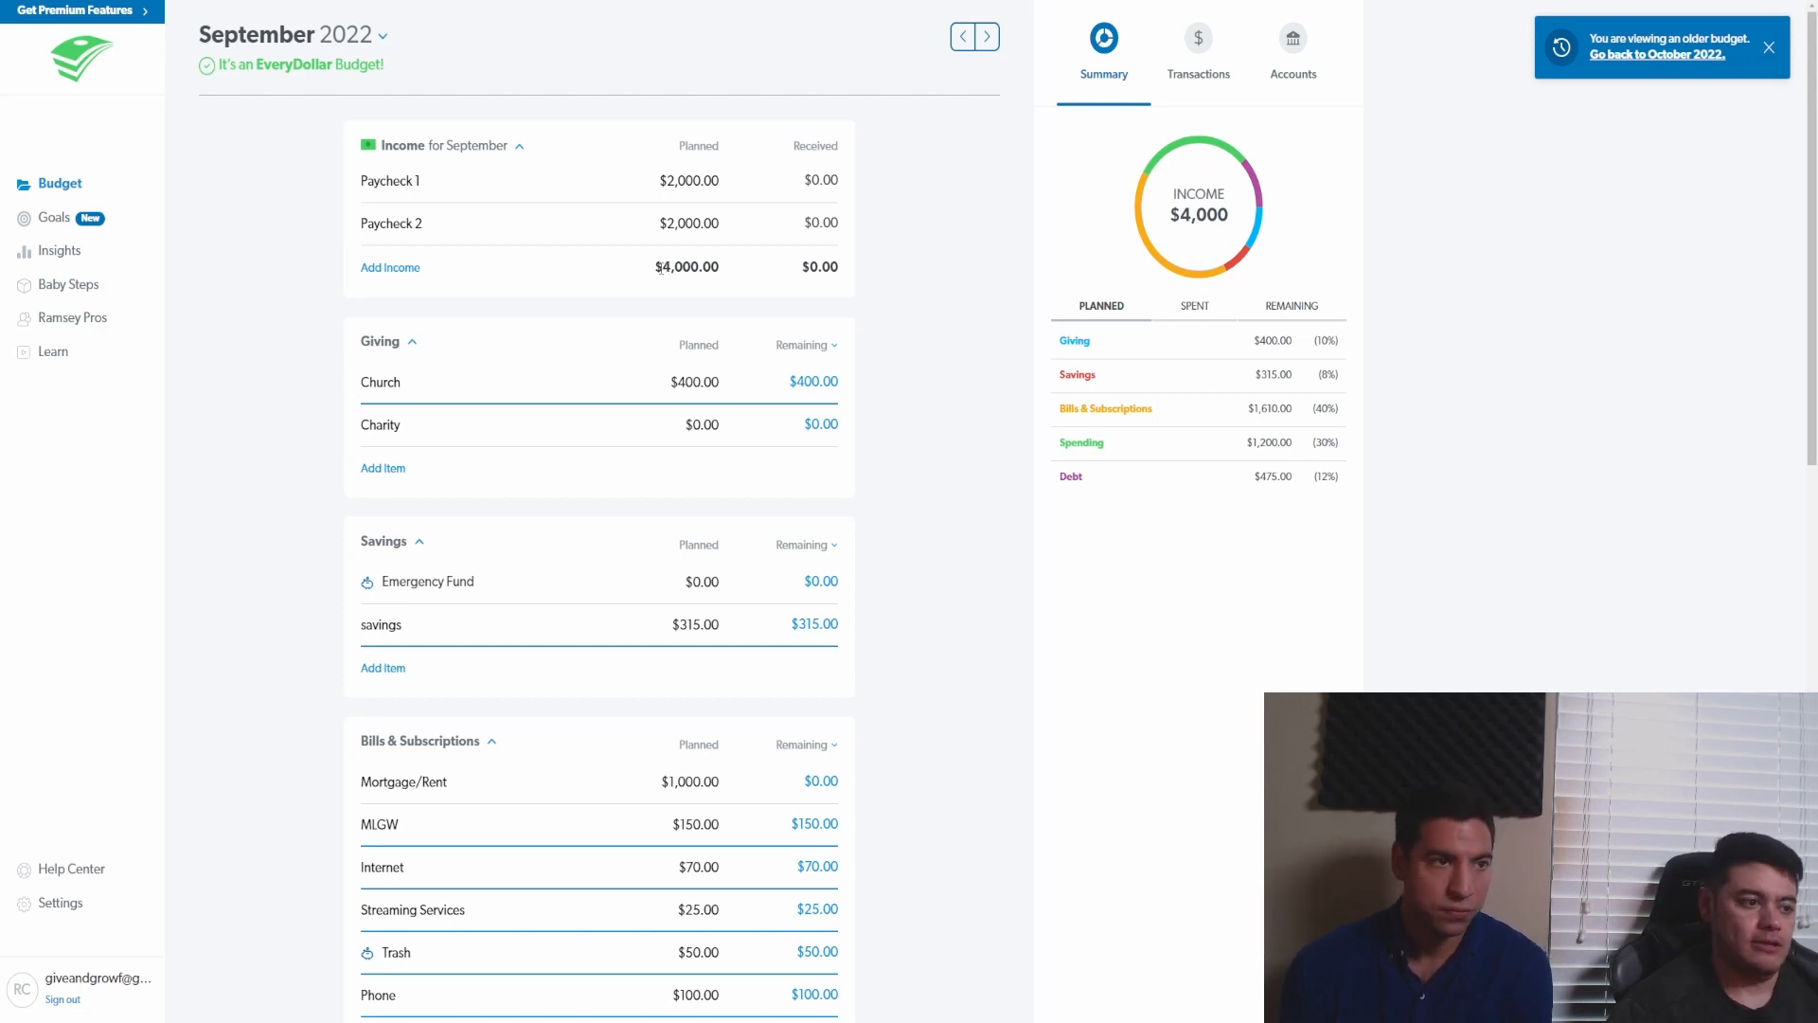
pyautogui.scroll(-2, 644, 616)
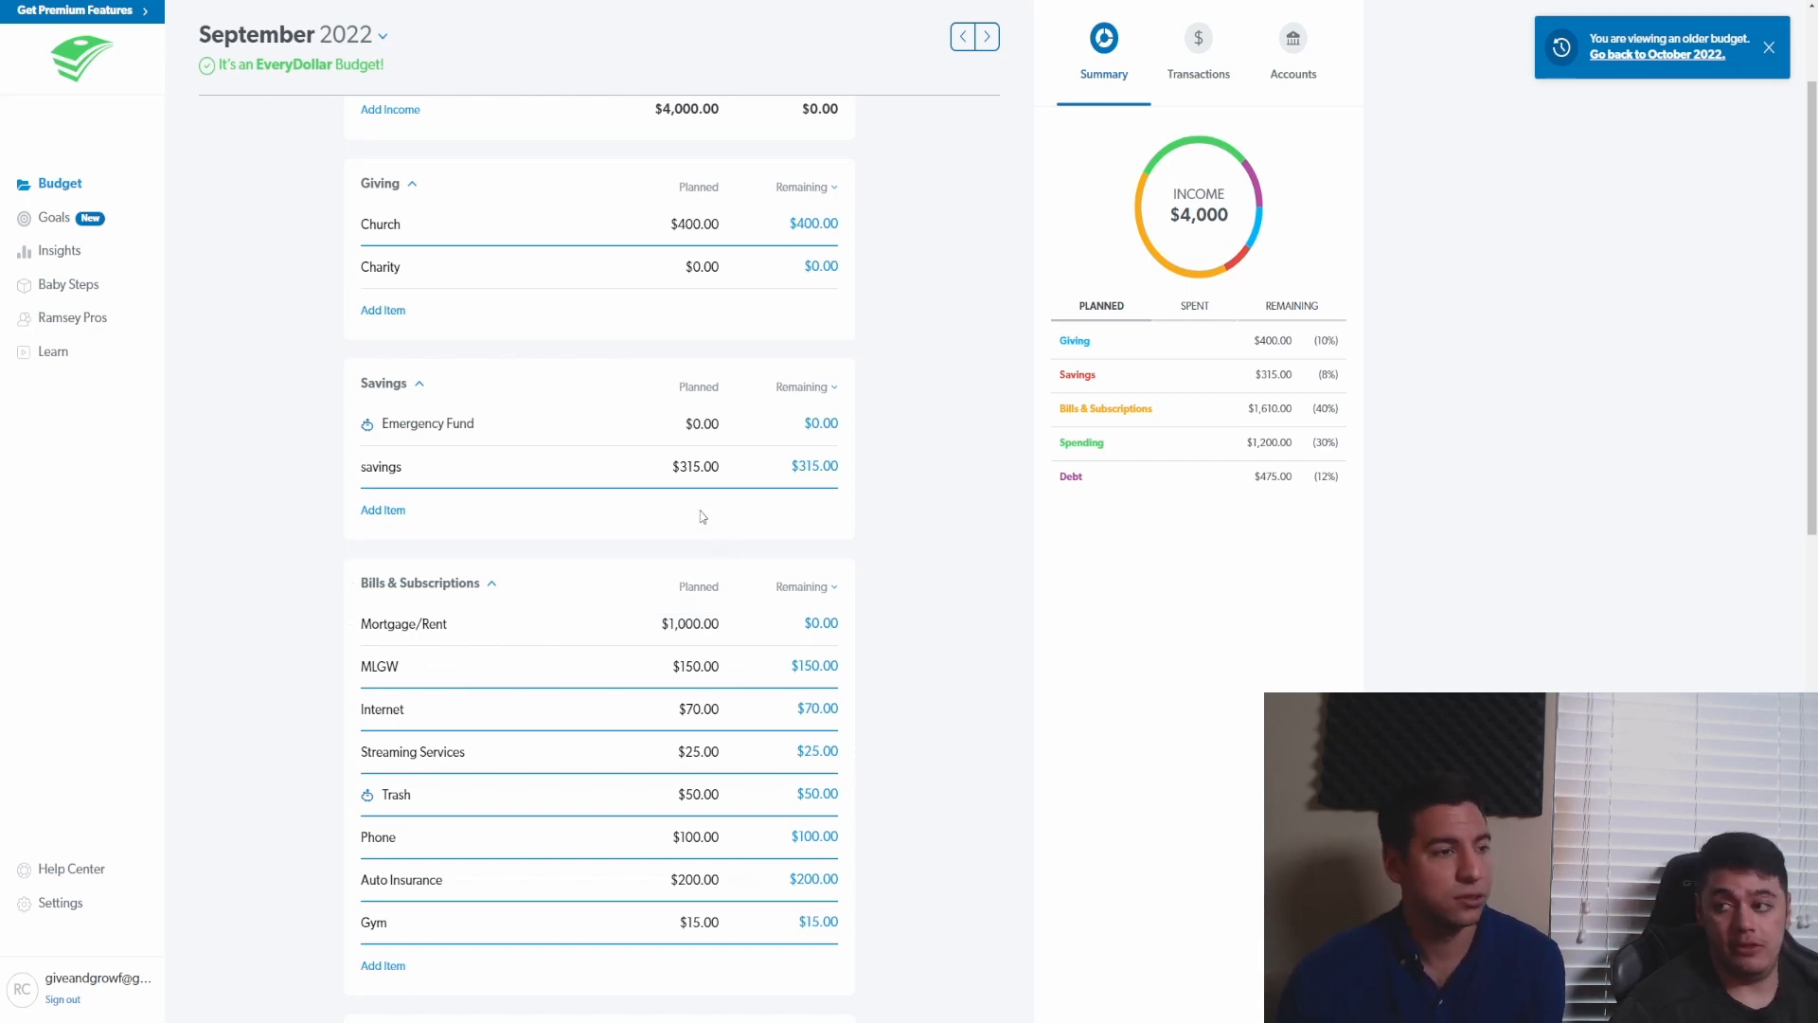
pyautogui.scroll(-7, 703, 529)
pyautogui.scroll(-3, 720, 616)
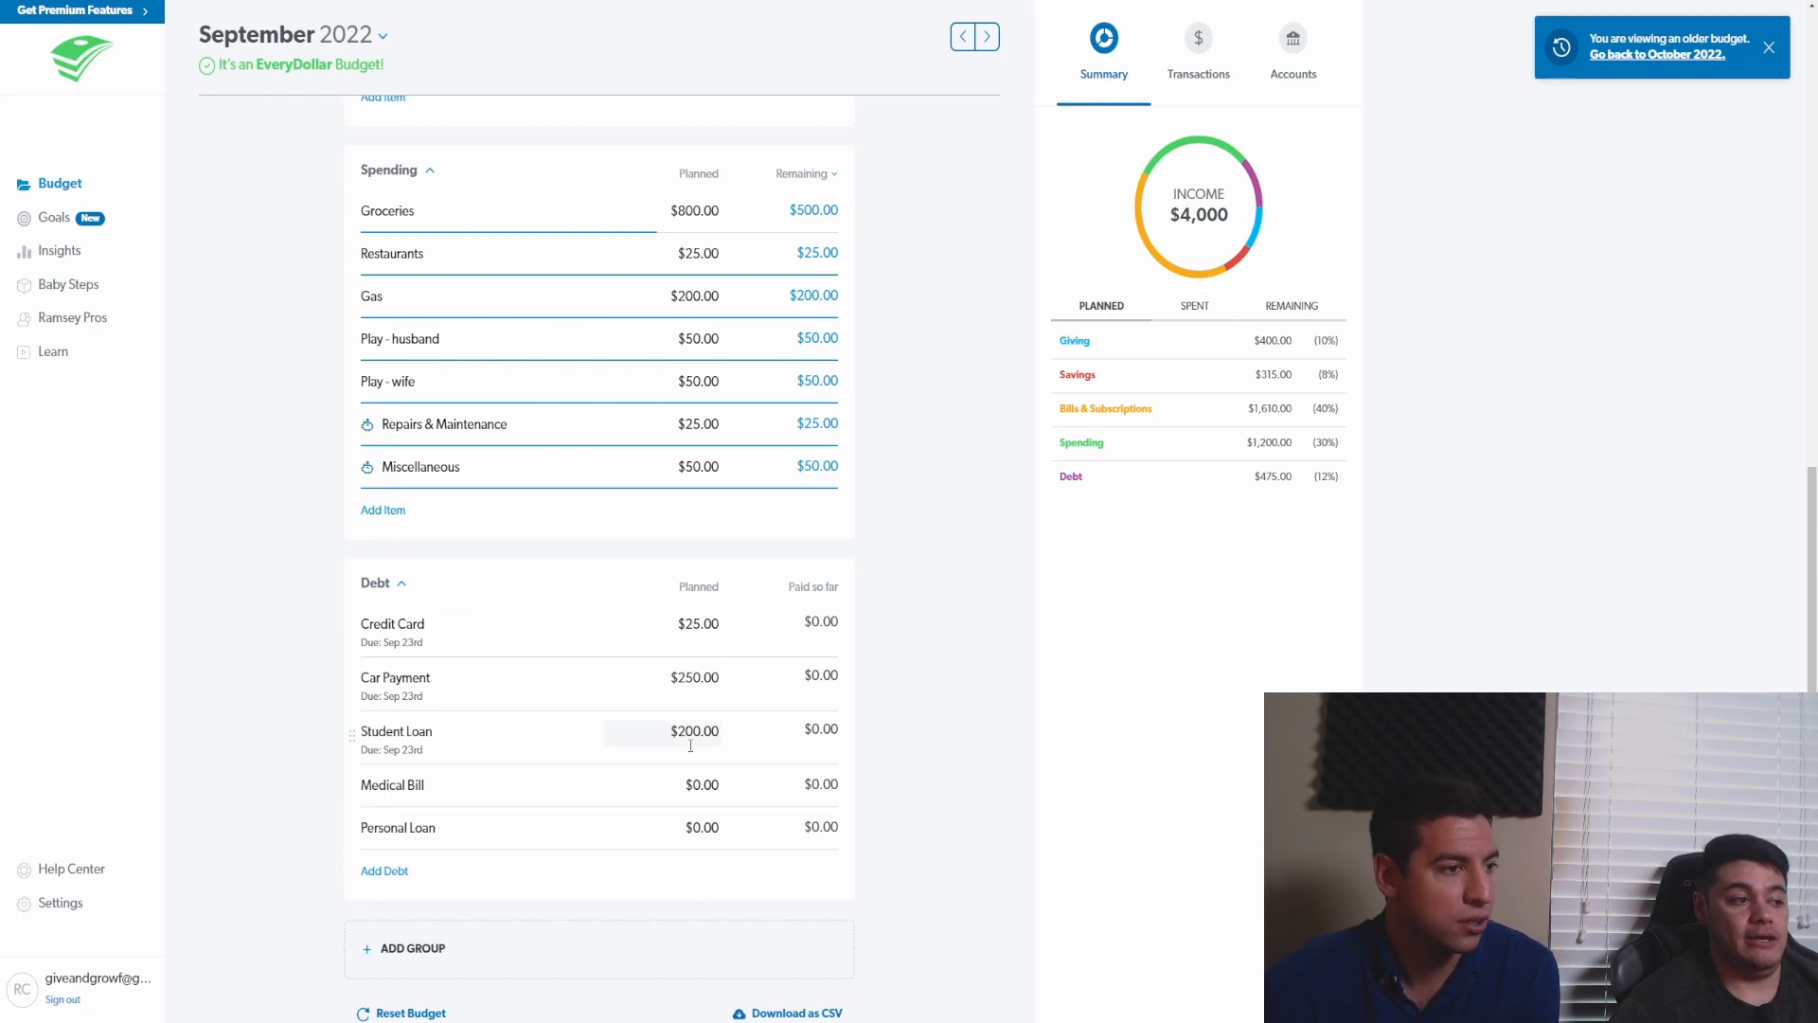
pyautogui.scroll(5, 700, 700)
pyautogui.scroll(6, 705, 645)
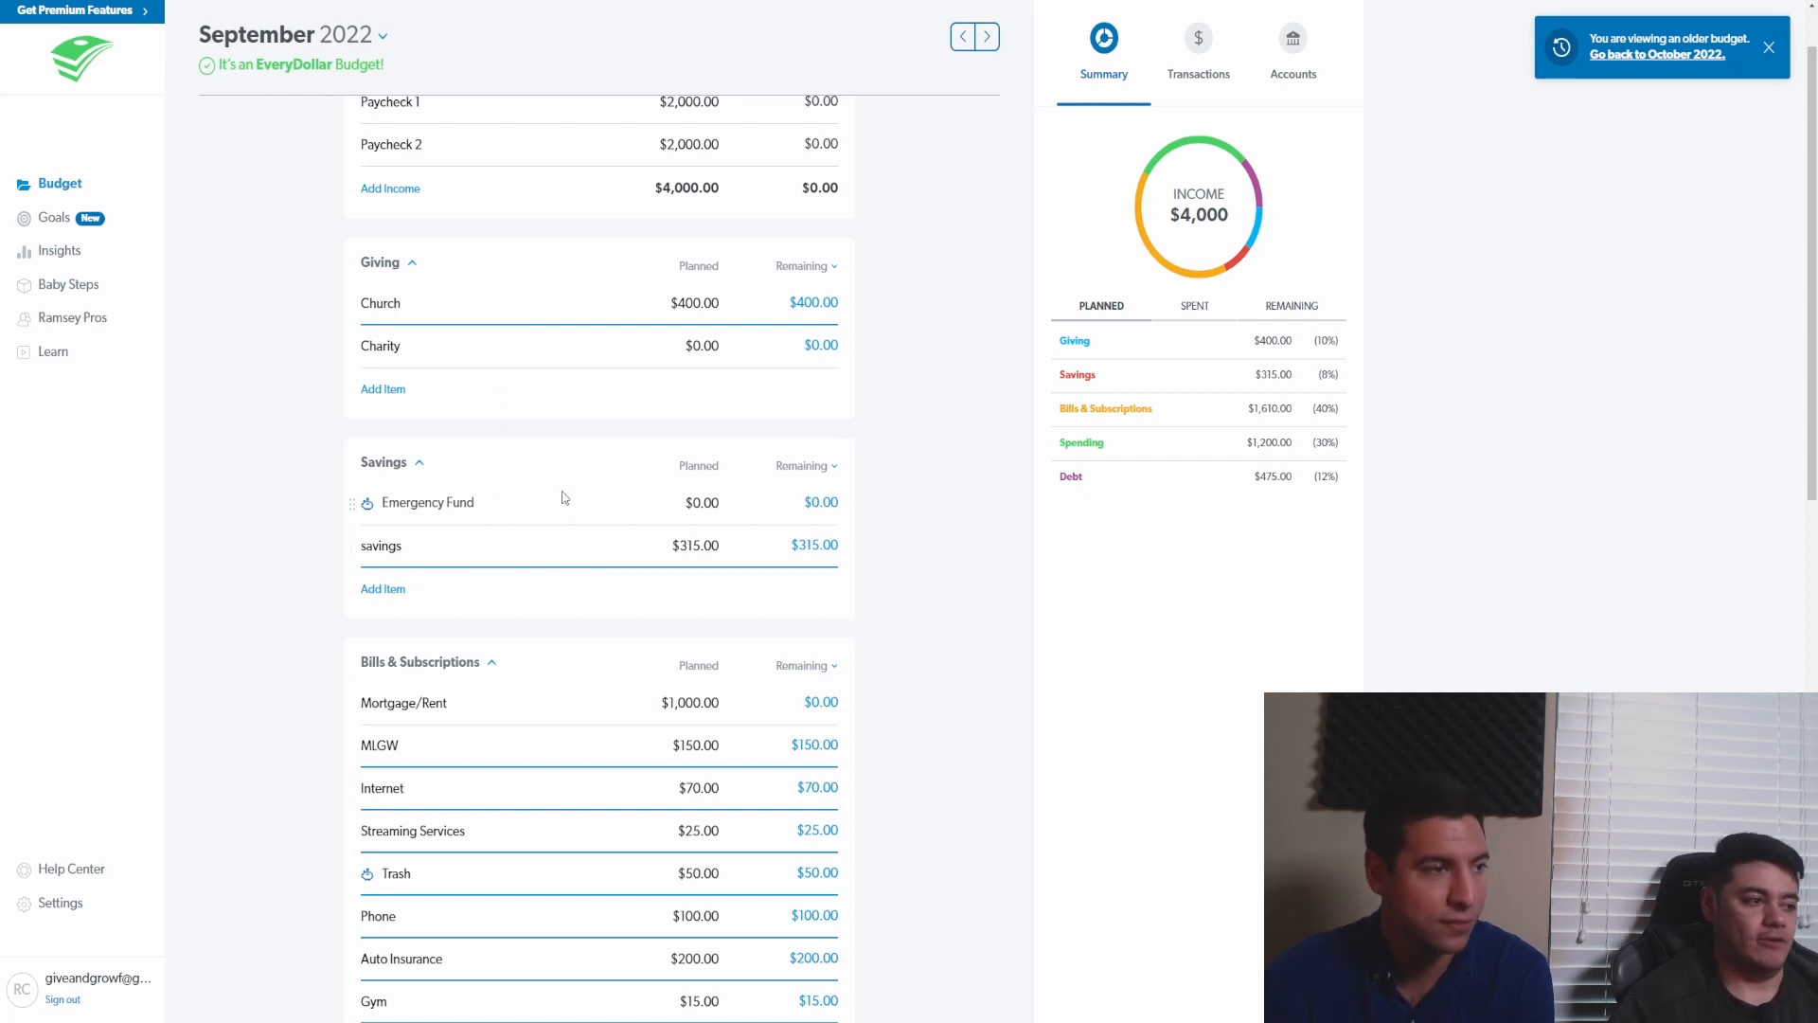
# - View the balance details of the Credit Card, Car Payment and Student Loan debts in turn
pyautogui.scroll(-10, 537, 537)
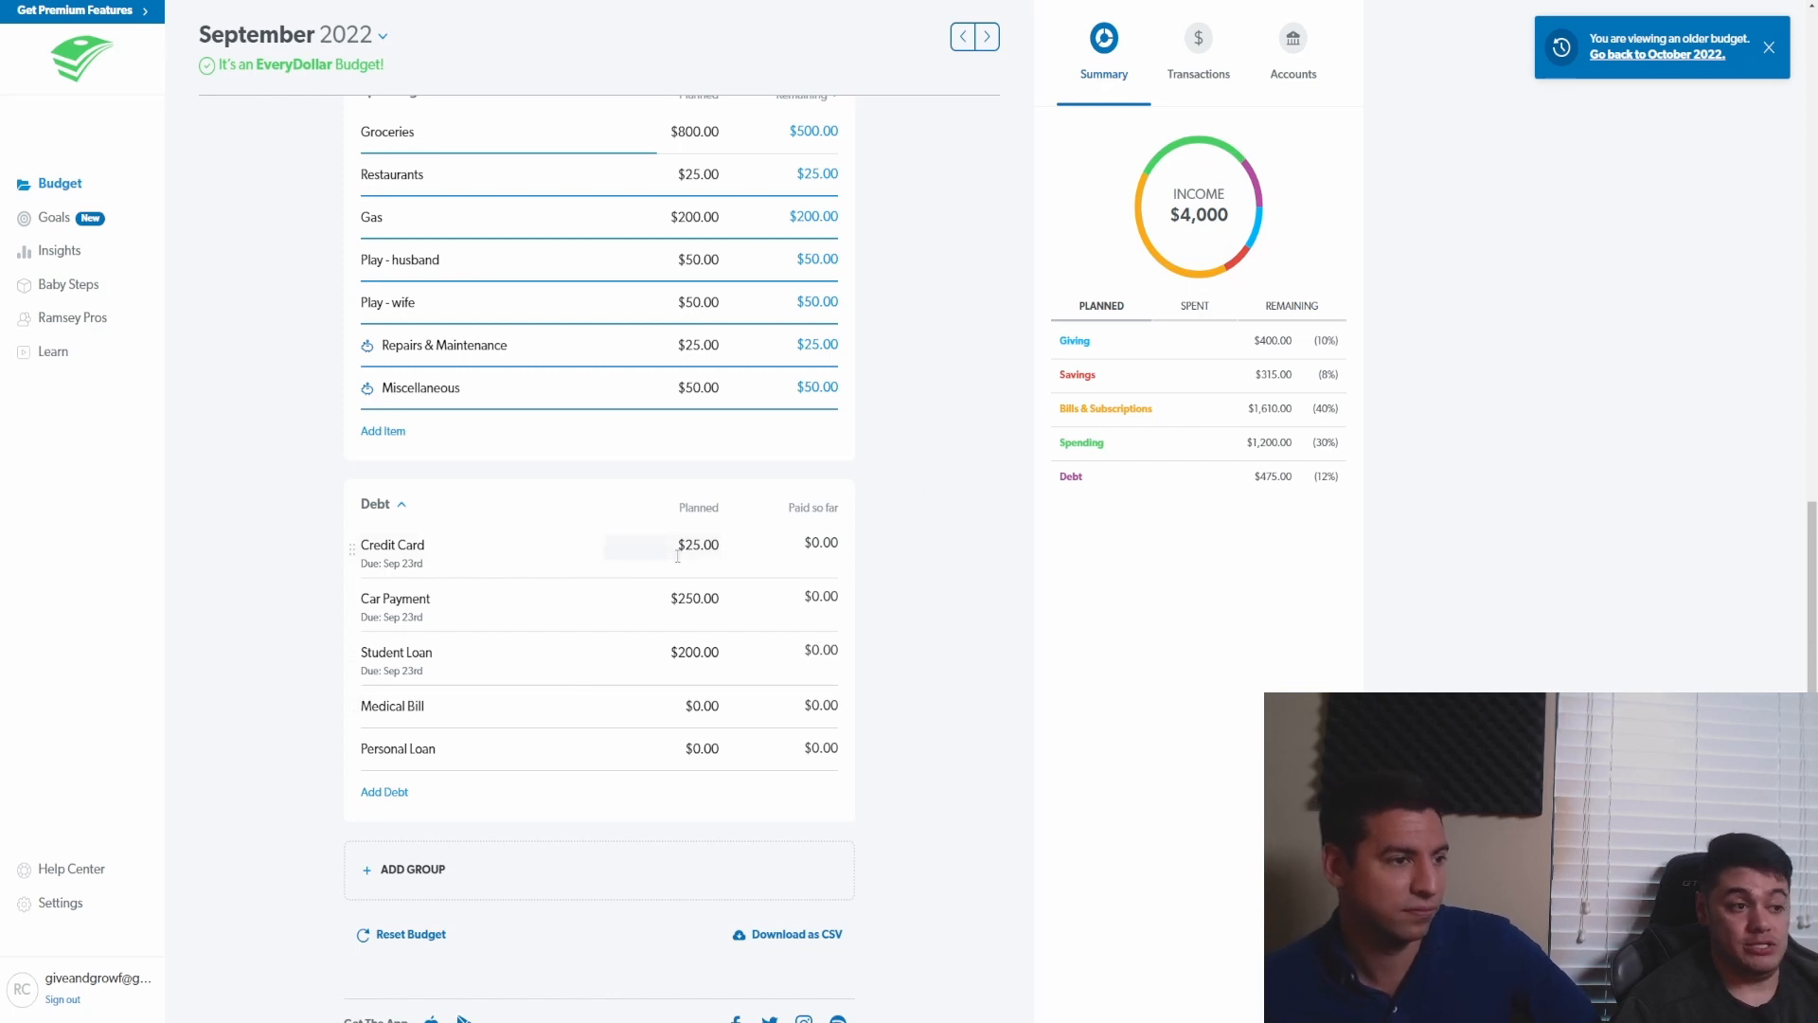
pyautogui.click(762, 557)
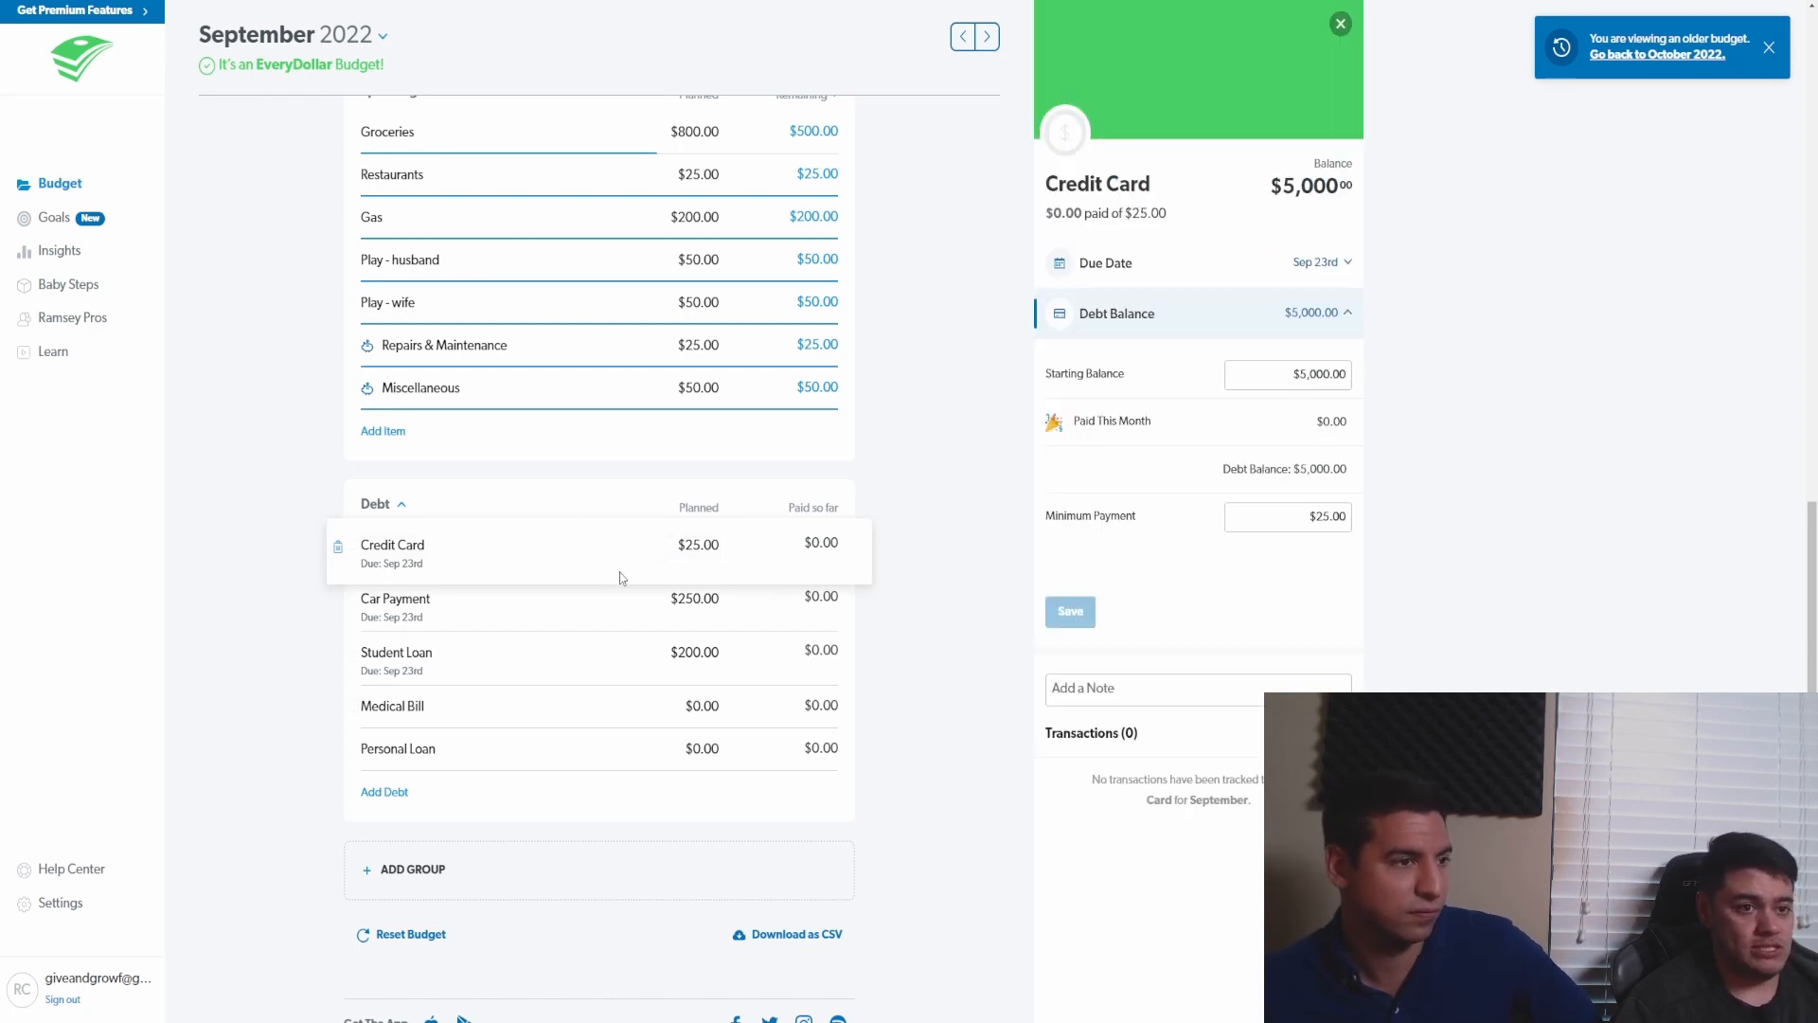
pyautogui.click(596, 625)
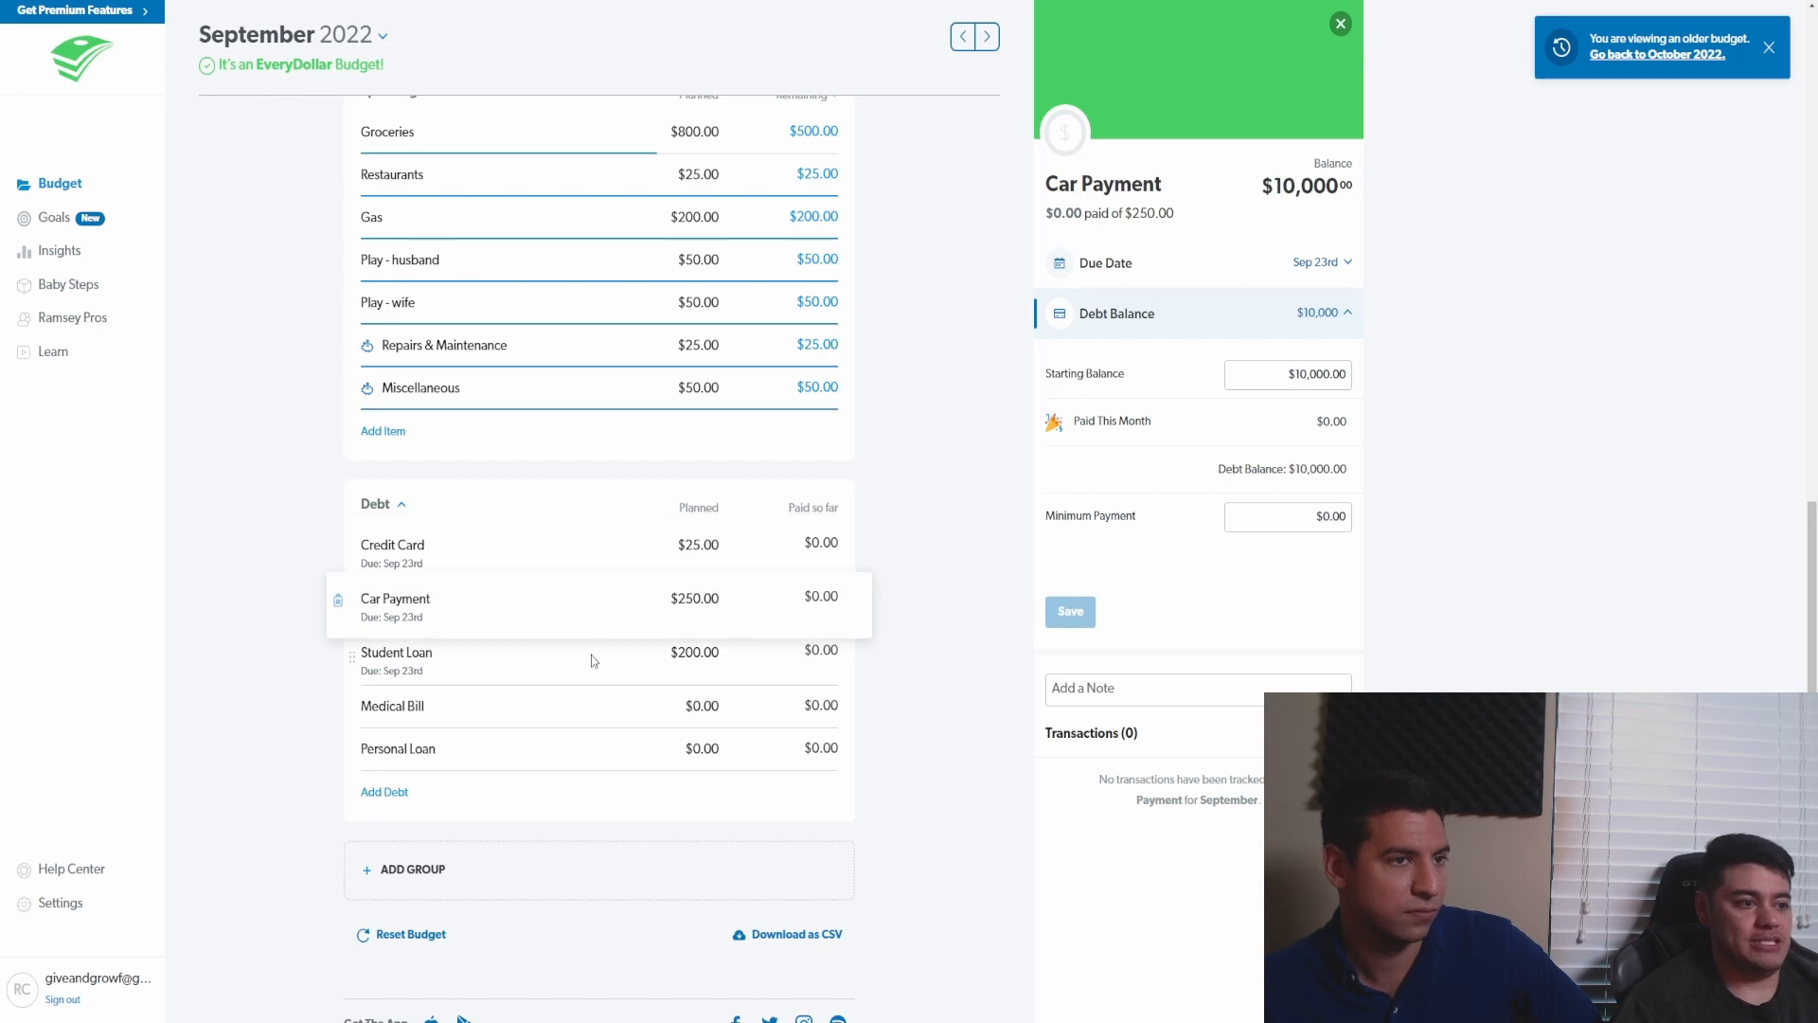
pyautogui.click(594, 661)
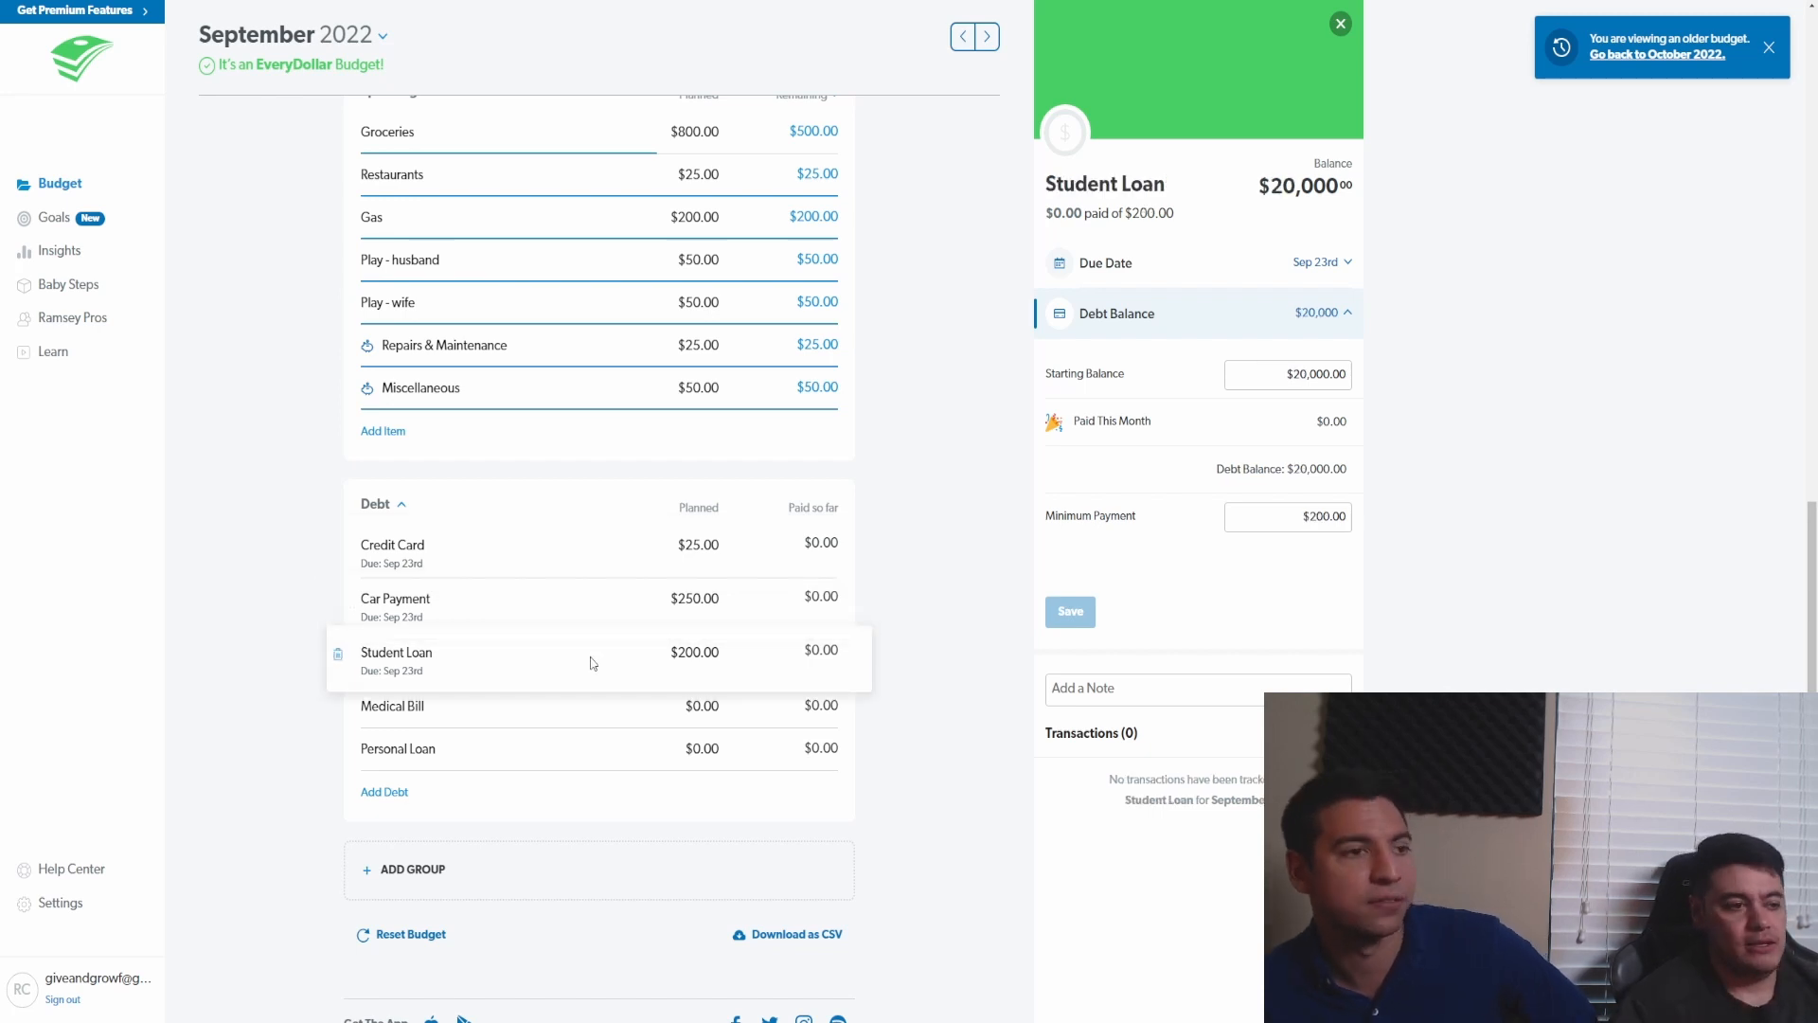
# - Compare the planned giving, savings, bills and spending amounts with the debt payments across the September budget
pyautogui.scroll(2, 532, 576)
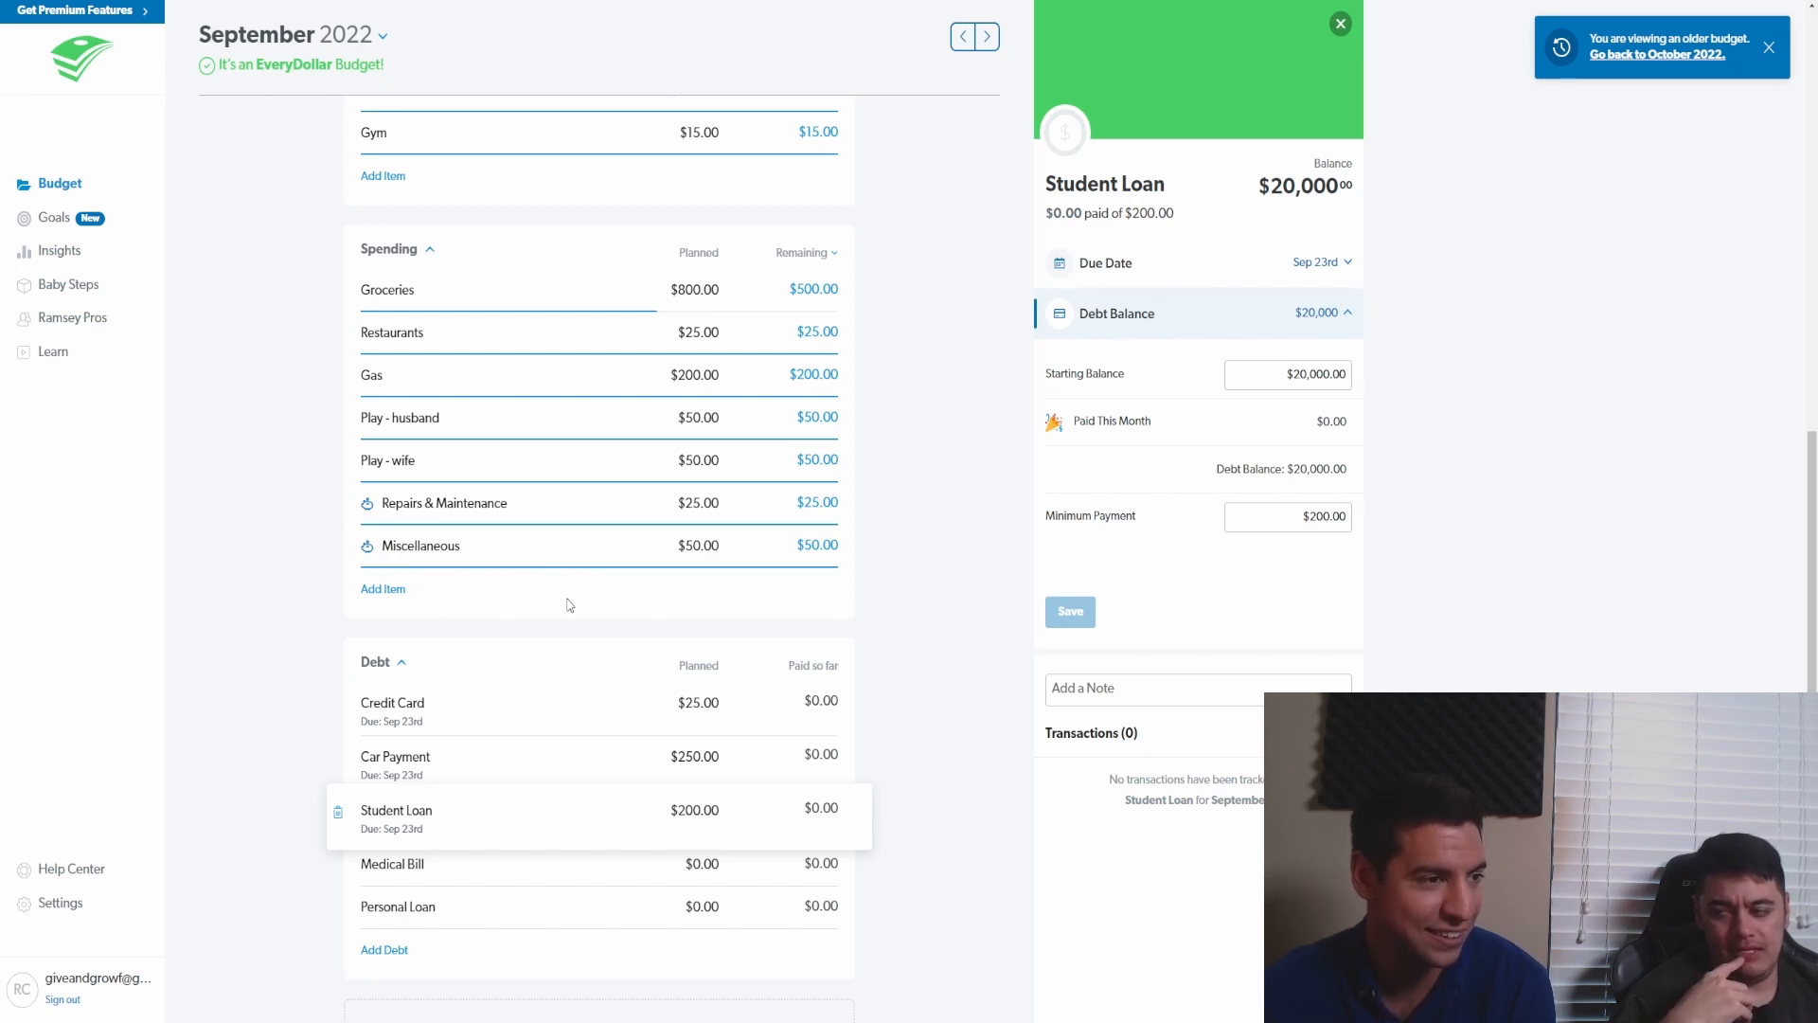
pyautogui.scroll(10, 556, 625)
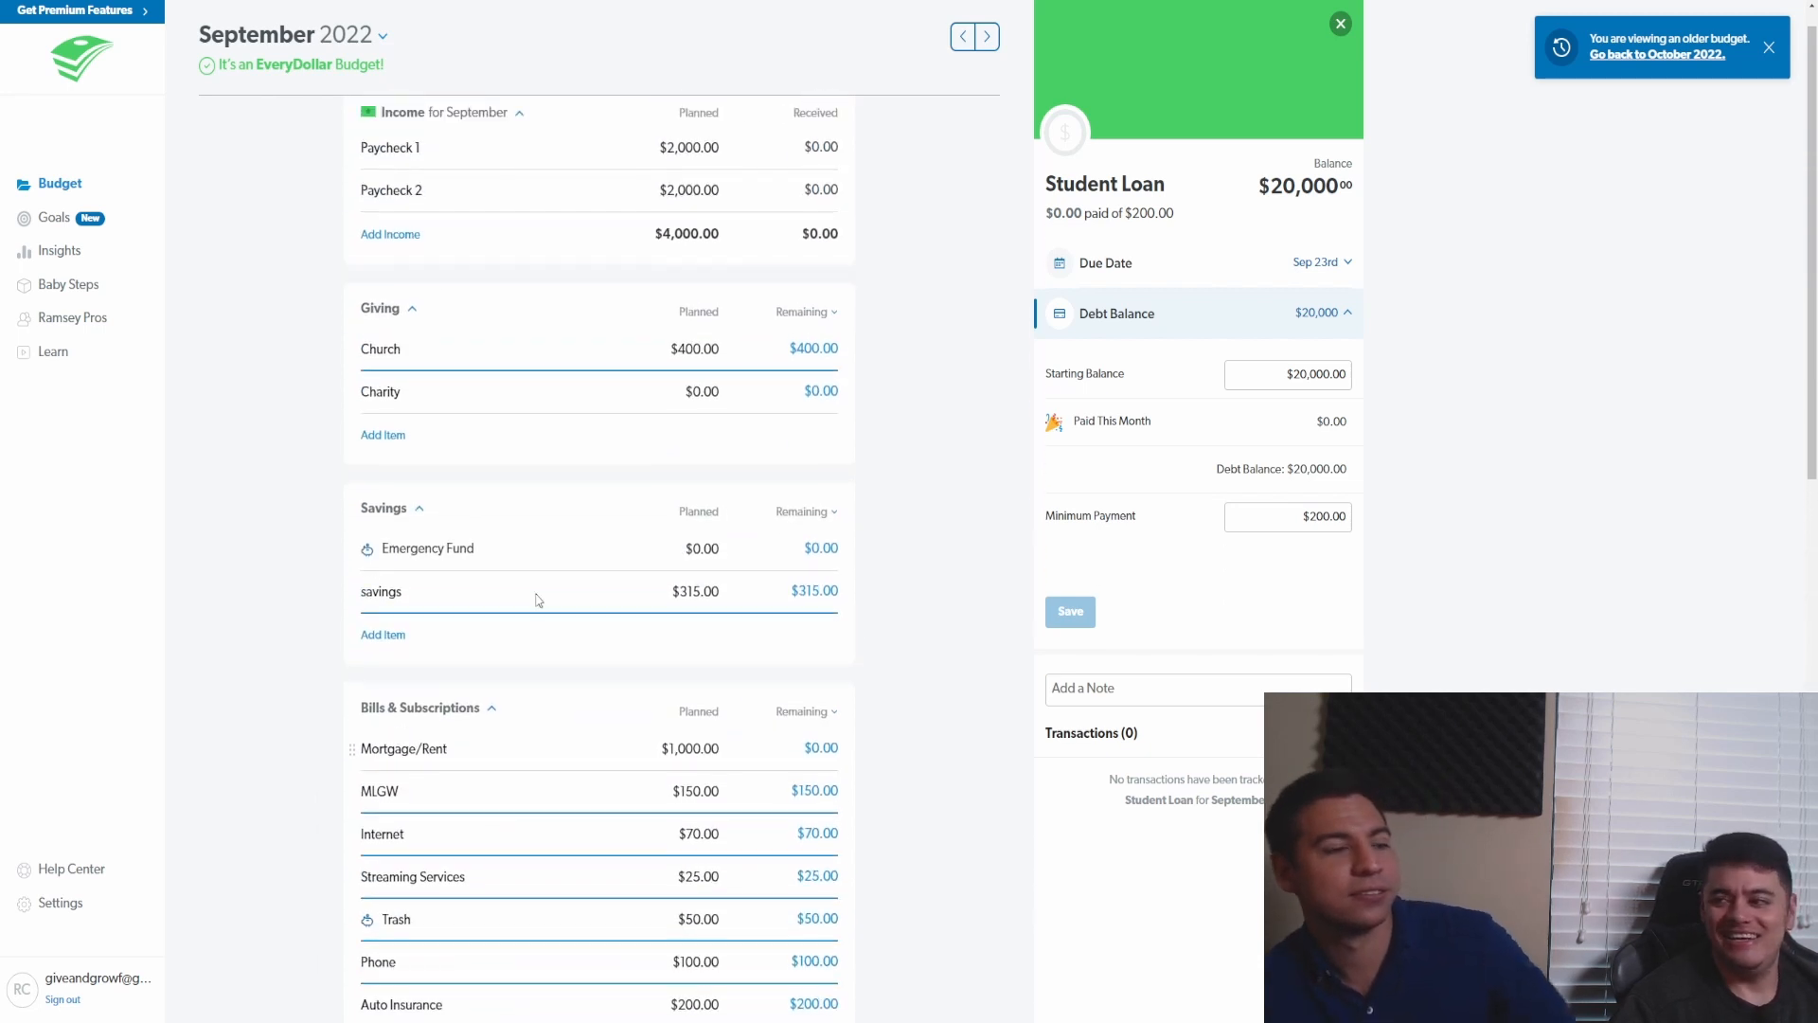
pyautogui.scroll(1, 538, 600)
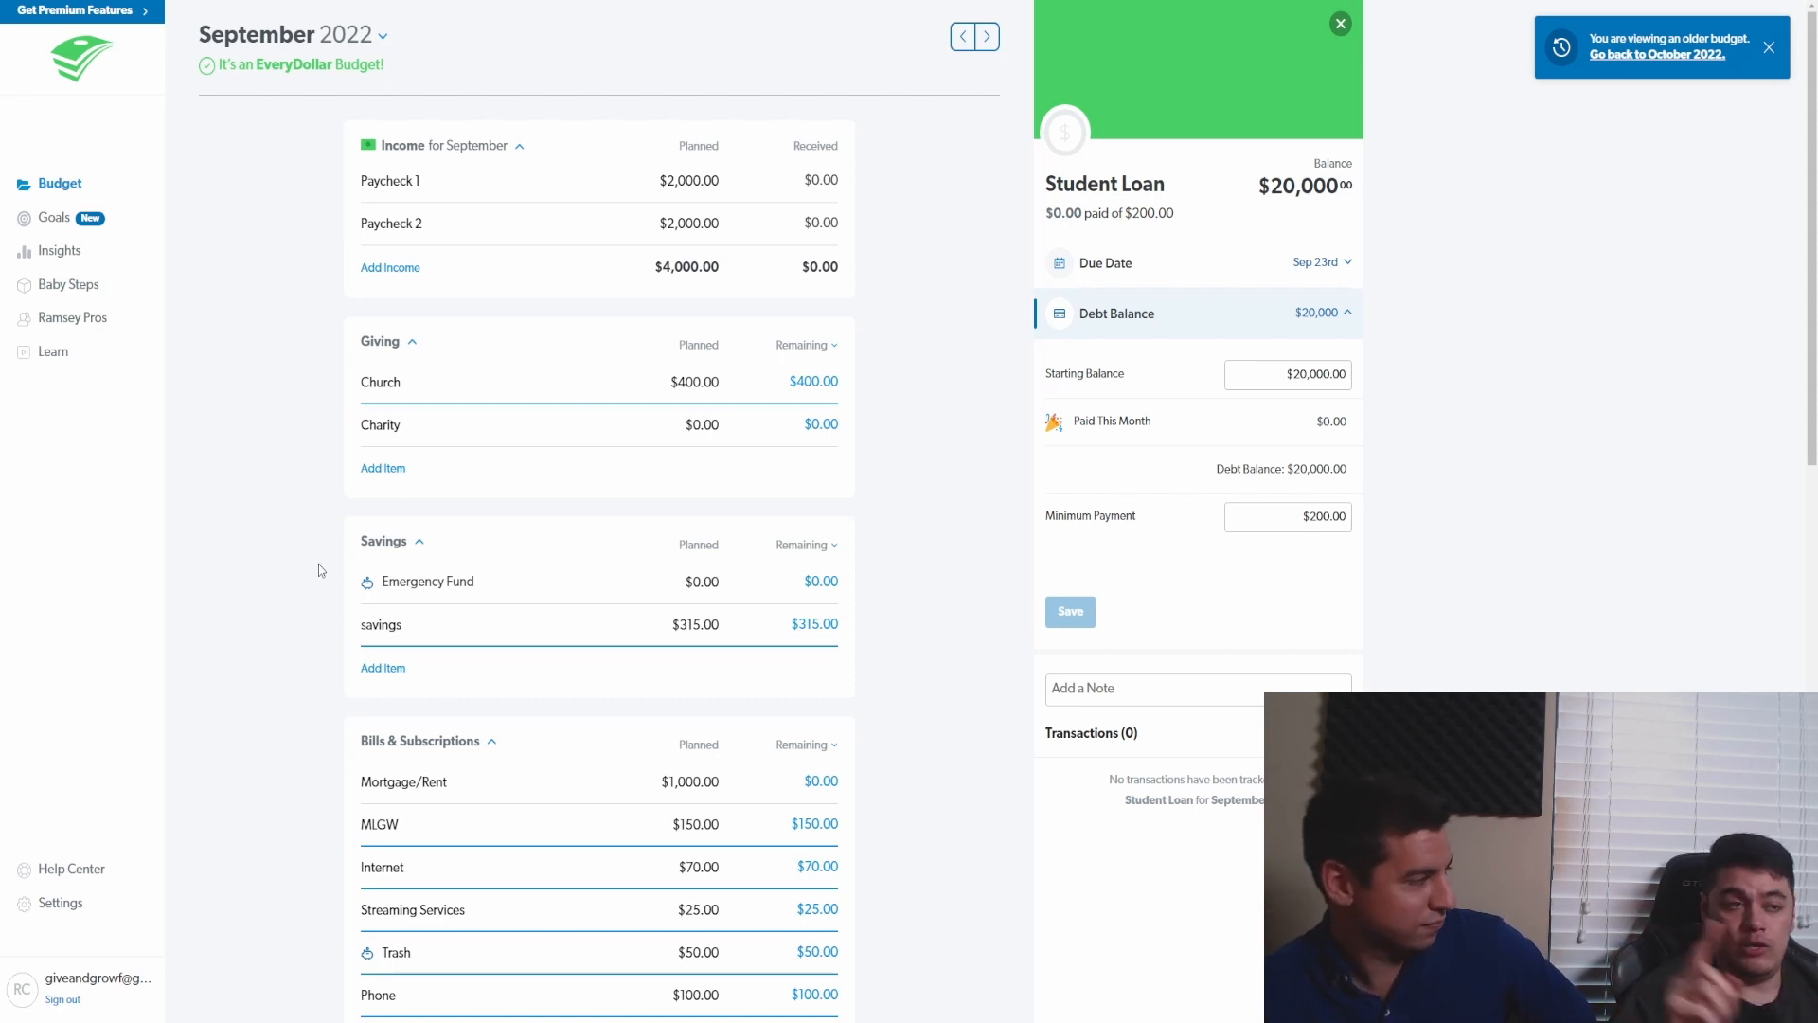
pyautogui.scroll(-6, 305, 597)
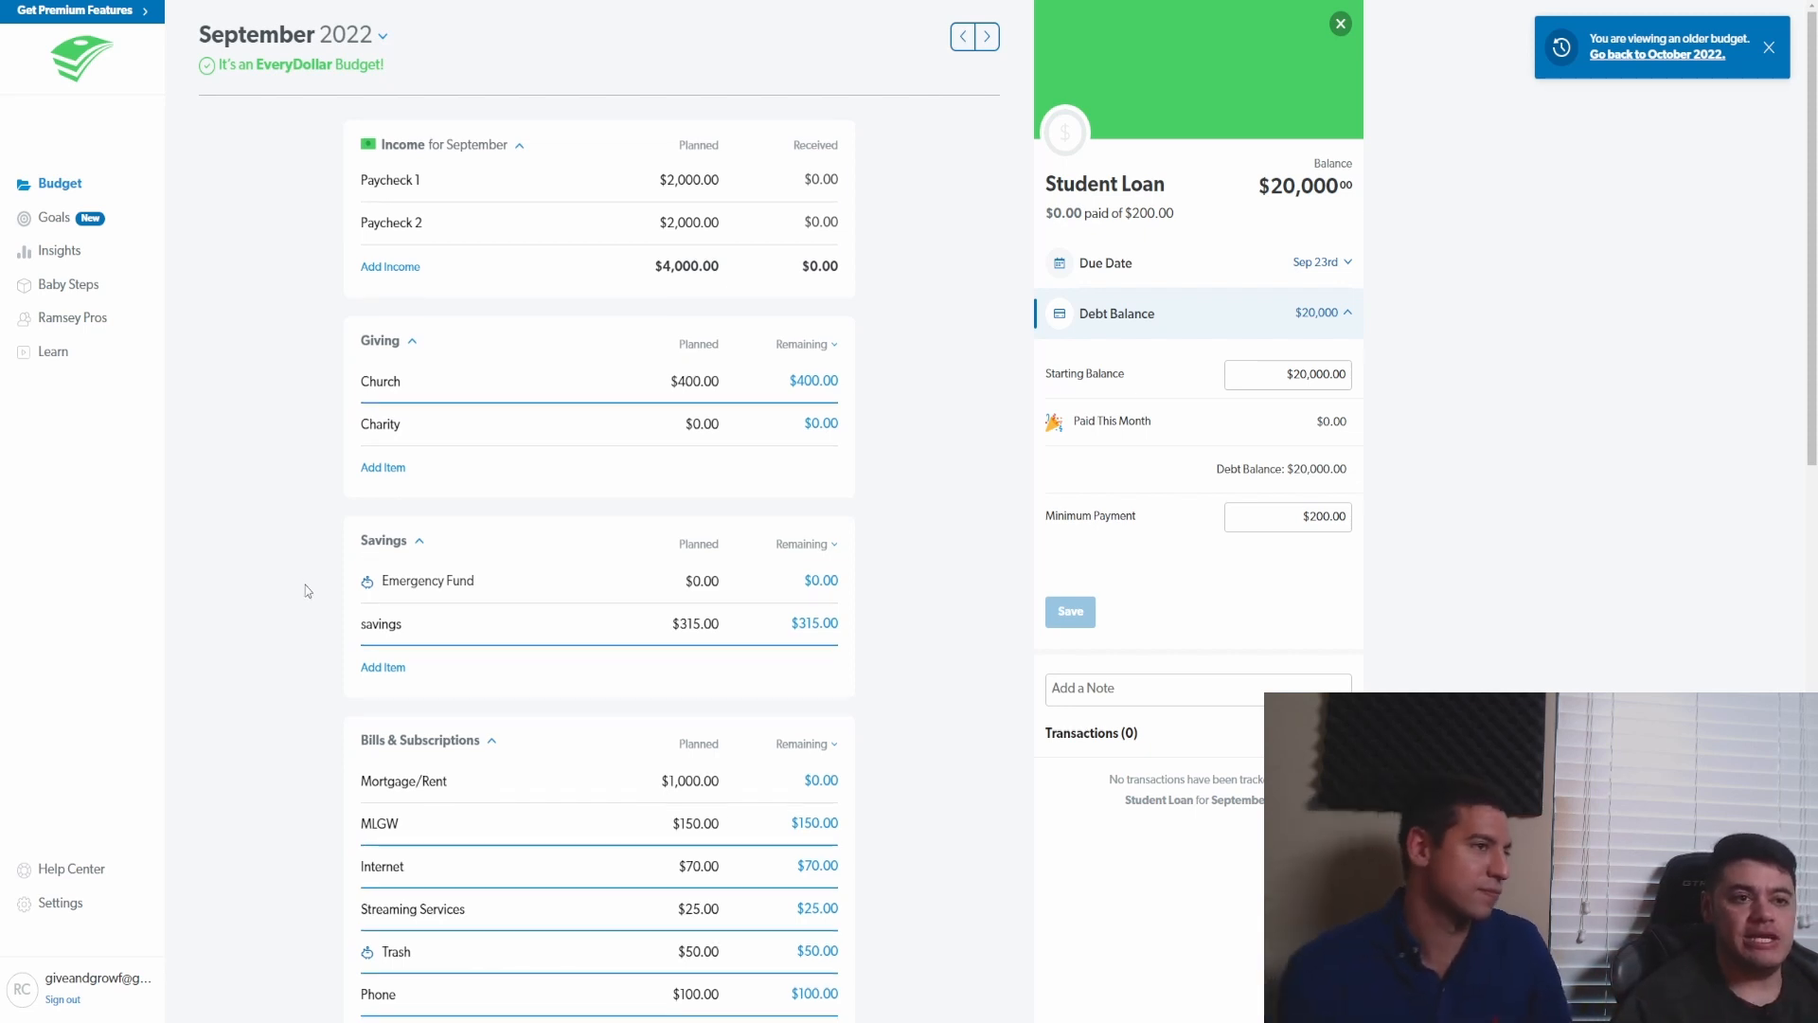
pyautogui.scroll(-5, 305, 614)
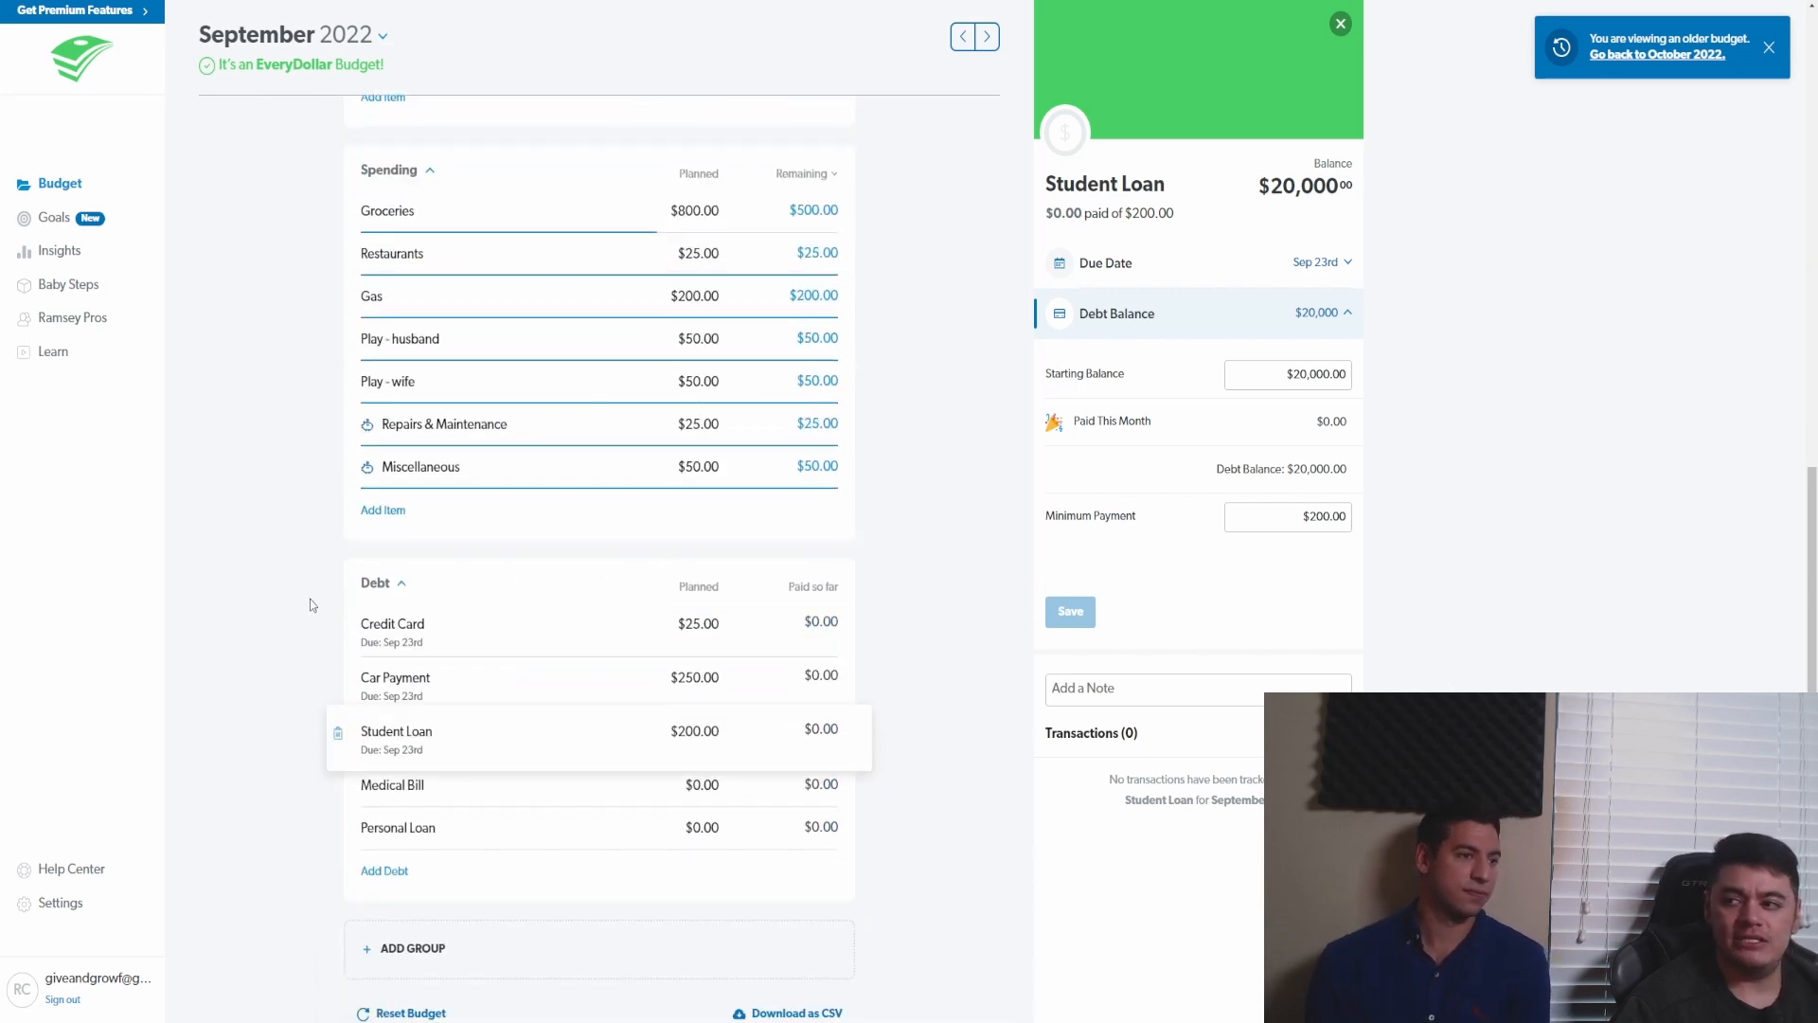
pyautogui.scroll(10, 360, 597)
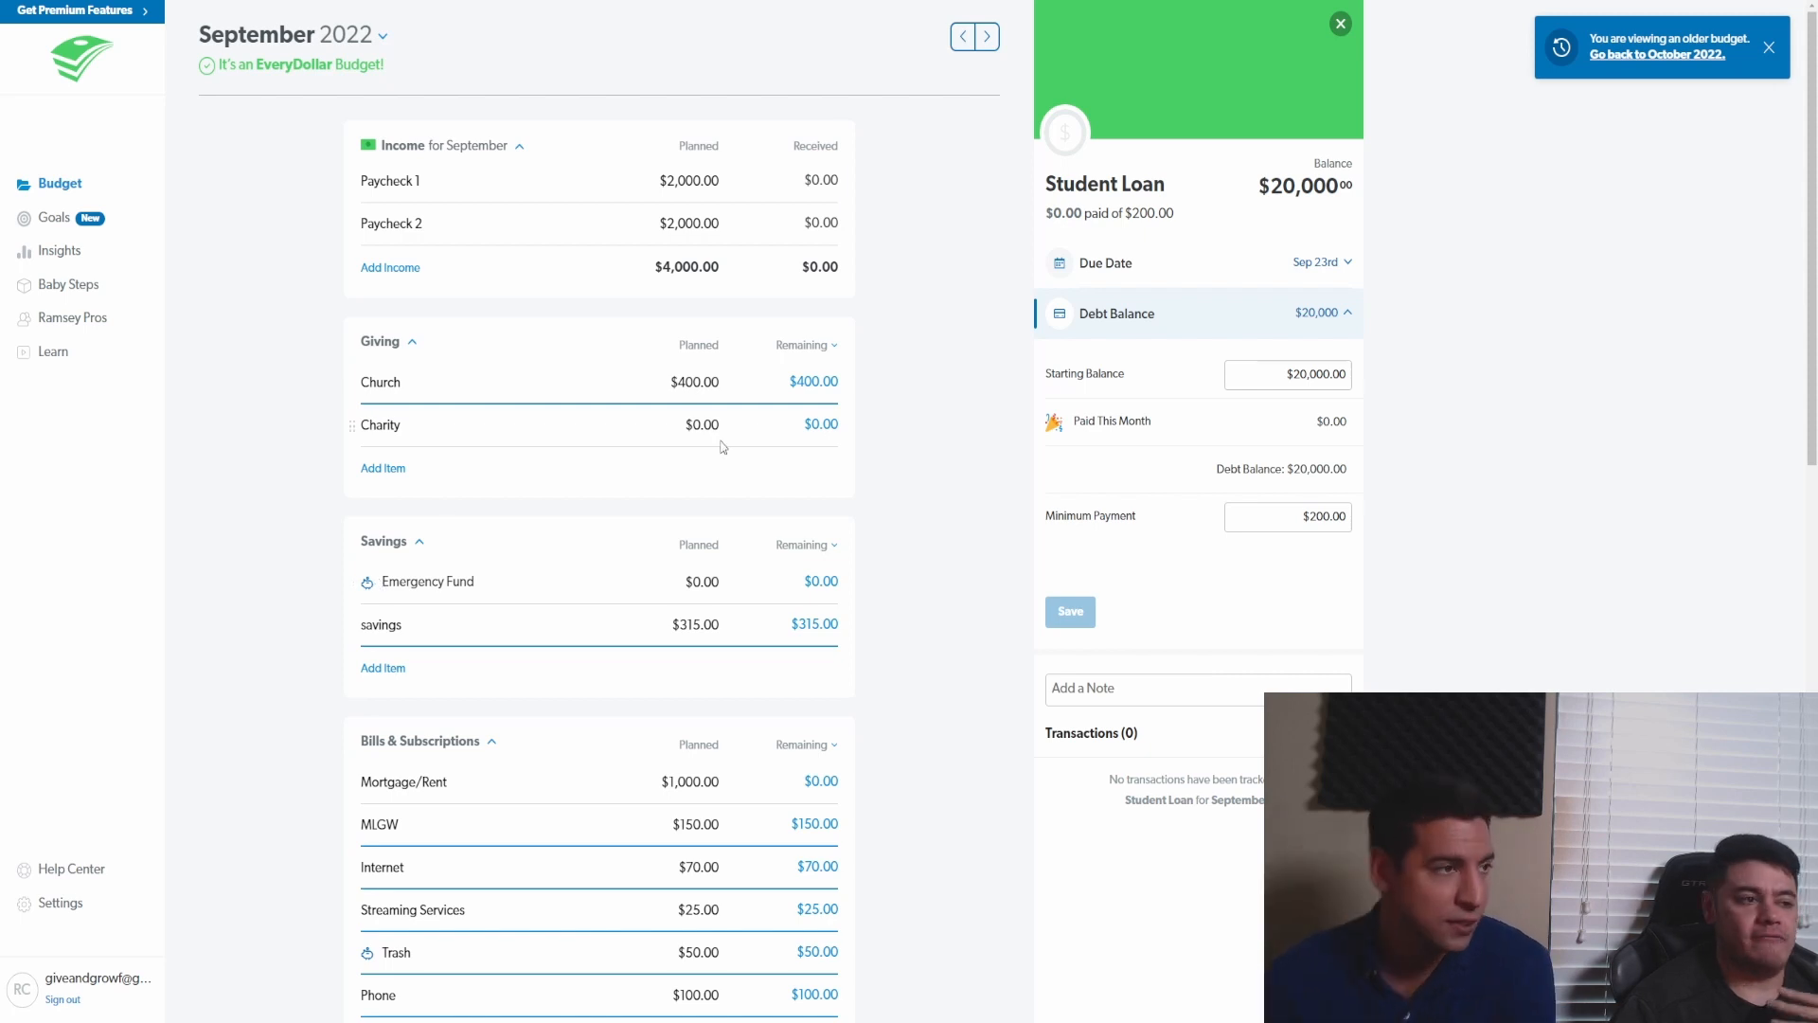
pyautogui.scroll(-1, 764, 415)
pyautogui.scroll(-3, 763, 415)
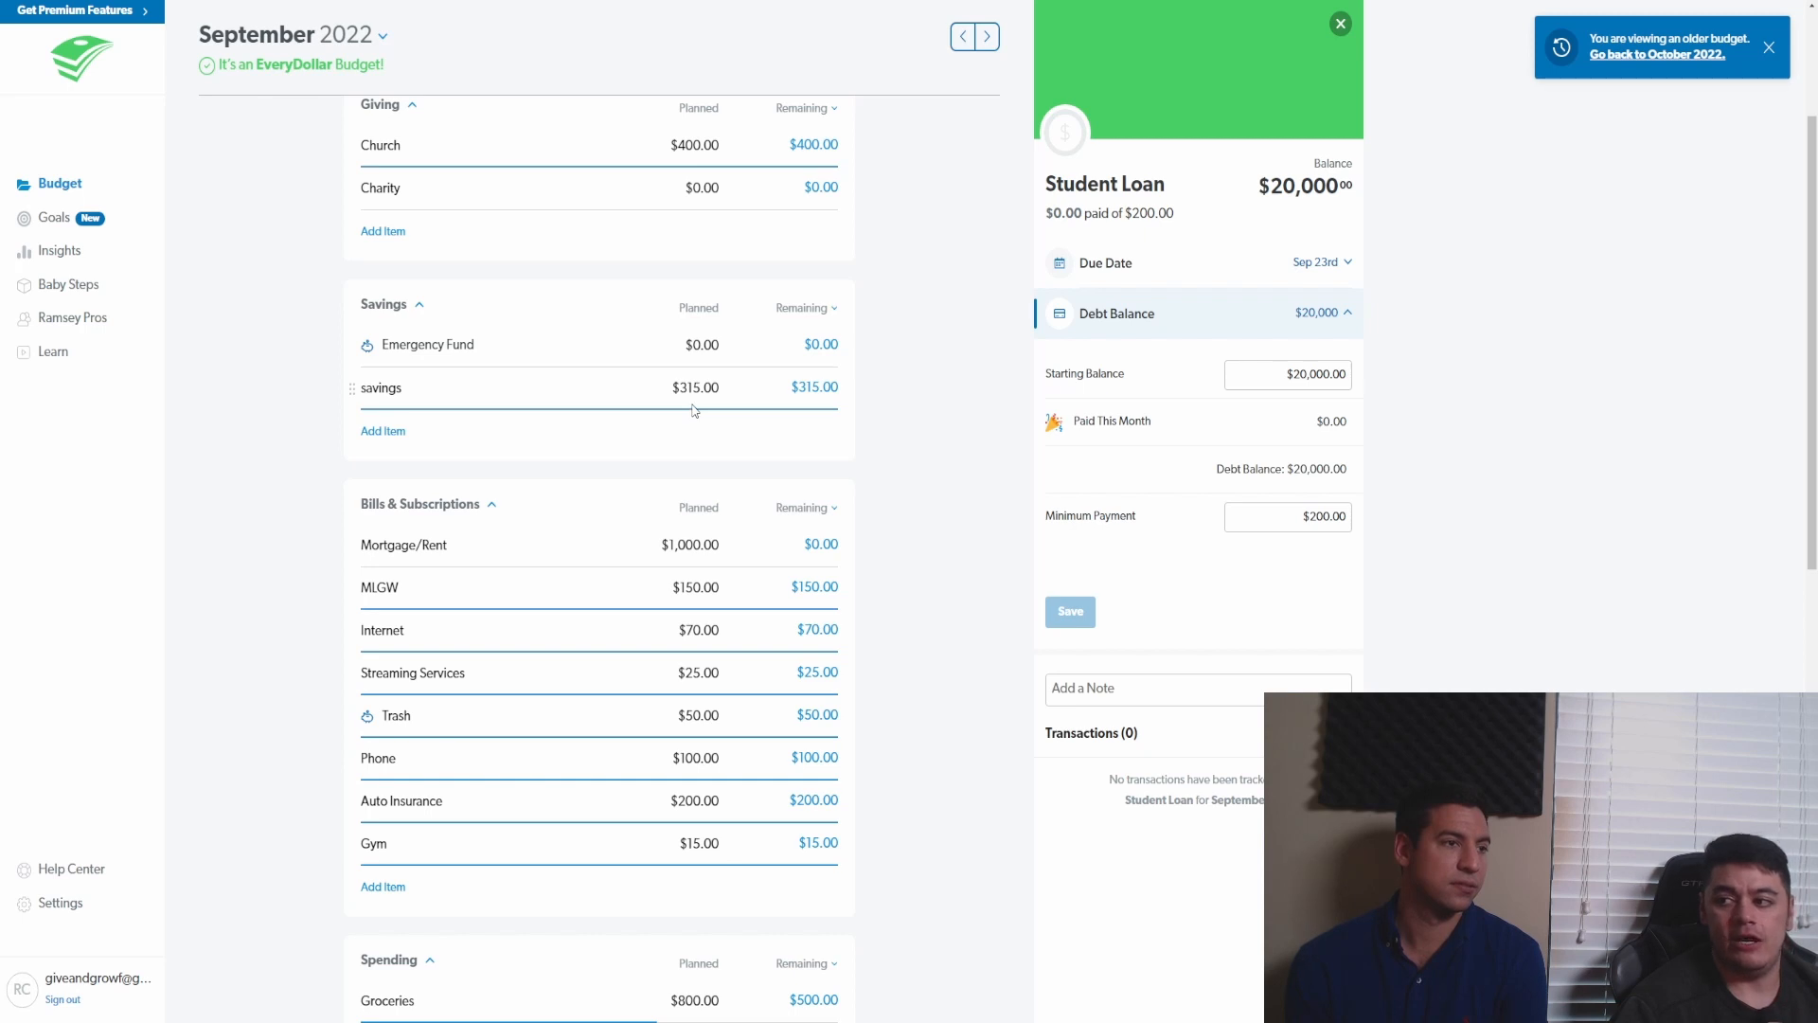
pyautogui.scroll(-10, 694, 412)
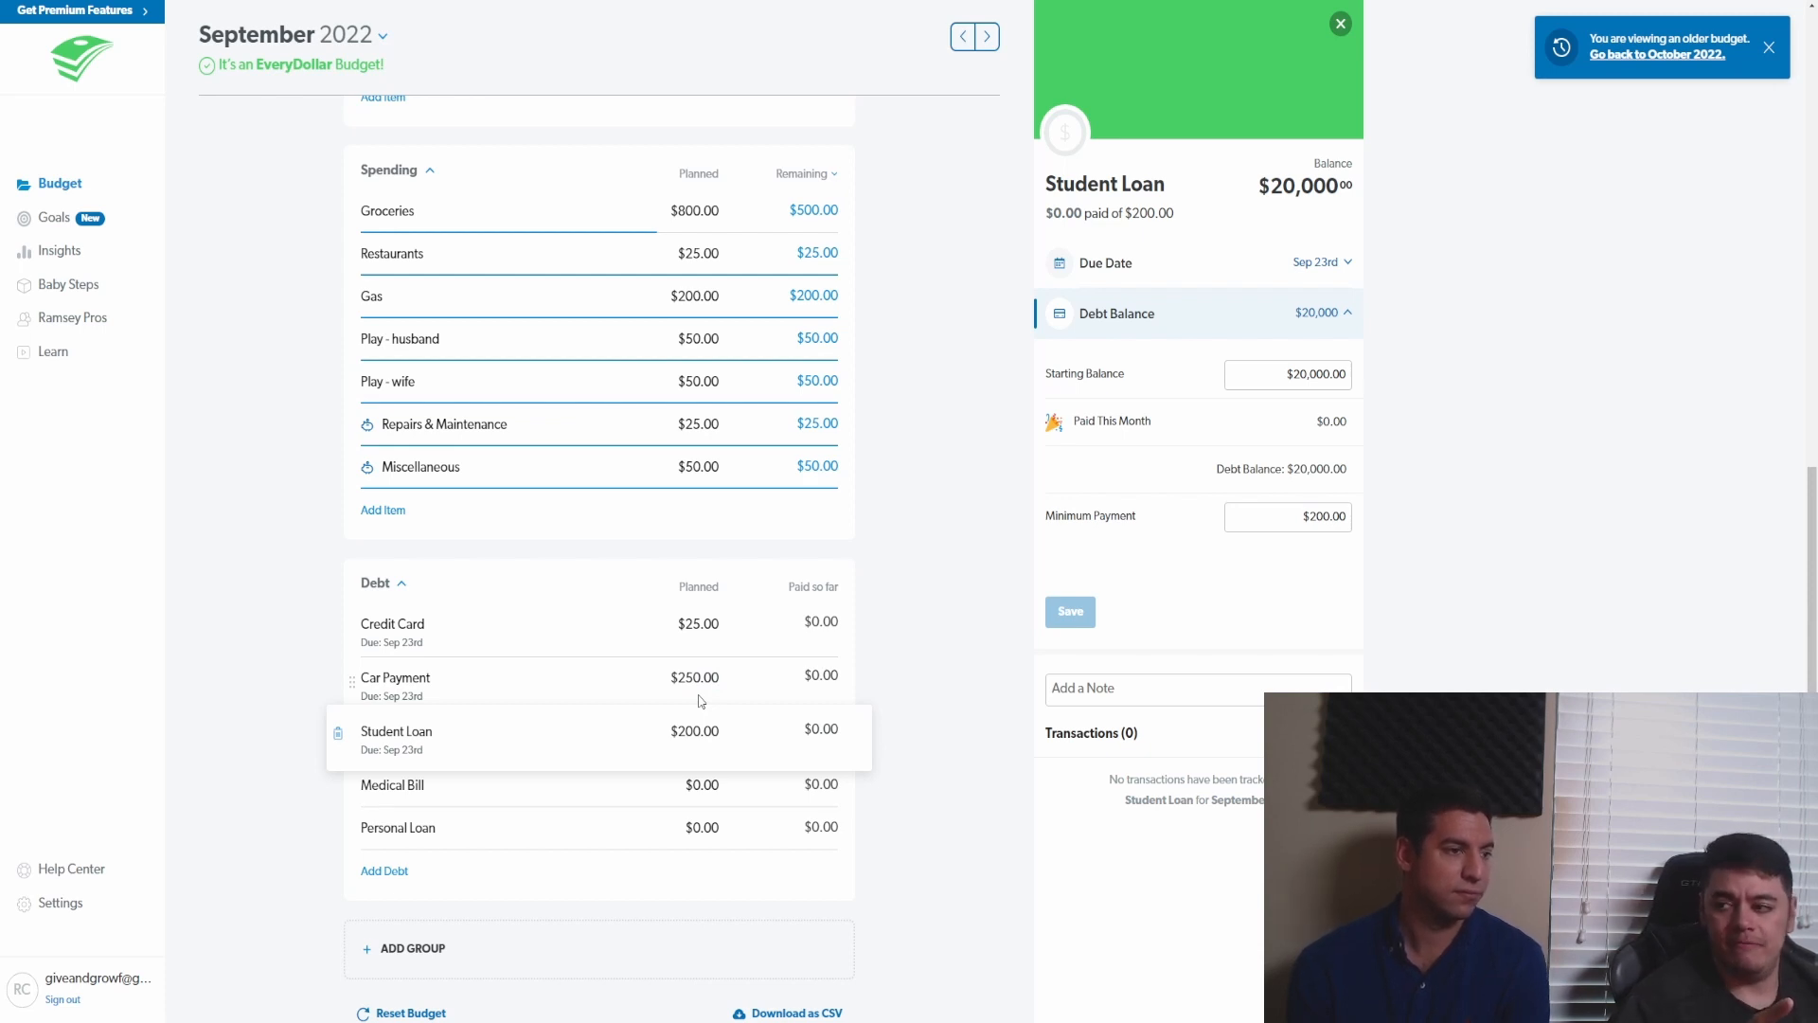
pyautogui.scroll(7, 699, 699)
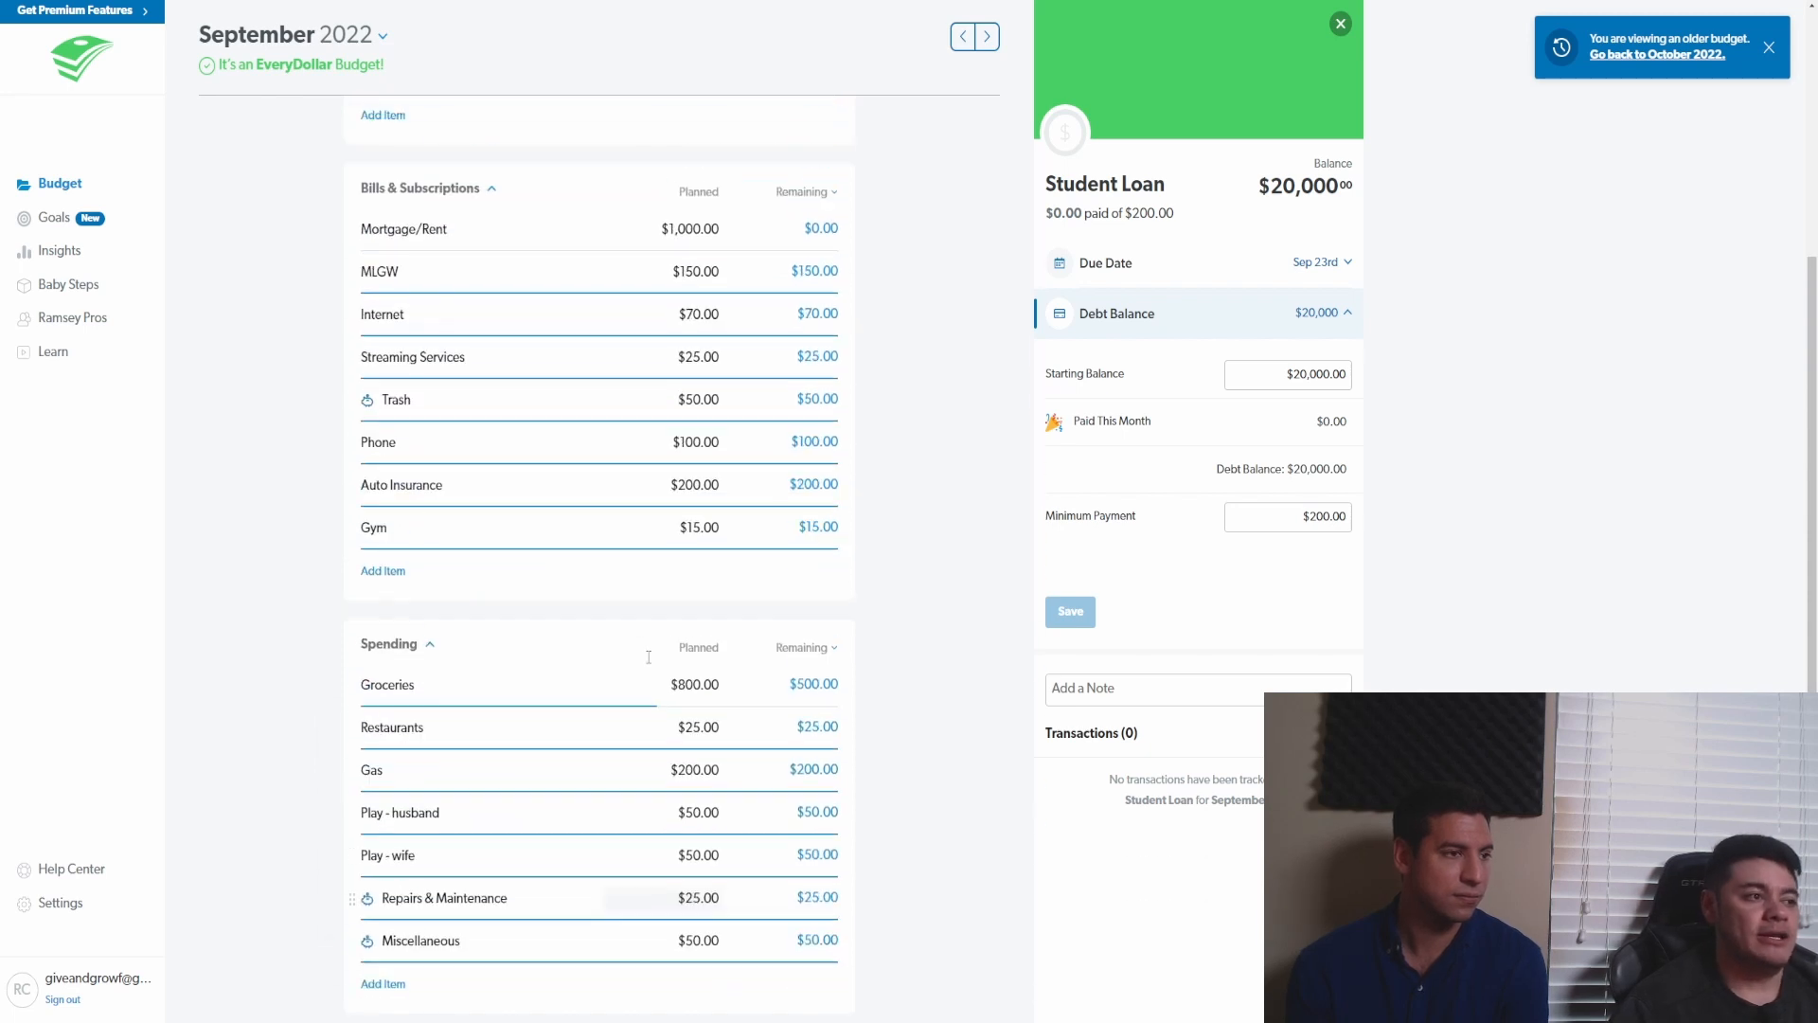
pyautogui.scroll(2, 649, 656)
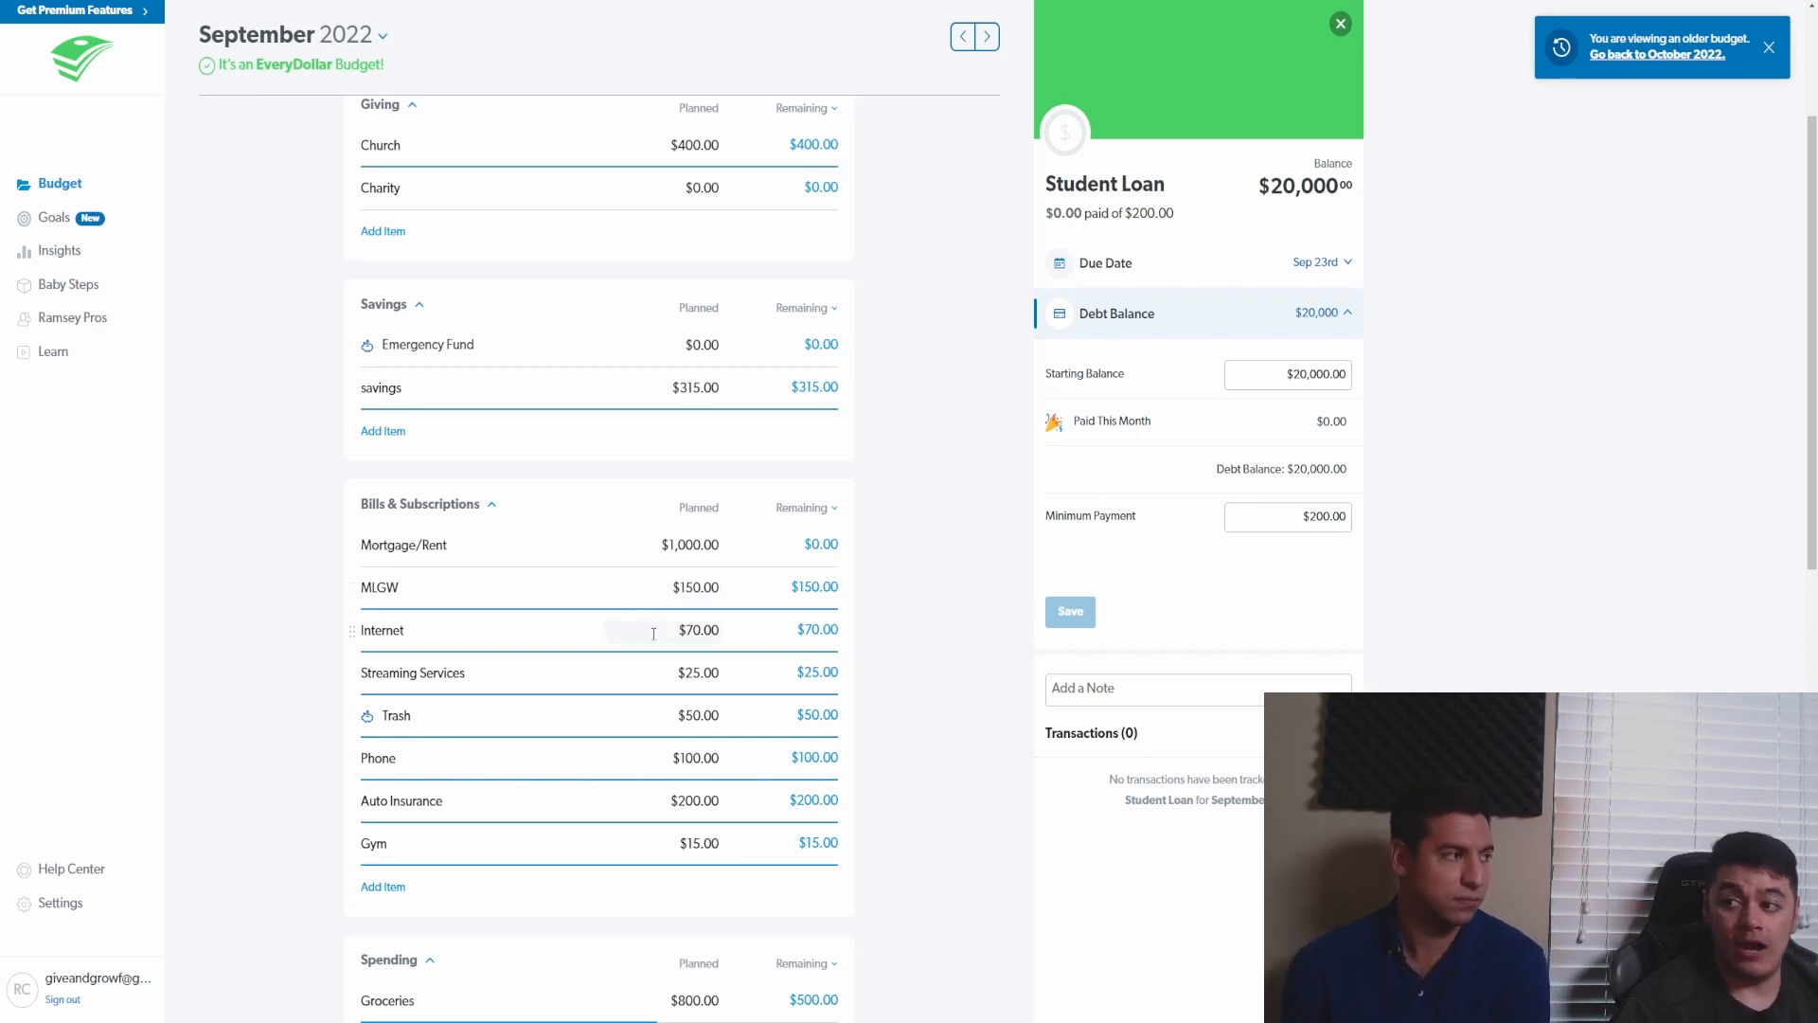
pyautogui.scroll(-10, 652, 652)
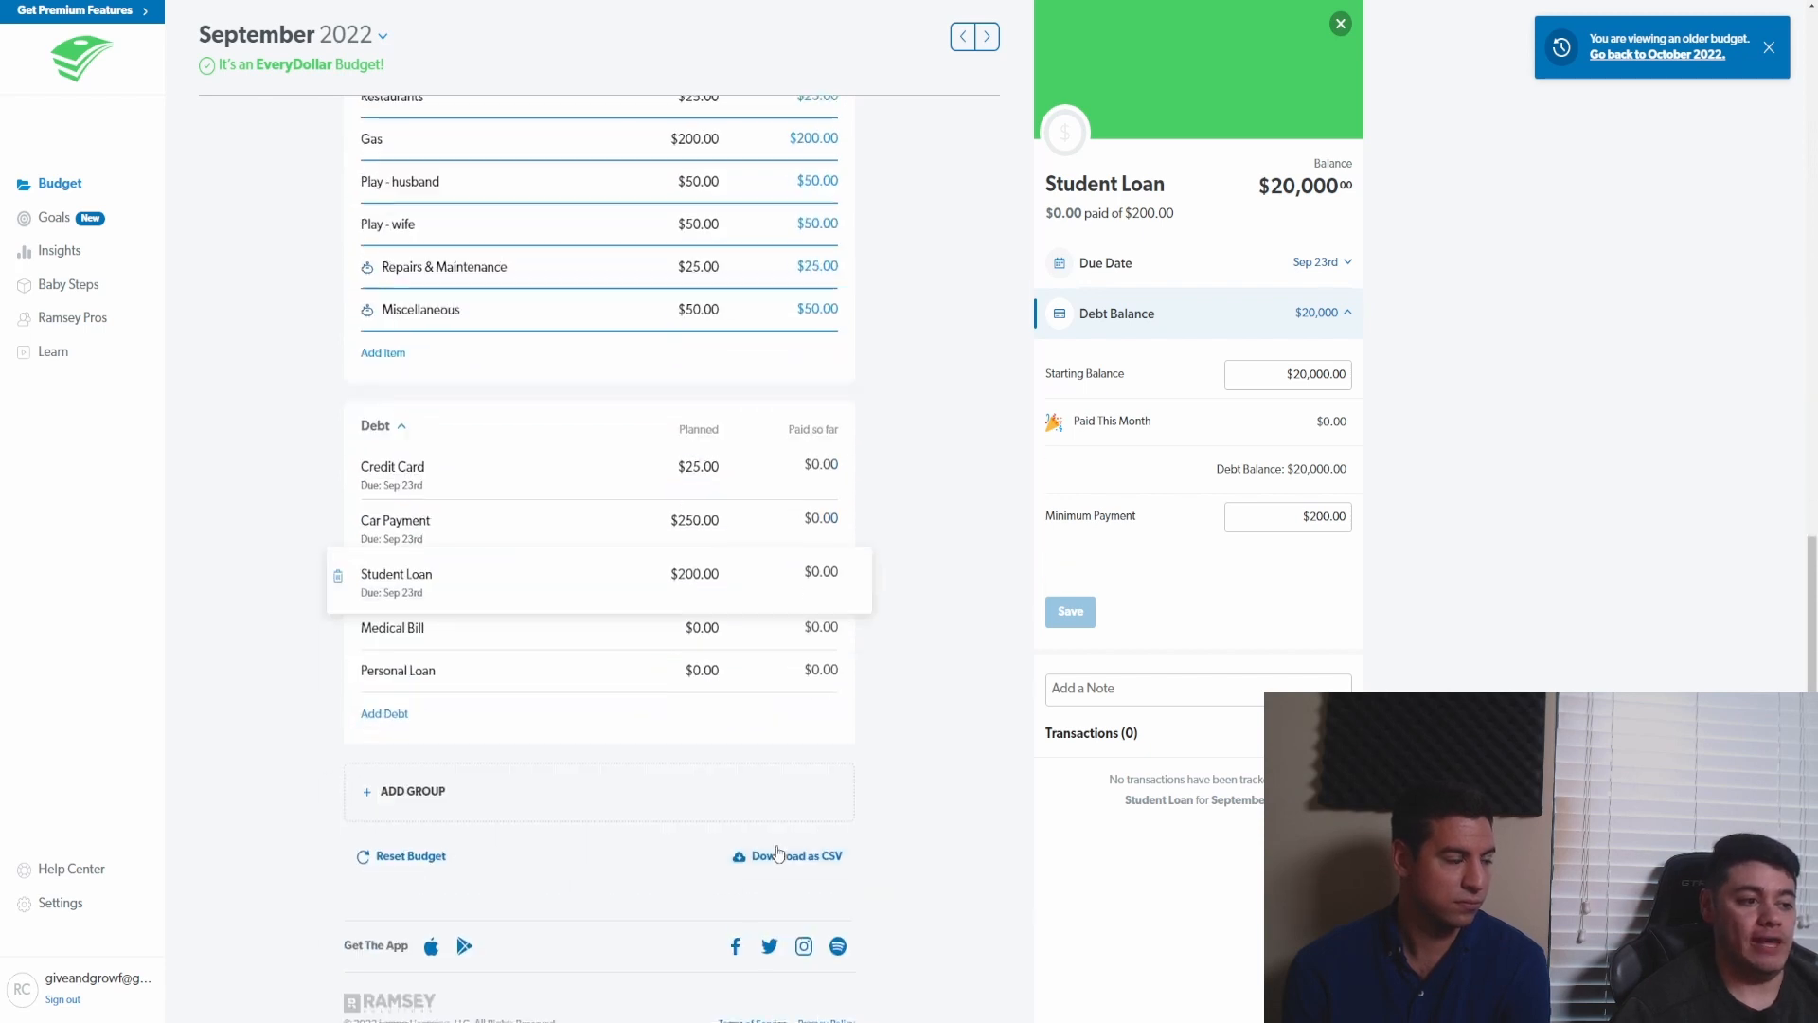
pyautogui.scroll(15, 713, 823)
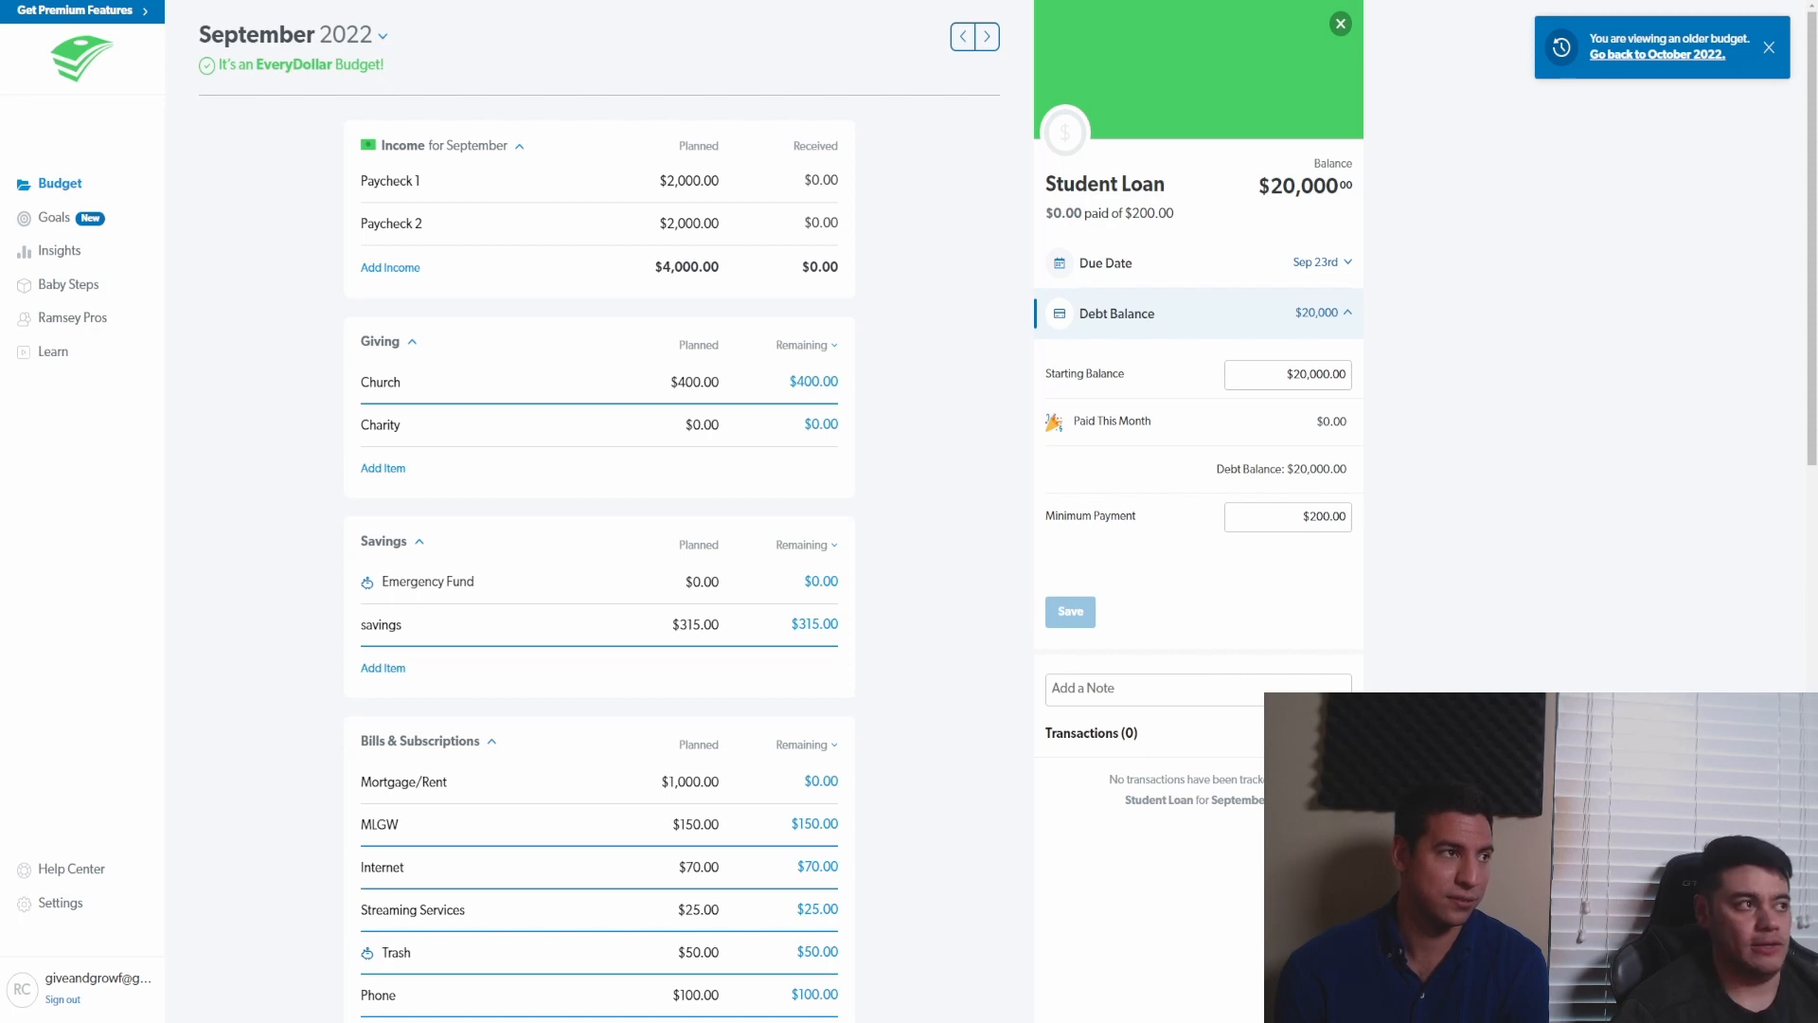
# - Search Google in a new browser tab for "what's the average debt in america"
pyautogui.hotkey('ctrl', 't')
pyautogui.write('wa')
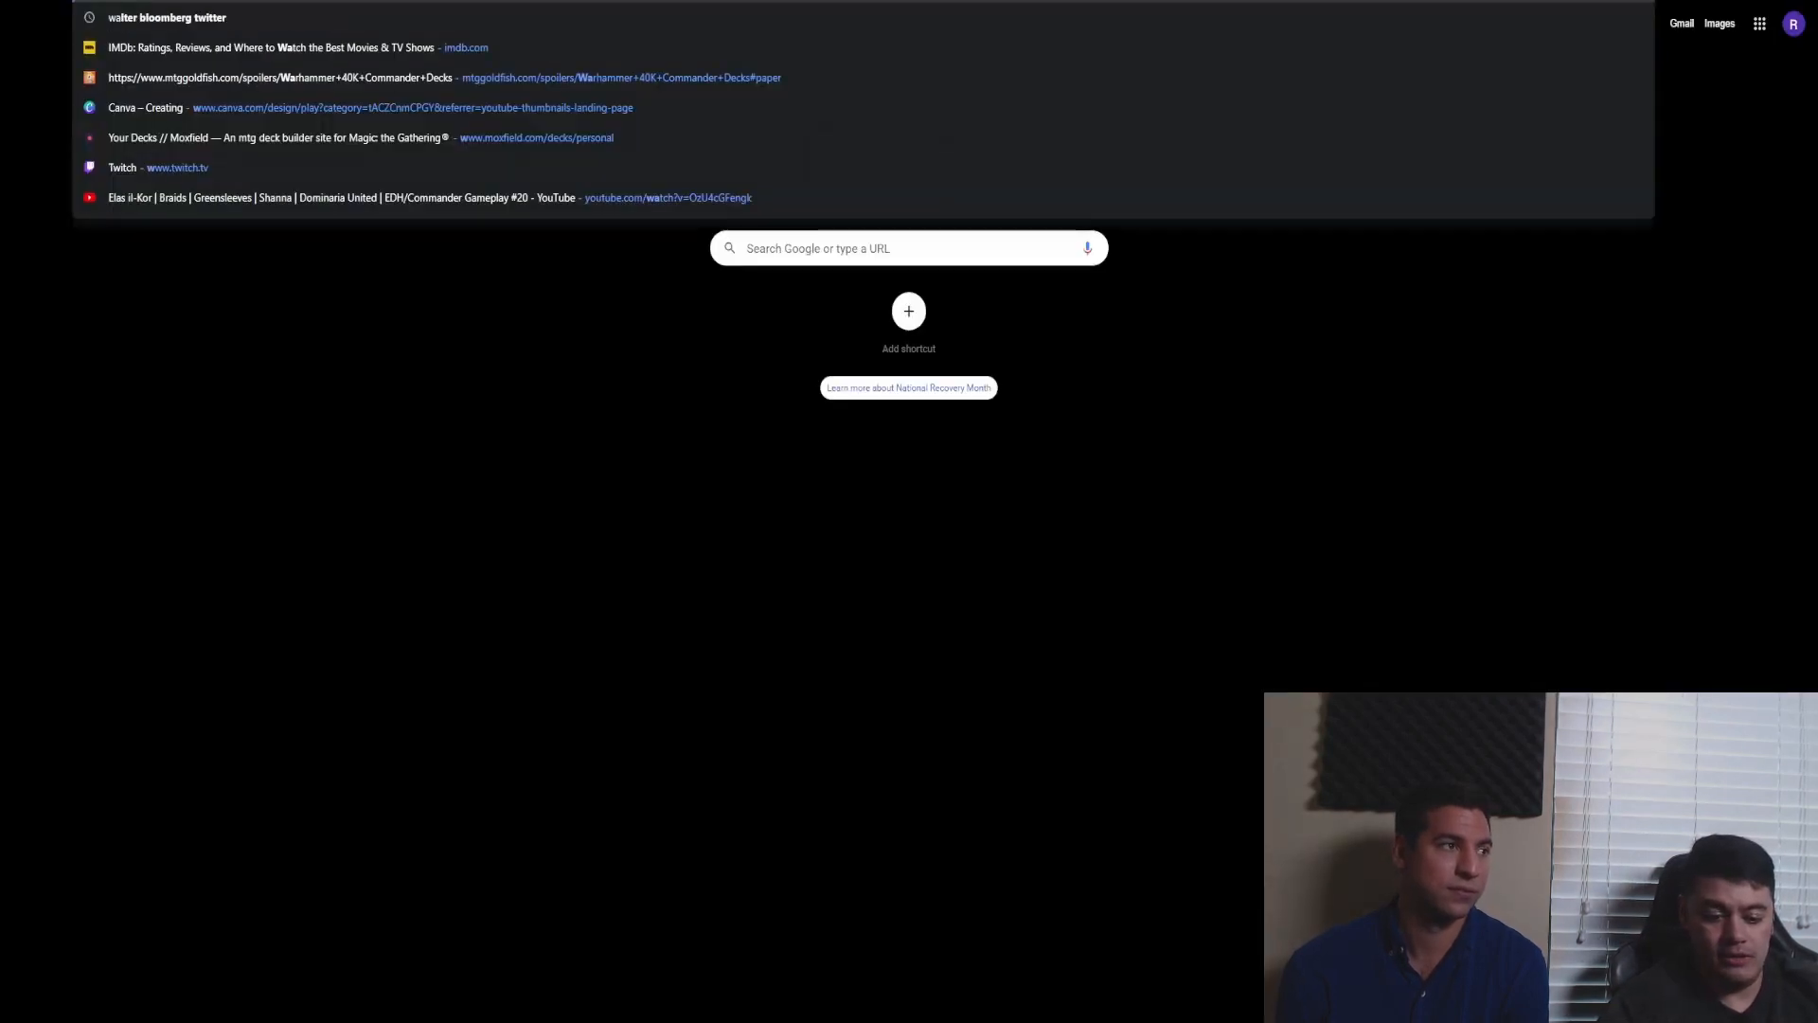
pyautogui.write("hat's the average debt")
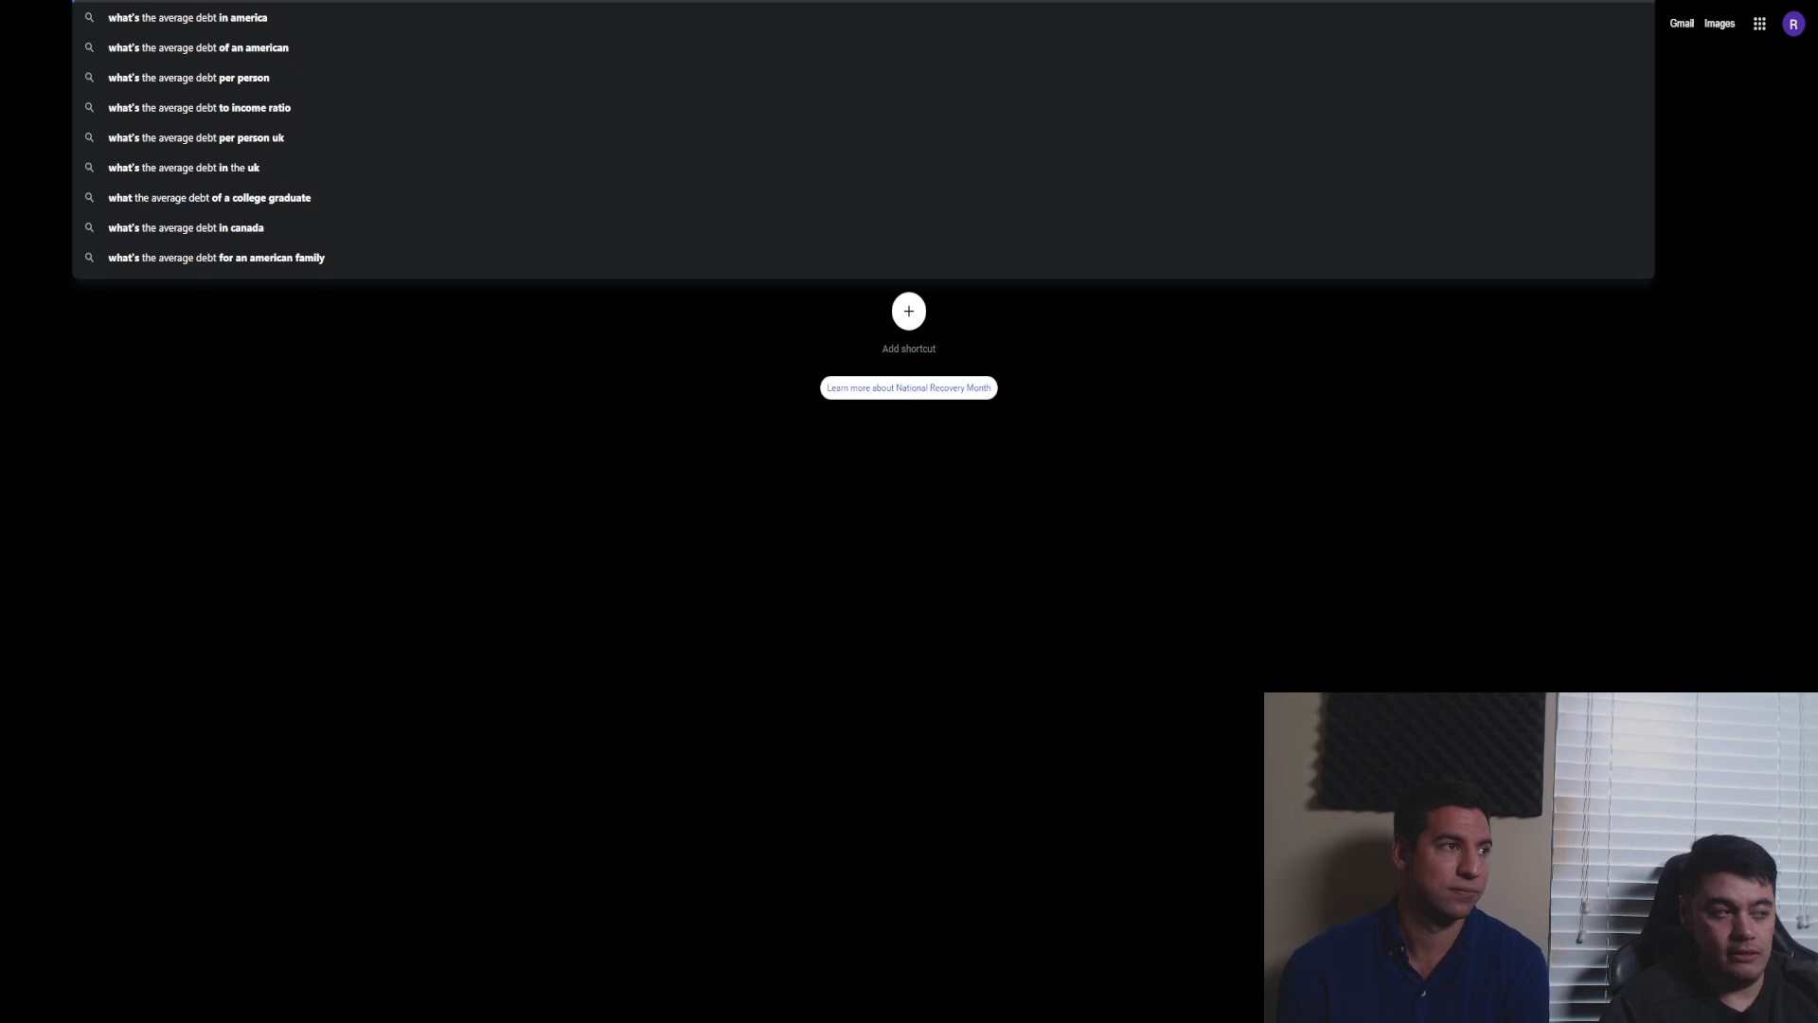
pyautogui.write(' in')
pyautogui.click(224, 17)
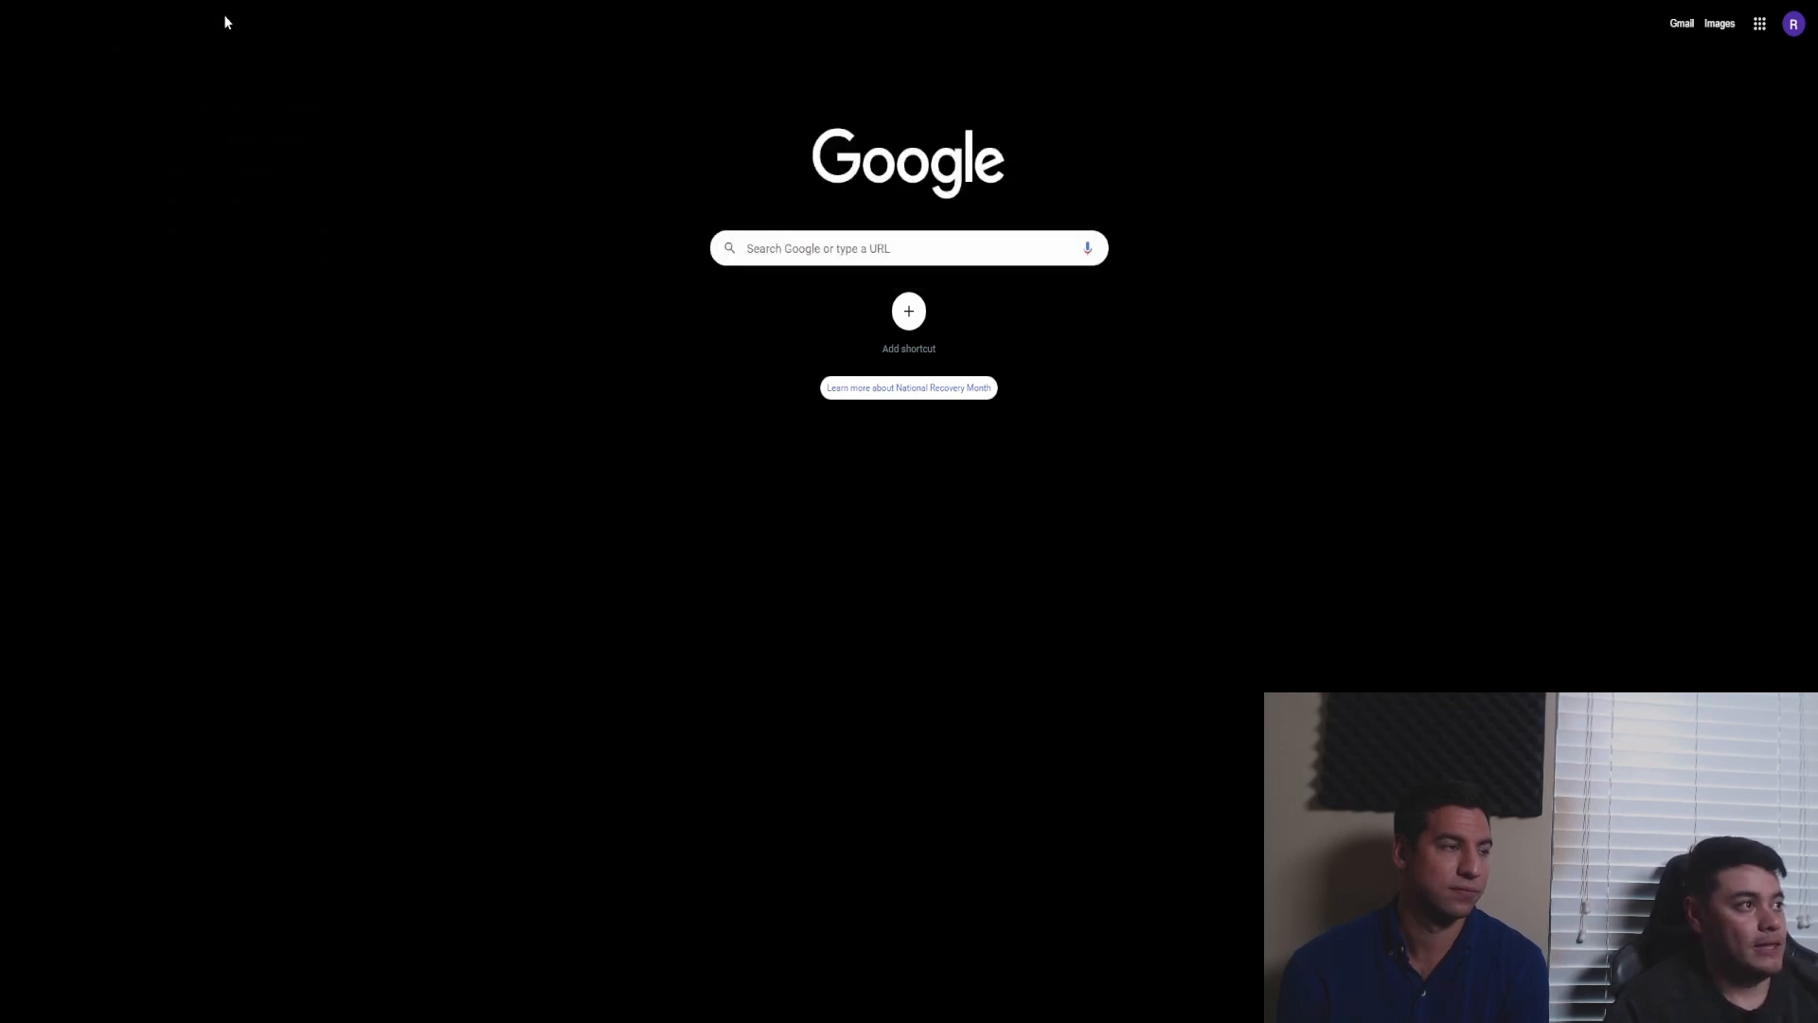
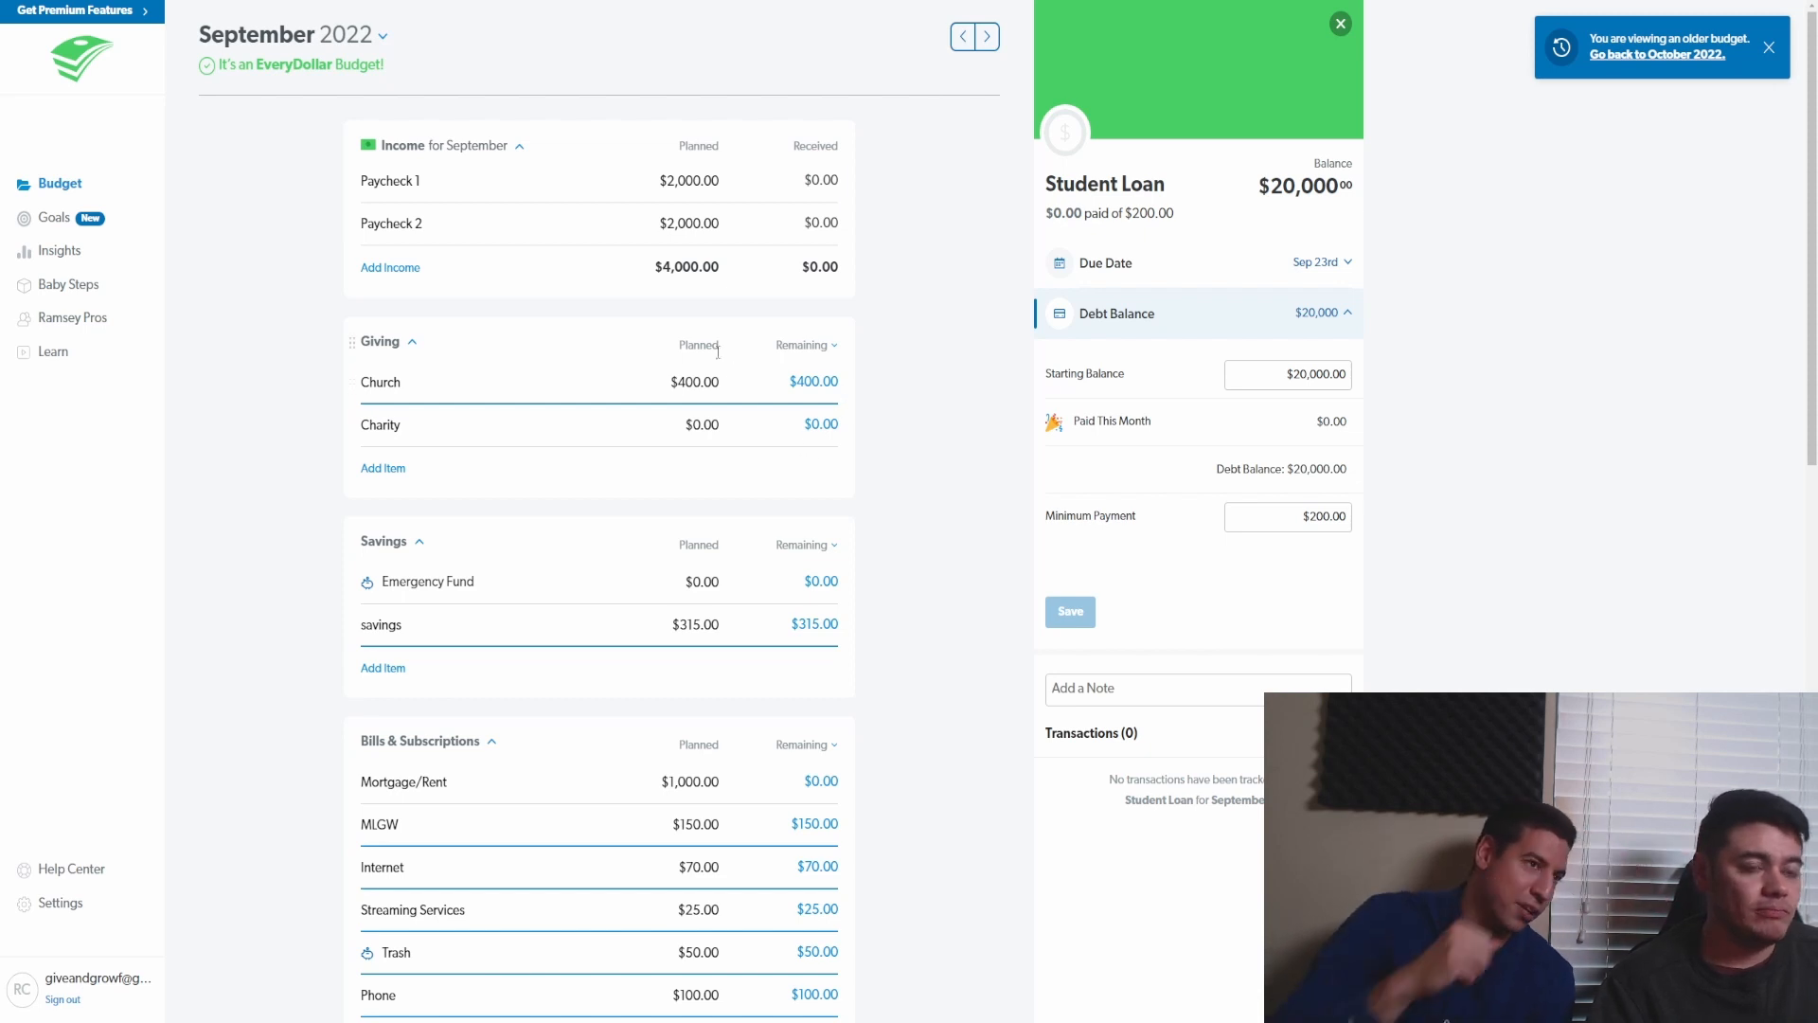
# - Set the planned amounts of both Paycheck 2 and Paycheck 1 in the September income to $2,500 each
pyautogui.click(693, 226)
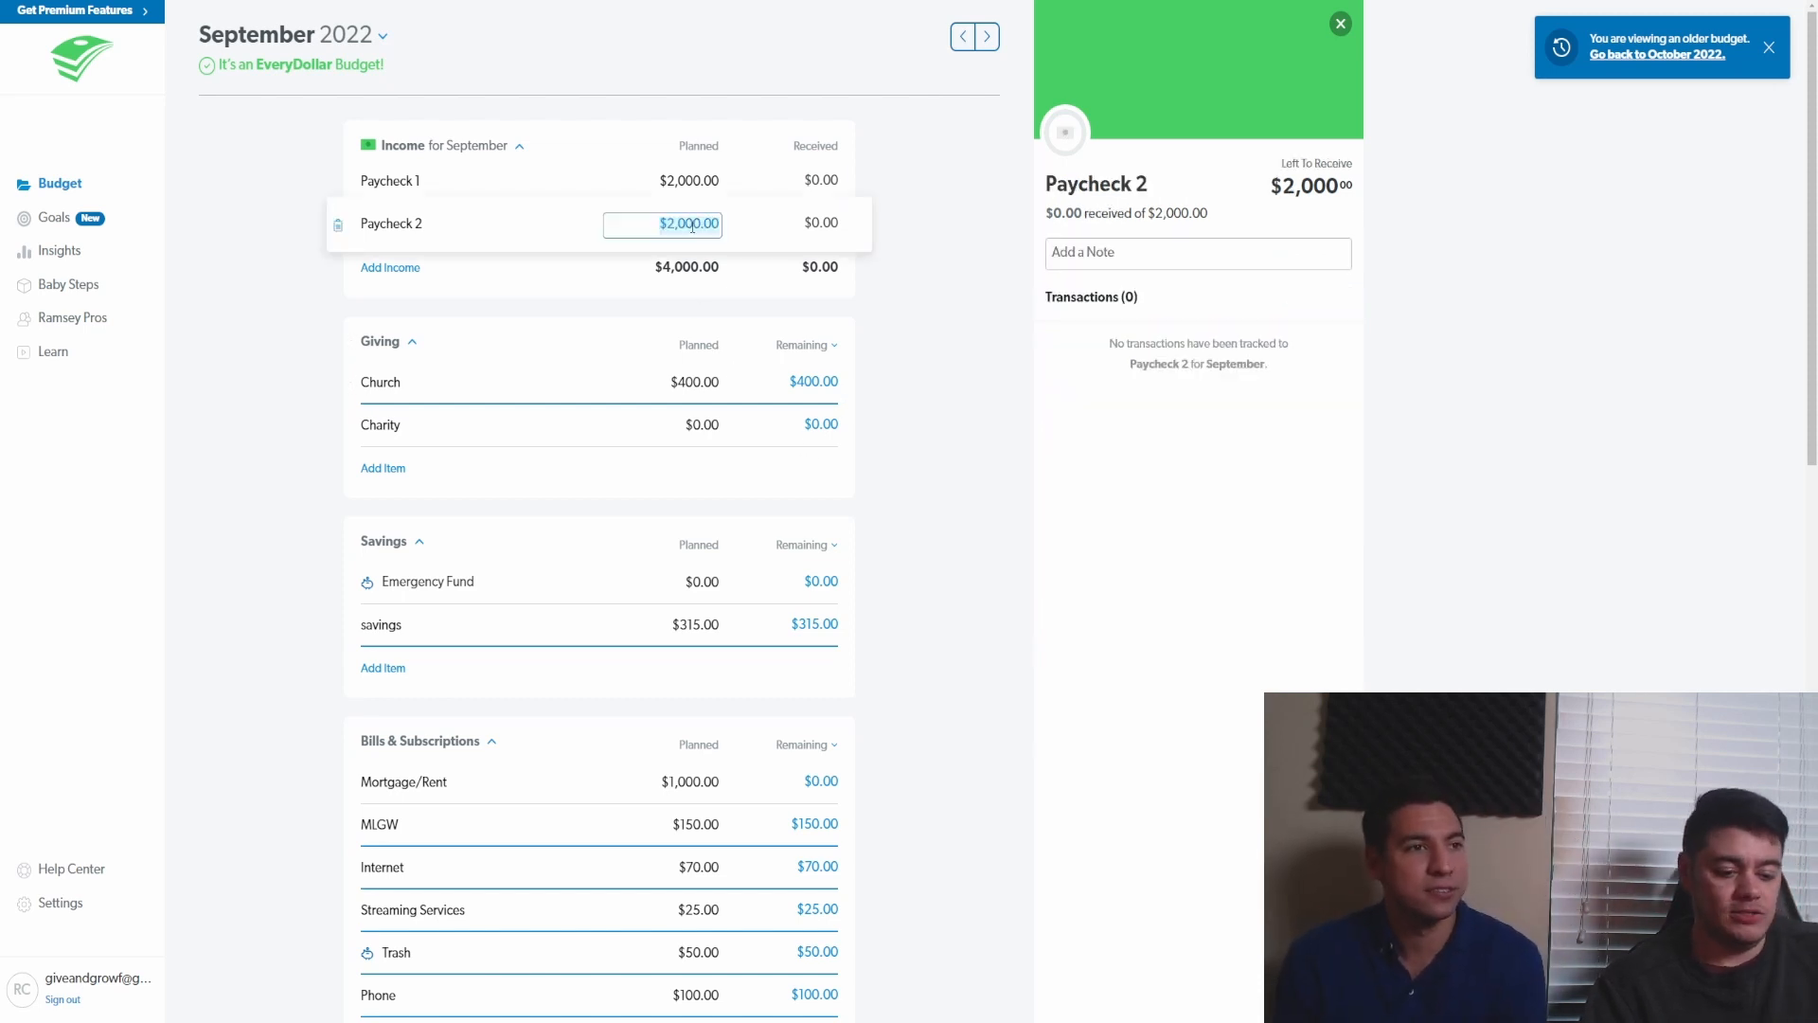
pyautogui.click(687, 225)
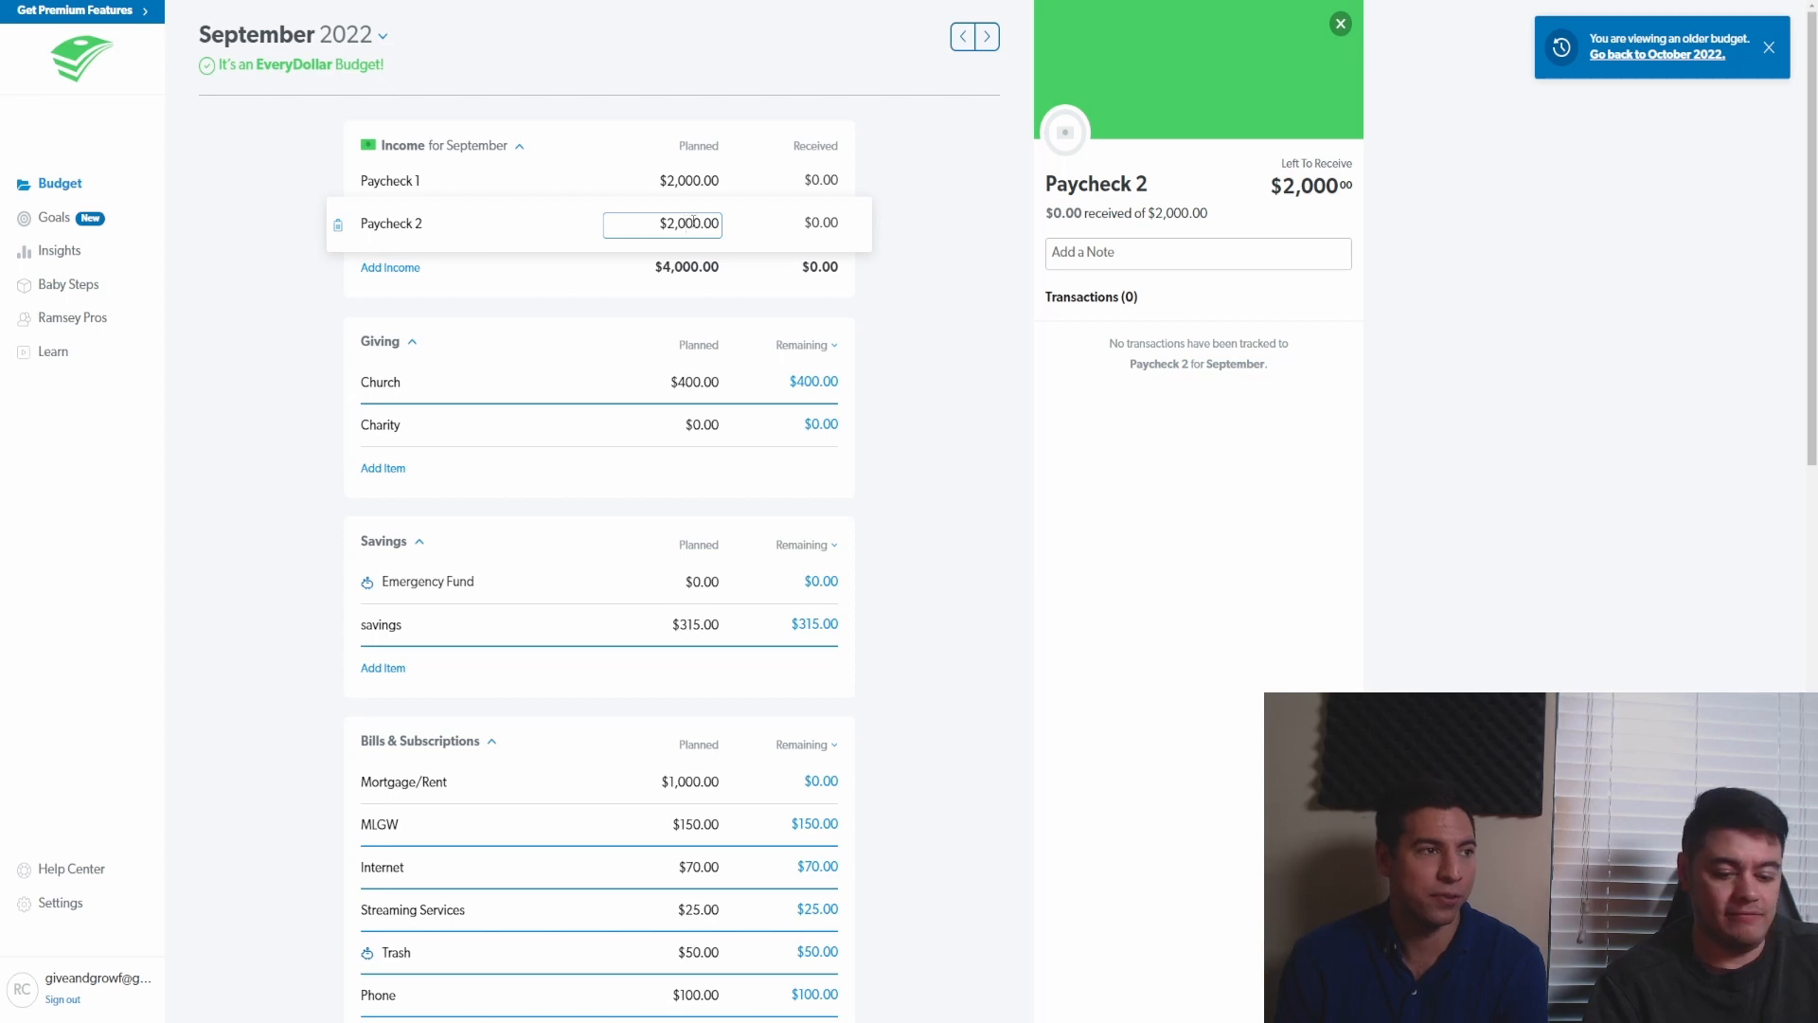
pyautogui.press('BackSpace')
pyautogui.write('5')
pyautogui.click(691, 181)
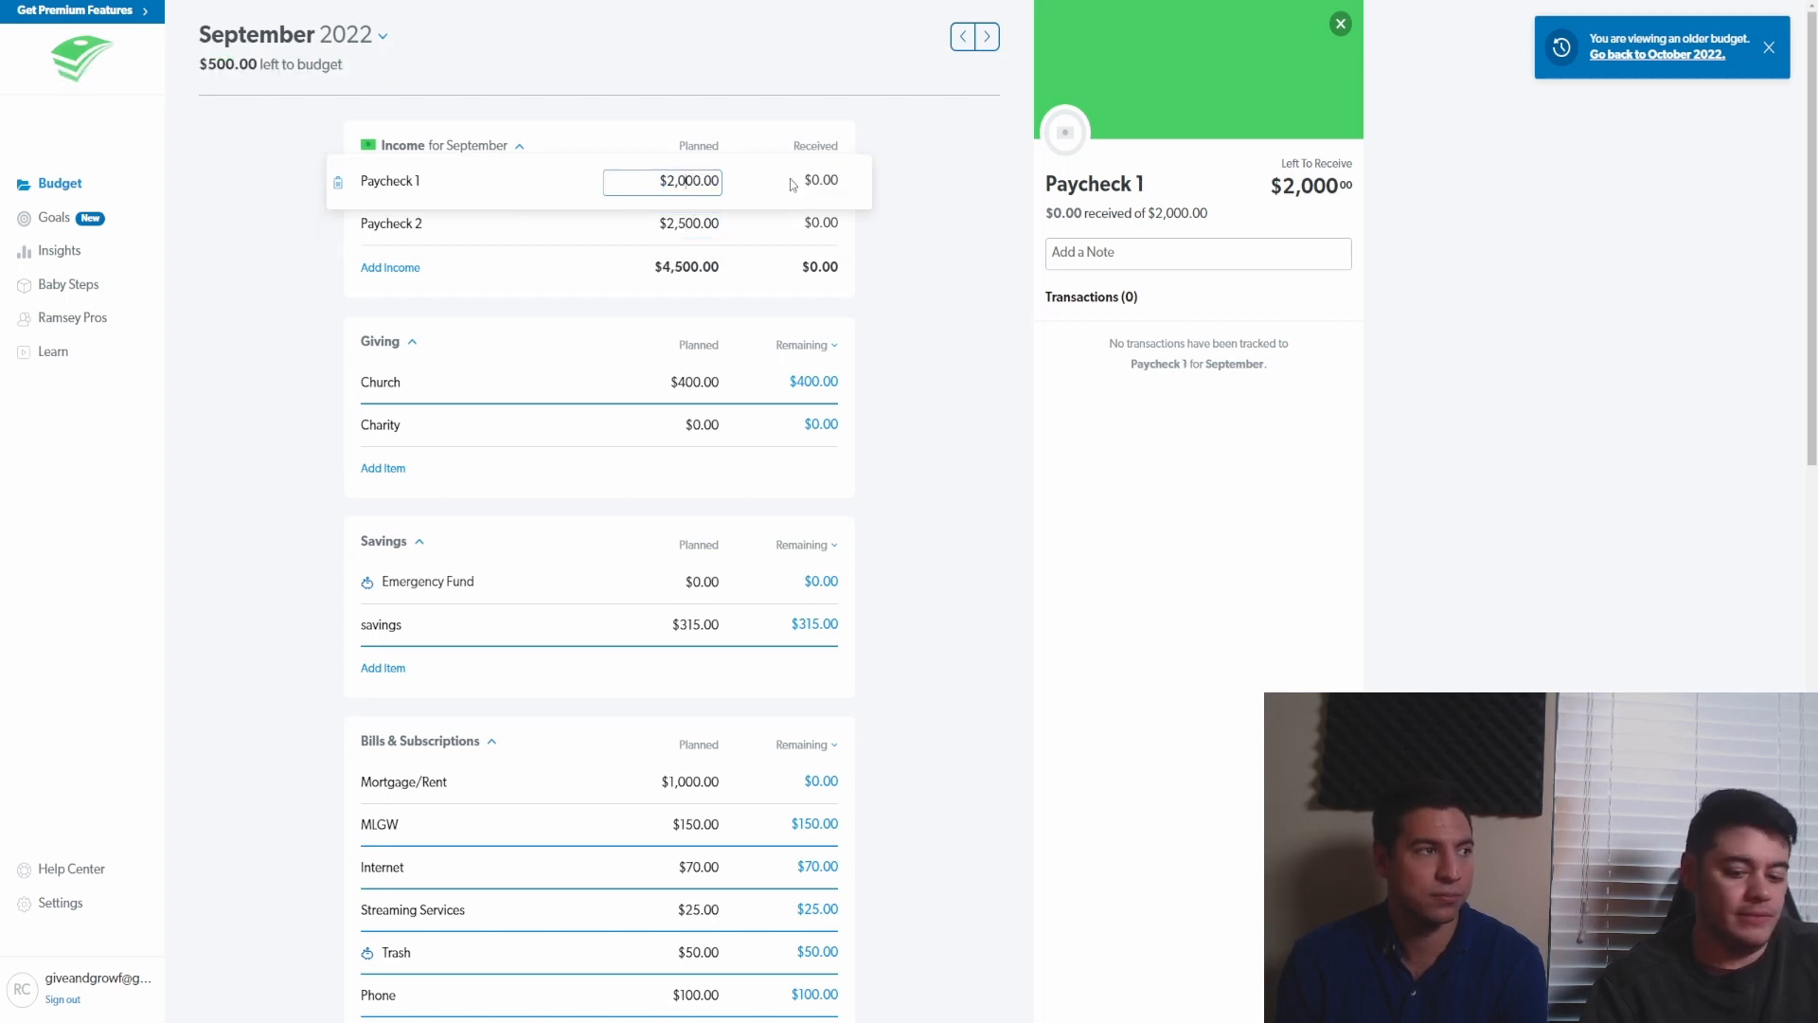
pyautogui.press('BackSpace')
pyautogui.write('5')
pyautogui.click(246, 309)
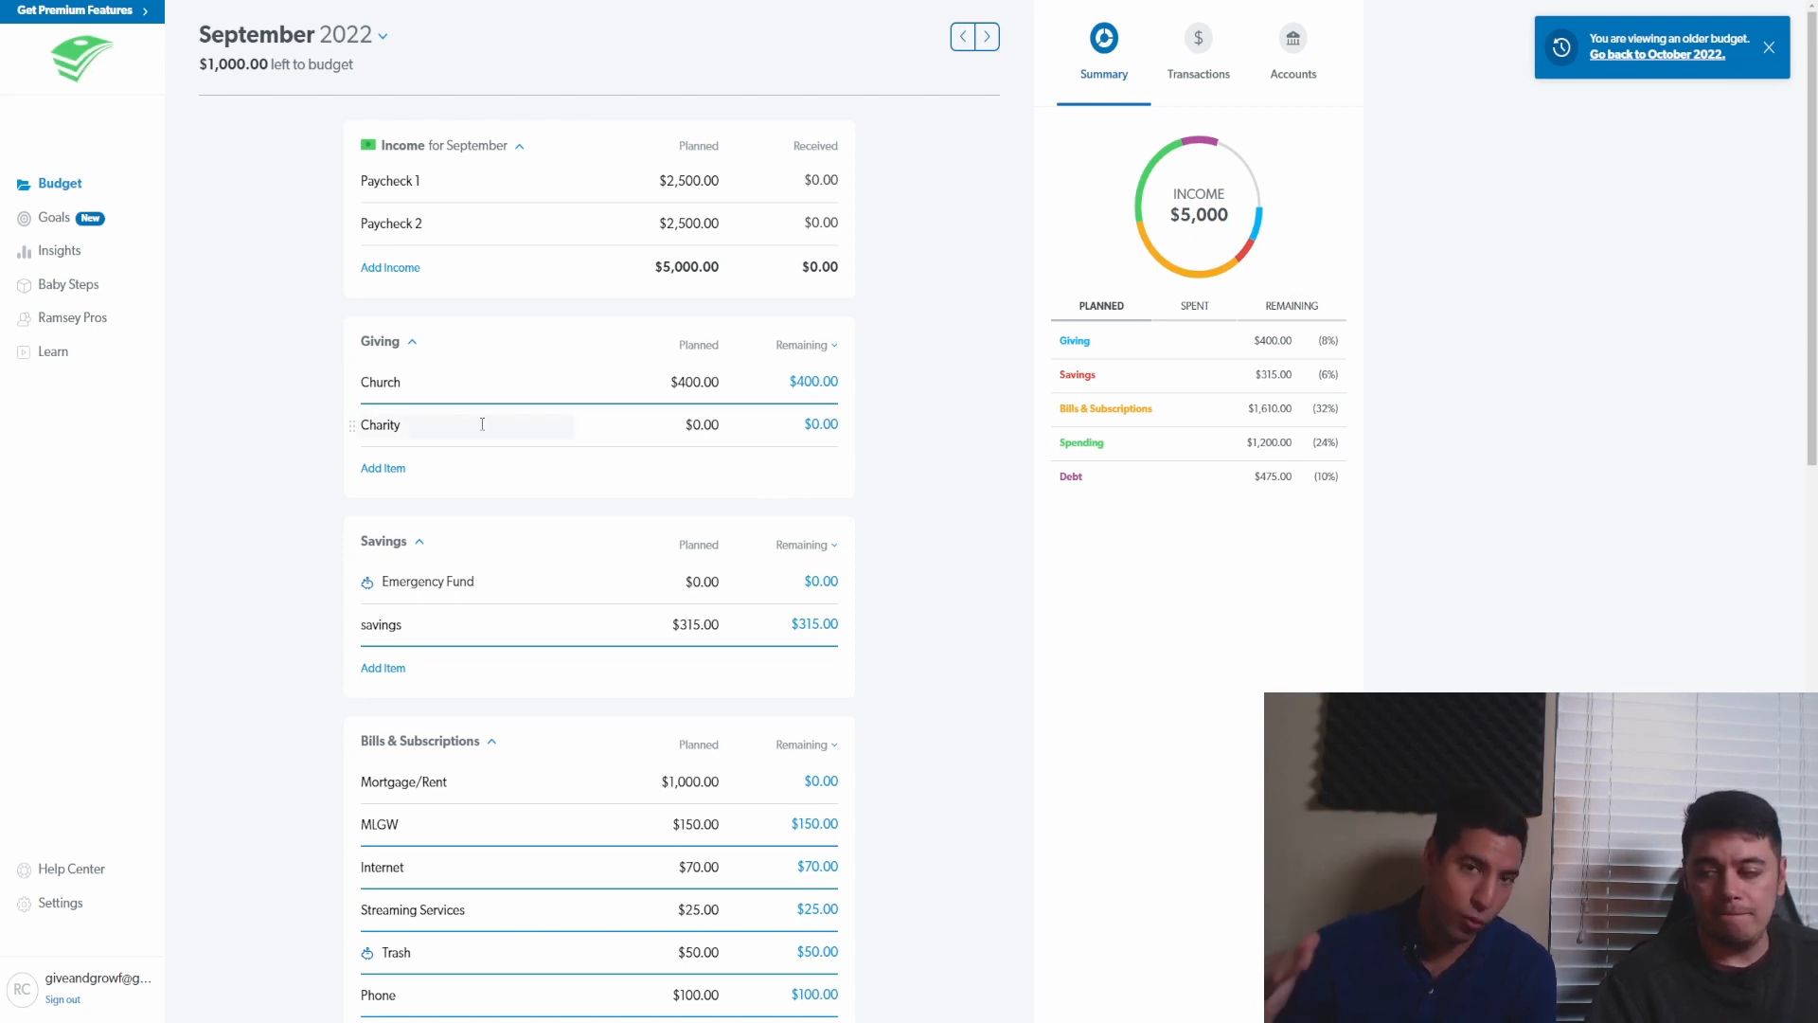
pyautogui.scroll(-3, 485, 426)
pyautogui.scroll(-3, 487, 431)
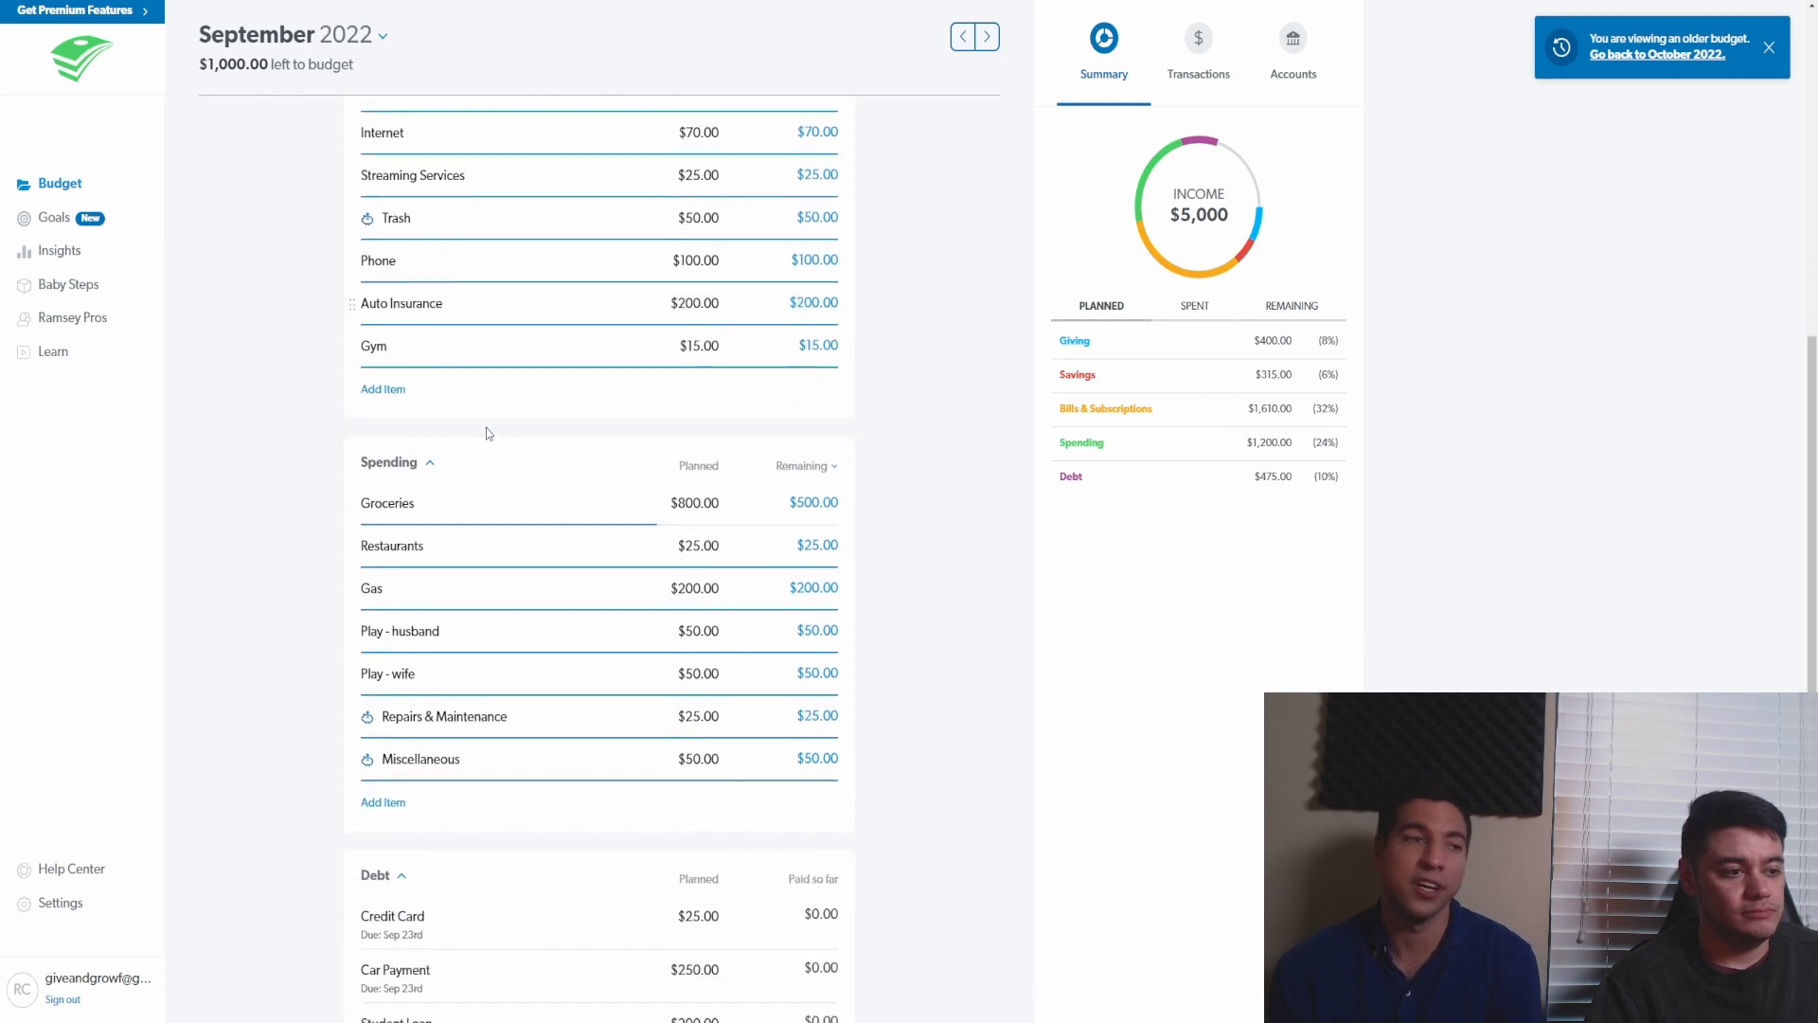
pyautogui.scroll(3, 488, 433)
pyautogui.scroll(3, 486, 433)
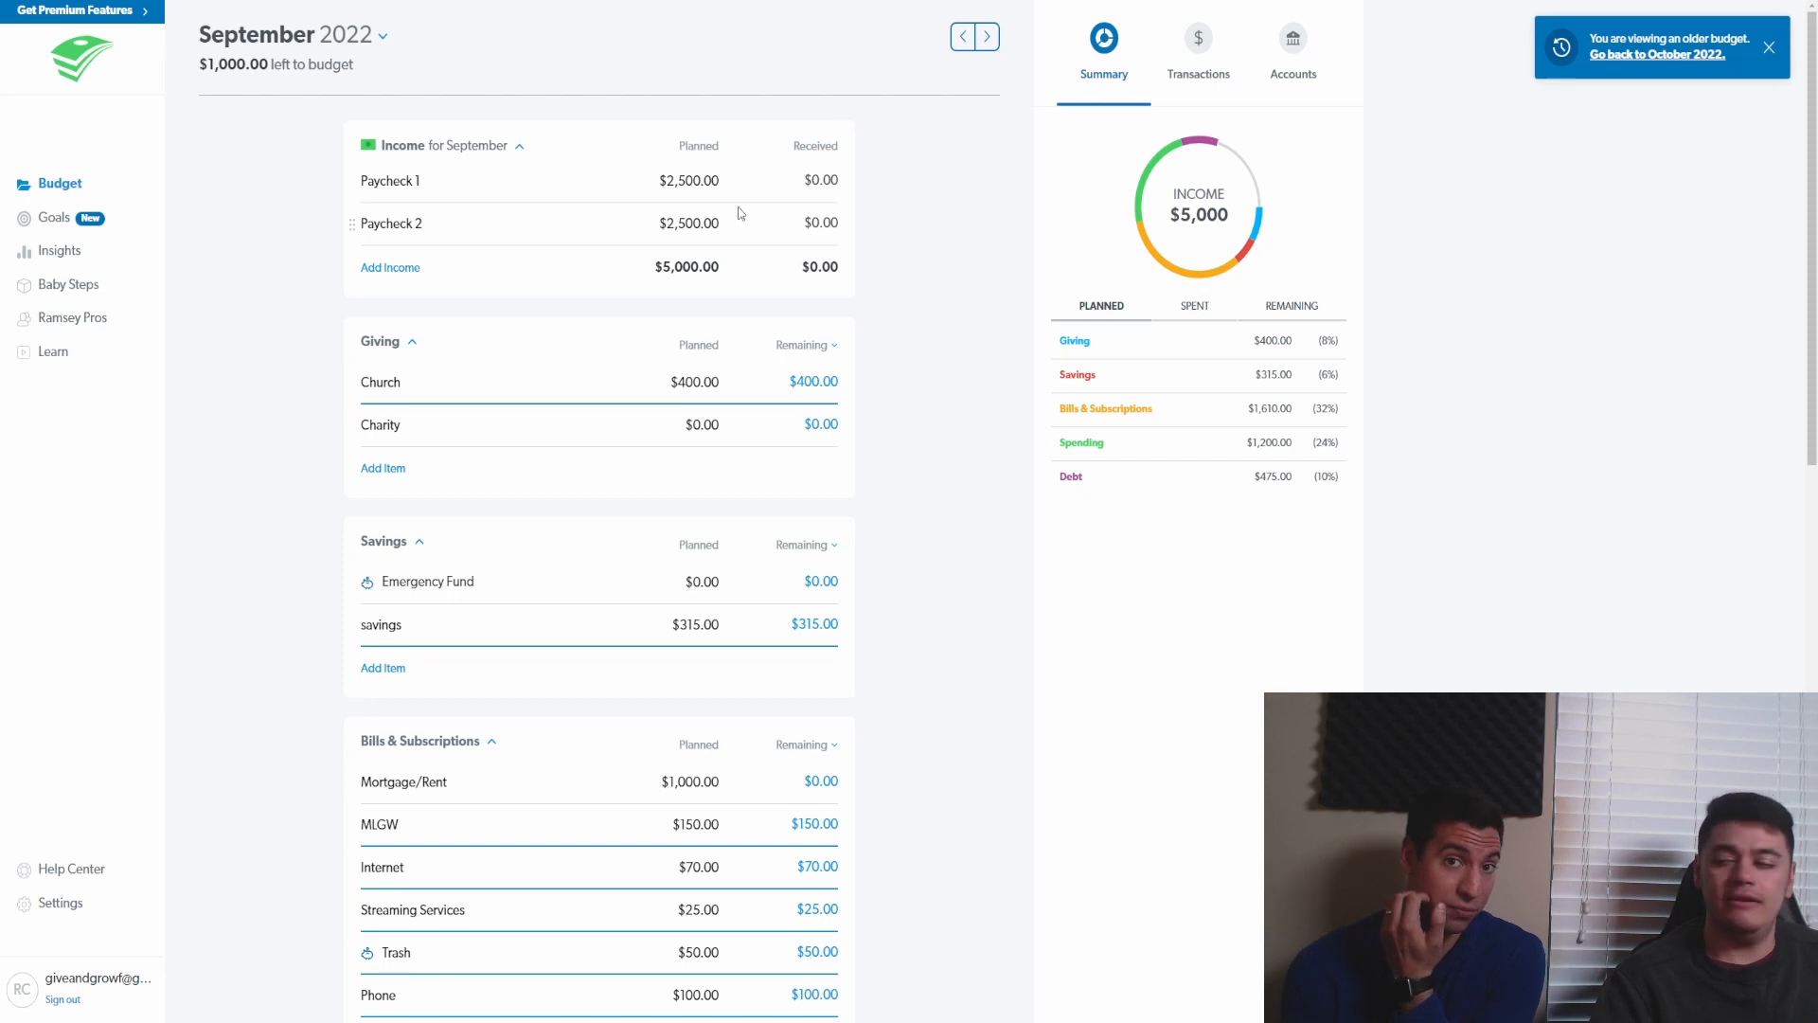
# - Set the planned payments for Student Loan, Car Payment and Credit Card in the Debt group to $0
pyautogui.scroll(-10, 698, 376)
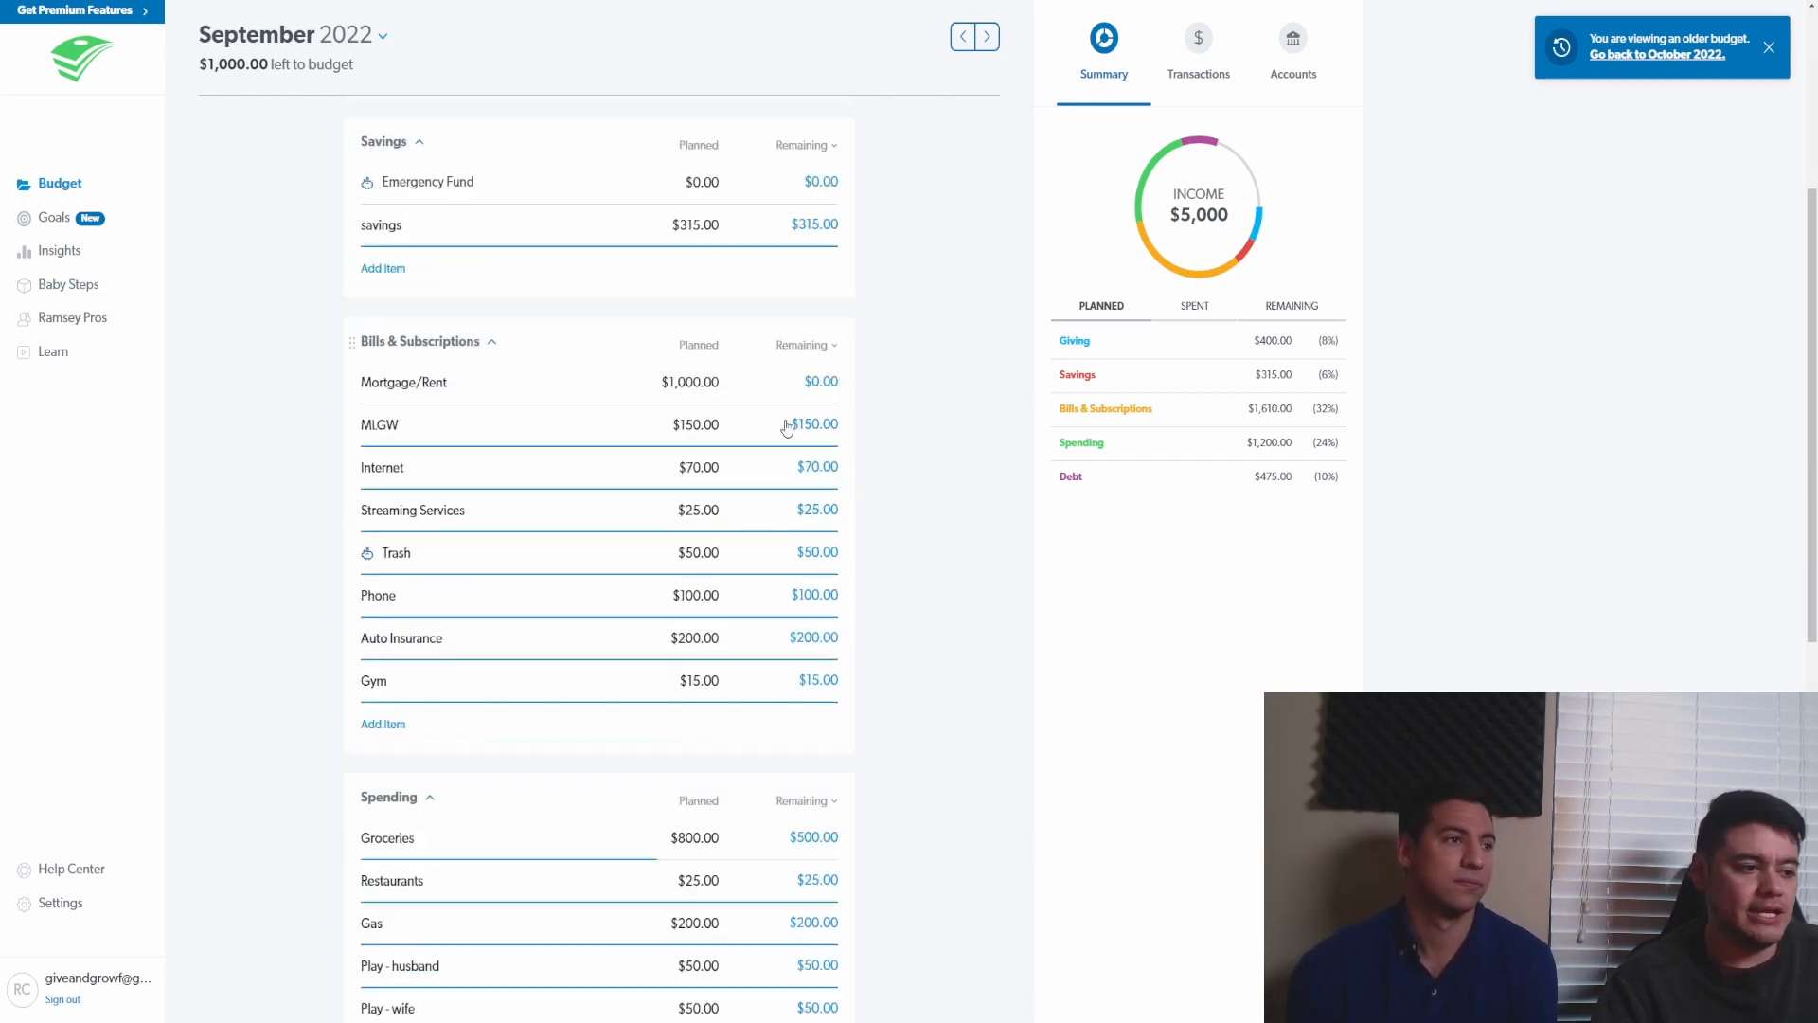
pyautogui.click(696, 731)
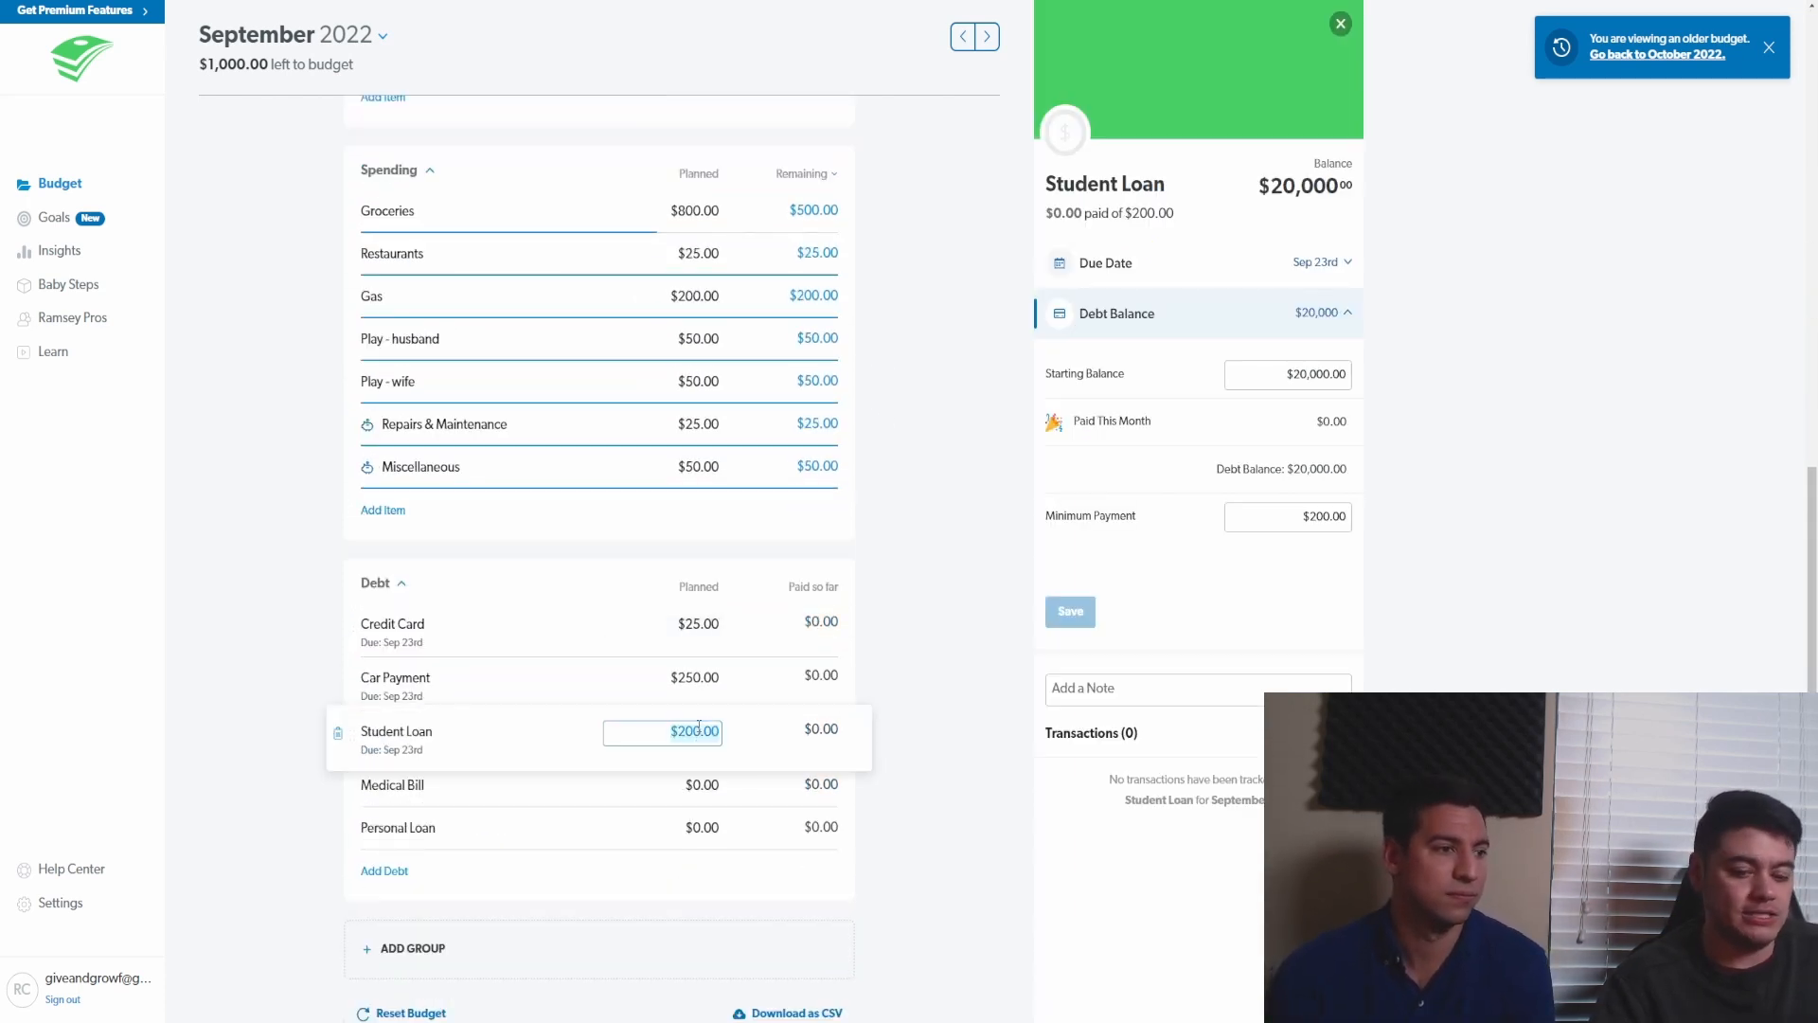
pyautogui.write('0')
pyautogui.click(696, 677)
pyautogui.write('0')
pyautogui.click(662, 623)
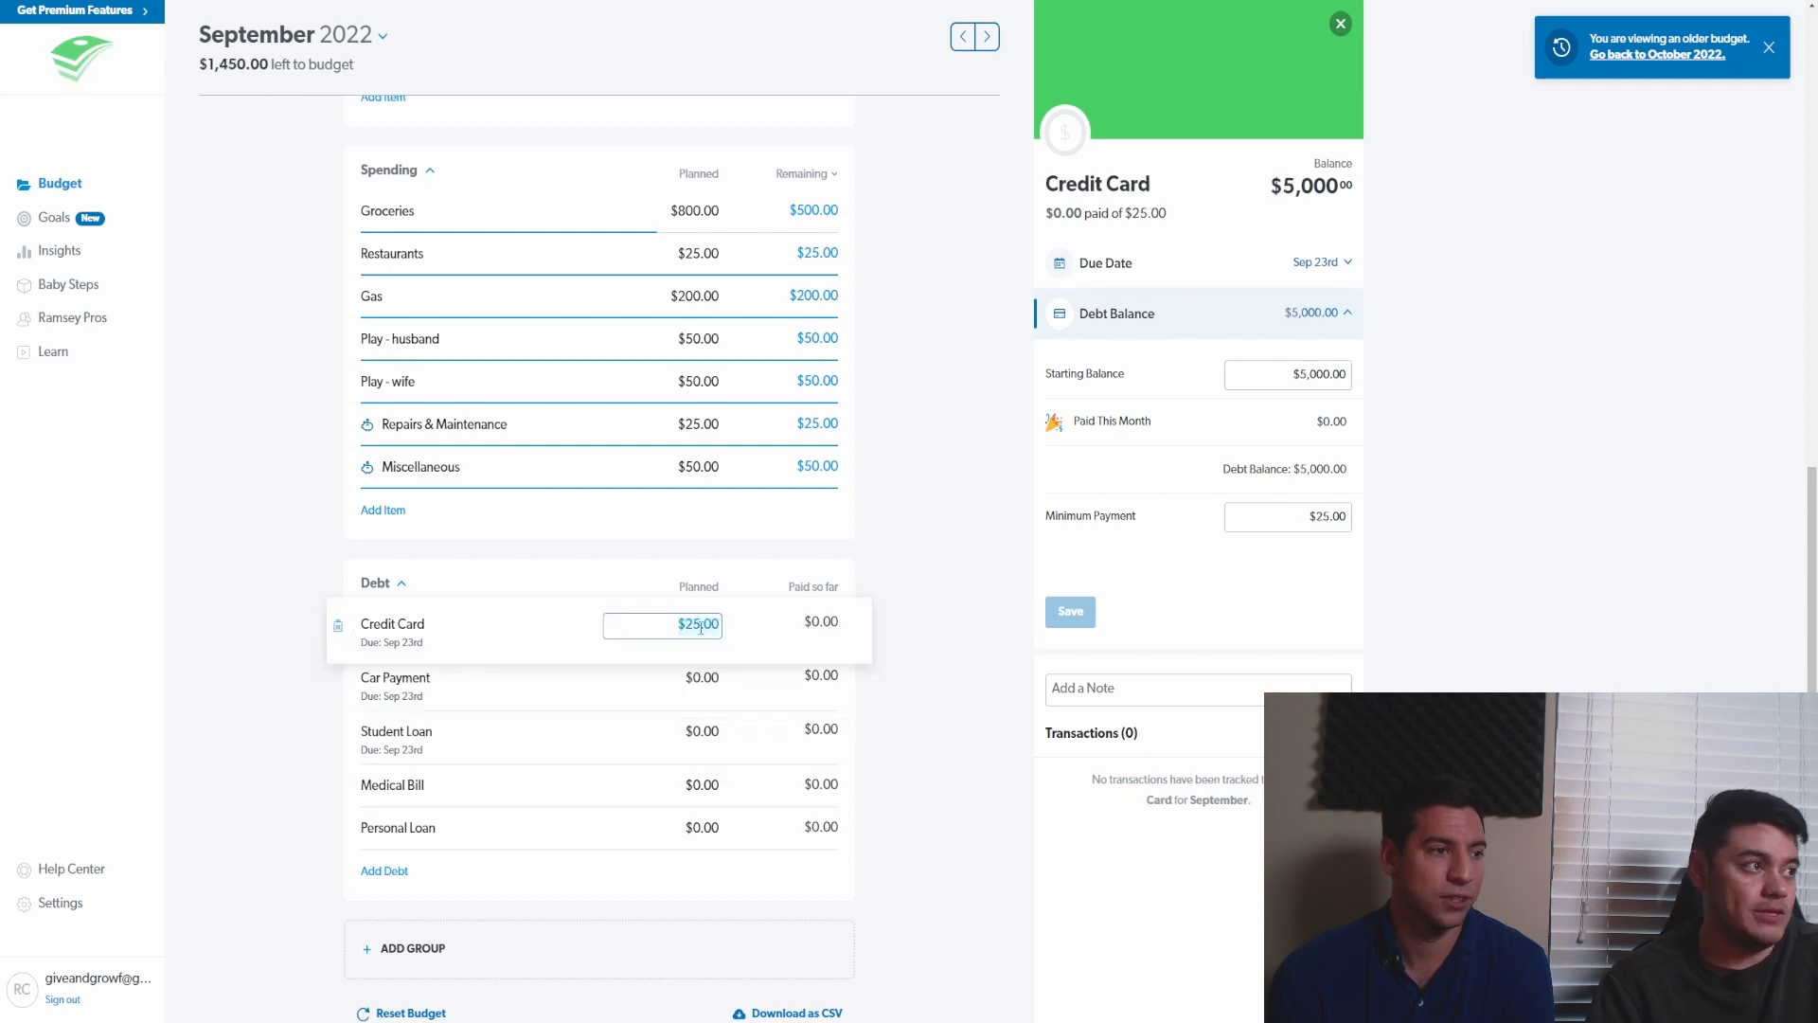
pyautogui.write('0')
pyautogui.click(280, 620)
pyautogui.scroll(10, 284, 593)
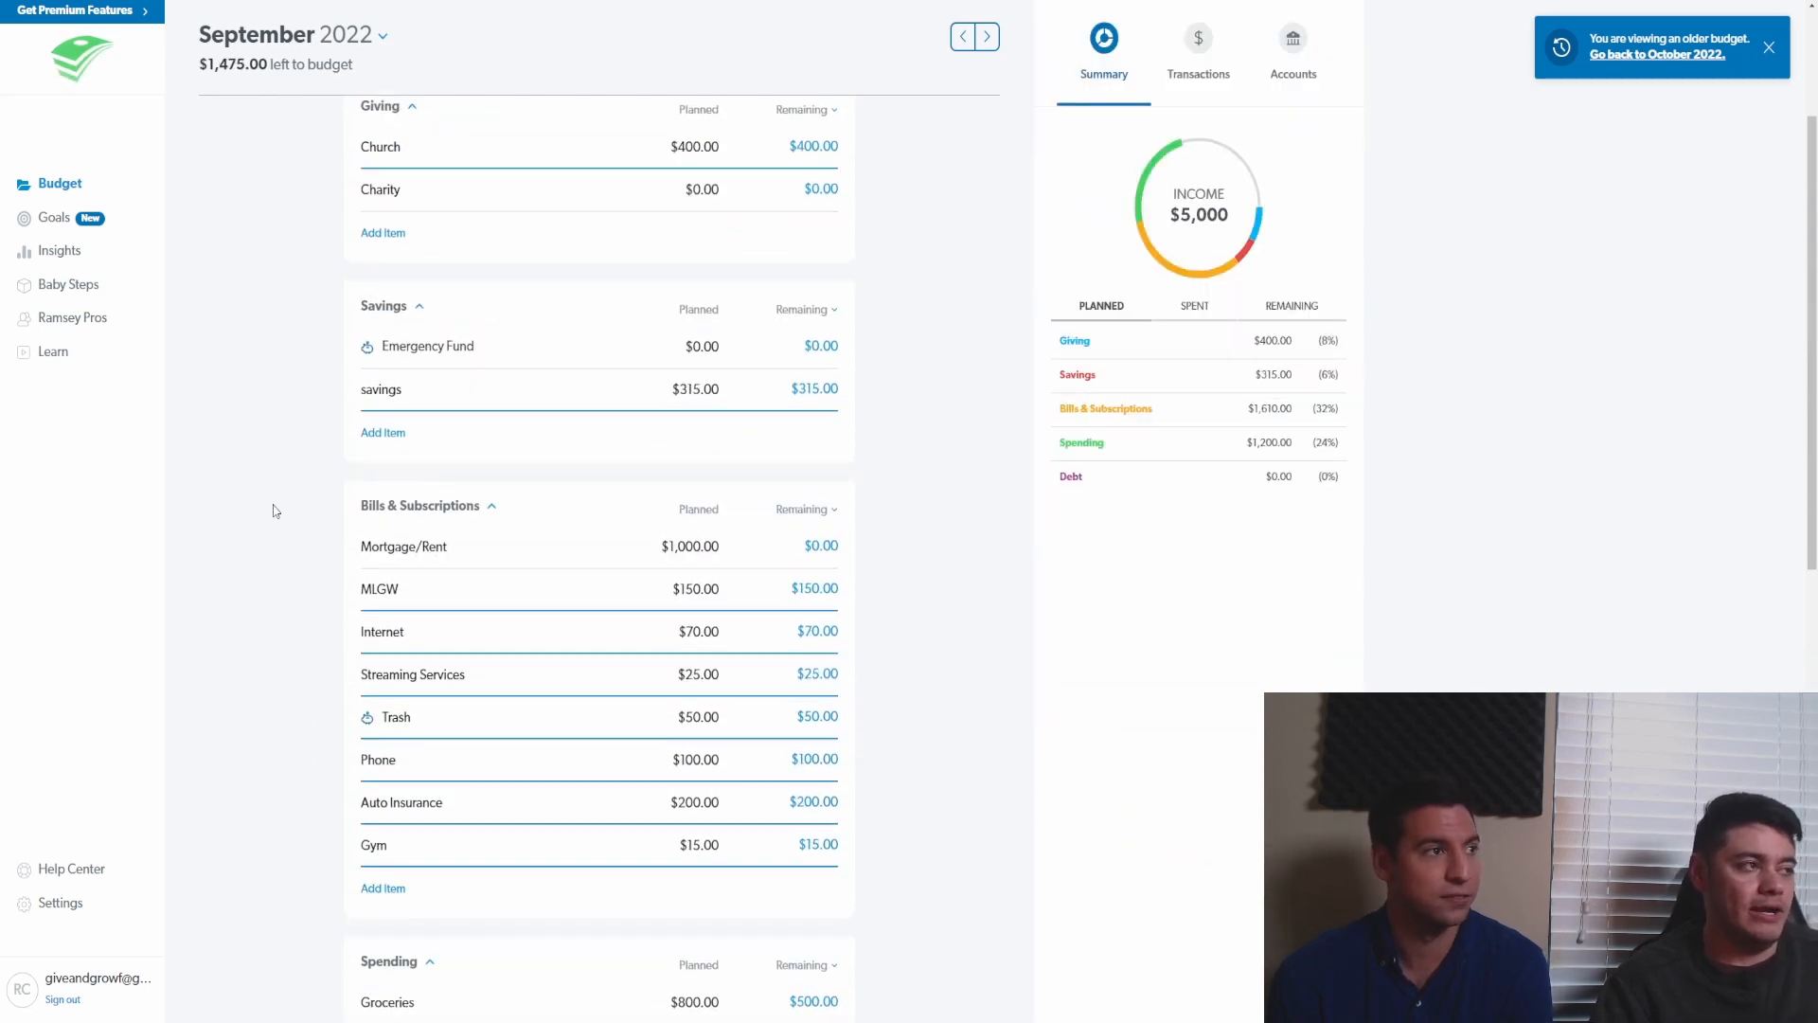